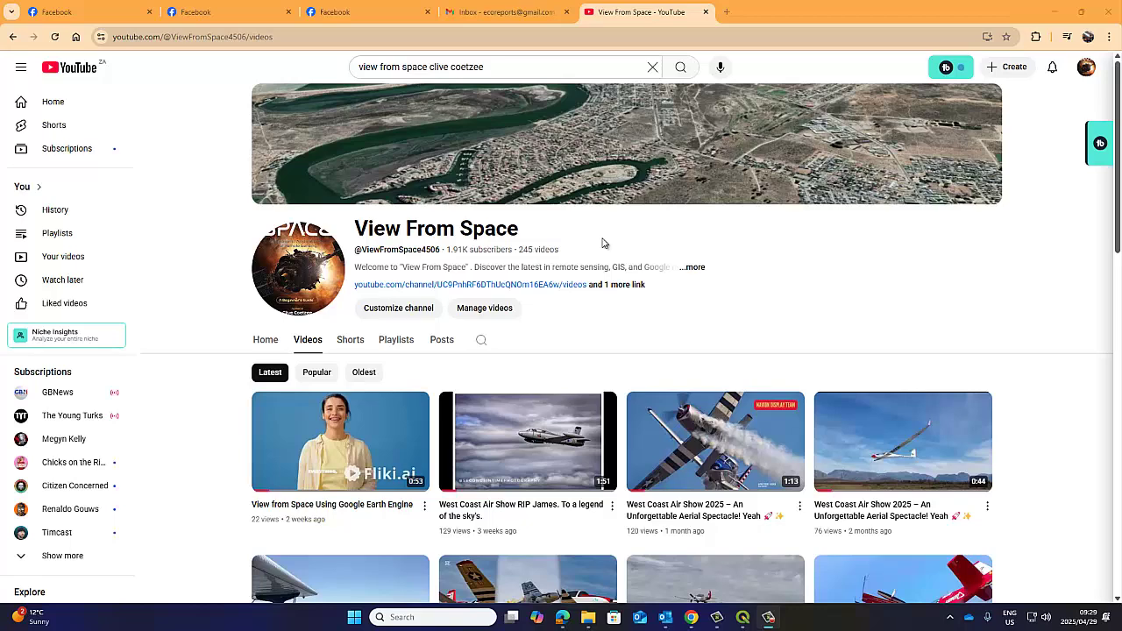
Step: Show the View From Space channel page and the Facebook profile page, and return to the channel's videos
{"action": "scroll", "coordinate": [600, 249], "scroll_direction": "down", "scroll_amount": 1}
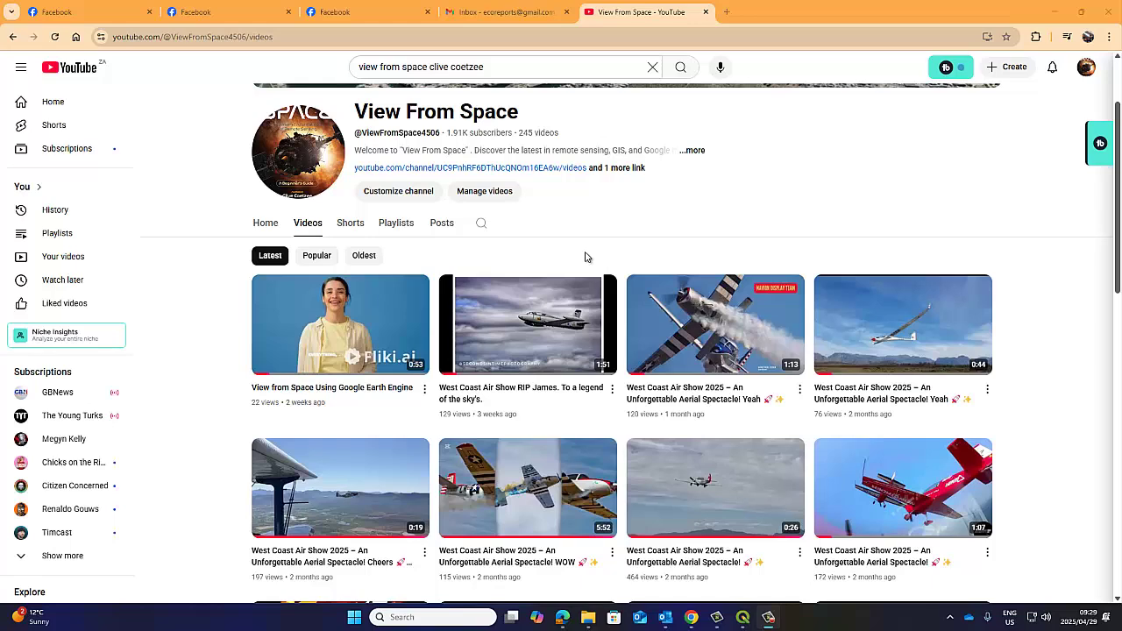
{"action": "scroll", "coordinate": [586, 256], "scroll_direction": "up", "scroll_amount": 1}
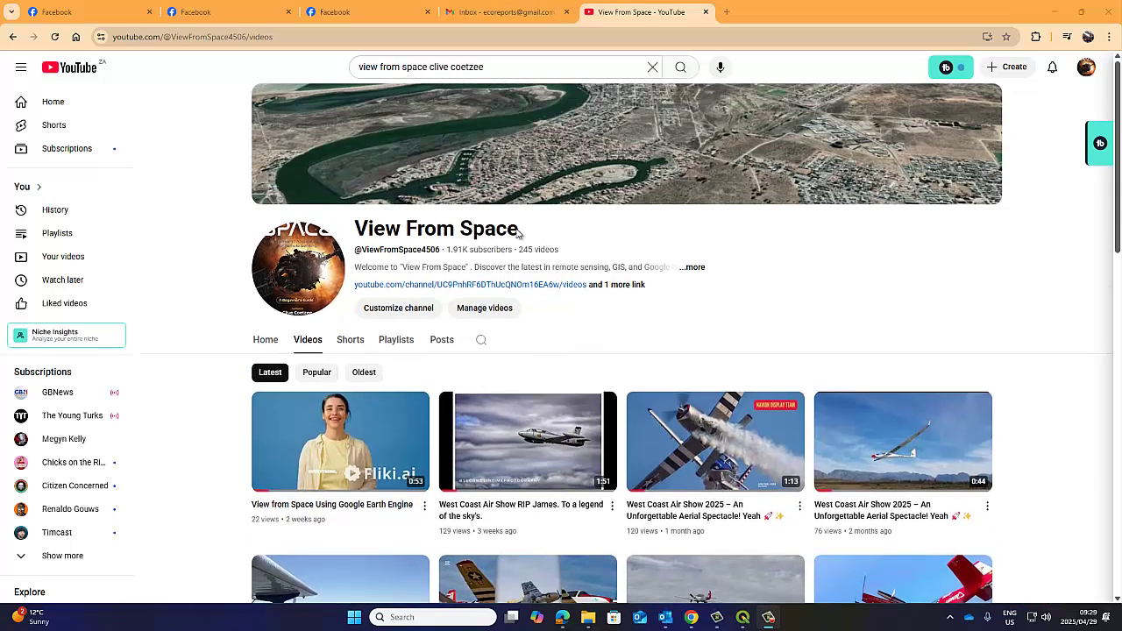
{"action": "left_click", "coordinate": [99, 17]}
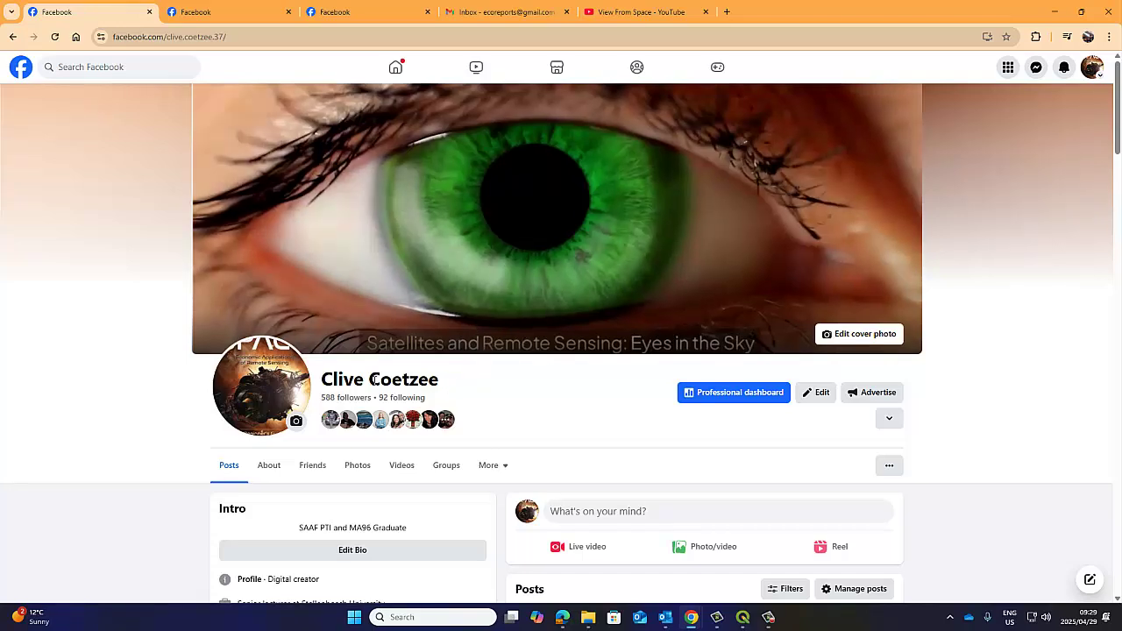
{"action": "left_click", "coordinate": [602, 19]}
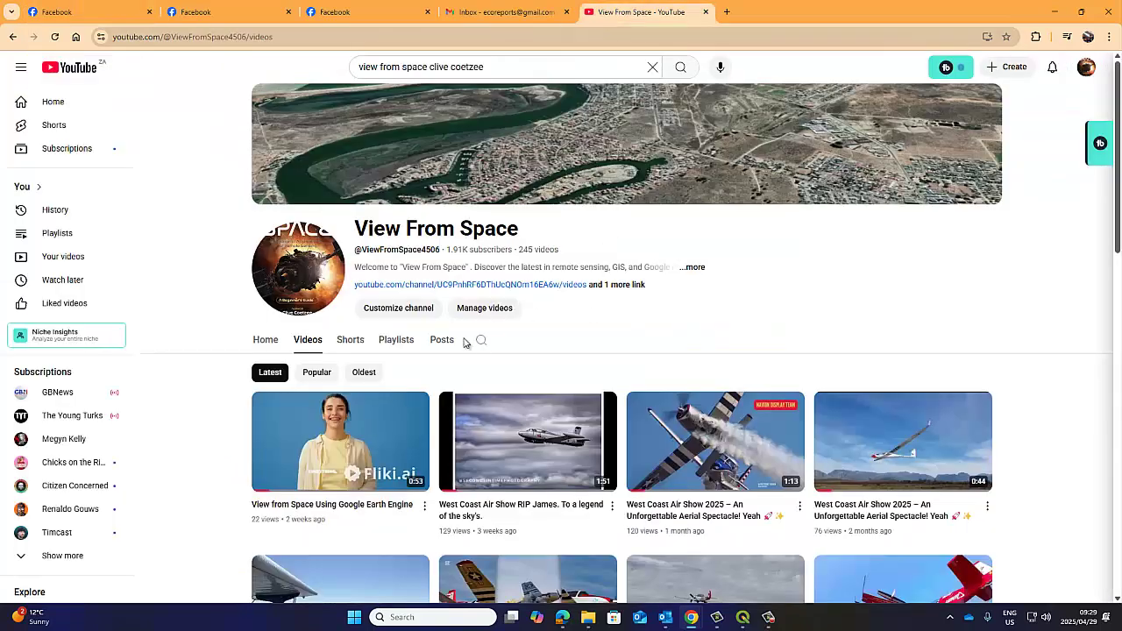
Step: Look through the channel's video list for the Google Earth Engine and QGIS image classification tutorials
{"action": "mouse_move", "coordinate": [586, 456]}
{"action": "scroll", "coordinate": [612, 373], "scroll_direction": "down", "scroll_amount": 4}
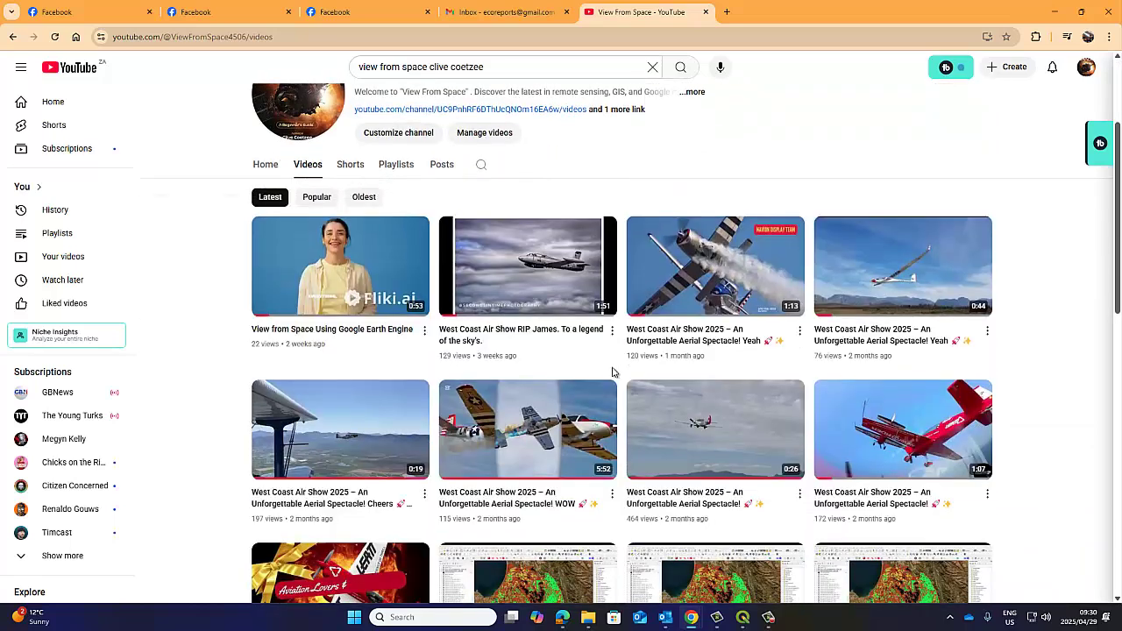
{"action": "scroll", "coordinate": [565, 412], "scroll_direction": "down", "scroll_amount": 1}
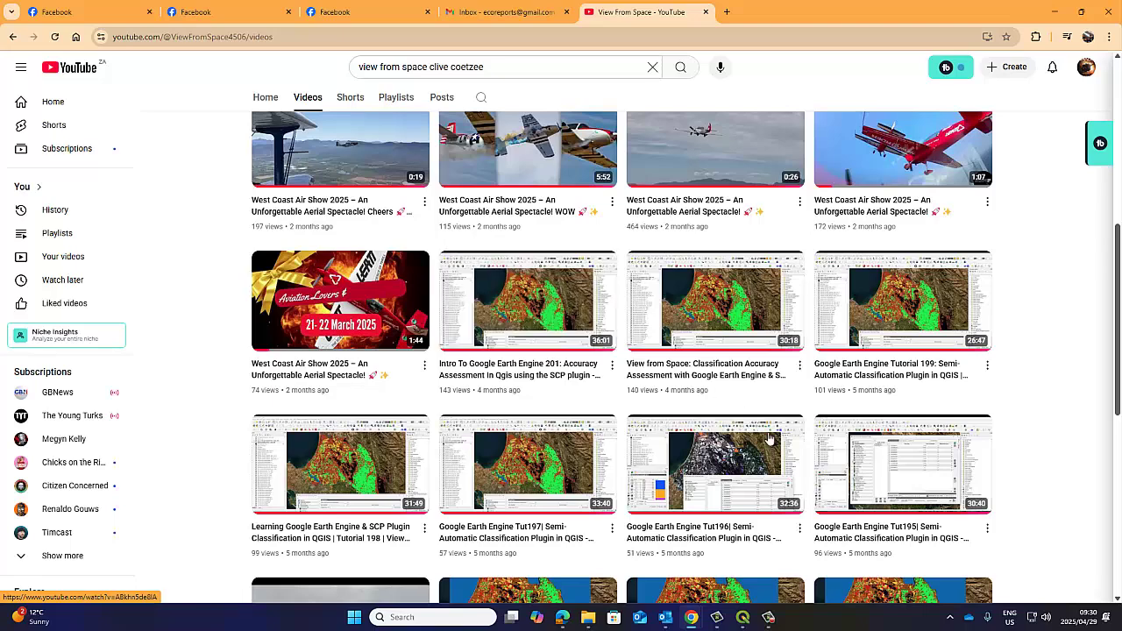
{"action": "scroll", "coordinate": [673, 452], "scroll_direction": "down", "scroll_amount": 3}
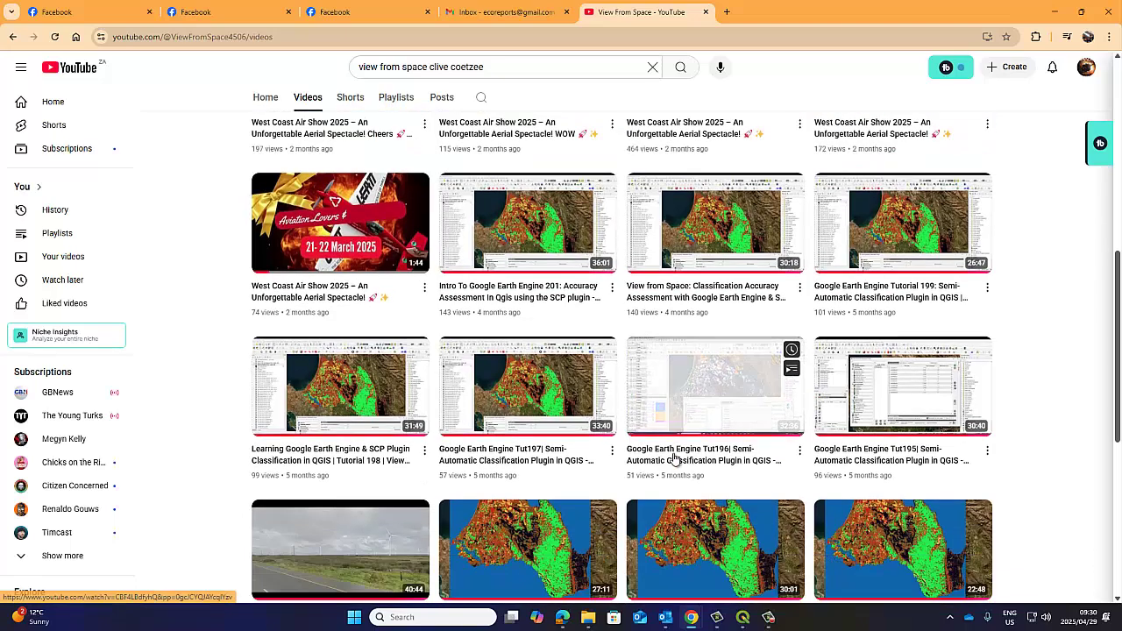
{"action": "scroll", "coordinate": [714, 324], "scroll_direction": "down", "scroll_amount": 1}
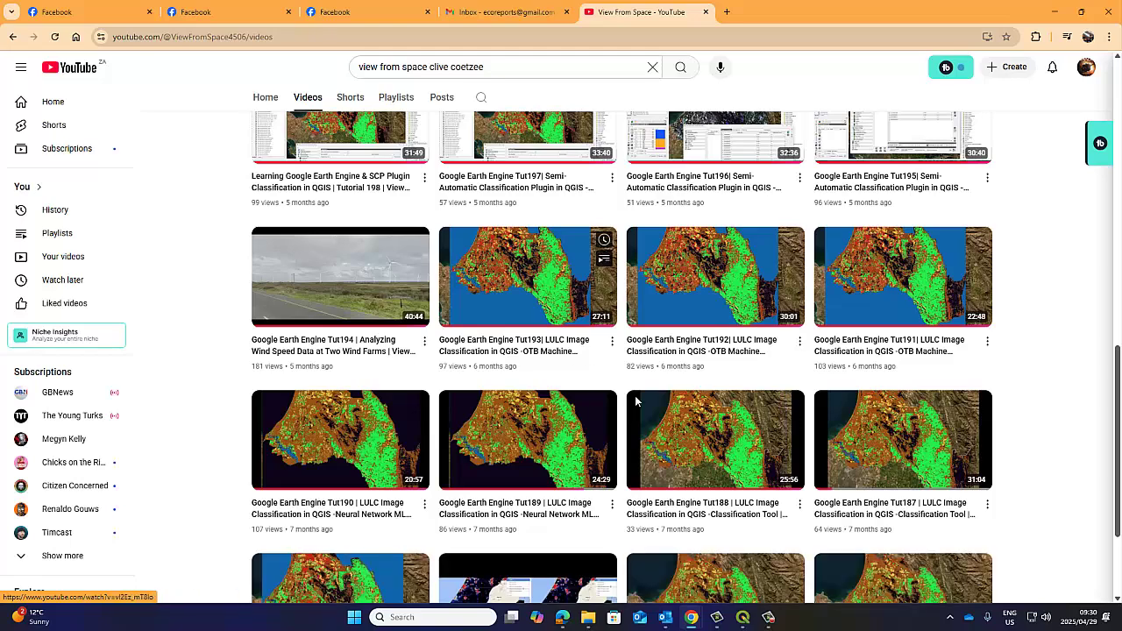
{"action": "scroll", "coordinate": [728, 443], "scroll_direction": "down", "scroll_amount": 2}
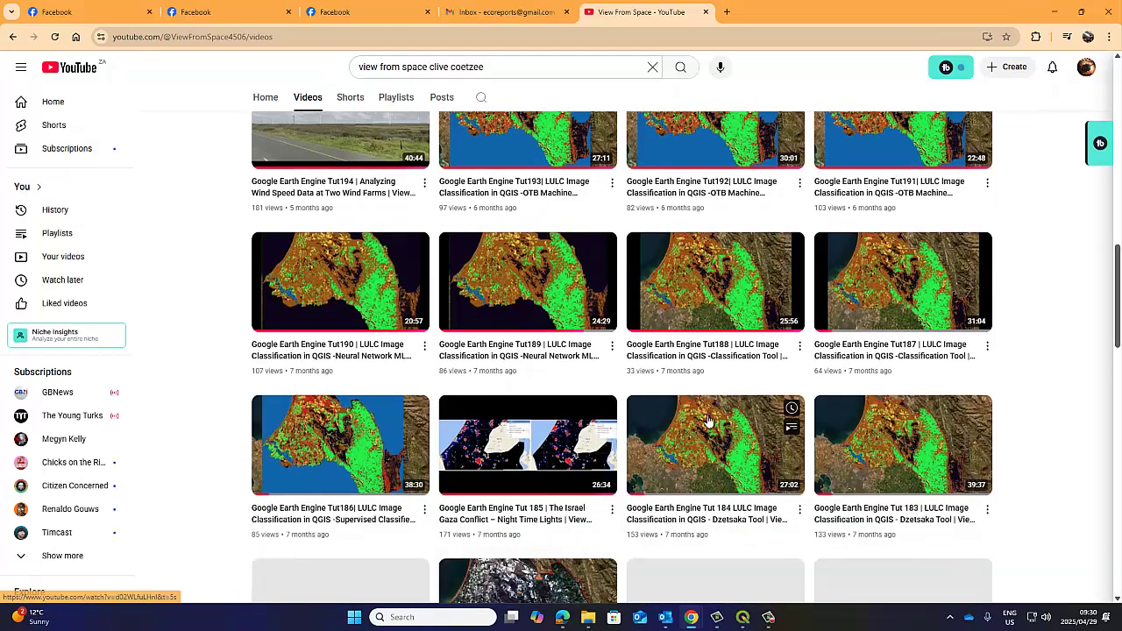
{"action": "scroll", "coordinate": [708, 421], "scroll_direction": "up", "scroll_amount": 5}
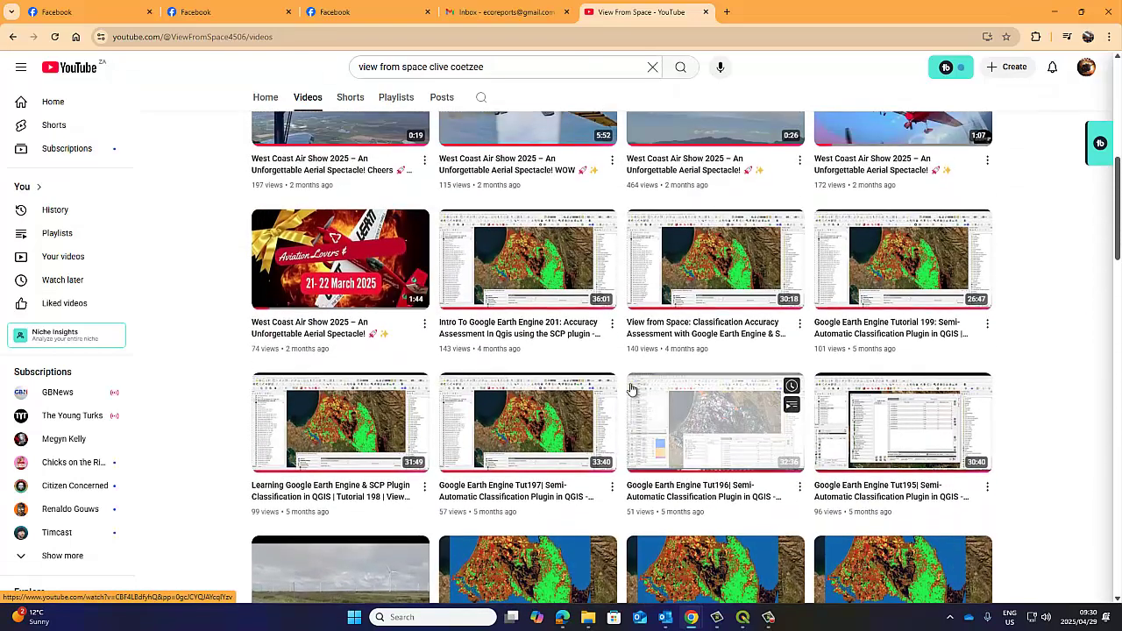
{"action": "mouse_move", "coordinate": [500, 261]}
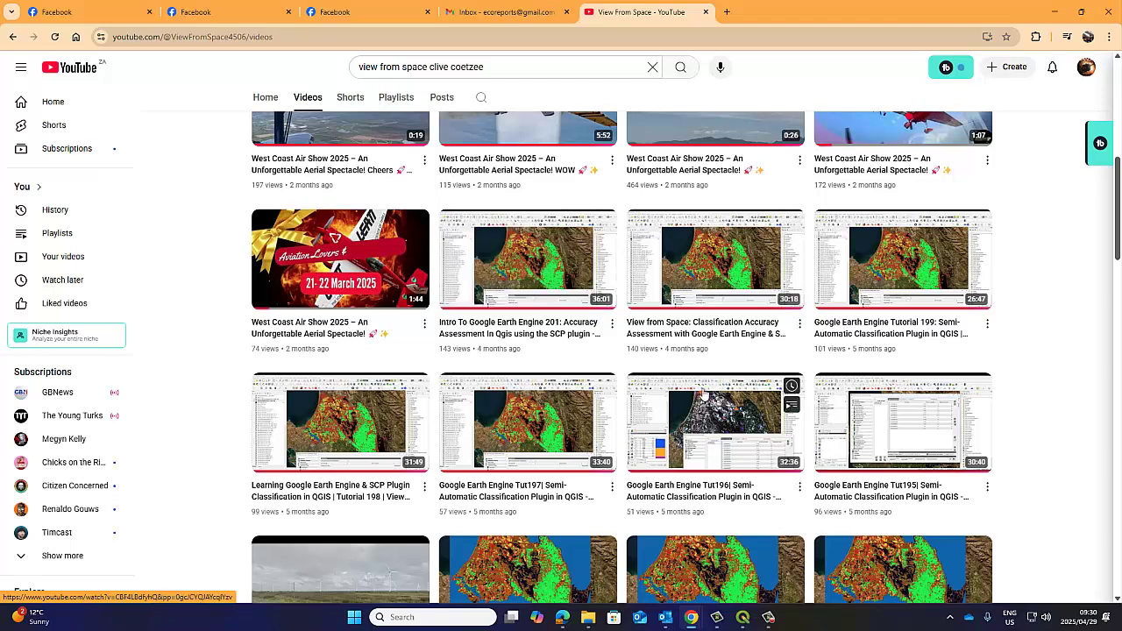
{"action": "mouse_move", "coordinate": [703, 498]}
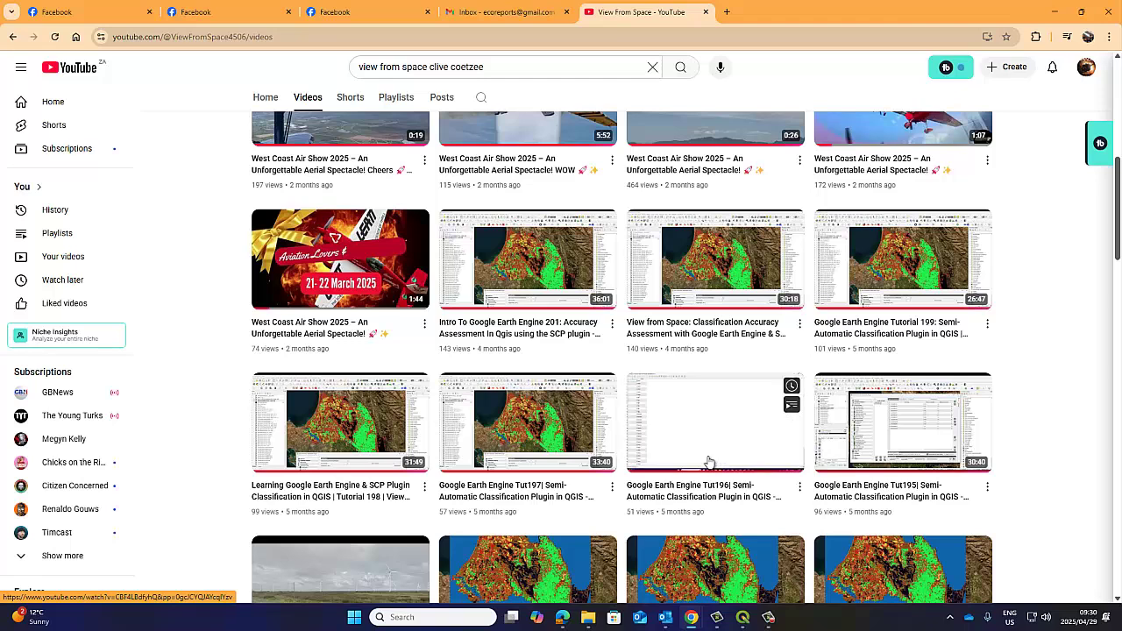
{"action": "mouse_move", "coordinate": [526, 305]}
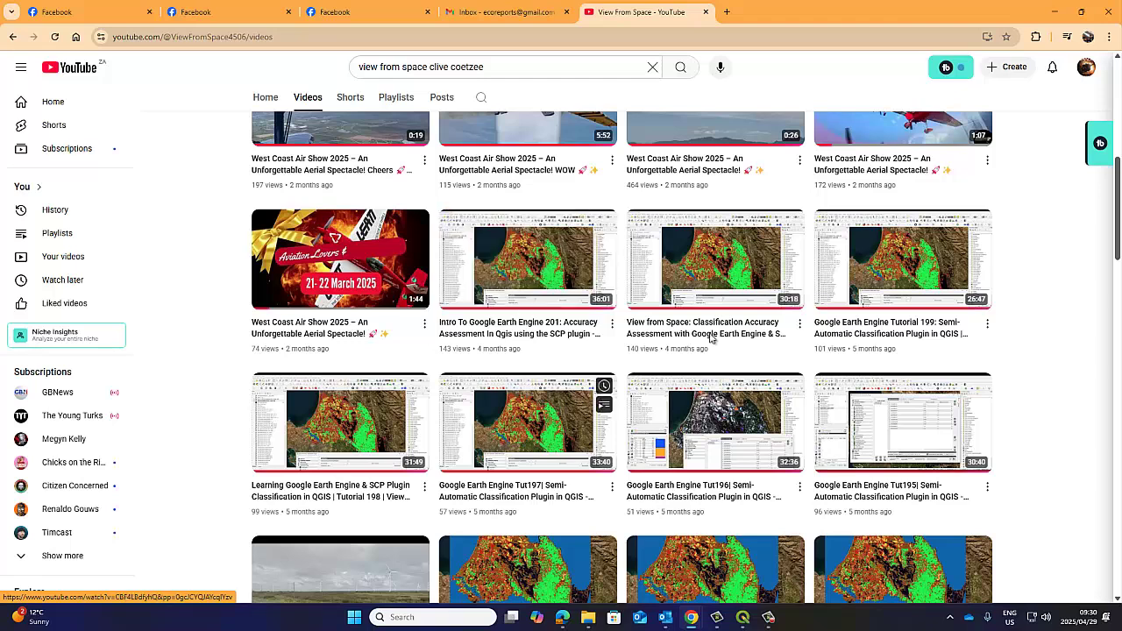
{"action": "mouse_move", "coordinate": [660, 394]}
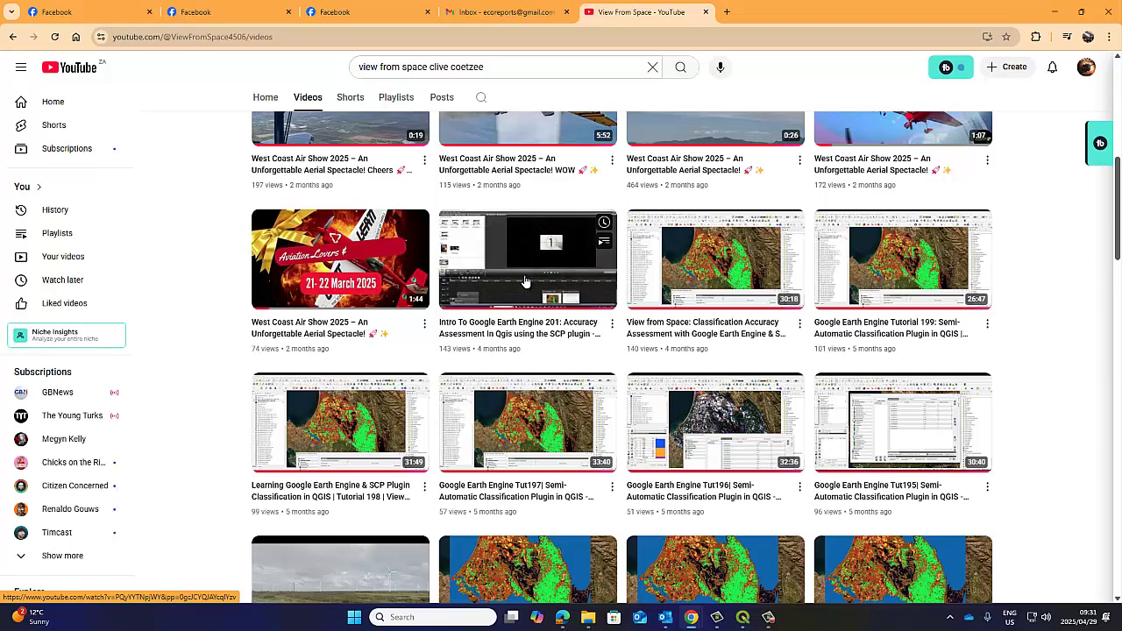
{"action": "scroll", "coordinate": [526, 281], "scroll_direction": "up", "scroll_amount": 6}
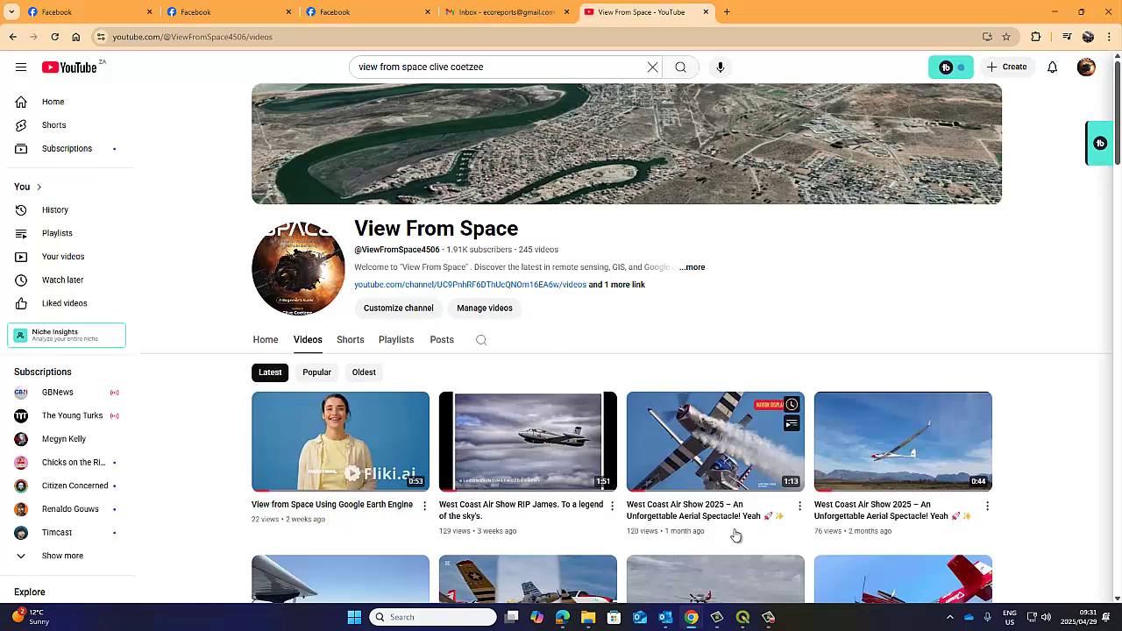
Step: Switch to QGIS and view the Supervised Classification and ClassificationTool dialogs, closing each without running anything
{"action": "left_click", "coordinate": [742, 619]}
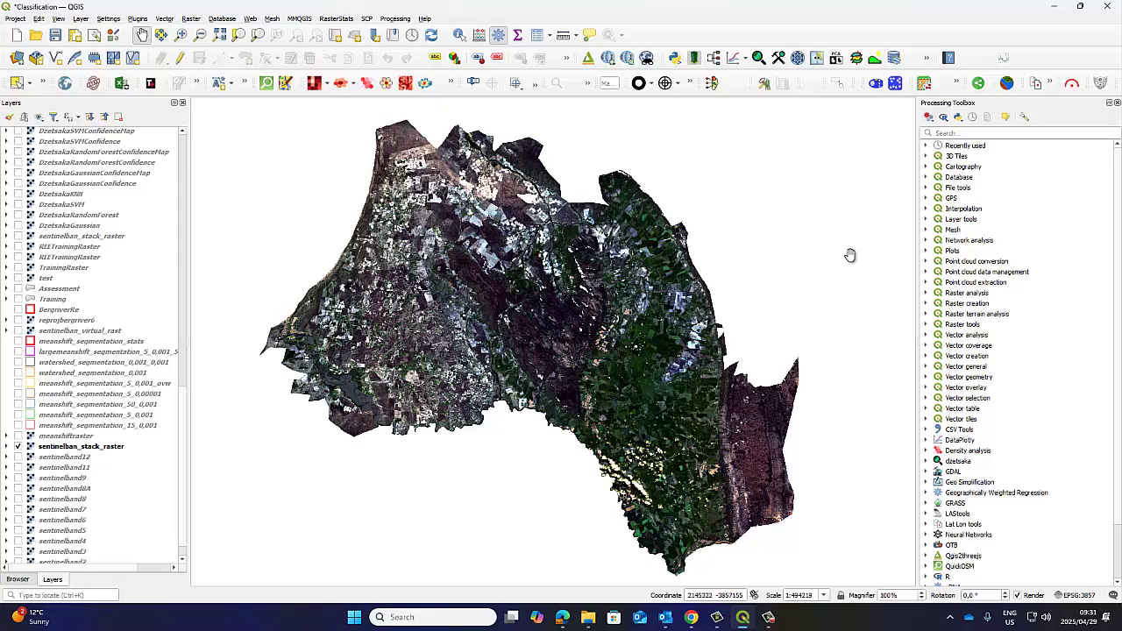
{"action": "left_click", "coordinate": [876, 88]}
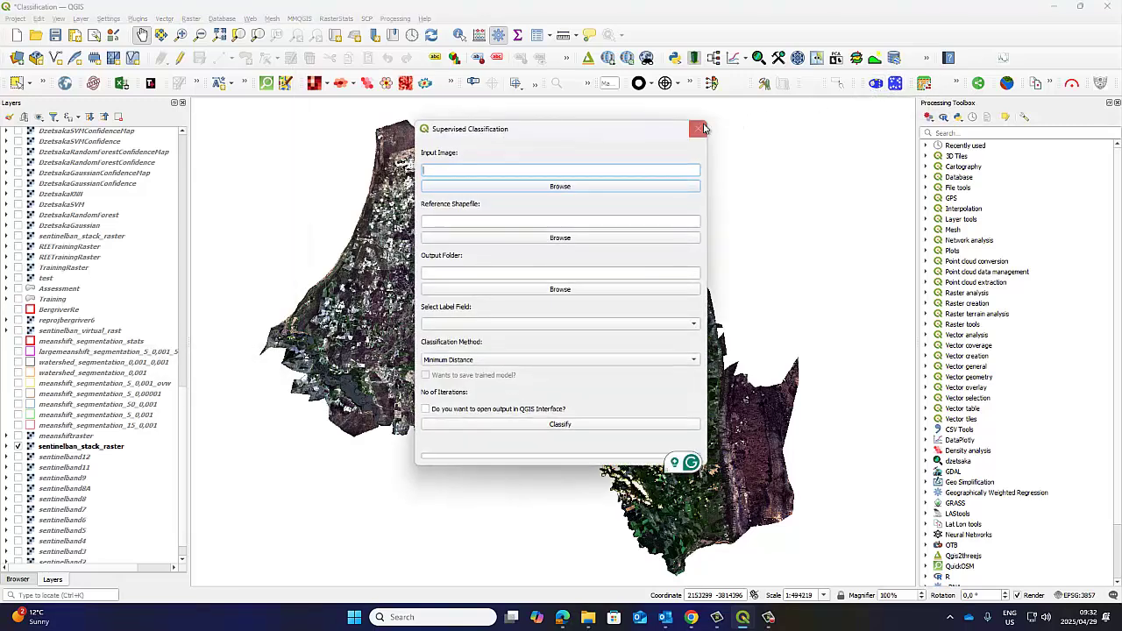
{"action": "left_click", "coordinate": [700, 129]}
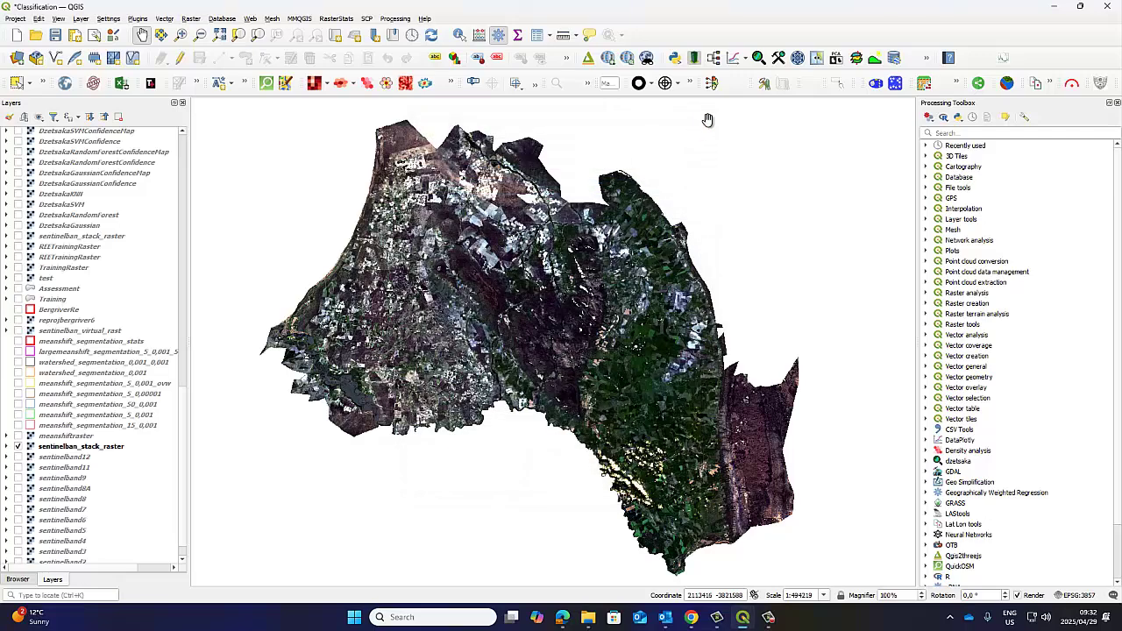
{"action": "left_click", "coordinate": [715, 59]}
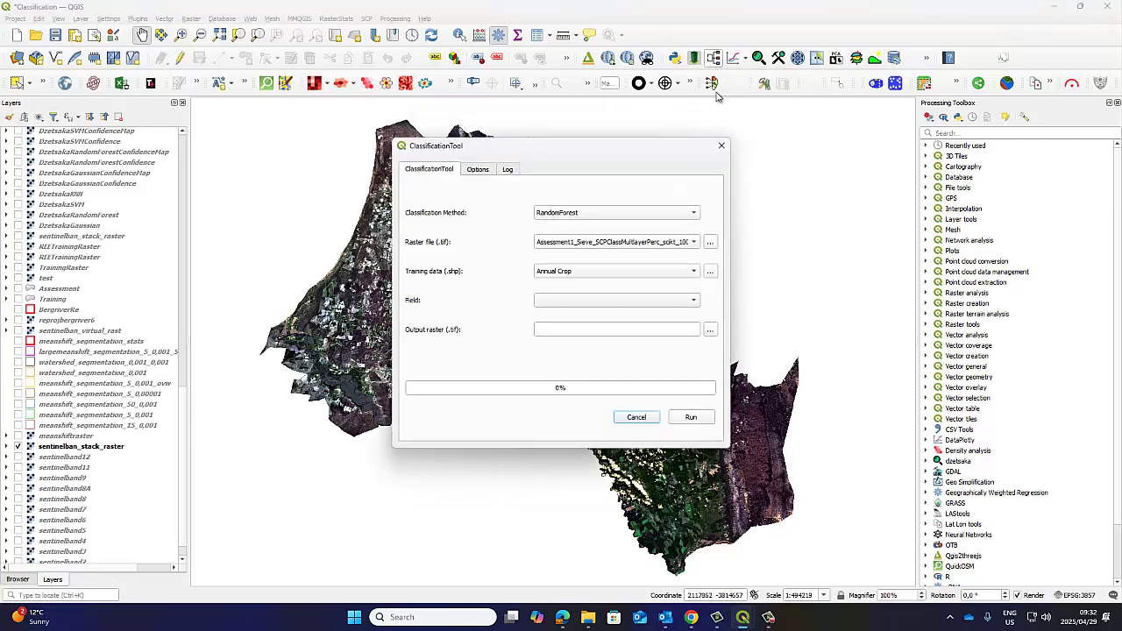
{"action": "left_click", "coordinate": [721, 145]}
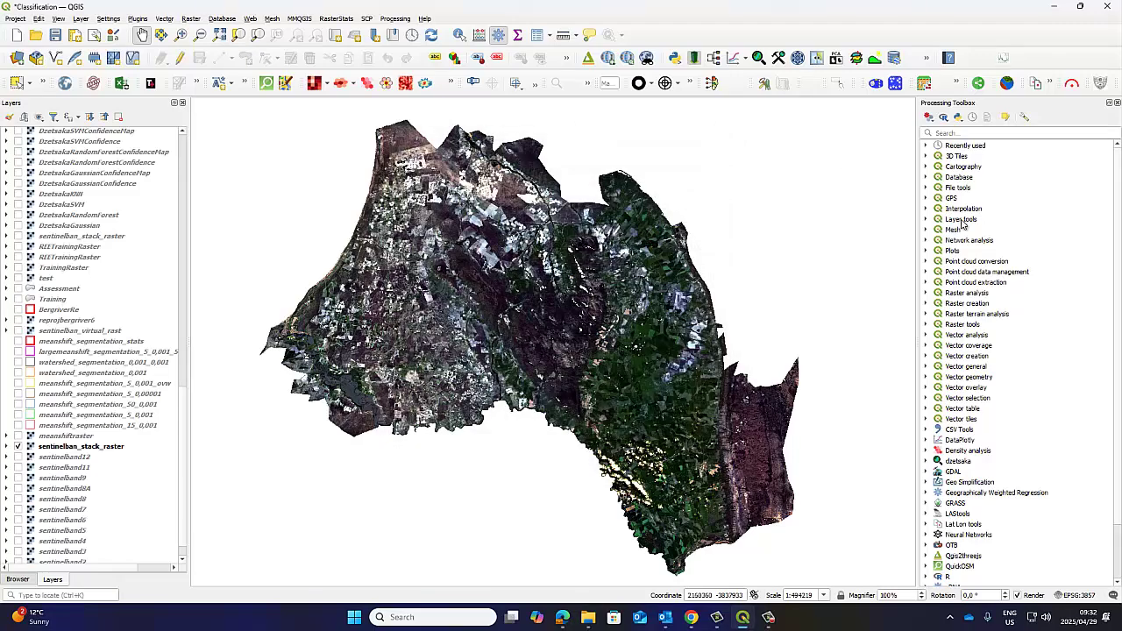
Step: Check the SCP commands and expand the Neural Networks provider in the Processing Toolbox to view its MLPClassifier tool
{"action": "left_click", "coordinate": [368, 19]}
{"action": "left_click", "coordinate": [370, 20]}
{"action": "scroll", "coordinate": [1003, 454], "scroll_direction": "down", "scroll_amount": 2}
{"action": "double_click", "coordinate": [984, 475]}
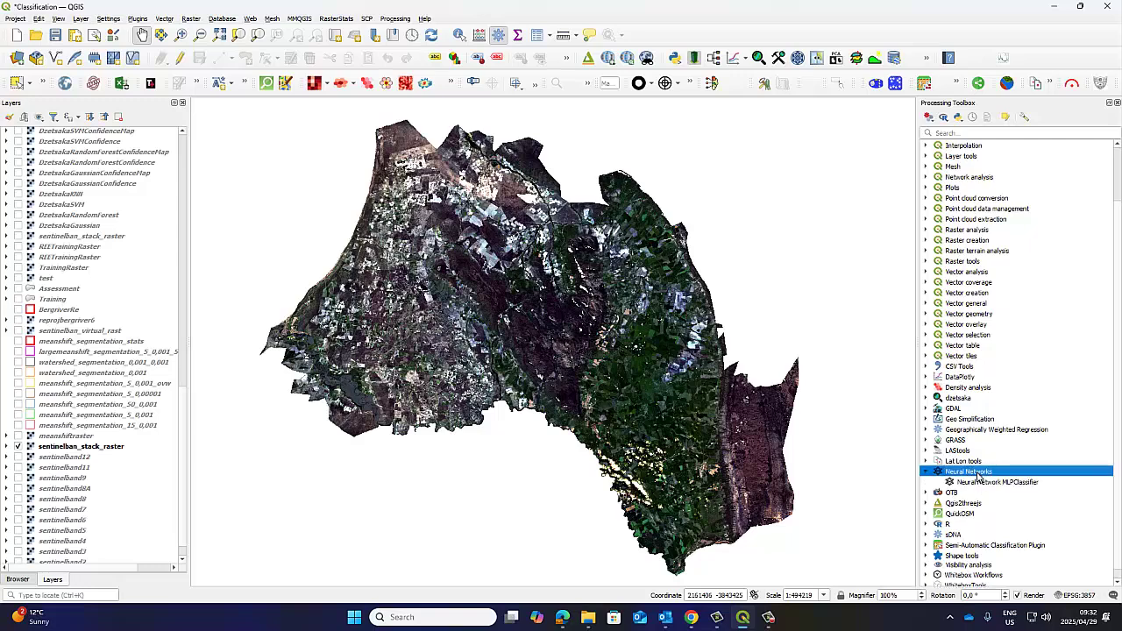
{"action": "scroll", "coordinate": [982, 478], "scroll_direction": "down", "scroll_amount": 1}
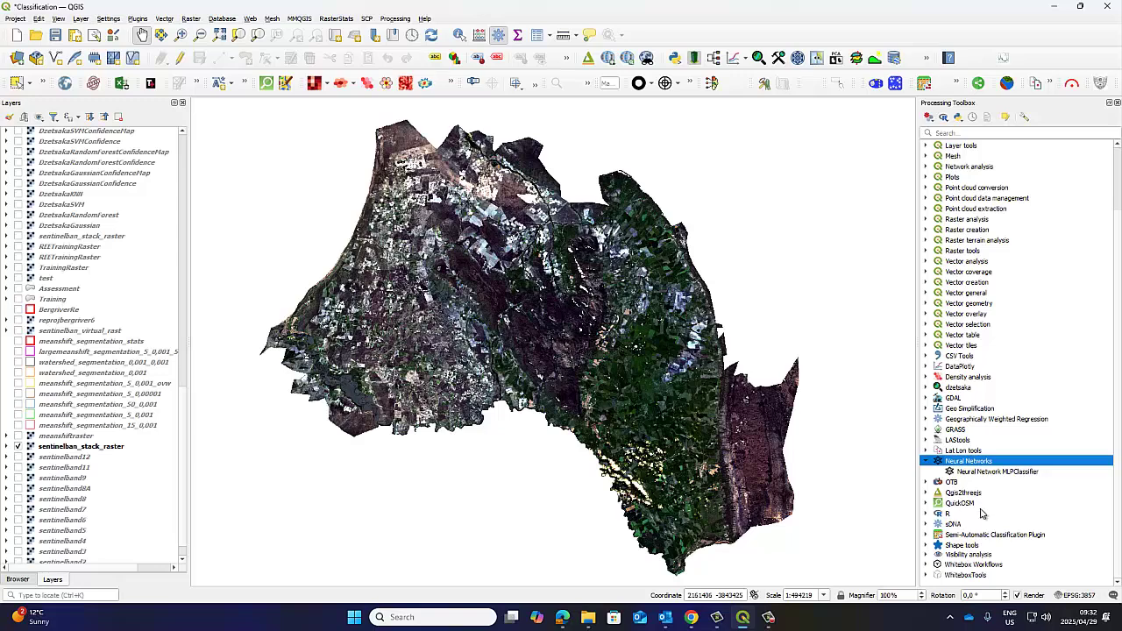
Step: Expand the OTB and WhiteboxTools providers in the Processing Toolbox and review their tool groups
{"action": "left_click", "coordinate": [928, 482]}
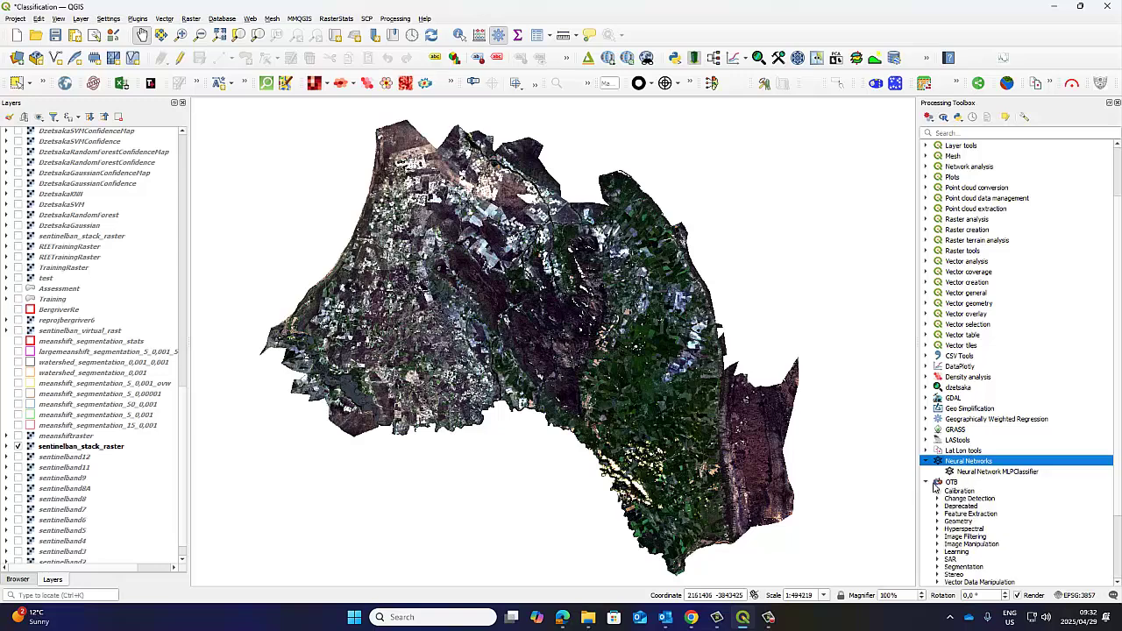
{"action": "scroll", "coordinate": [999, 513], "scroll_direction": "down", "scroll_amount": 2}
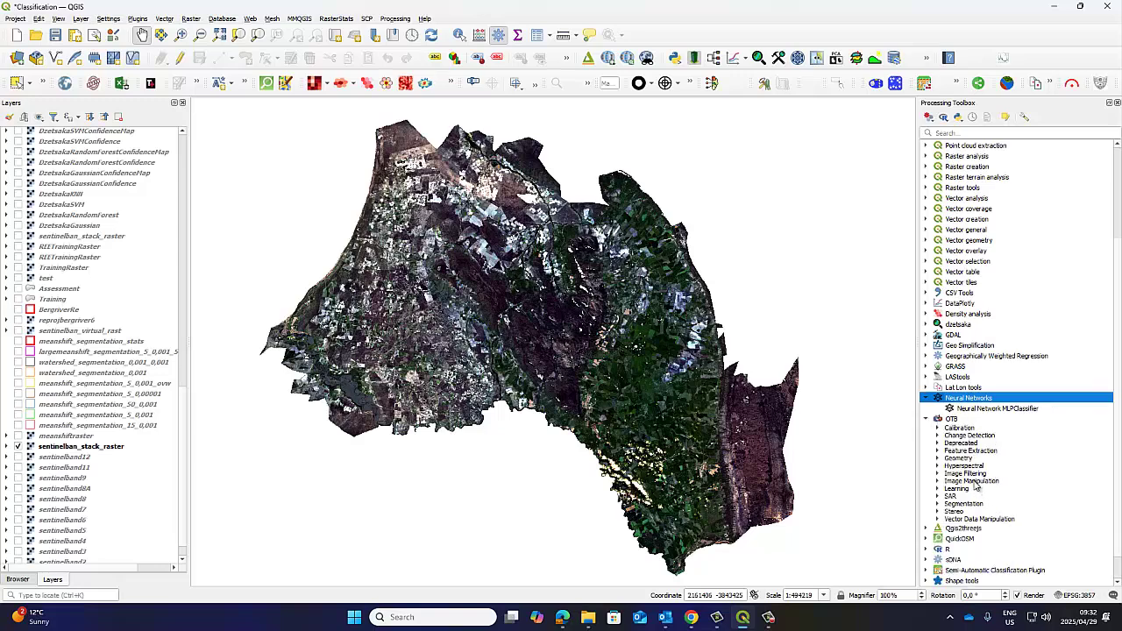
{"action": "scroll", "coordinate": [977, 474], "scroll_direction": "down", "scroll_amount": 1}
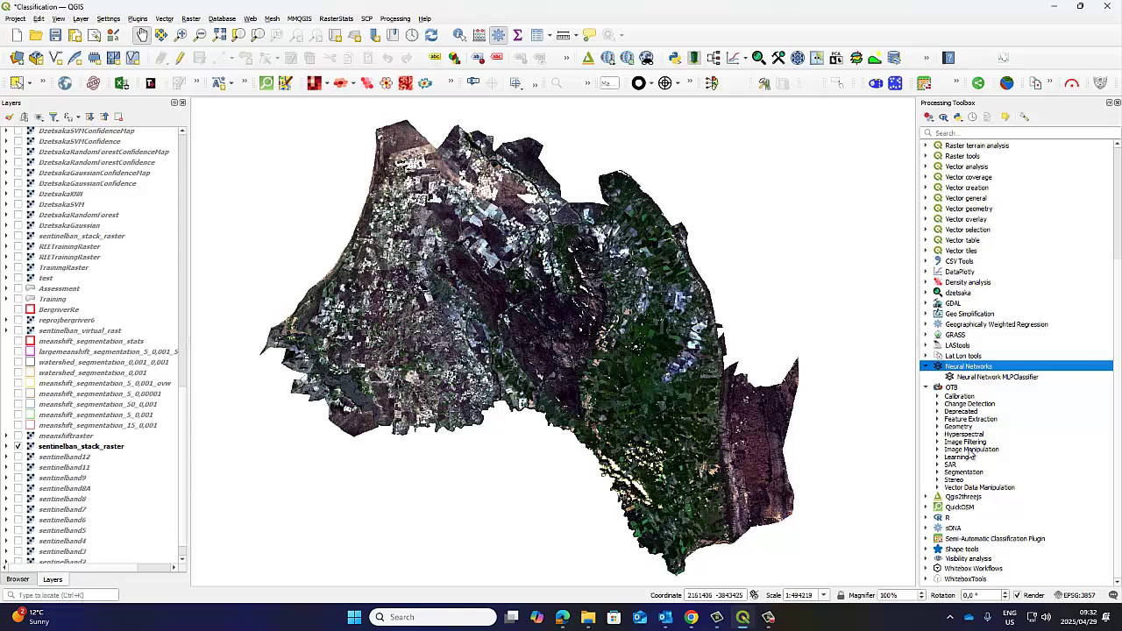
{"action": "left_click", "coordinate": [927, 579]}
{"action": "scroll", "coordinate": [990, 556], "scroll_direction": "down", "scroll_amount": 5}
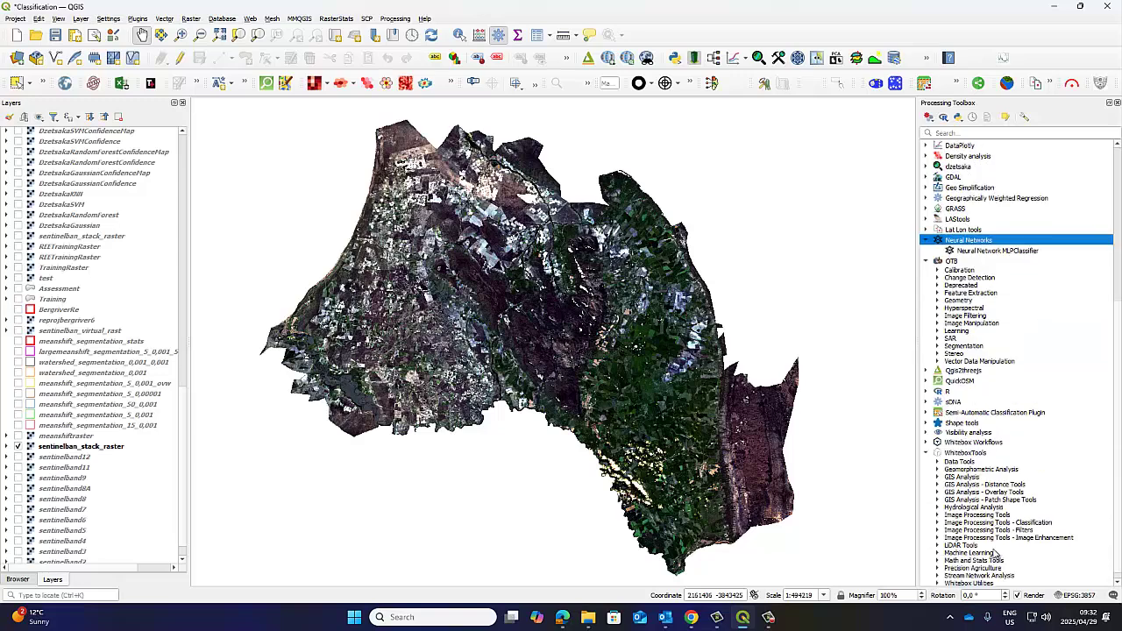
{"action": "scroll", "coordinate": [1003, 544], "scroll_direction": "up", "scroll_amount": 5}
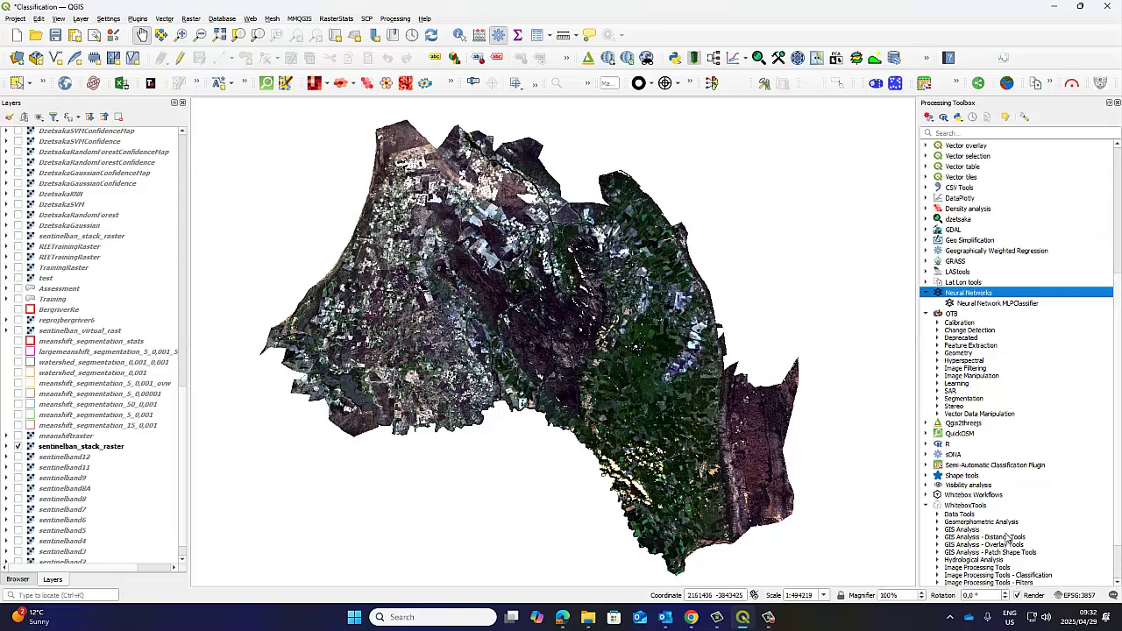
{"action": "scroll", "coordinate": [1007, 539], "scroll_direction": "up", "scroll_amount": 7}
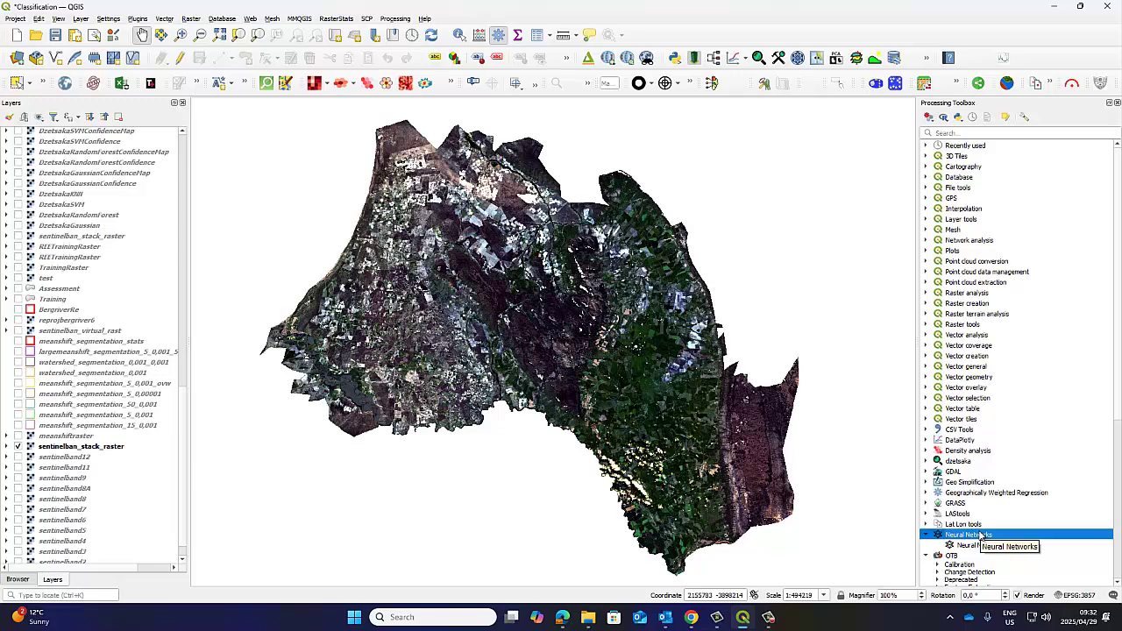
Step: Collapse the OTB and Neural Networks providers in the Processing Toolbox
{"action": "left_click", "coordinate": [927, 556]}
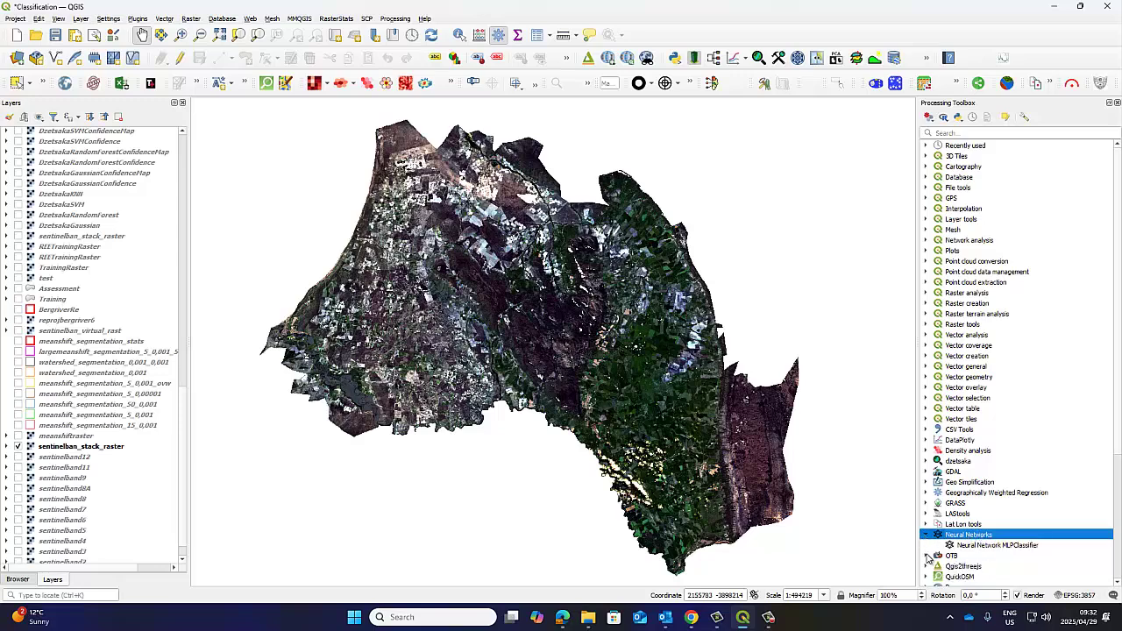
{"action": "left_click", "coordinate": [928, 536]}
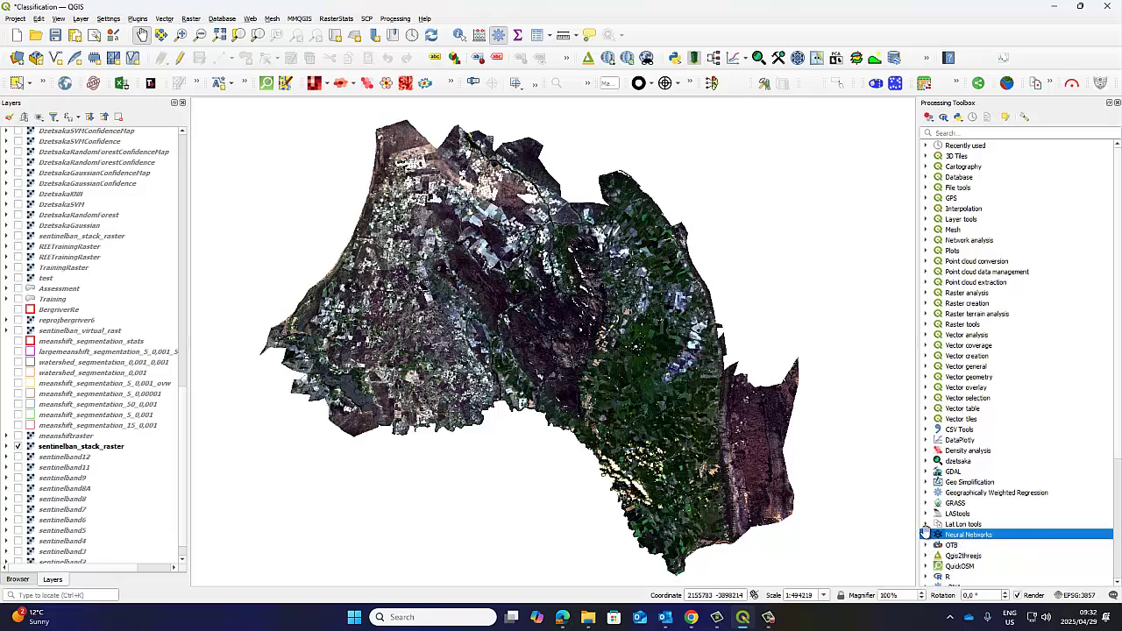
{"action": "left_click_drag", "start_coordinate": [424, 219], "coordinate": [426, 228]}
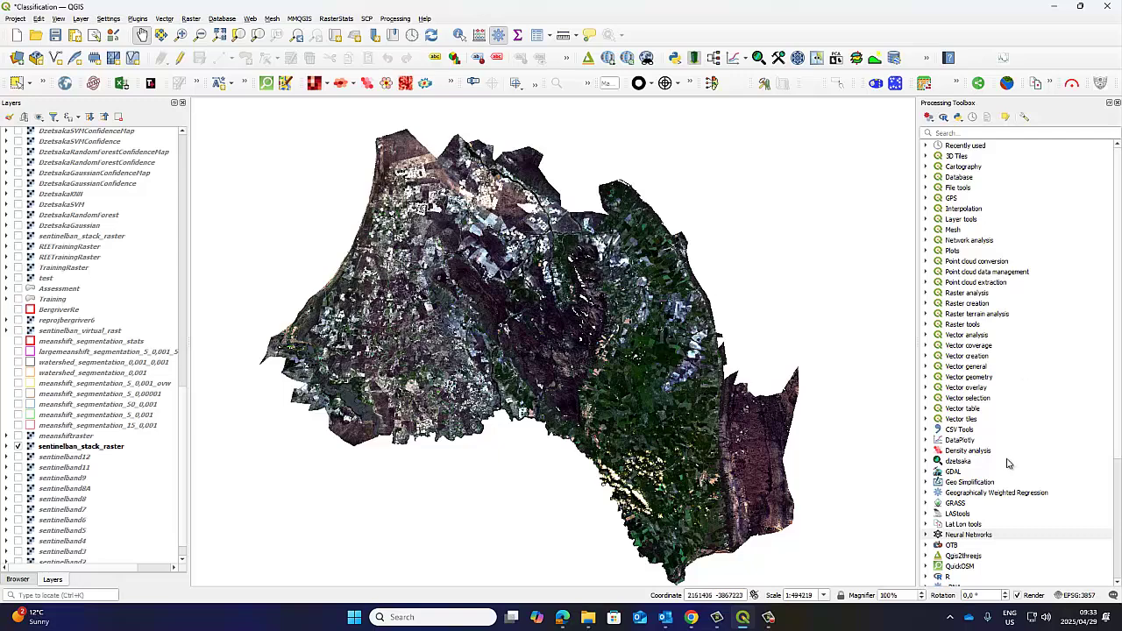
Step: Expand the OTB provider in the Processing Toolbox and select it to show its tool groups and version
{"action": "scroll", "coordinate": [1012, 462], "scroll_direction": "down", "scroll_amount": 2}
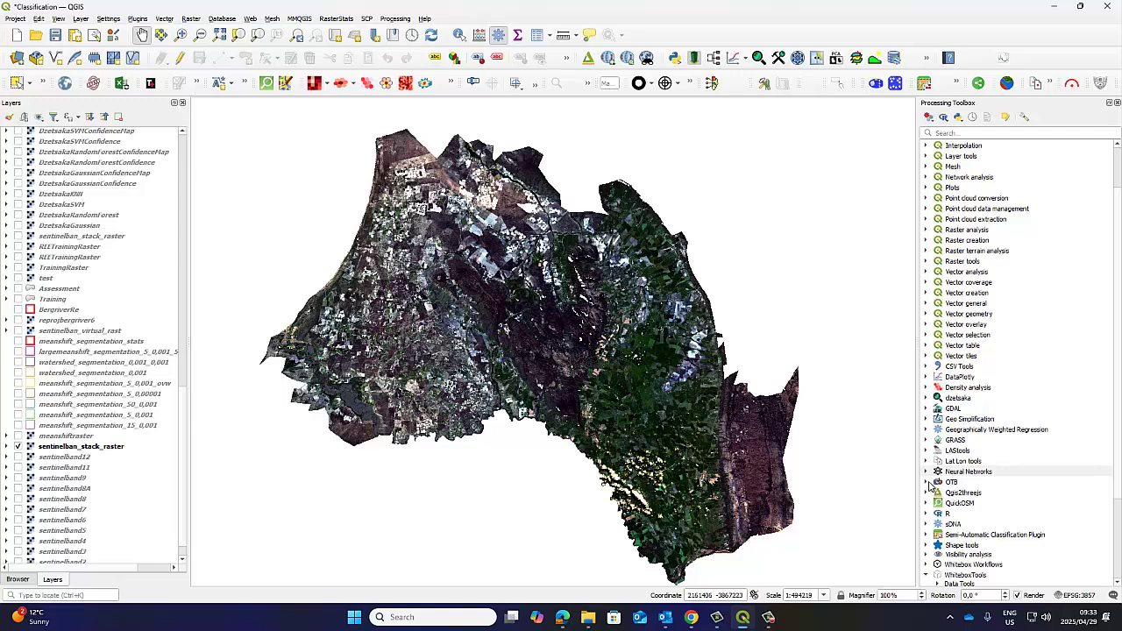
{"action": "left_click", "coordinate": [927, 483]}
{"action": "scroll", "coordinate": [978, 487], "scroll_direction": "down", "scroll_amount": 2}
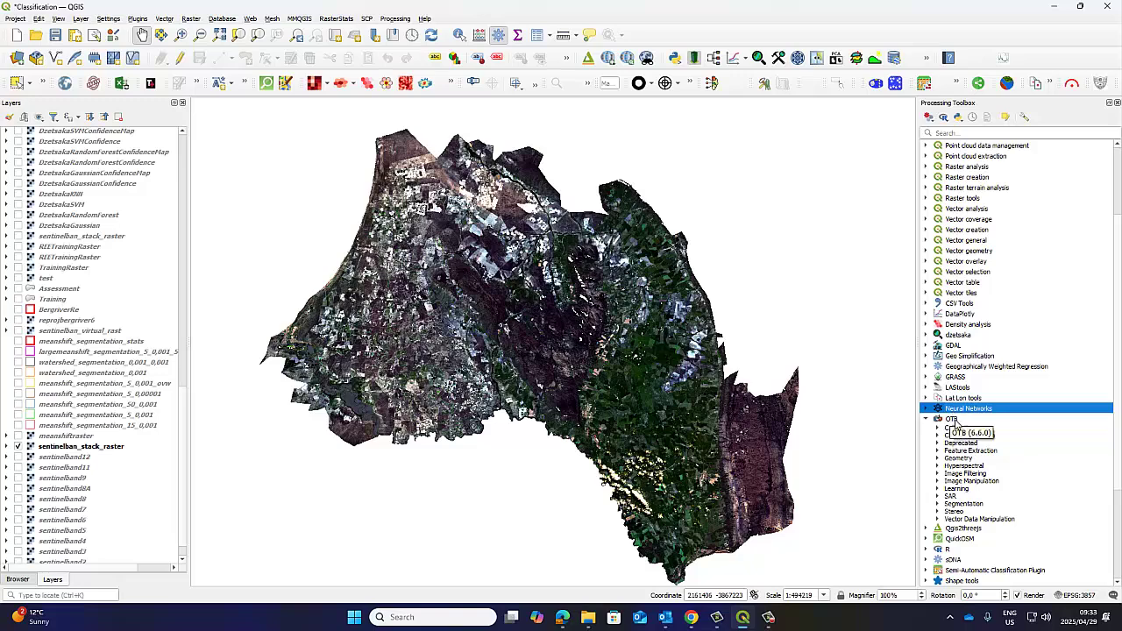
{"action": "left_click", "coordinate": [953, 418]}
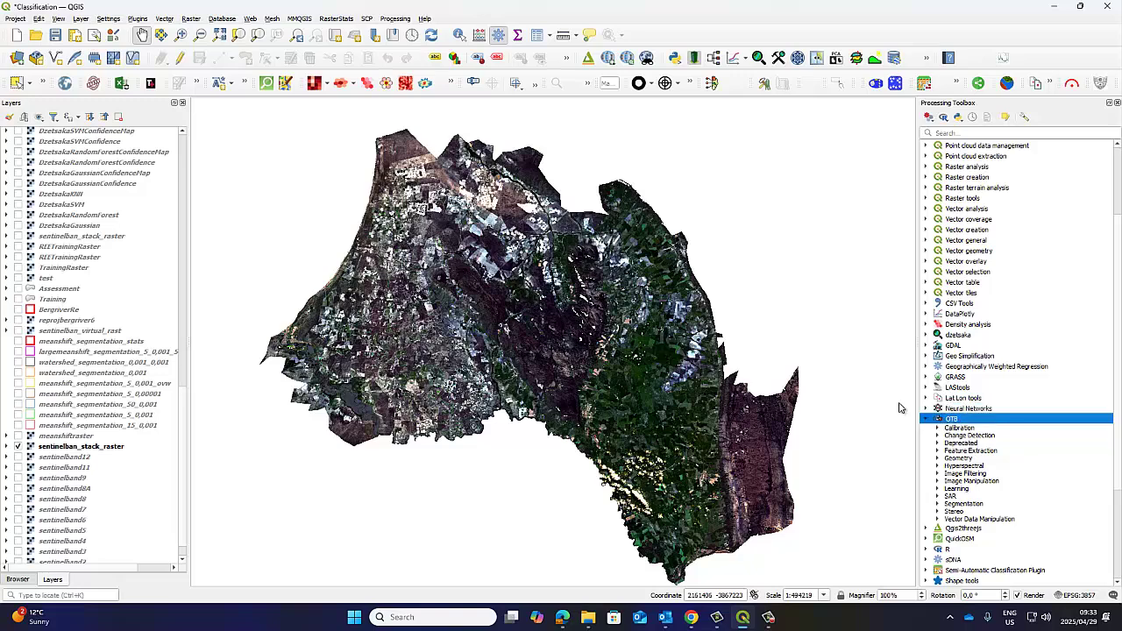
Step: Search all QGIS plugins for "otb", review the OrfeoToolbox Provider plugin's details, and close the plugin manager
{"action": "left_click", "coordinate": [138, 18]}
{"action": "left_click", "coordinate": [151, 29]}
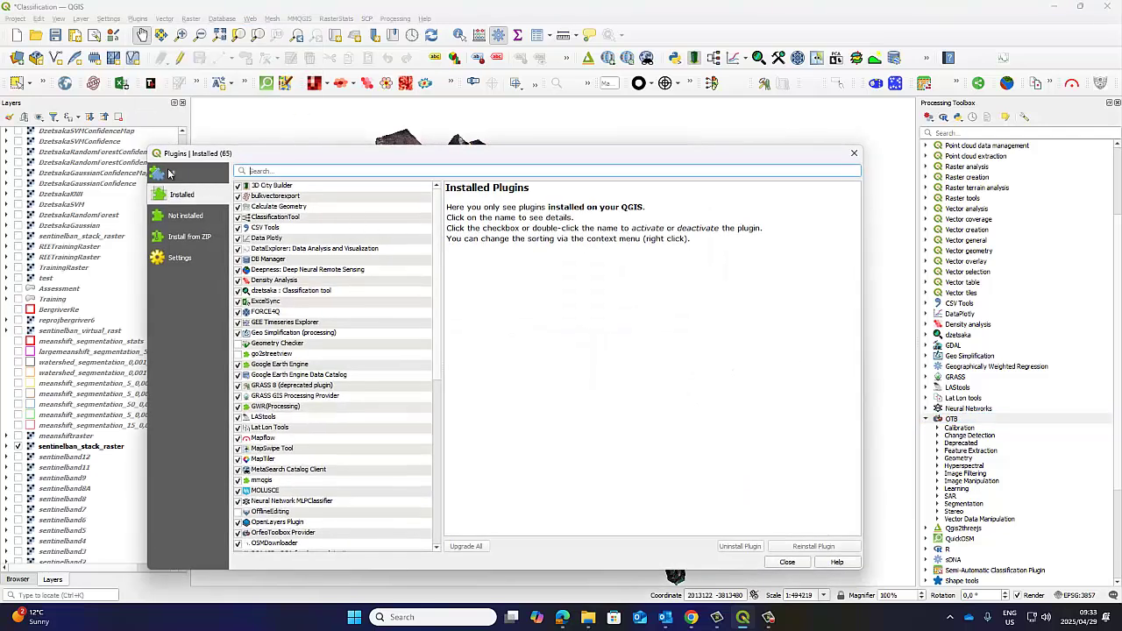
{"action": "left_click", "coordinate": [171, 173]}
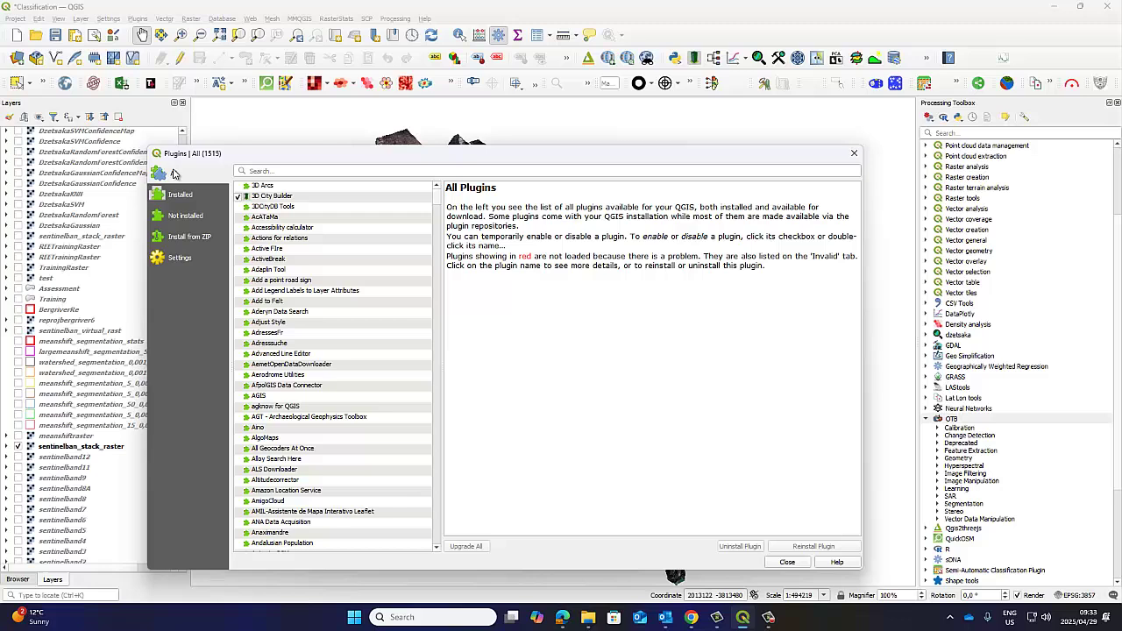
{"action": "left_click", "coordinate": [275, 172]}
{"action": "type", "text": "otb"}
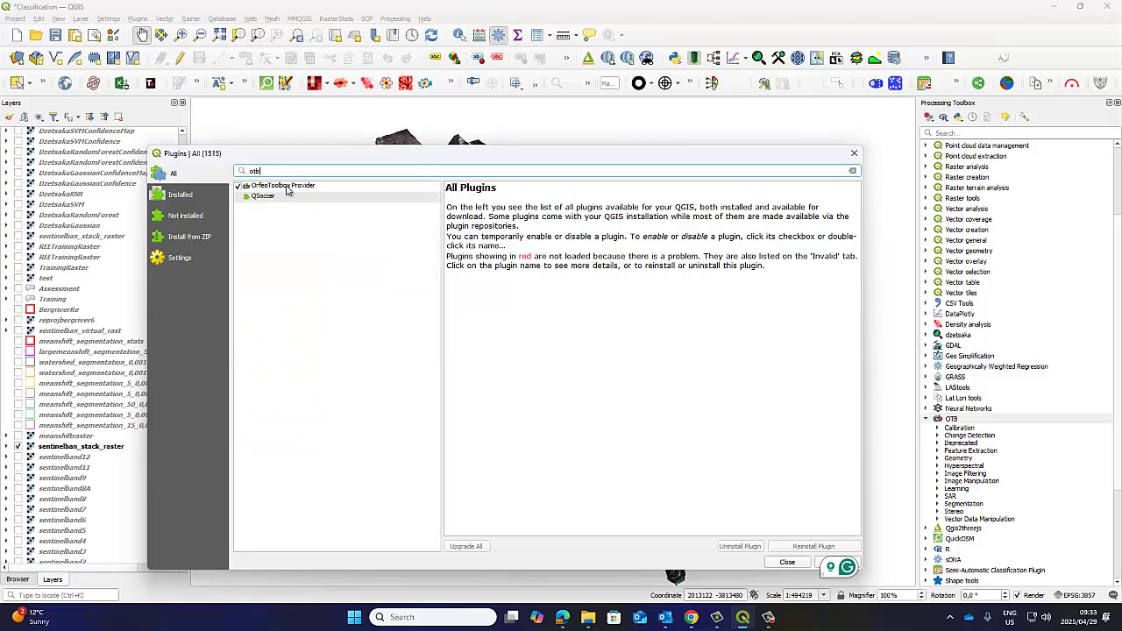
{"action": "left_click", "coordinate": [288, 190]}
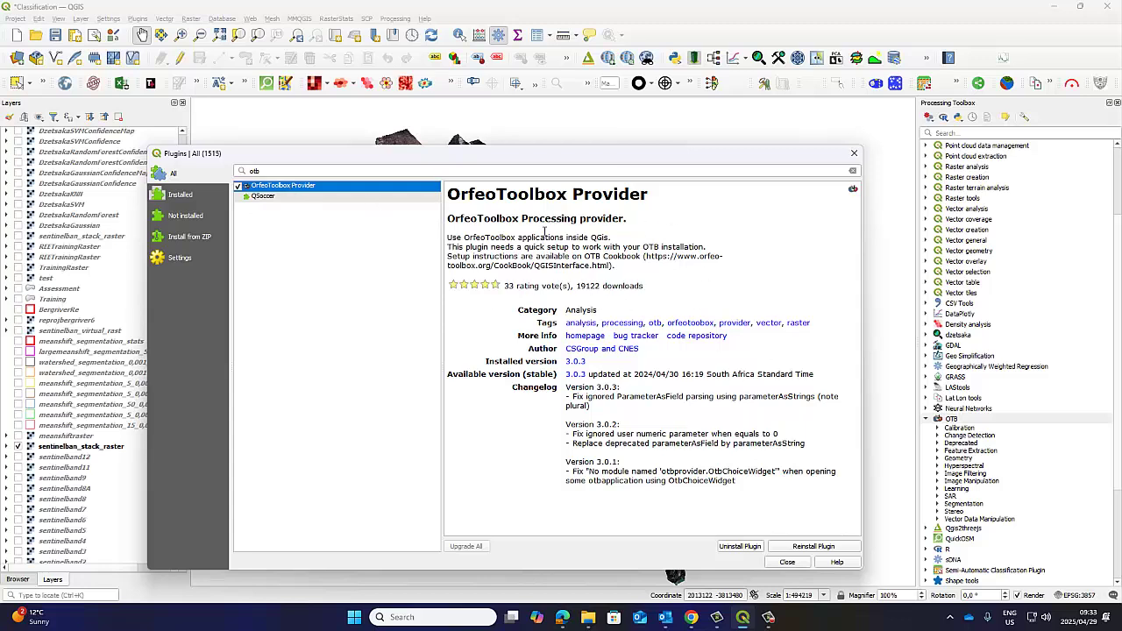
{"action": "left_click", "coordinate": [787, 563]}
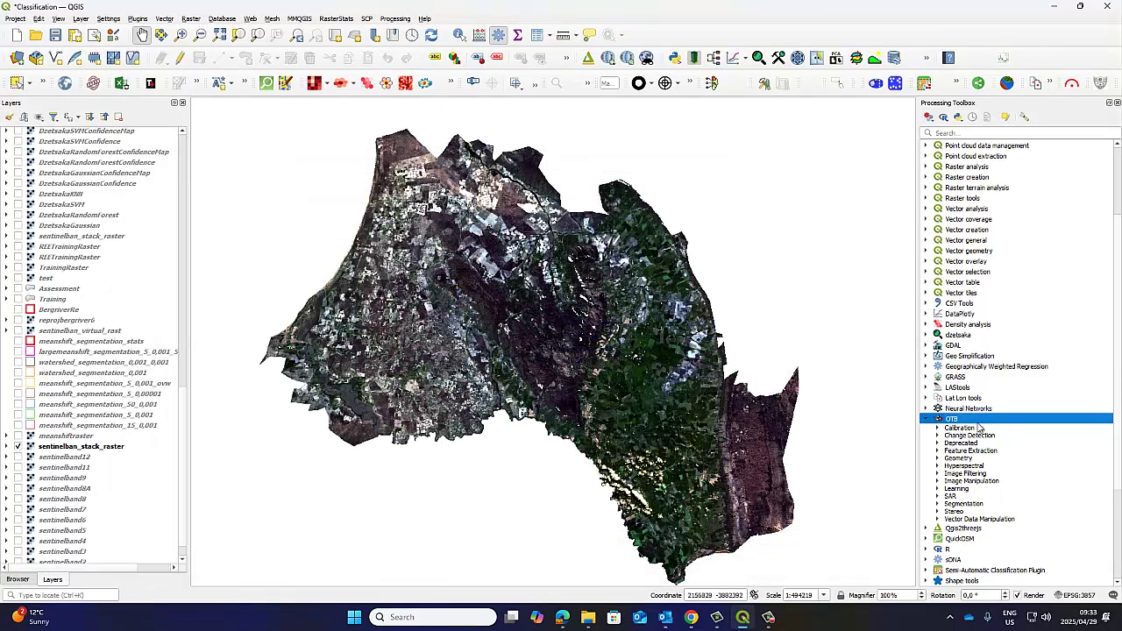
Step: Inspect the OTB application folder and OTB folder paths in the Processing provider options, leaving the options without saving
{"action": "left_click", "coordinate": [109, 21]}
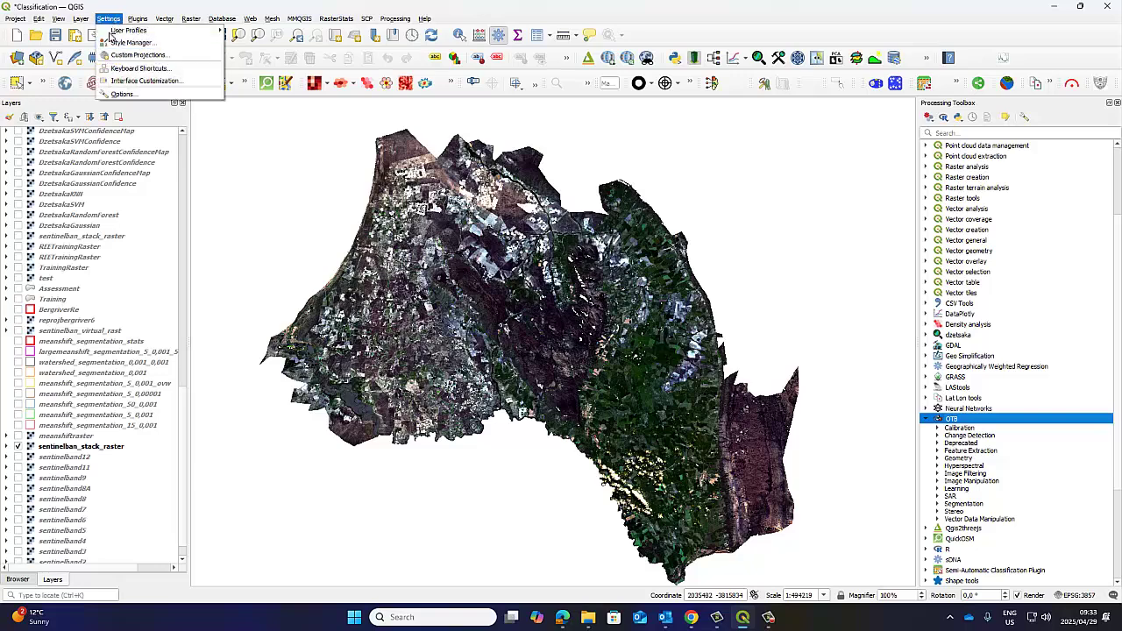
{"action": "left_click", "coordinate": [122, 94]}
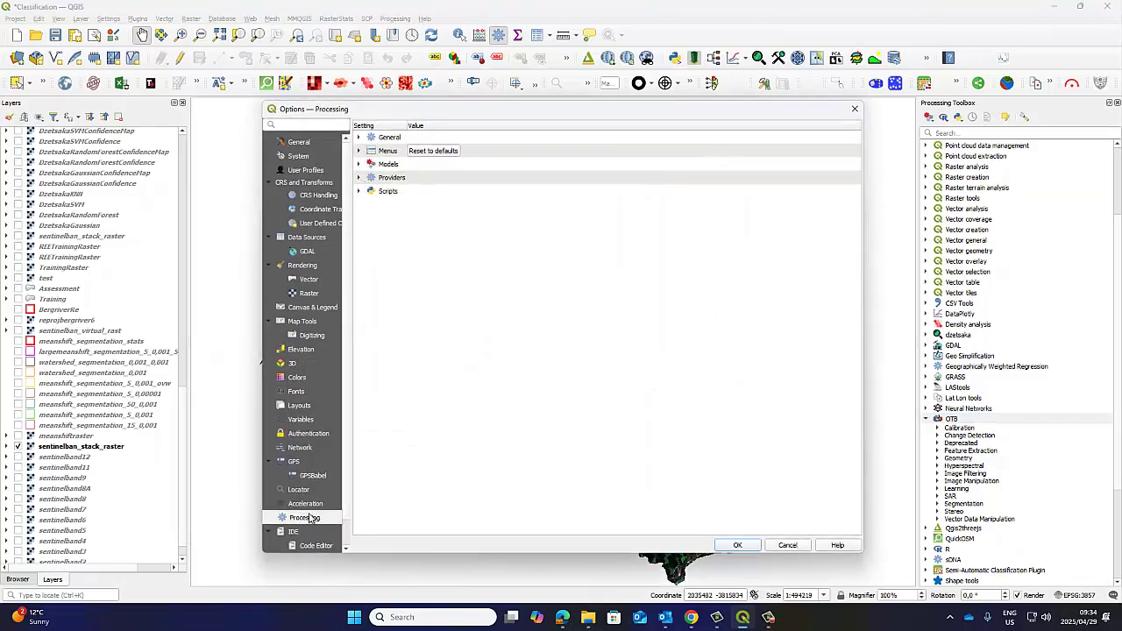
{"action": "left_click", "coordinate": [358, 178]}
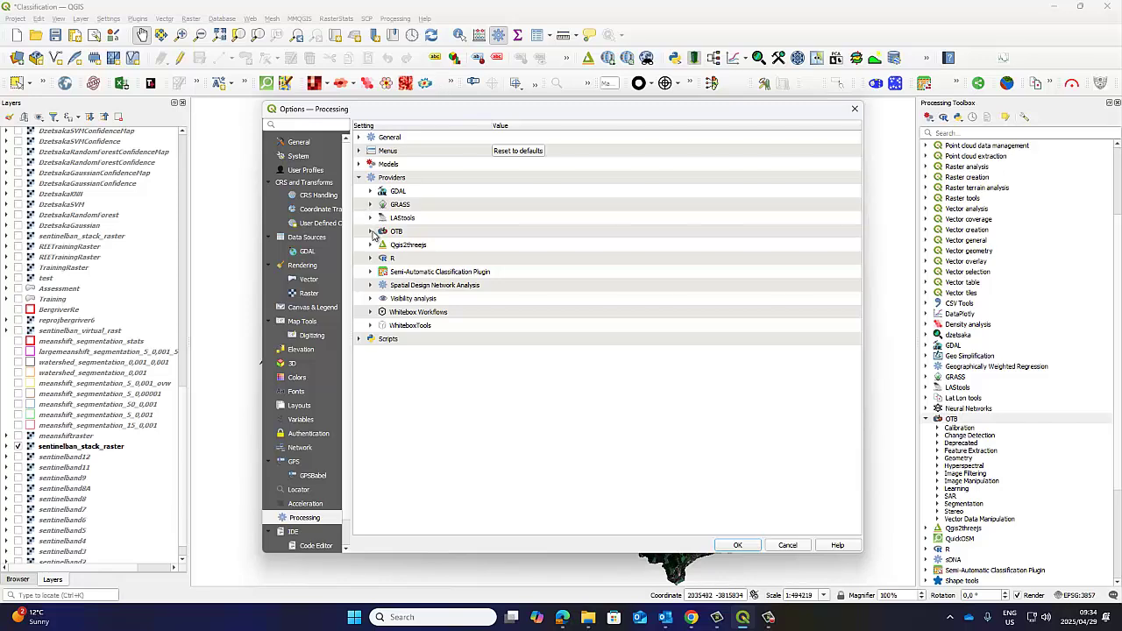
{"action": "left_click", "coordinate": [371, 231]}
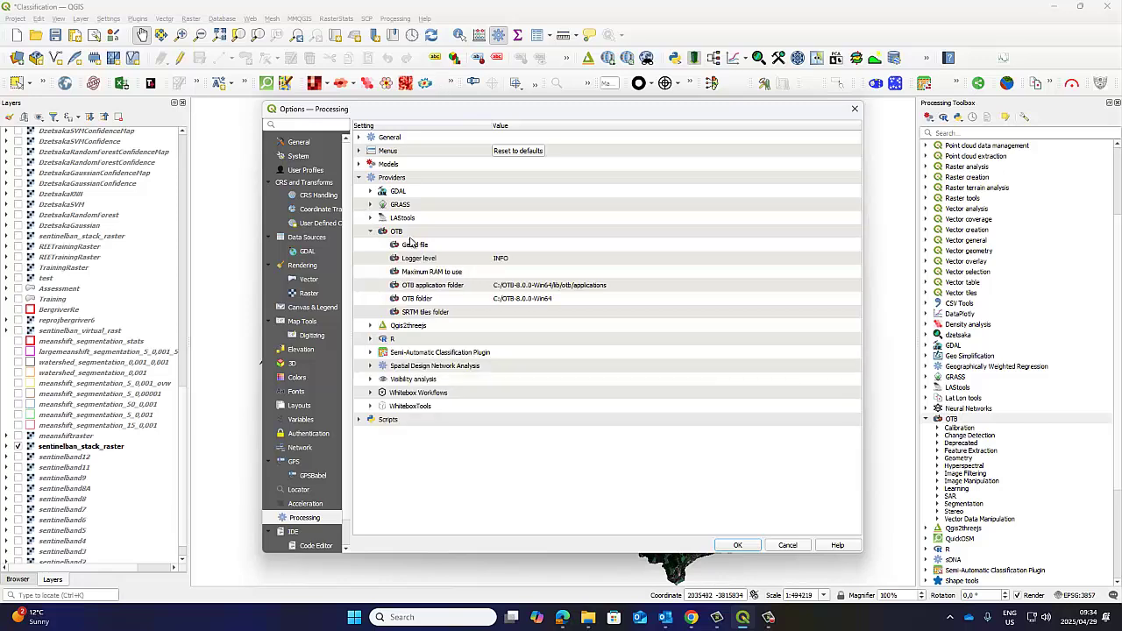
{"action": "left_click", "coordinate": [568, 290]}
{"action": "left_click", "coordinate": [635, 284]}
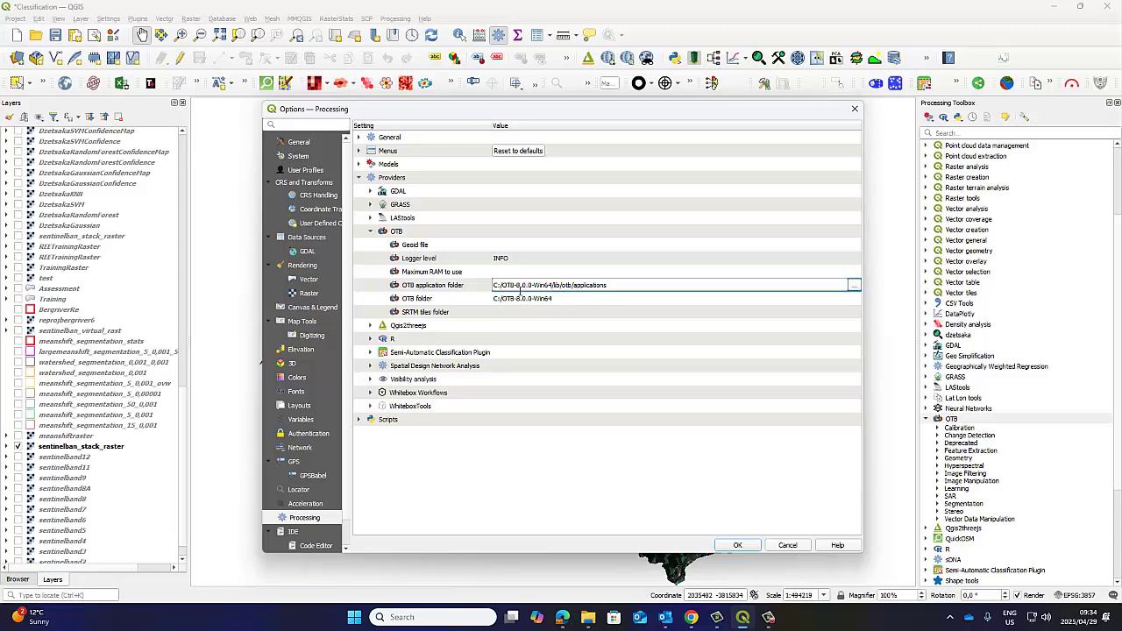
{"action": "left_click", "coordinate": [786, 546]}
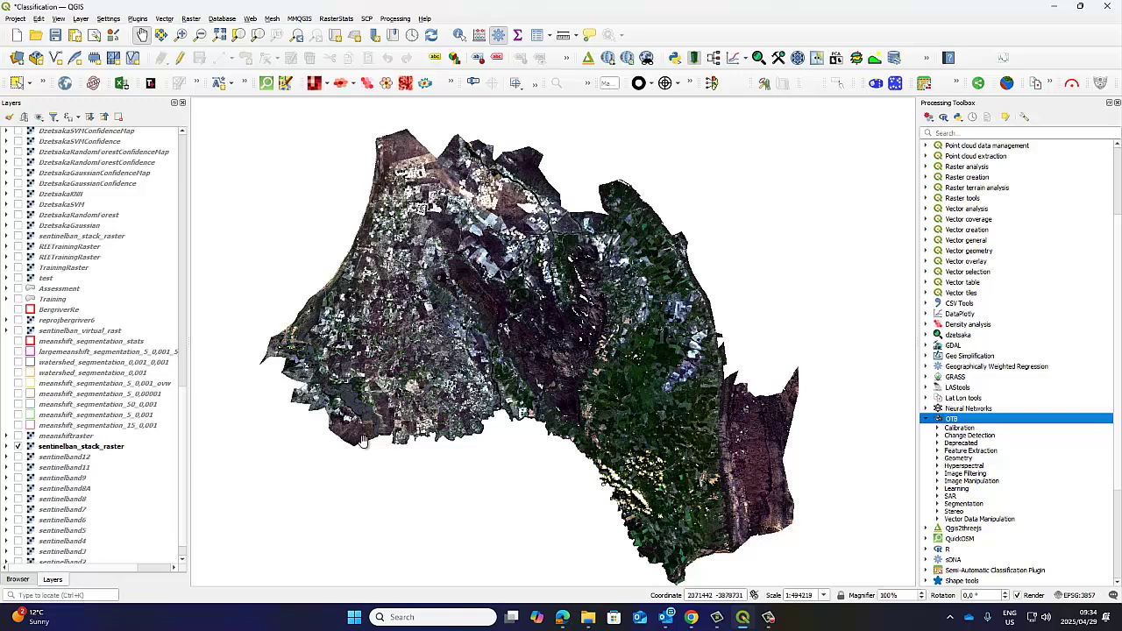
Step: Open the Semi-Automatic Classification Plugin's band set window, select band set 3, and move the window to uncover the layer list
{"action": "left_click", "coordinate": [75, 447]}
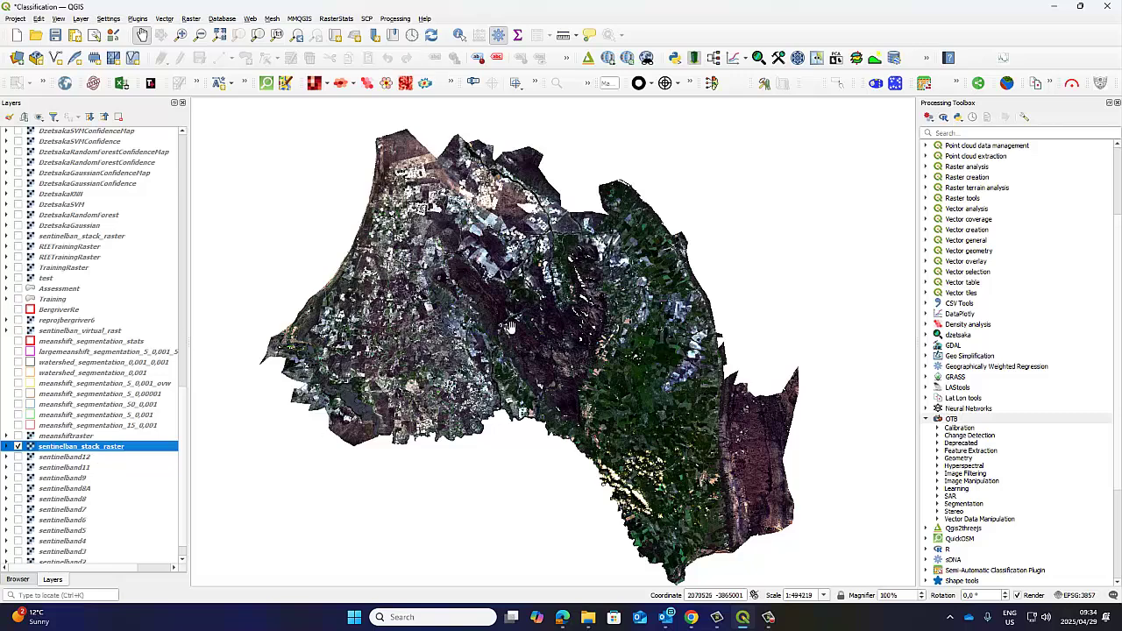
{"action": "left_click", "coordinate": [368, 18]}
{"action": "left_click", "coordinate": [376, 30]}
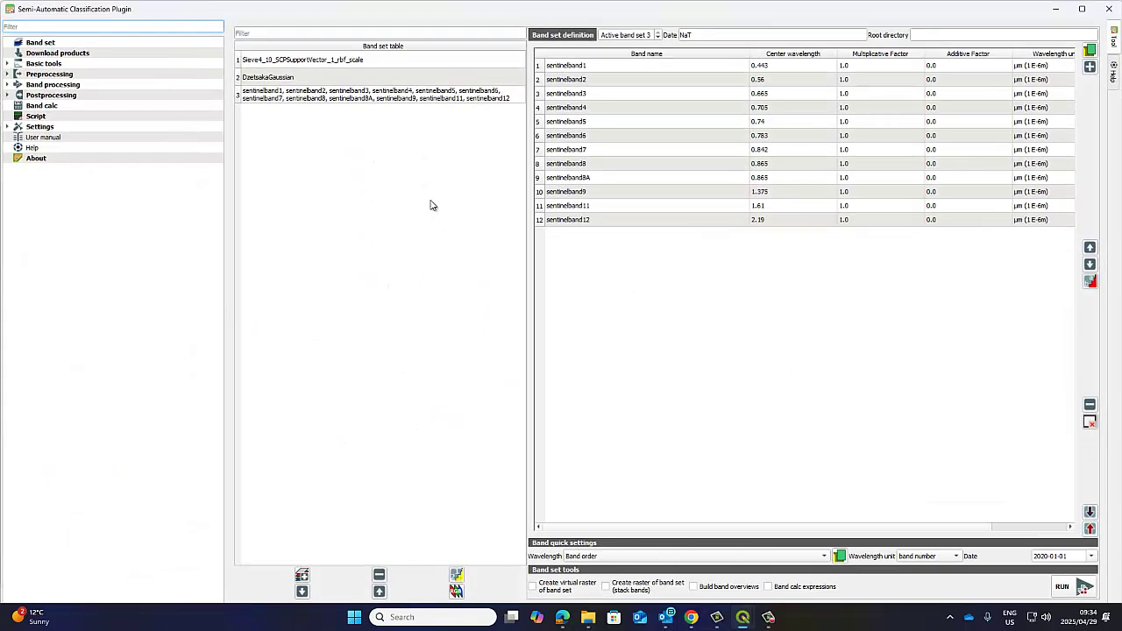
{"action": "left_click", "coordinate": [286, 95]}
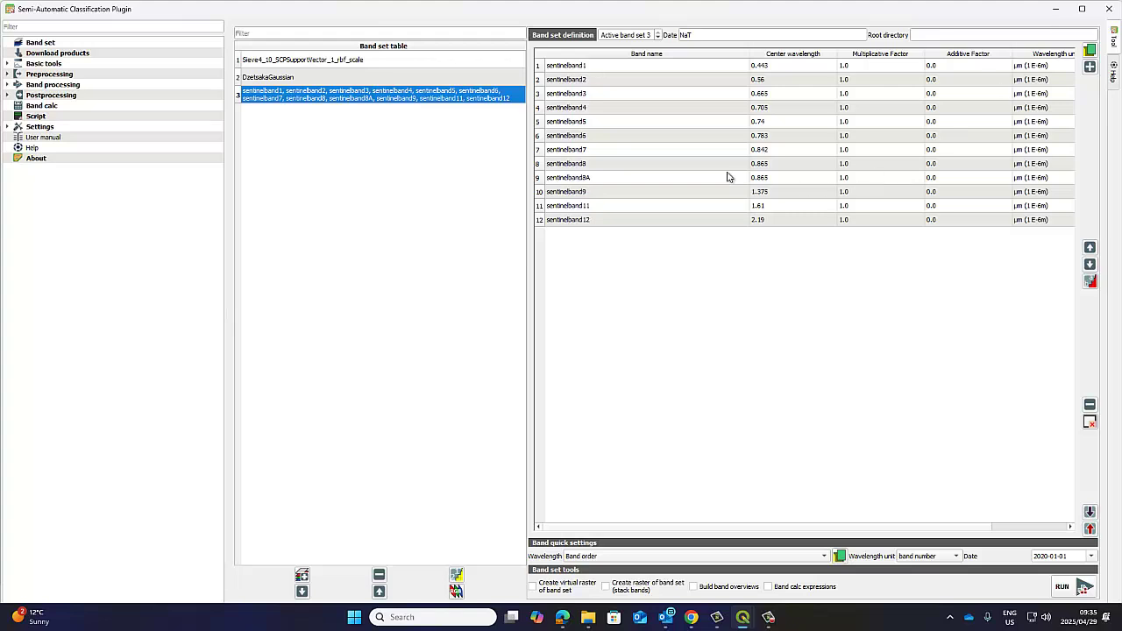
{"action": "left_click", "coordinate": [1083, 10]}
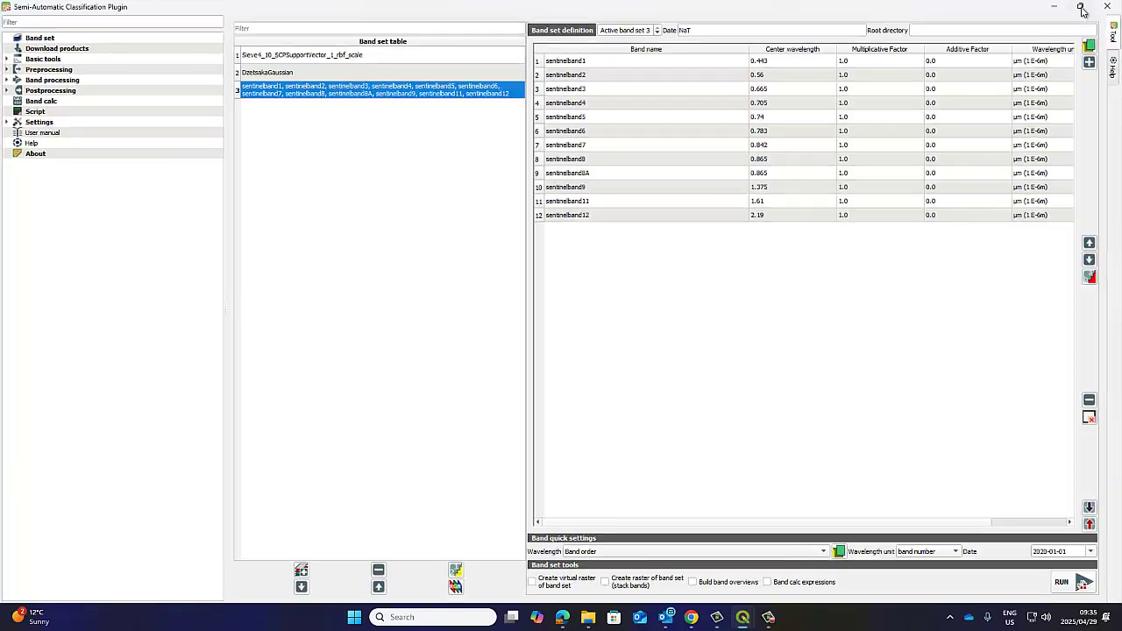
{"action": "left_click", "coordinate": [1083, 11]}
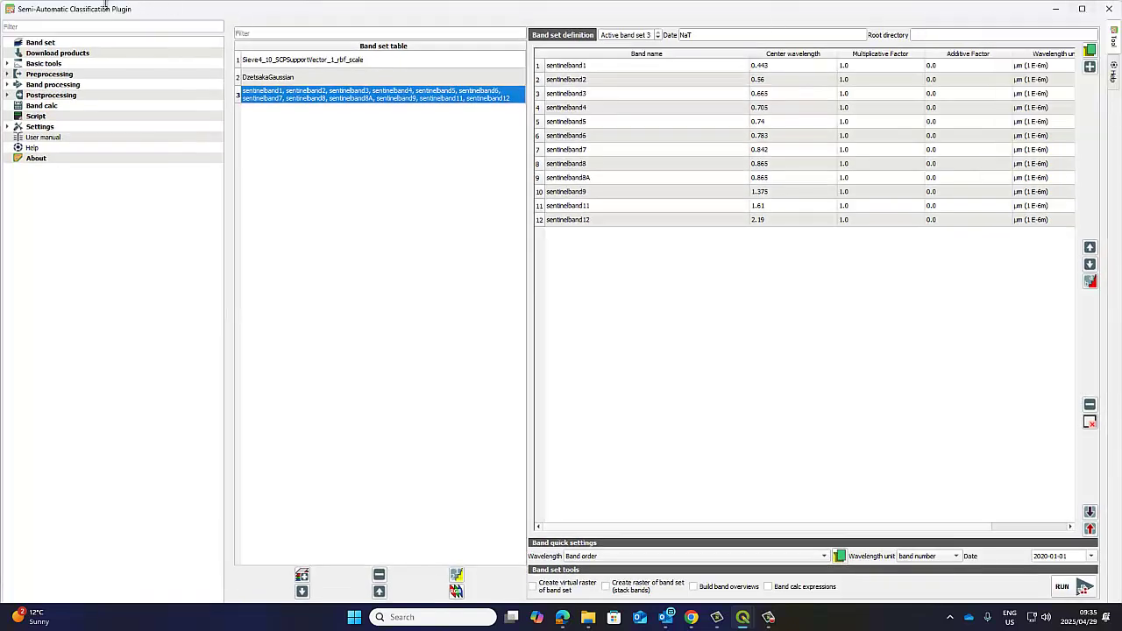
{"action": "left_click_drag", "start_coordinate": [127, 19], "coordinate": [407, 143]}
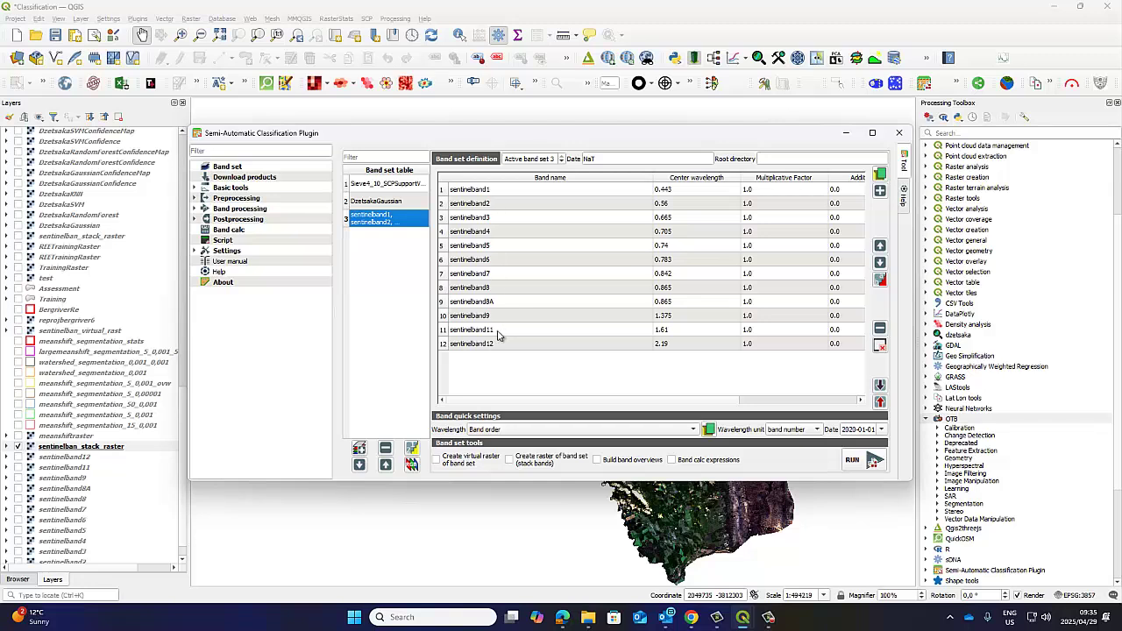
Step: Apply the Sentinel-2 wavelengths to band set 3, enable creating a stacked raster of the band set, and close the plugin window
{"action": "left_click", "coordinate": [517, 431]}
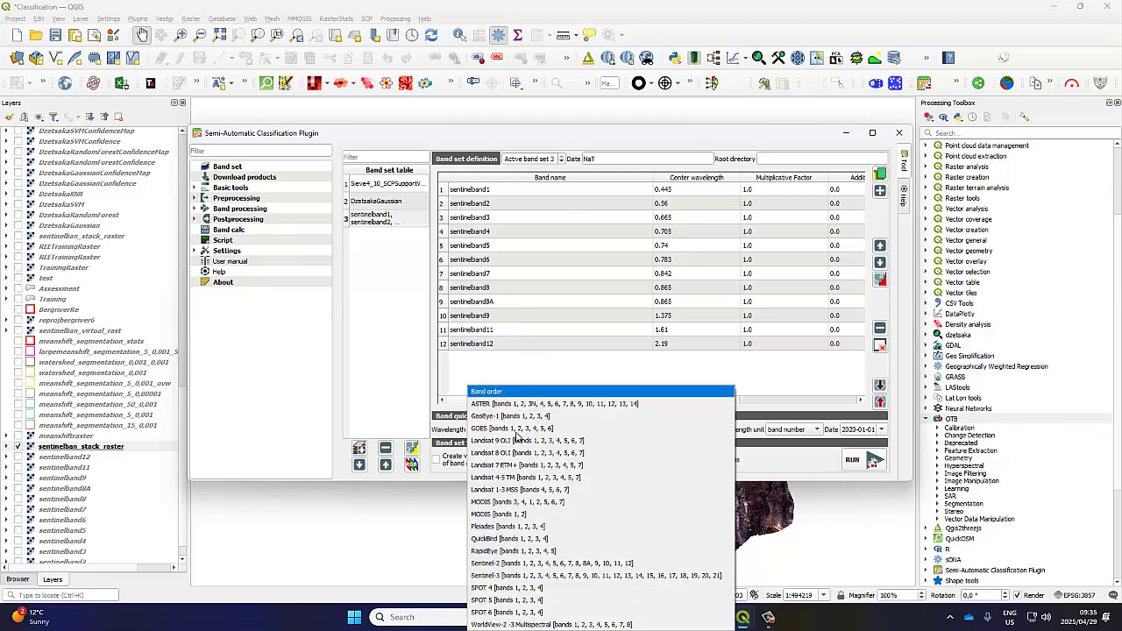
{"action": "left_click", "coordinate": [529, 566]}
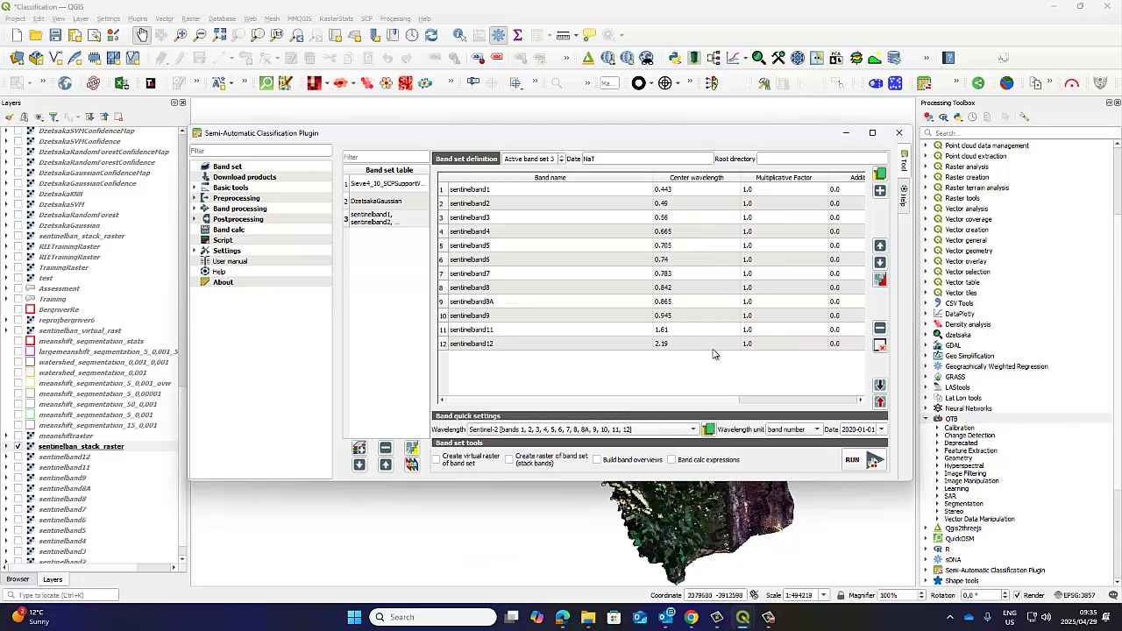
{"action": "left_click", "coordinate": [511, 462]}
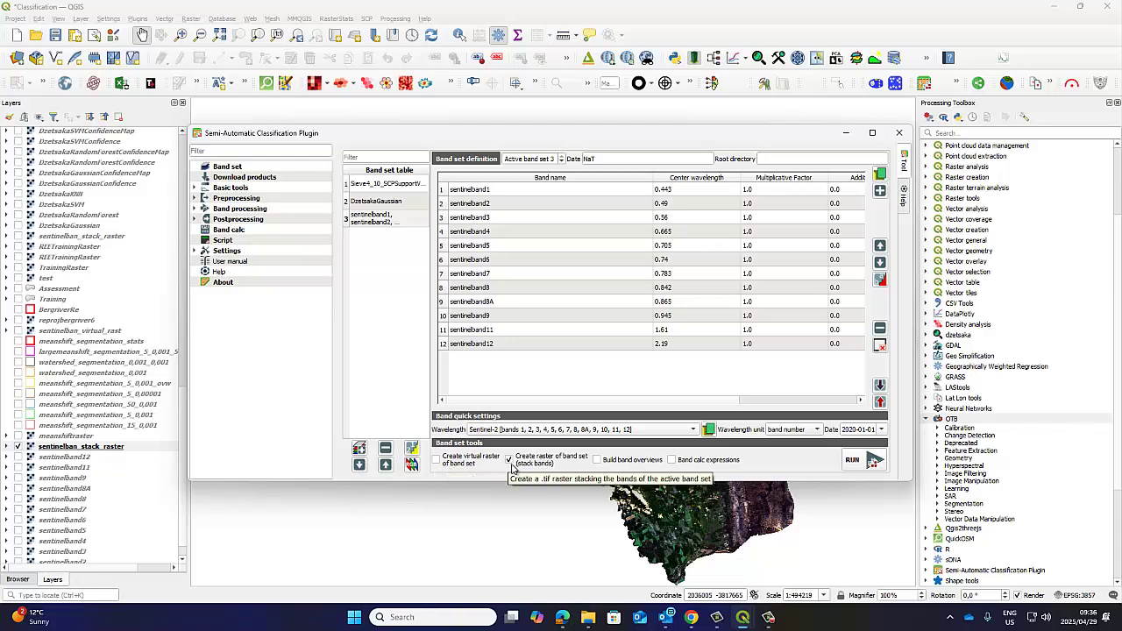
{"action": "left_click", "coordinate": [901, 133]}
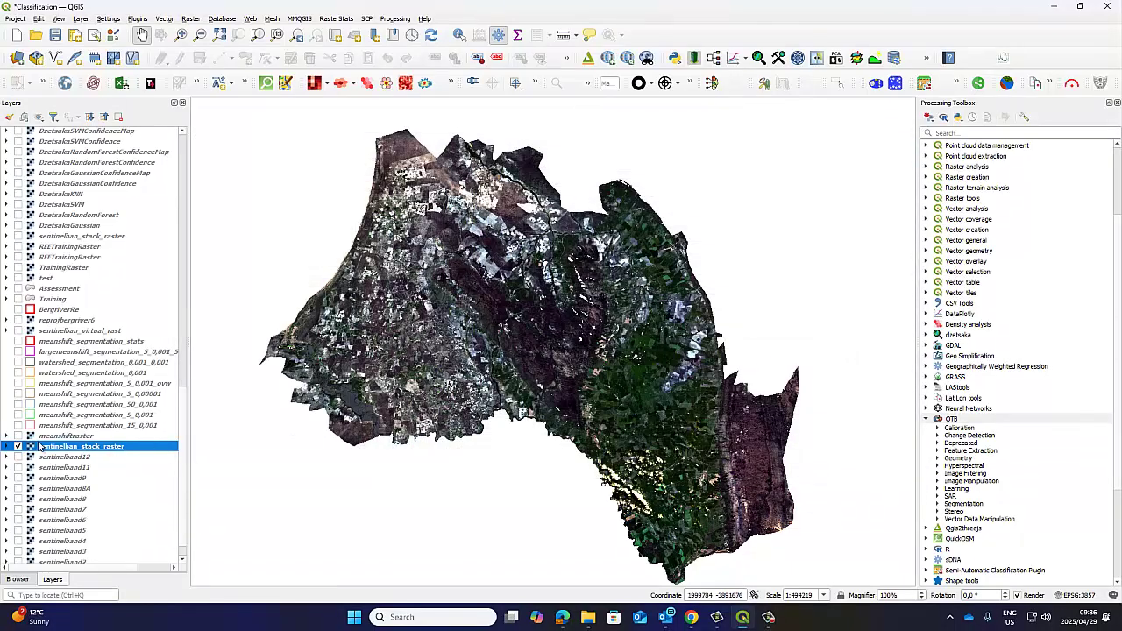
Step: Expand the sentinelban_stack_raster layer to show its band colours, and review the class legend of the Training layer
{"action": "left_click", "coordinate": [7, 448]}
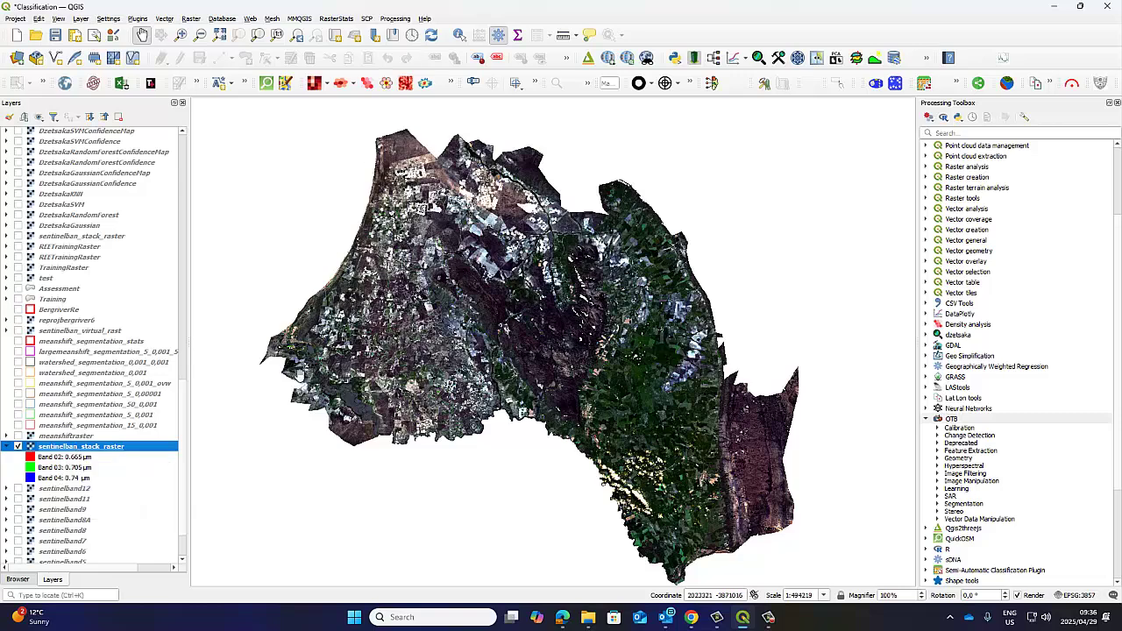
{"action": "left_click_drag", "start_coordinate": [729, 510], "coordinate": [733, 504]}
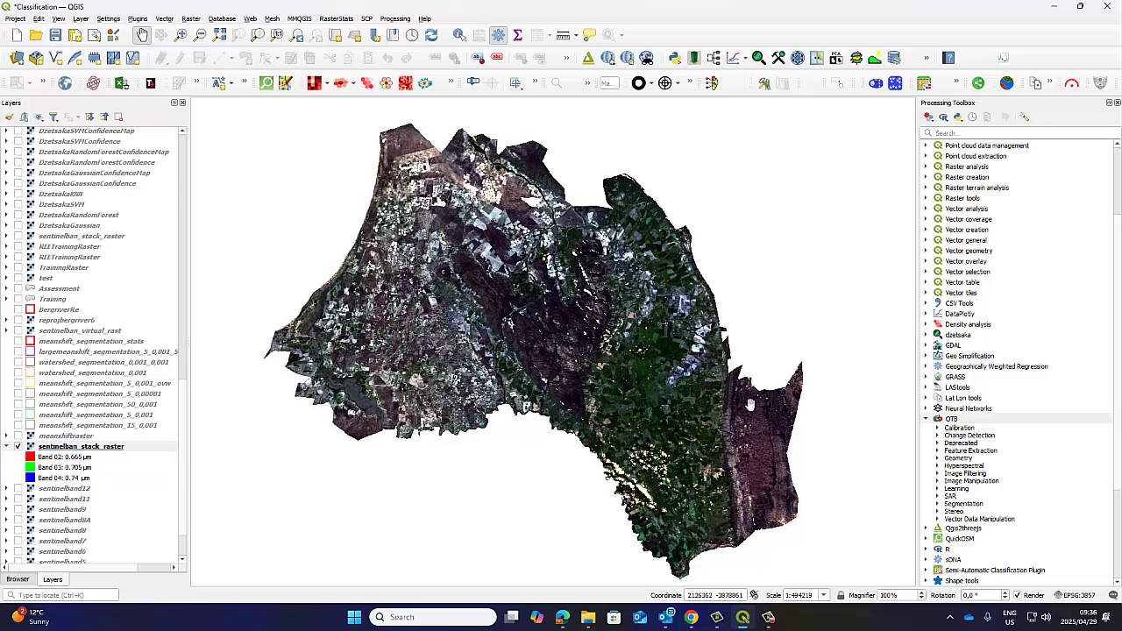
{"action": "left_click", "coordinate": [18, 311]}
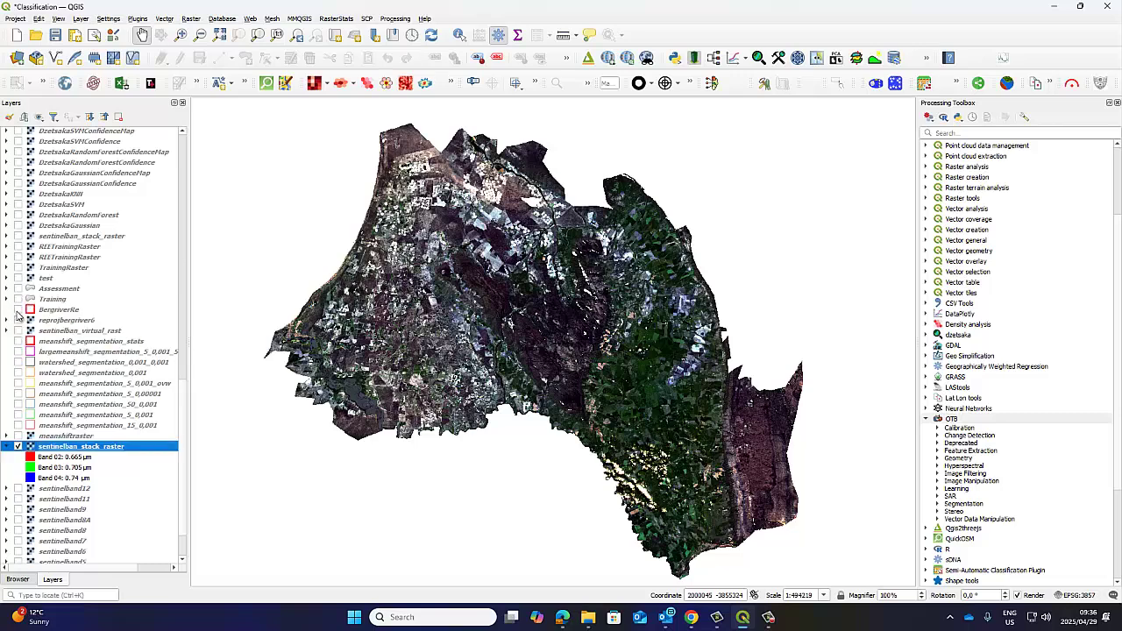
{"action": "left_click", "coordinate": [18, 311]}
{"action": "left_click", "coordinate": [6, 299]}
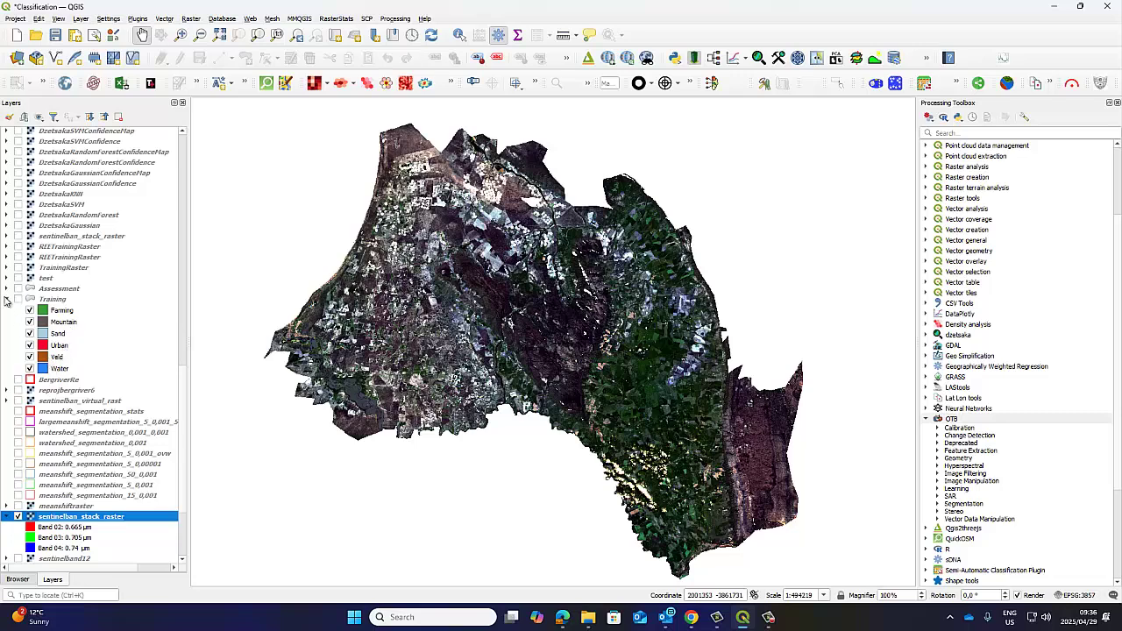
{"action": "left_click", "coordinate": [6, 299]}
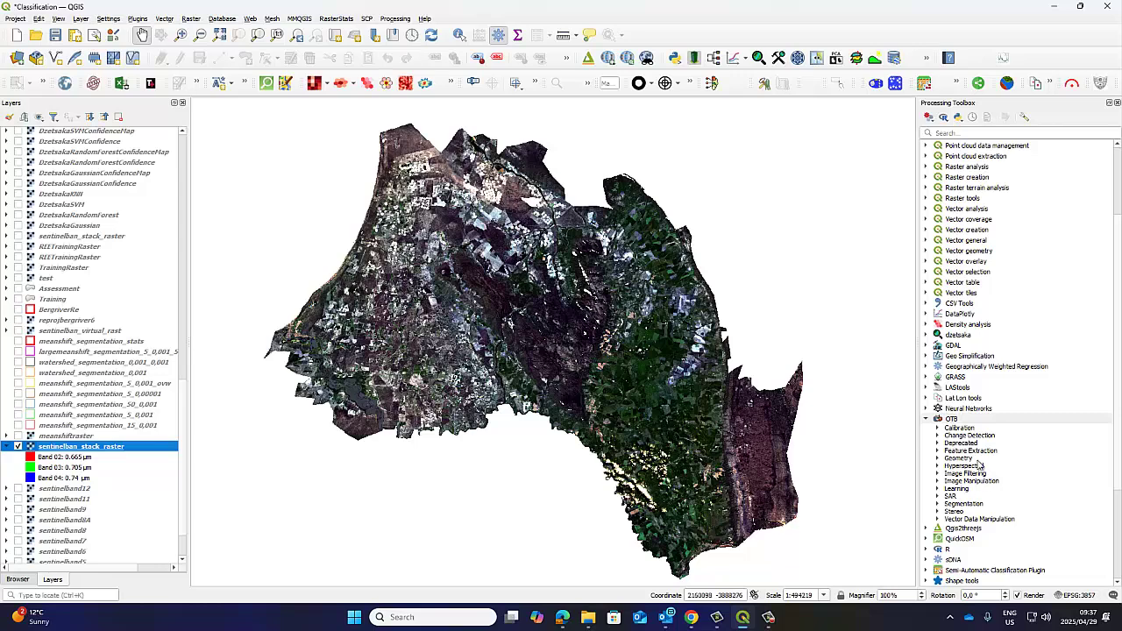
Step: Expand the Segmentation group of the OTB provider in the Processing Toolbox to view its algorithms
{"action": "left_click", "coordinate": [953, 420]}
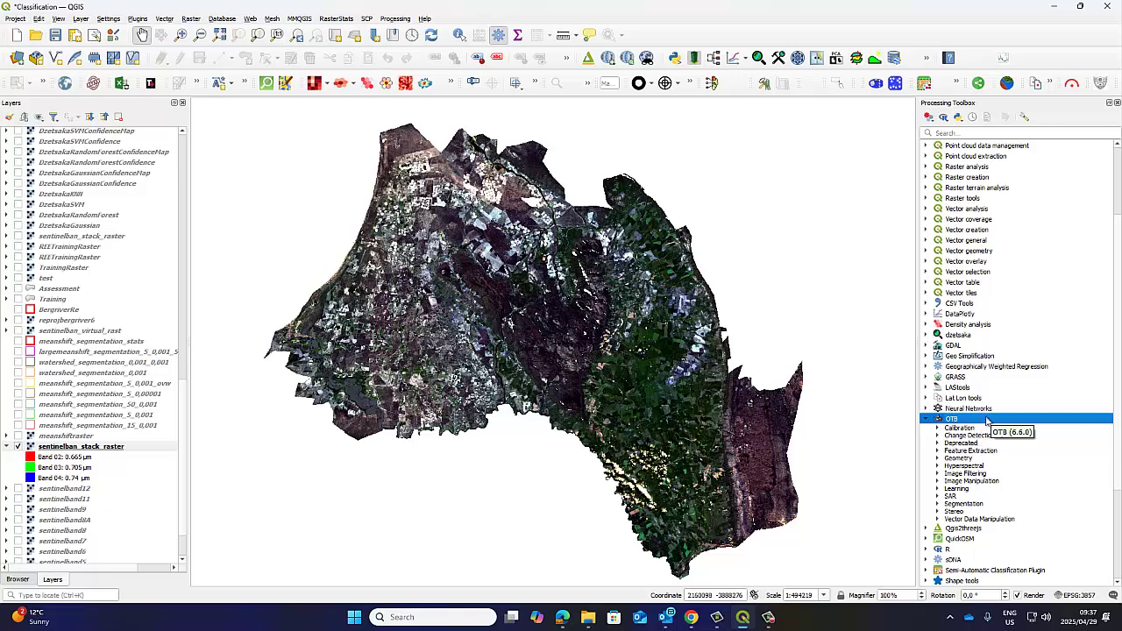
{"action": "left_click", "coordinate": [974, 507]}
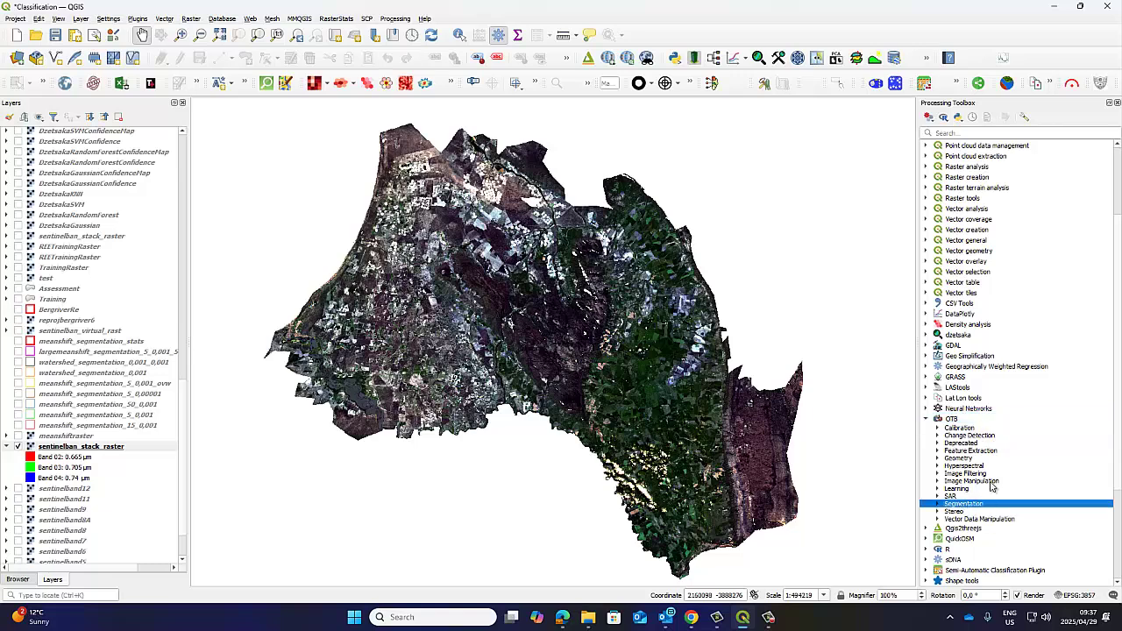
{"action": "scroll", "coordinate": [996, 484], "scroll_direction": "down", "scroll_amount": 4}
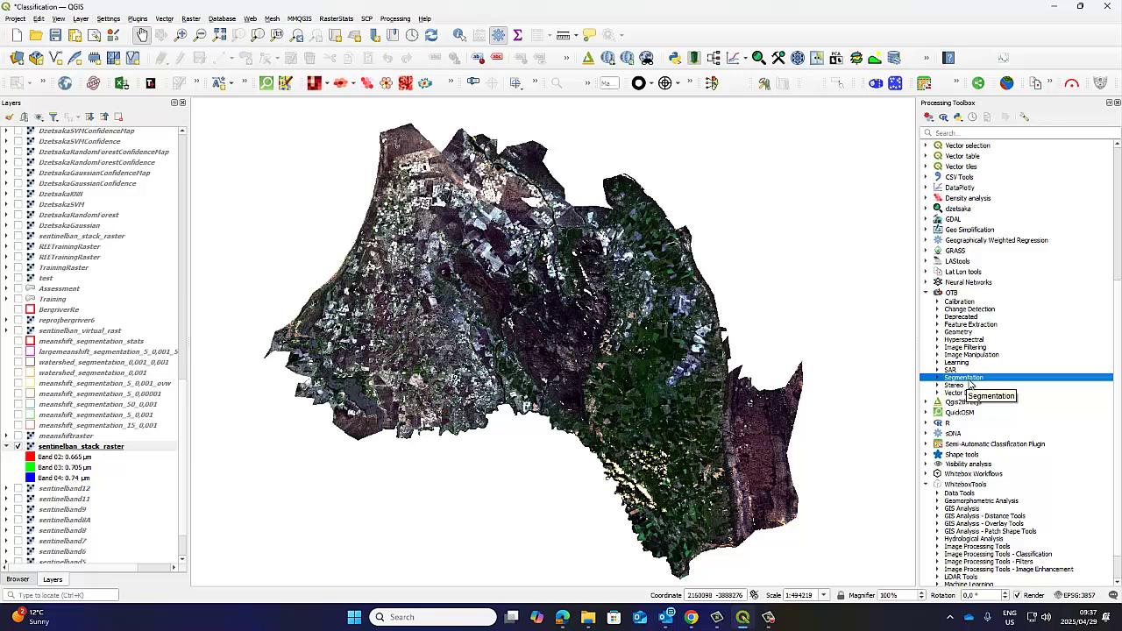
{"action": "double_click", "coordinate": [971, 383]}
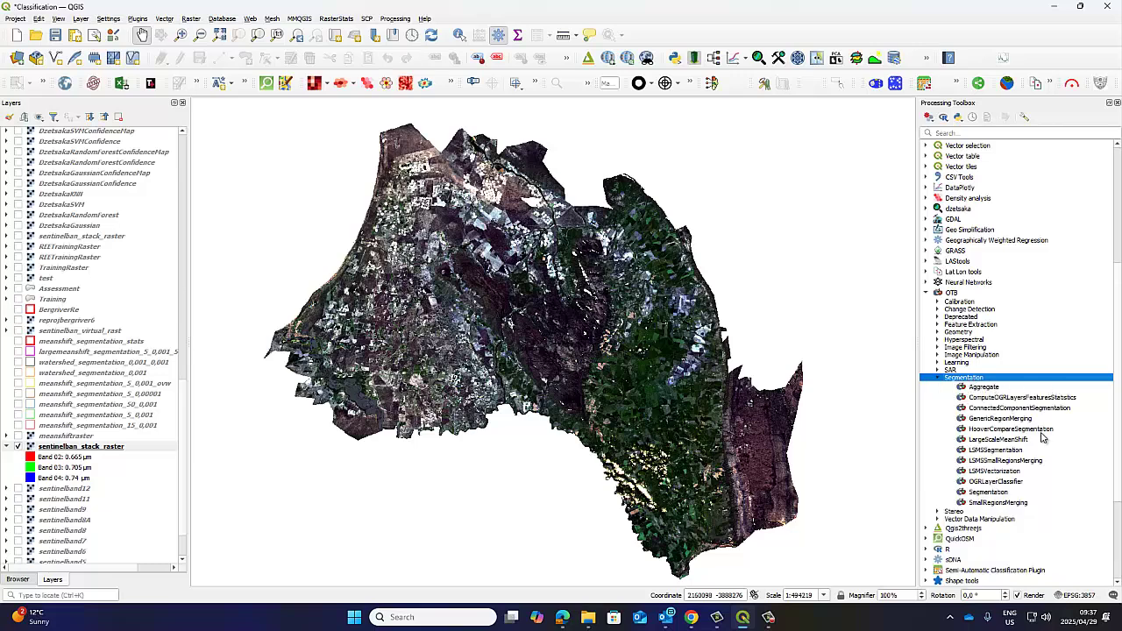
{"action": "scroll", "coordinate": [1039, 437], "scroll_direction": "down", "scroll_amount": 1}
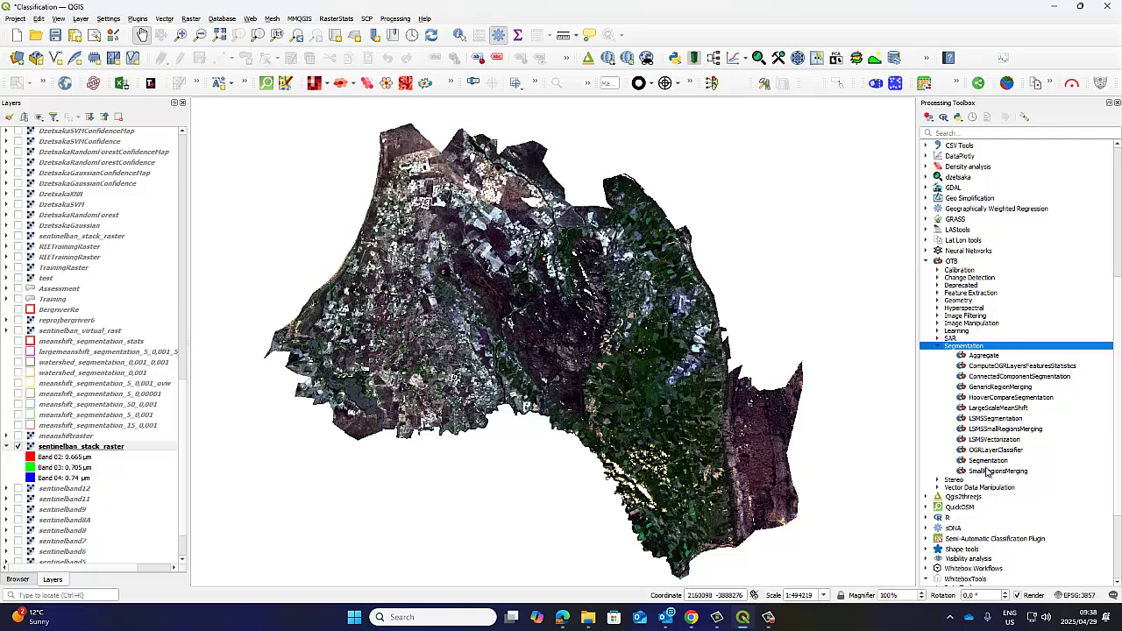
Step: Point out the LargeScaleMeanShift and Segmentation algorithms in the OTB Segmentation group, leaving Segmentation selected
{"action": "left_click", "coordinate": [1003, 408]}
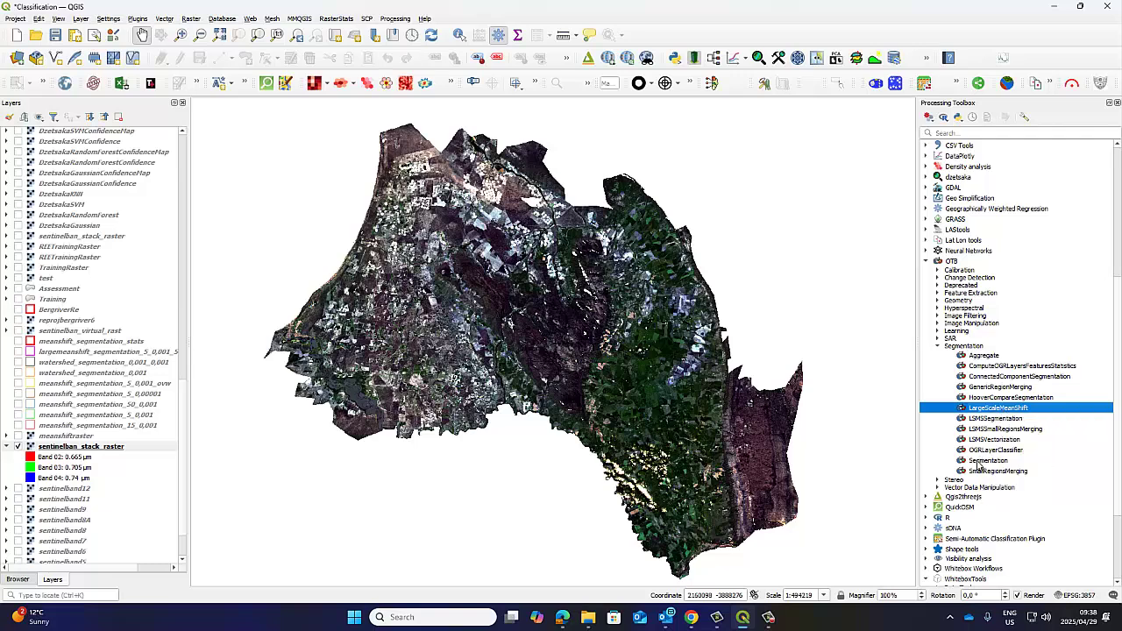
{"action": "left_click", "coordinate": [988, 462]}
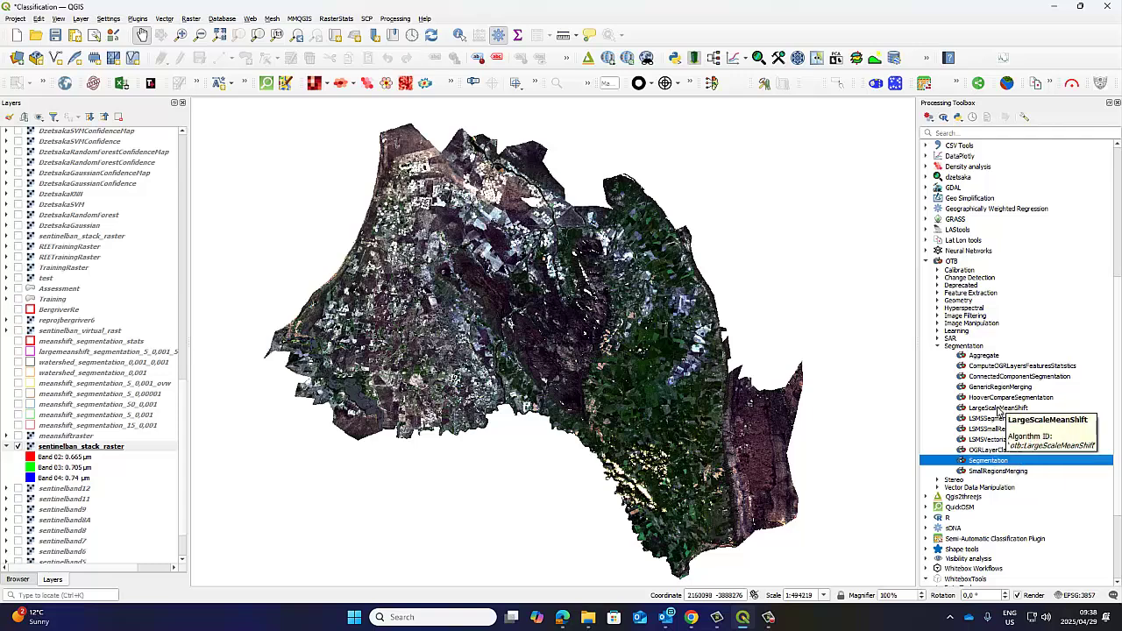
{"action": "left_click", "coordinate": [997, 409]}
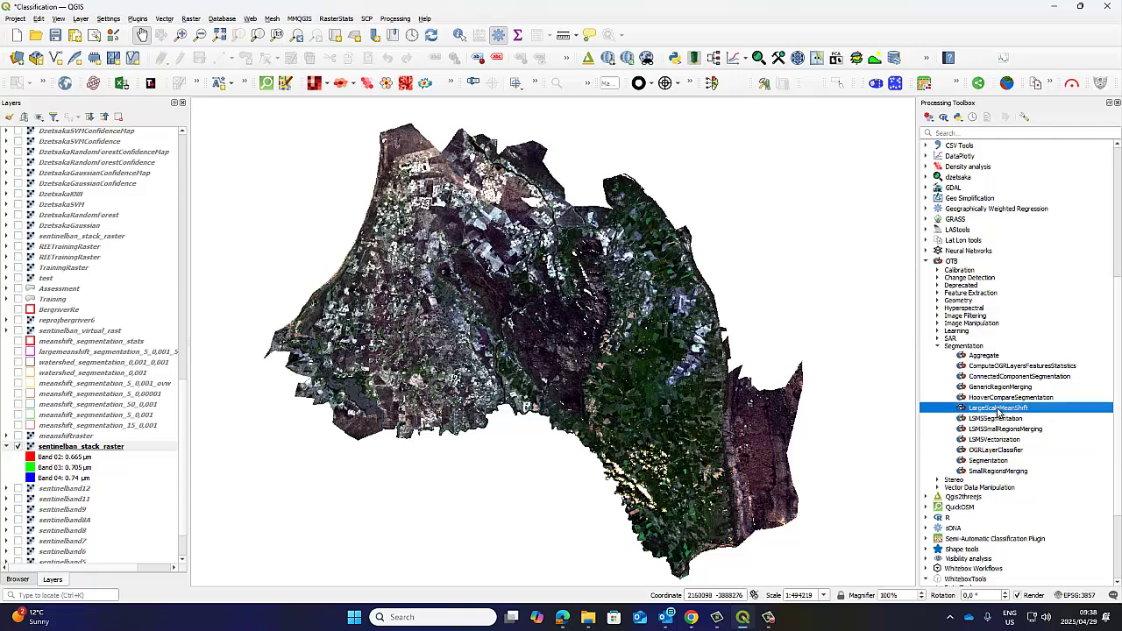
{"action": "left_click", "coordinate": [985, 463]}
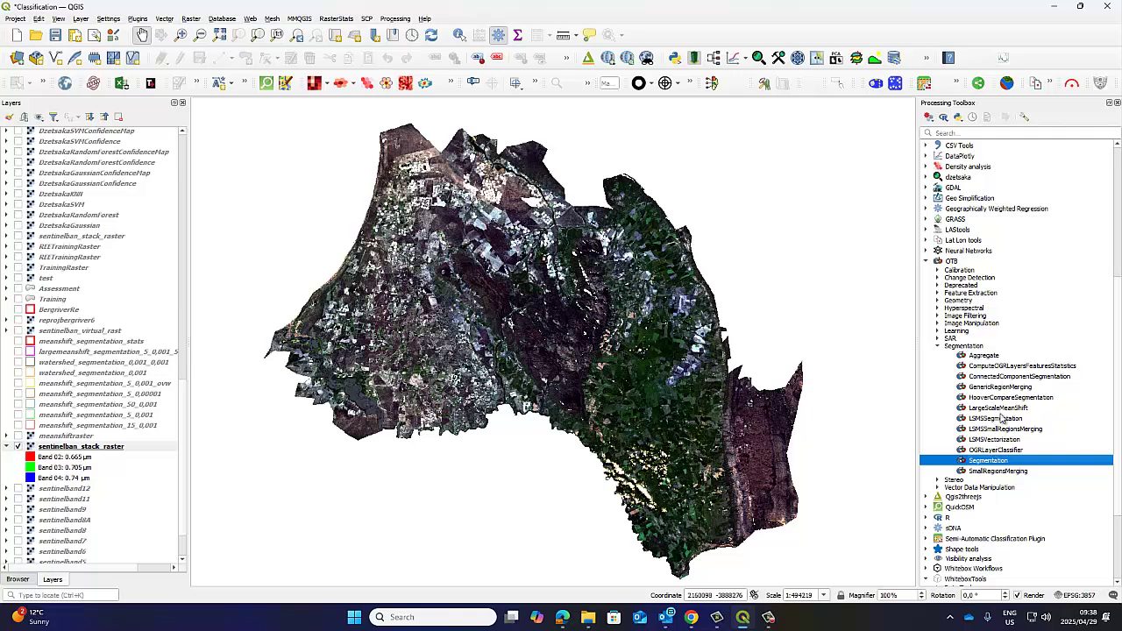
Step: Compare the LargeScaleMeanShift and Segmentation entries among OTB's segmentation algorithms, ending on Segmentation
{"action": "left_click", "coordinate": [1007, 410]}
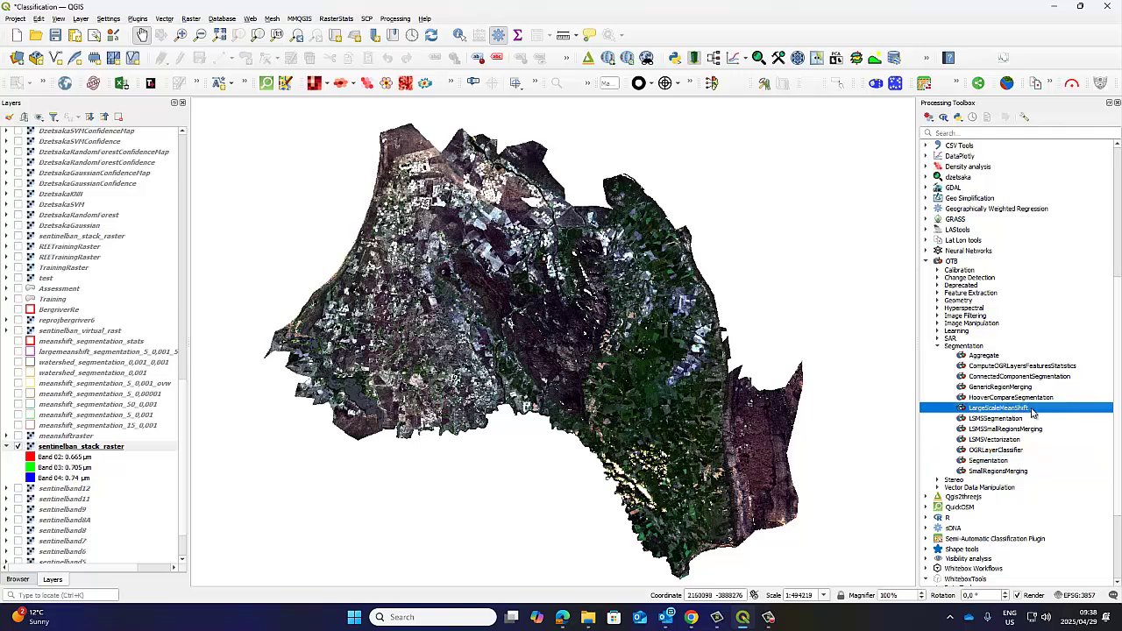
{"action": "left_click", "coordinate": [991, 461]}
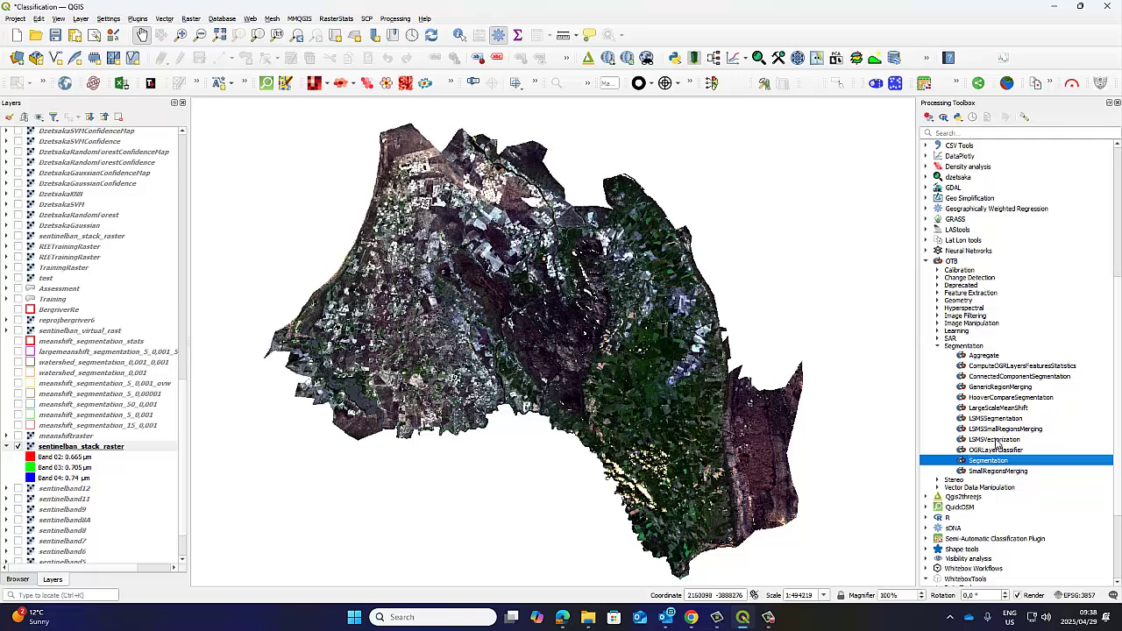
{"action": "left_click", "coordinate": [998, 408]}
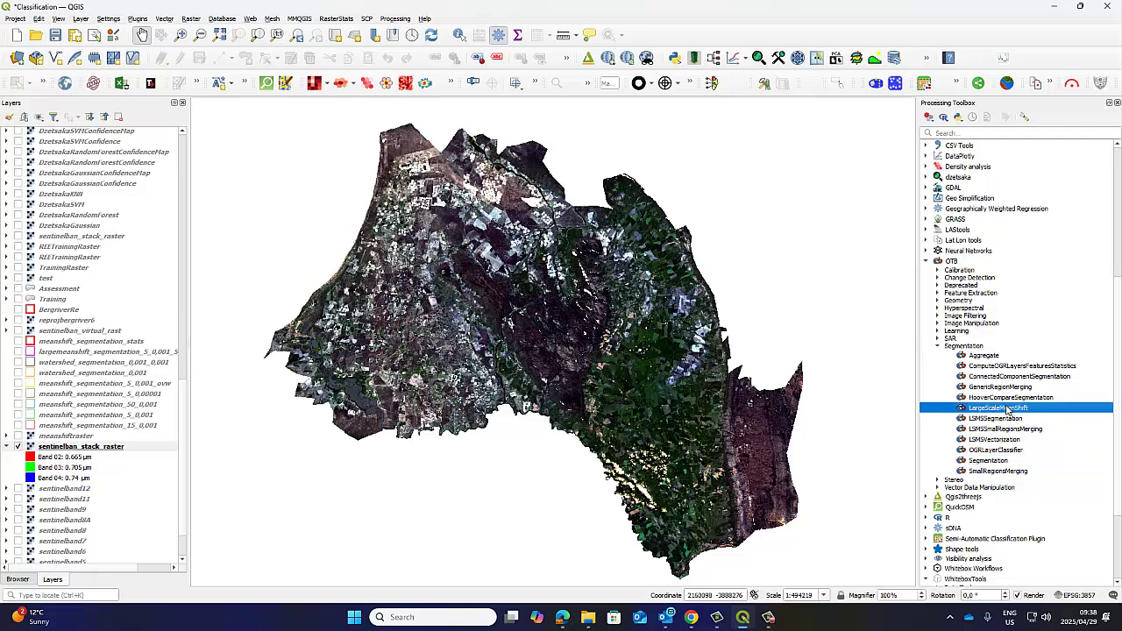
{"action": "left_click", "coordinate": [990, 462]}
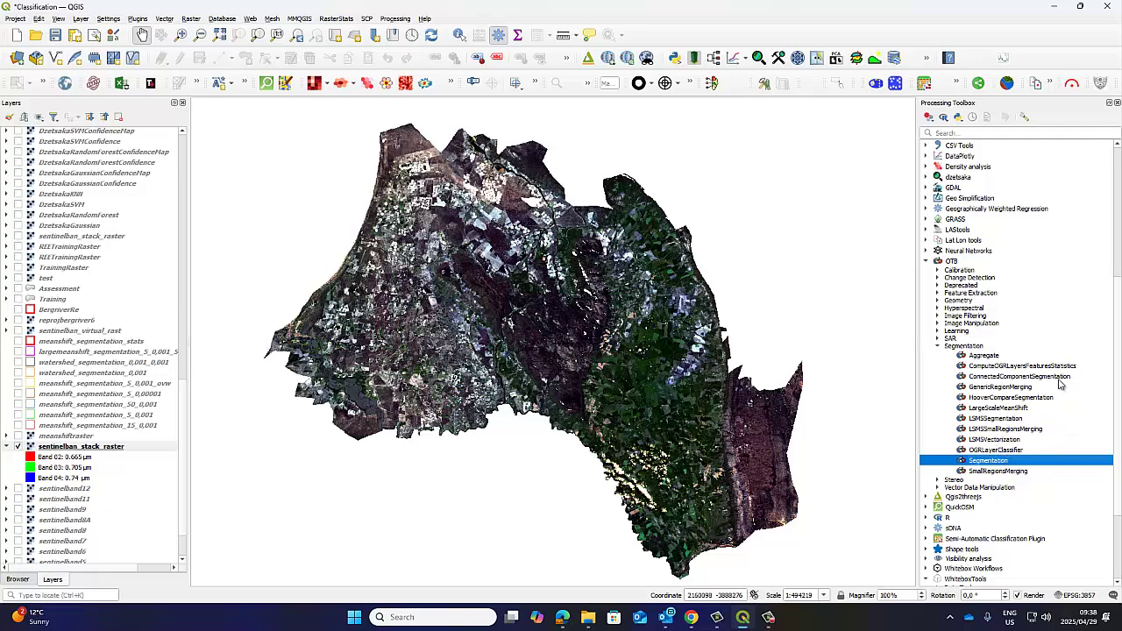
{"action": "left_click", "coordinate": [999, 408]}
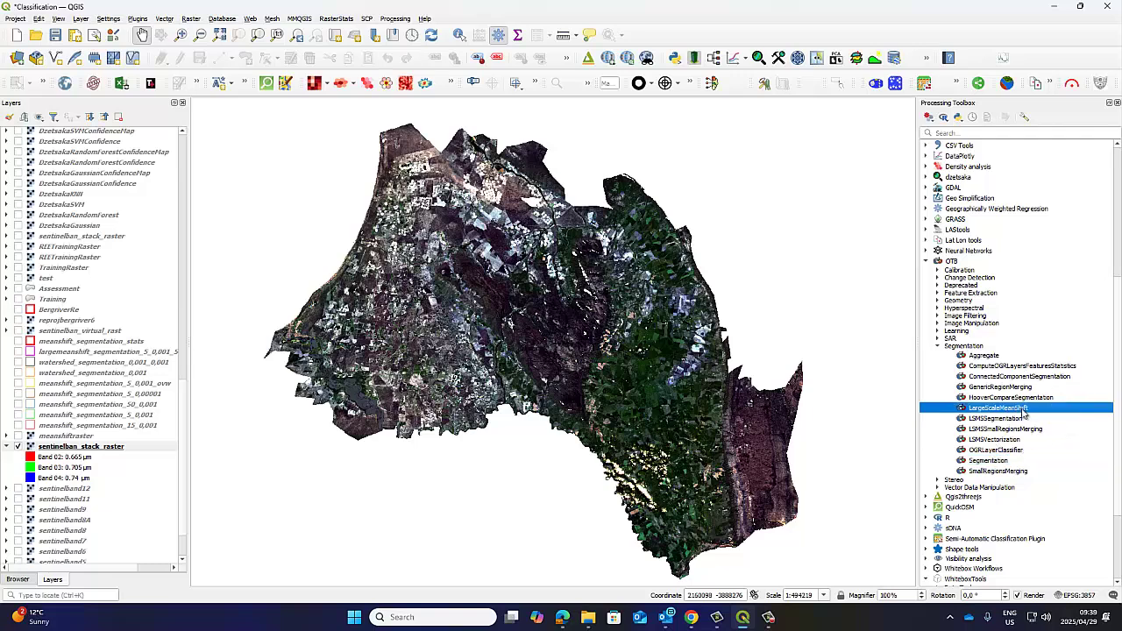
{"action": "left_click", "coordinate": [1015, 461]}
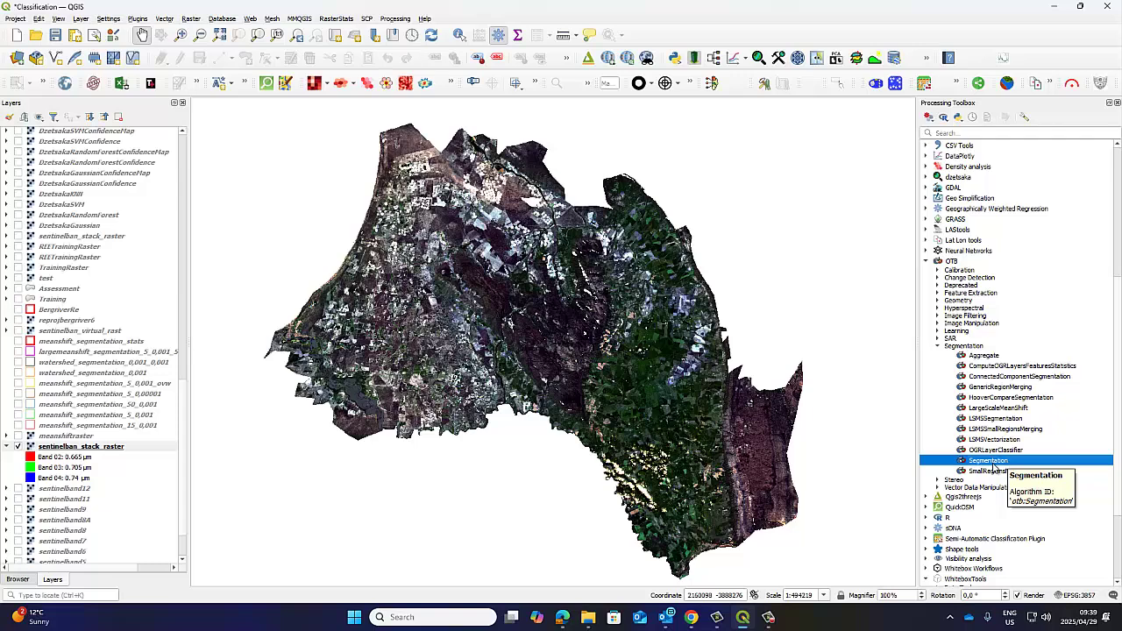
Step: Open OTB's Segmentation algorithm and choose sentinelban_stack_raster as its input image
{"action": "double_click", "coordinate": [991, 462]}
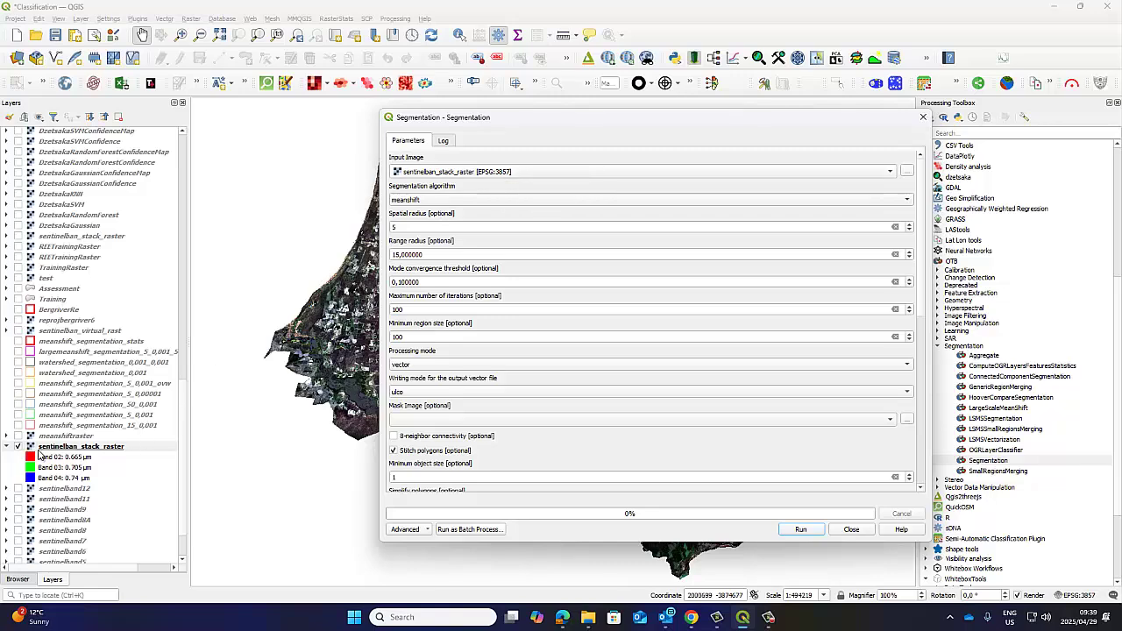
{"action": "left_click_drag", "start_coordinate": [441, 122], "coordinate": [356, 100]}
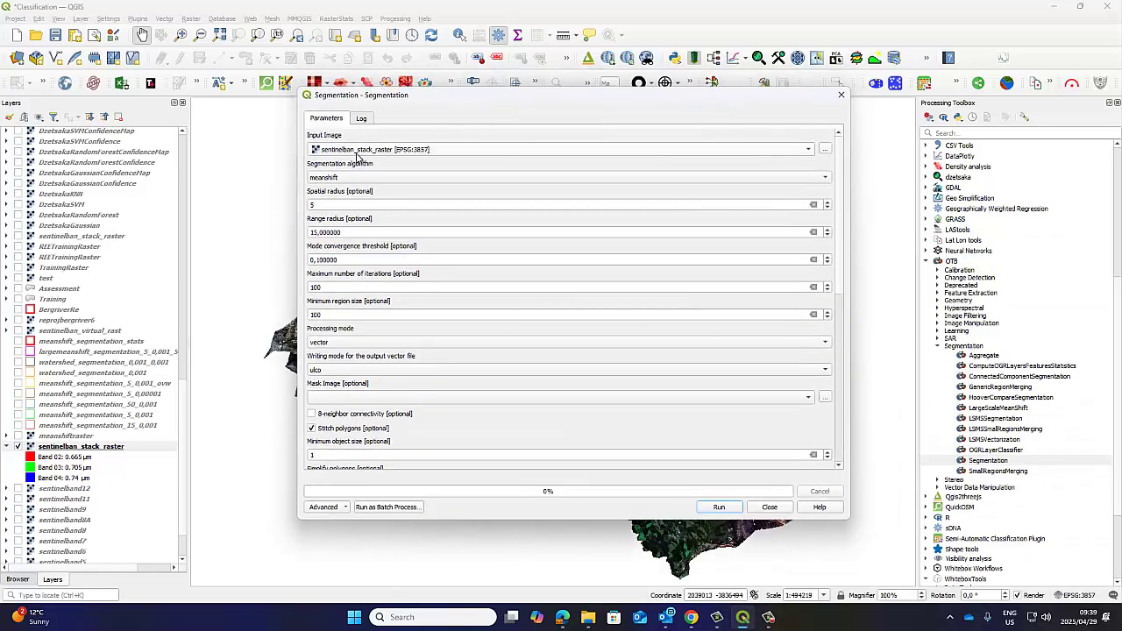
{"action": "left_click", "coordinate": [358, 151]}
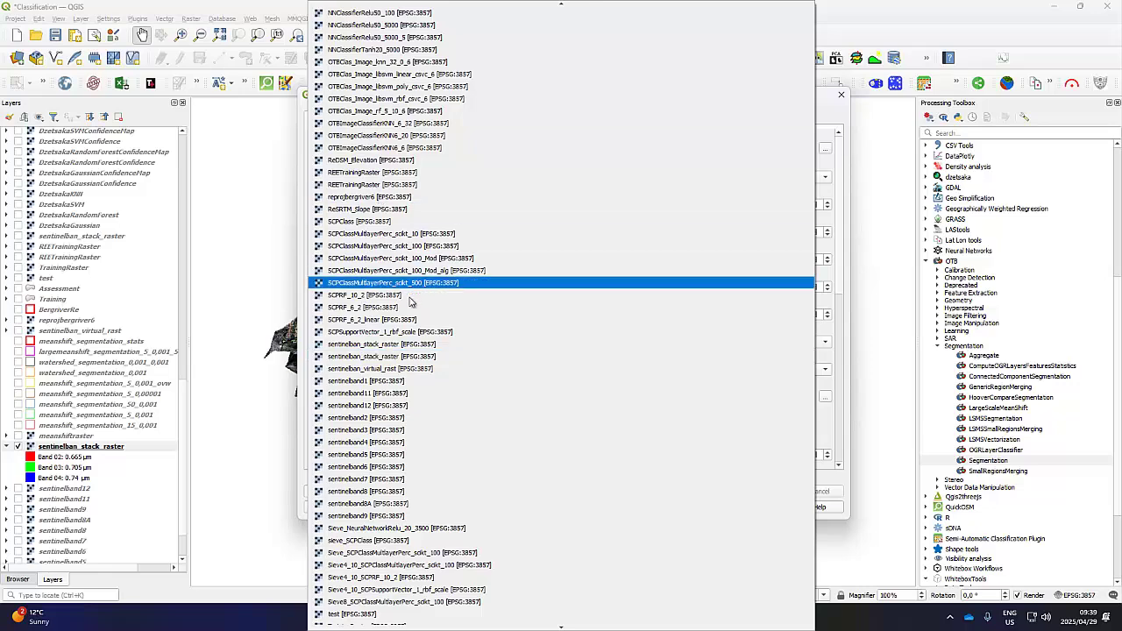
{"action": "left_click", "coordinate": [409, 369]}
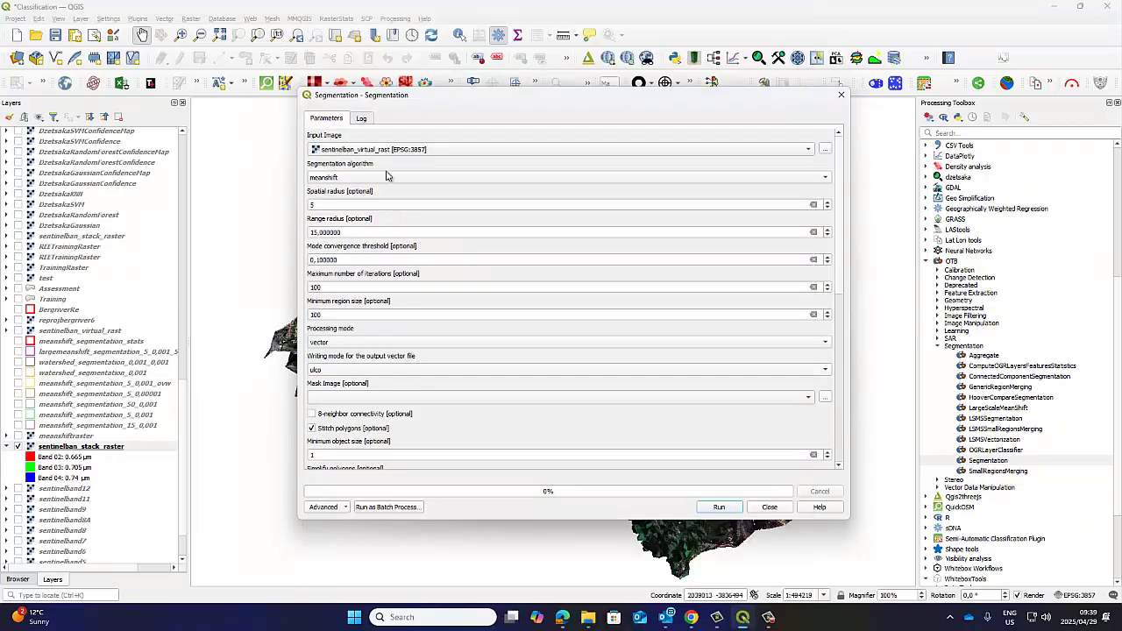
{"action": "left_click", "coordinate": [389, 152]}
{"action": "left_click", "coordinate": [405, 358]}
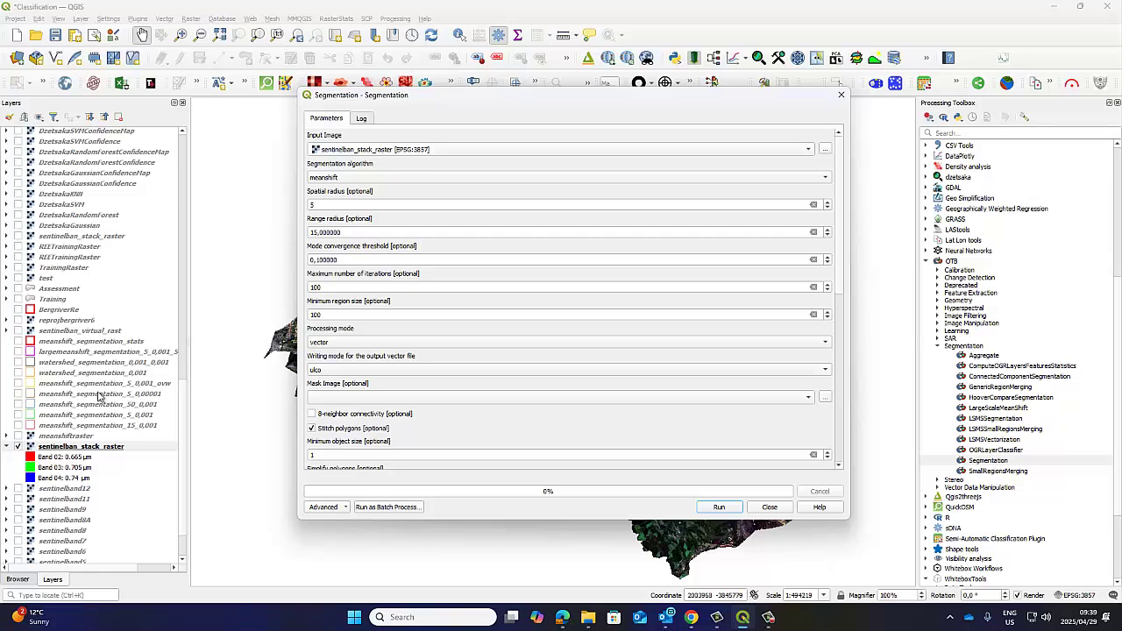
Step: Open the properties of the sentinelban_stack_raster layer and review the per-band statistics in its information
{"action": "right_click", "coordinate": [82, 453]}
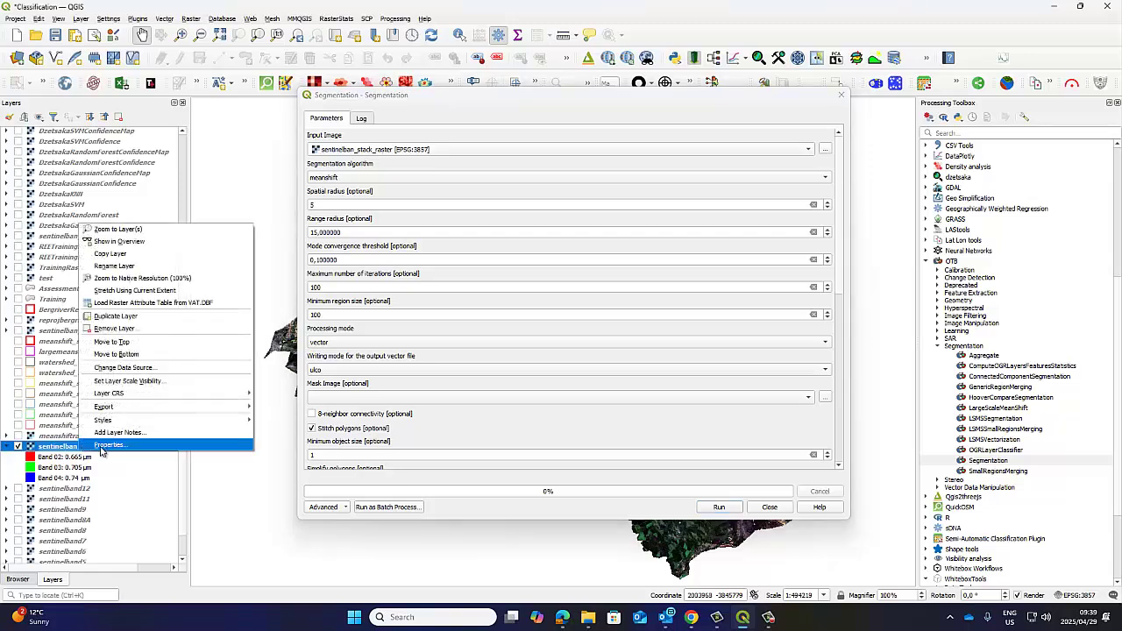
{"action": "left_click", "coordinate": [105, 447]}
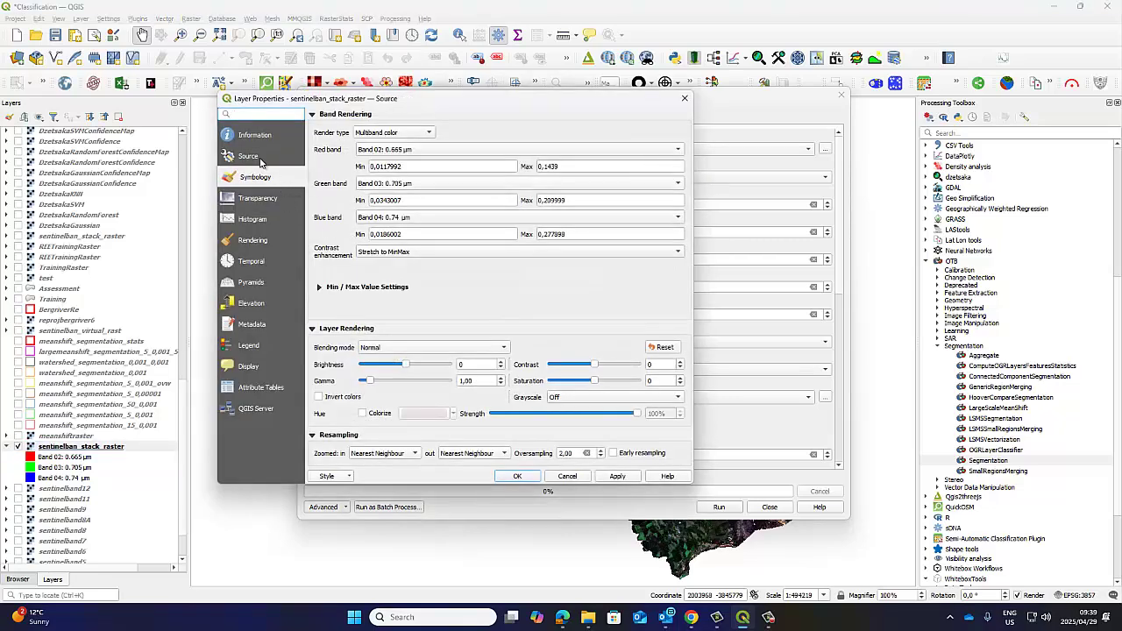
{"action": "left_click", "coordinate": [258, 156]}
{"action": "left_click", "coordinate": [264, 138]}
{"action": "scroll", "coordinate": [391, 293], "scroll_direction": "down", "scroll_amount": 5}
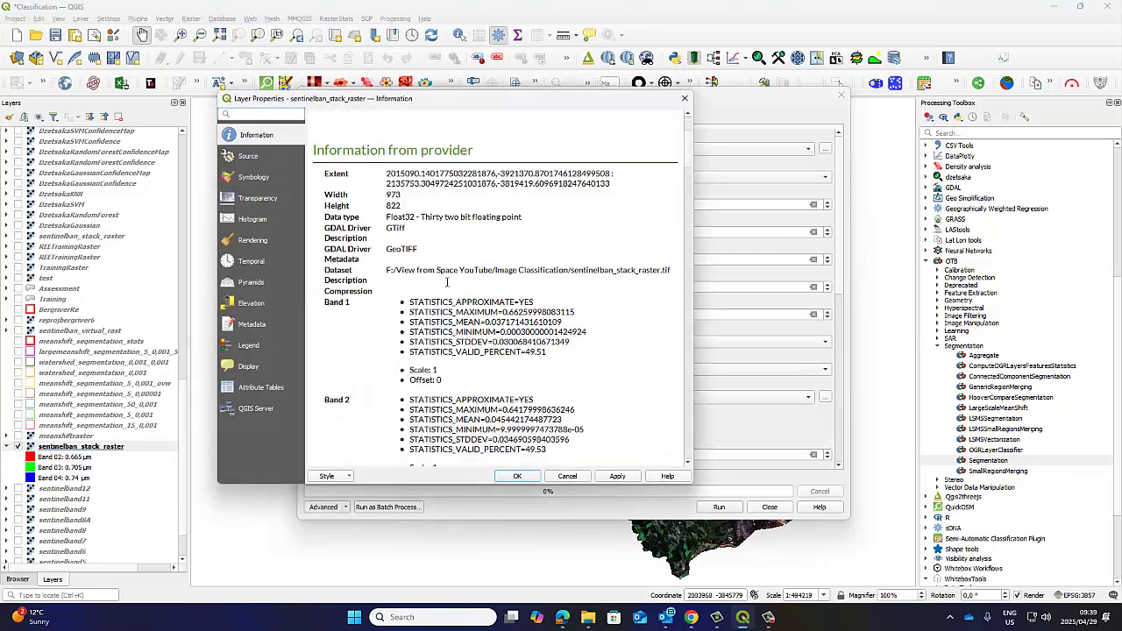
{"action": "scroll", "coordinate": [380, 260], "scroll_direction": "down", "scroll_amount": 9}
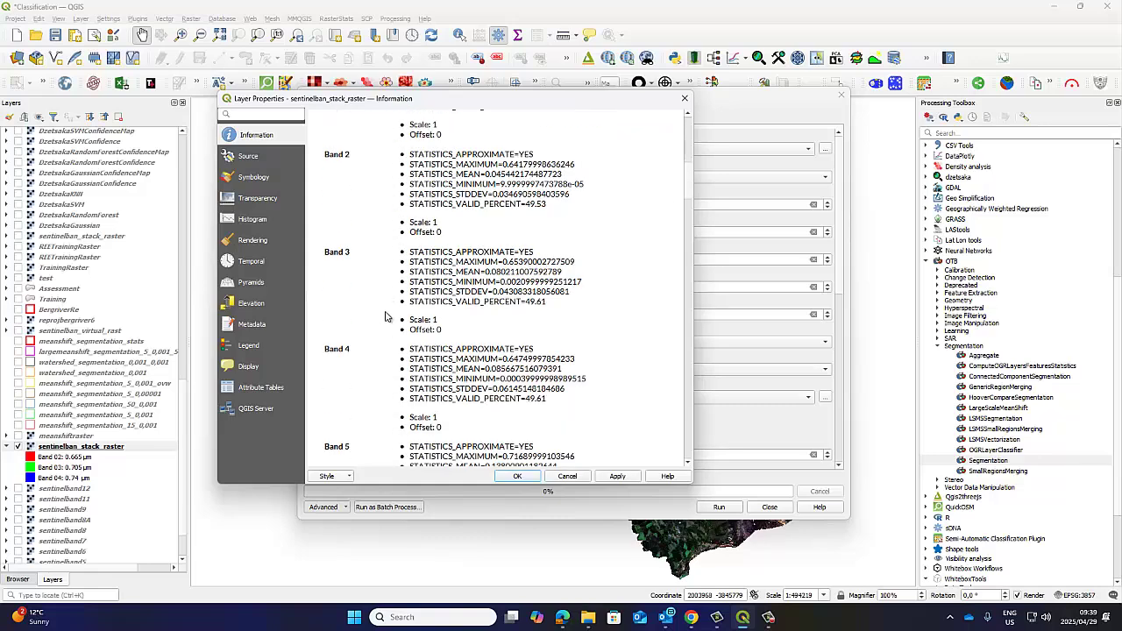
{"action": "scroll", "coordinate": [384, 316], "scroll_direction": "down", "scroll_amount": 10}
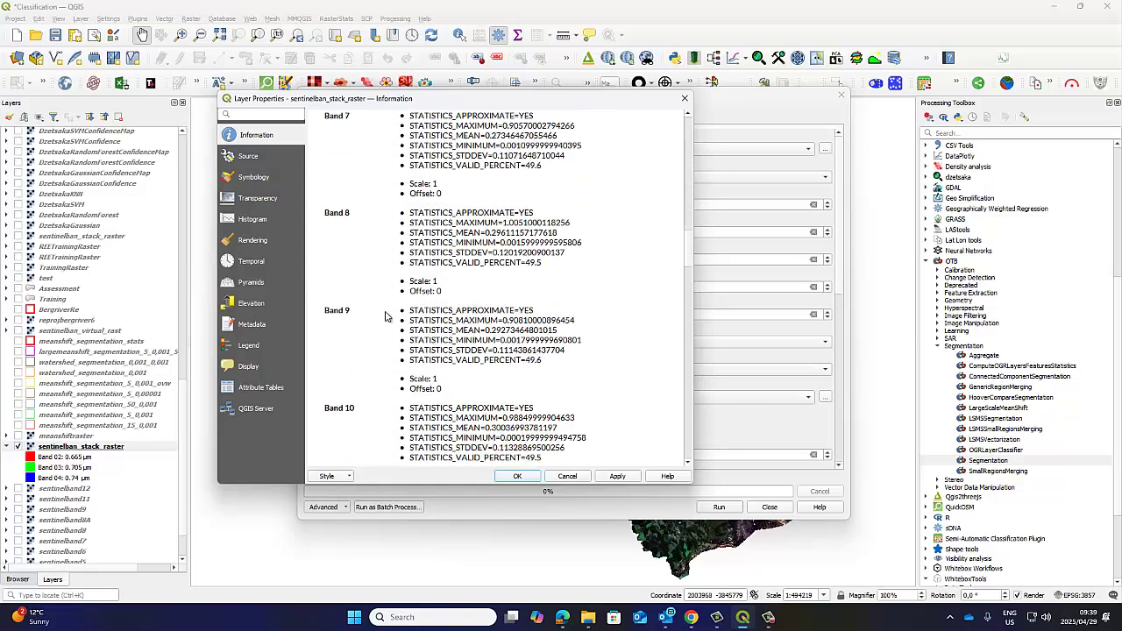
Step: Examine the minimum and maximum values in the layer's Bands table, and close the properties without changes
{"action": "scroll", "coordinate": [383, 316], "scroll_direction": "down", "scroll_amount": 10}
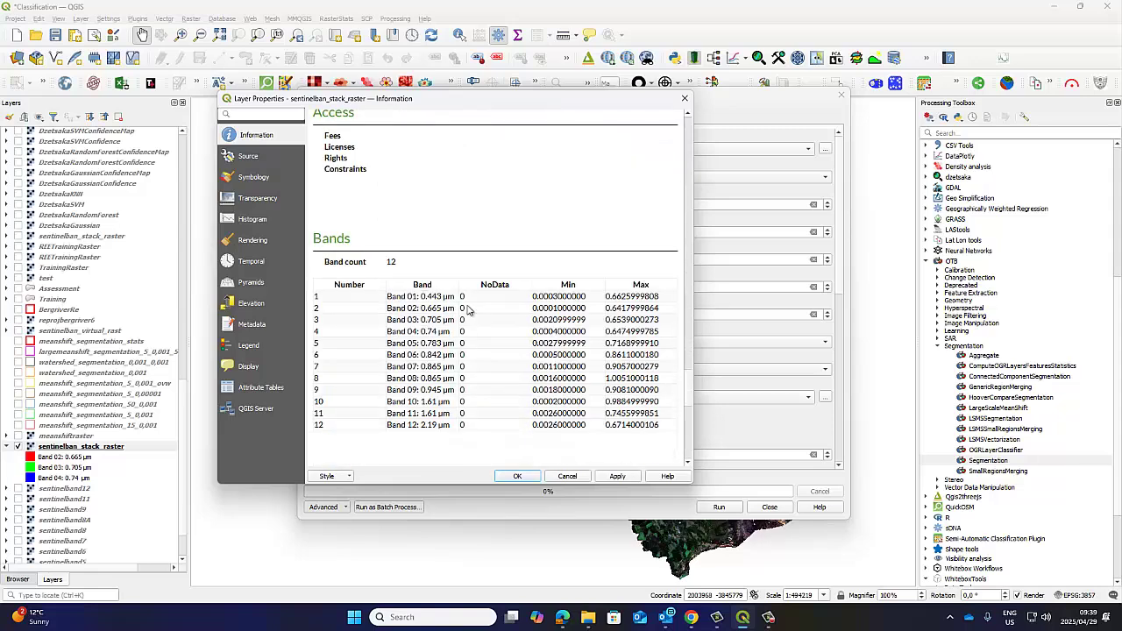
{"action": "scroll", "coordinate": [626, 338], "scroll_direction": "down", "scroll_amount": 1}
{"action": "scroll", "coordinate": [626, 338], "scroll_direction": "down", "scroll_amount": 1}
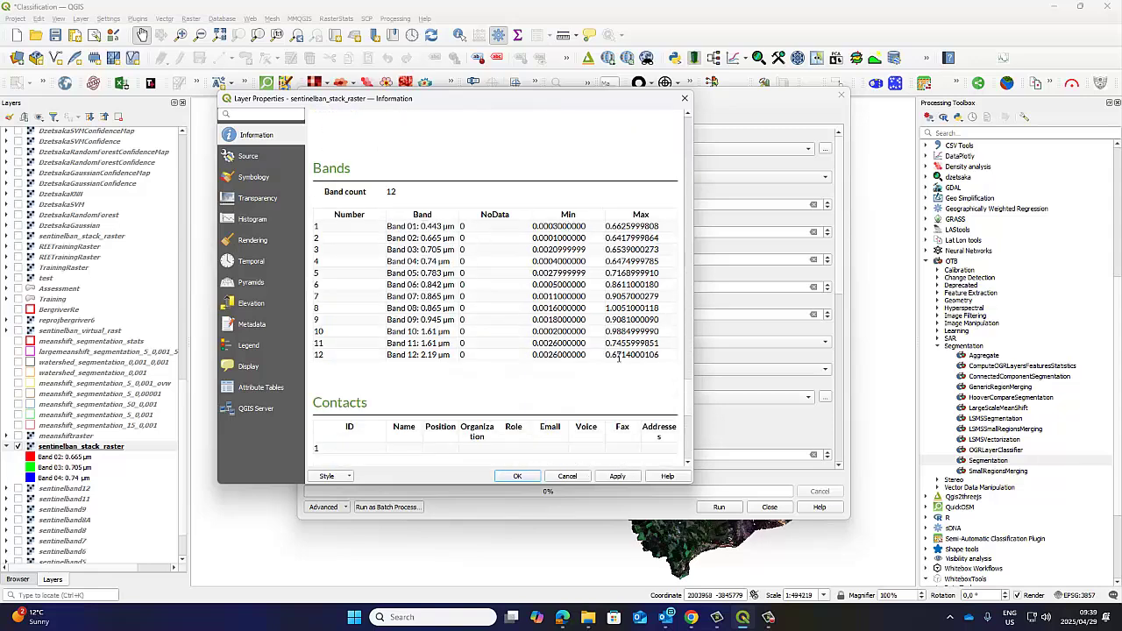
{"action": "left_click_drag", "start_coordinate": [663, 355], "coordinate": [308, 229]}
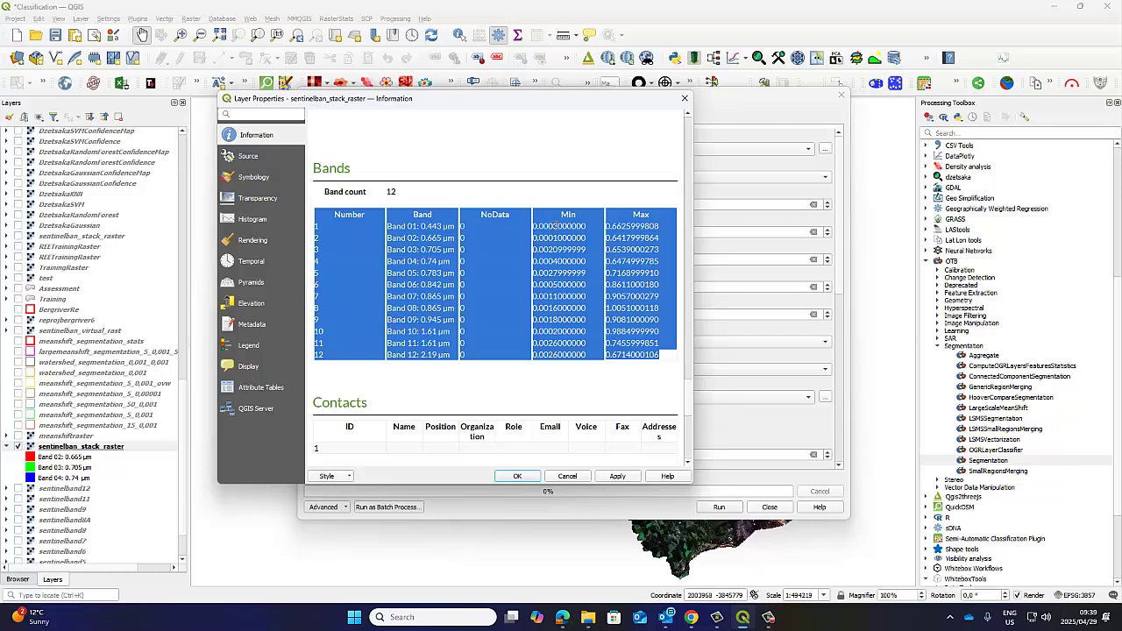
{"action": "left_click", "coordinate": [534, 307]}
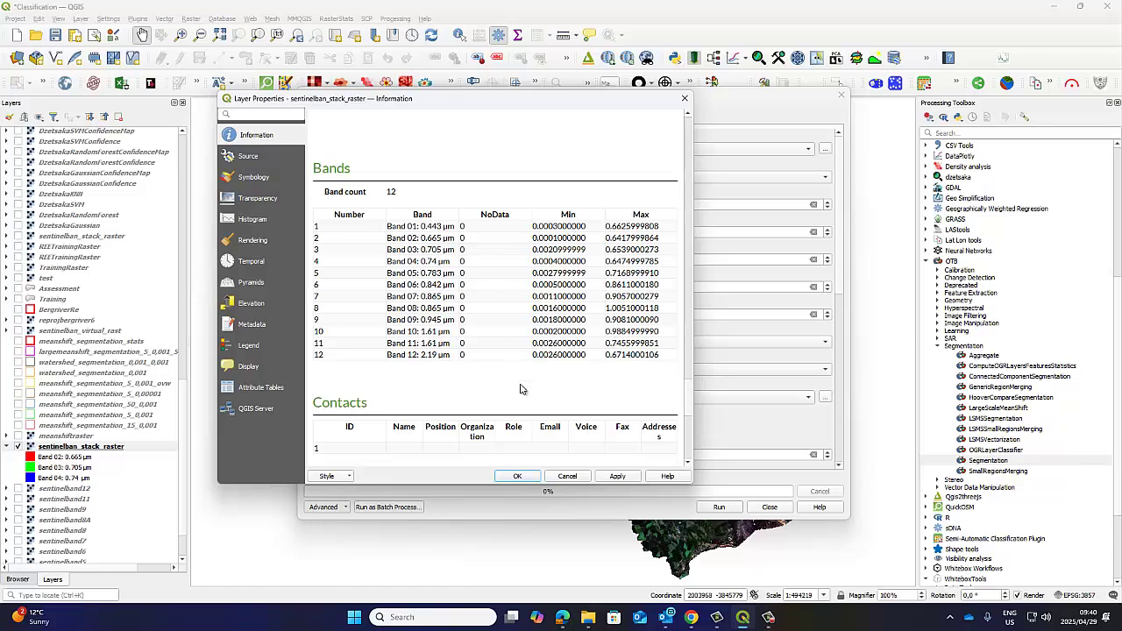
{"action": "left_click", "coordinate": [568, 476]}
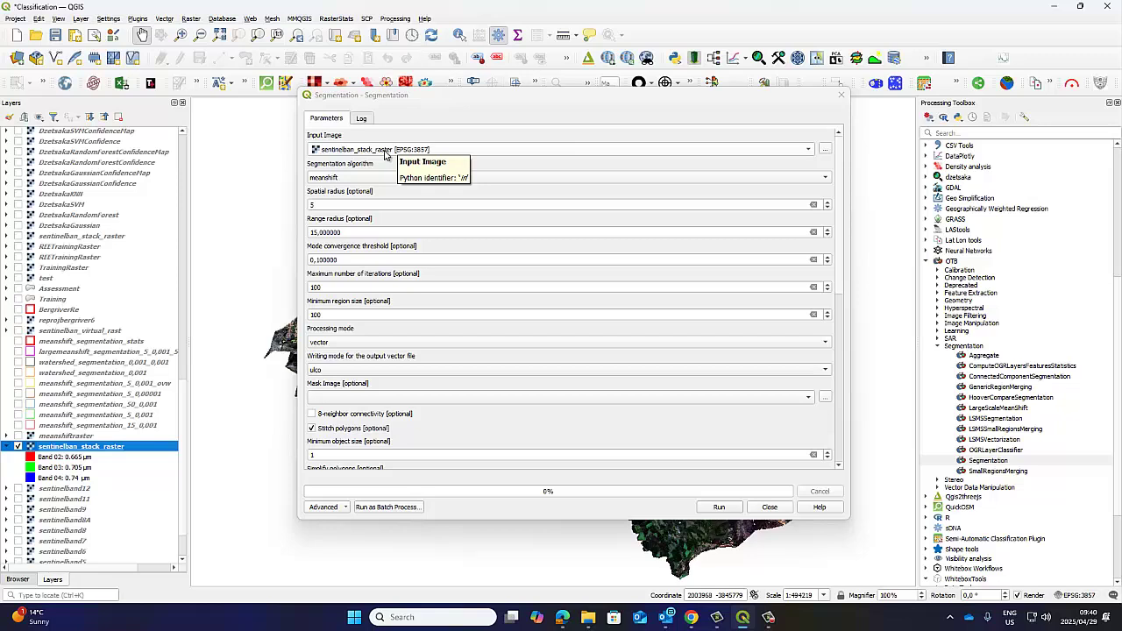
Step: Review the available segmentation algorithms, view the watershed parameters, and return the segmentation algorithm to meanshift
{"action": "left_click", "coordinate": [354, 178]}
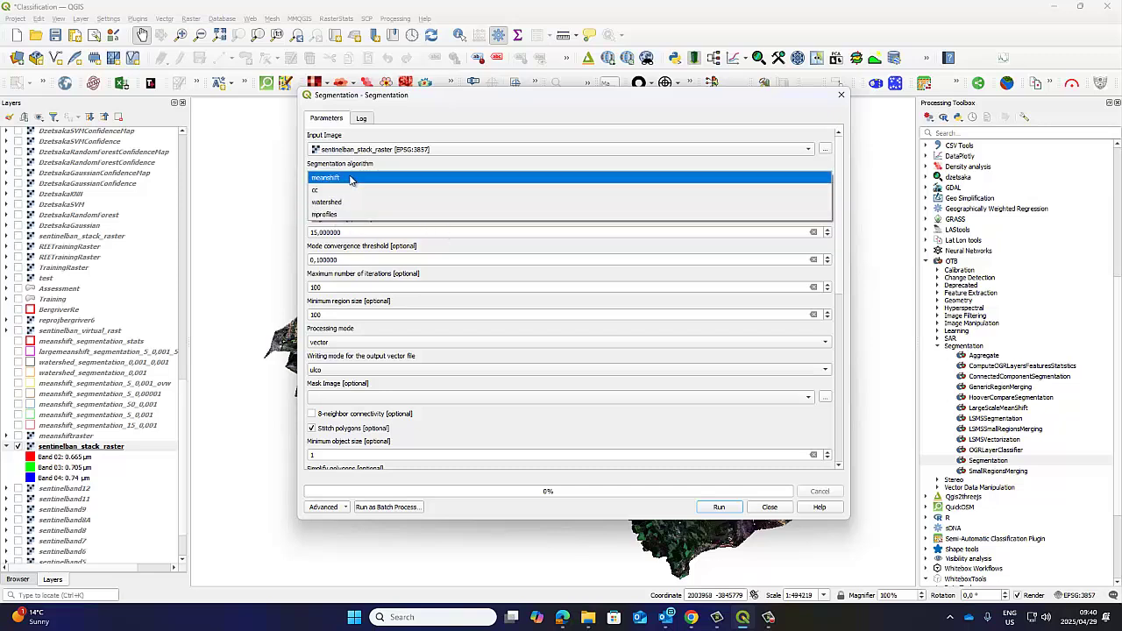
{"action": "left_click", "coordinate": [349, 179]}
{"action": "left_click", "coordinate": [349, 179]}
{"action": "left_click", "coordinate": [347, 195]}
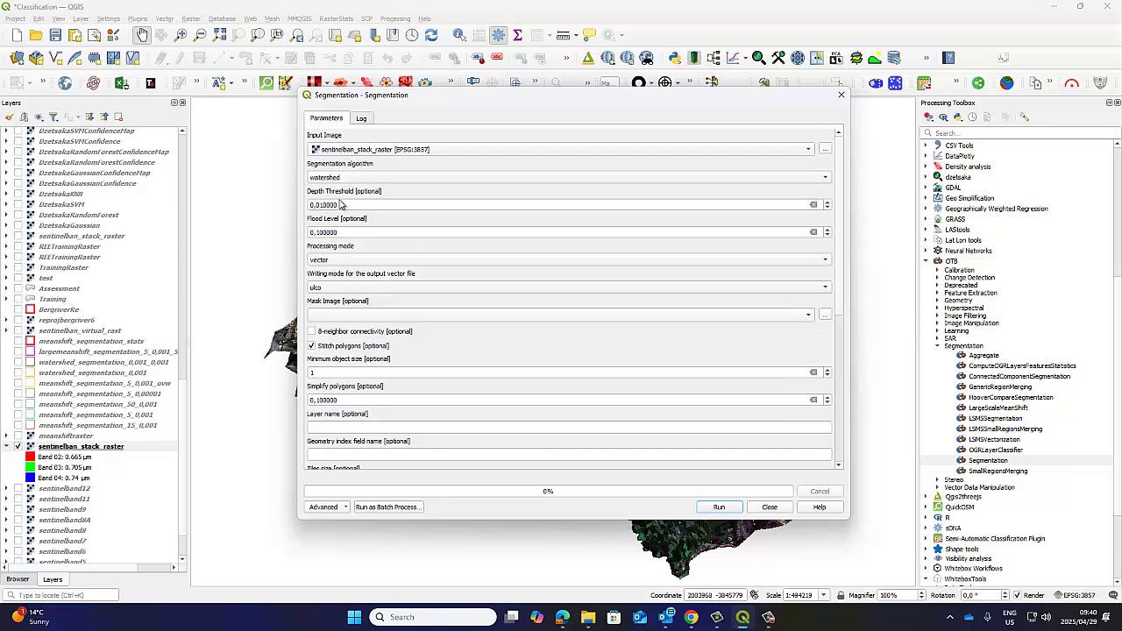
{"action": "left_click", "coordinate": [350, 178]}
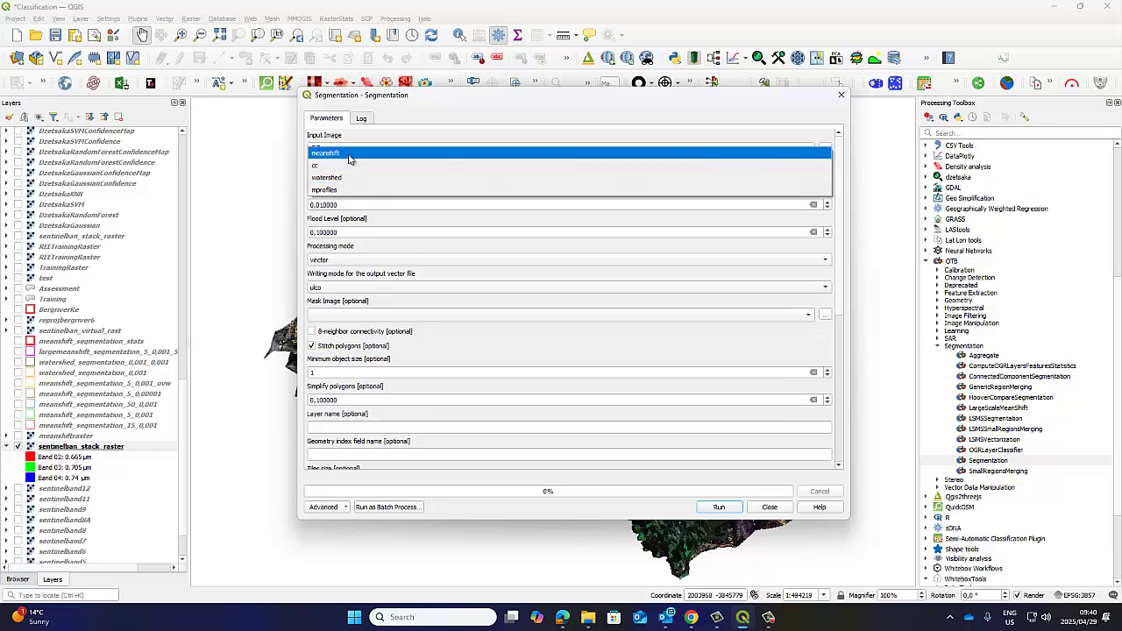
{"action": "left_click", "coordinate": [349, 157]}
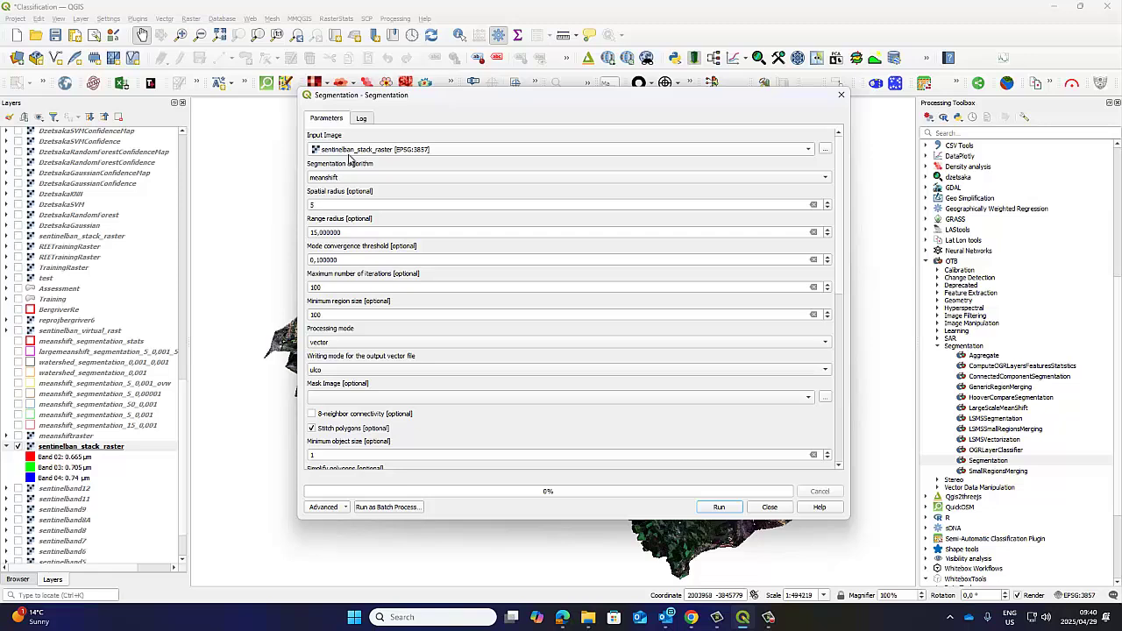
{"action": "left_click", "coordinate": [342, 180]}
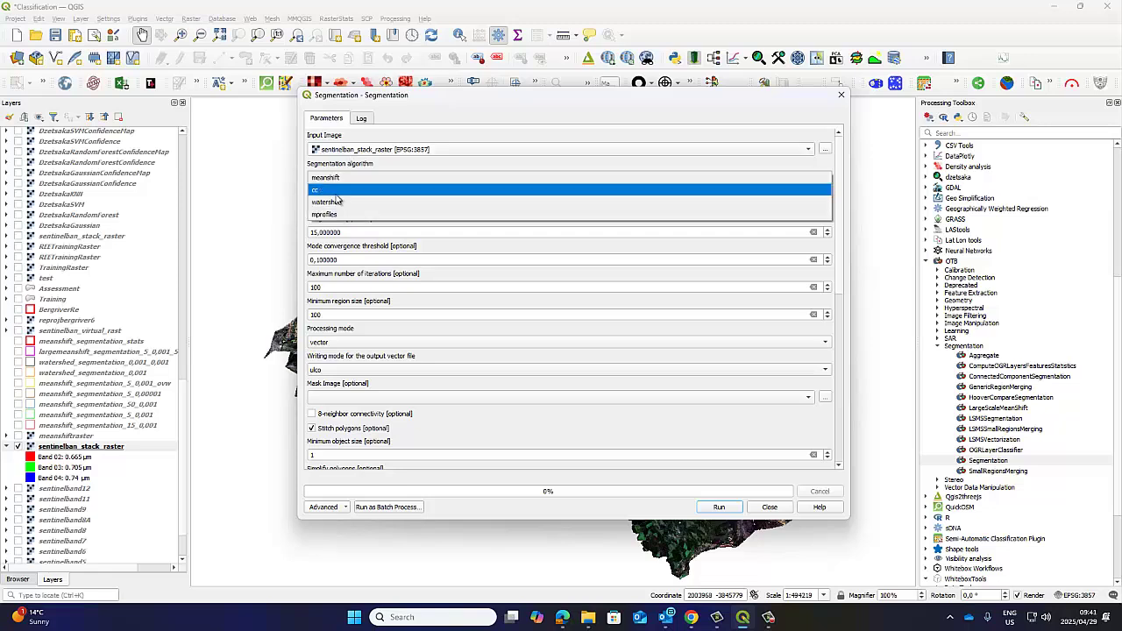
{"action": "left_click", "coordinate": [342, 177]}
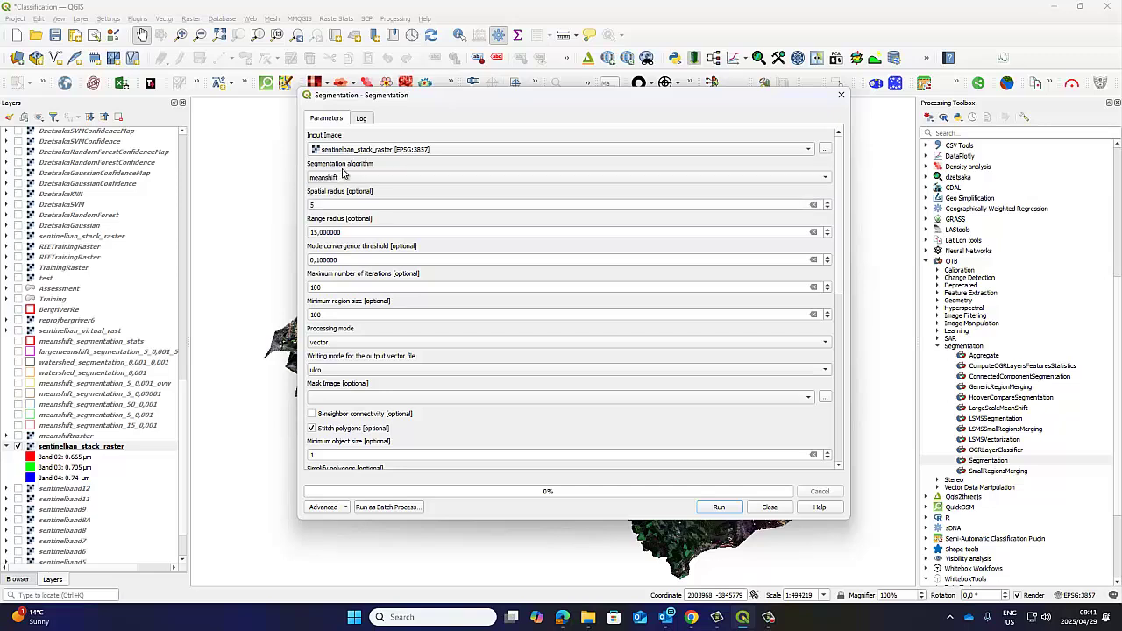
{"action": "left_click", "coordinate": [342, 178]}
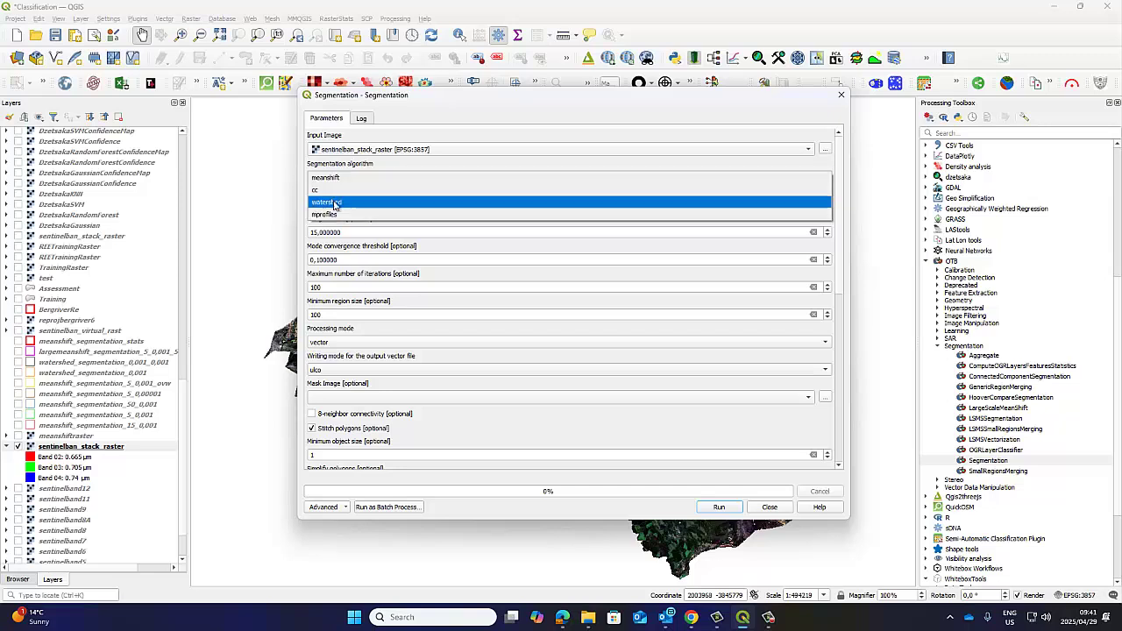
{"action": "left_click", "coordinate": [347, 179]}
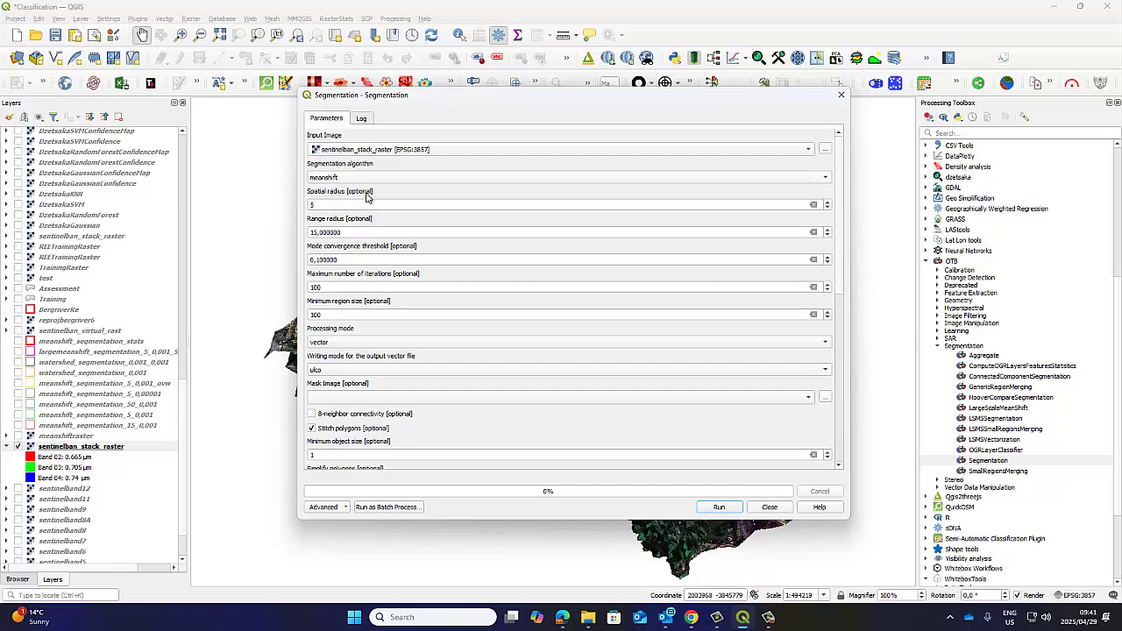
Step: Point out the meanshift spatial radius, range radius and mode convergence threshold parameters, leaving the spatial radius at 5
{"action": "double_click", "coordinate": [321, 205]}
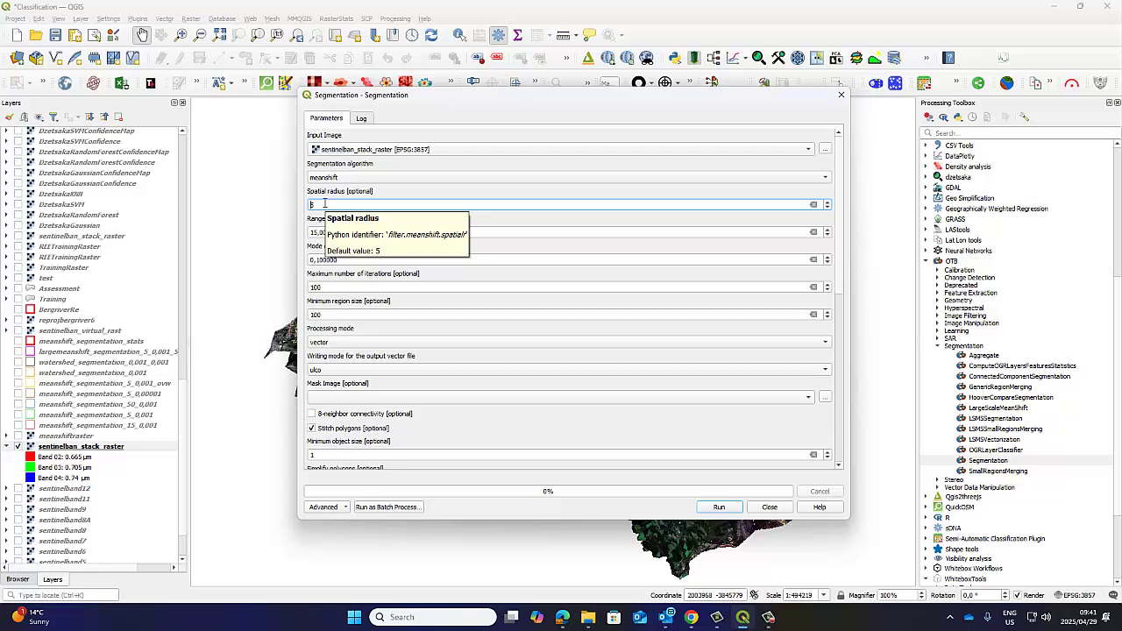
{"action": "type", "text": "1"}
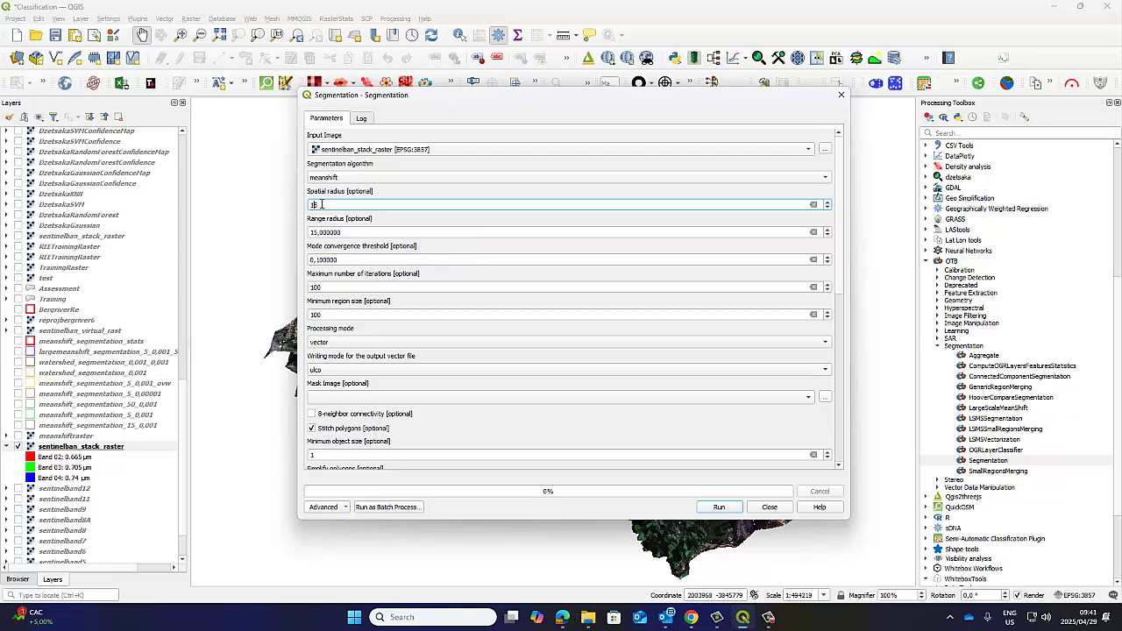
{"action": "left_click_drag", "start_coordinate": [322, 204], "coordinate": [308, 204]}
{"action": "left_click_drag", "start_coordinate": [347, 230], "coordinate": [299, 230]}
{"action": "left_click_drag", "start_coordinate": [345, 259], "coordinate": [301, 226]}
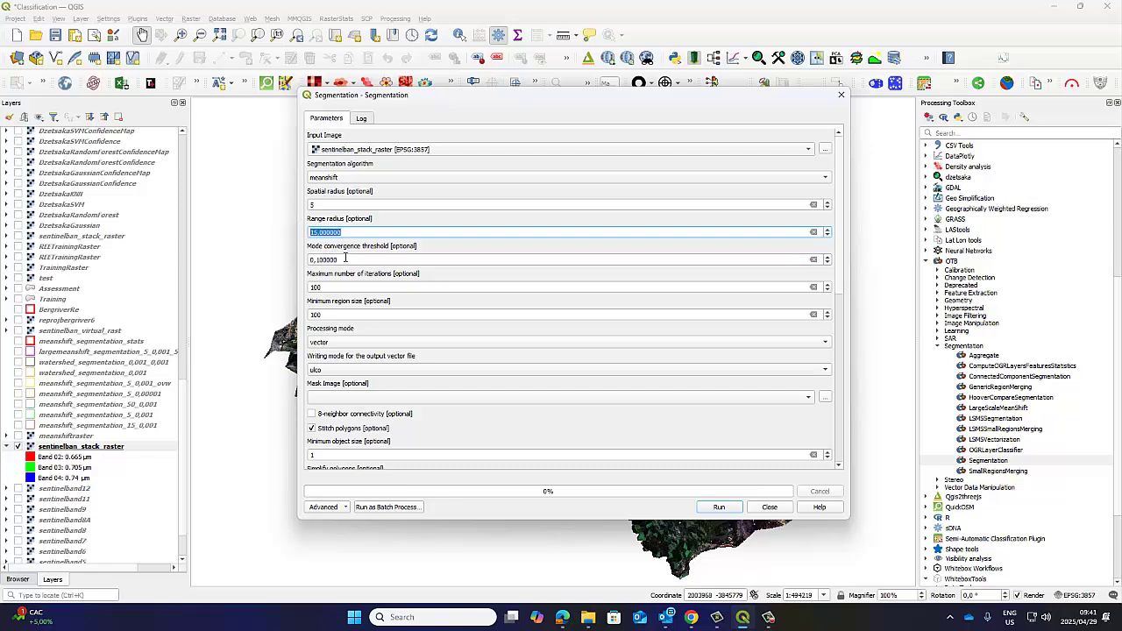
{"action": "left_click_drag", "start_coordinate": [345, 260], "coordinate": [307, 261]}
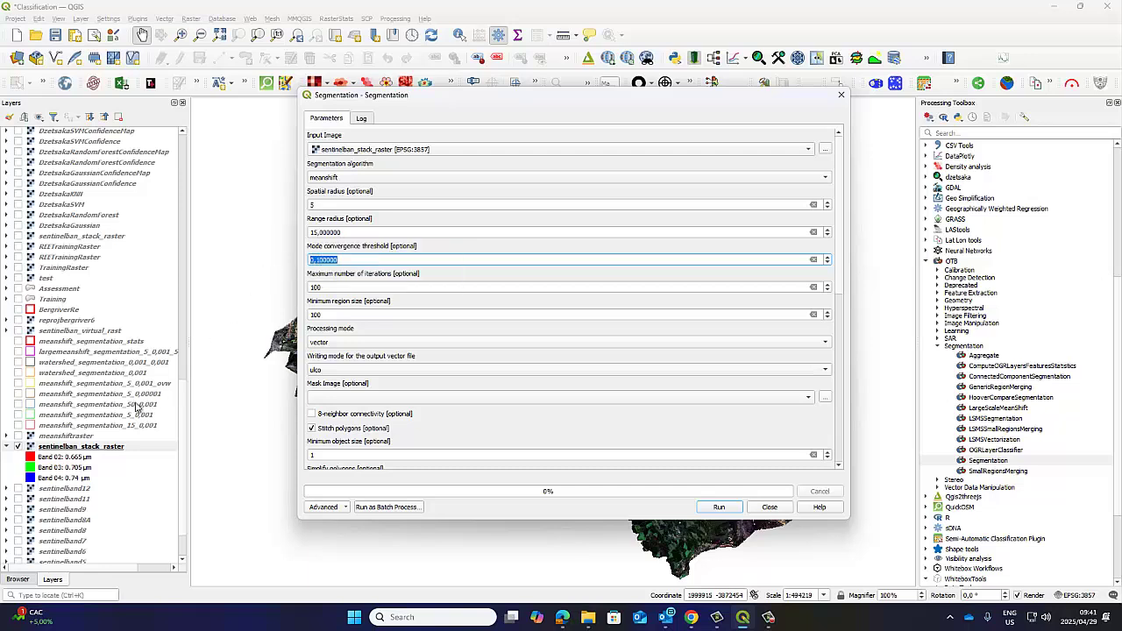
Step: Open the sentinelban_stack_raster properties, examine the mean and minimum statistics of bands 1 to 6, and close without changes
{"action": "right_click", "coordinate": [100, 449]}
{"action": "left_click", "coordinate": [124, 442]}
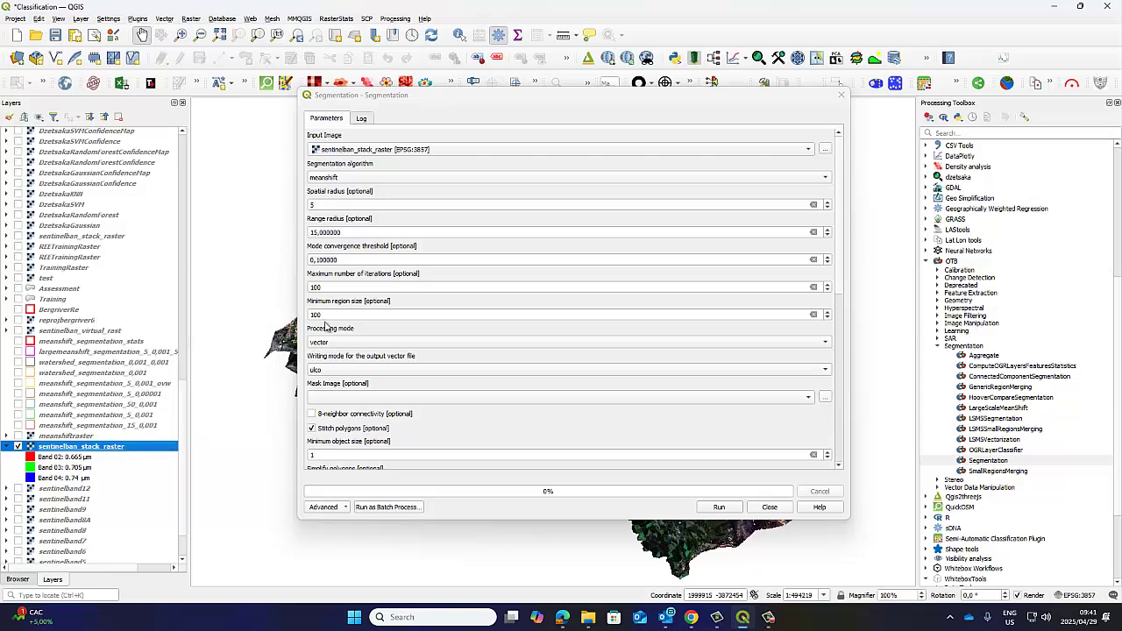
{"action": "scroll", "coordinate": [447, 266], "scroll_direction": "down", "scroll_amount": 6}
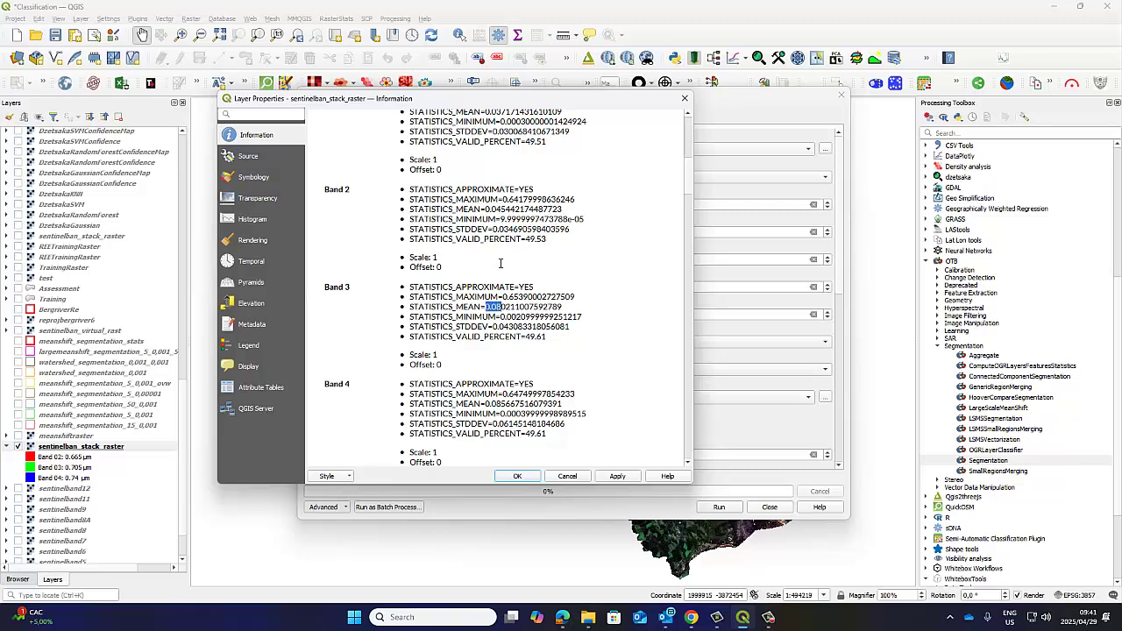
{"action": "left_click_drag", "start_coordinate": [486, 210], "coordinate": [503, 210]}
{"action": "left_click_drag", "start_coordinate": [497, 121], "coordinate": [526, 122]}
{"action": "left_click_drag", "start_coordinate": [486, 404], "coordinate": [500, 405]}
{"action": "scroll", "coordinate": [509, 412], "scroll_direction": "down", "scroll_amount": 3}
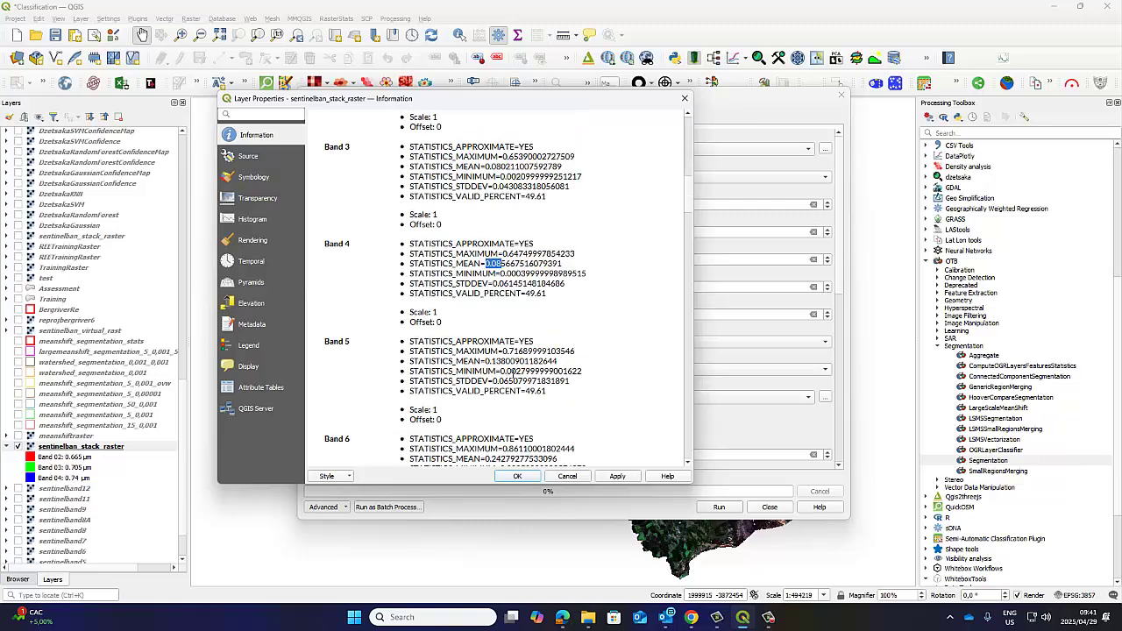
{"action": "left_click_drag", "start_coordinate": [501, 371], "coordinate": [524, 372]}
{"action": "scroll", "coordinate": [515, 415], "scroll_direction": "down", "scroll_amount": 1}
{"action": "left_click", "coordinate": [489, 427]}
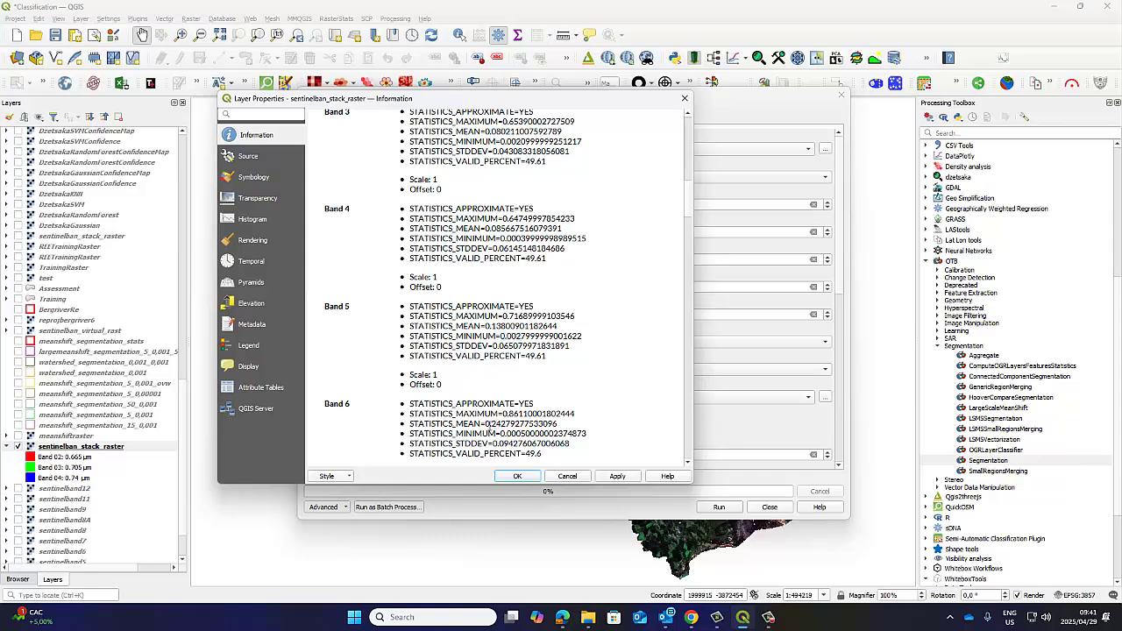
{"action": "left_click", "coordinate": [568, 476]}
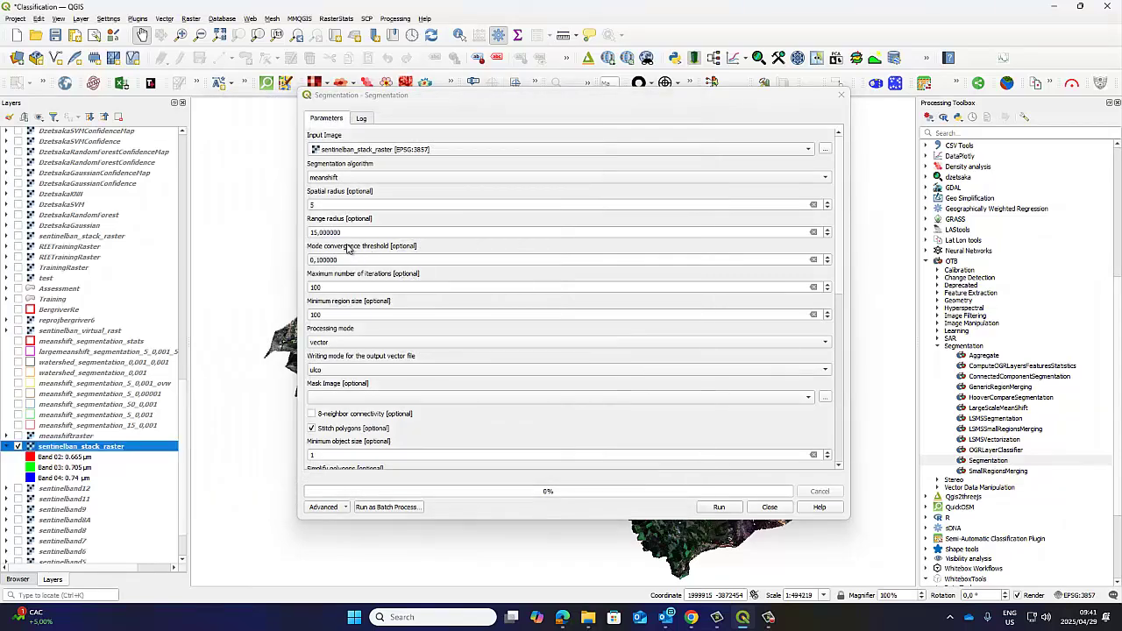
Step: Set the meanshift range radius to 0,001 and copy that value into the mode convergence threshold
{"action": "left_click", "coordinate": [317, 232]}
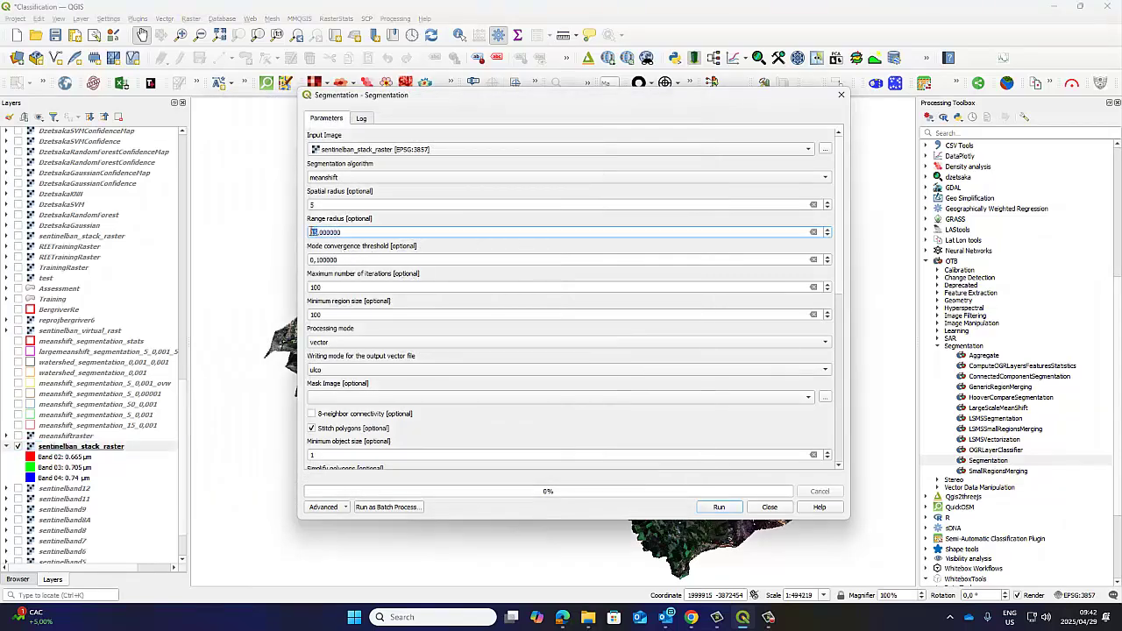
{"action": "left_click_drag", "start_coordinate": [309, 232], "coordinate": [317, 234]}
{"action": "type", "text": "0"}
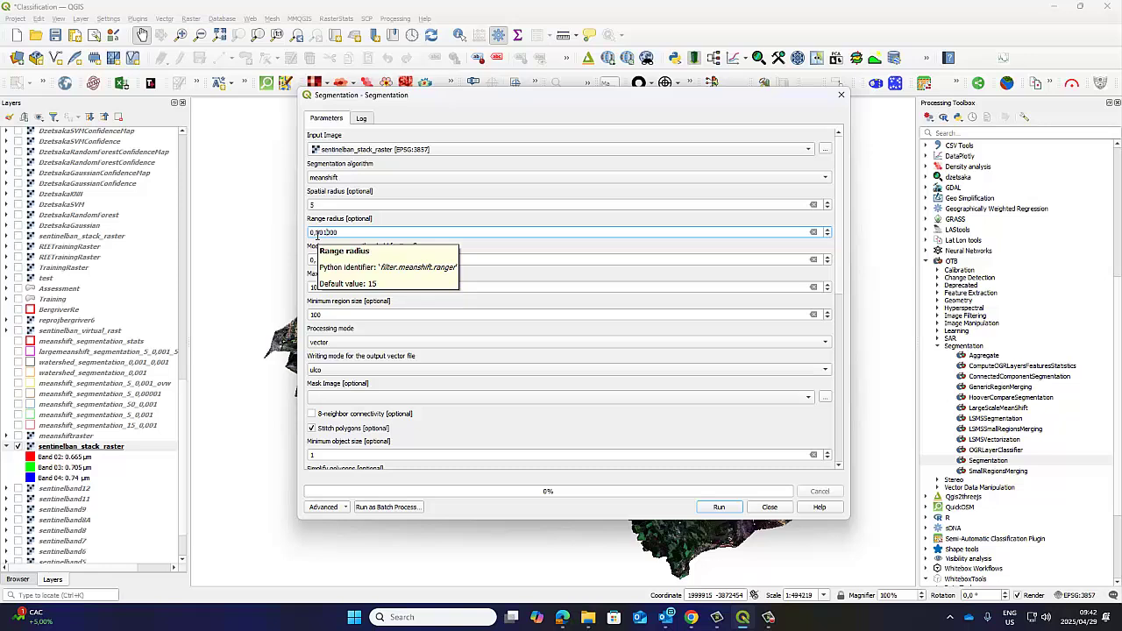
{"action": "left_click_drag", "start_coordinate": [342, 232], "coordinate": [293, 258]}
{"action": "right_click", "coordinate": [320, 232]}
{"action": "left_click", "coordinate": [342, 277]}
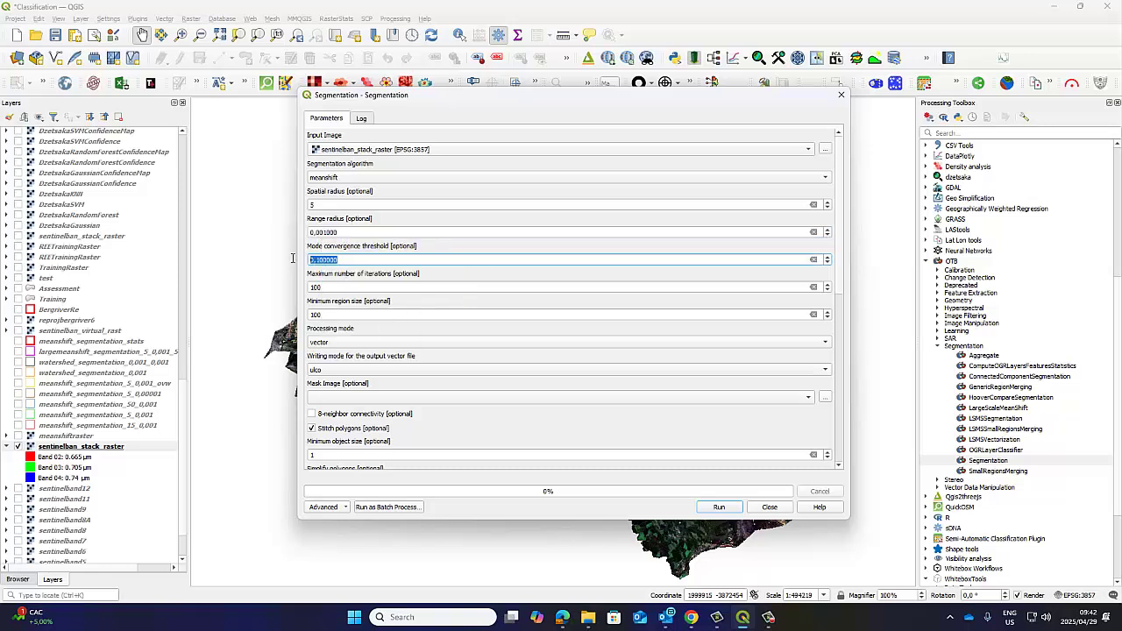
{"action": "right_click", "coordinate": [322, 261]}
{"action": "left_click", "coordinate": [359, 312]}
{"action": "left_click", "coordinate": [435, 251]}
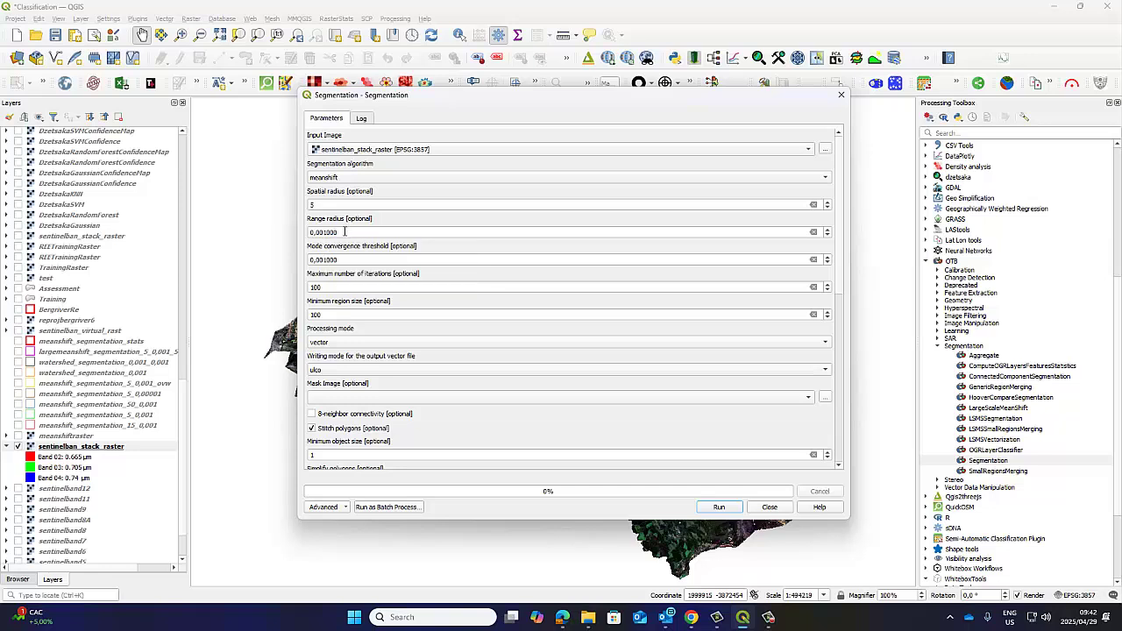
Step: Review the spatial radius, range radius, convergence threshold, maximum number of iterations and minimum region size without changing them
{"action": "double_click", "coordinate": [346, 232]}
{"action": "double_click", "coordinate": [314, 205]}
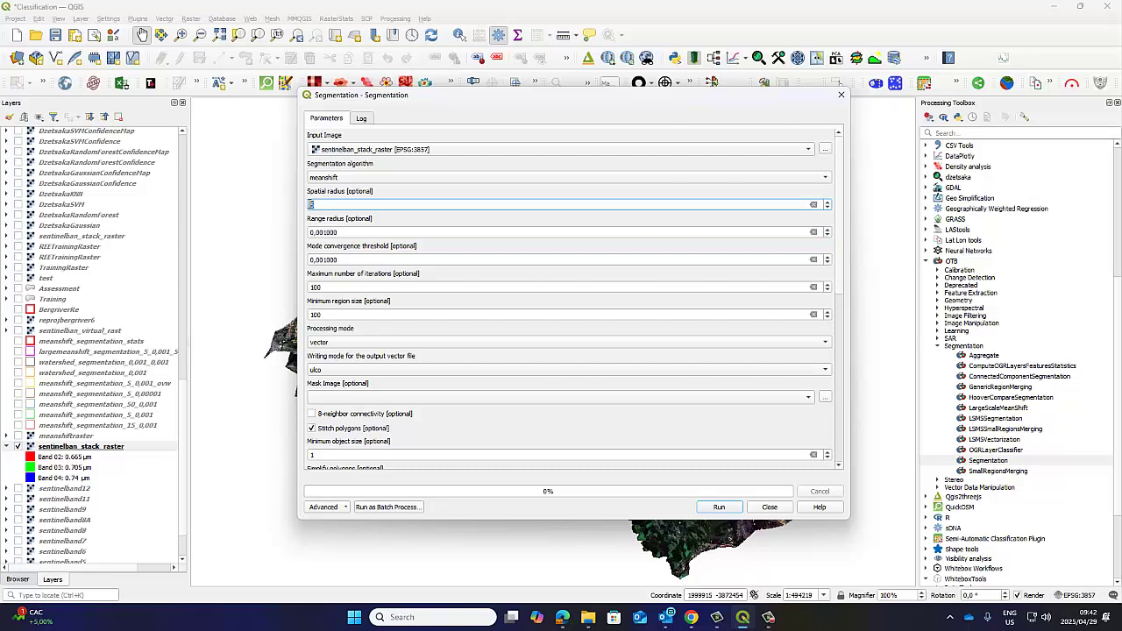
{"action": "left_click", "coordinate": [348, 195]}
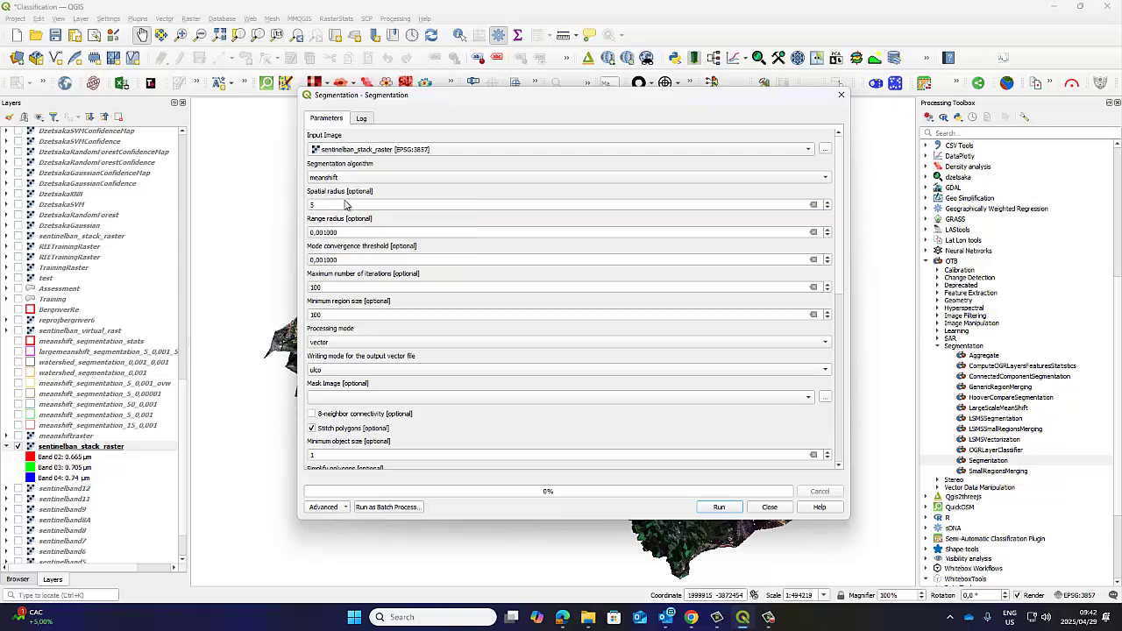
{"action": "left_click", "coordinate": [339, 258]}
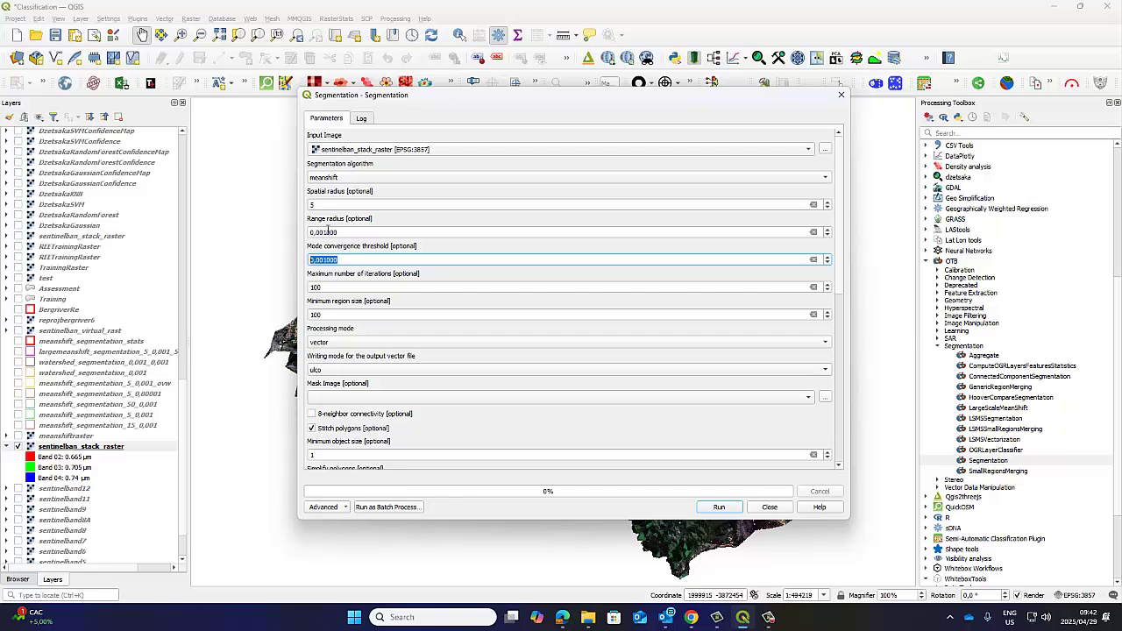
{"action": "left_click", "coordinate": [342, 232]}
{"action": "left_click", "coordinate": [340, 260]}
{"action": "left_click_drag", "start_coordinate": [339, 232], "coordinate": [307, 233]}
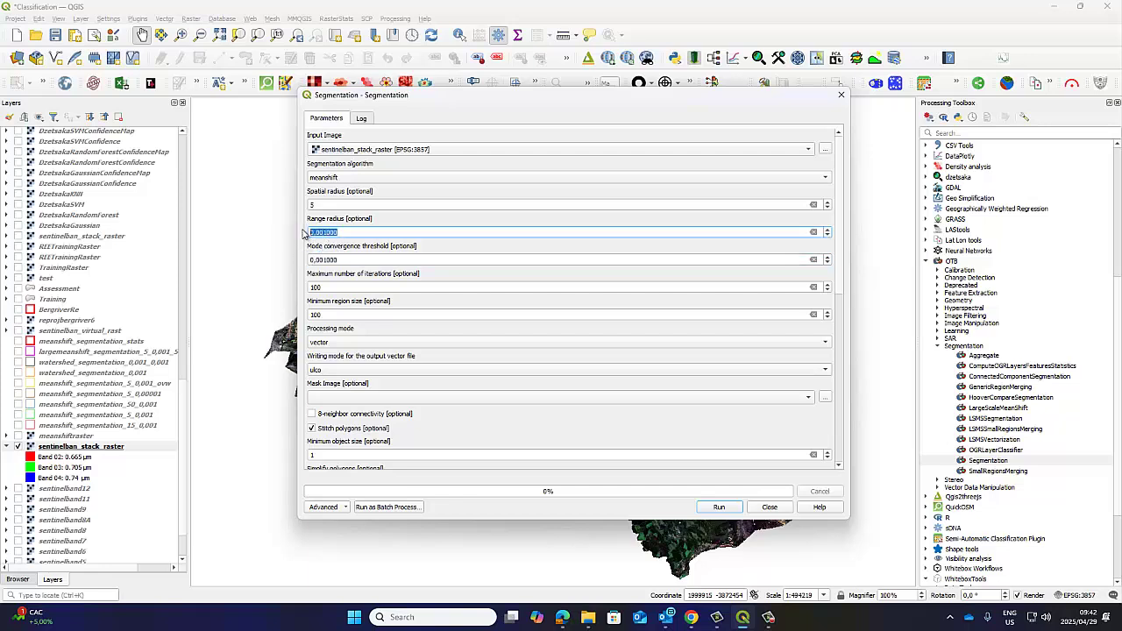
{"action": "left_click", "coordinate": [321, 288]}
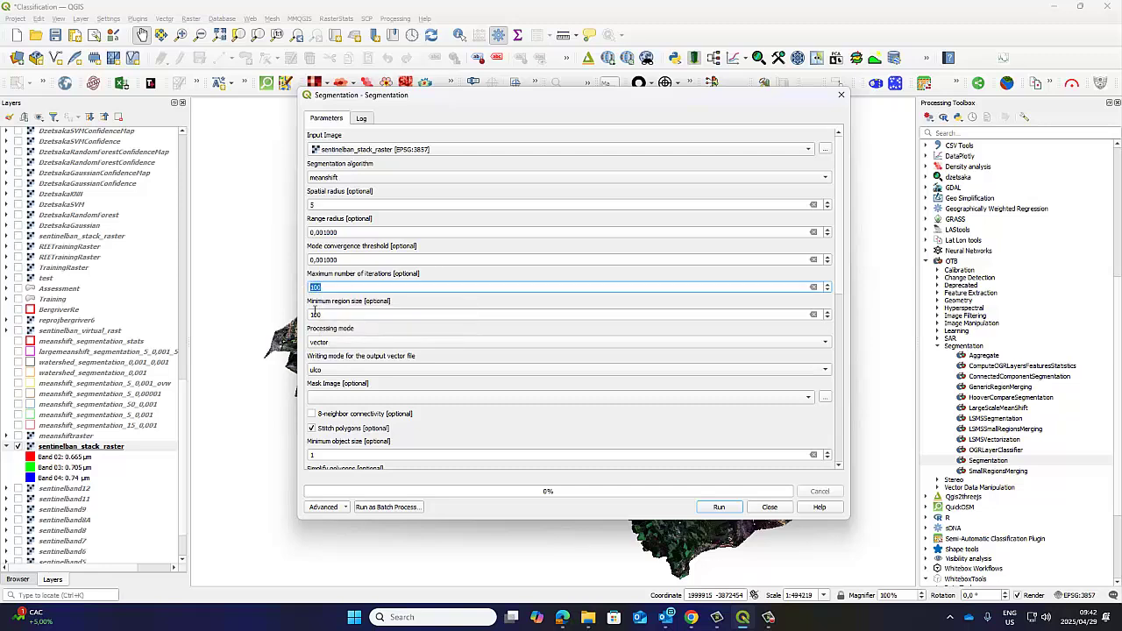
{"action": "left_click", "coordinate": [310, 314]}
{"action": "double_click", "coordinate": [318, 205]}
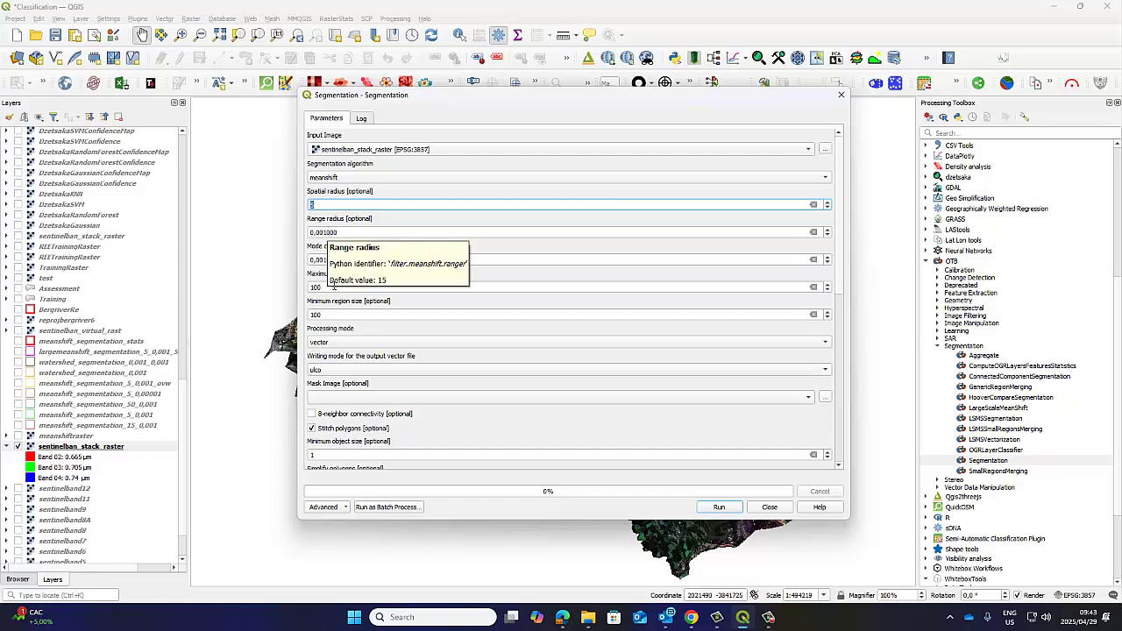
Step: Review the processing and vector writing mode options, choosing vector processing and the ulco writing mode
{"action": "left_click", "coordinate": [336, 343]}
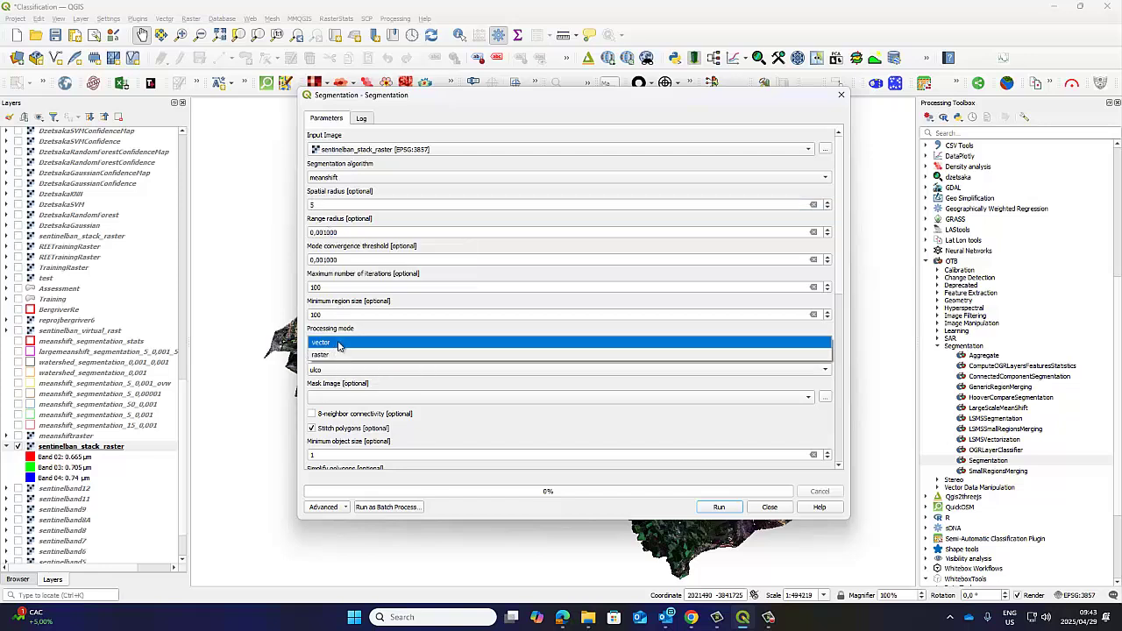
{"action": "left_click", "coordinate": [339, 342]}
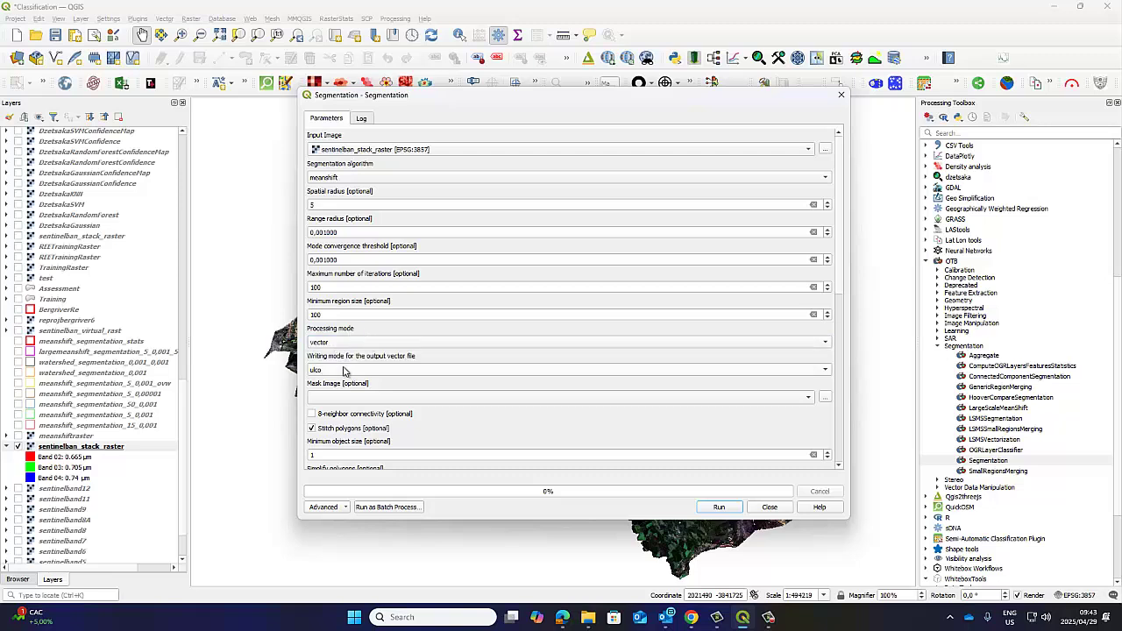
{"action": "left_click", "coordinate": [343, 370]}
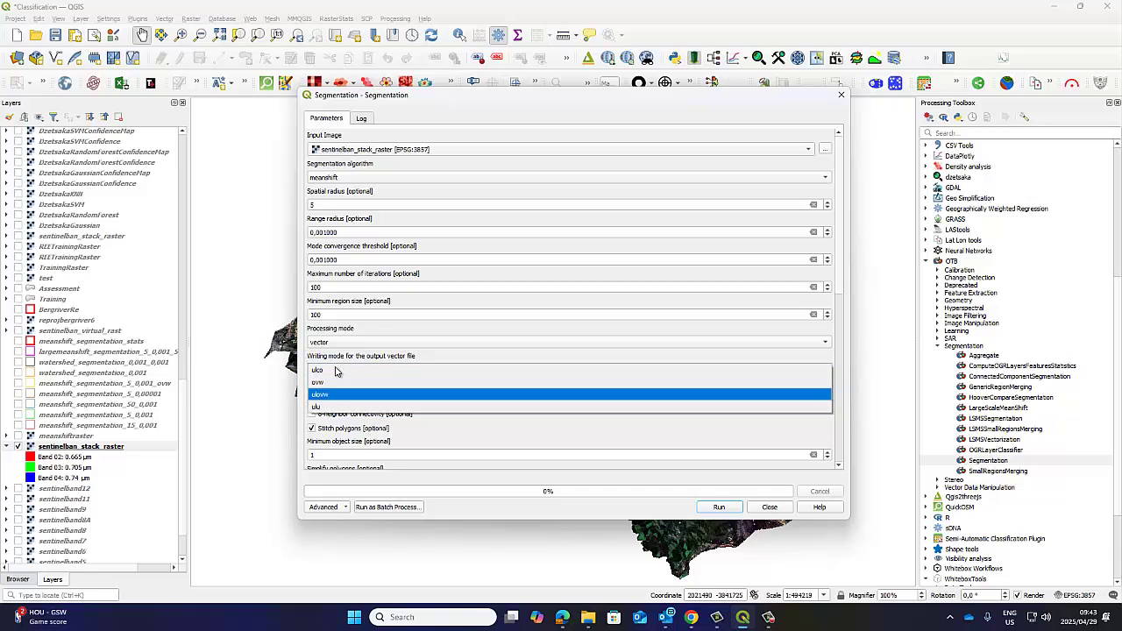
{"action": "left_click", "coordinate": [334, 370]}
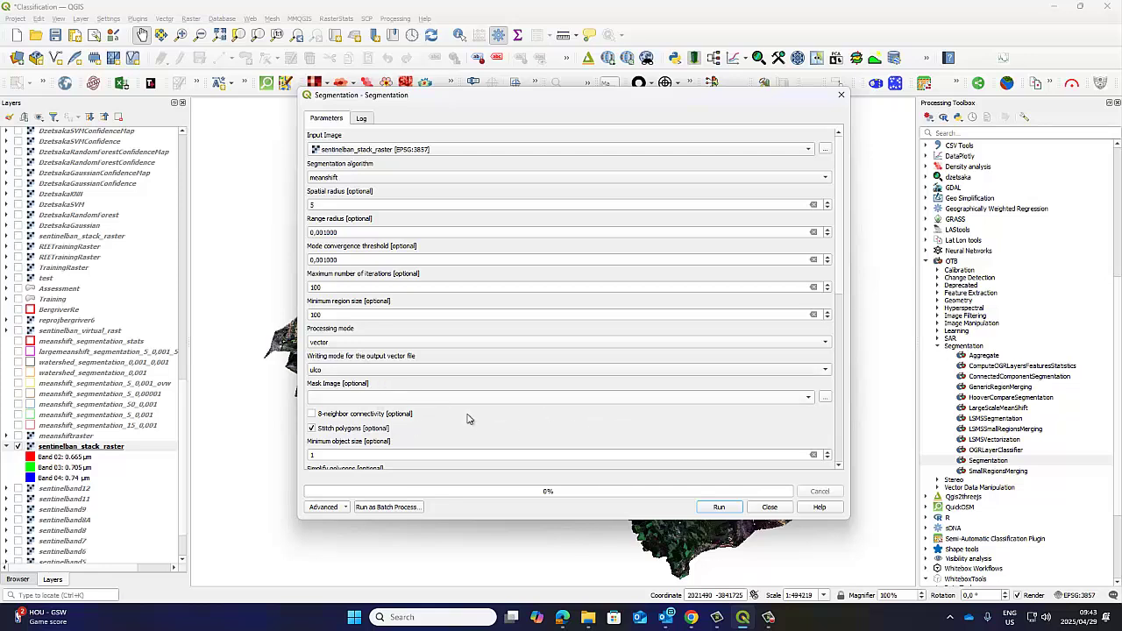
Step: Choose sentinelban_stack_raster as the mask image and enable 8-neighbor connectivity
{"action": "left_click", "coordinate": [809, 398]}
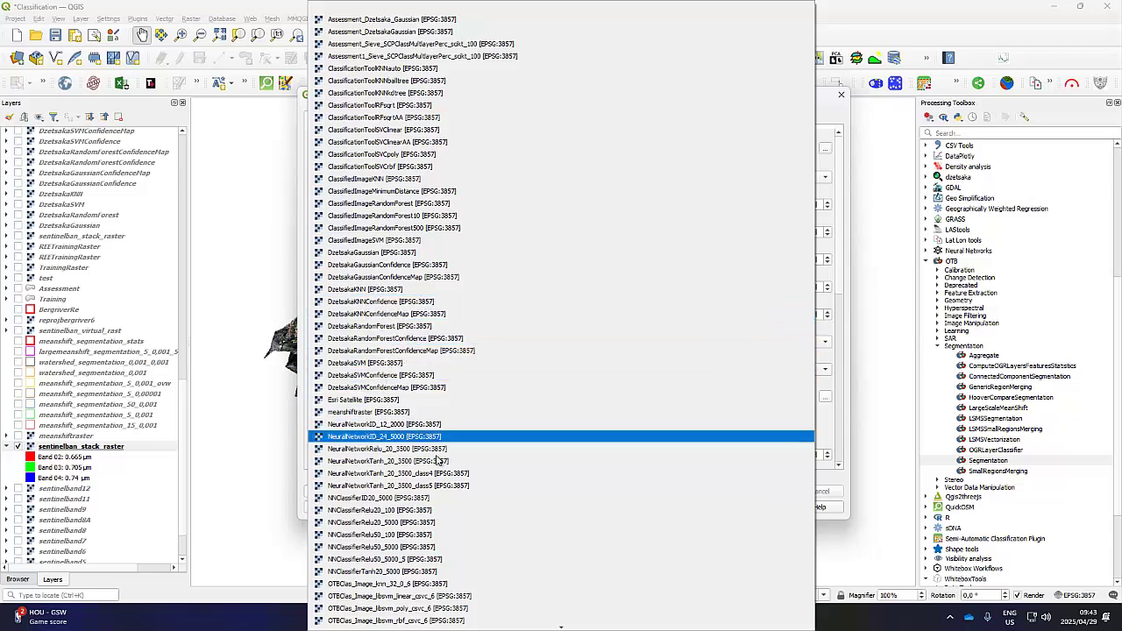
{"action": "scroll", "coordinate": [435, 487], "scroll_direction": "down", "scroll_amount": 4}
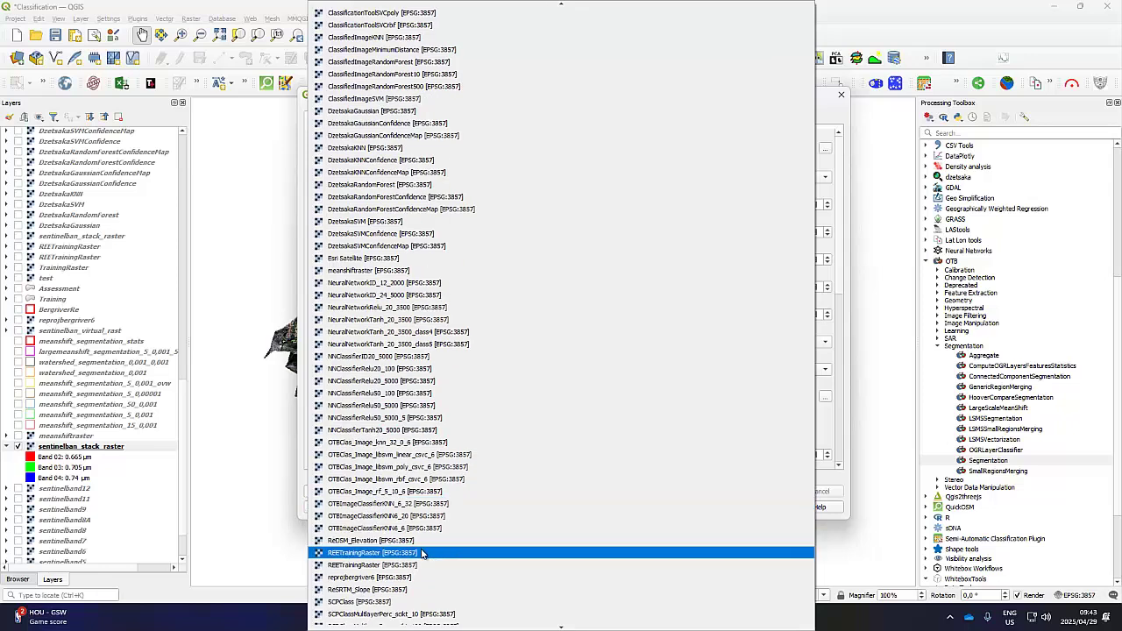
{"action": "scroll", "coordinate": [422, 553], "scroll_direction": "down", "scroll_amount": 5}
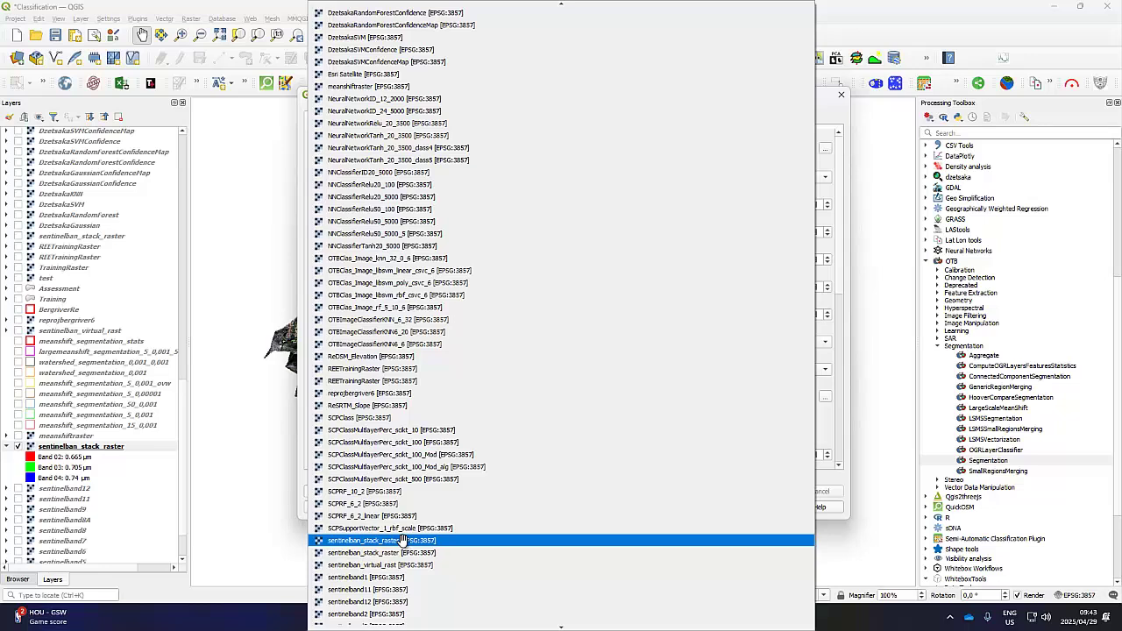
{"action": "left_click", "coordinate": [402, 540]}
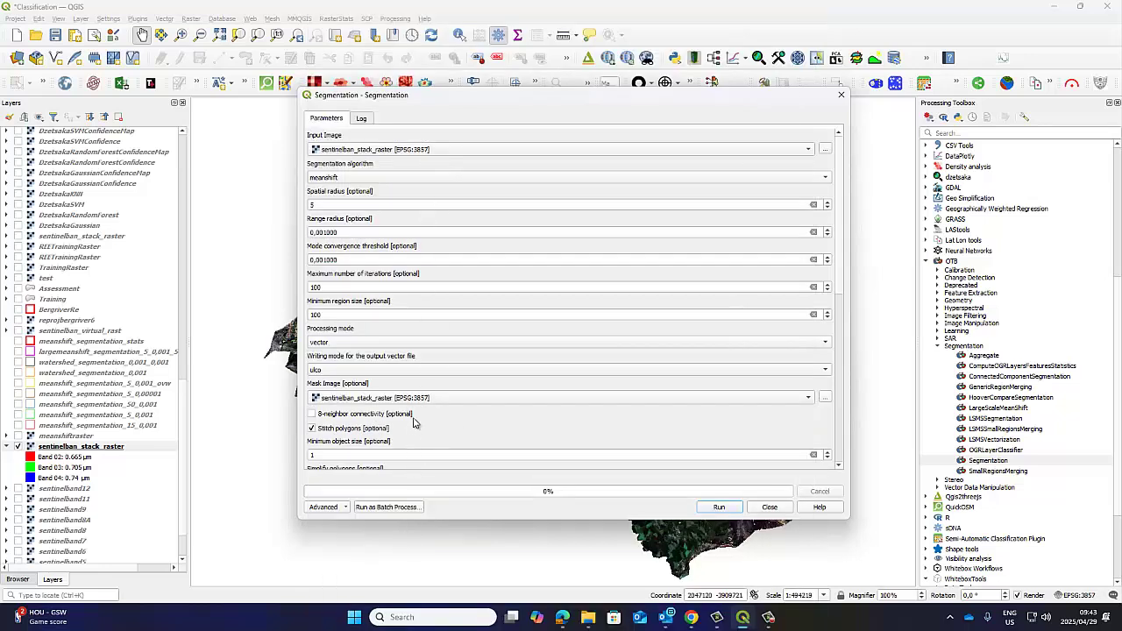
{"action": "left_click", "coordinate": [311, 415]}
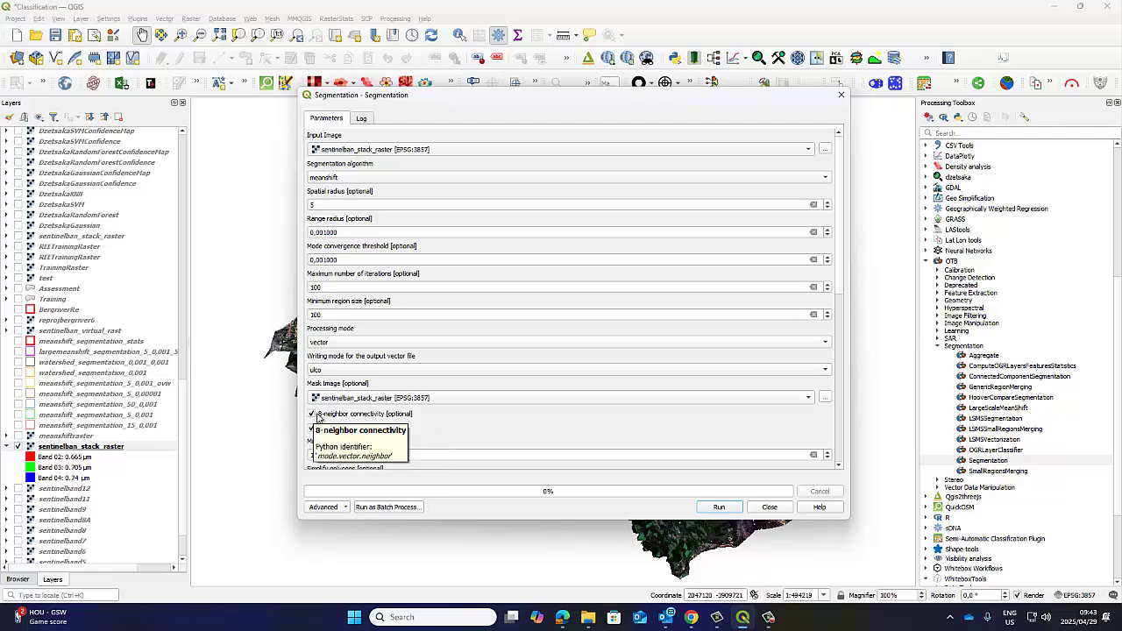
Step: Look through the remaining segmentation parameters and recheck the range radius and mode convergence threshold
{"action": "left_click_drag", "start_coordinate": [843, 290], "coordinate": [828, 339]}
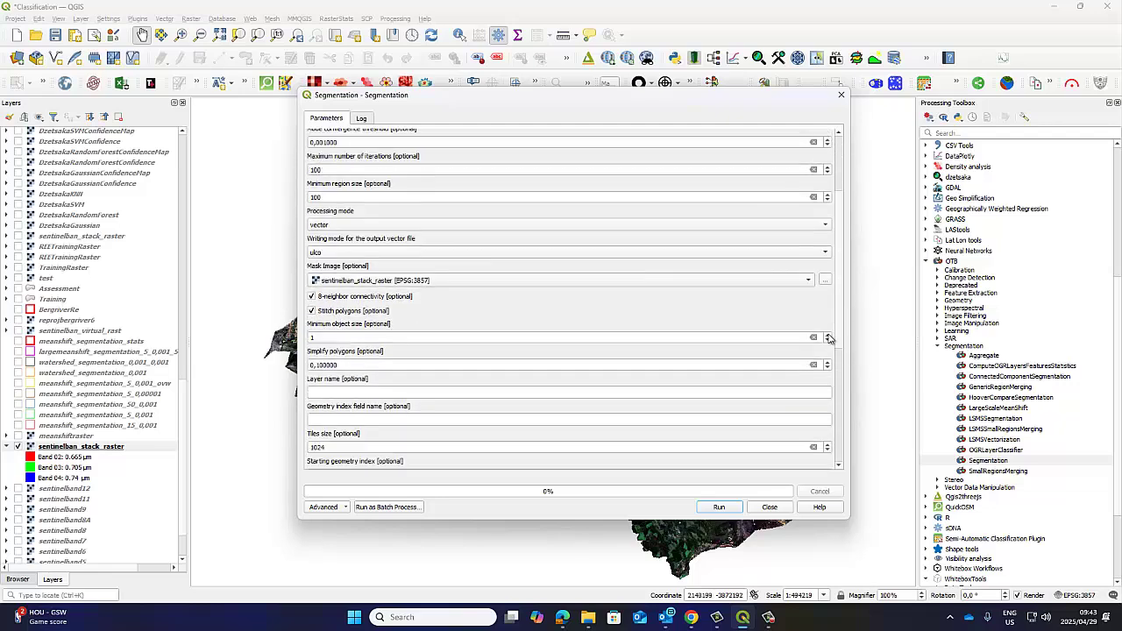
{"action": "scroll", "coordinate": [825, 368], "scroll_direction": "down", "scroll_amount": 5}
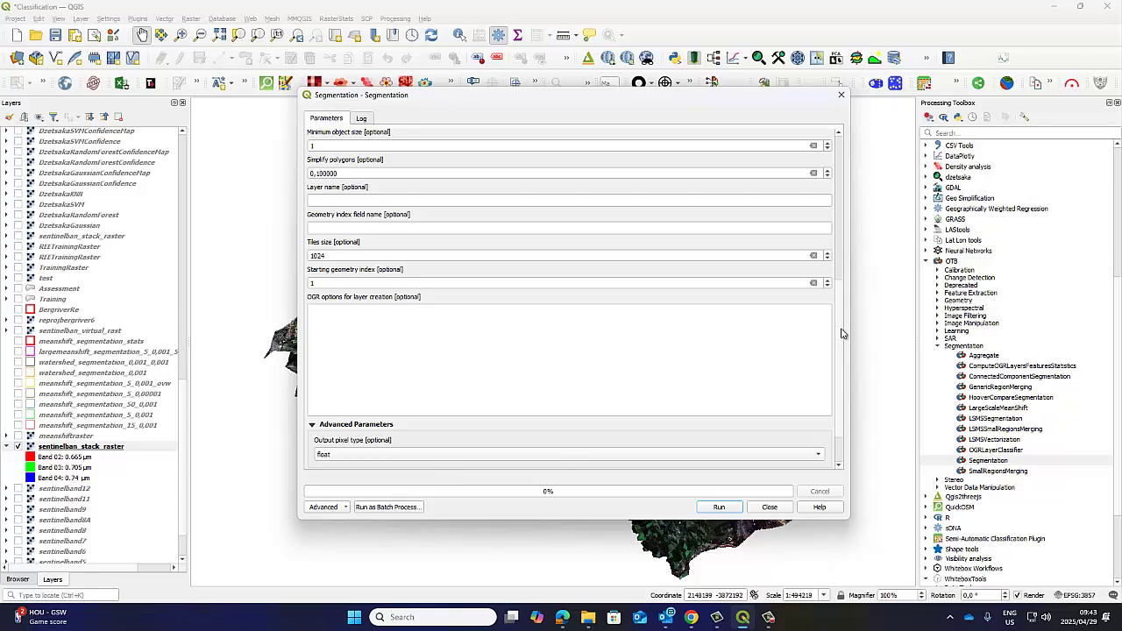
{"action": "scroll", "coordinate": [840, 346], "scroll_direction": "down", "scroll_amount": 1}
{"action": "scroll", "coordinate": [841, 263], "scroll_direction": "up", "scroll_amount": 5}
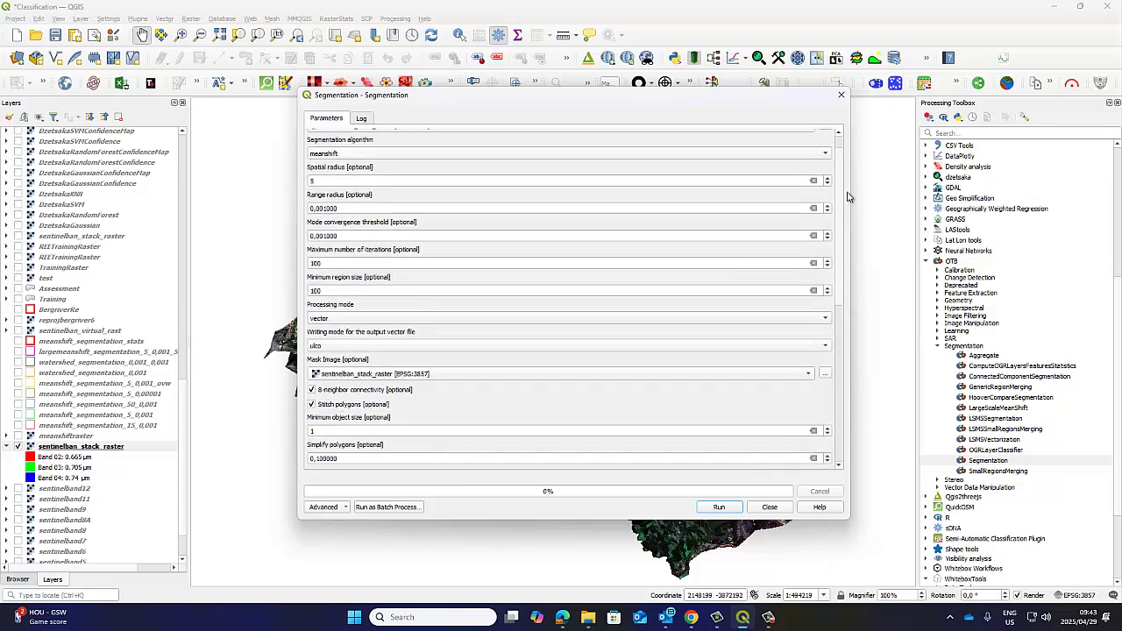
{"action": "scroll", "coordinate": [847, 198], "scroll_direction": "up", "scroll_amount": 1}
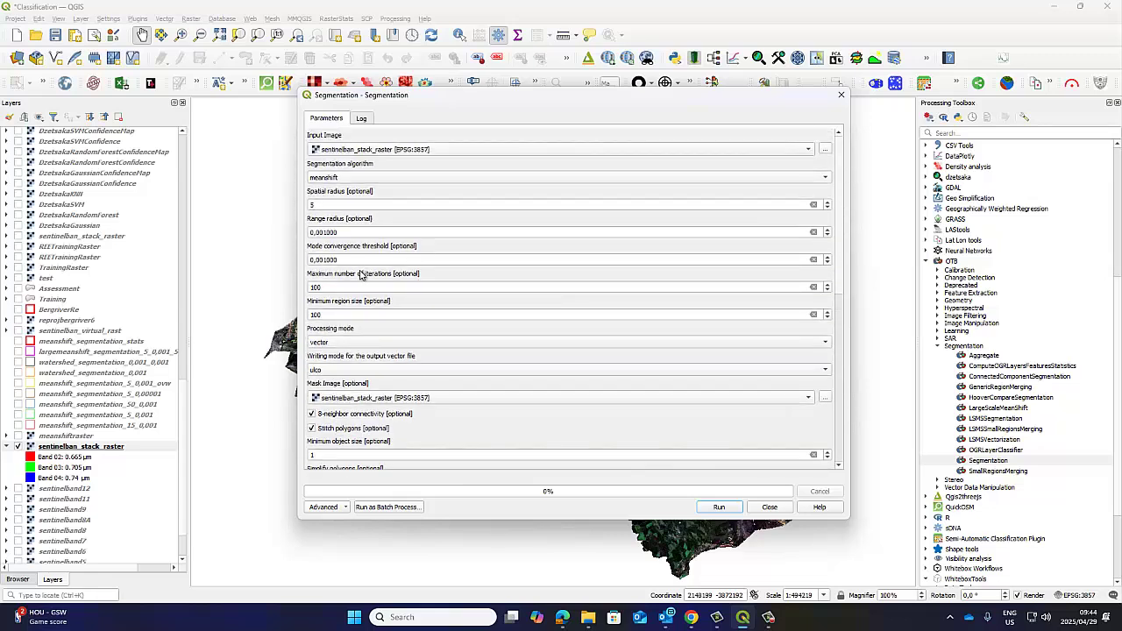
{"action": "left_click_drag", "start_coordinate": [339, 232], "coordinate": [309, 263]}
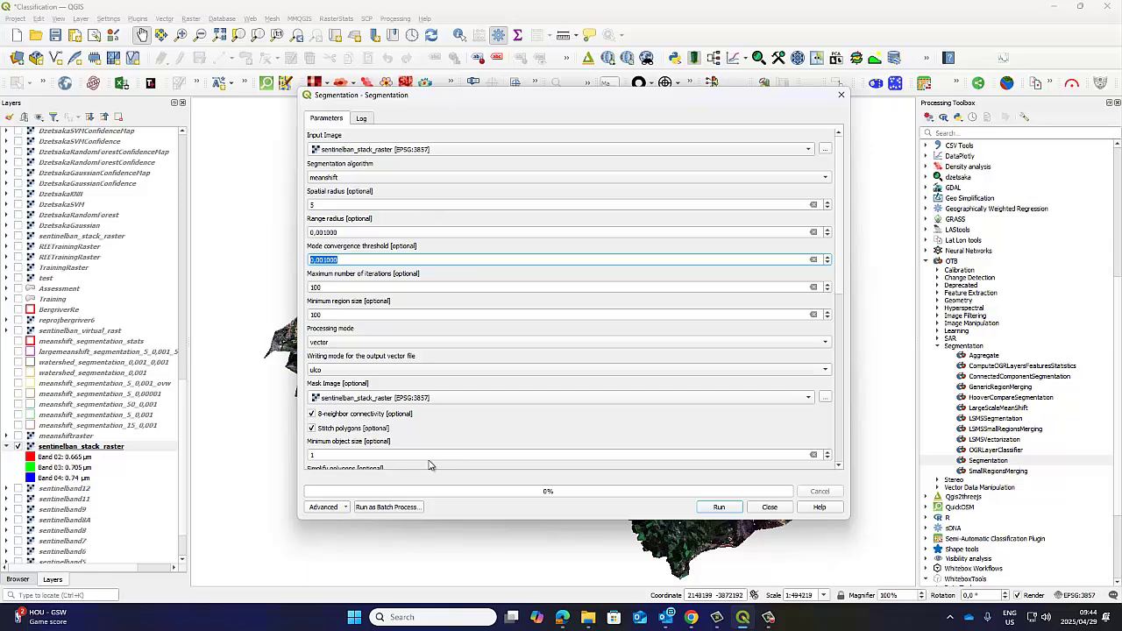
Step: Try to run the segmentation with a temporary output vector file and examine the log messages
{"action": "left_click_drag", "start_coordinate": [839, 278], "coordinate": [831, 445]}
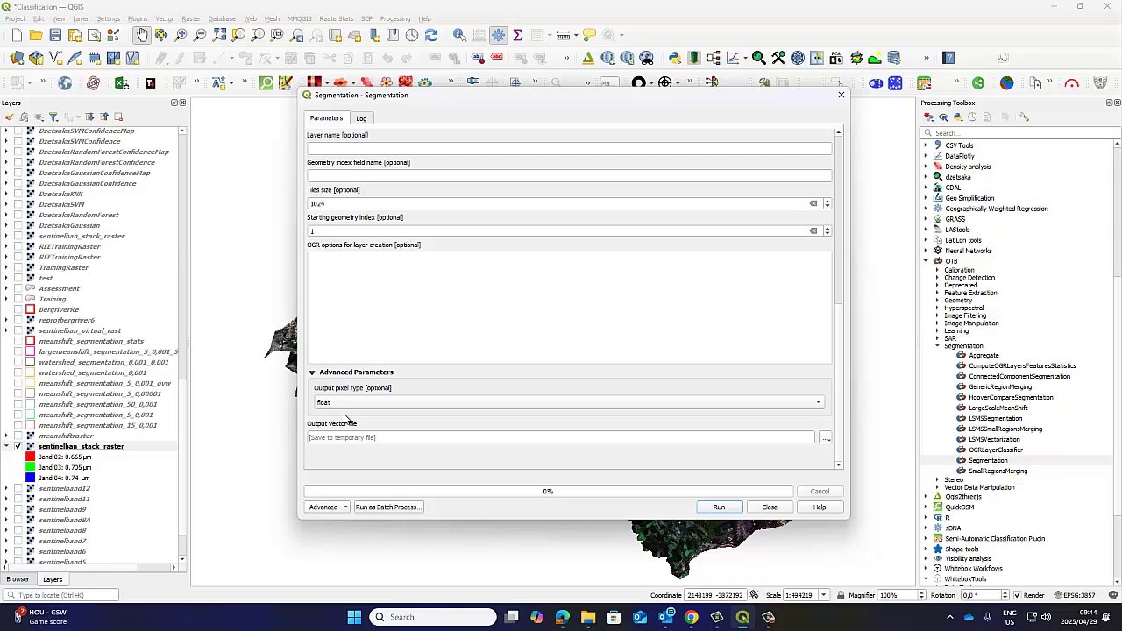
{"action": "left_click", "coordinate": [827, 439]}
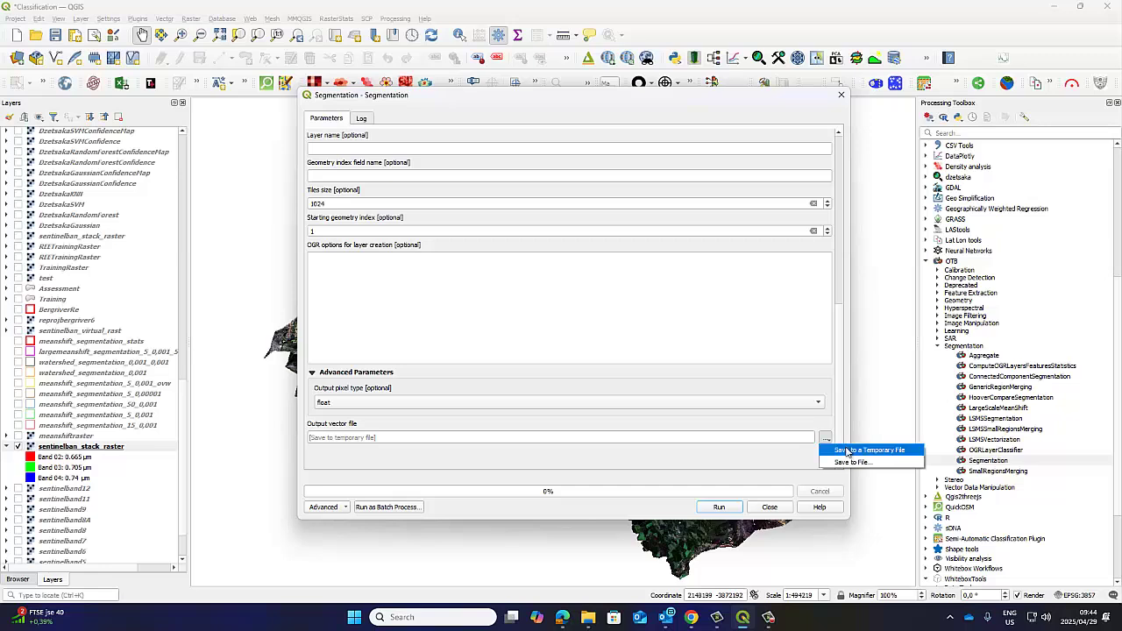
{"action": "left_click", "coordinate": [719, 507]}
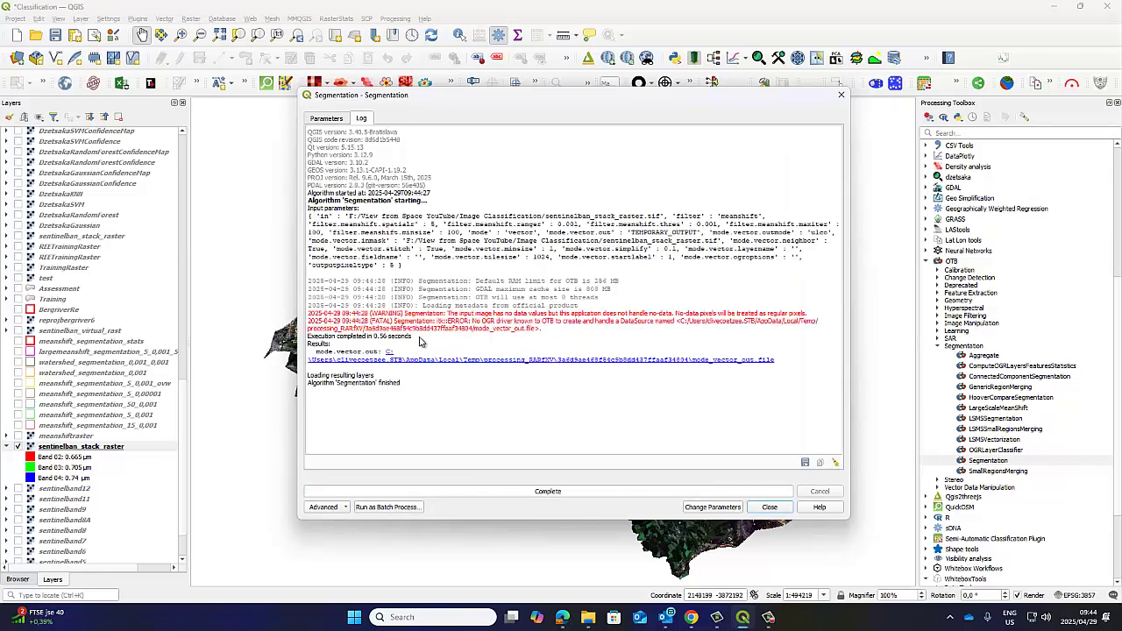
{"action": "left_click_drag", "start_coordinate": [423, 340], "coordinate": [325, 320]}
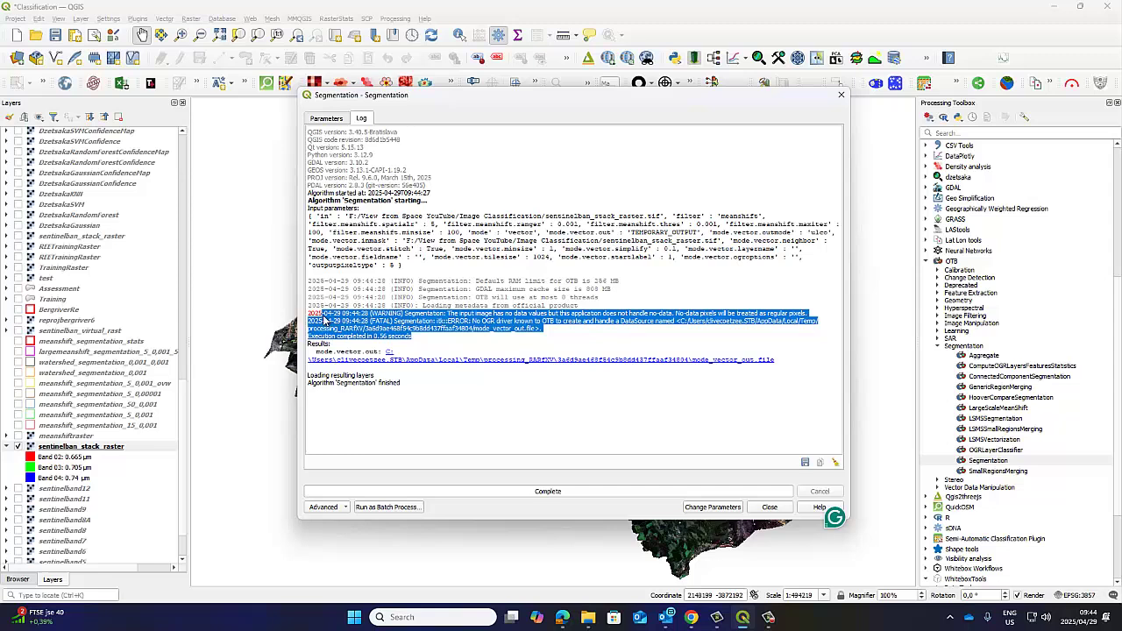
Step: Browse for the output vector file's location and open View from Space YouTube > Image Classification on the TOSHIBA EXT (F:) drive
{"action": "left_click", "coordinate": [332, 121]}
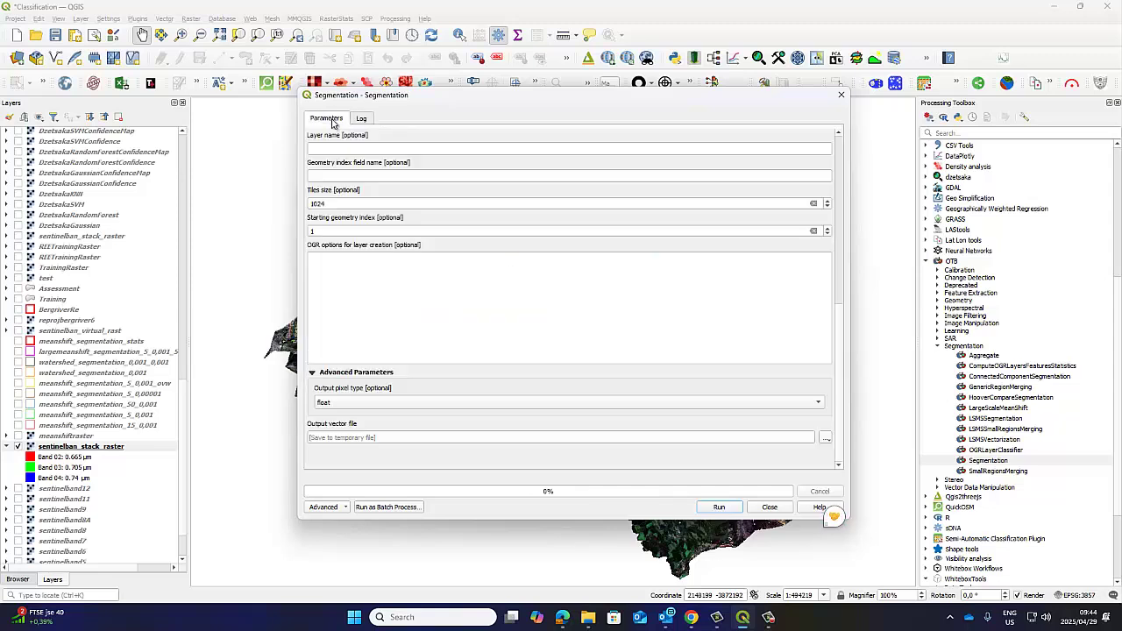
{"action": "left_click", "coordinate": [825, 438]}
{"action": "left_click", "coordinate": [834, 462]}
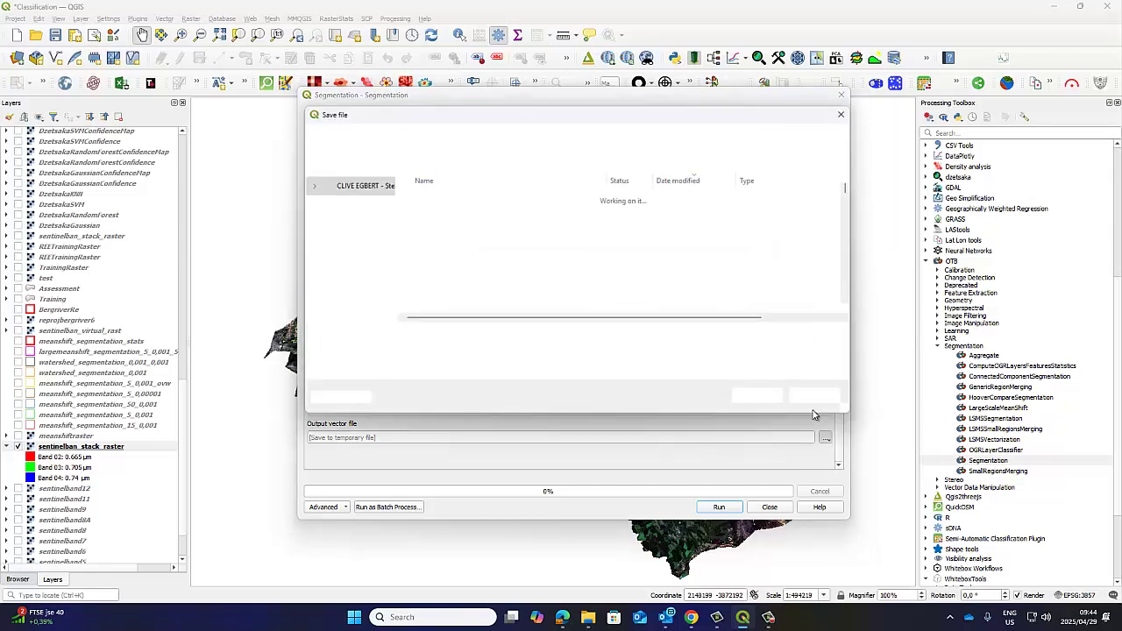
{"action": "left_click", "coordinate": [357, 188]}
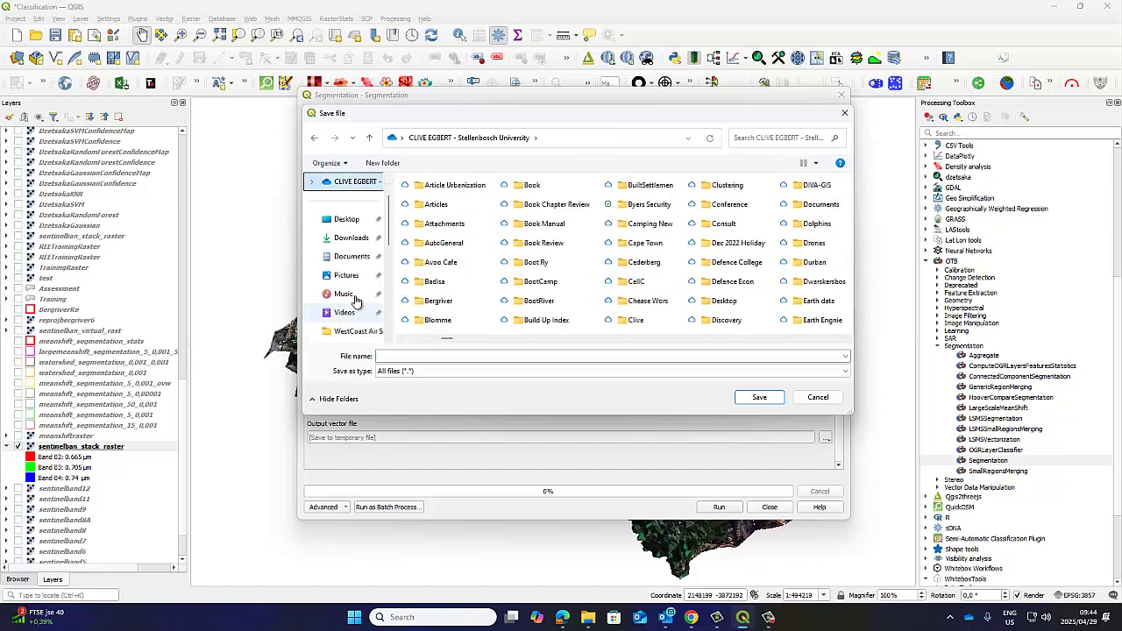
{"action": "scroll", "coordinate": [357, 300], "scroll_direction": "down", "scroll_amount": 3}
{"action": "scroll", "coordinate": [357, 300], "scroll_direction": "down", "scroll_amount": 3}
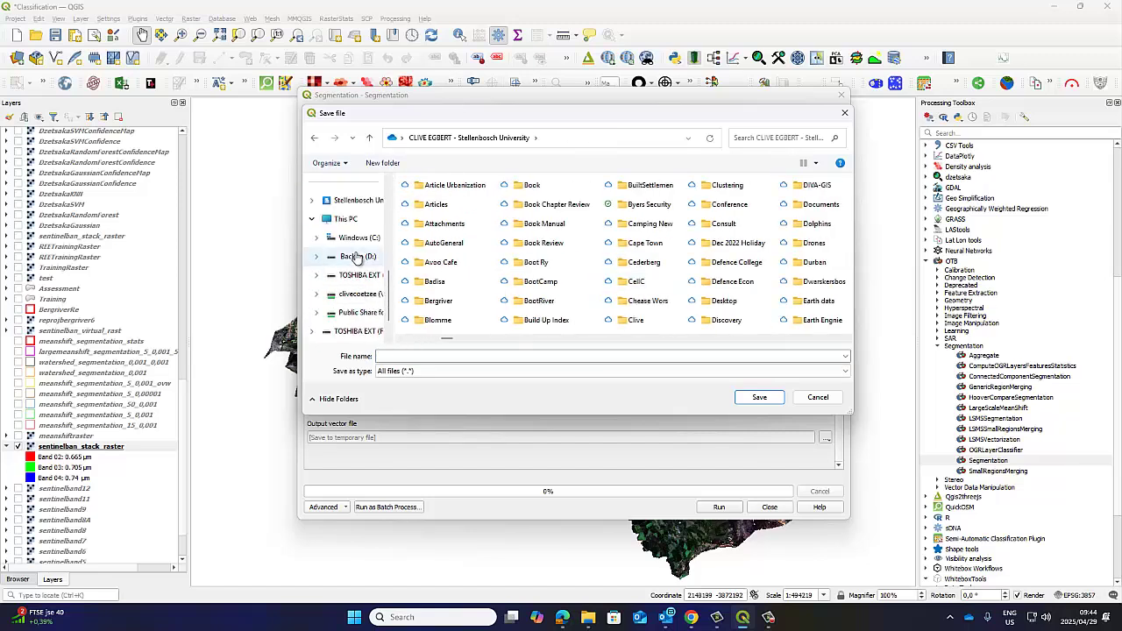
{"action": "left_click", "coordinate": [344, 277]}
{"action": "scroll", "coordinate": [520, 287], "scroll_direction": "down", "scroll_amount": 5}
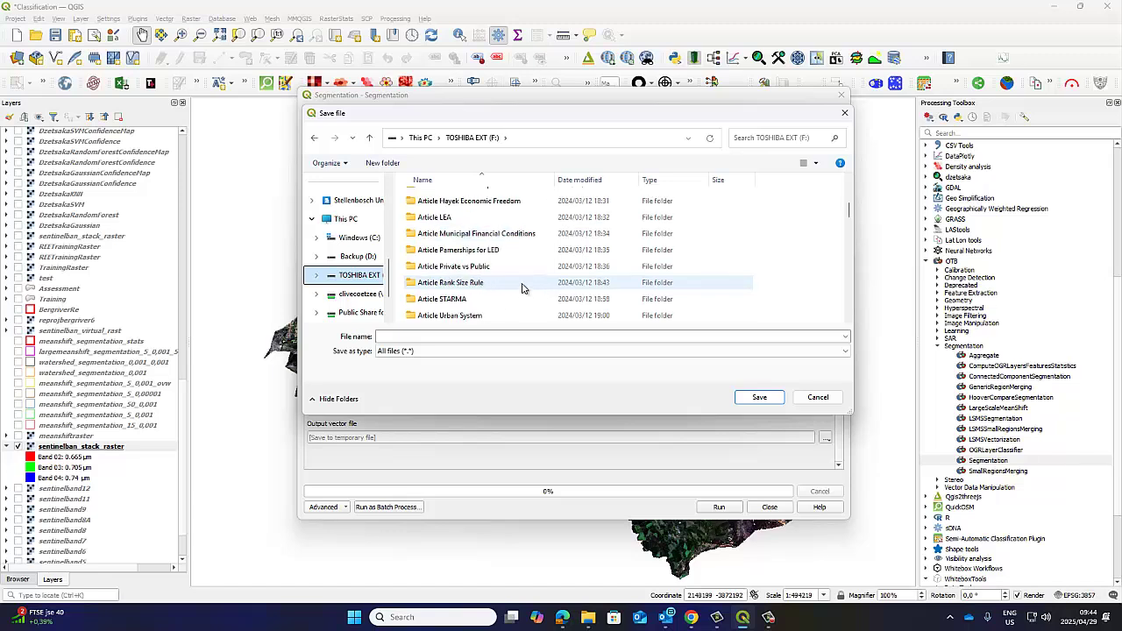
{"action": "scroll", "coordinate": [521, 287], "scroll_direction": "down", "scroll_amount": 12}
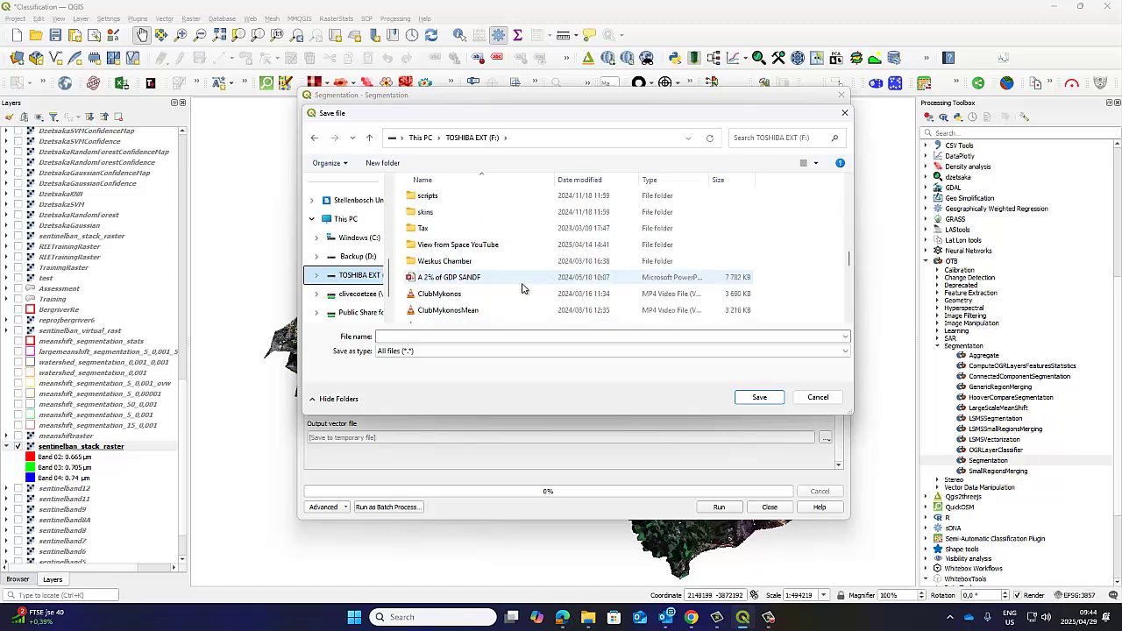
{"action": "left_click", "coordinate": [481, 249]}
{"action": "double_click", "coordinate": [481, 249]}
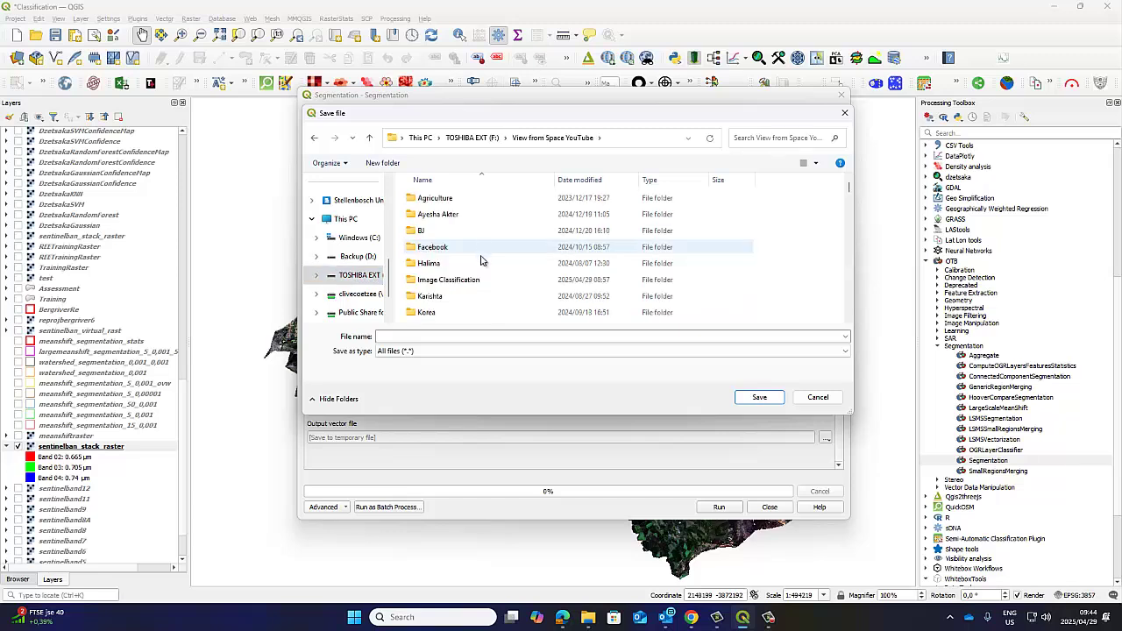
{"action": "double_click", "coordinate": [465, 280]}
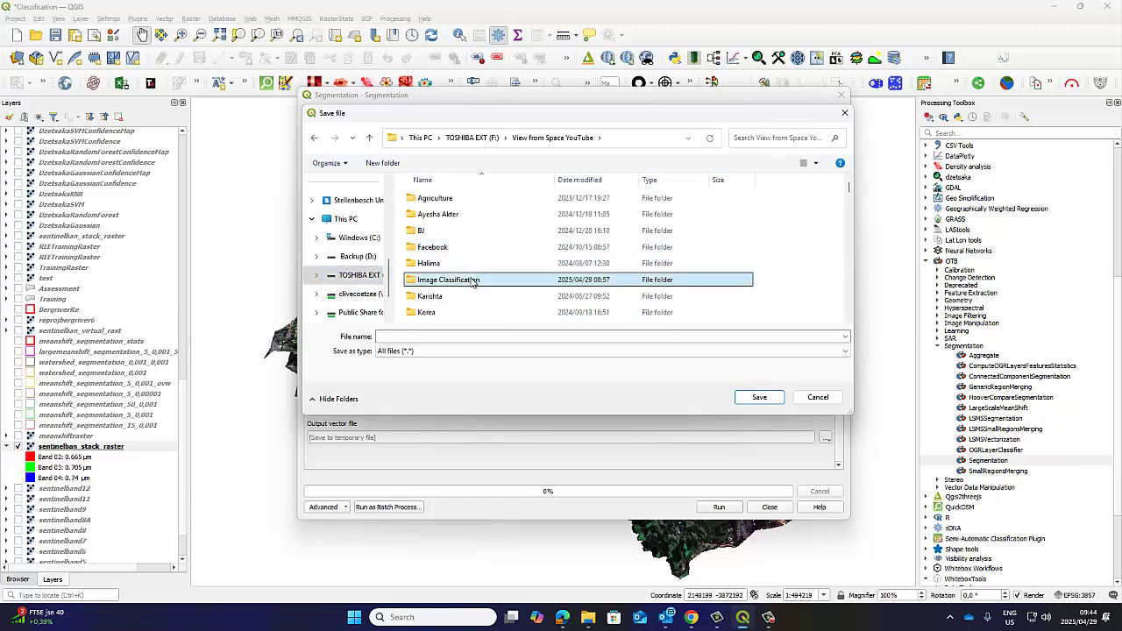
Step: Name the output vector file segmentation_example1.shp, including the shapefile extension, and save it as the output path
{"action": "left_click", "coordinate": [408, 334]}
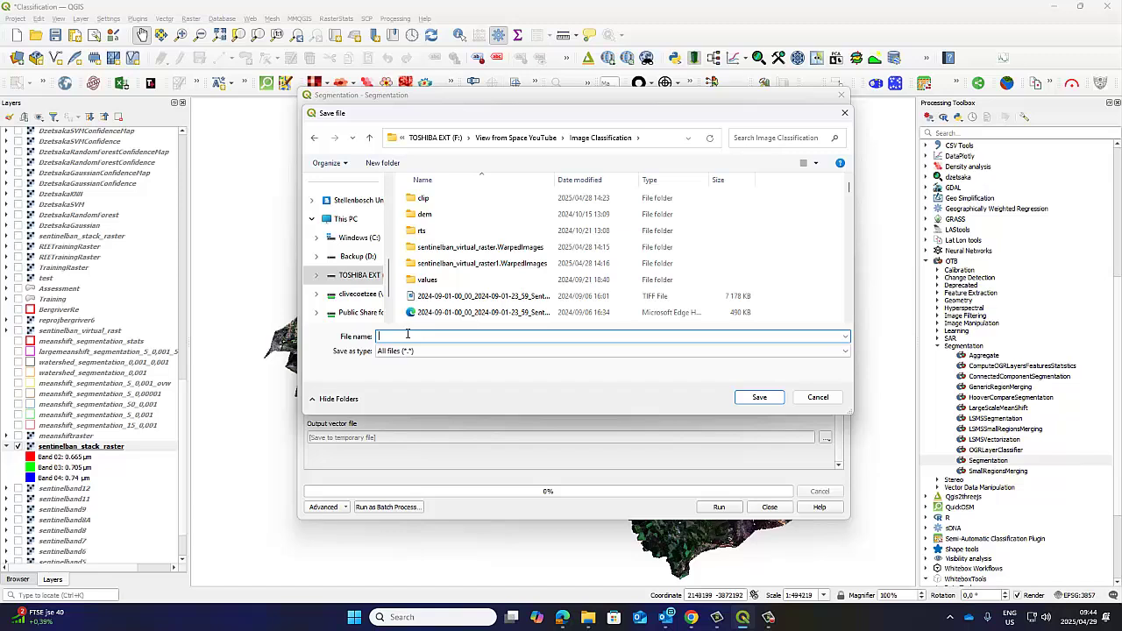
{"action": "type", "text": "seg"}
{"action": "type", "text": "_example1"}
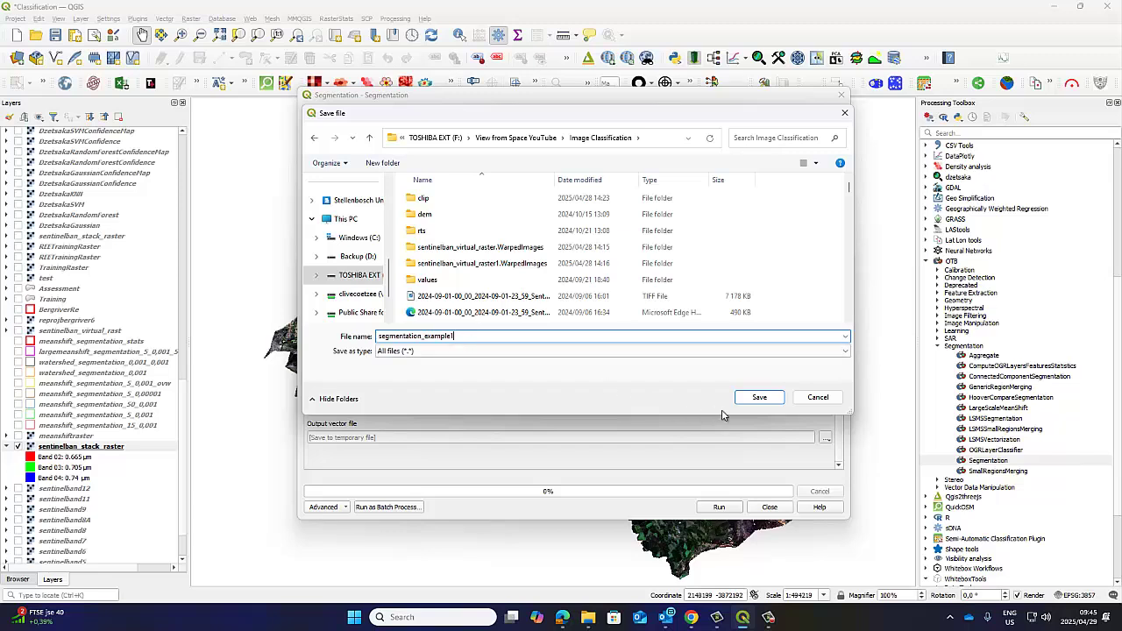
{"action": "left_click", "coordinate": [746, 398]}
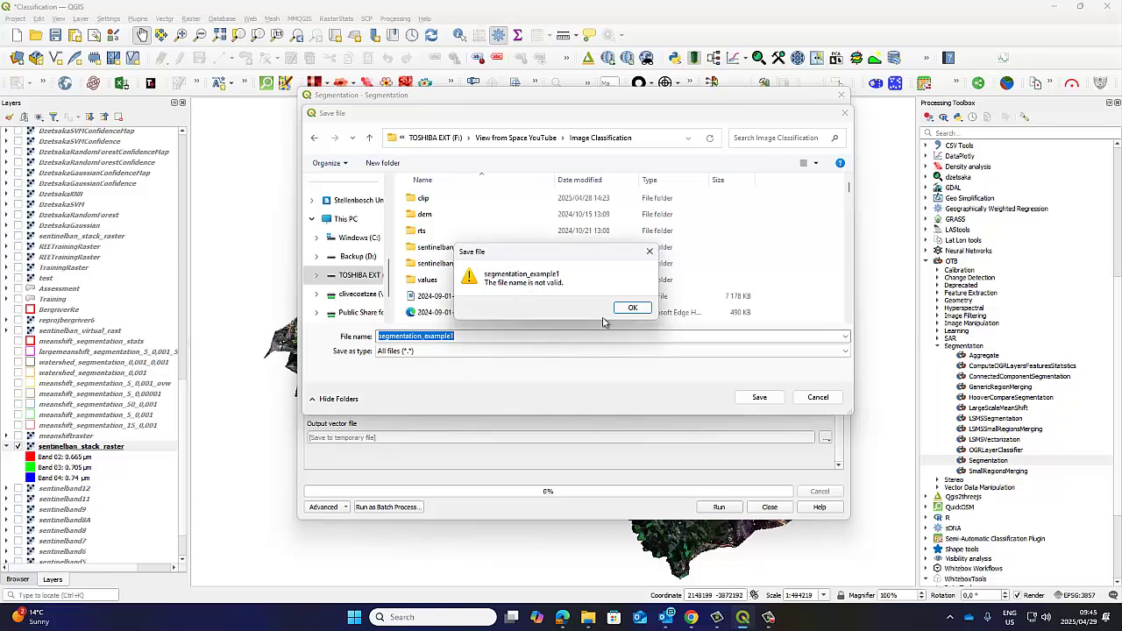
{"action": "left_click", "coordinate": [633, 308]}
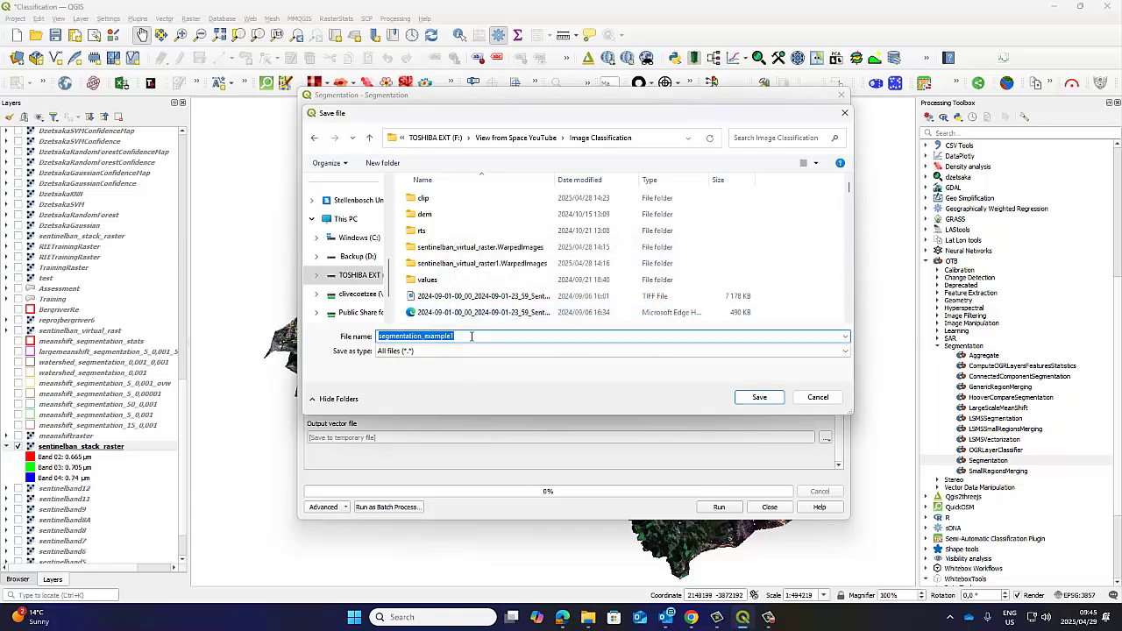
{"action": "left_click", "coordinate": [472, 336]}
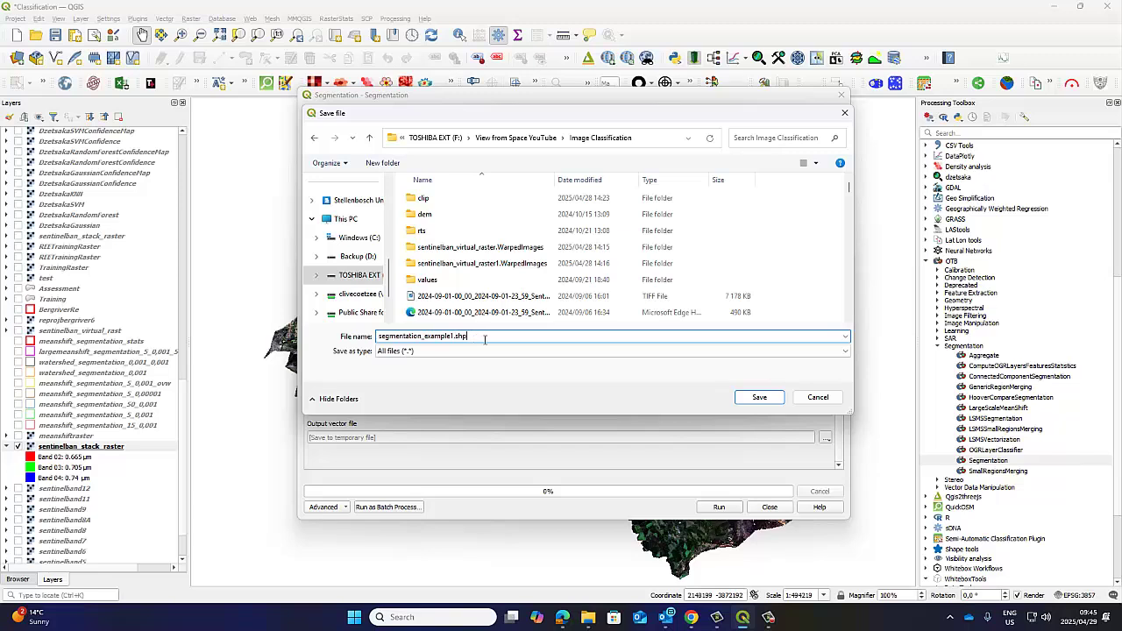
{"action": "left_click", "coordinate": [759, 398]}
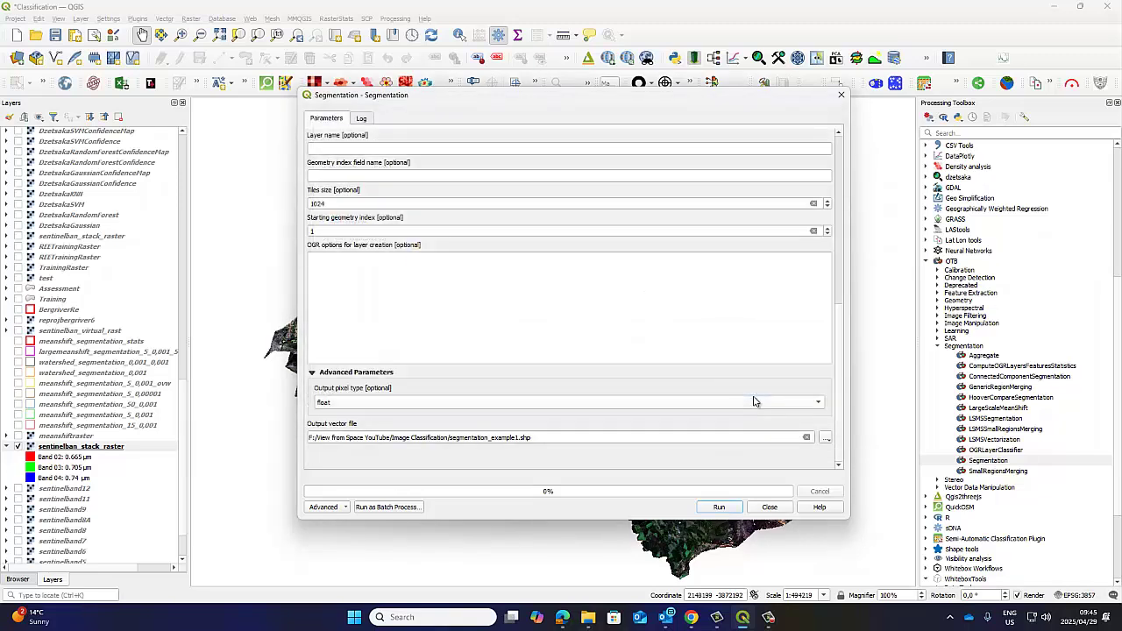
{"action": "left_click_drag", "start_coordinate": [532, 436], "coordinate": [522, 437]}
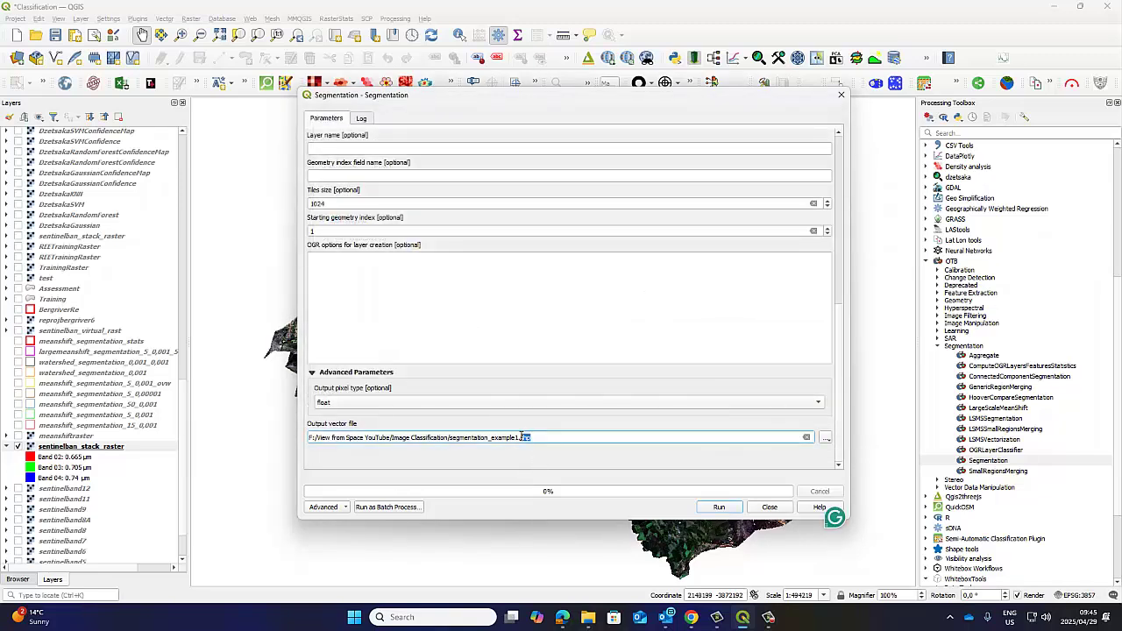
{"action": "left_click", "coordinate": [542, 458]}
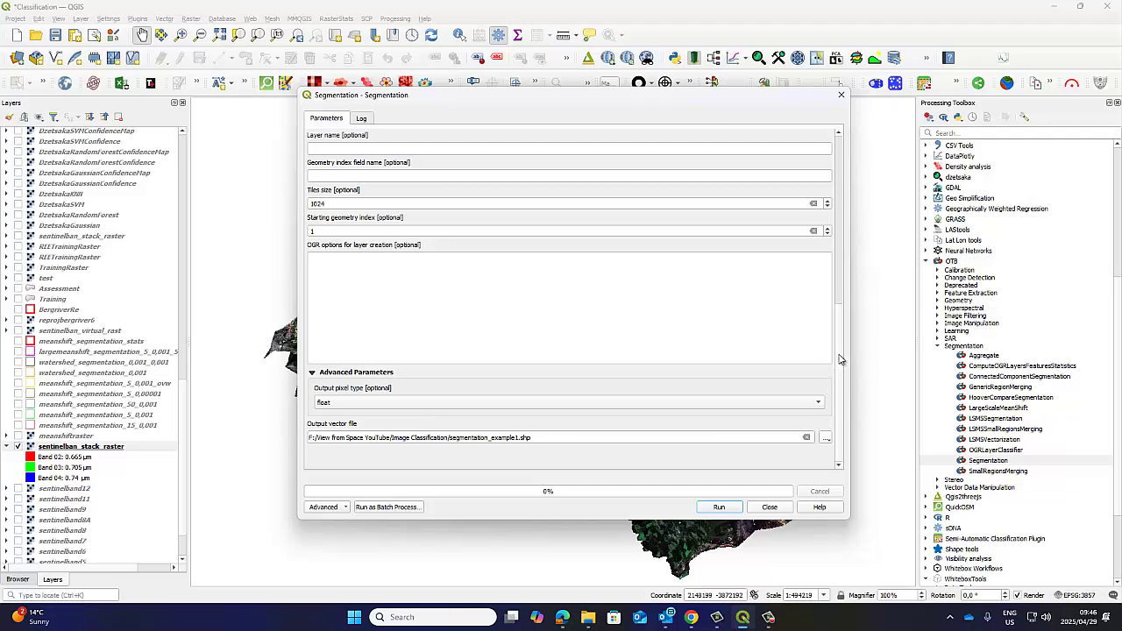
Step: Run the meanshift segmentation with the current parameters and examine the no-data warning in the log
{"action": "left_click_drag", "start_coordinate": [839, 360], "coordinate": [849, 205]}
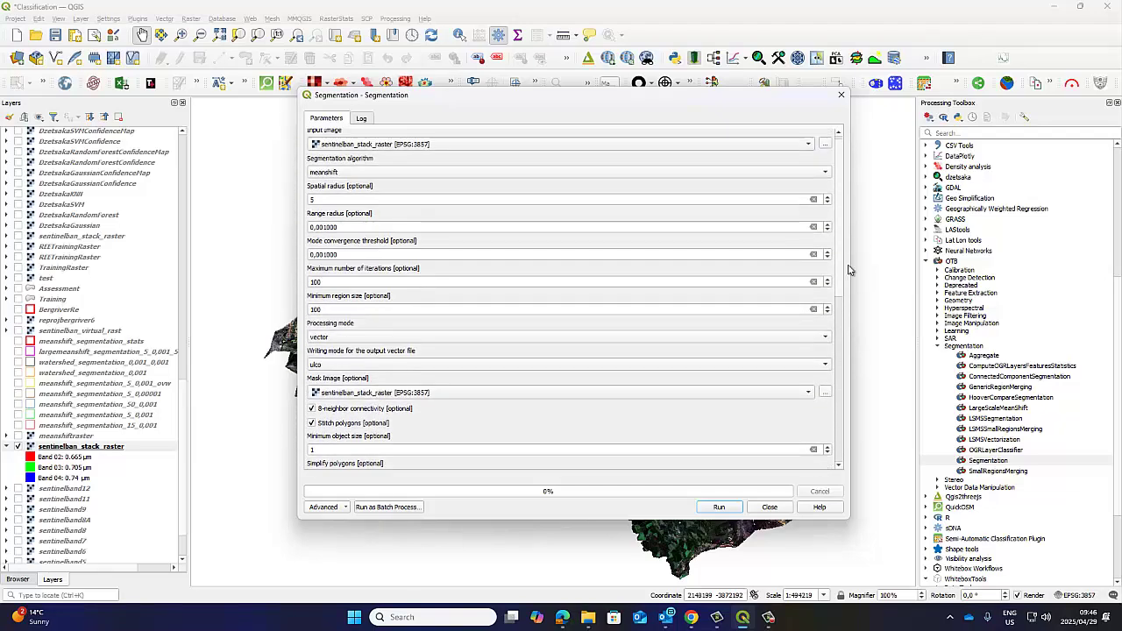
{"action": "left_click_drag", "start_coordinate": [849, 270], "coordinate": [842, 206]}
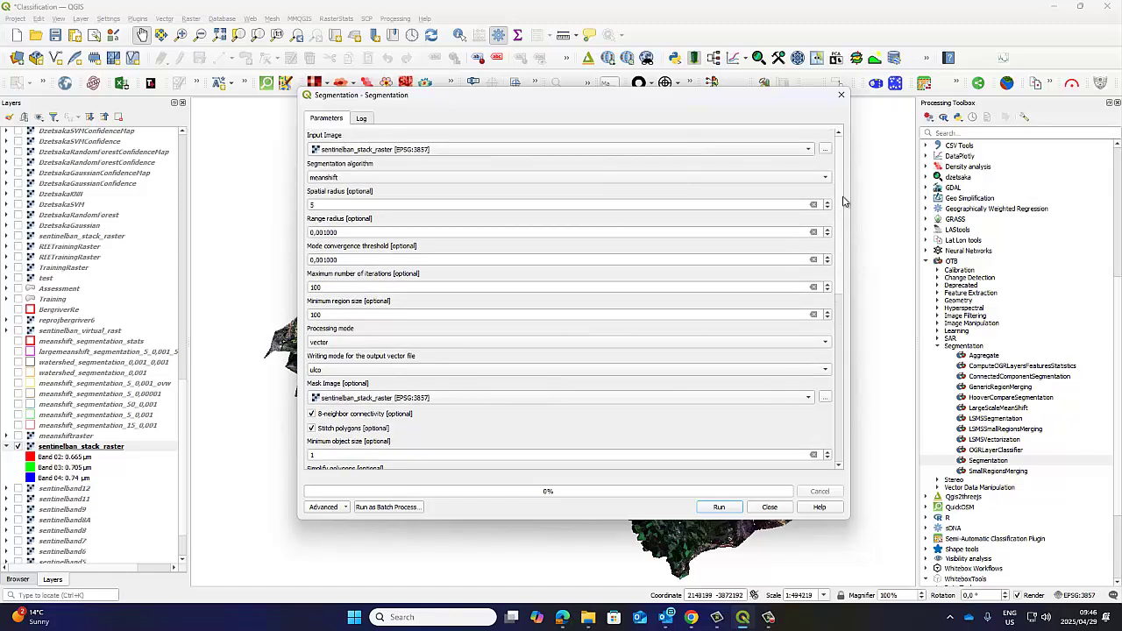
{"action": "left_click", "coordinate": [717, 509]}
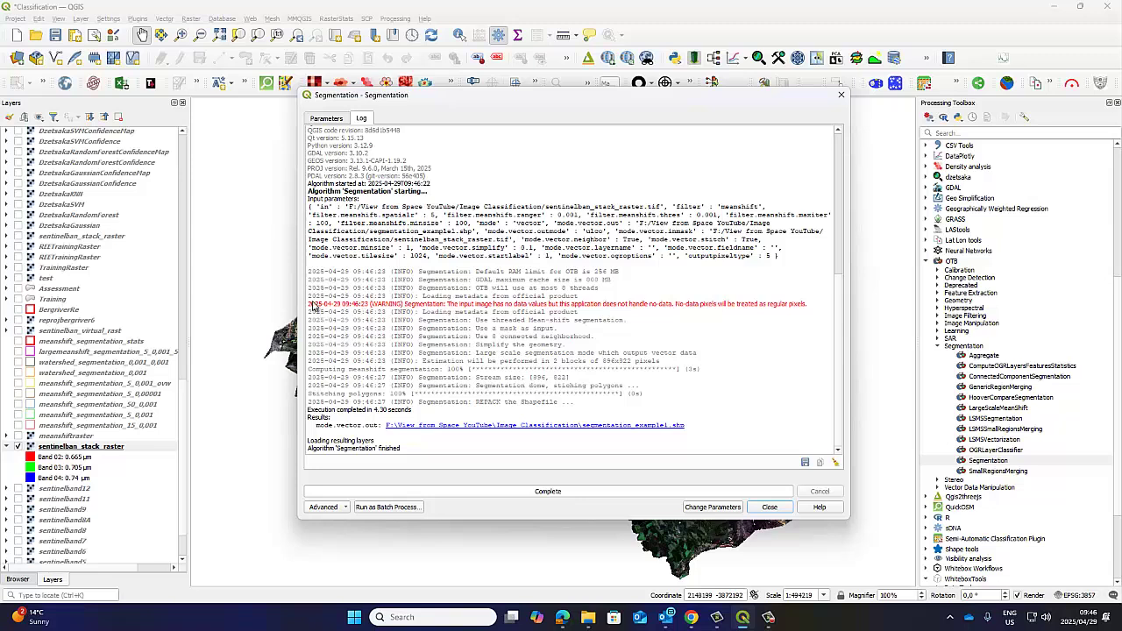
{"action": "left_click_drag", "start_coordinate": [313, 305], "coordinate": [809, 307]}
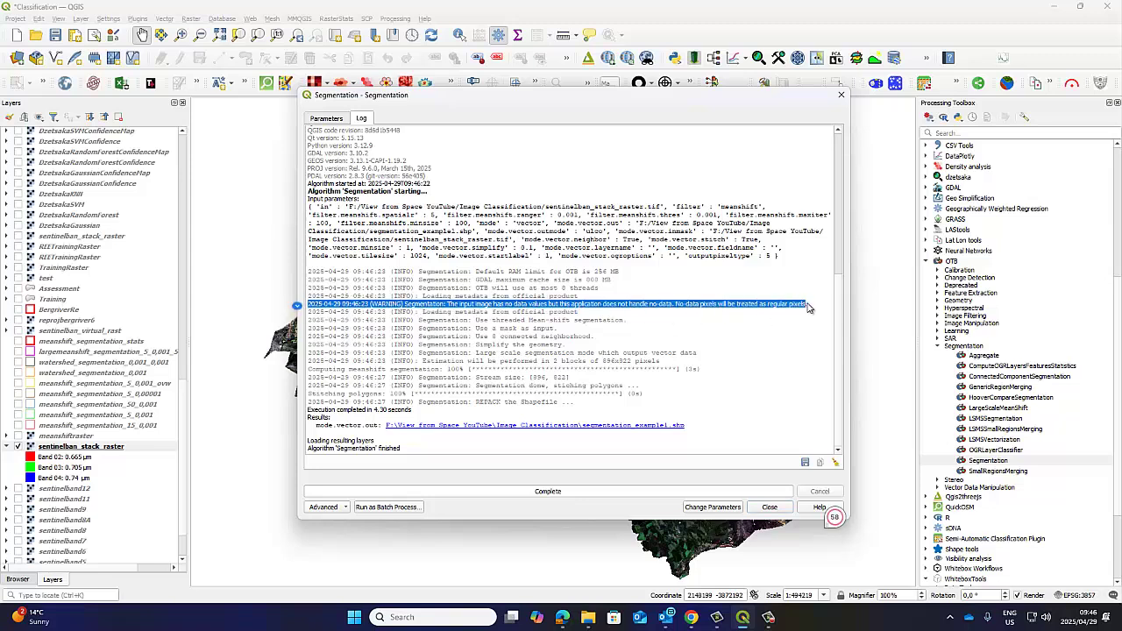
{"action": "left_click", "coordinate": [671, 305]}
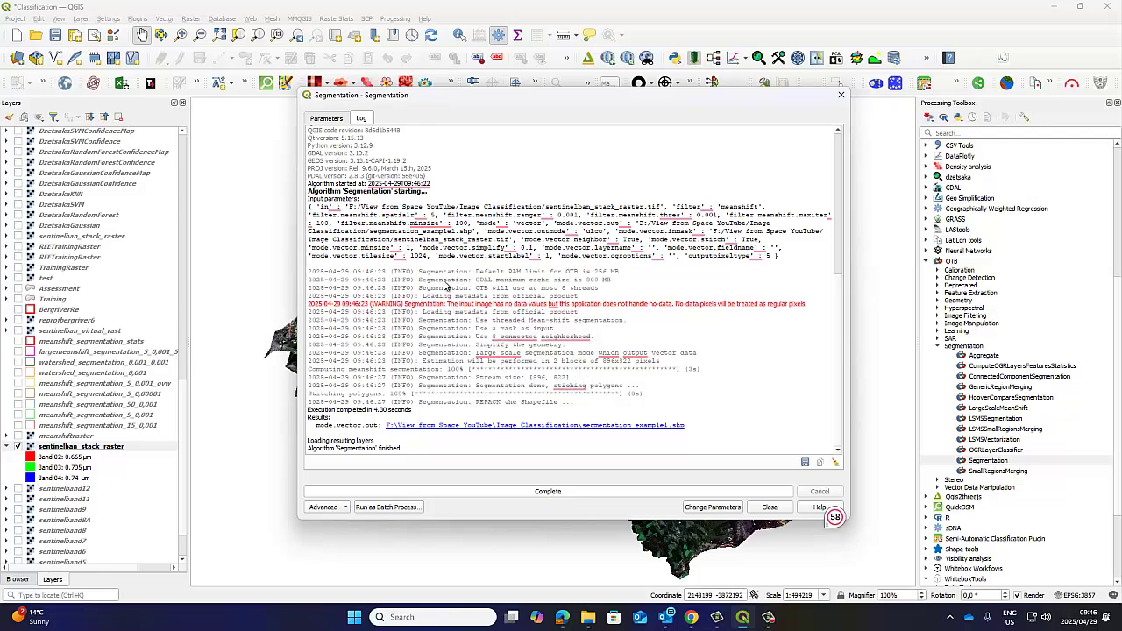
Step: Move the Segmentation dialog off the map and start adding a vector layer, browsing for its dataset file
{"action": "left_click_drag", "start_coordinate": [489, 203], "coordinate": [621, 511]}
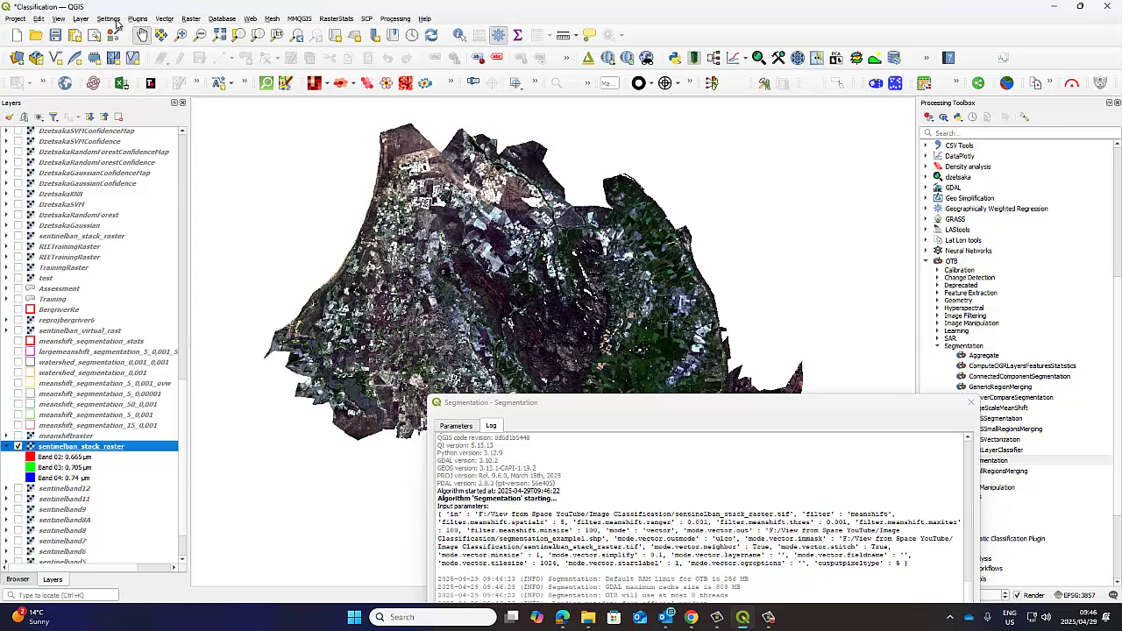
{"action": "left_click", "coordinate": [79, 19]}
{"action": "mouse_move", "coordinate": [105, 56]}
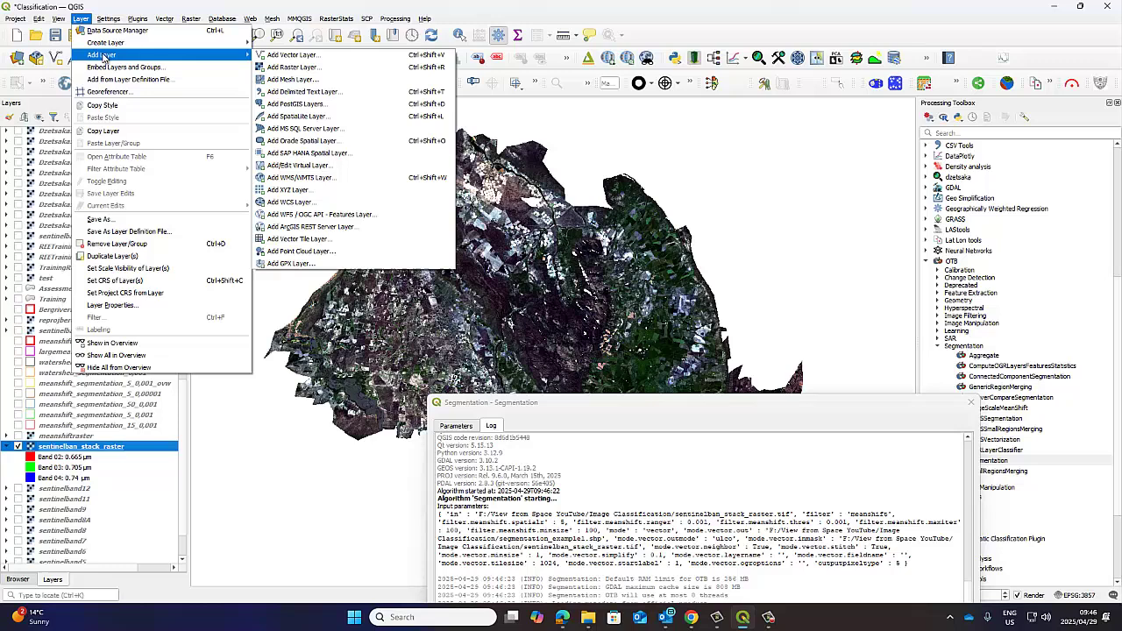
{"action": "left_click", "coordinate": [292, 56]}
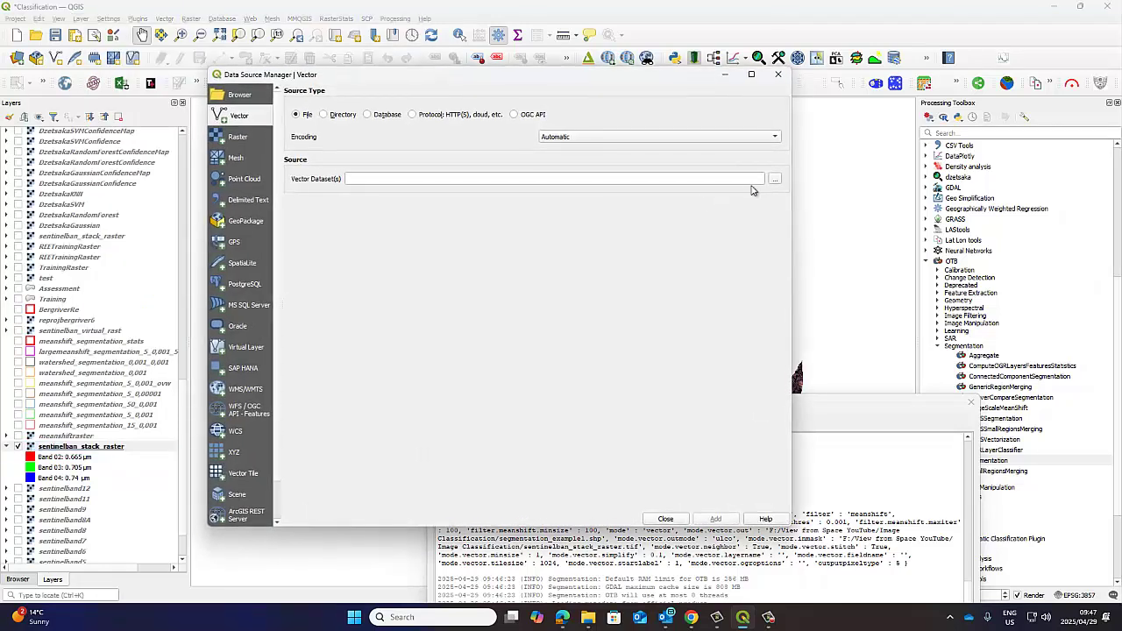
{"action": "left_click", "coordinate": [775, 179]}
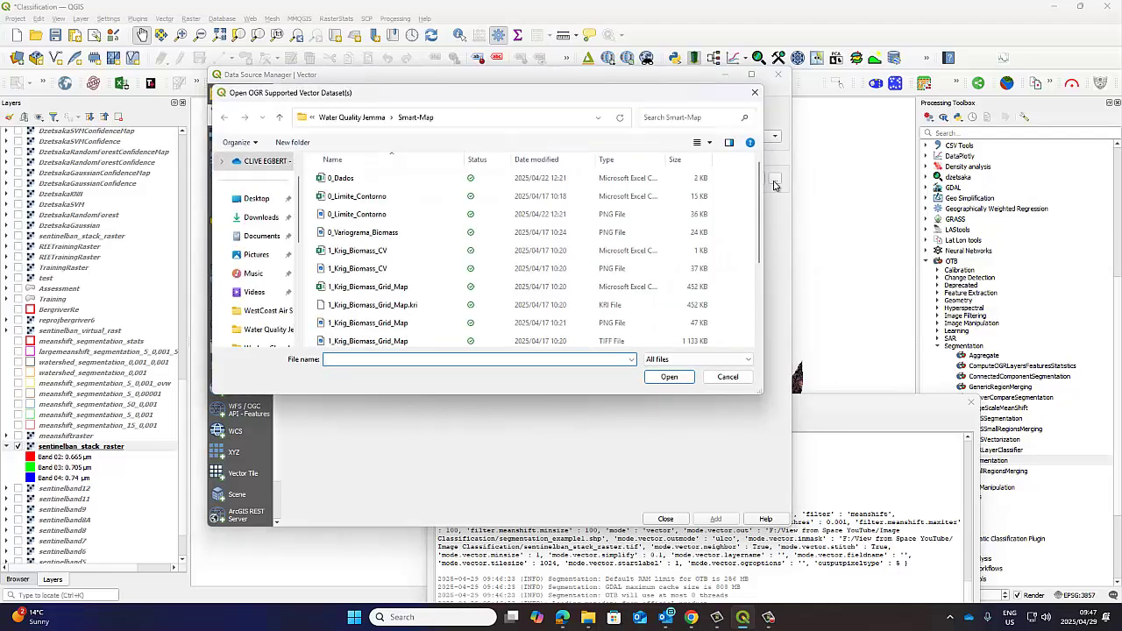
{"action": "left_click", "coordinate": [726, 376]}
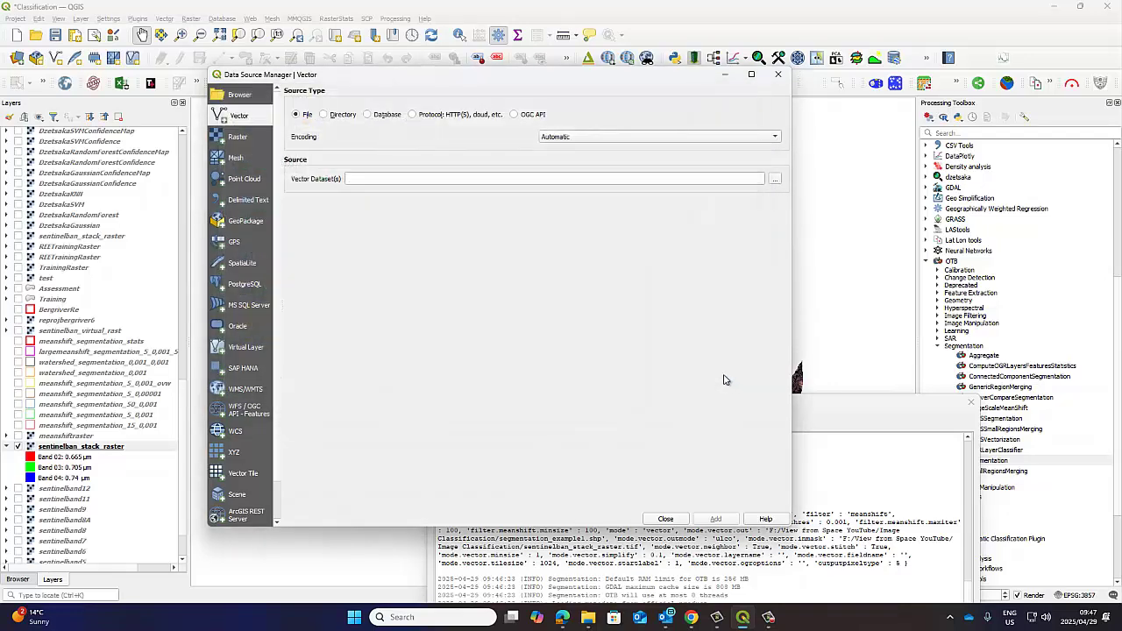
{"action": "left_click", "coordinate": [775, 179]}
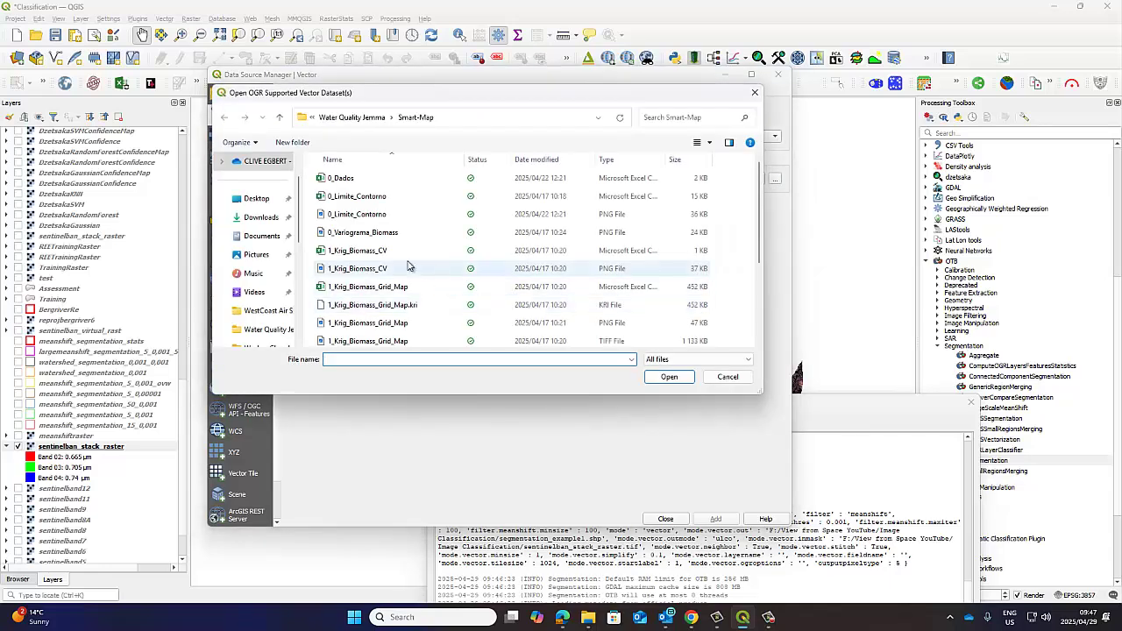
Step: Open the View from Space YouTube folder on the TOSHIBA EXT (F:) drive to find the vector dataset
{"action": "scroll", "coordinate": [256, 281], "scroll_direction": "down", "scroll_amount": 5}
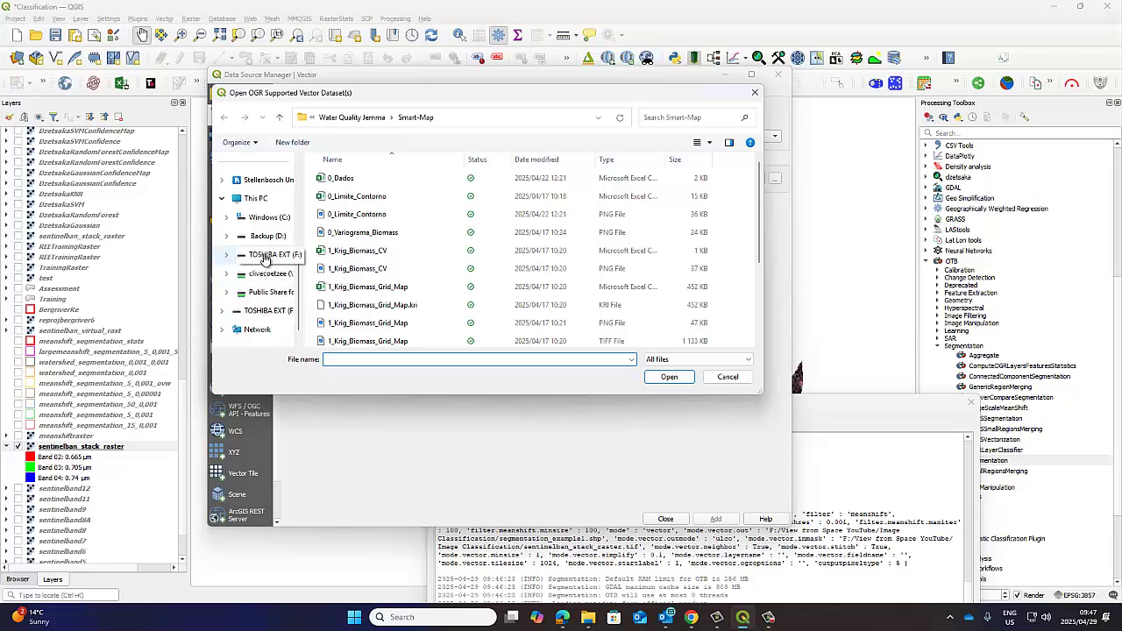
{"action": "left_click", "coordinate": [264, 256]}
{"action": "scroll", "coordinate": [414, 259], "scroll_direction": "down", "scroll_amount": 5}
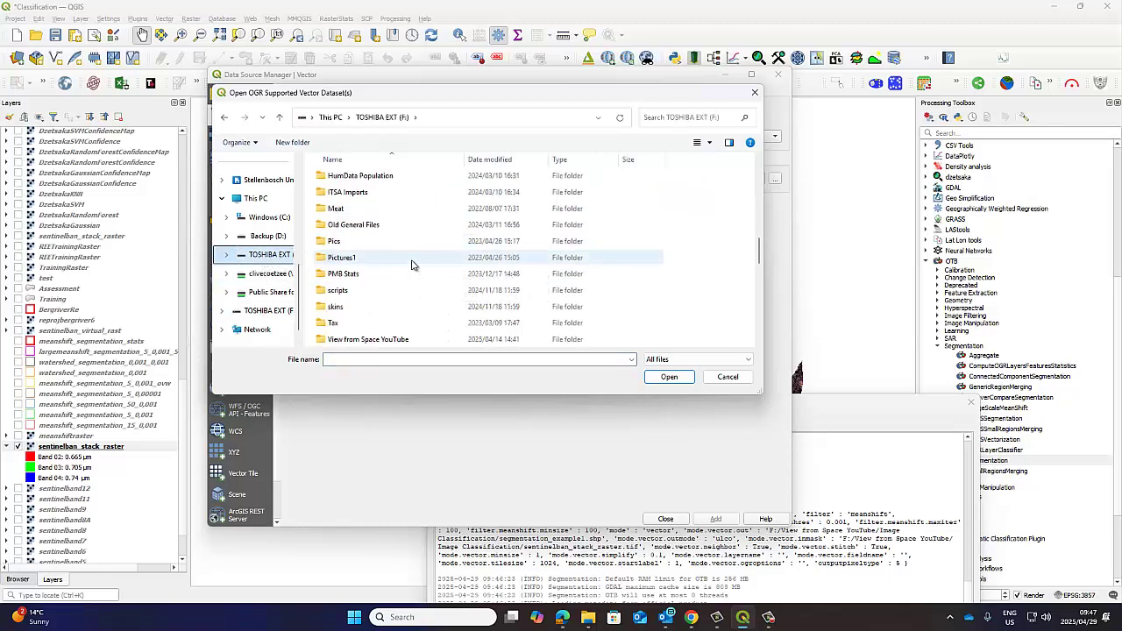
{"action": "scroll", "coordinate": [386, 245], "scroll_direction": "down", "scroll_amount": 4}
{"action": "scroll", "coordinate": [377, 236], "scroll_direction": "up", "scroll_amount": 2}
{"action": "left_click", "coordinate": [377, 243]}
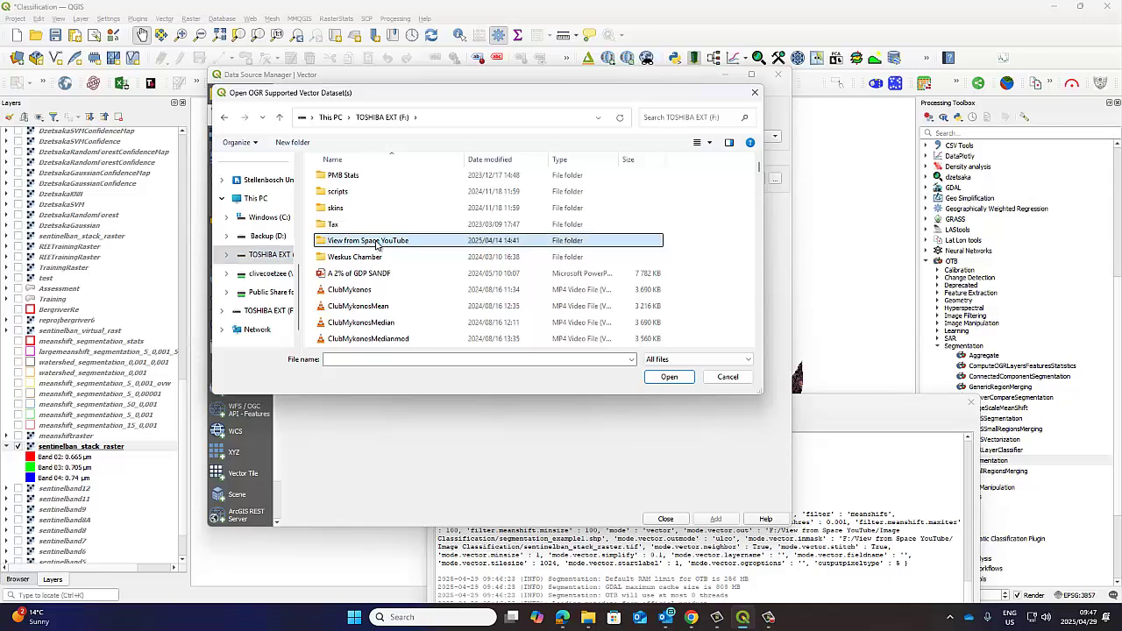
{"action": "double_click", "coordinate": [377, 245]}
{"action": "scroll", "coordinate": [449, 250], "scroll_direction": "down", "scroll_amount": 15}
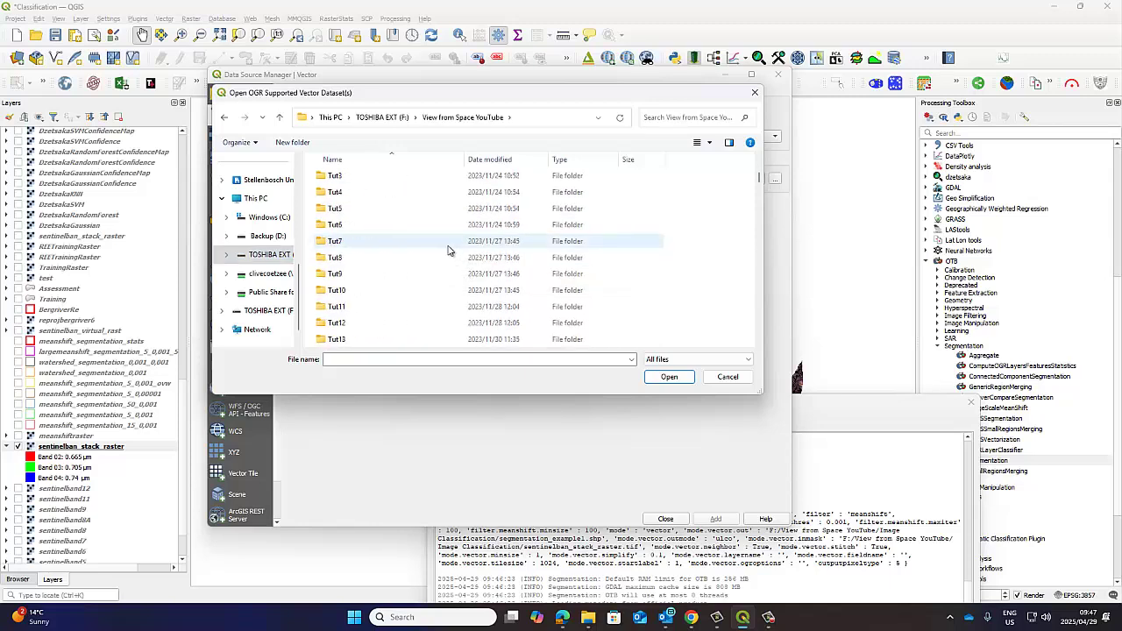
Step: Sort the View from Space YouTube folder by date modified, with the oldest entries listed first
{"action": "right_click", "coordinate": [701, 210]}
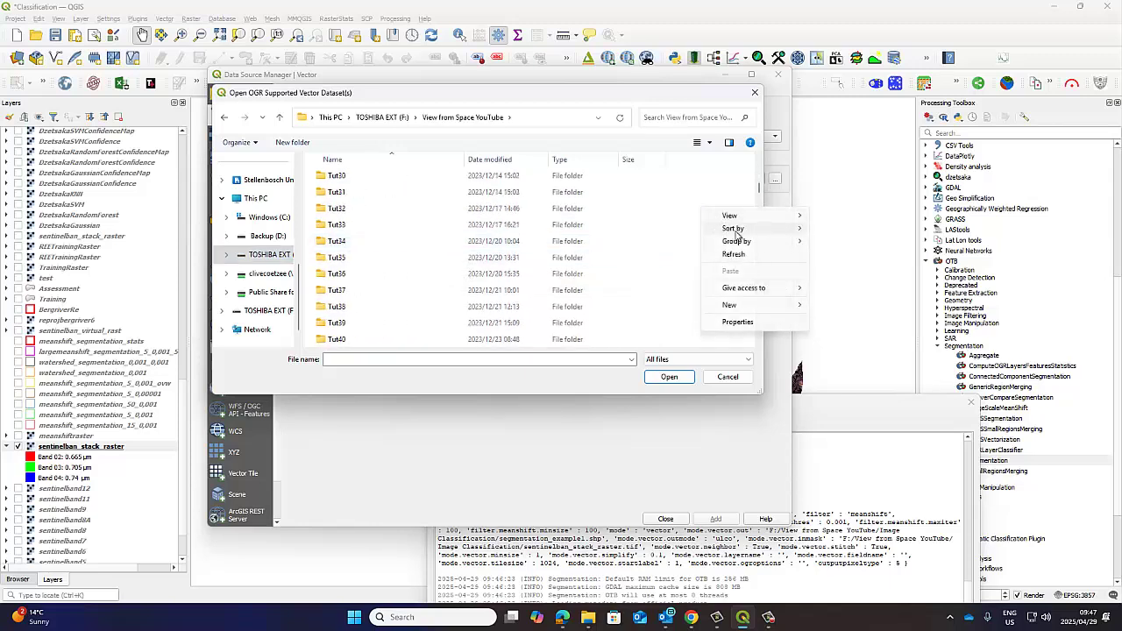
{"action": "mouse_move", "coordinate": [741, 228]}
{"action": "left_click", "coordinate": [843, 242]}
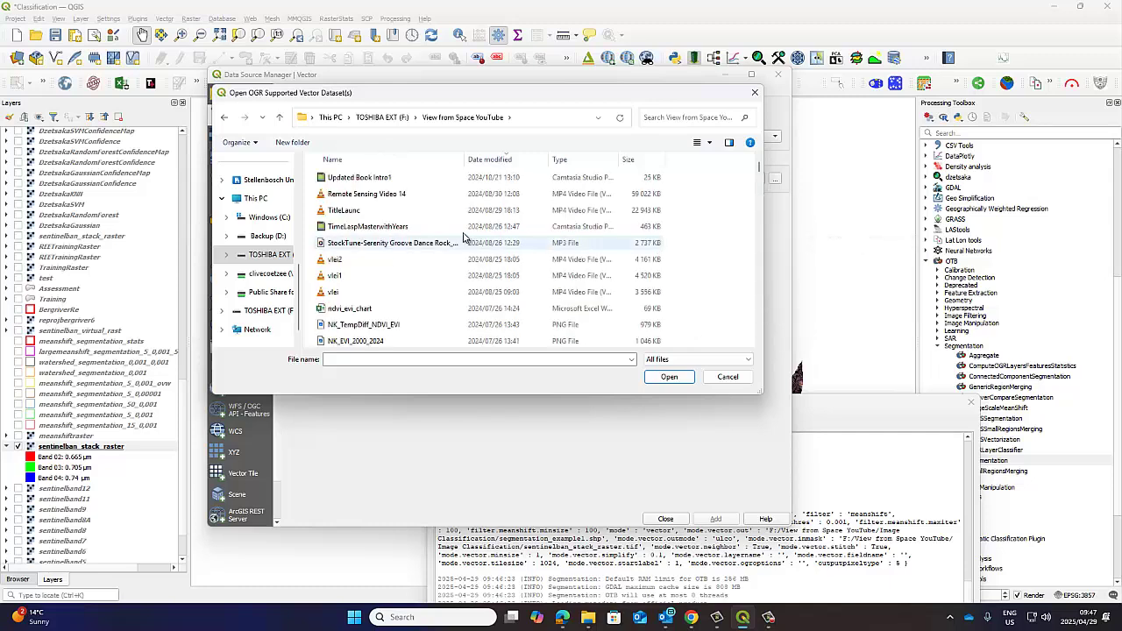
{"action": "scroll", "coordinate": [443, 250], "scroll_direction": "down", "scroll_amount": 3}
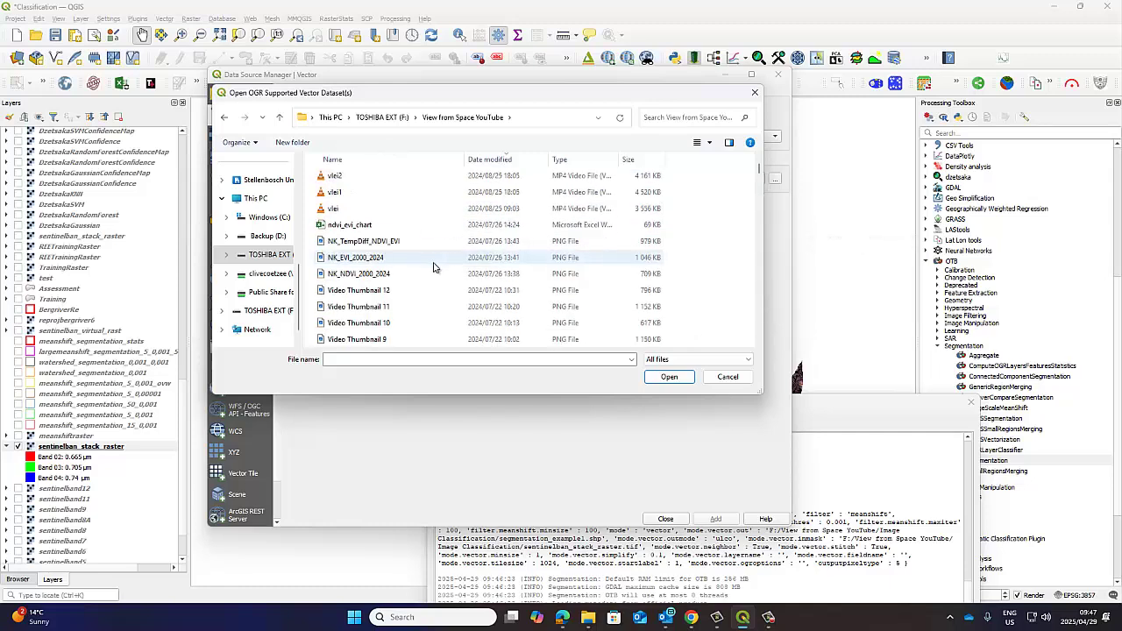
{"action": "scroll", "coordinate": [434, 267], "scroll_direction": "down", "scroll_amount": 5}
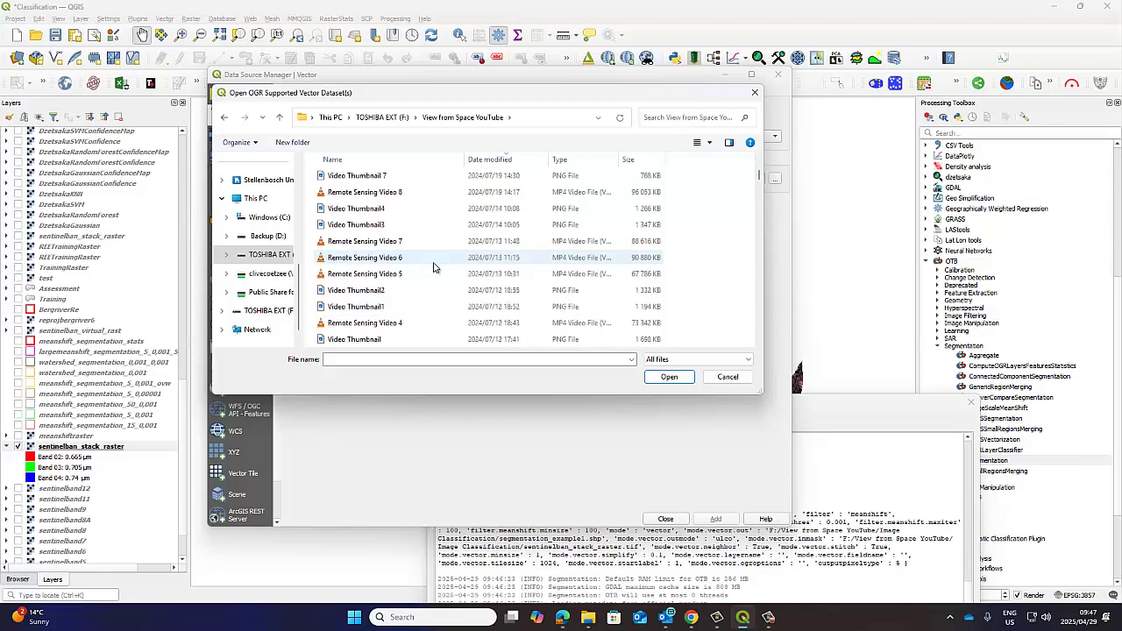
{"action": "scroll", "coordinate": [438, 263], "scroll_direction": "up", "scroll_amount": 8}
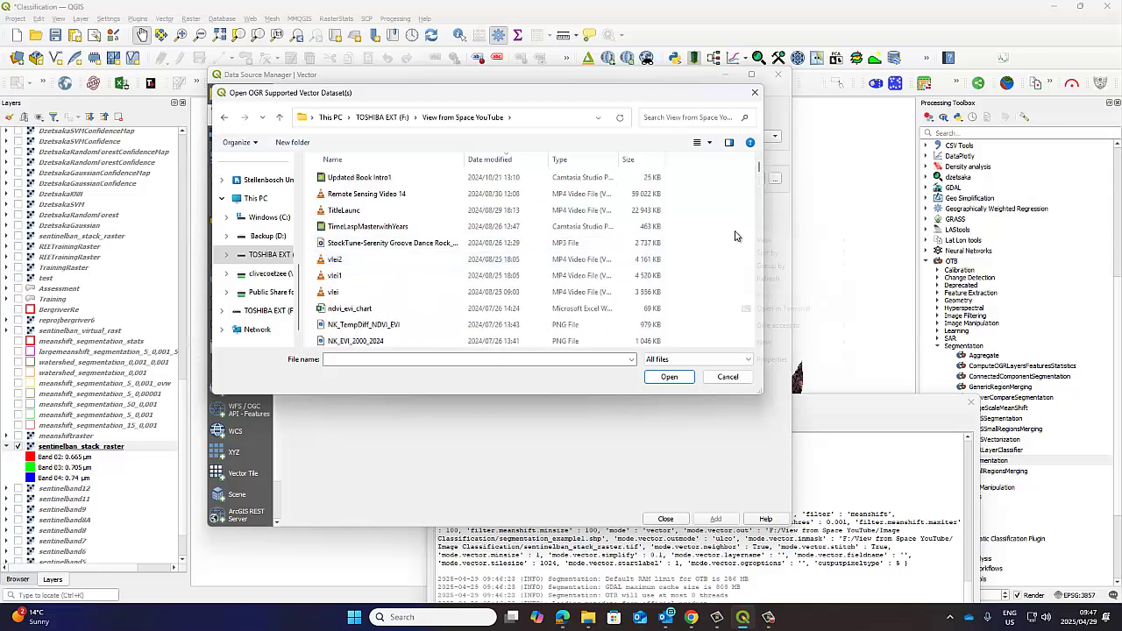
{"action": "mouse_move", "coordinate": [767, 253]}
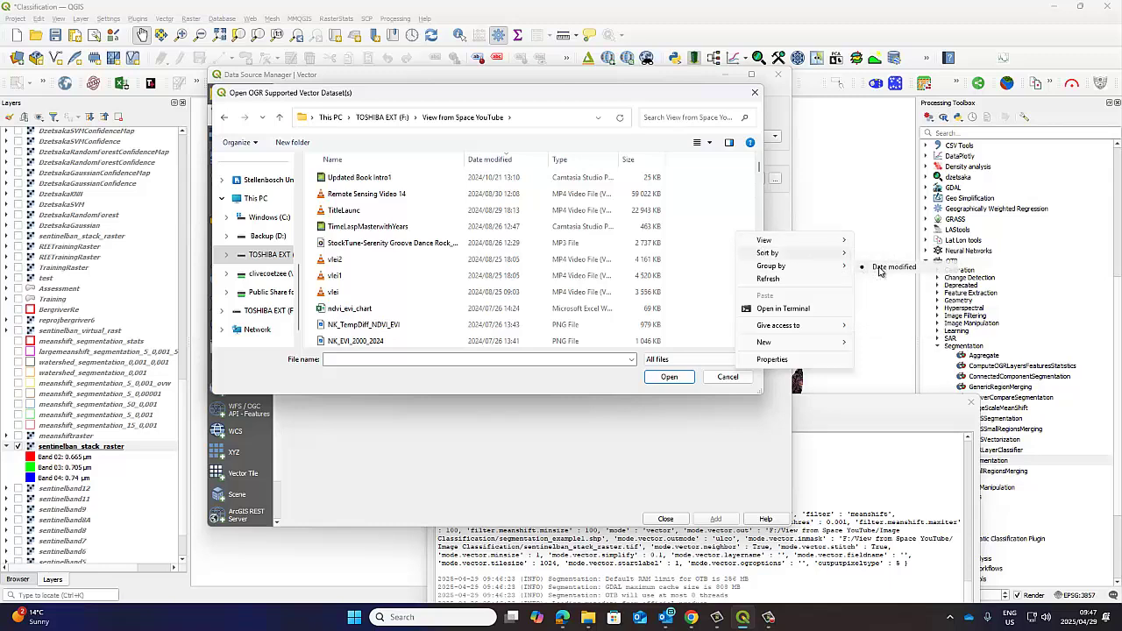
{"action": "left_click", "coordinate": [880, 269]}
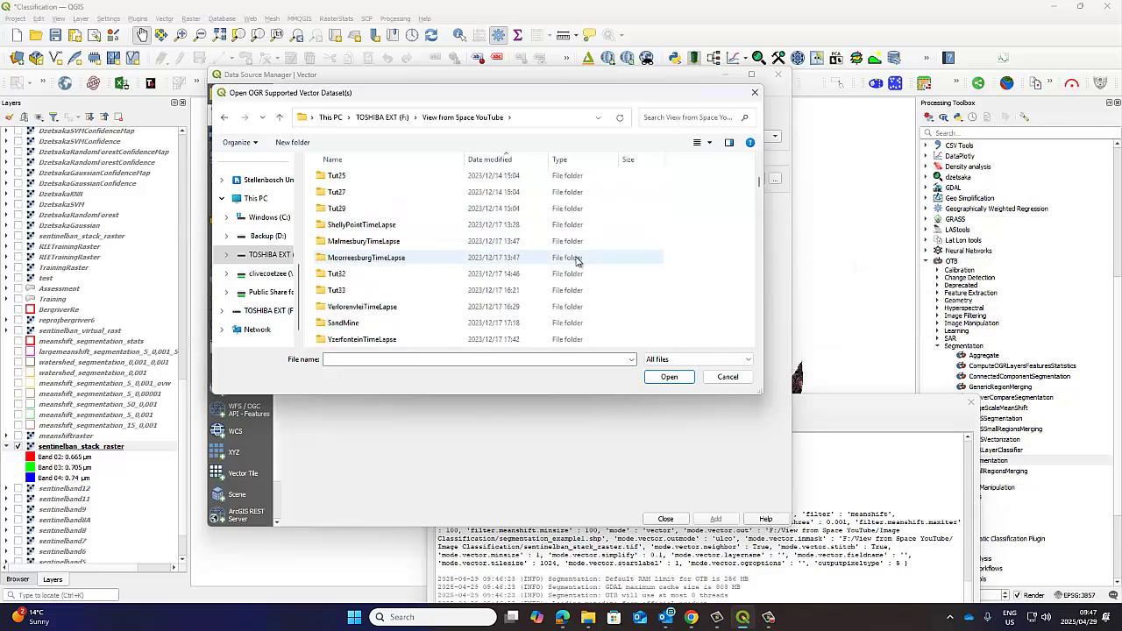
Step: Find and open the Image Classification folder inside View from Space YouTube
{"action": "scroll", "coordinate": [577, 260], "scroll_direction": "down", "scroll_amount": 10}
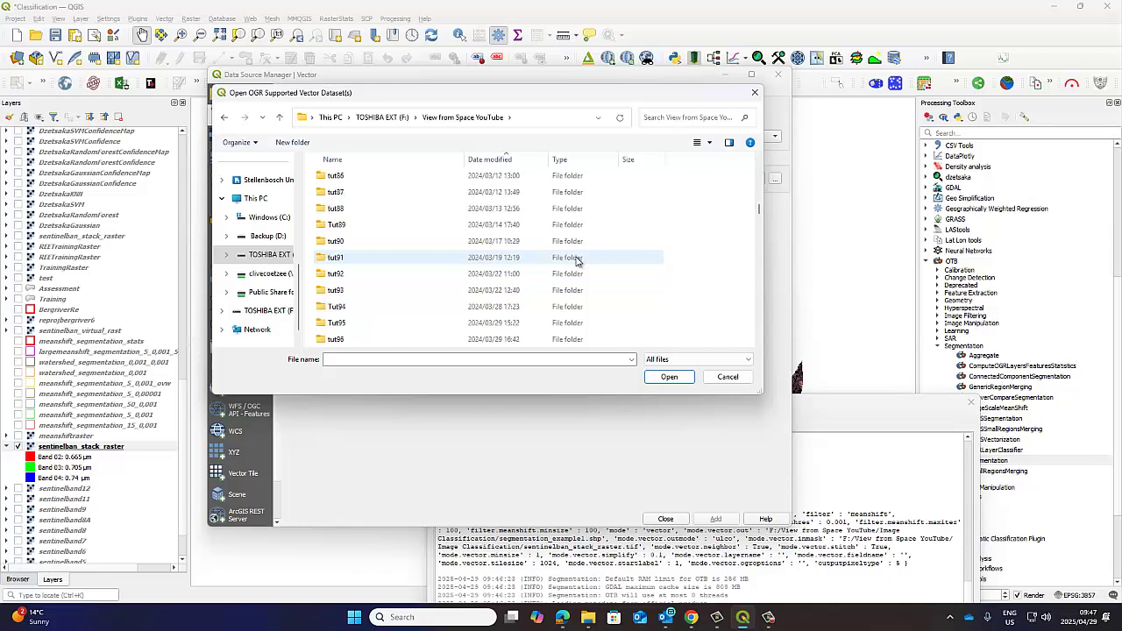
{"action": "scroll", "coordinate": [577, 259], "scroll_direction": "down", "scroll_amount": 10}
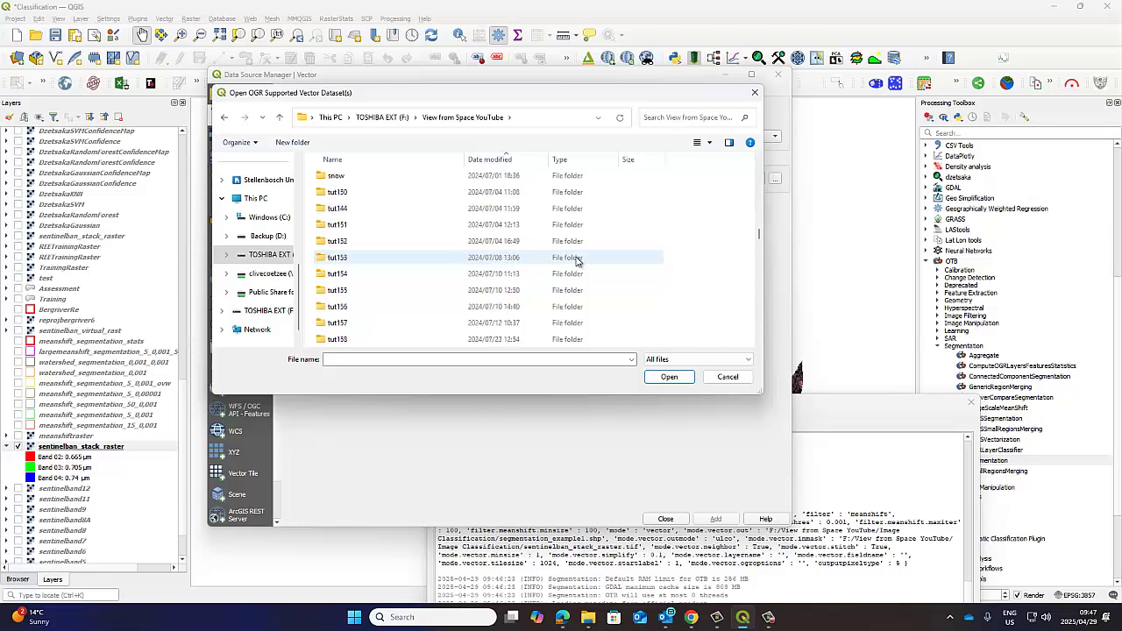
{"action": "scroll", "coordinate": [577, 259], "scroll_direction": "down", "scroll_amount": 10}
{"action": "scroll", "coordinate": [577, 259], "scroll_direction": "down", "scroll_amount": 5}
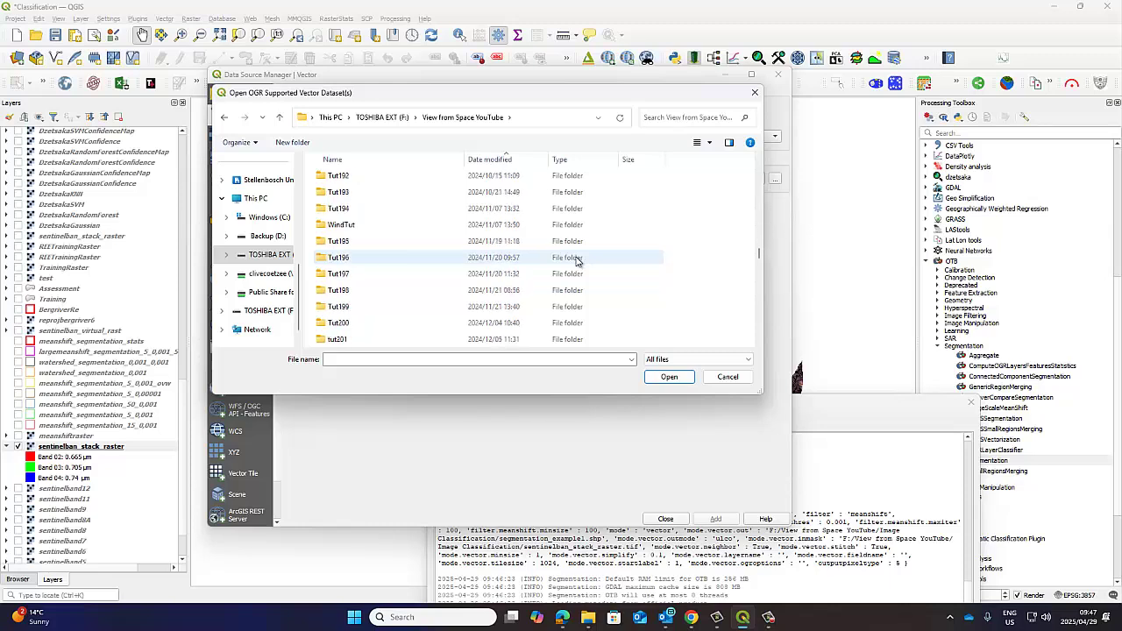
{"action": "left_click", "coordinate": [389, 311]}
{"action": "double_click", "coordinate": [389, 311]}
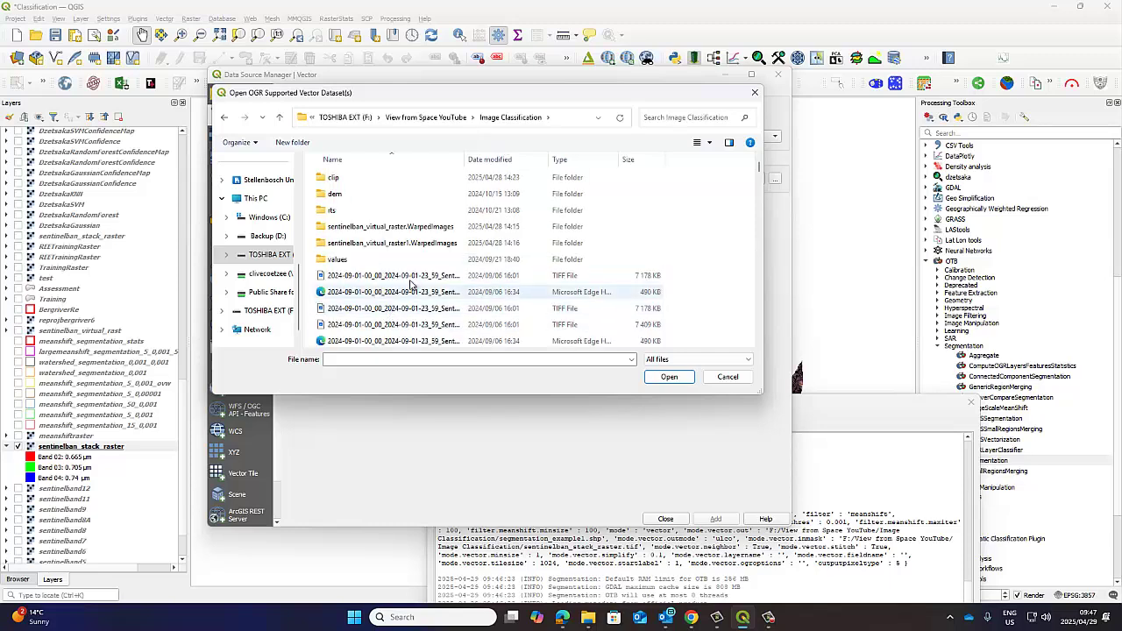
Step: Sort the Image Classification folder by date modified and choose segmentation_example1.shp as the vector dataset
{"action": "right_click", "coordinate": [710, 208]}
{"action": "mouse_move", "coordinate": [751, 232]}
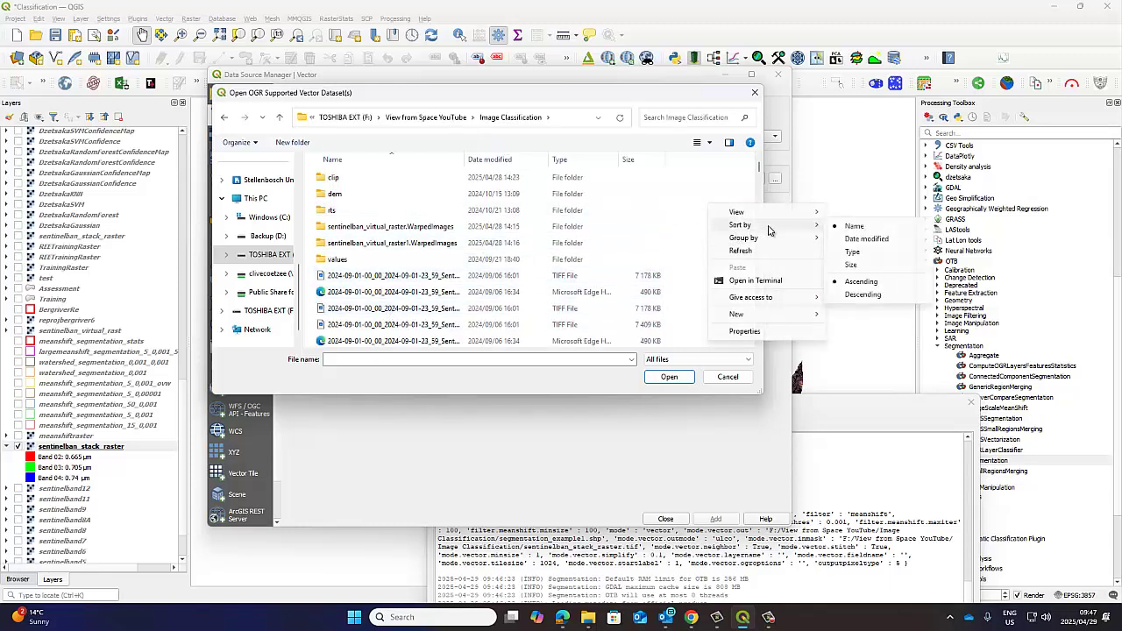
{"action": "left_click", "coordinate": [867, 239]}
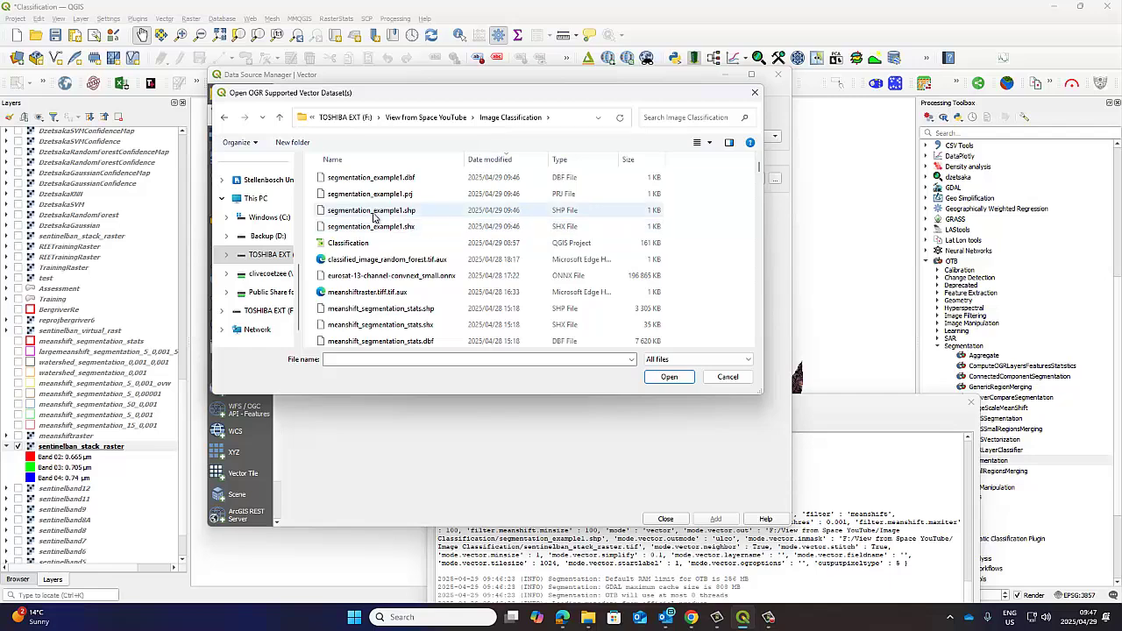
{"action": "left_click", "coordinate": [386, 211]}
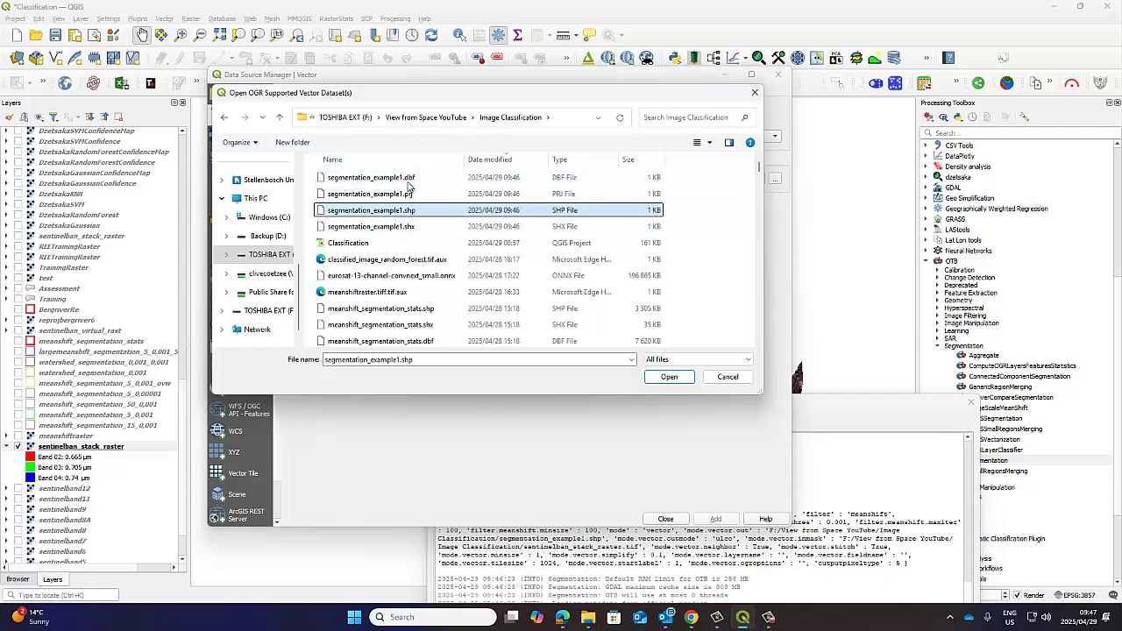
{"action": "left_click", "coordinate": [678, 382]}
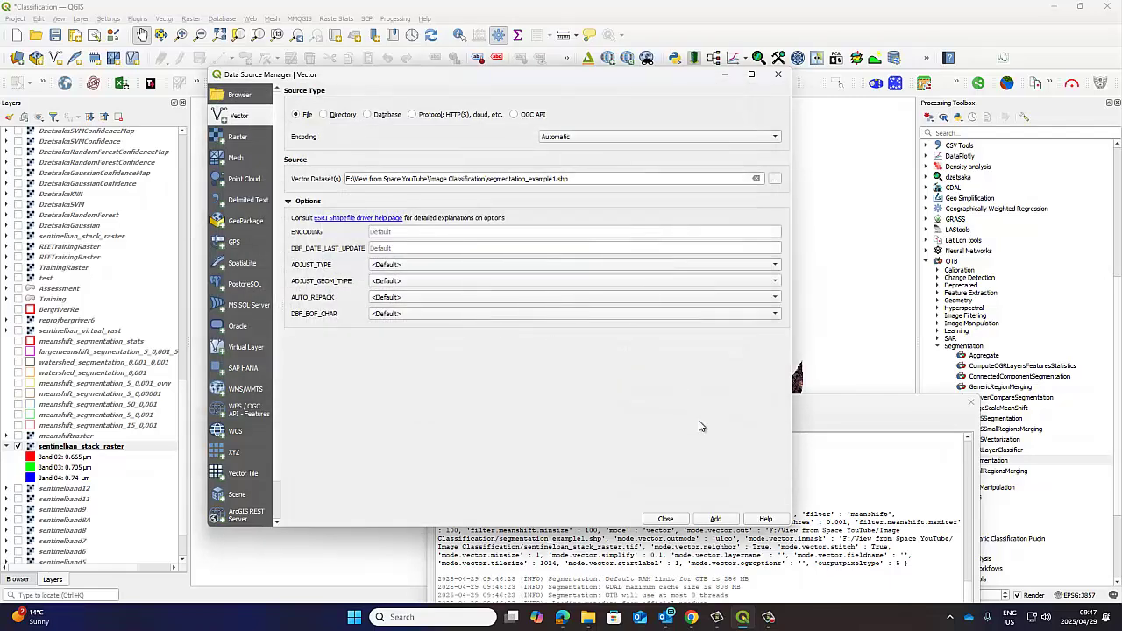
Step: Add the chosen dataset to the map, close the data source dialog, and view the Python error's stack trace
{"action": "left_click", "coordinate": [666, 519]}
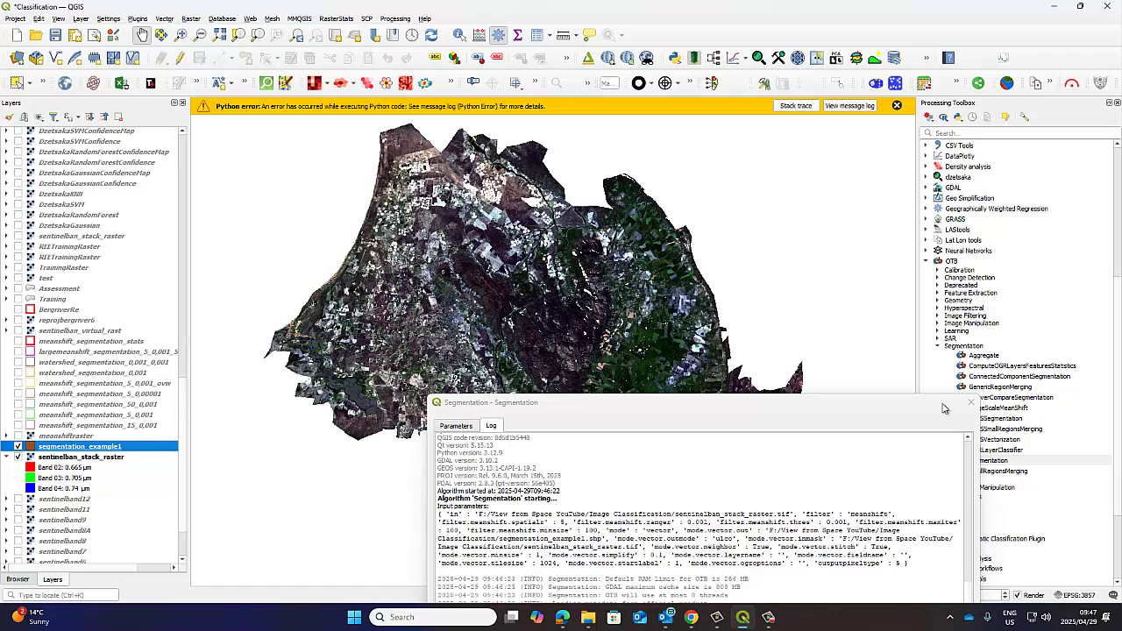
{"action": "left_click", "coordinate": [797, 107]}
{"action": "left_click", "coordinate": [758, 74]}
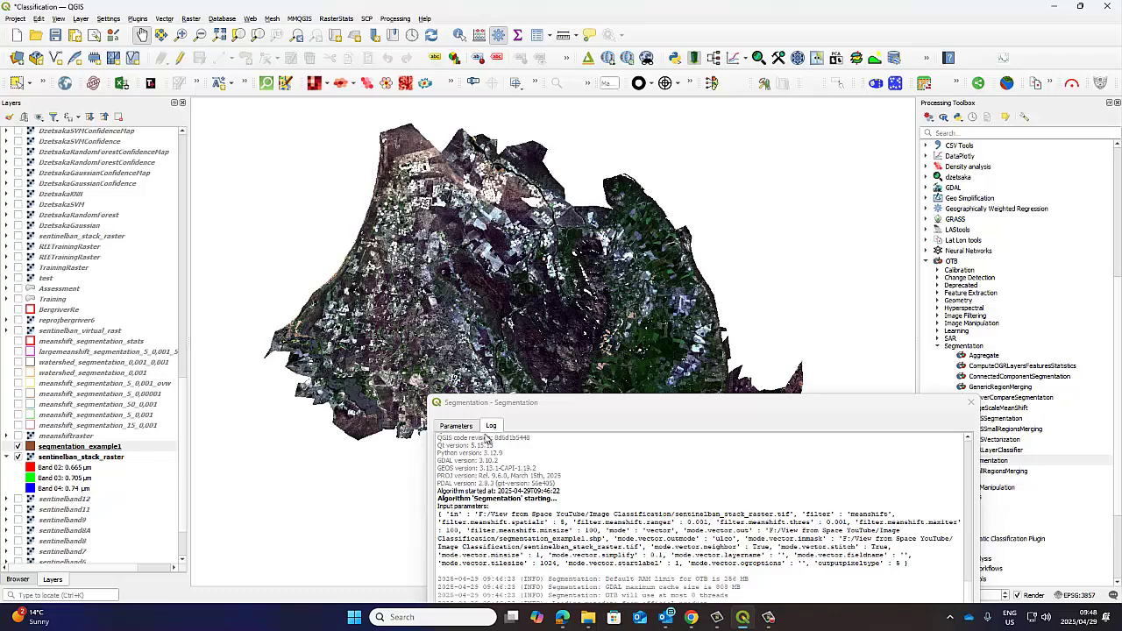
Step: Return to the Segmentation tool's parameters and set the range radius to 1
{"action": "left_click_drag", "start_coordinate": [531, 411], "coordinate": [419, 171]}
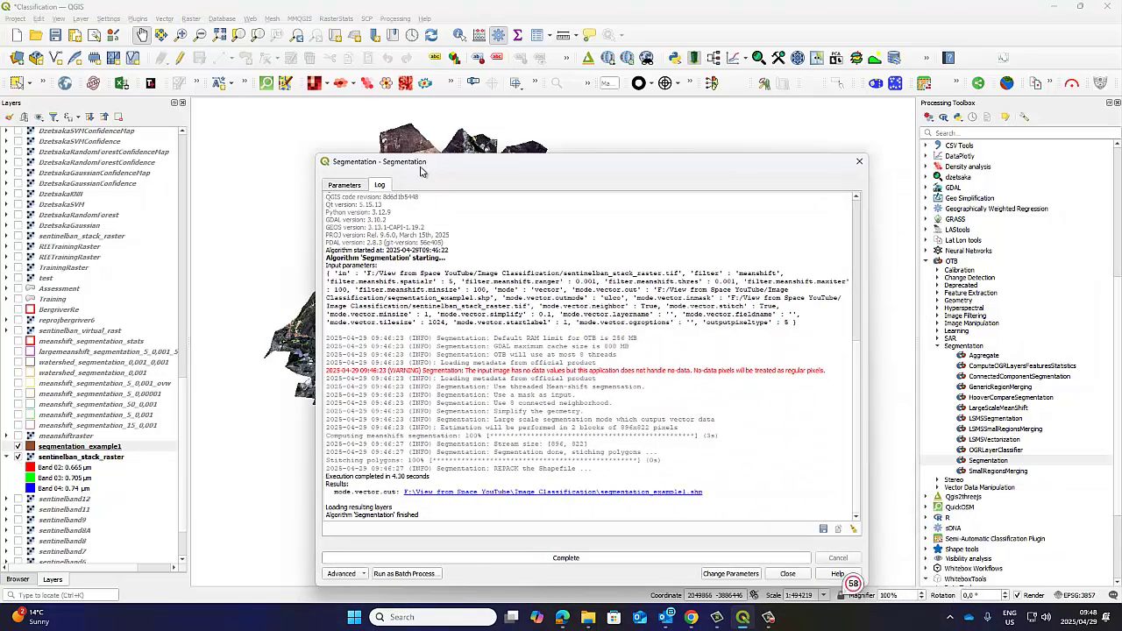
{"action": "left_click", "coordinate": [344, 185]}
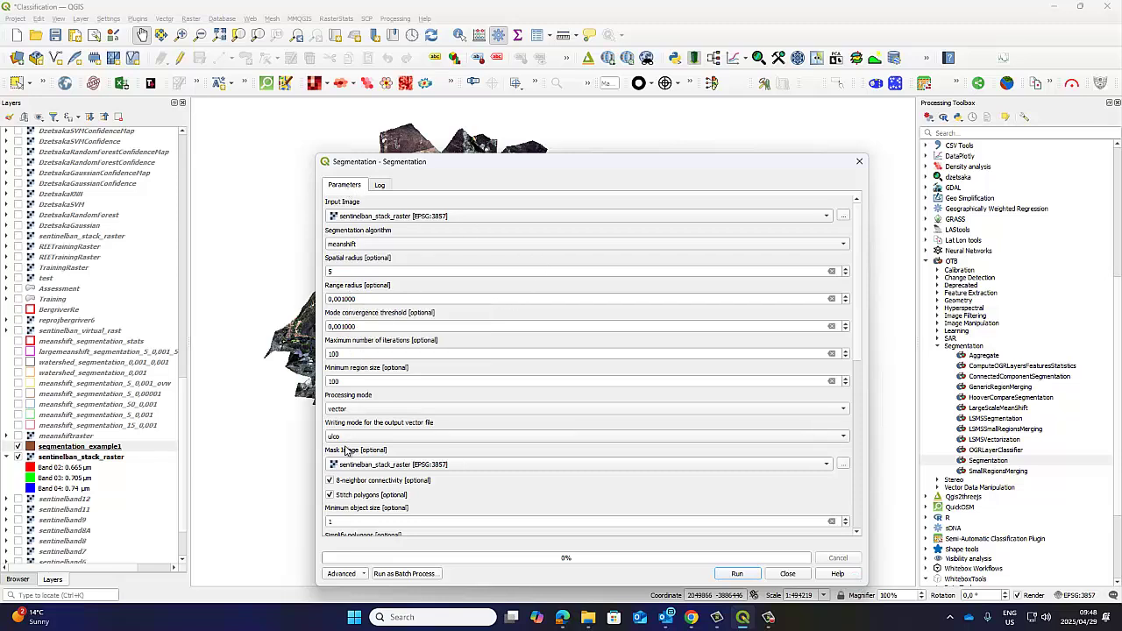
{"action": "left_click_drag", "start_coordinate": [363, 299], "coordinate": [309, 297]}
{"action": "type", "text": "1"}
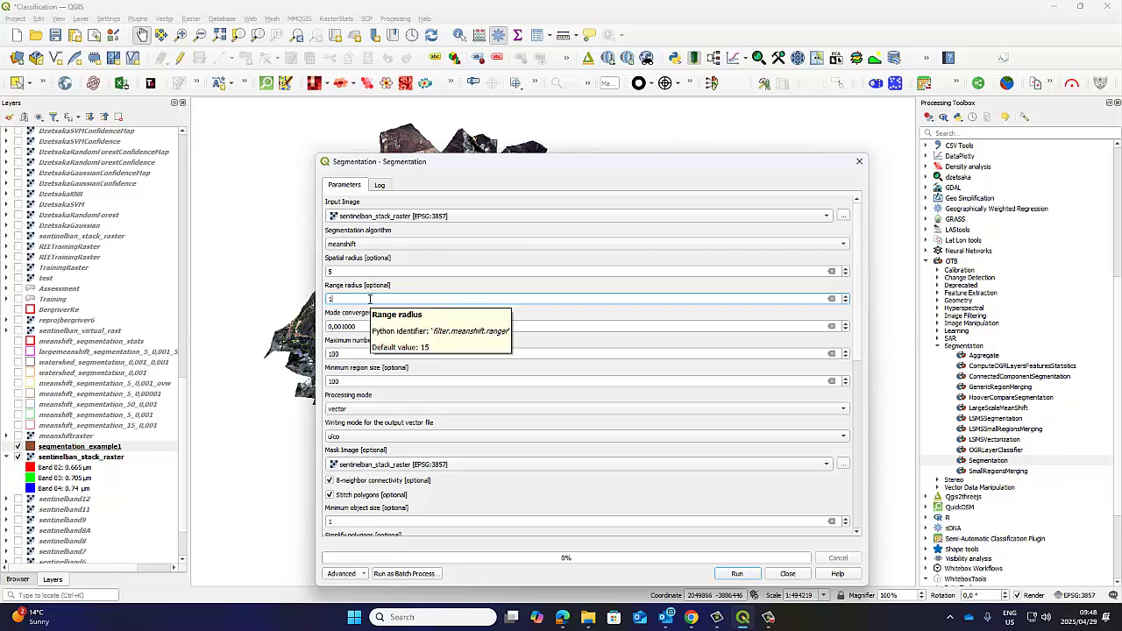
Step: Remove the segmentation_example1 layer from the project
{"action": "left_click", "coordinate": [77, 447]}
{"action": "right_click", "coordinate": [78, 448]}
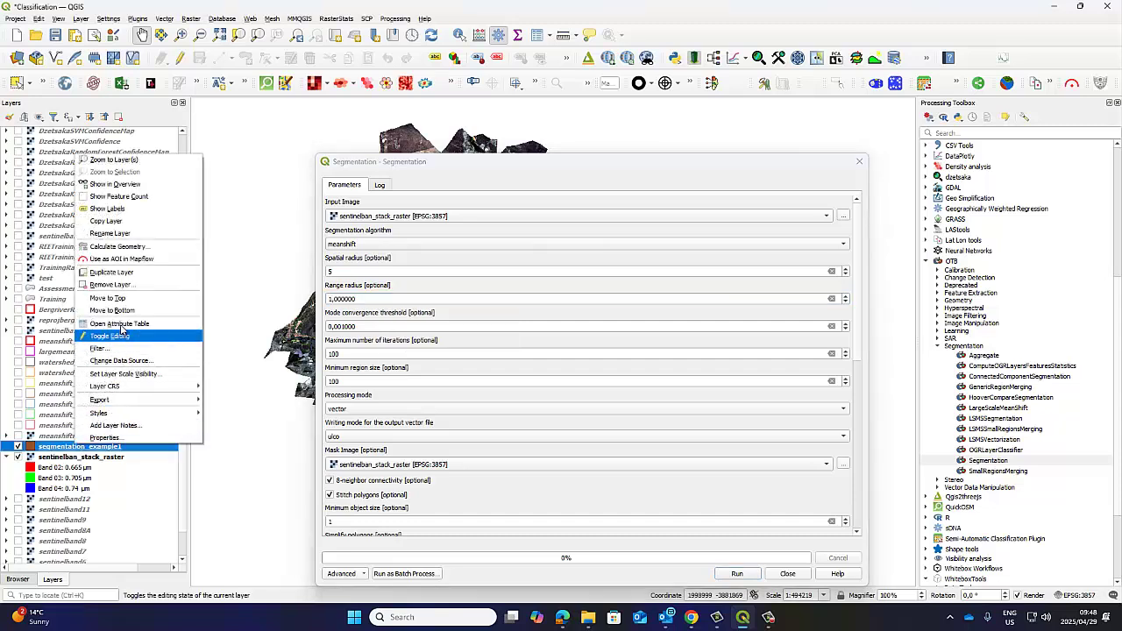
{"action": "key", "text": "Escape"}
{"action": "key", "text": "ctrl+d"}
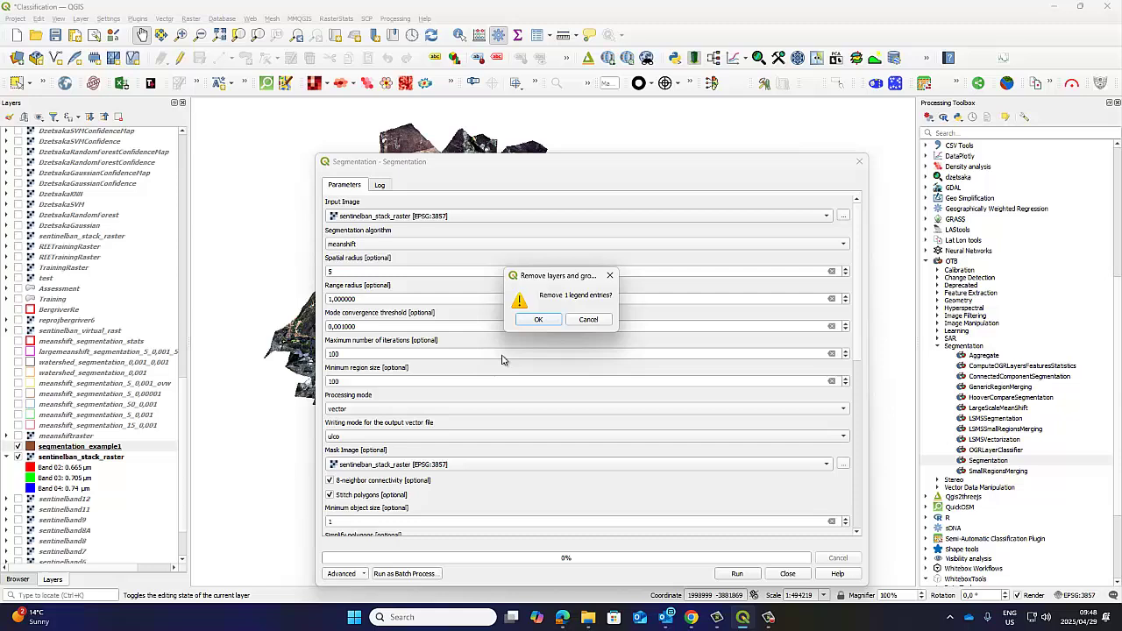
{"action": "left_click", "coordinate": [539, 321]}
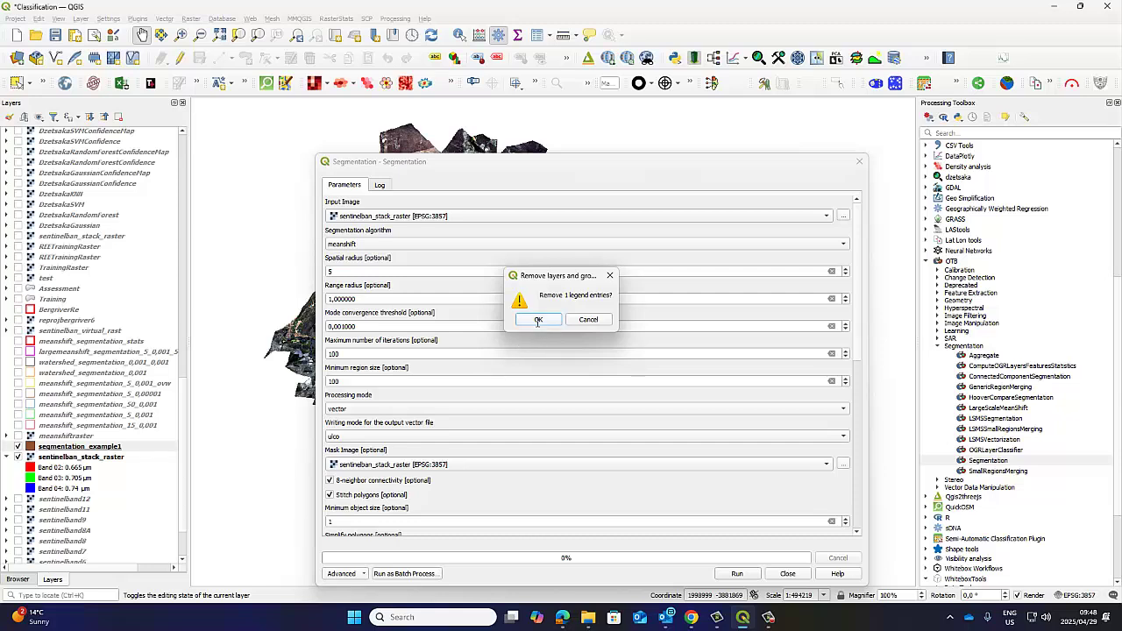
Step: Rename the output vector file to segmentation_example2.shp in the same folder and run the meanshift segmentation
{"action": "left_click", "coordinate": [338, 272]}
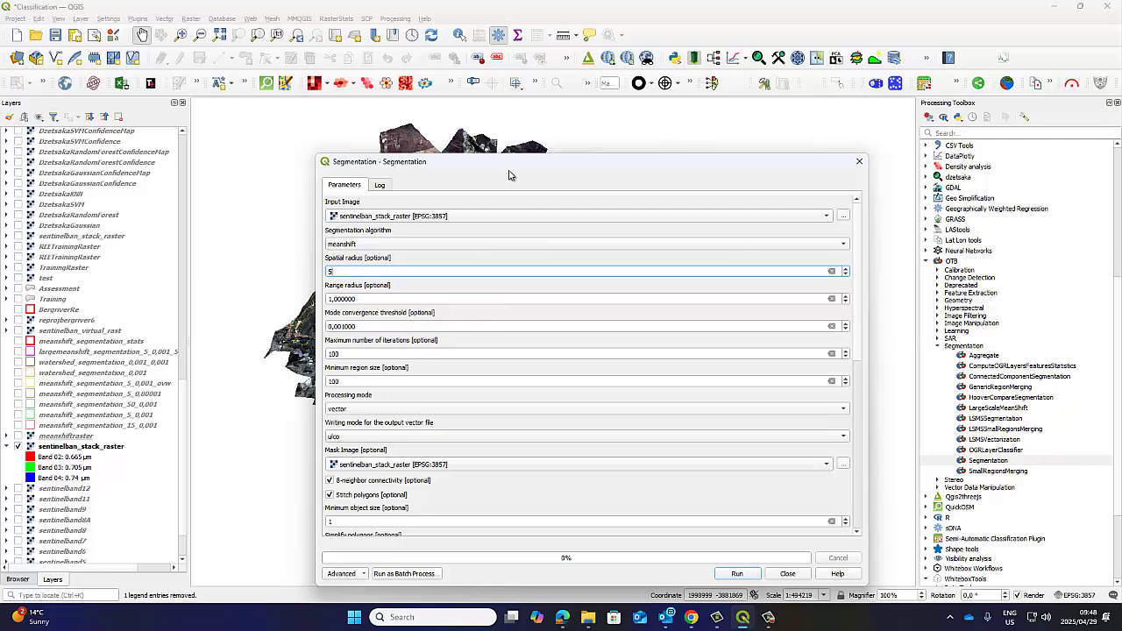
{"action": "left_click_drag", "start_coordinate": [506, 166], "coordinate": [511, 109]}
{"action": "left_click_drag", "start_coordinate": [859, 270], "coordinate": [847, 443]}
{"action": "left_click", "coordinate": [535, 439]}
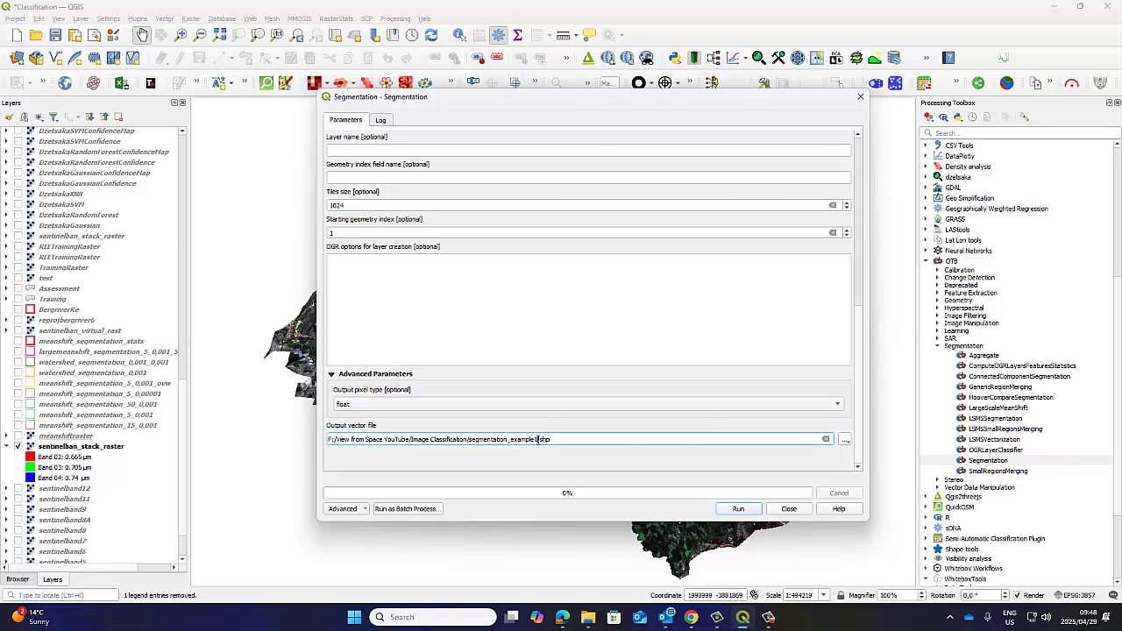
{"action": "key", "text": "BackSpace"}
{"action": "type", "text": "2"}
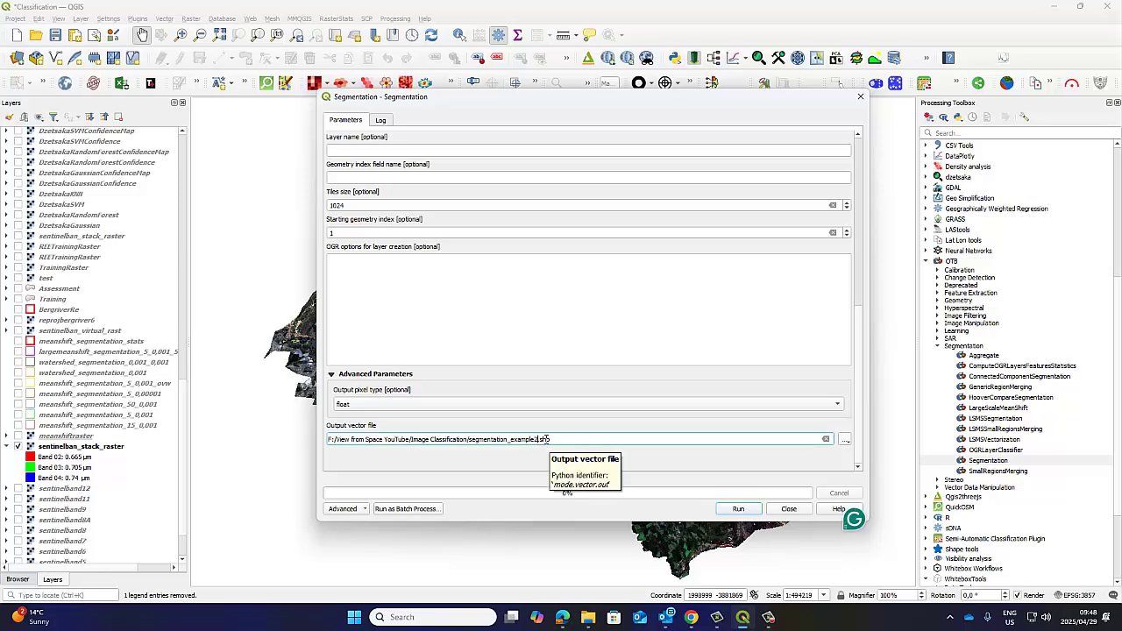
{"action": "left_click_drag", "start_coordinate": [858, 345], "coordinate": [862, 250]}
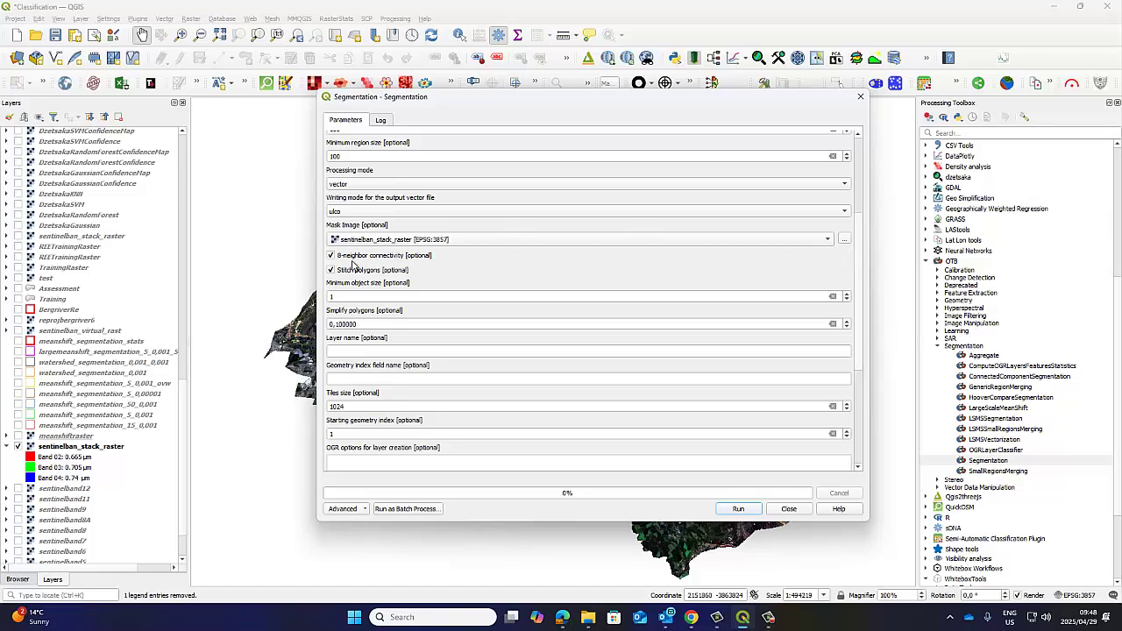
{"action": "left_click", "coordinate": [739, 510]}
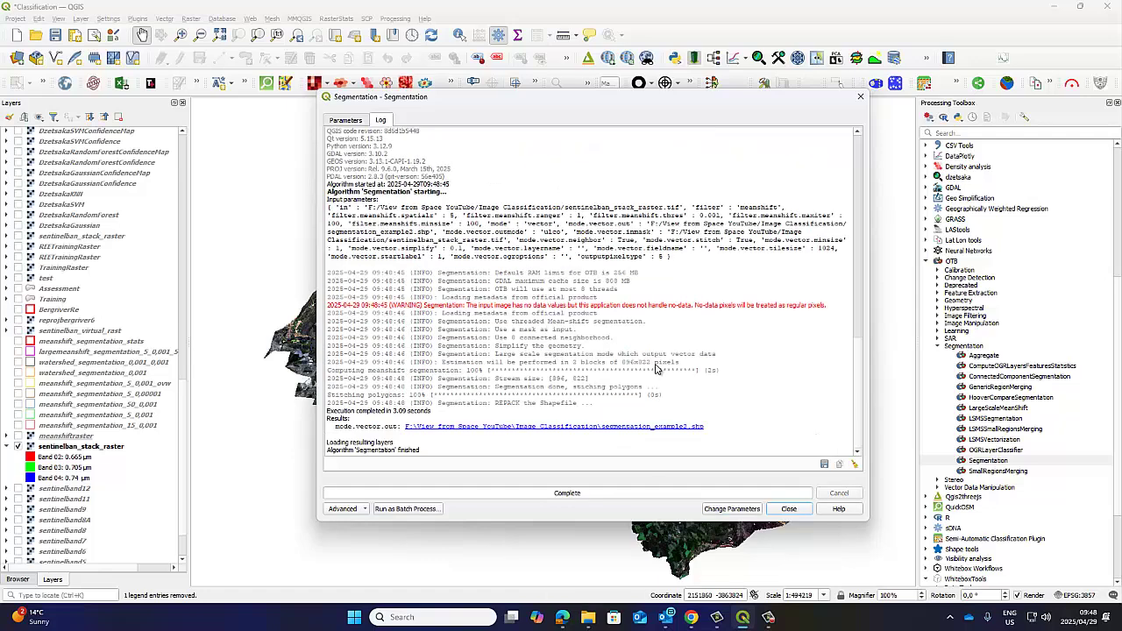
Step: Add segmentation_example2.shp from the Image Classification folder to the map as a vector layer
{"action": "left_click", "coordinate": [81, 19]}
{"action": "mouse_move", "coordinate": [101, 55]}
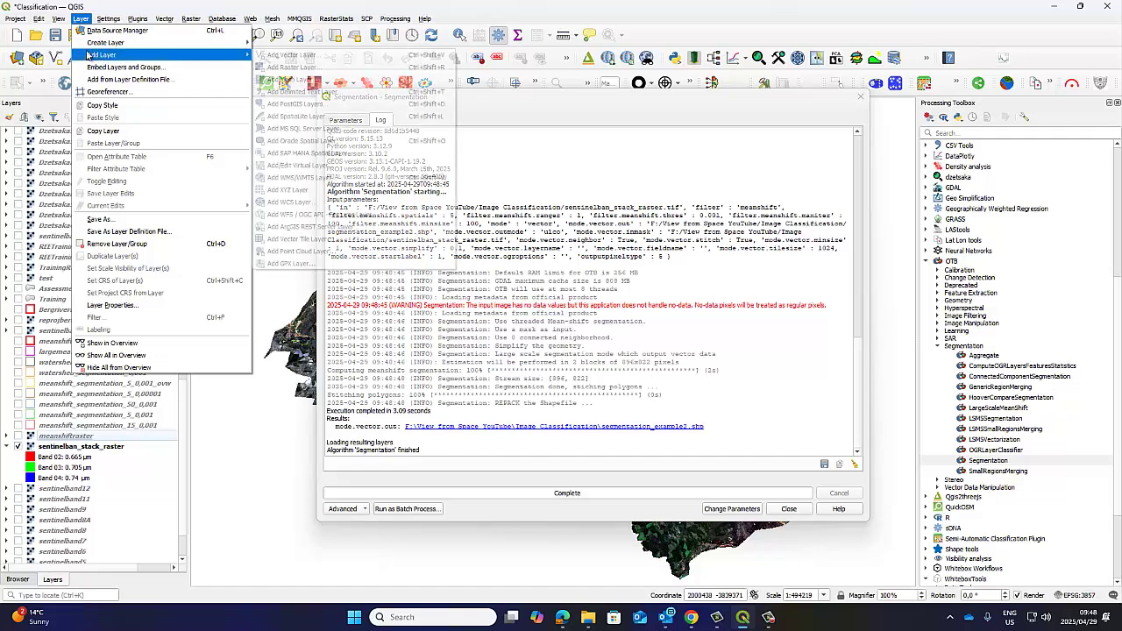
{"action": "left_click", "coordinate": [290, 55]}
{"action": "left_click", "coordinate": [561, 179]}
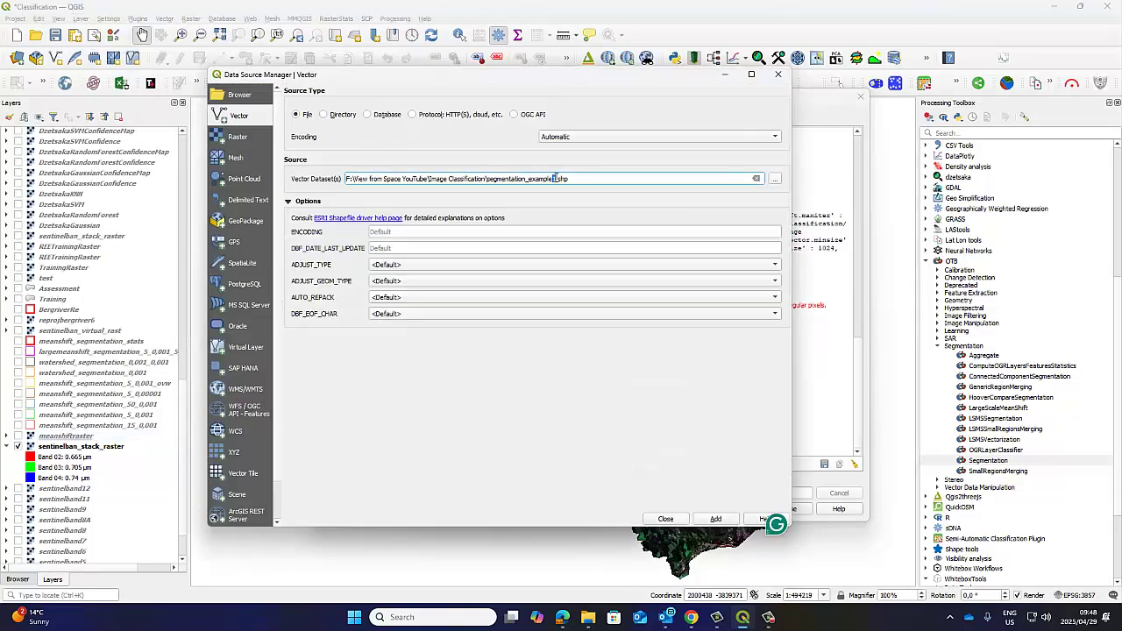
{"action": "key", "text": "BackSpace"}
{"action": "type", "text": "2"}
{"action": "left_click", "coordinate": [714, 520]}
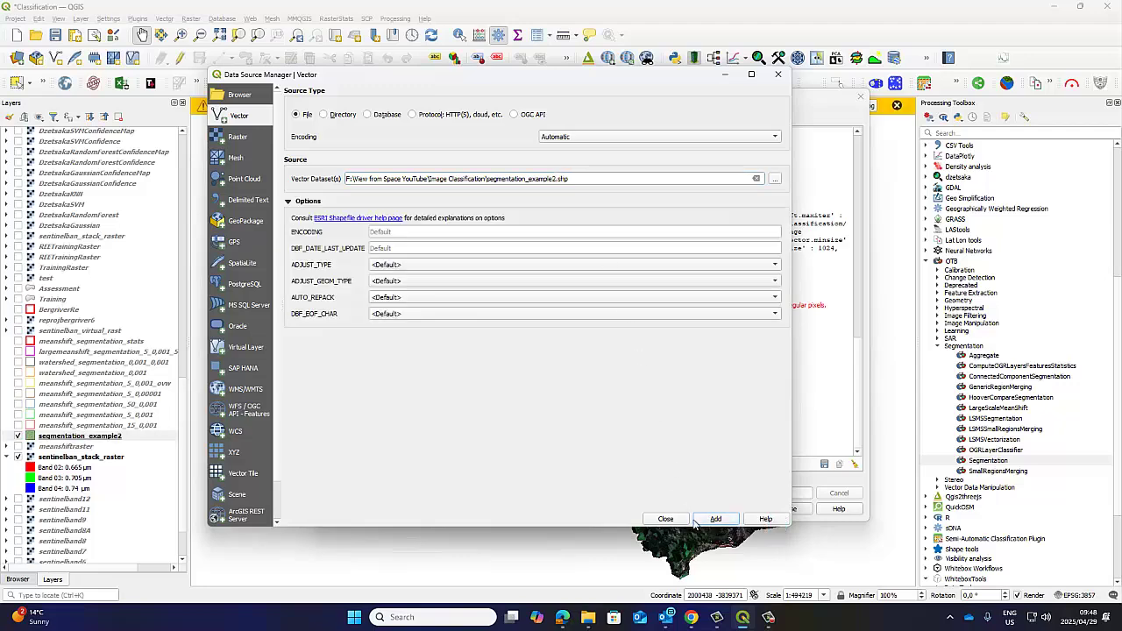
{"action": "left_click", "coordinate": [668, 520]}
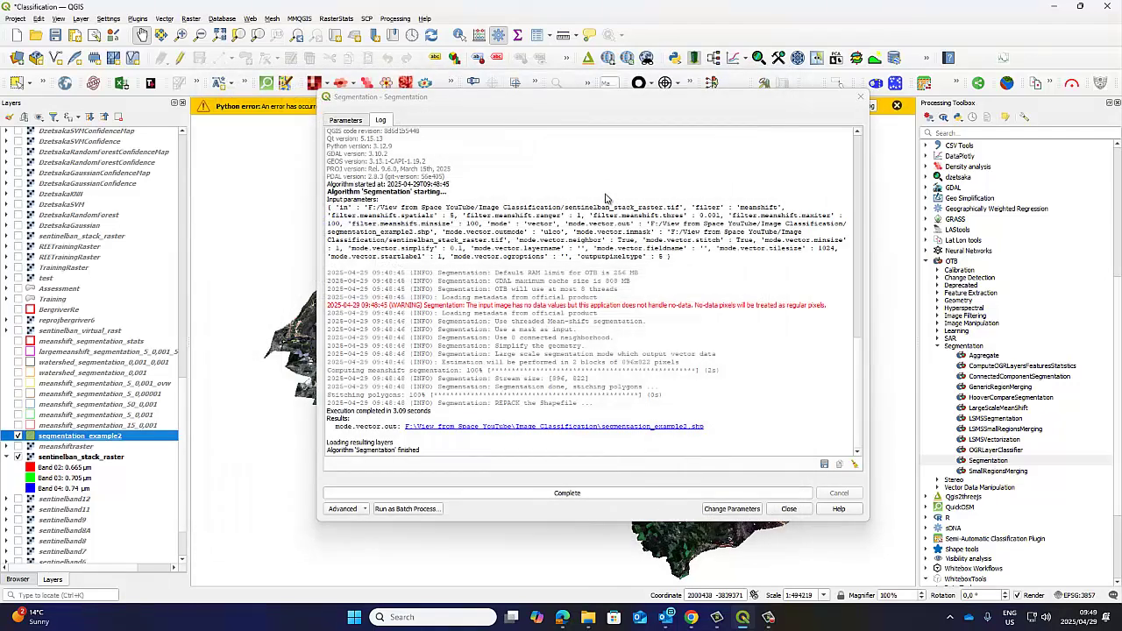
Step: Move the Segmentation dialog clear of the map and toggle the segmentation_example2 layer's visibility to inspect it
{"action": "left_click_drag", "start_coordinate": [719, 105], "coordinate": [763, 549]}
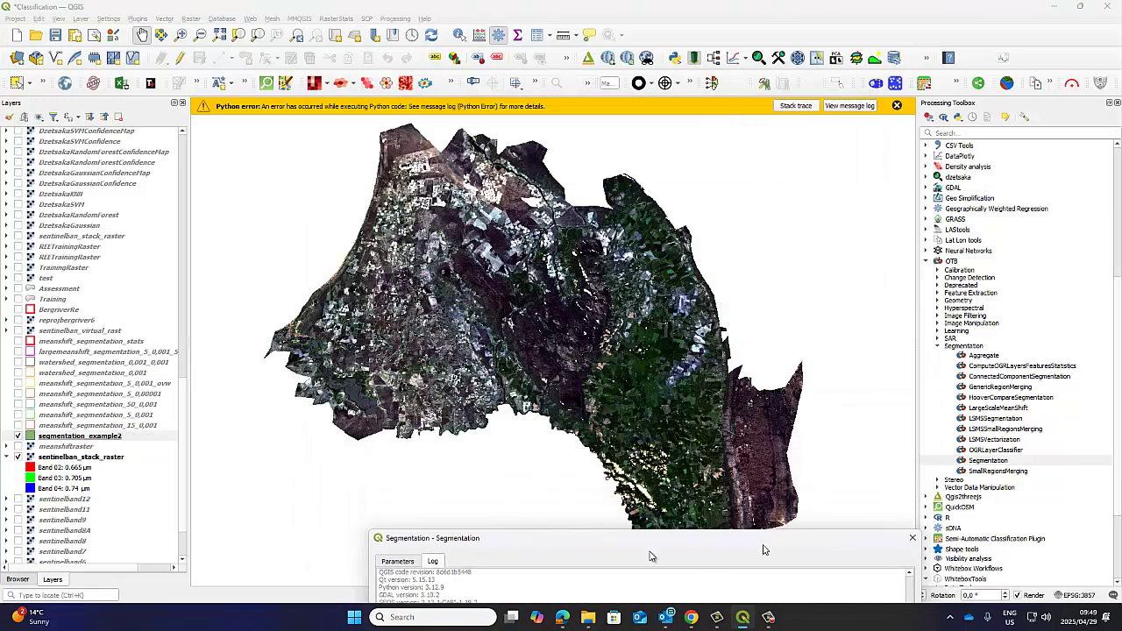
{"action": "left_click_drag", "start_coordinate": [650, 557], "coordinate": [644, 559]}
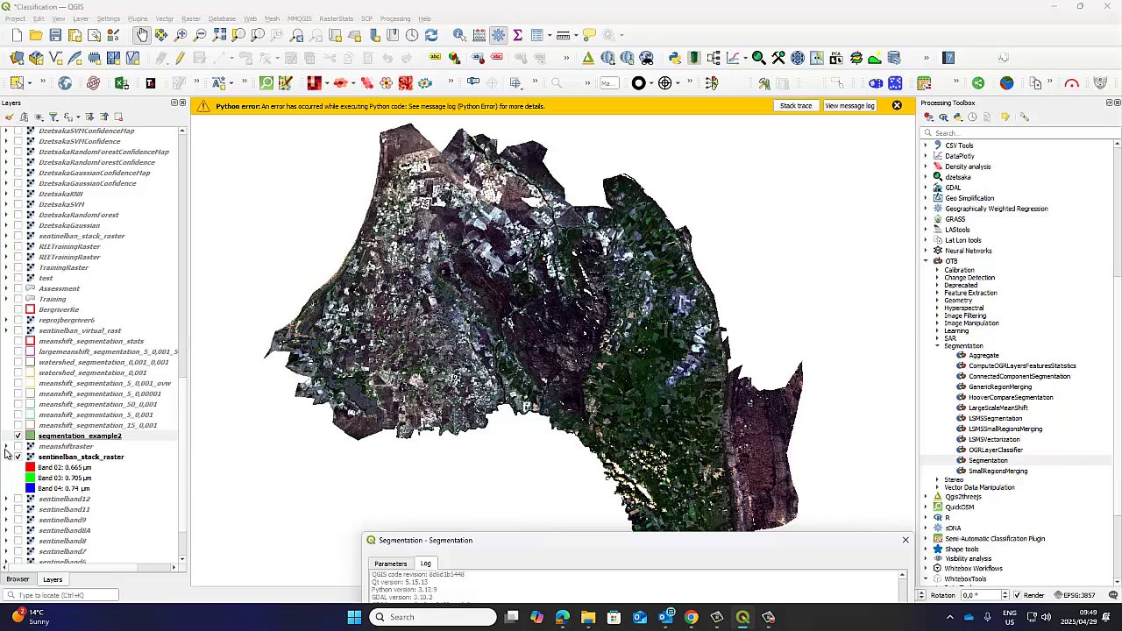
{"action": "left_click", "coordinate": [17, 439]}
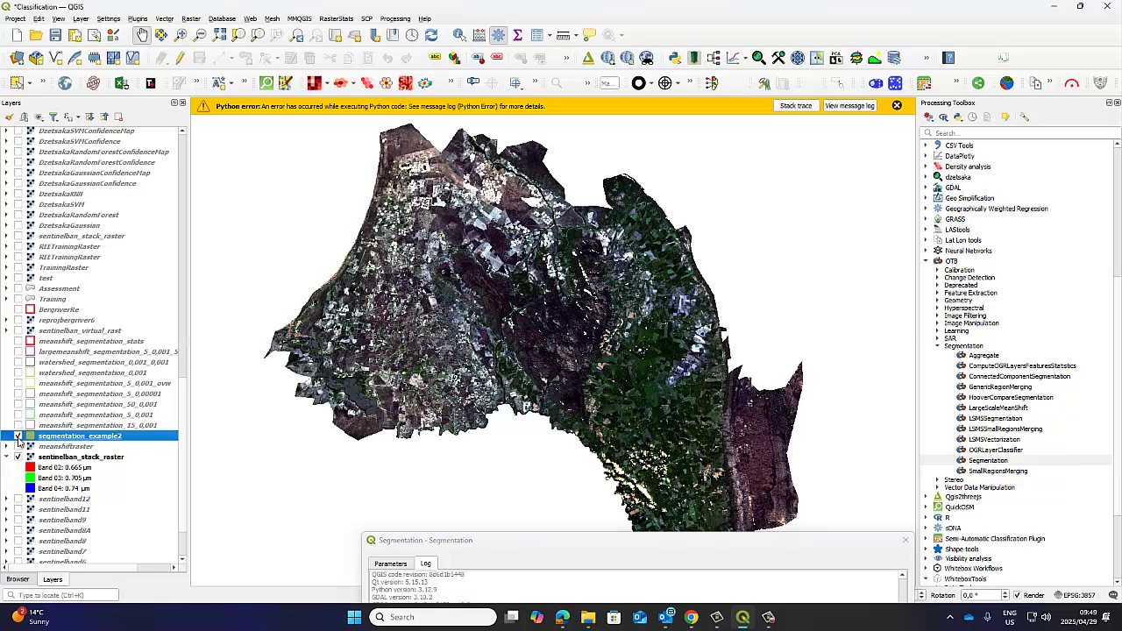
Step: Hide the sentinelban_stack_raster layer, toggle segmentation_example2's visibility, and examine its attribute table for features
{"action": "left_click", "coordinate": [17, 457]}
{"action": "left_click", "coordinate": [19, 436]}
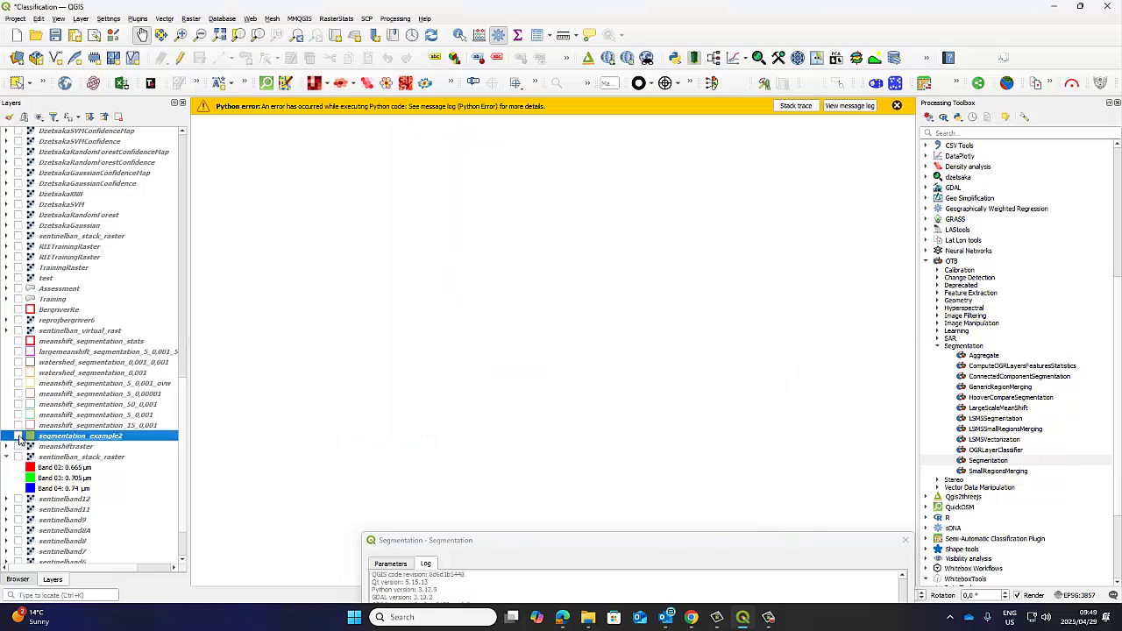
{"action": "left_click", "coordinate": [19, 437]}
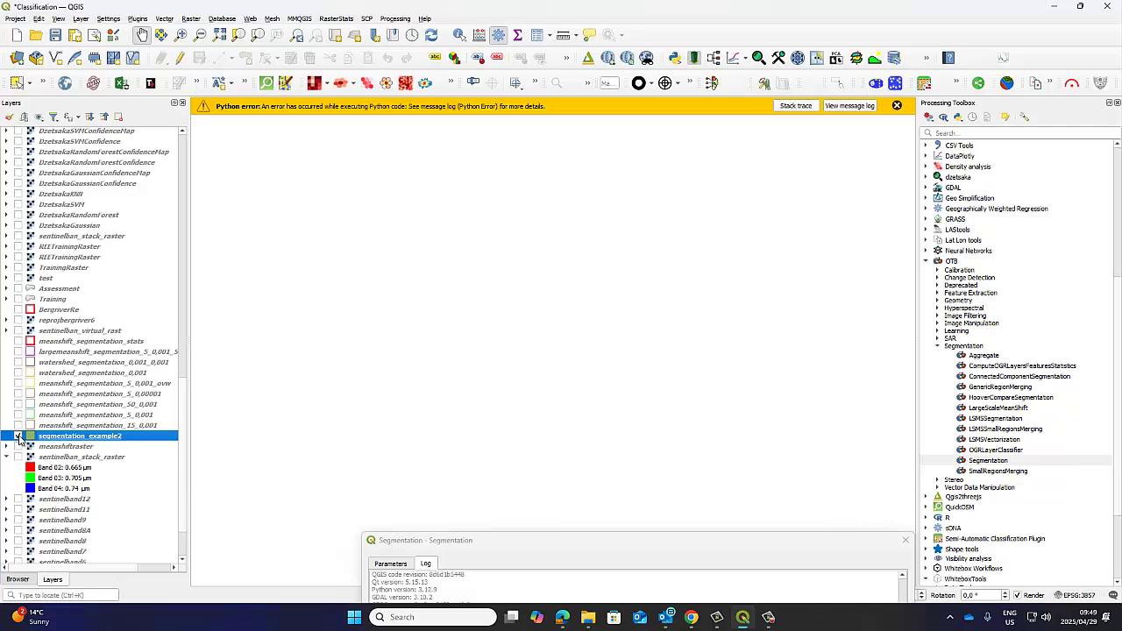
{"action": "right_click", "coordinate": [68, 445]}
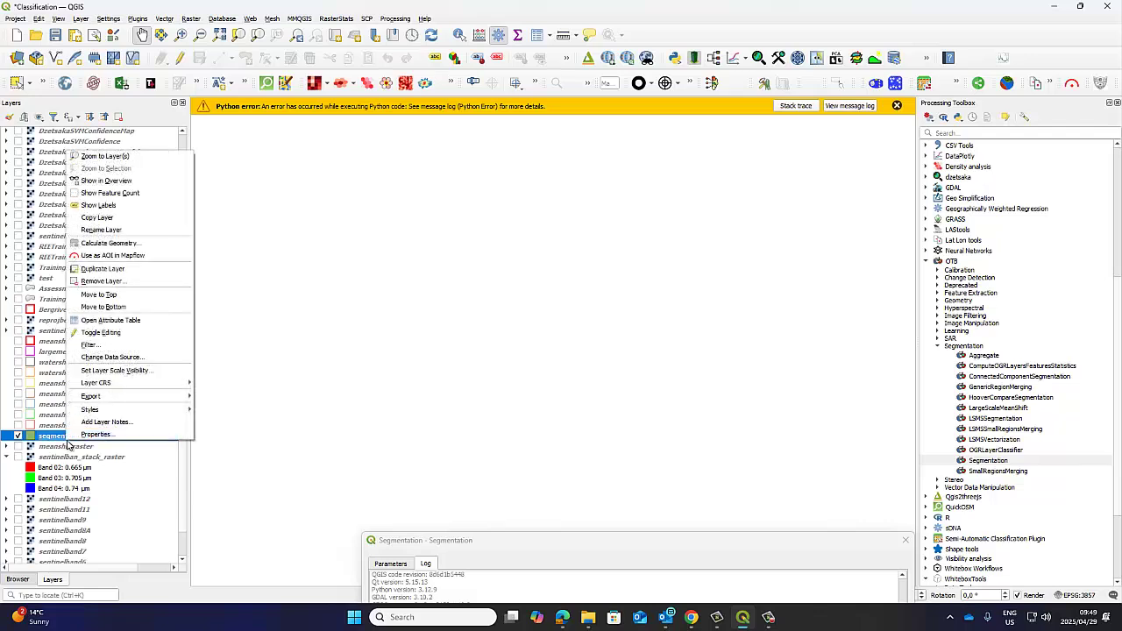
{"action": "left_click", "coordinate": [97, 321]}
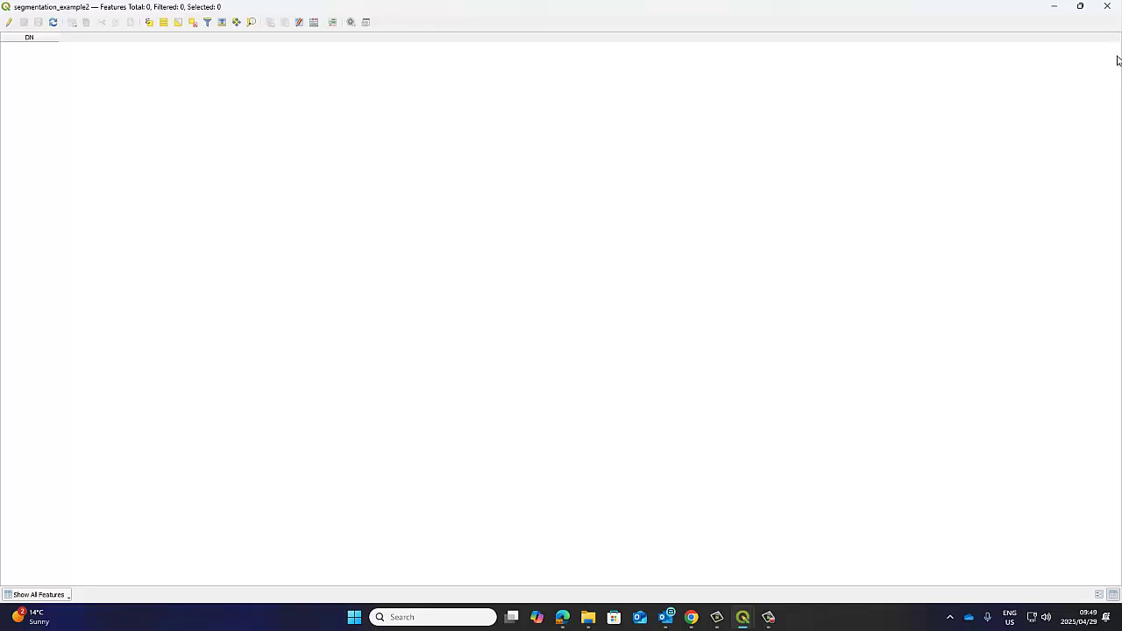
{"action": "left_click", "coordinate": [1108, 6]}
Step: Remove the segmentation_example2 layer from the project
{"action": "left_click", "coordinate": [16, 433]}
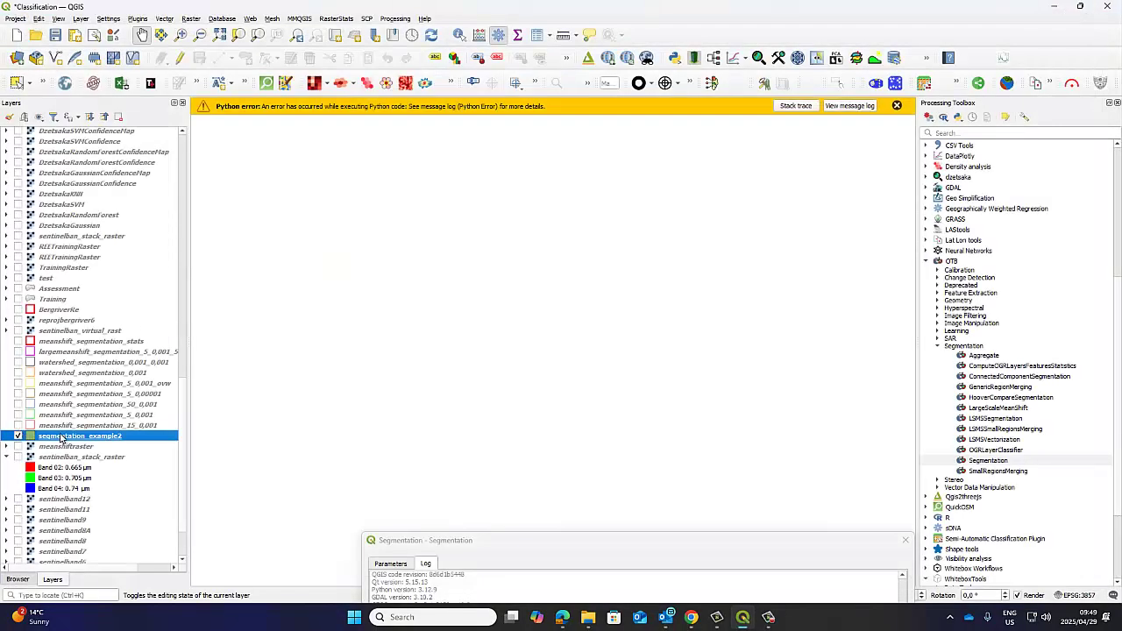
{"action": "right_click", "coordinate": [61, 435]}
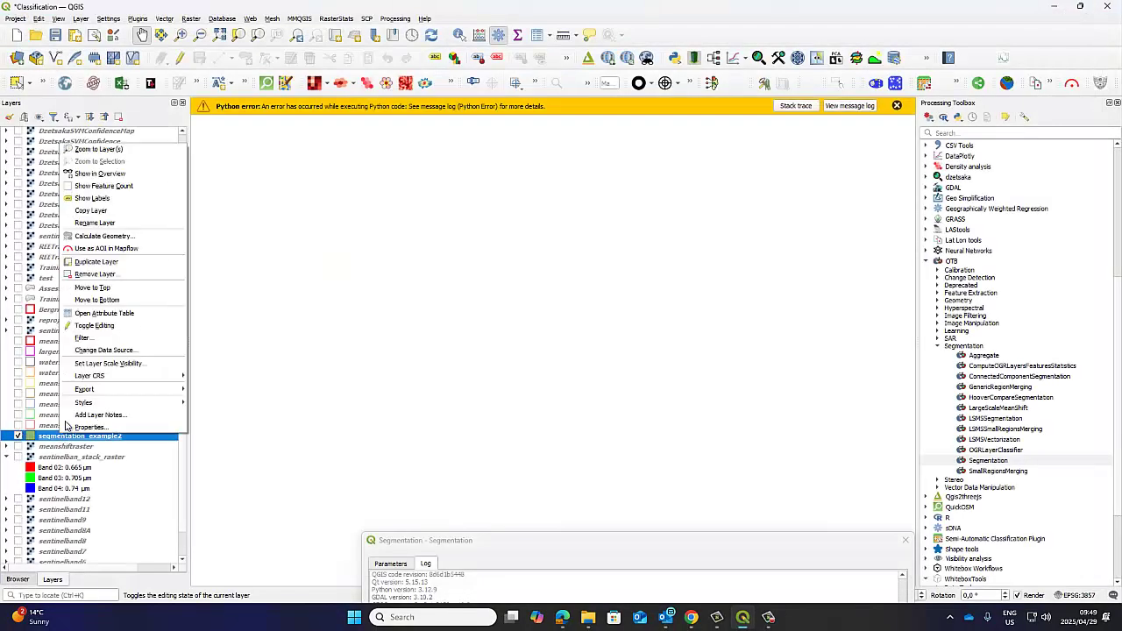
{"action": "left_click", "coordinate": [98, 275]}
{"action": "left_click", "coordinate": [533, 321]}
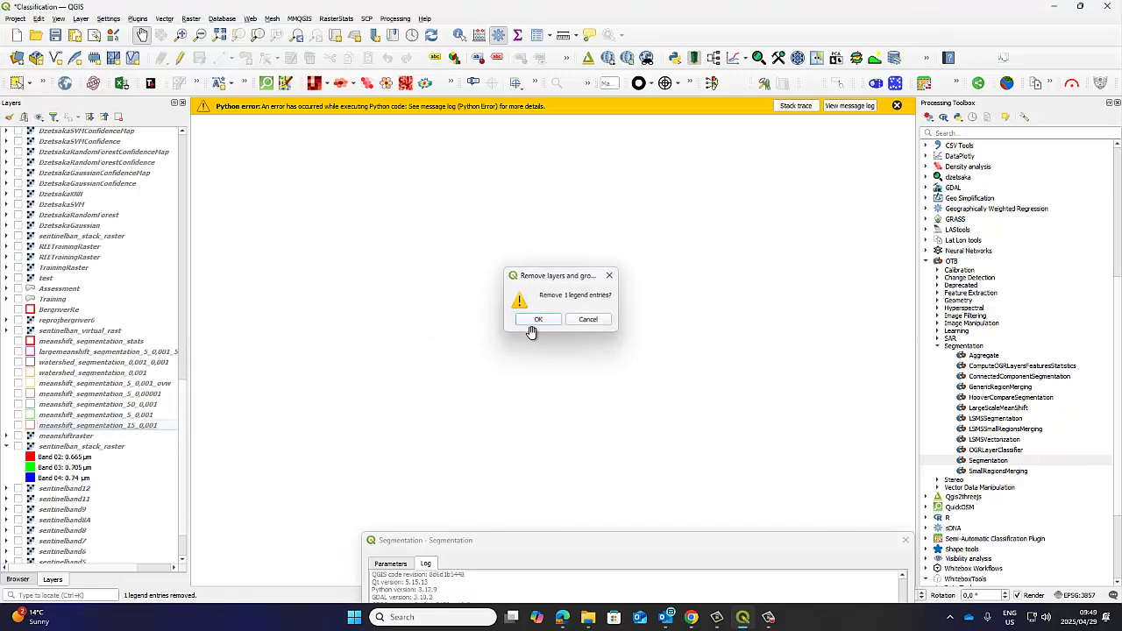
Step: In the Segmentation parameters, disable 8-neighbor connectivity, set the range radius to 0,001 and the mode convergence threshold to 0,01
{"action": "left_click", "coordinate": [569, 555]}
{"action": "left_click_drag", "start_coordinate": [491, 541], "coordinate": [381, 160]}
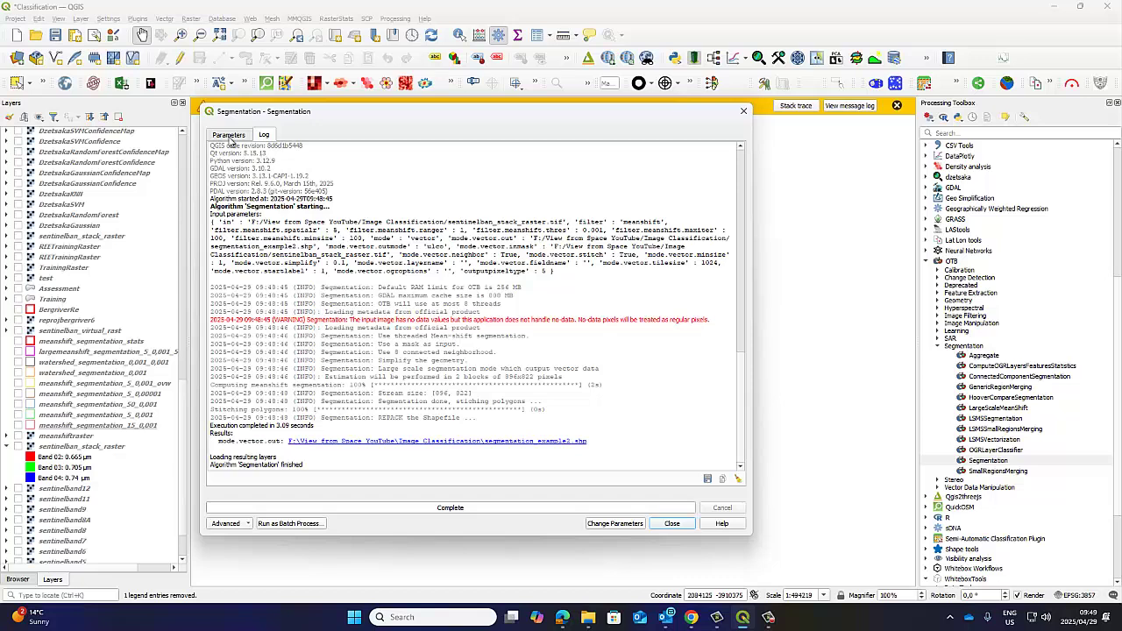
{"action": "left_click", "coordinate": [231, 141]}
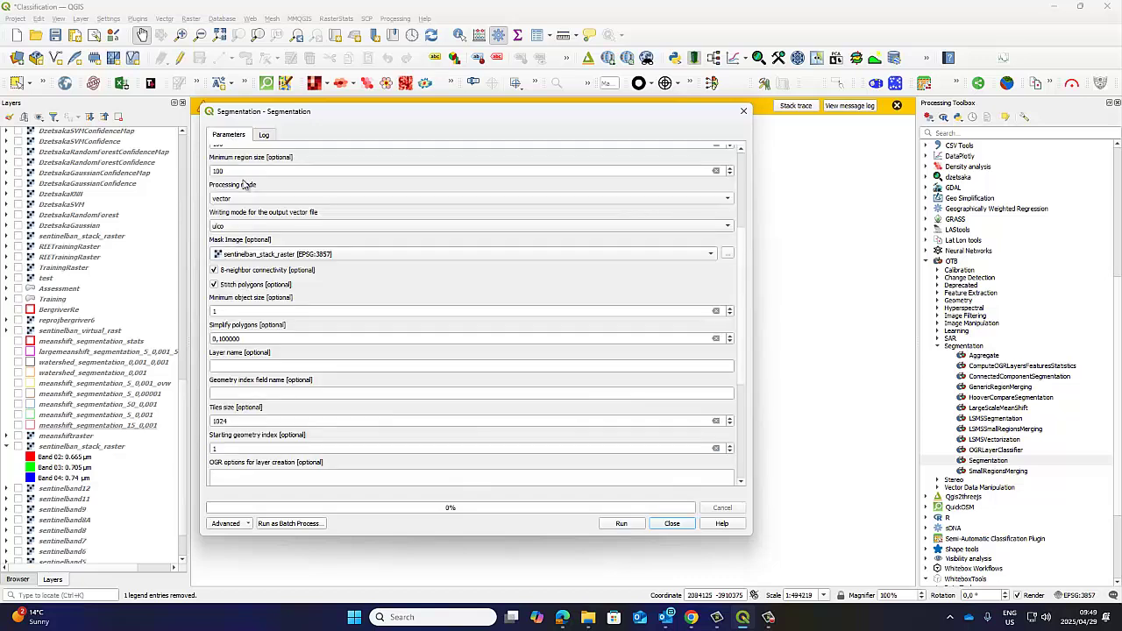
{"action": "left_click", "coordinate": [214, 270]}
{"action": "scroll", "coordinate": [294, 191], "scroll_direction": "up", "scroll_amount": 3}
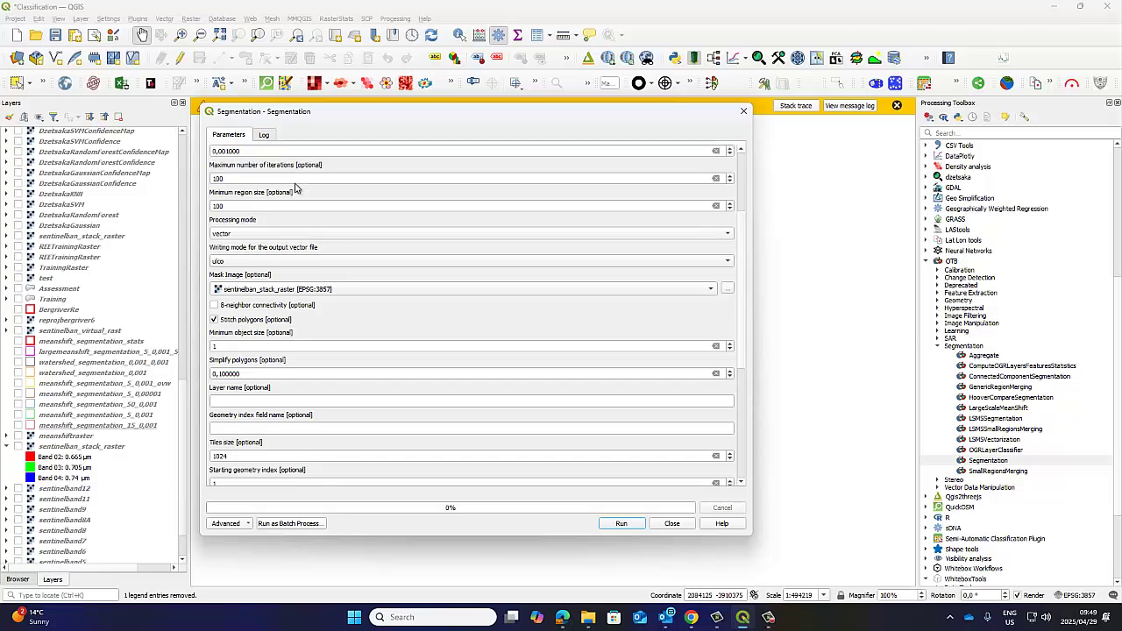
{"action": "left_click", "coordinate": [214, 194]}
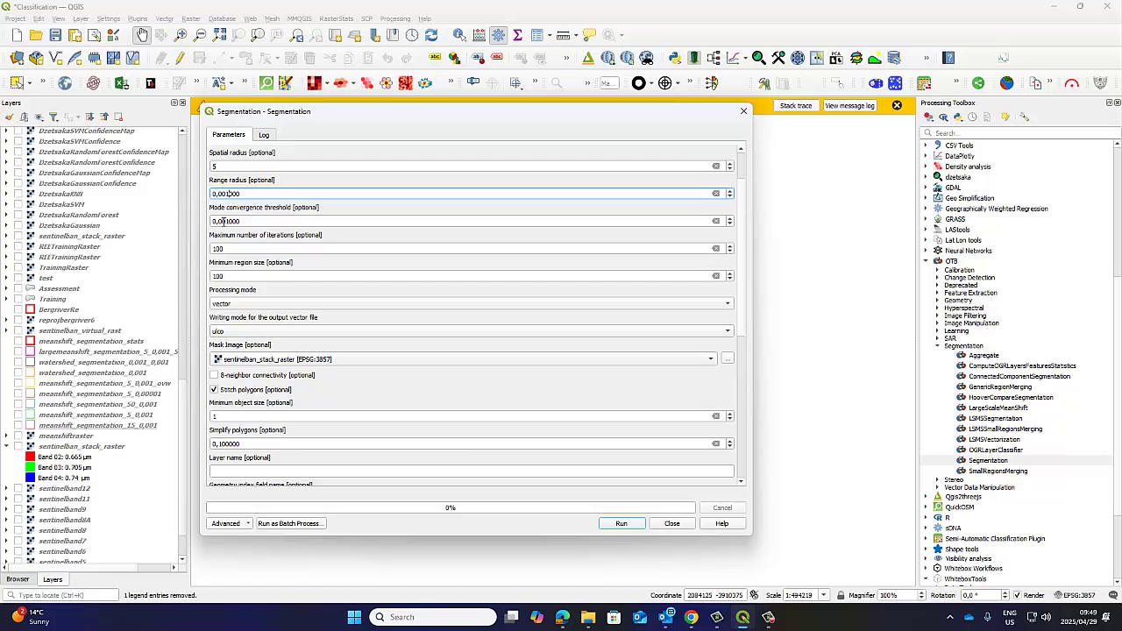
{"action": "left_click", "coordinate": [224, 221]}
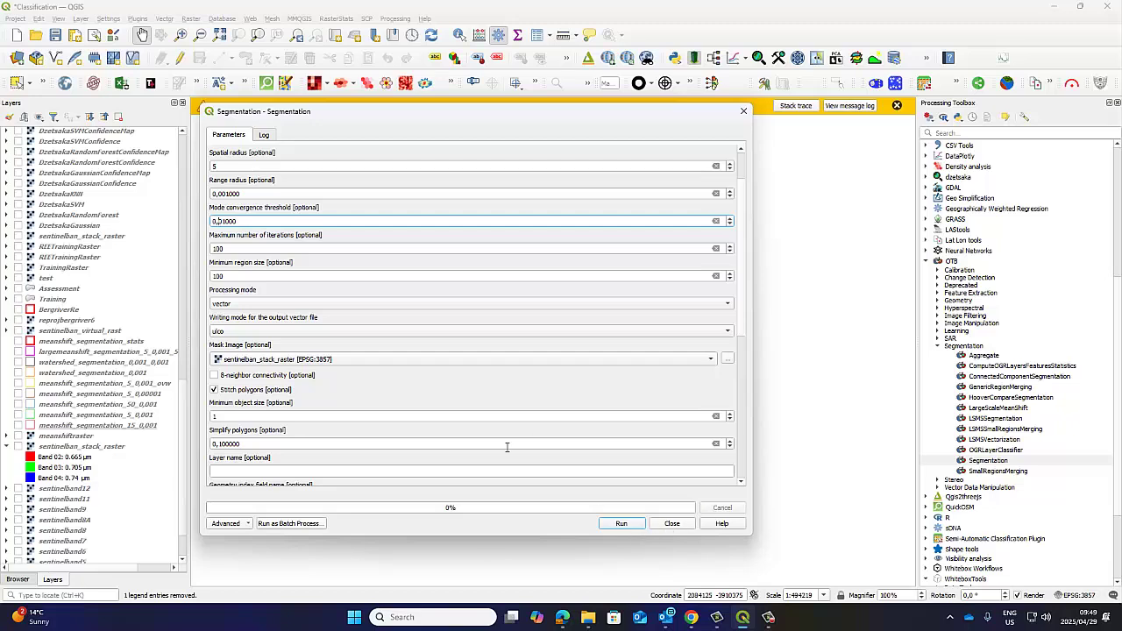
Step: Rename the output vector file to segmentation_example3.shp in the same folder and run the meanshift segmentation
{"action": "left_click_drag", "start_coordinate": [741, 314], "coordinate": [742, 483]}
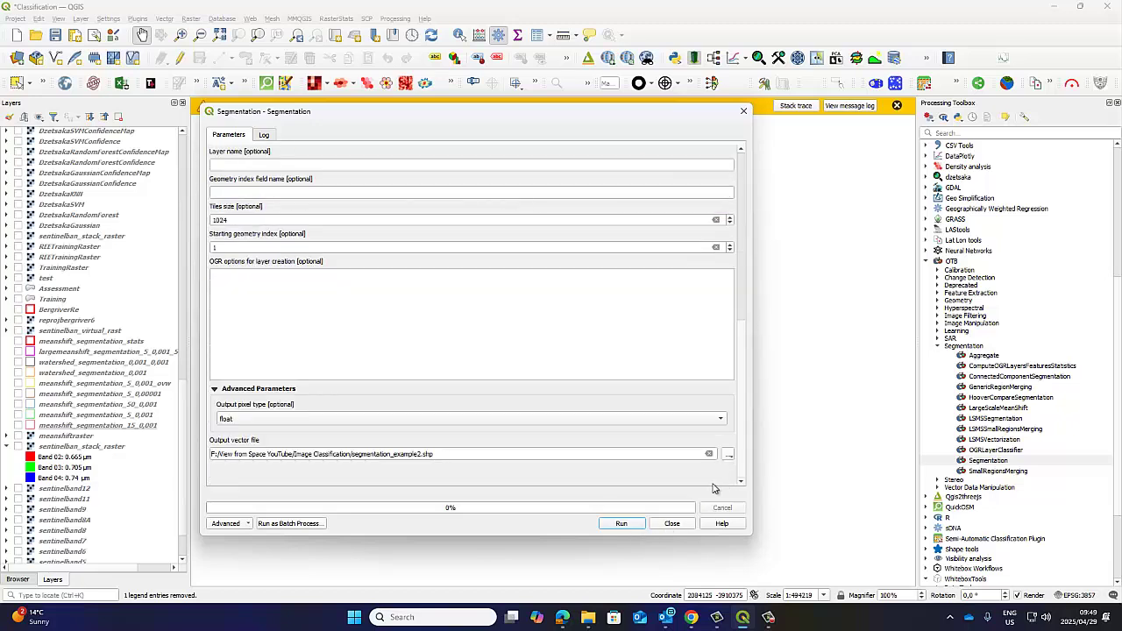
{"action": "left_click", "coordinate": [422, 454]}
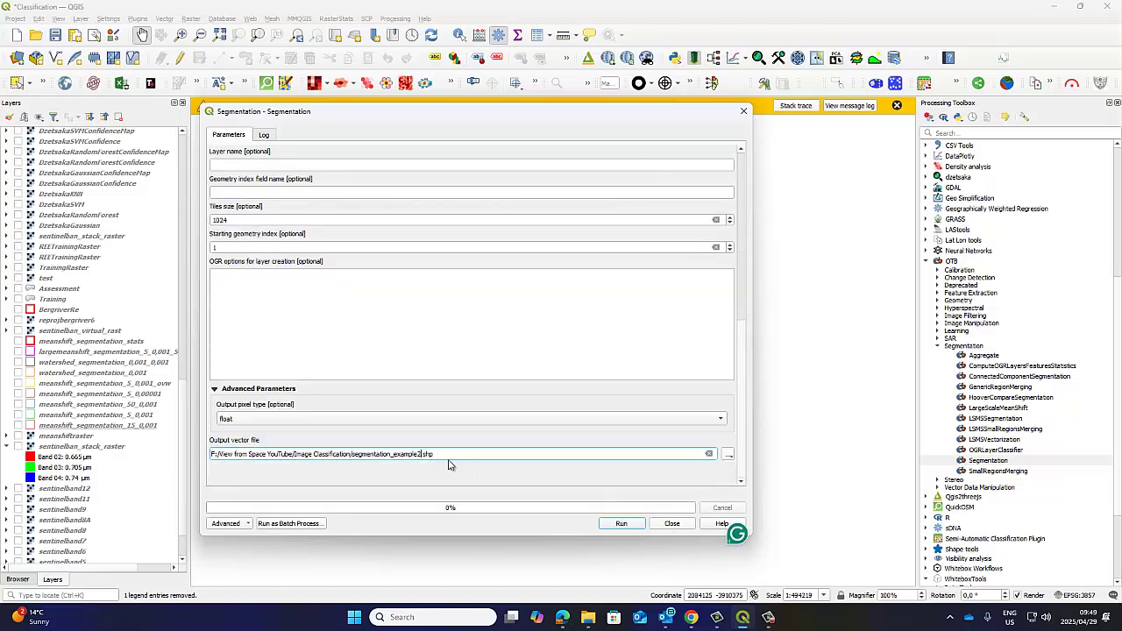
{"action": "key", "text": "BackSpace"}
{"action": "type", "text": "3"}
{"action": "left_click", "coordinate": [621, 524]}
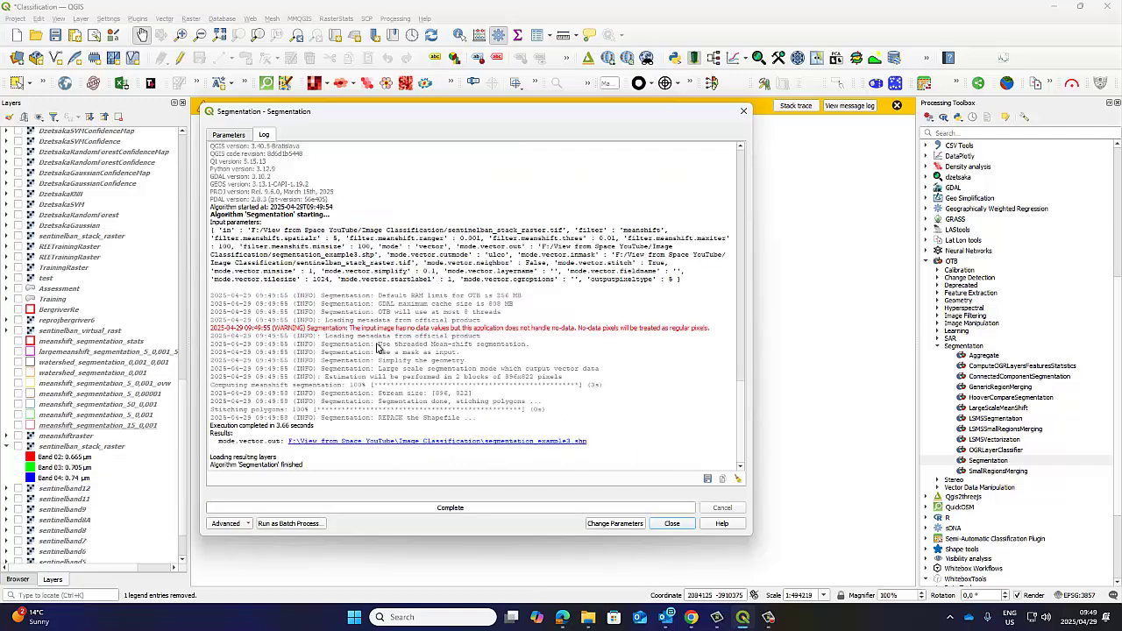
Step: Add segmentation_example3.shp from the Image Classification folder as a vector layer and show the sentinelban_stack_raster layer on the uncovered map
{"action": "left_click", "coordinate": [38, 18]}
{"action": "mouse_move", "coordinate": [79, 23]}
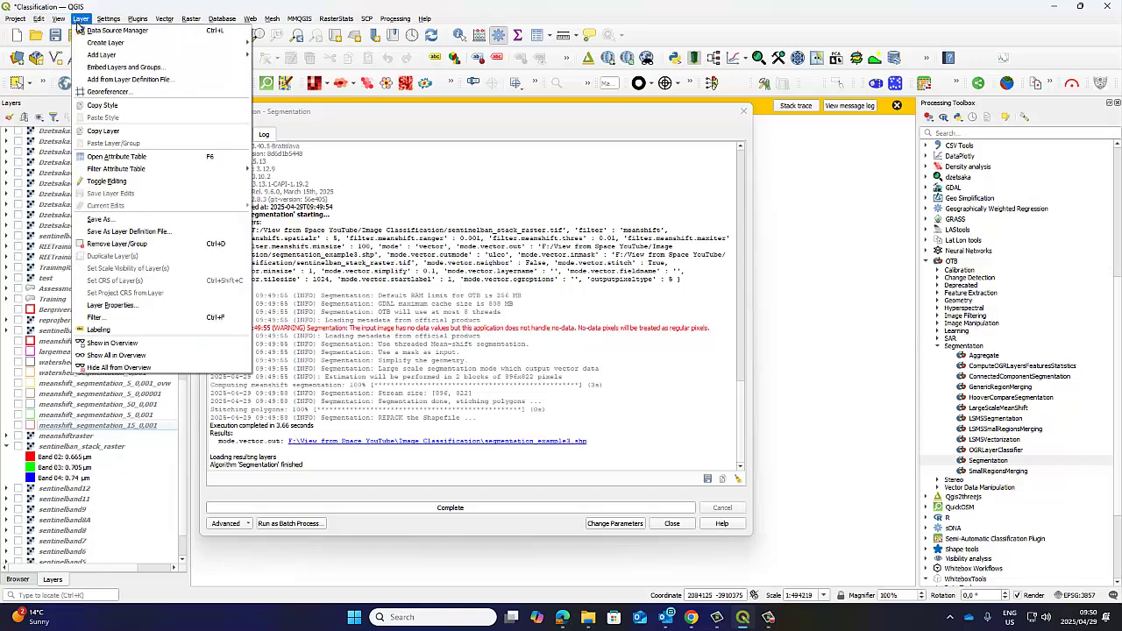
{"action": "mouse_move", "coordinate": [114, 55]}
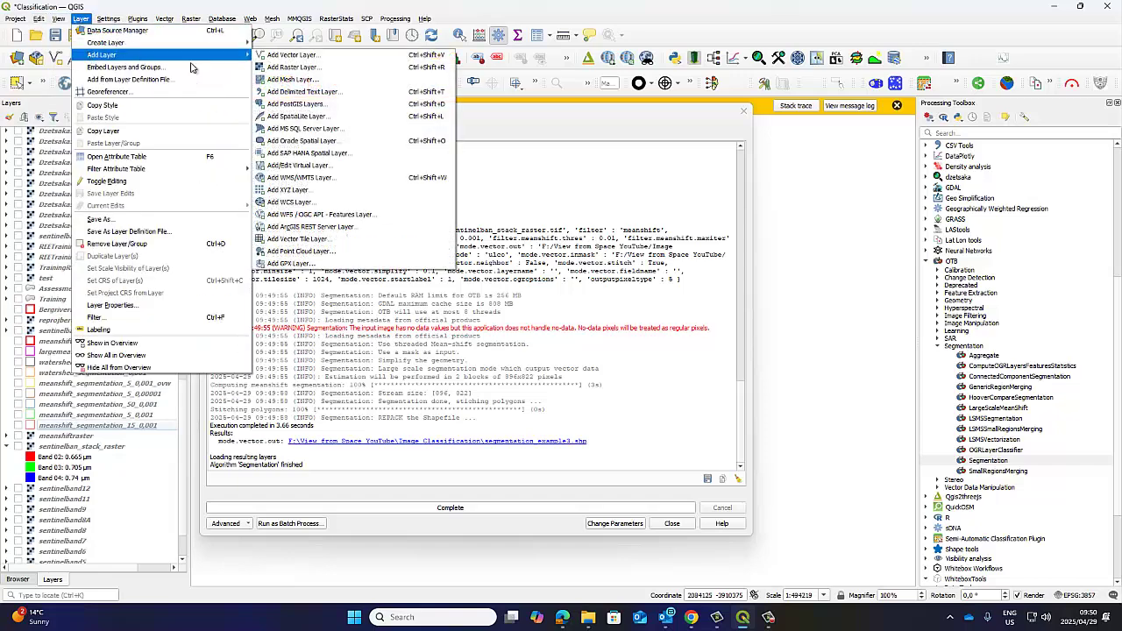
{"action": "left_click", "coordinate": [289, 58]}
{"action": "left_click", "coordinate": [558, 179]}
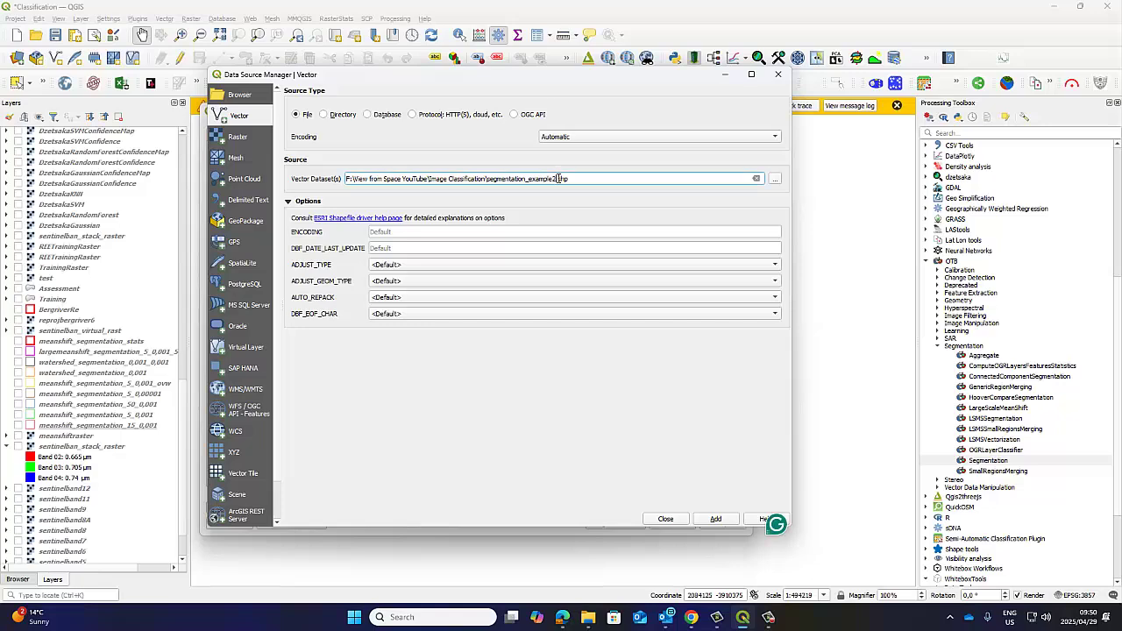
{"action": "key", "text": "BackSpace"}
{"action": "type", "text": "3"}
{"action": "left_click", "coordinate": [706, 519]}
{"action": "left_click", "coordinate": [666, 519]}
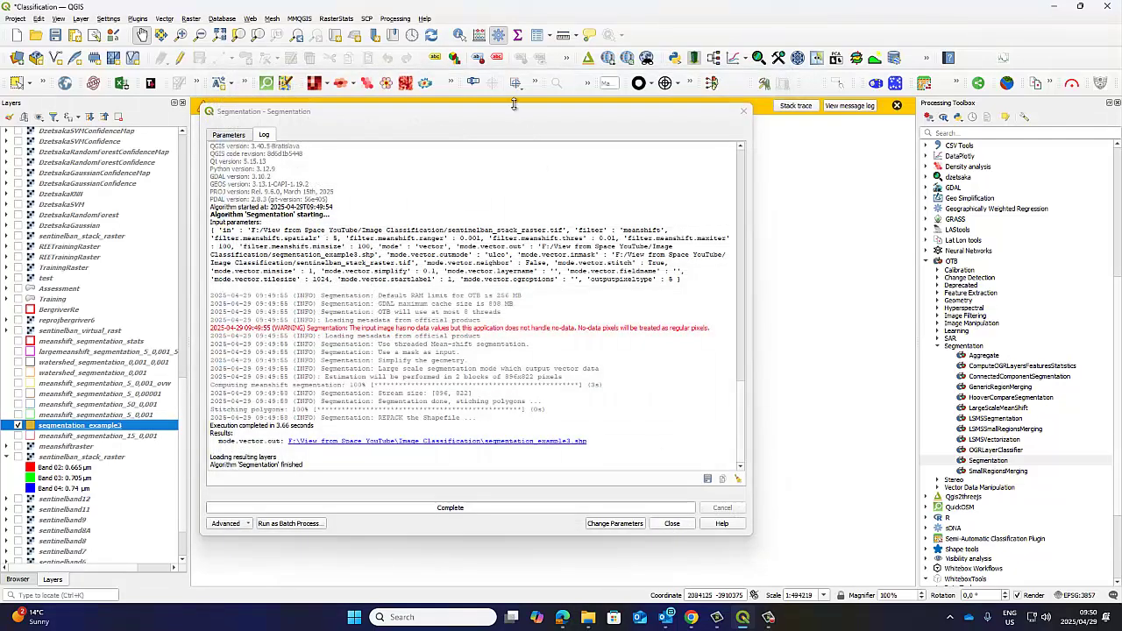
{"action": "left_click_drag", "start_coordinate": [520, 133], "coordinate": [707, 468]}
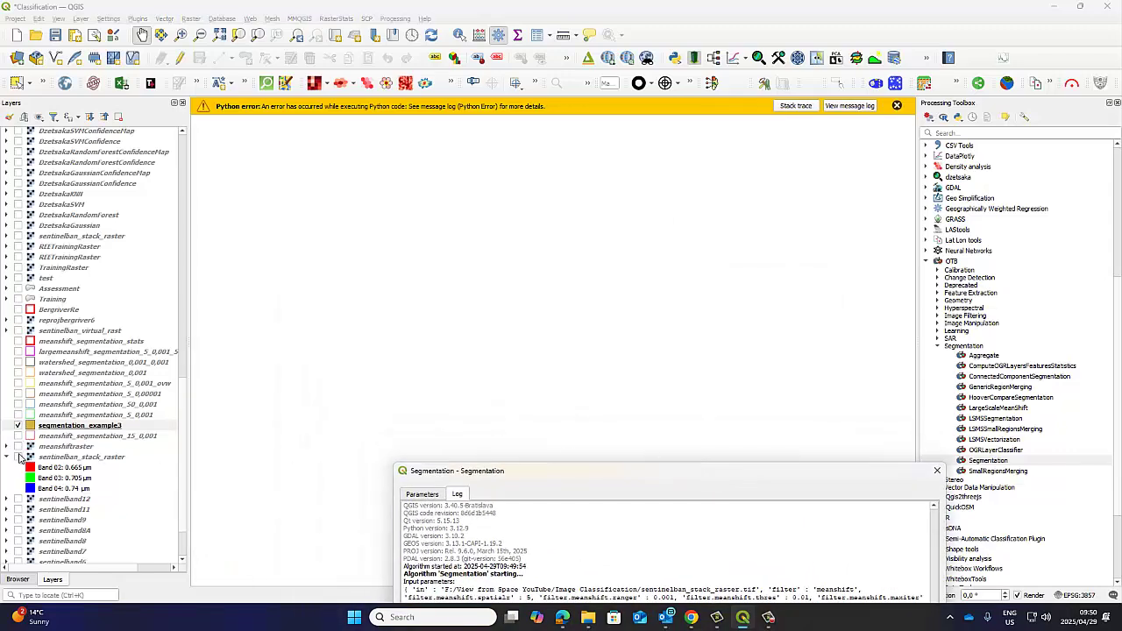
{"action": "left_click", "coordinate": [17, 458]}
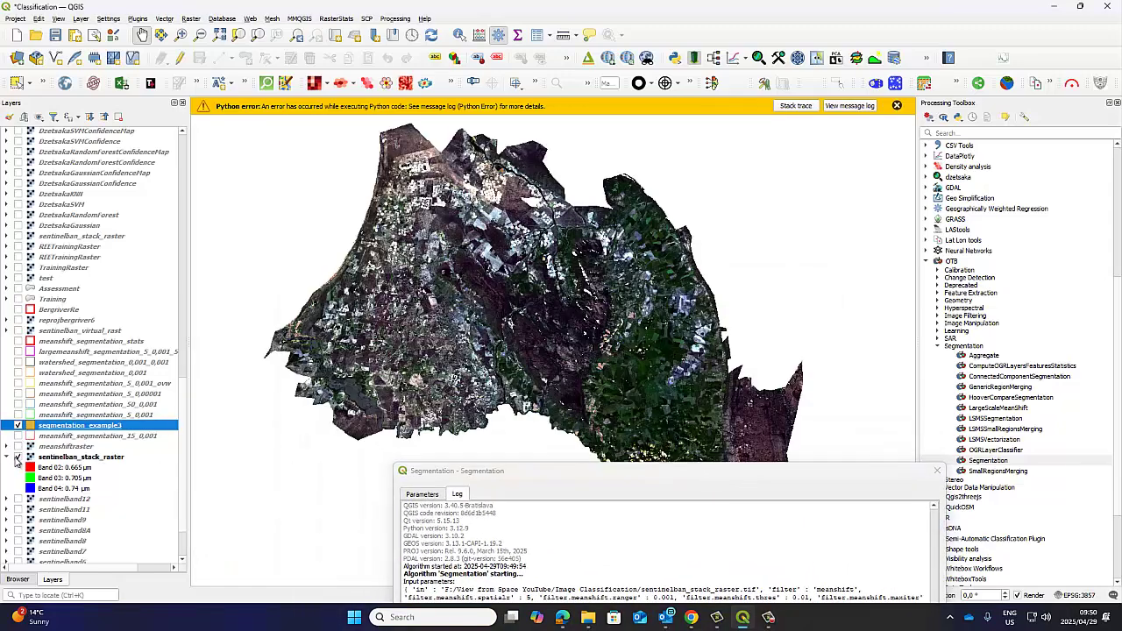
Step: Return to the Segmentation parameters and set the range radius to 0,0001
{"action": "left_click_drag", "start_coordinate": [489, 481], "coordinate": [329, 146]}
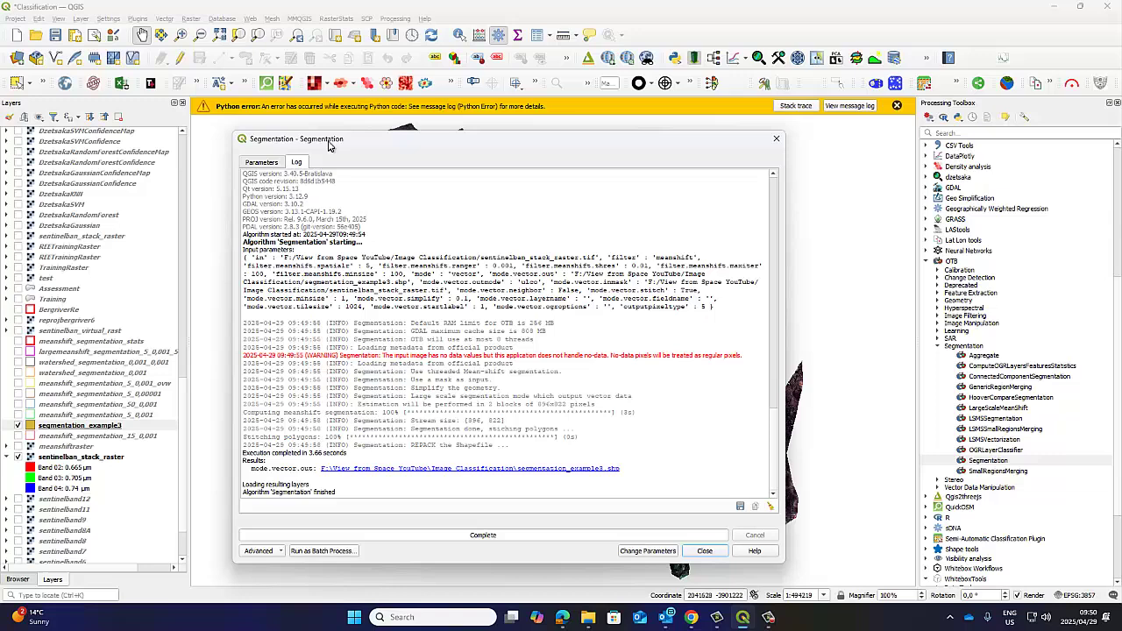
{"action": "left_click", "coordinate": [274, 164]}
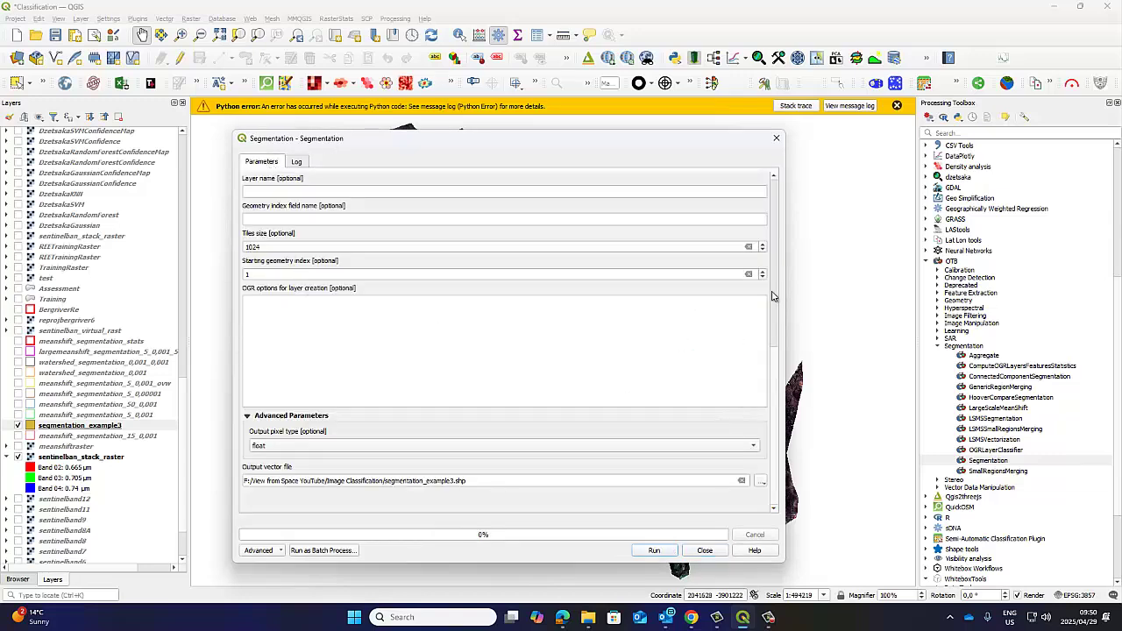
{"action": "left_click_drag", "start_coordinate": [771, 295], "coordinate": [773, 189]}
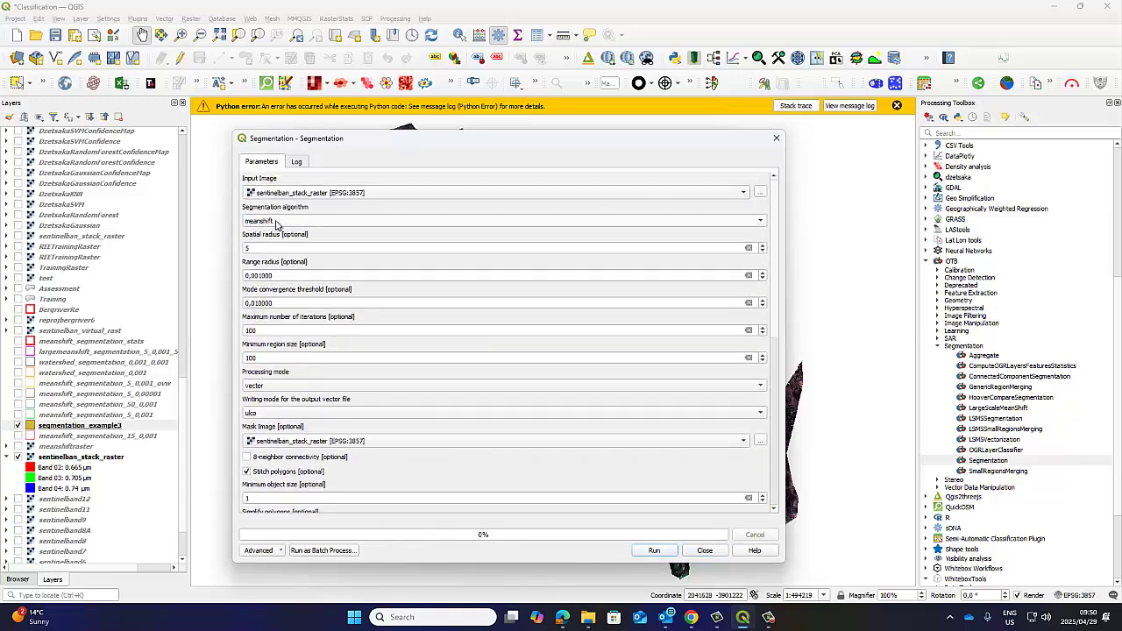
{"action": "left_click", "coordinate": [263, 276]}
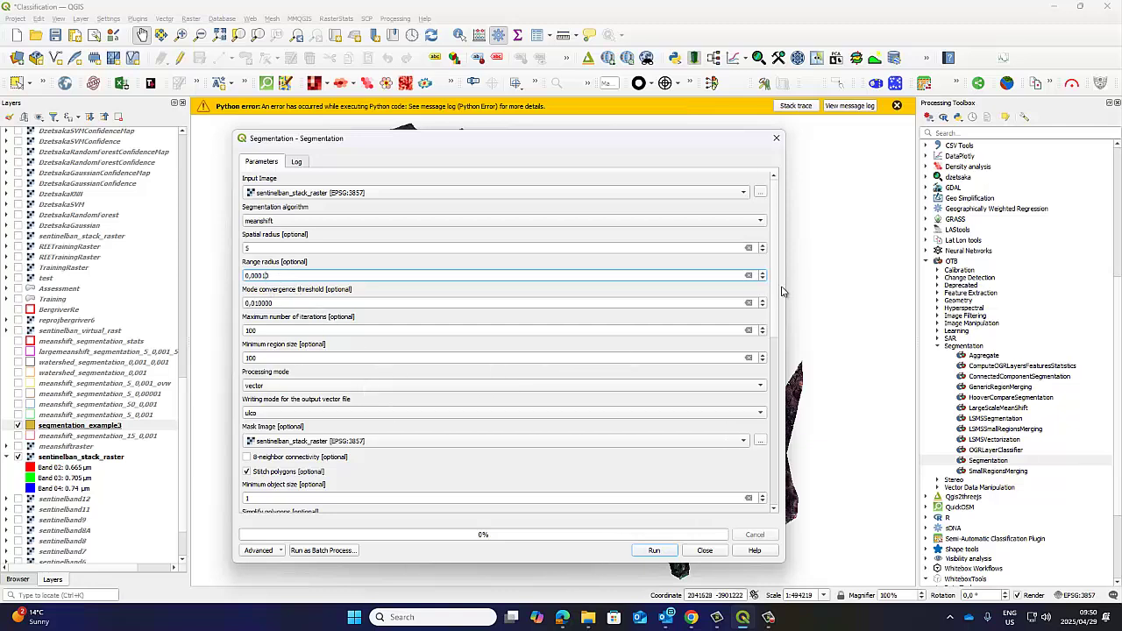
Step: Rename the output vector file to segmentation_example4.shp and rerun the meanshift segmentation
{"action": "scroll", "coordinate": [613, 394], "scroll_direction": "down", "scroll_amount": 15}
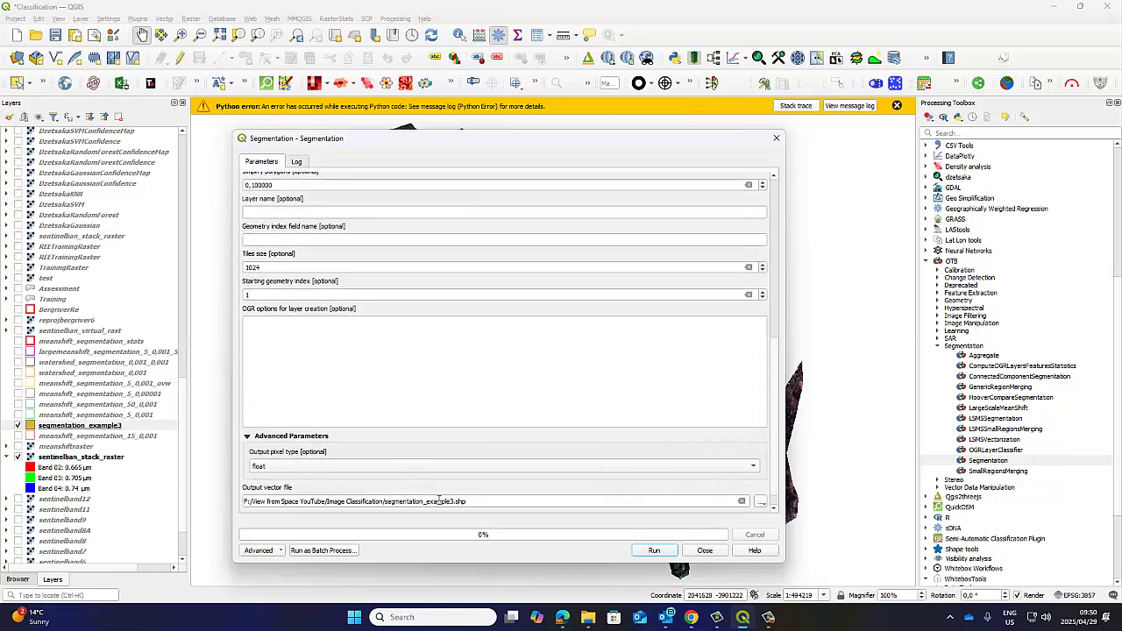
{"action": "left_click", "coordinate": [452, 501]}
{"action": "key", "text": "BackSpace"}
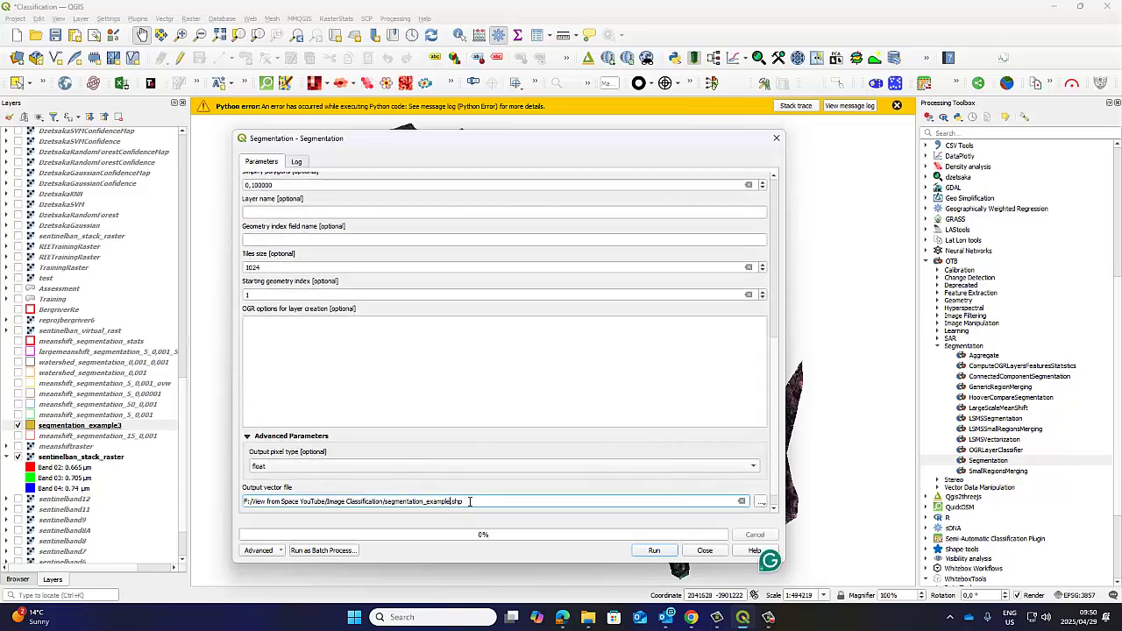
{"action": "type", "text": "4"}
{"action": "left_click", "coordinate": [654, 549]}
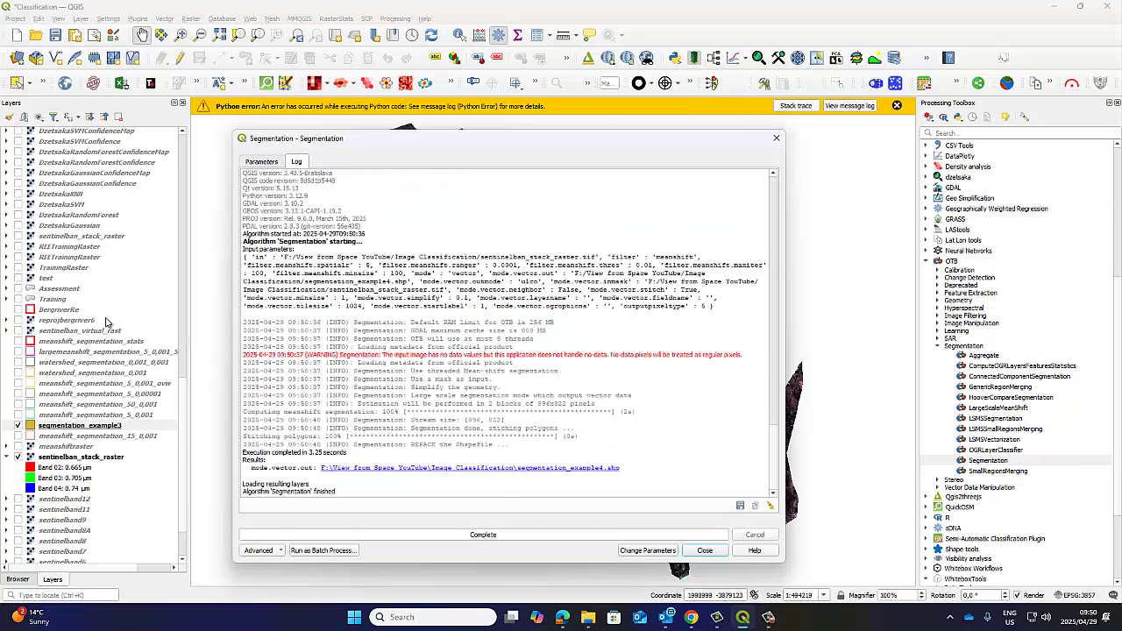
Step: Add segmentation_example4.shp from the Image Classification folder to the map as a vector layer
{"action": "left_click", "coordinate": [80, 18]}
{"action": "mouse_move", "coordinate": [129, 58]}
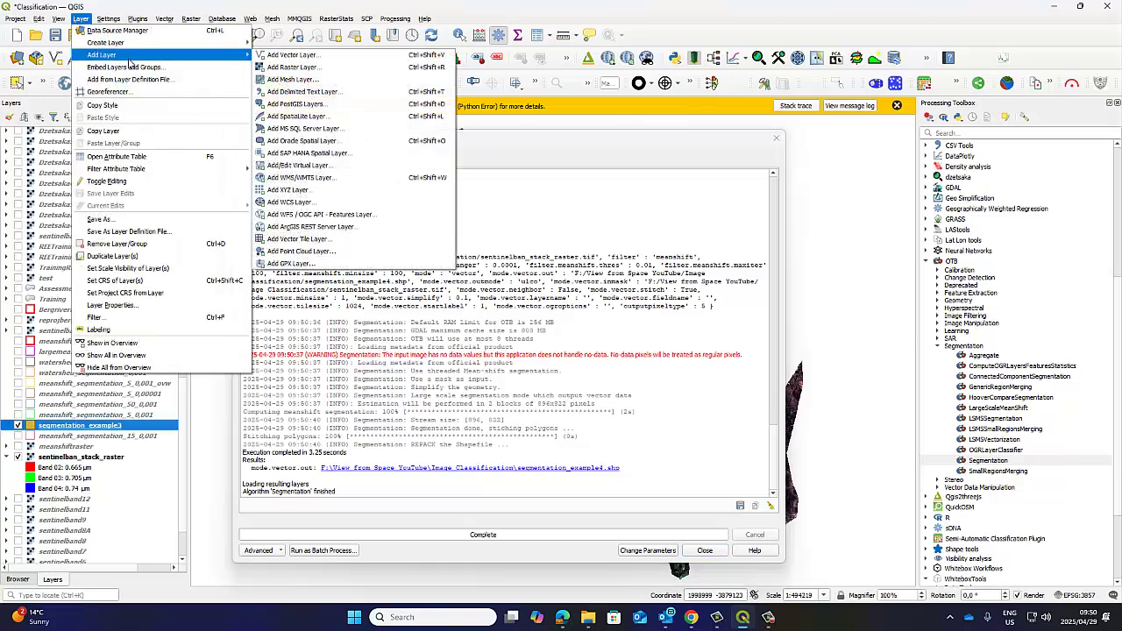
{"action": "left_click", "coordinate": [292, 55]}
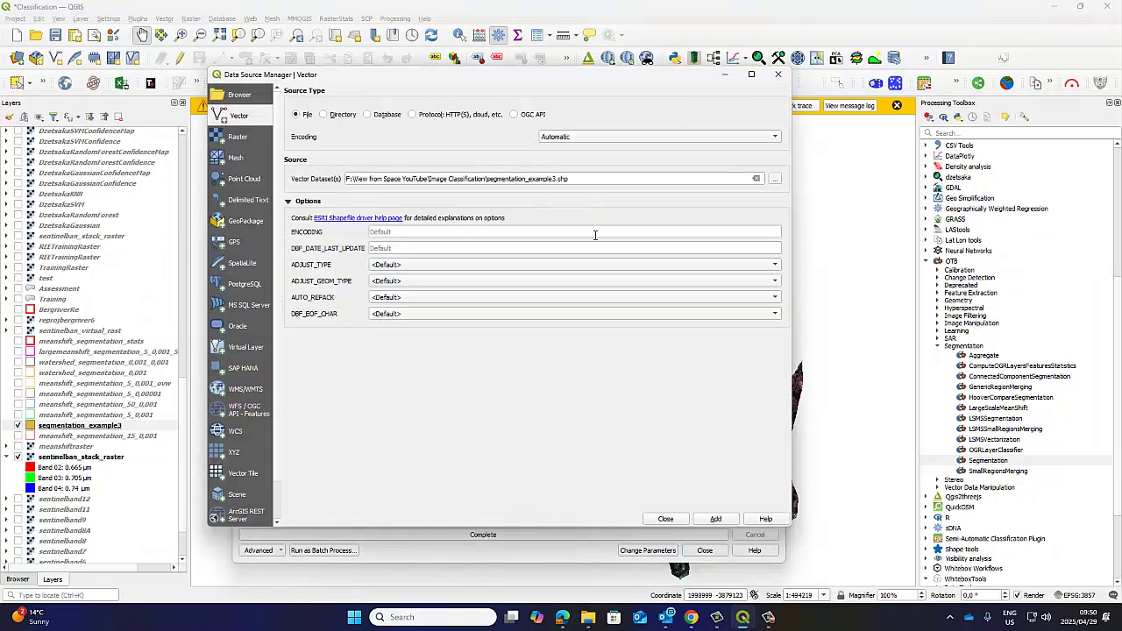
{"action": "left_click", "coordinate": [555, 178]}
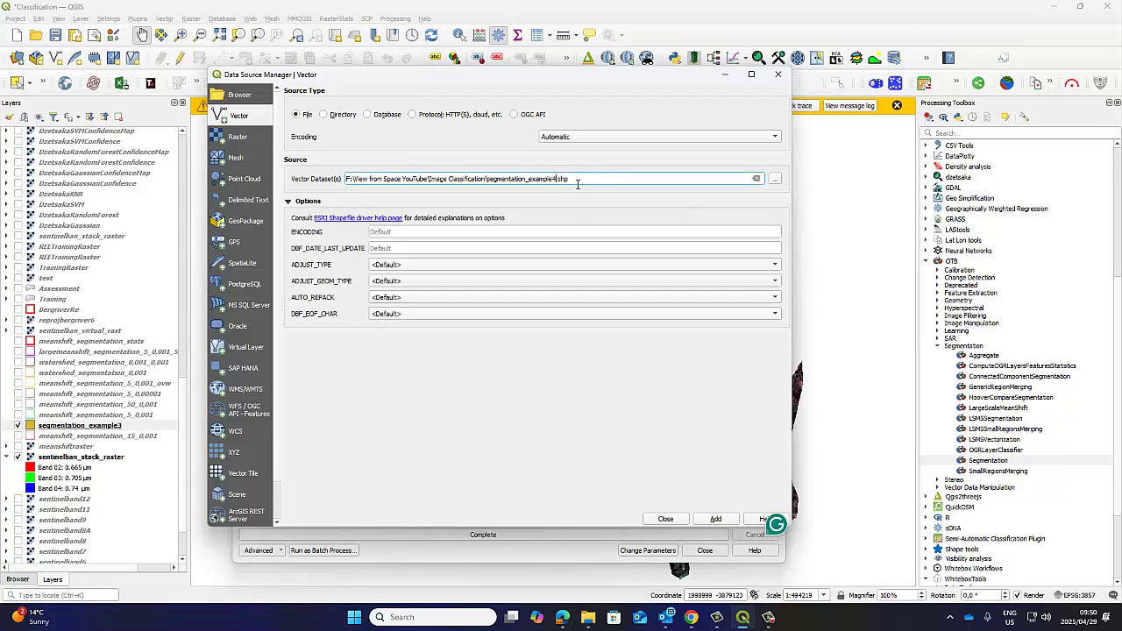
{"action": "left_click", "coordinate": [716, 519]}
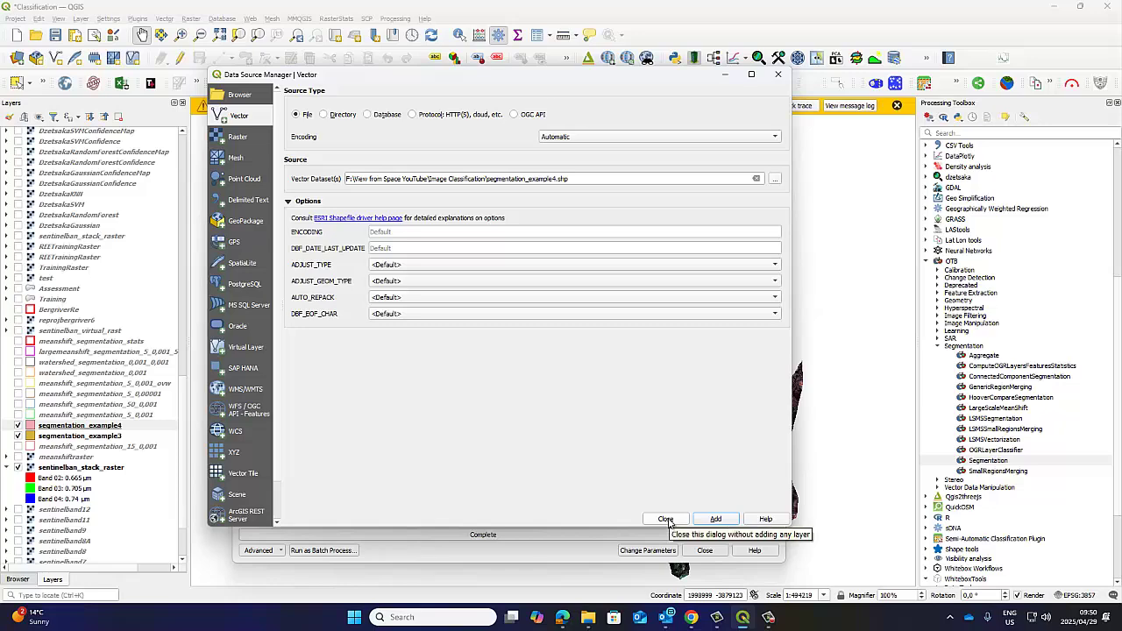
{"action": "left_click", "coordinate": [666, 519]}
Step: Remove the segmentation_example3 and segmentation_example4 layers from the project and briefly preview the meanshift_segmentation_15_0,001 layer over the raster
{"action": "left_click_drag", "start_coordinate": [577, 147], "coordinate": [705, 525]}
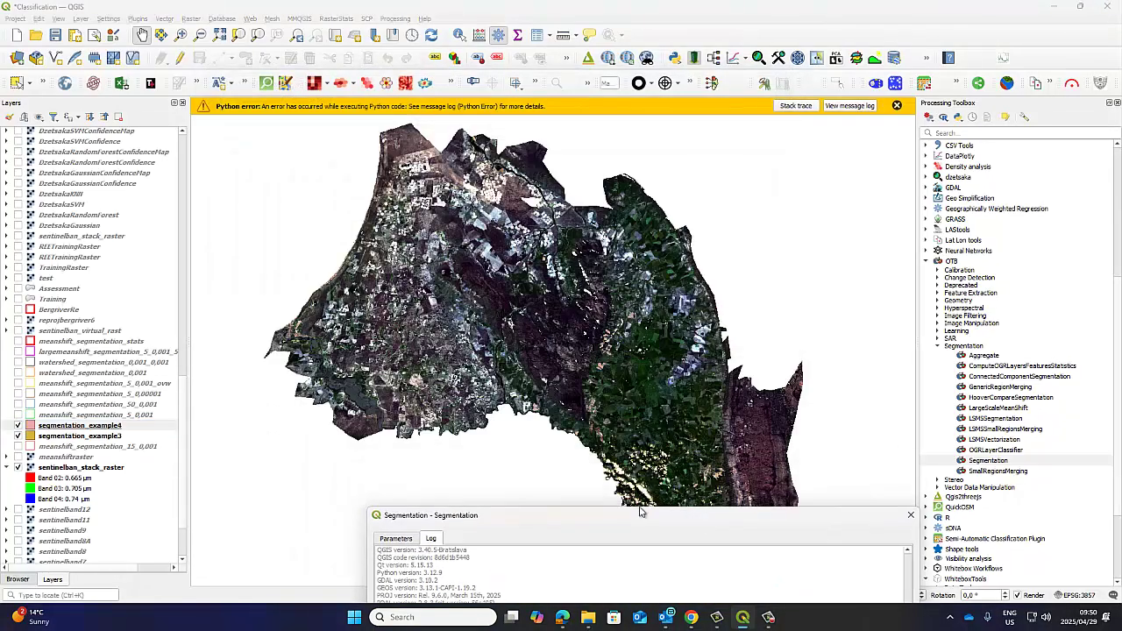
{"action": "left_click", "coordinate": [70, 436], "text": "shift"}
{"action": "right_click", "coordinate": [70, 429]}
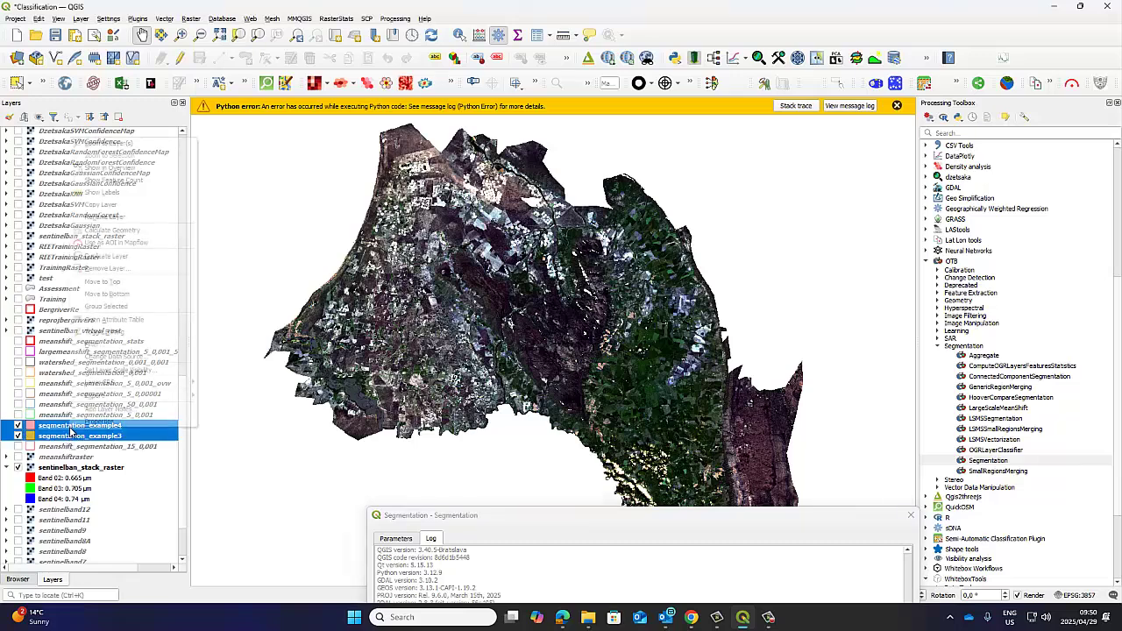
{"action": "left_click", "coordinate": [128, 268]}
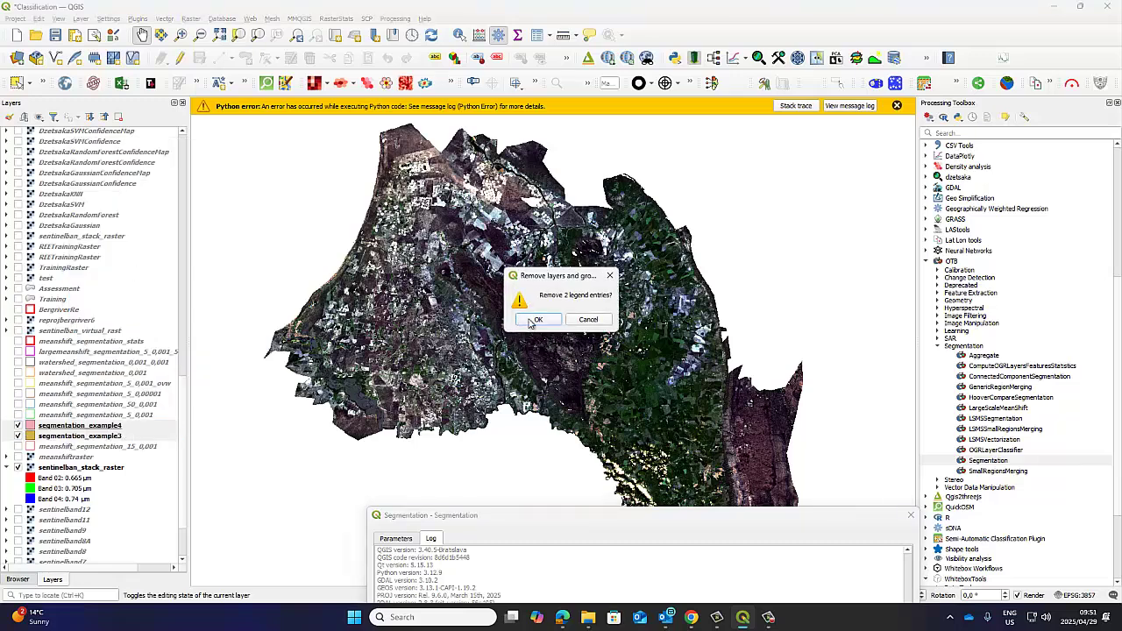
{"action": "key", "text": "Return"}
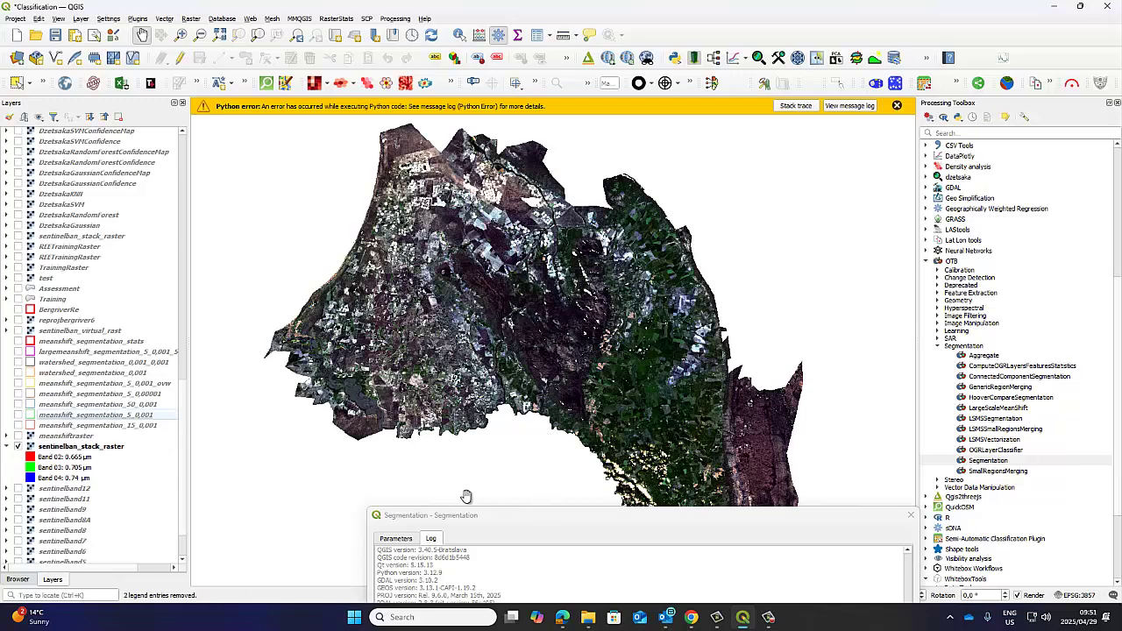
{"action": "left_click", "coordinate": [19, 426]}
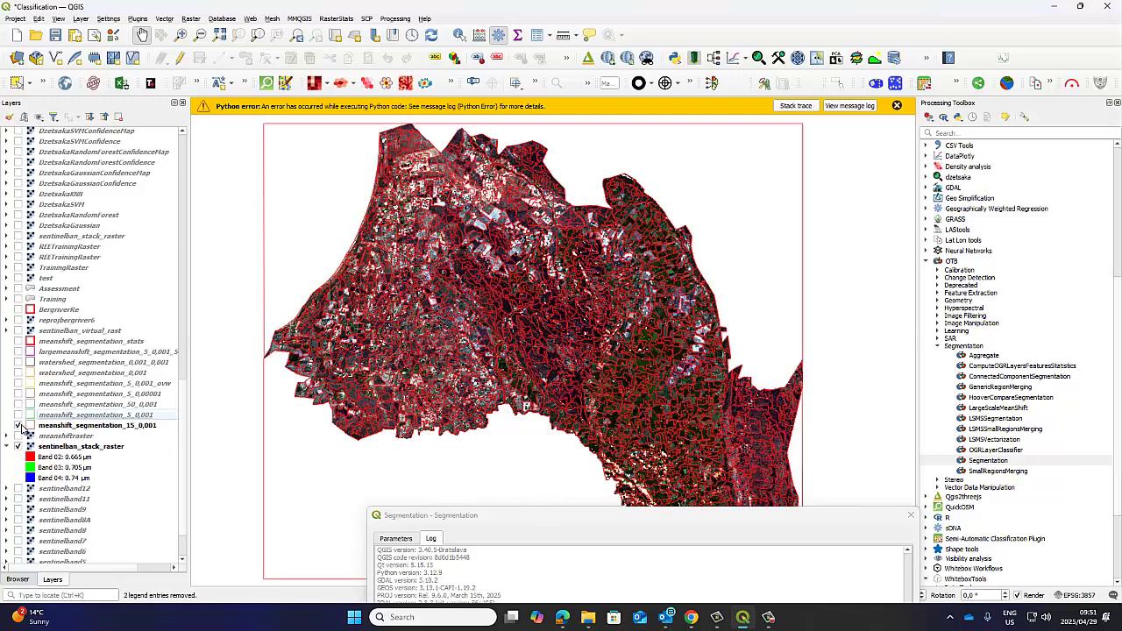
{"action": "left_click", "coordinate": [19, 426]}
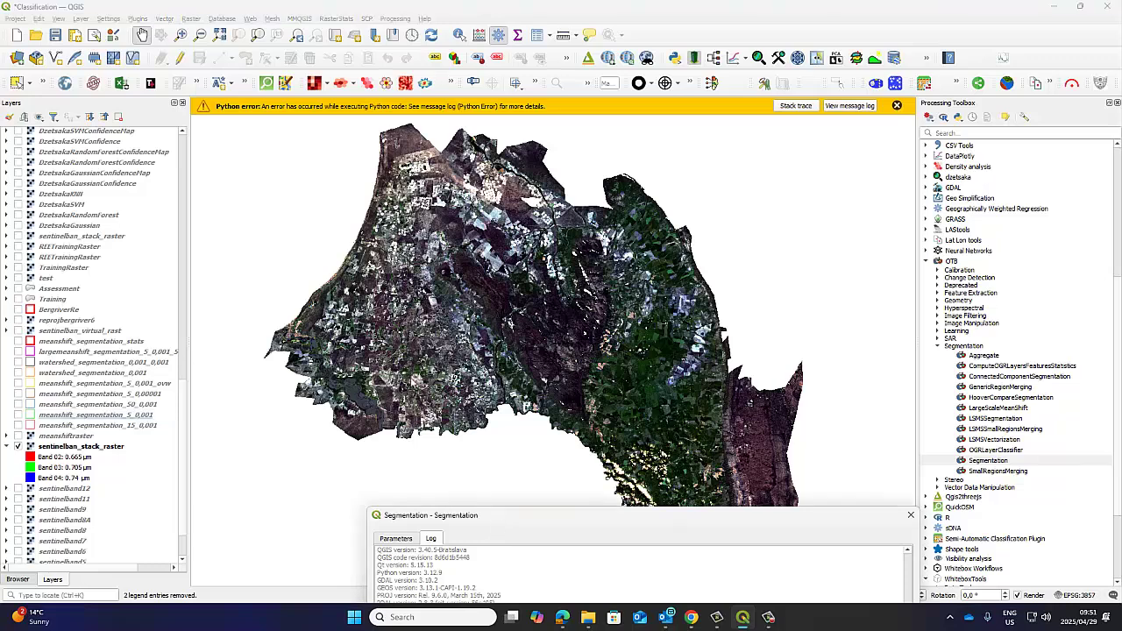
Step: Return to the Segmentation parameters, set the spatial radius to 15 and enable 8-neighbor connectivity
{"action": "left_click_drag", "start_coordinate": [510, 524], "coordinate": [354, 173]}
{"action": "left_click", "coordinate": [246, 190]}
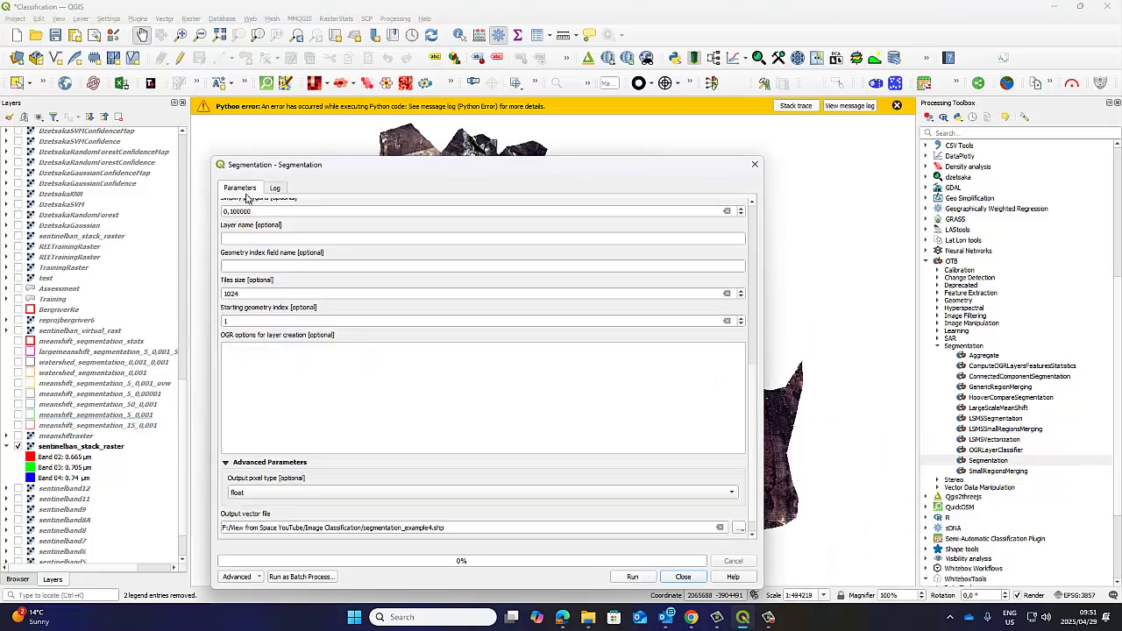
{"action": "scroll", "coordinate": [745, 351], "scroll_direction": "up", "scroll_amount": 5}
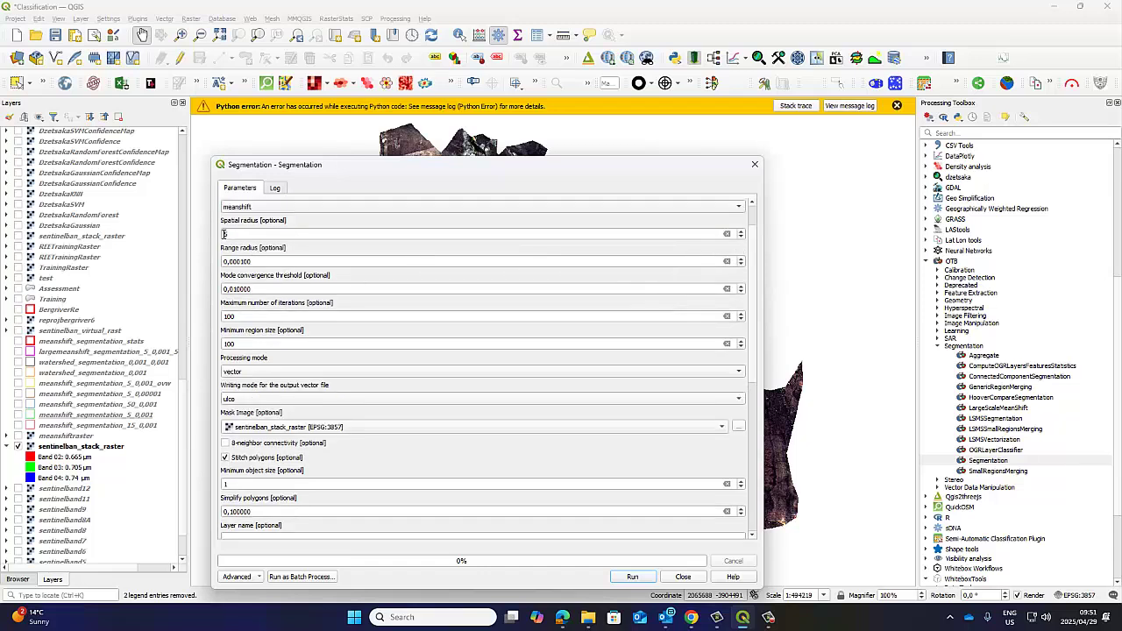
{"action": "left_click", "coordinate": [223, 234]}
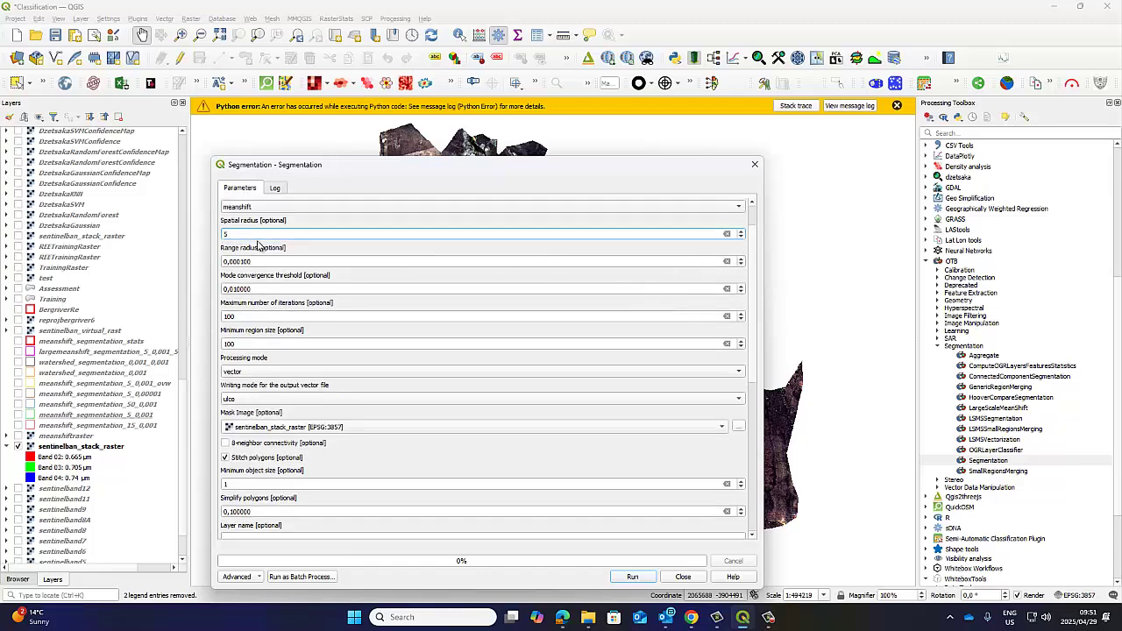
{"action": "type", "text": "10"}
{"action": "left_click", "coordinate": [896, 107]}
{"action": "left_click_drag", "start_coordinate": [752, 256], "coordinate": [752, 231]}
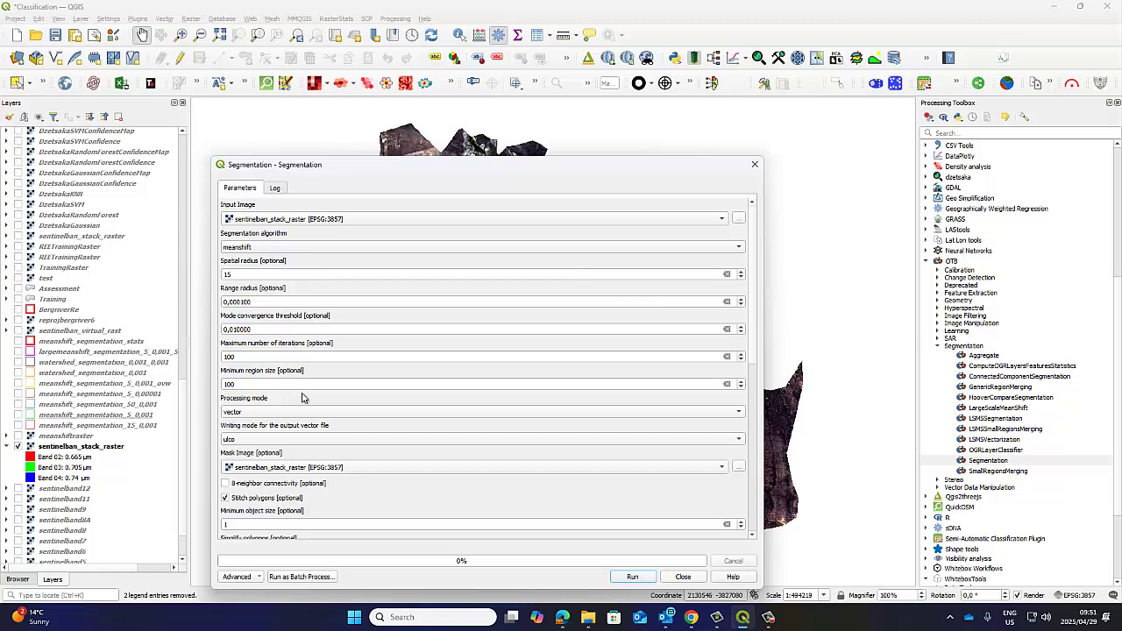
{"action": "left_click", "coordinate": [227, 486]}
Step: Rename the output vector file to segmentation_example5.shp and run the meanshift segmentation
{"action": "left_click_drag", "start_coordinate": [754, 330], "coordinate": [728, 507]}
{"action": "left_click", "coordinate": [432, 507]}
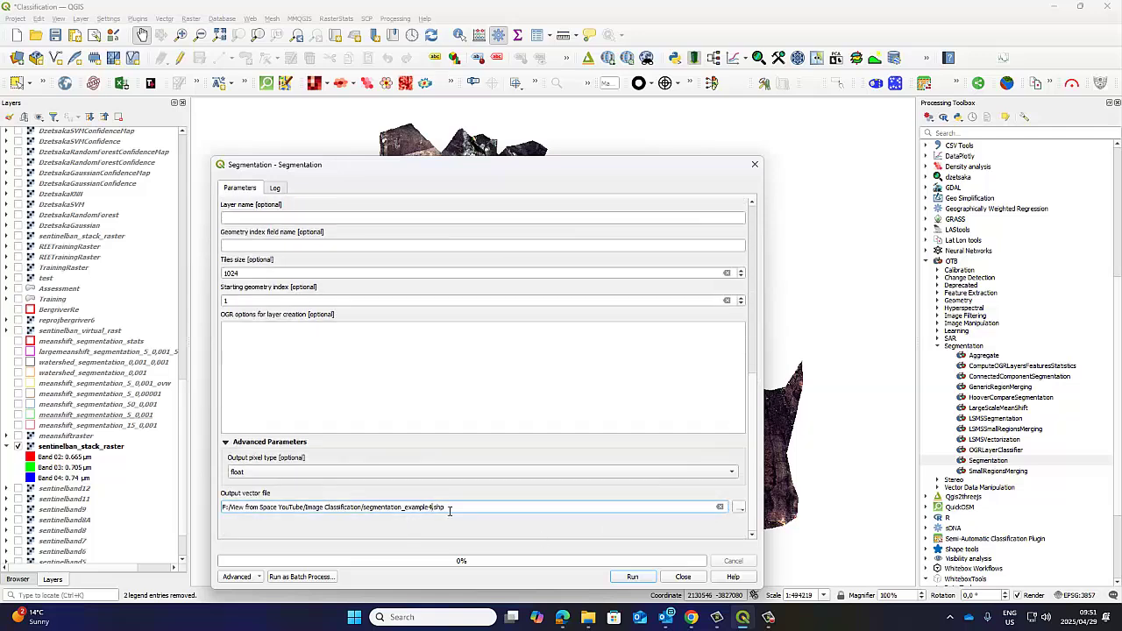
{"action": "key", "text": "BackSpace"}
{"action": "type", "text": "5"}
{"action": "left_click", "coordinate": [633, 577]}
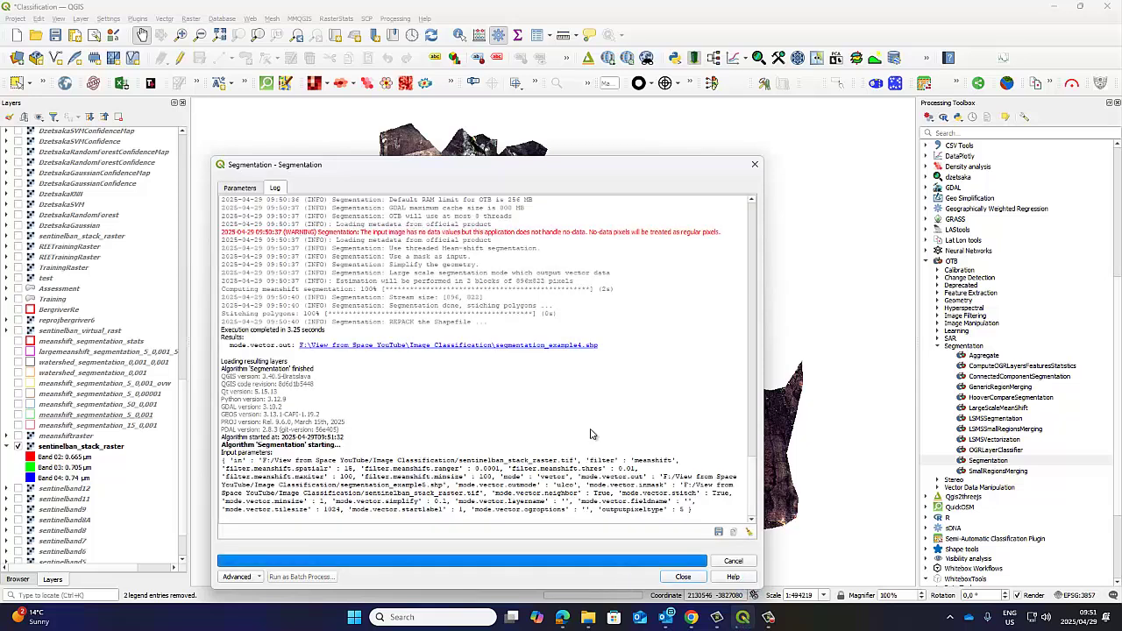
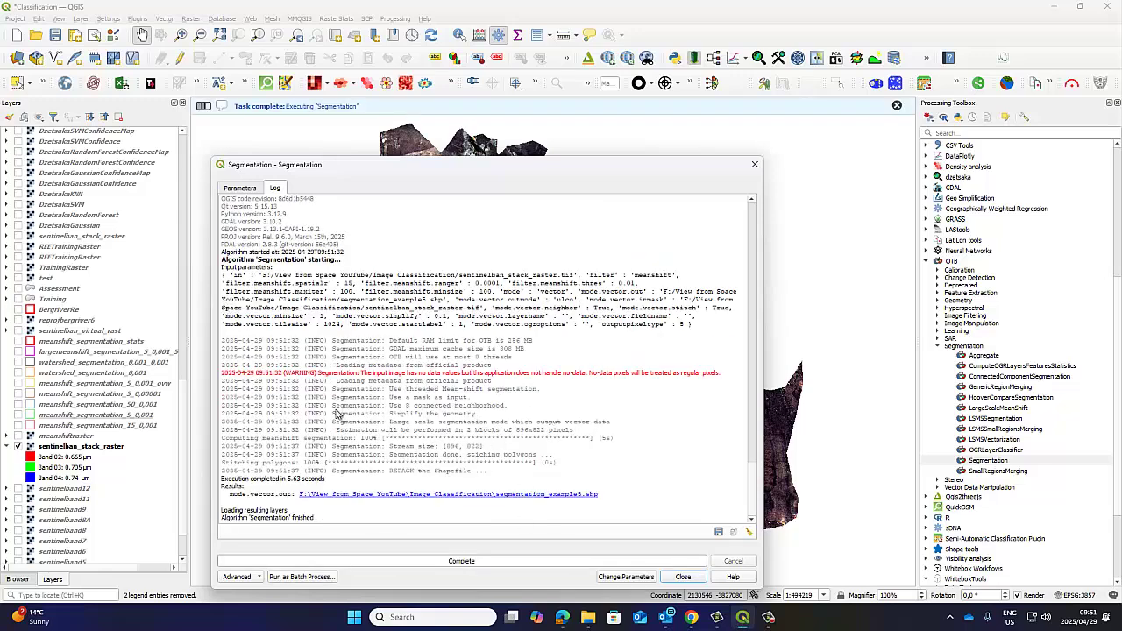
Step: Add segmentation_example5.shp from the Image Classification folder to the map as a vector layer
{"action": "left_click", "coordinate": [81, 18]}
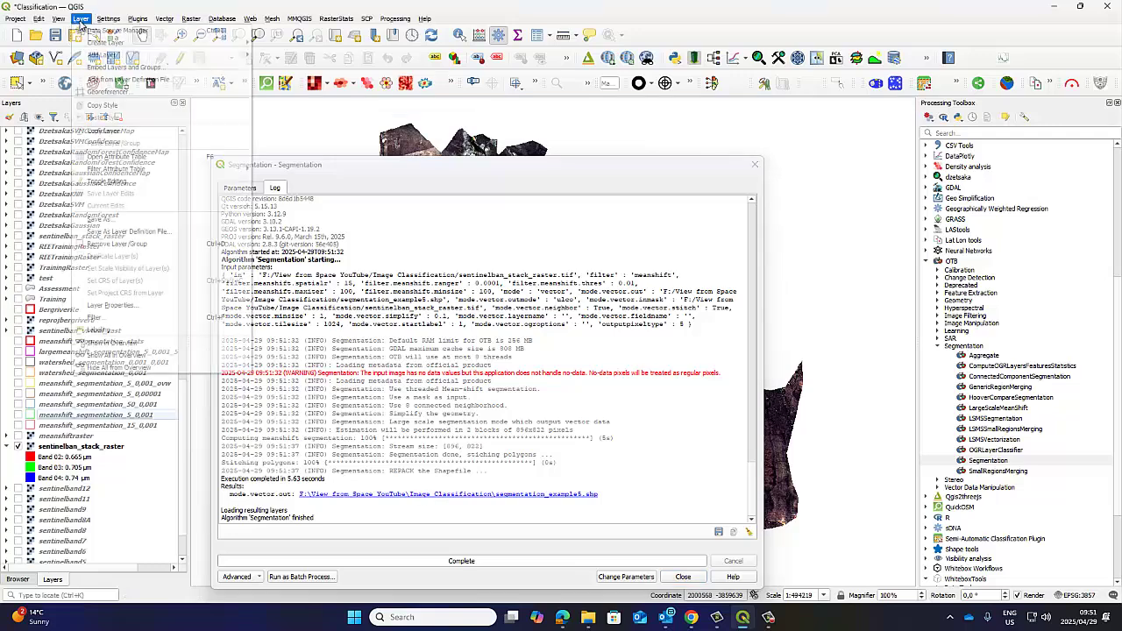
{"action": "mouse_move", "coordinate": [127, 58]}
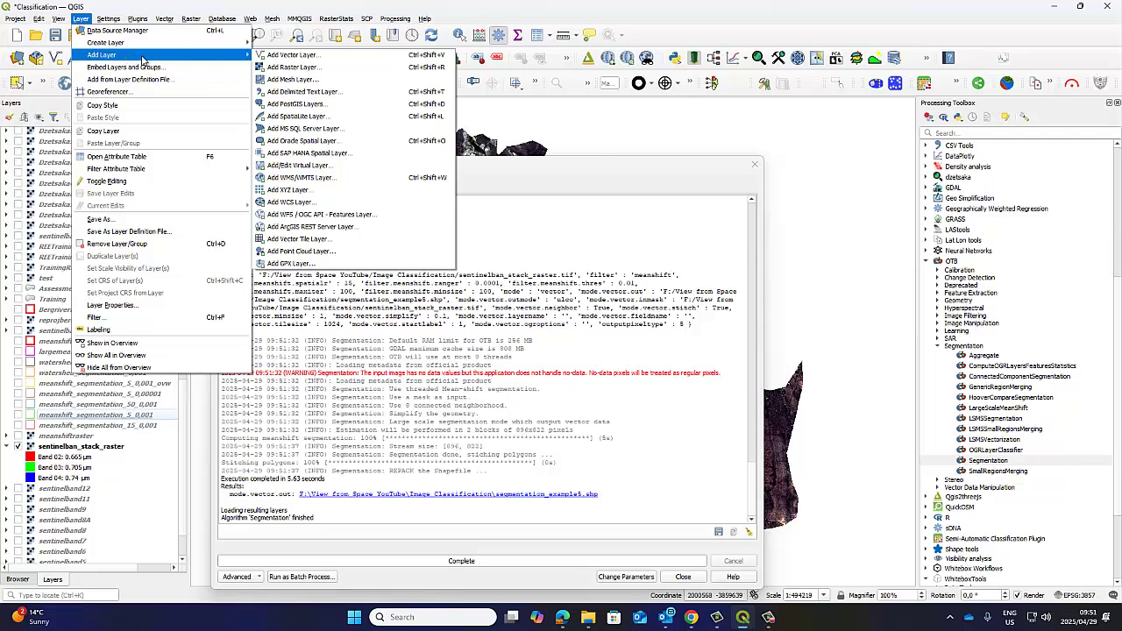
{"action": "left_click", "coordinate": [315, 55]}
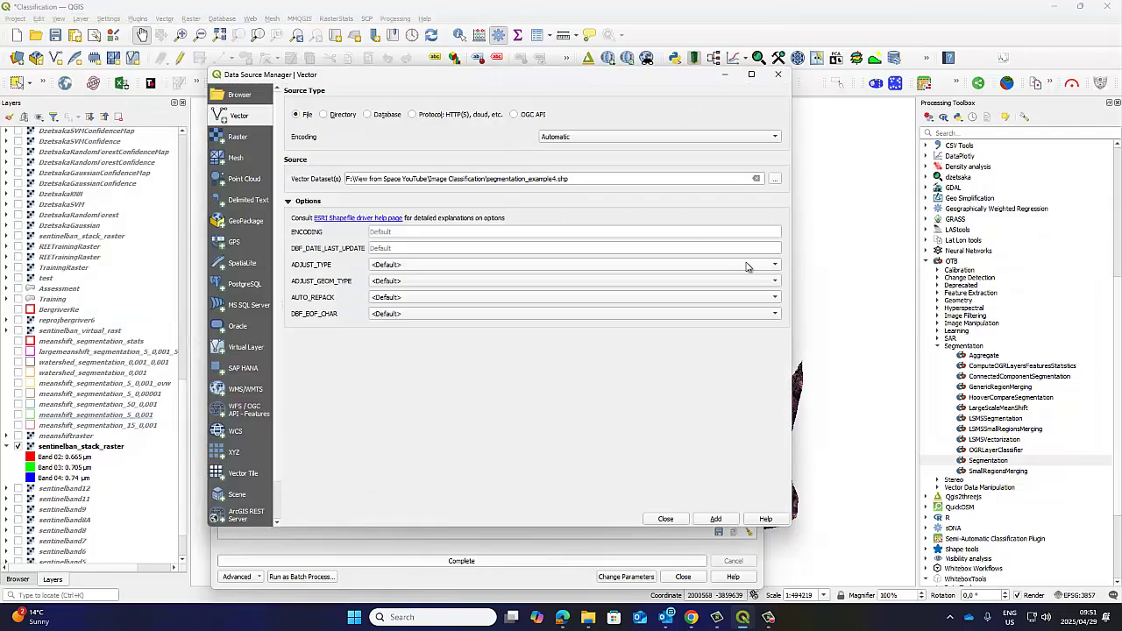
{"action": "left_click", "coordinate": [558, 178]}
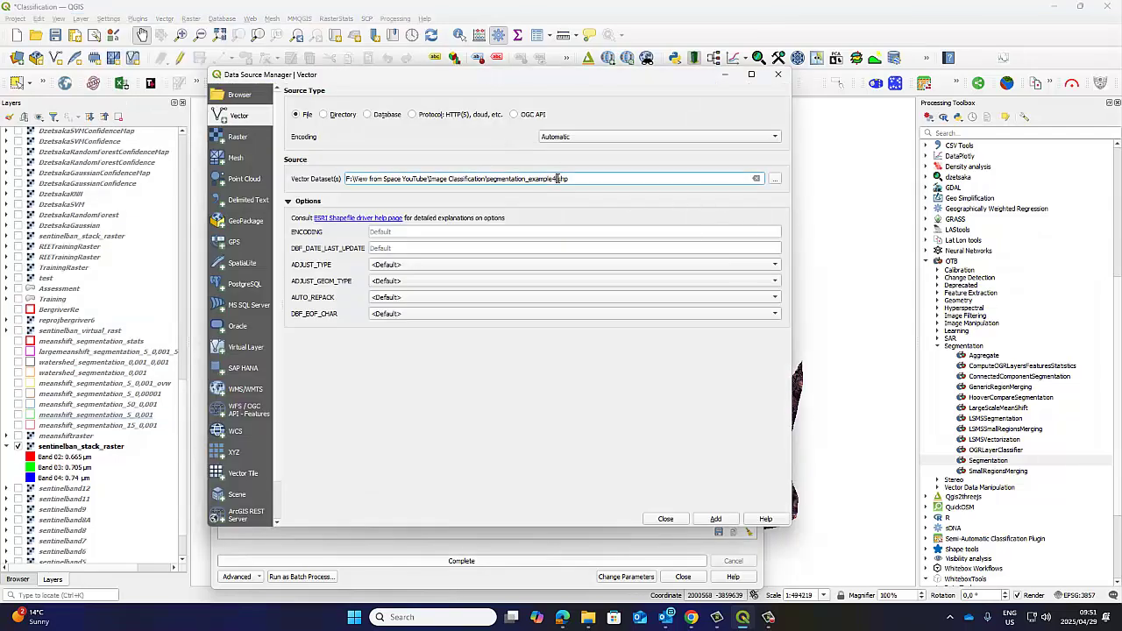
{"action": "key", "text": "BackSpace"}
{"action": "type", "text": "5"}
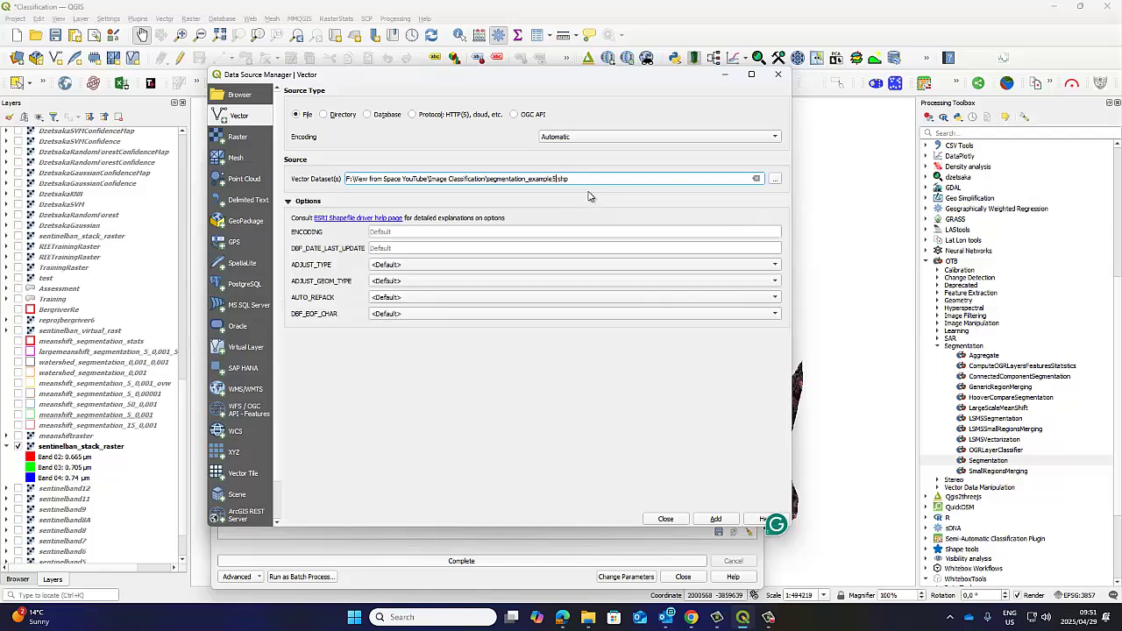
{"action": "left_click", "coordinate": [716, 519]}
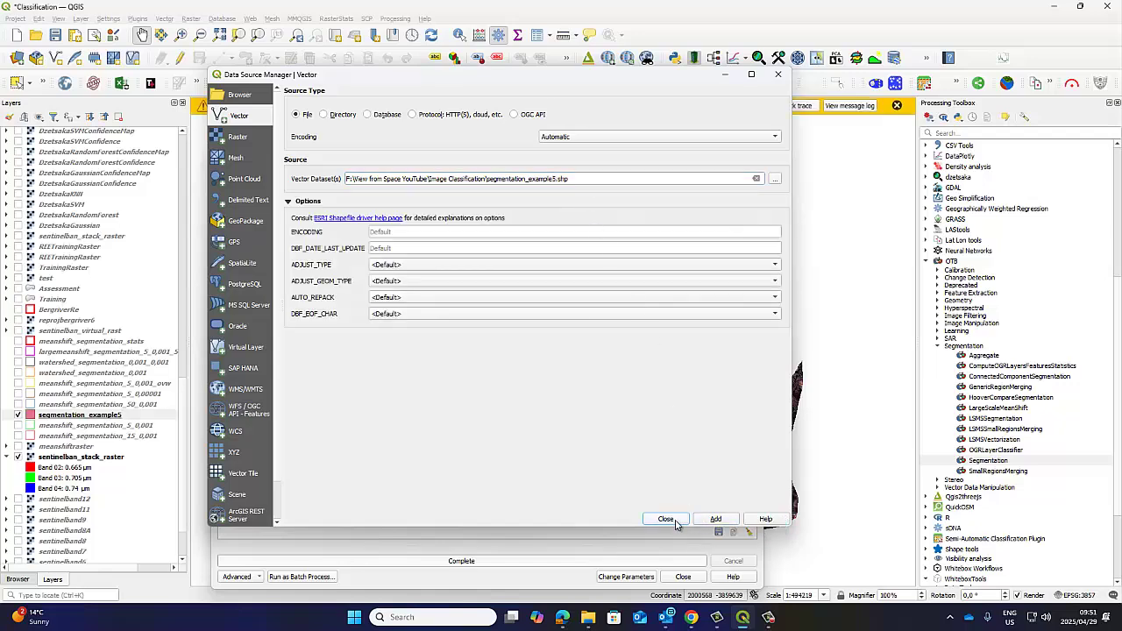
{"action": "left_click", "coordinate": [676, 521]}
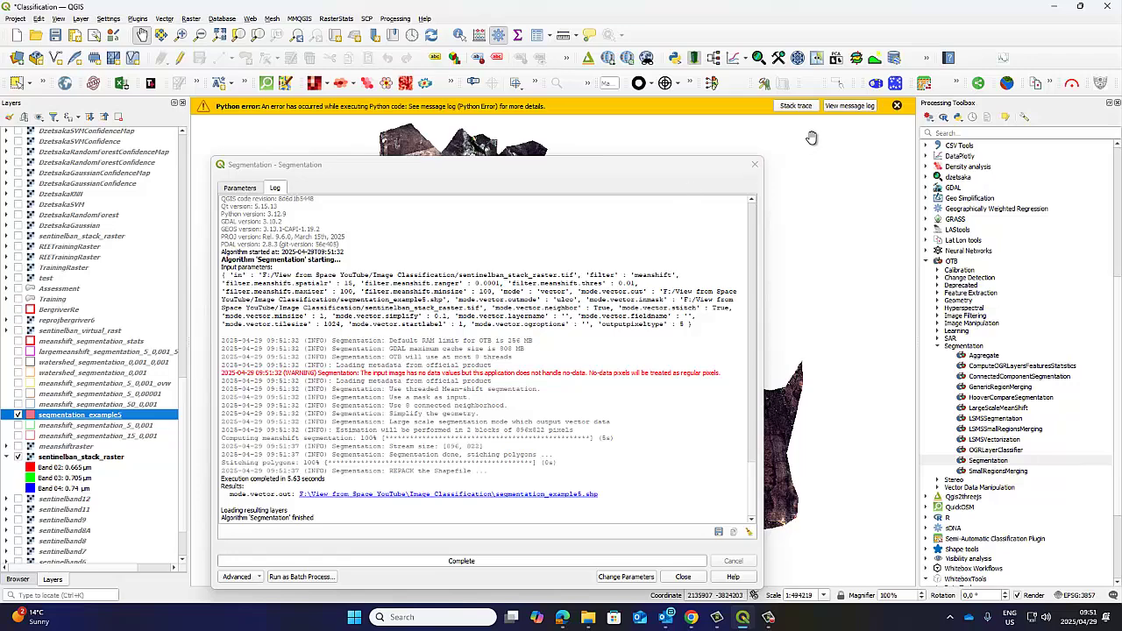
Step: Uncover the map to inspect the segmentation_example5 layer, and remove that layer from the project
{"action": "left_click_drag", "start_coordinate": [628, 167], "coordinate": [735, 478]}
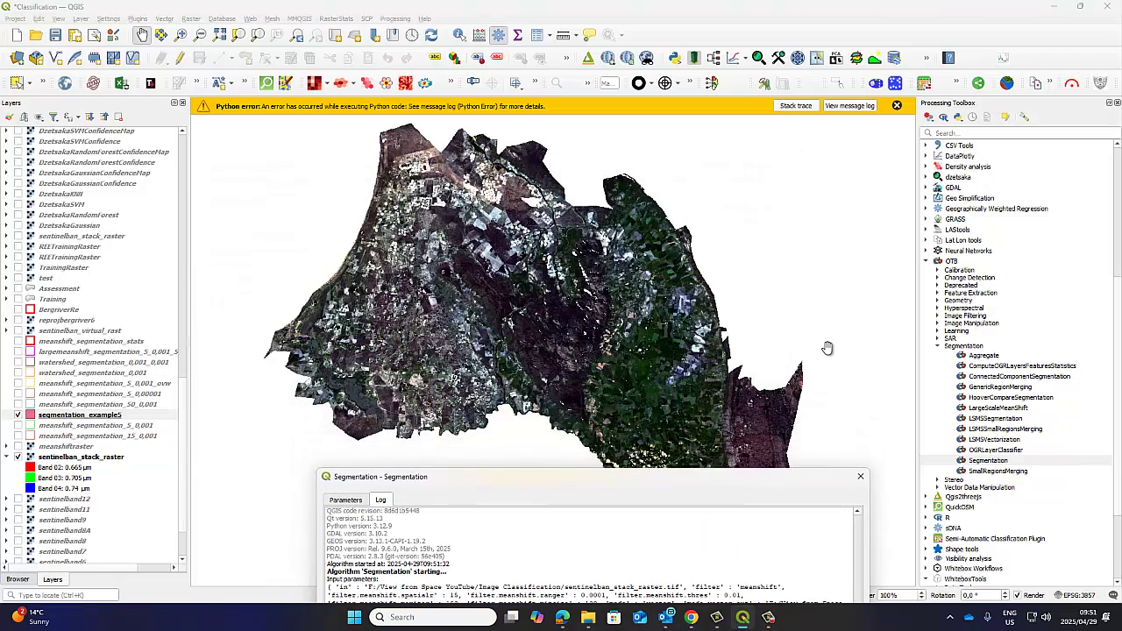
{"action": "left_click", "coordinate": [897, 105]}
{"action": "left_click_drag", "start_coordinate": [535, 476], "coordinate": [508, 221]}
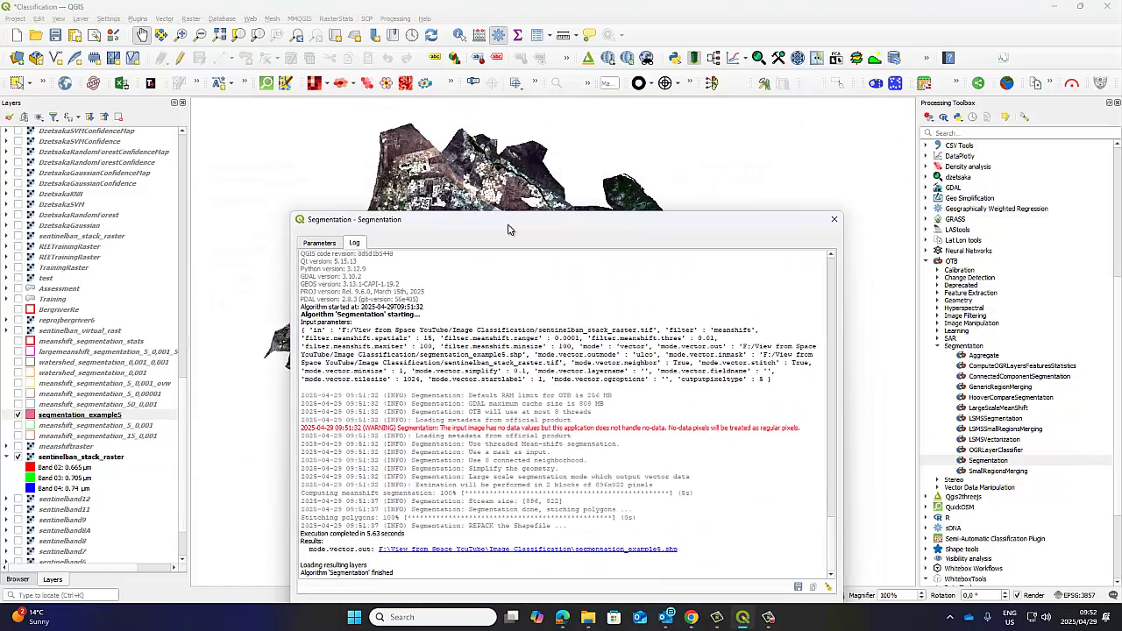
{"action": "right_click", "coordinate": [50, 422]}
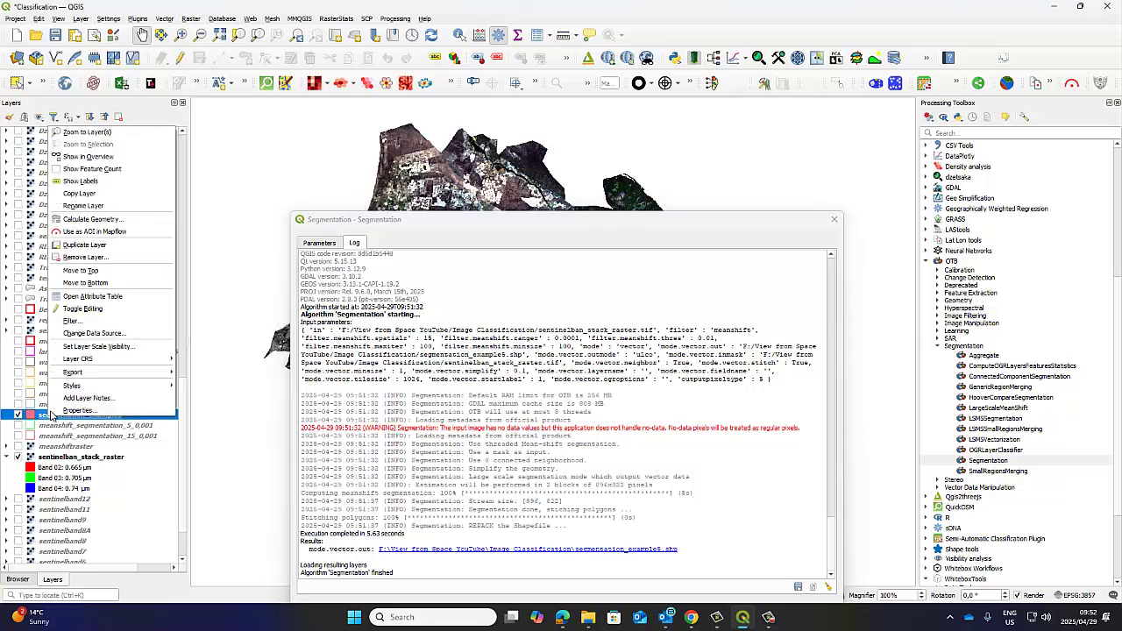
{"action": "left_click", "coordinate": [97, 269]}
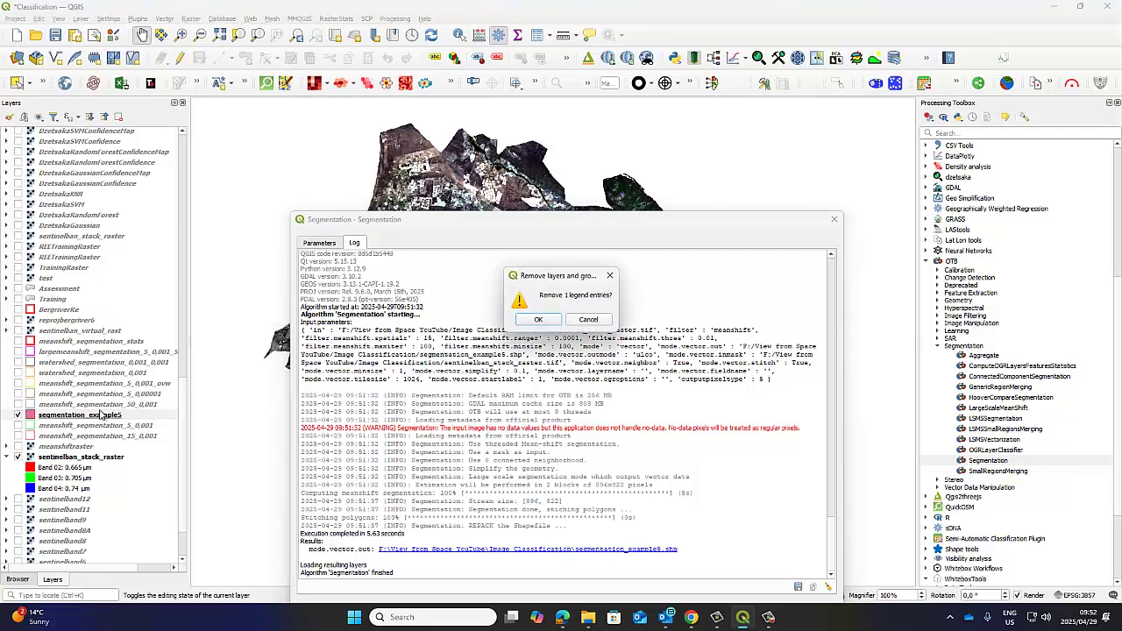
{"action": "left_click", "coordinate": [542, 321]}
{"action": "left_click", "coordinate": [66, 448]}
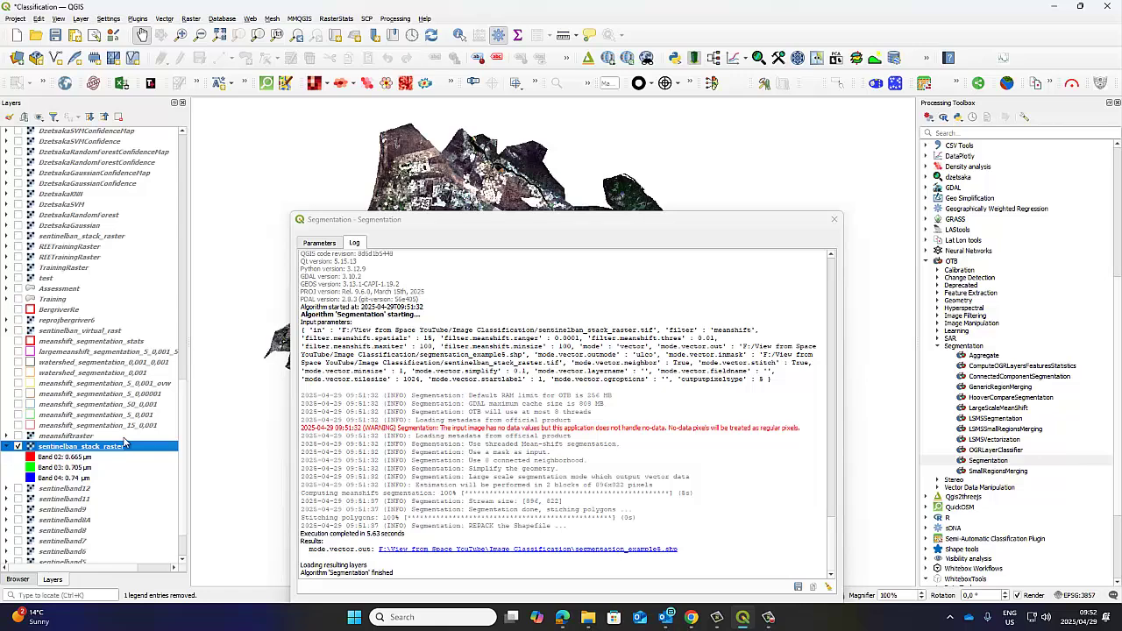
Step: In the Segmentation parameters, copy the range radius value 0,0001 into the mode convergence threshold
{"action": "left_click", "coordinate": [317, 243]}
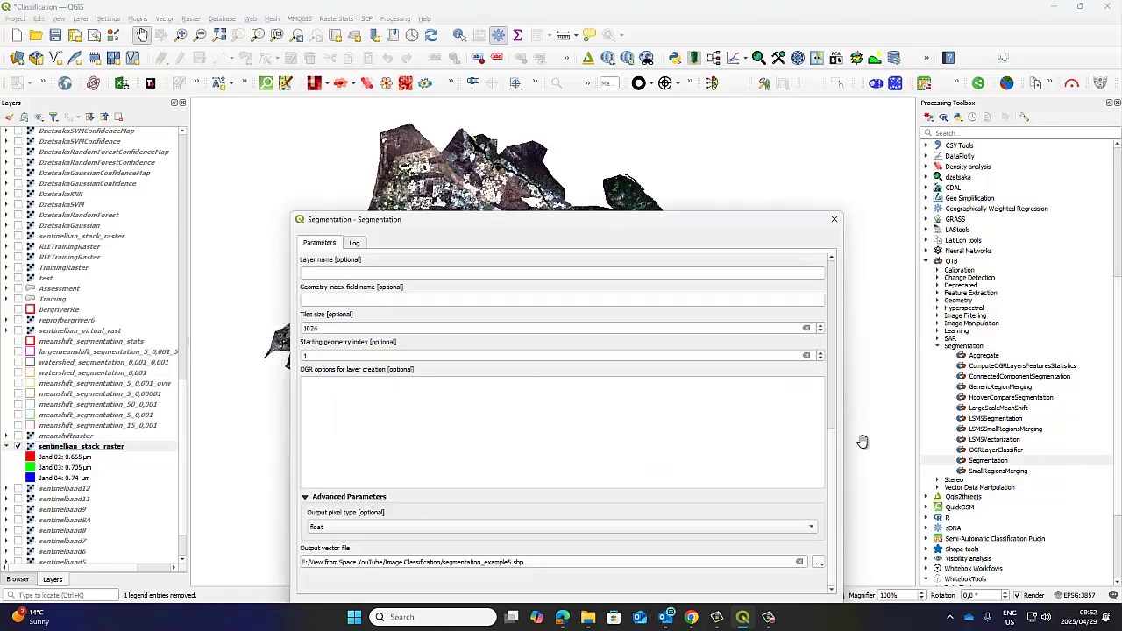
{"action": "left_click_drag", "start_coordinate": [836, 475], "coordinate": [847, 259]}
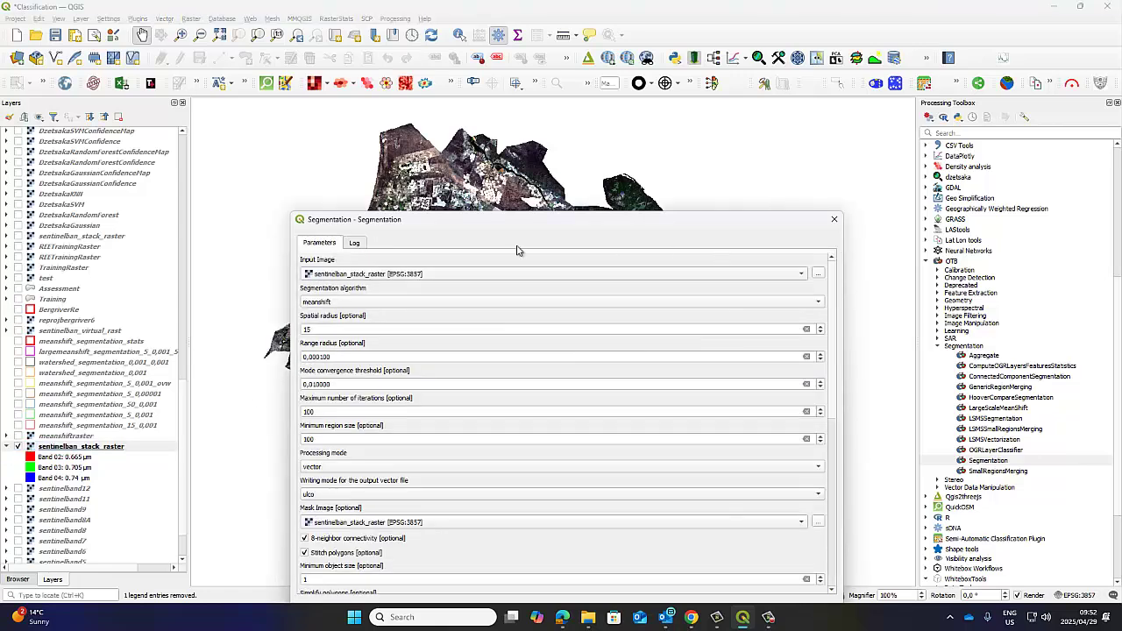
{"action": "left_click", "coordinate": [323, 357]}
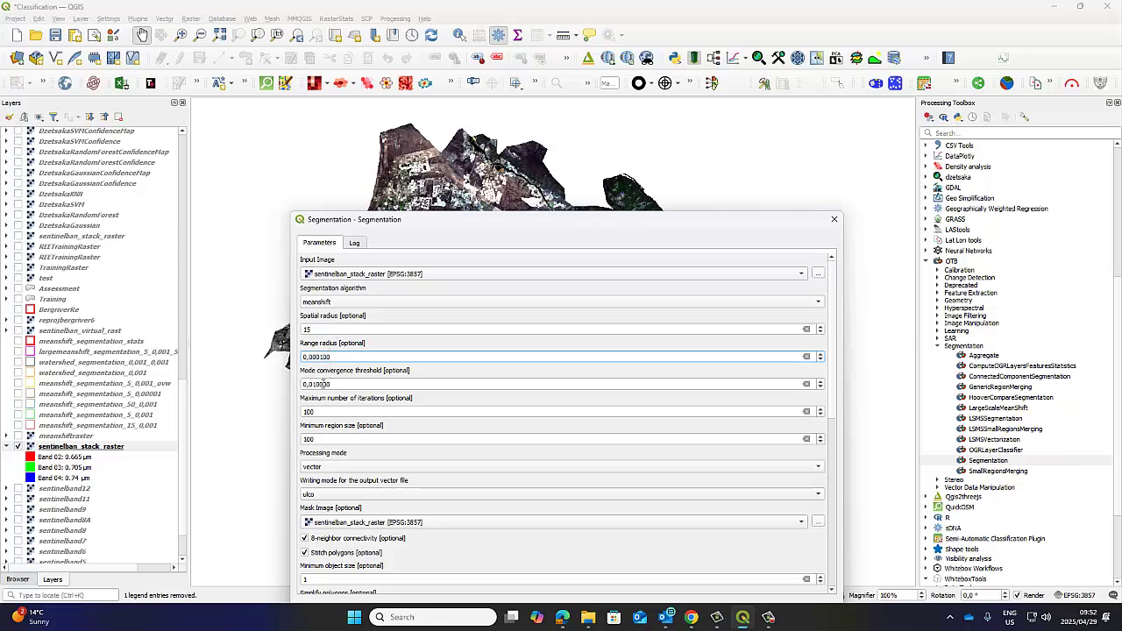
{"action": "left_click", "coordinate": [324, 384]}
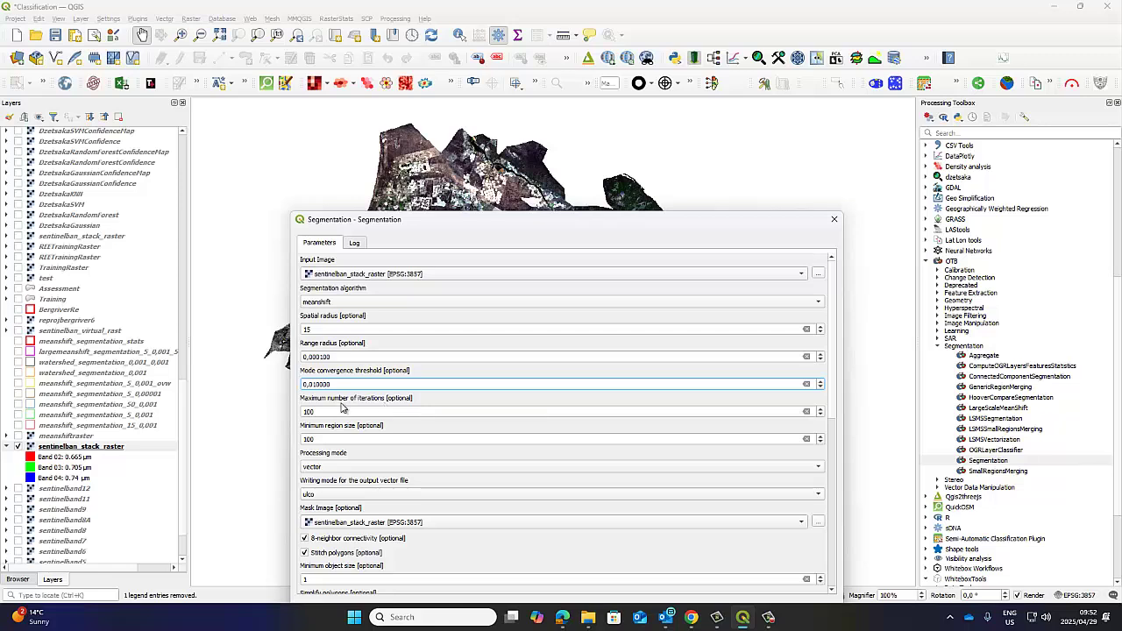
{"action": "left_click_drag", "start_coordinate": [338, 357], "coordinate": [294, 390]}
{"action": "right_click", "coordinate": [320, 361]}
{"action": "left_click", "coordinate": [340, 396]}
{"action": "right_click", "coordinate": [315, 389]}
{"action": "left_click", "coordinate": [361, 439]}
Step: Rename the output vector file to segmentation_example6.shp and rerun the segmentation
{"action": "left_click_drag", "start_coordinate": [830, 354], "coordinate": [830, 503]}
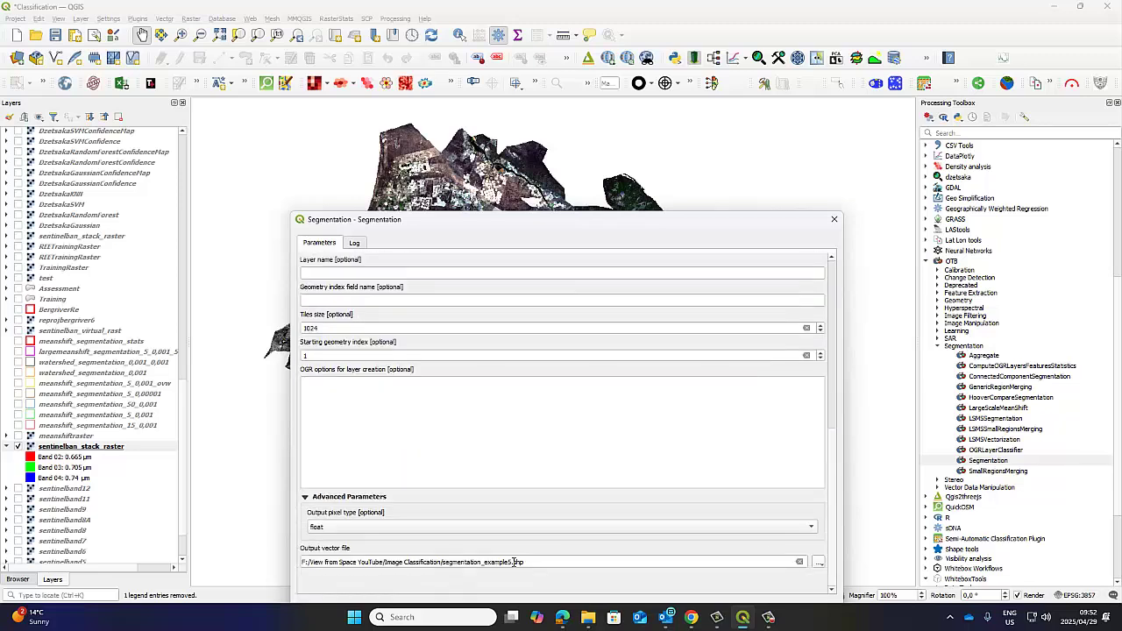
{"action": "left_click", "coordinate": [514, 562]}
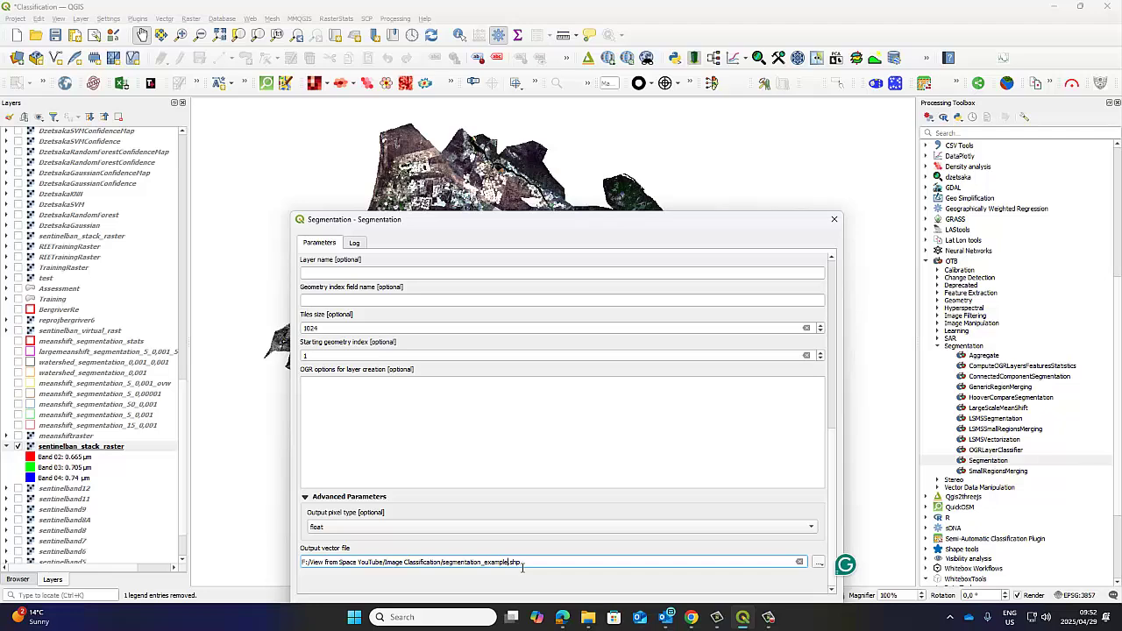
{"action": "left_click_drag", "start_coordinate": [669, 232], "coordinate": [633, 137]}
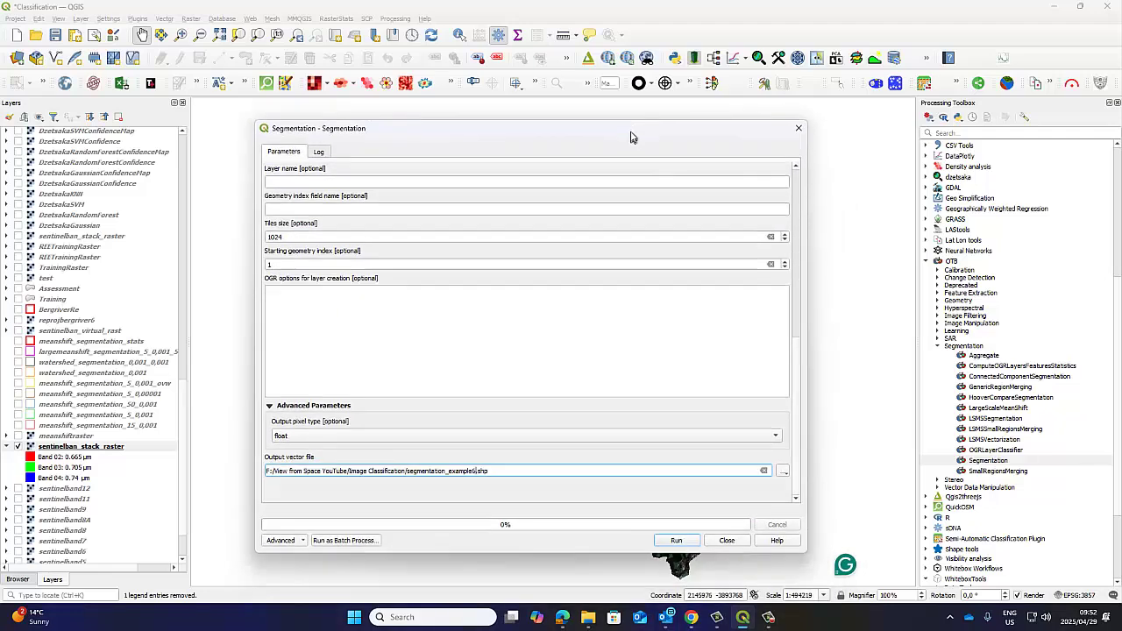
{"action": "left_click", "coordinate": [676, 537]}
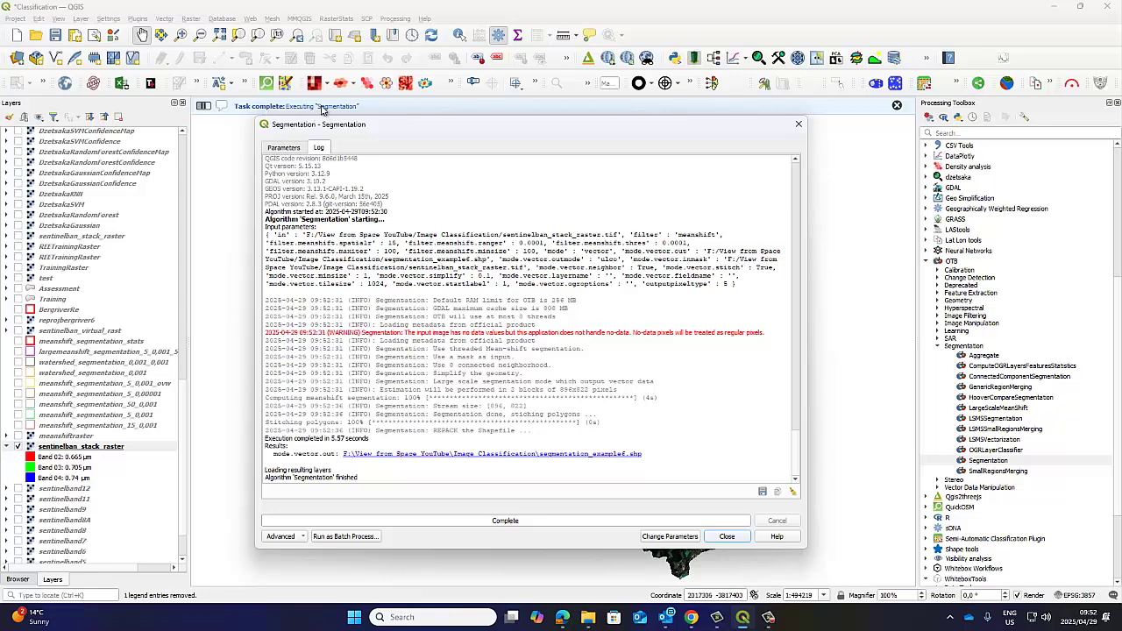
Step: Add segmentation_example6.shp from the Image Classification folder to the map as a vector layer
{"action": "left_click", "coordinate": [80, 18]}
{"action": "mouse_move", "coordinate": [95, 56]}
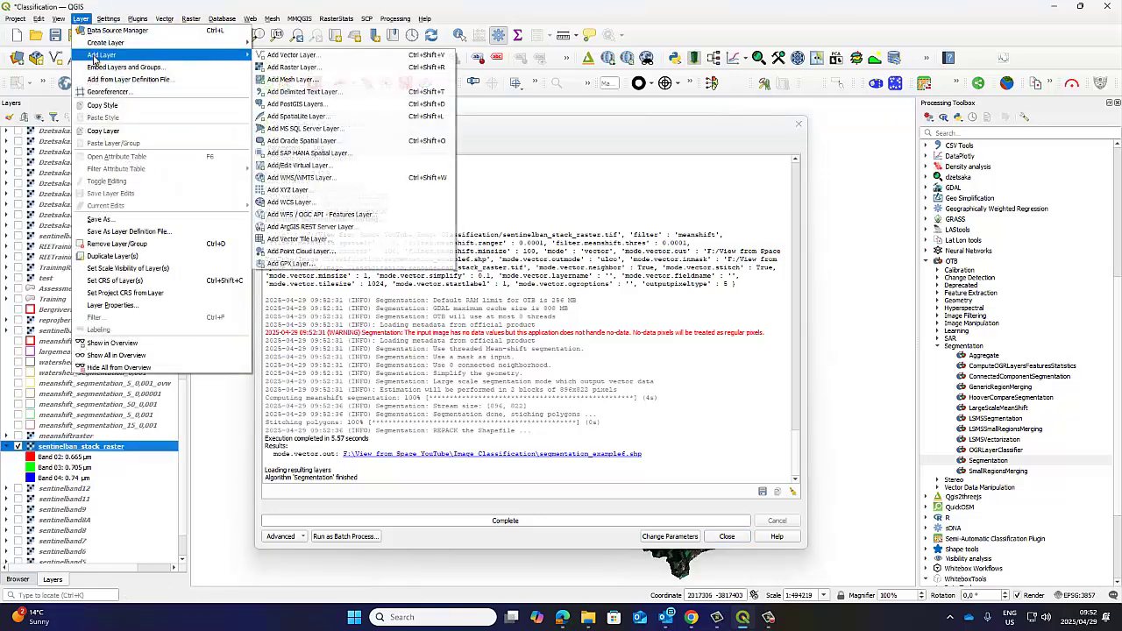
{"action": "left_click", "coordinate": [291, 55]}
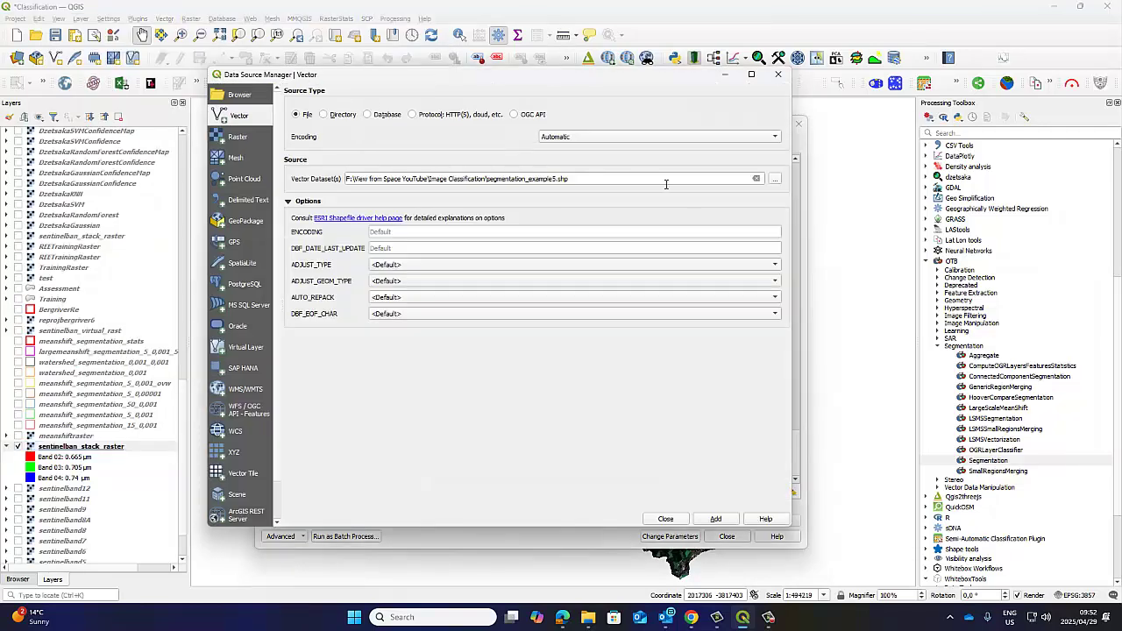
{"action": "left_click", "coordinate": [557, 179]}
{"action": "key", "text": "BackSpace"}
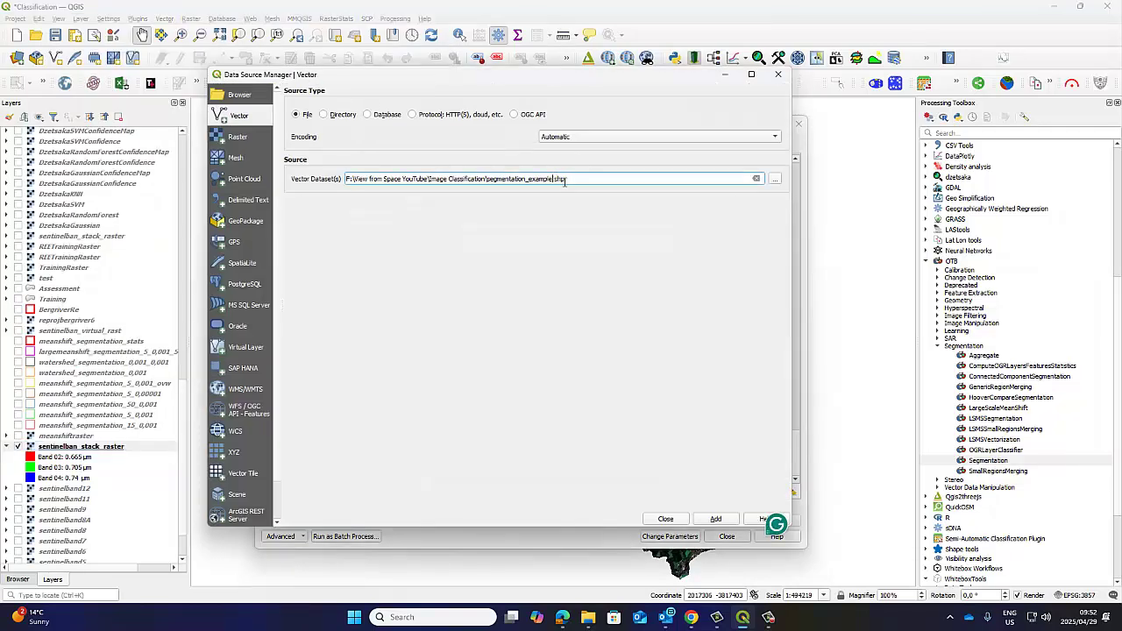
{"action": "type", "text": "6"}
{"action": "left_click", "coordinate": [716, 519]}
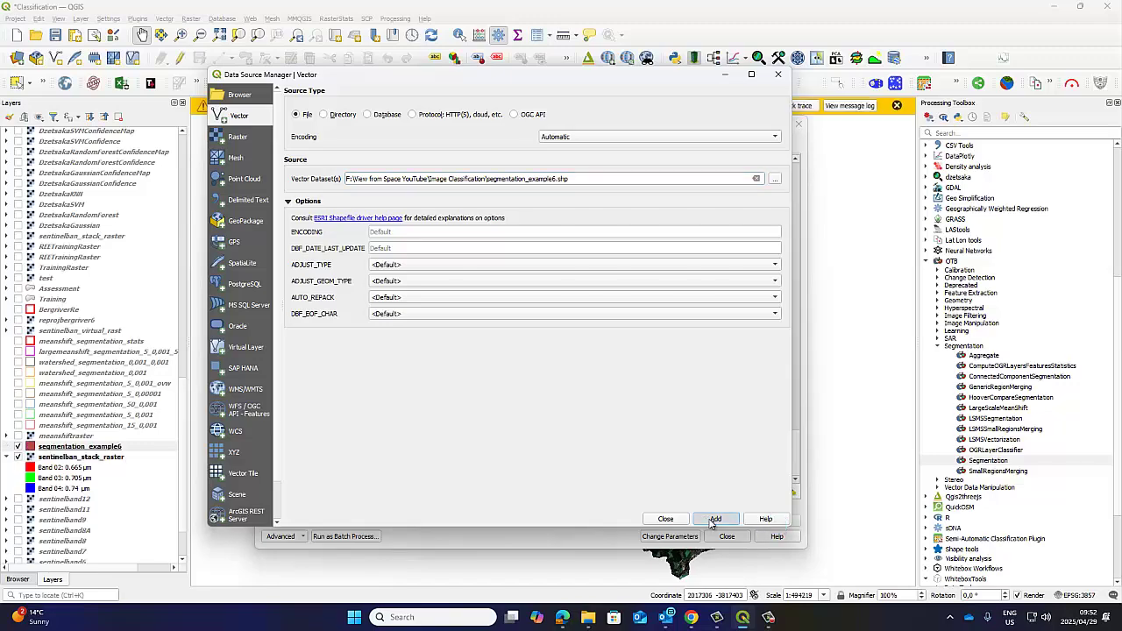
{"action": "left_click", "coordinate": [715, 520]}
{"action": "left_click", "coordinate": [673, 519]}
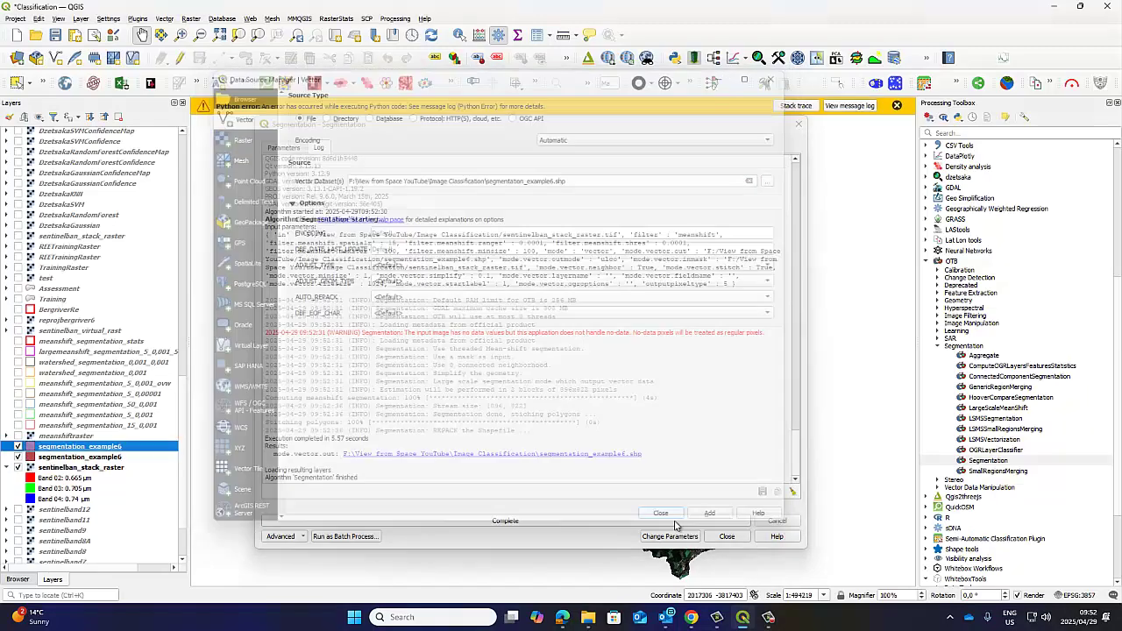
Step: Uncover the map to inspect the segmentation result, and remove both segmentation_example6 layers from the project
{"action": "left_click_drag", "start_coordinate": [511, 142], "coordinate": [519, 216]}
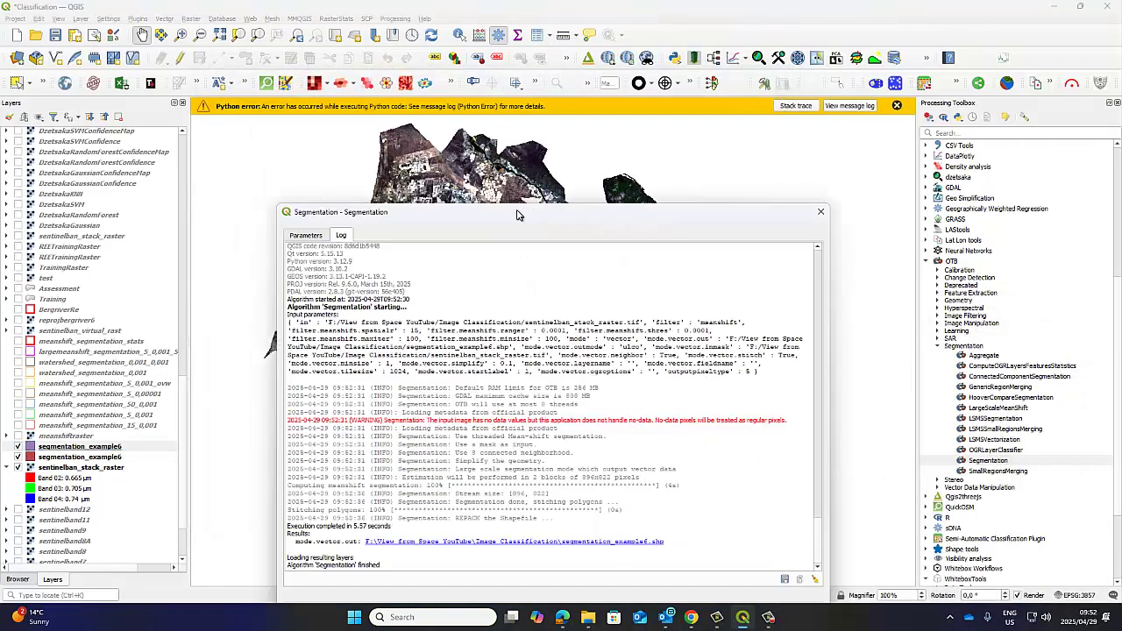
{"action": "left_click", "coordinate": [92, 447]}
{"action": "left_click", "coordinate": [98, 452], "text": "ctrl"}
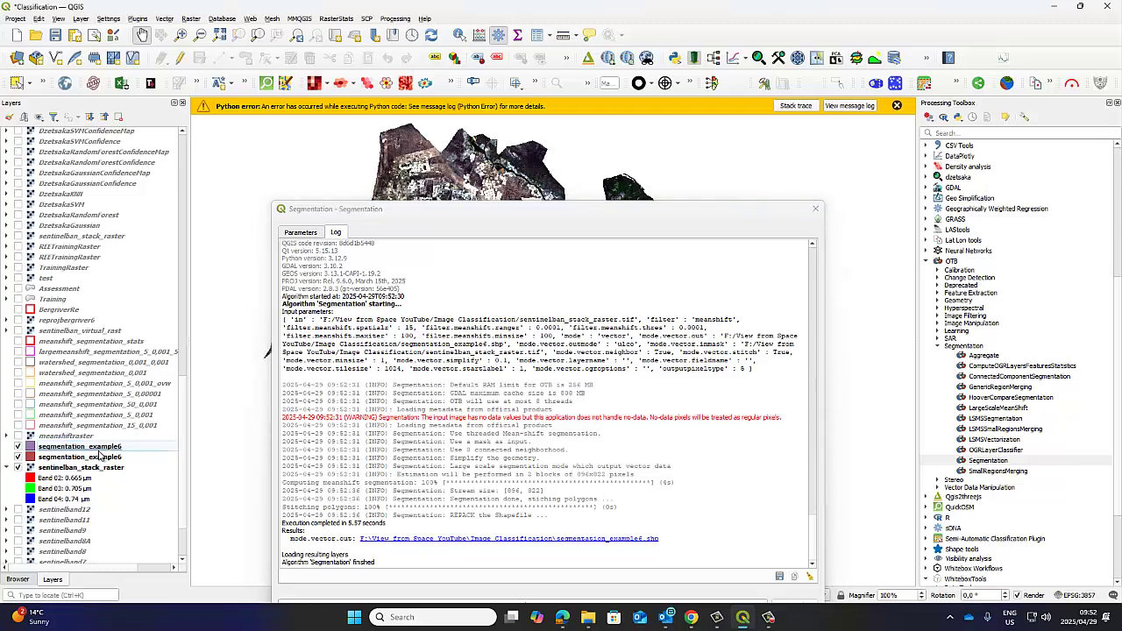
{"action": "left_click", "coordinate": [96, 460], "text": "ctrl"}
{"action": "left_click", "coordinate": [94, 449], "text": "ctrl"}
{"action": "right_click", "coordinate": [93, 449]}
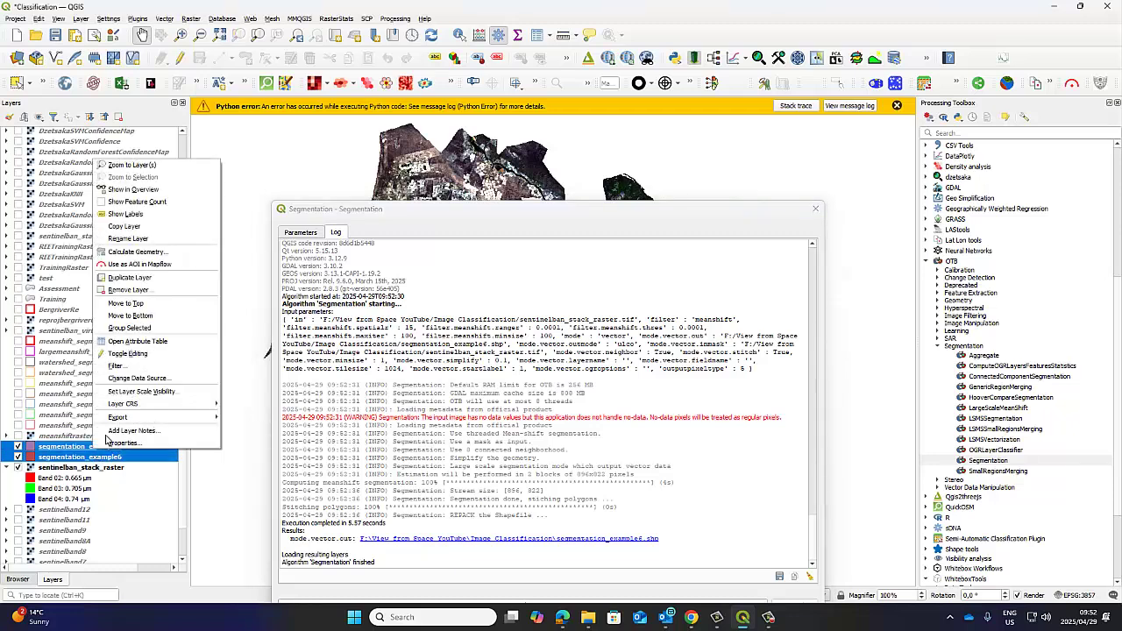
{"action": "left_click", "coordinate": [128, 289]}
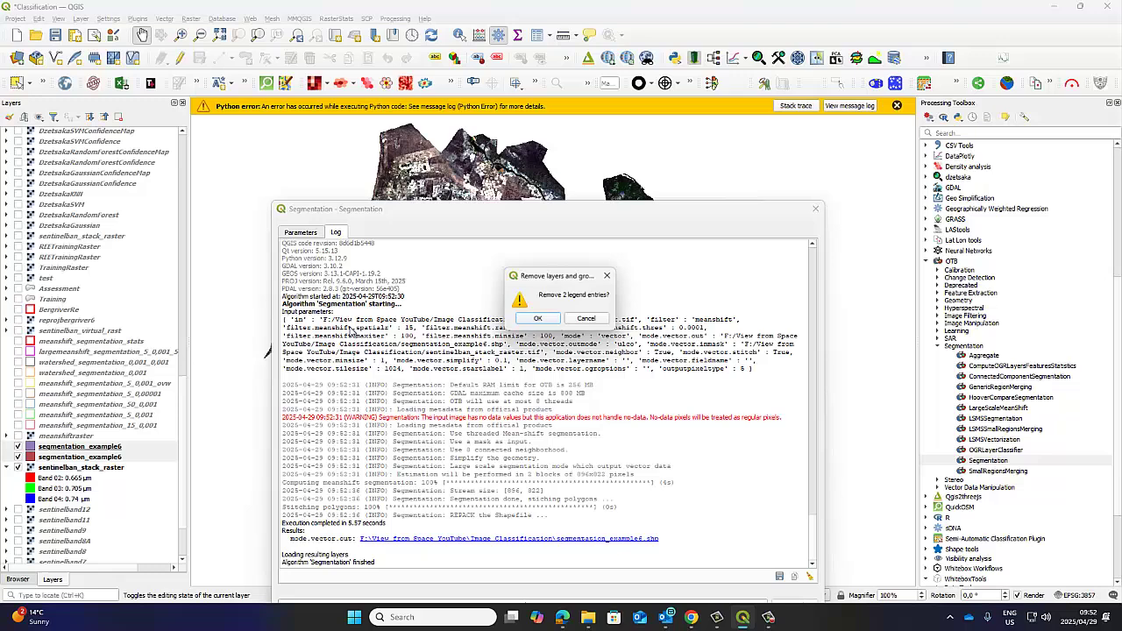
{"action": "left_click", "coordinate": [538, 326]}
Step: Review the parameters of the last segmentation run, and reopen the OTB Segmentation tool with its default settings
{"action": "left_click", "coordinate": [301, 232]}
{"action": "left_click_drag", "start_coordinate": [458, 210], "coordinate": [455, 114]}
{"action": "left_click_drag", "start_coordinate": [811, 353], "coordinate": [801, 182]}
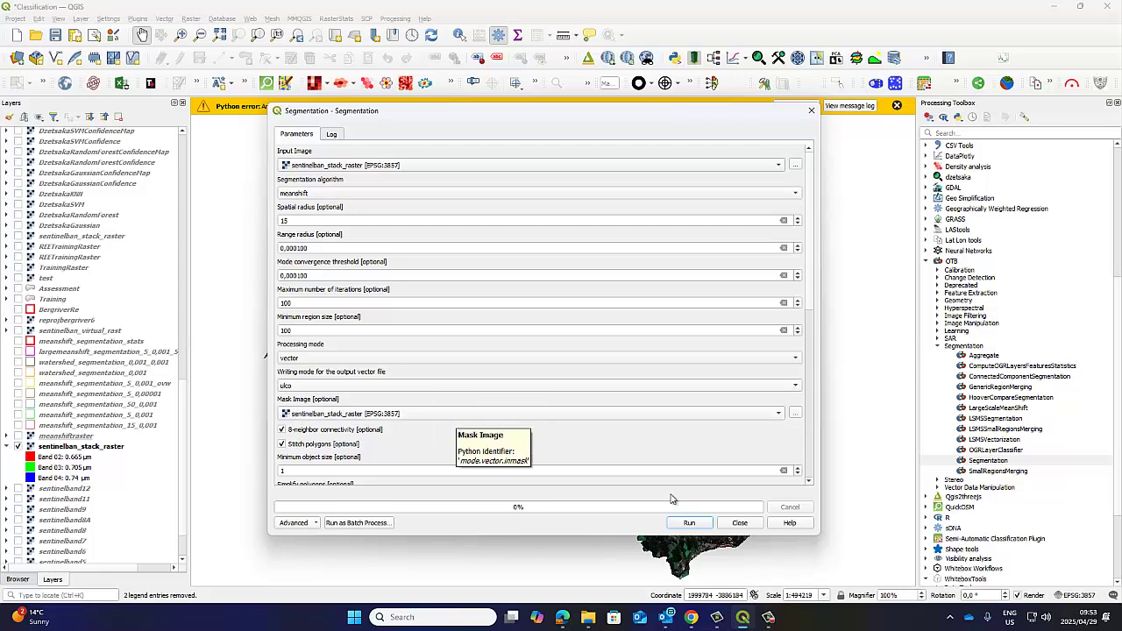
{"action": "left_click", "coordinate": [740, 523]}
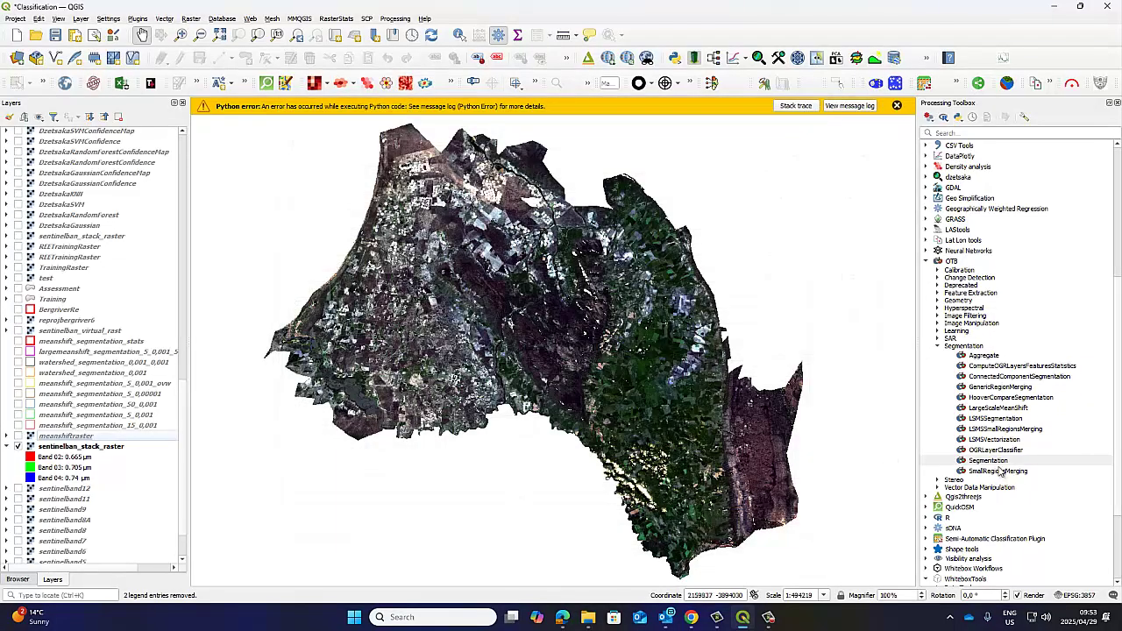
{"action": "double_click", "coordinate": [991, 461]}
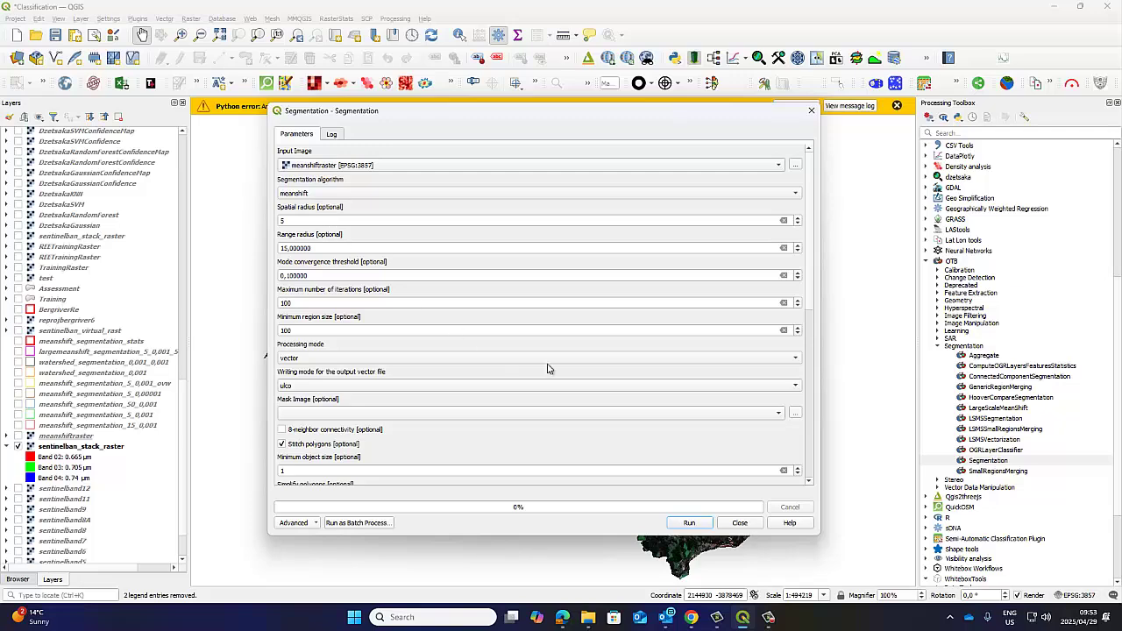
Step: Set the output vector file to segmentation_example6.shp in the Image Classification folder, replacing the existing file
{"action": "left_click_drag", "start_coordinate": [811, 269], "coordinate": [786, 466]}
{"action": "left_click", "coordinate": [800, 455]}
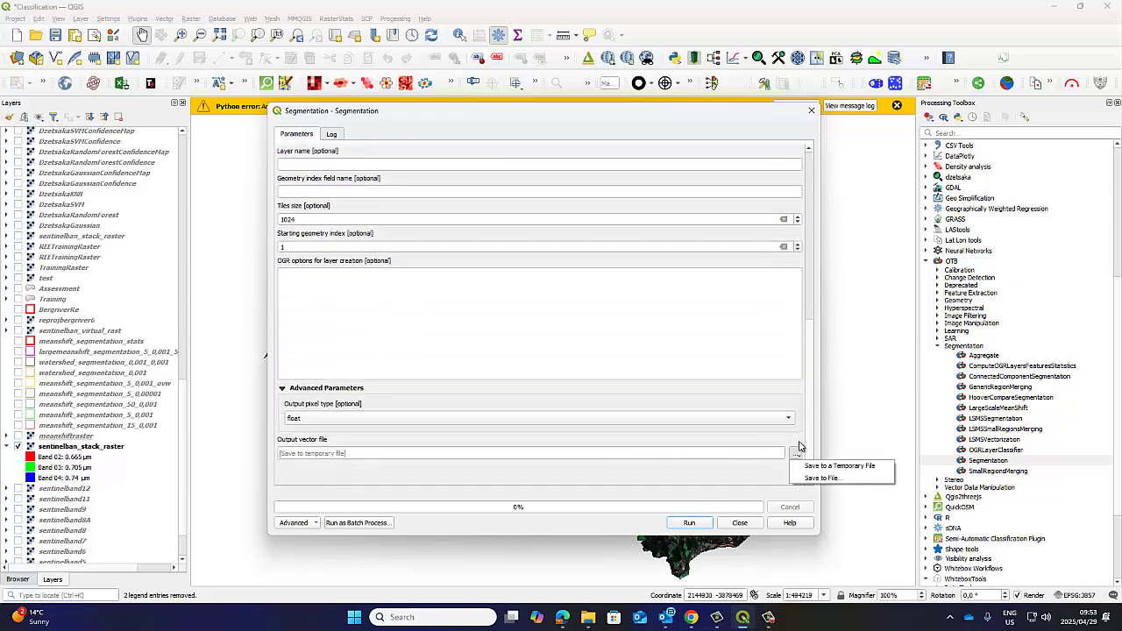
{"action": "left_click", "coordinate": [816, 467]}
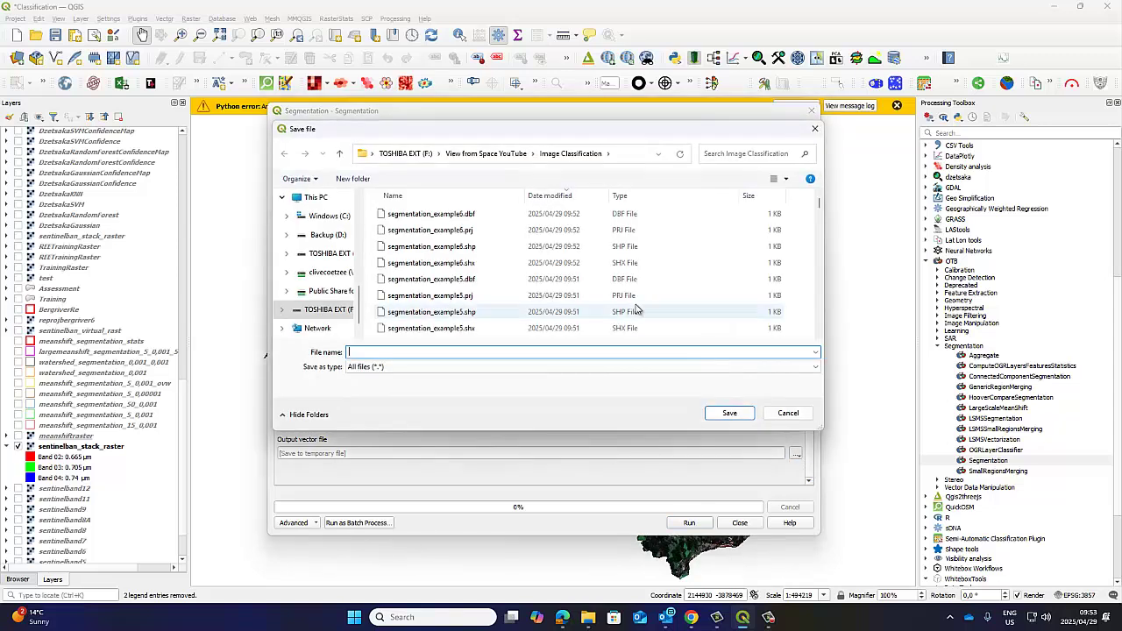
{"action": "left_click", "coordinate": [491, 246]}
{"action": "left_click", "coordinate": [731, 414]}
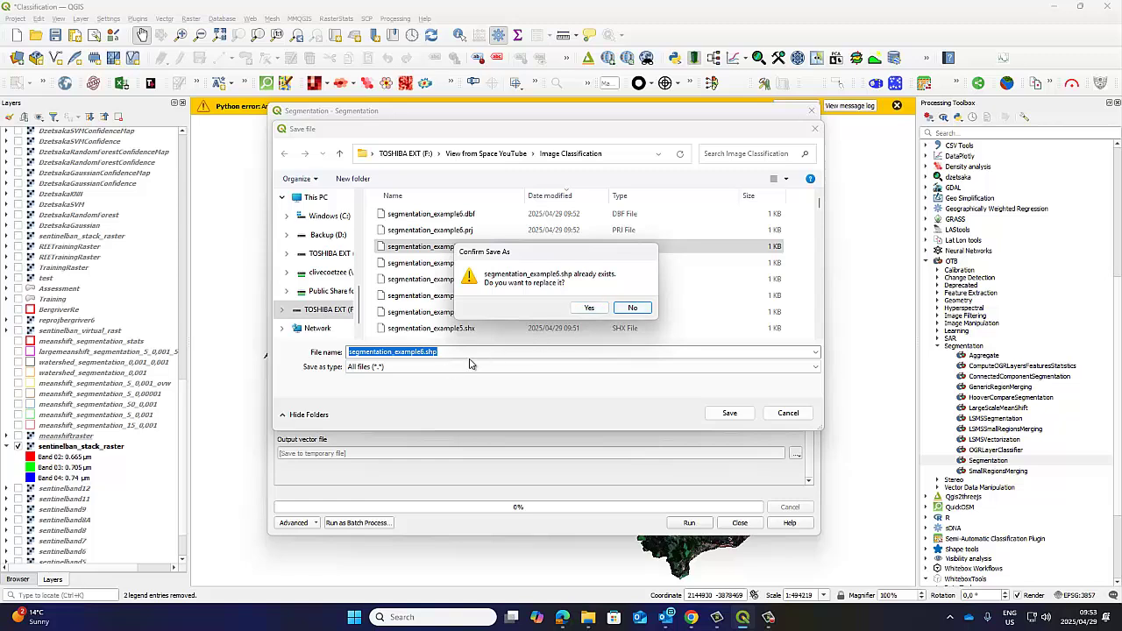
{"action": "left_click", "coordinate": [587, 307]}
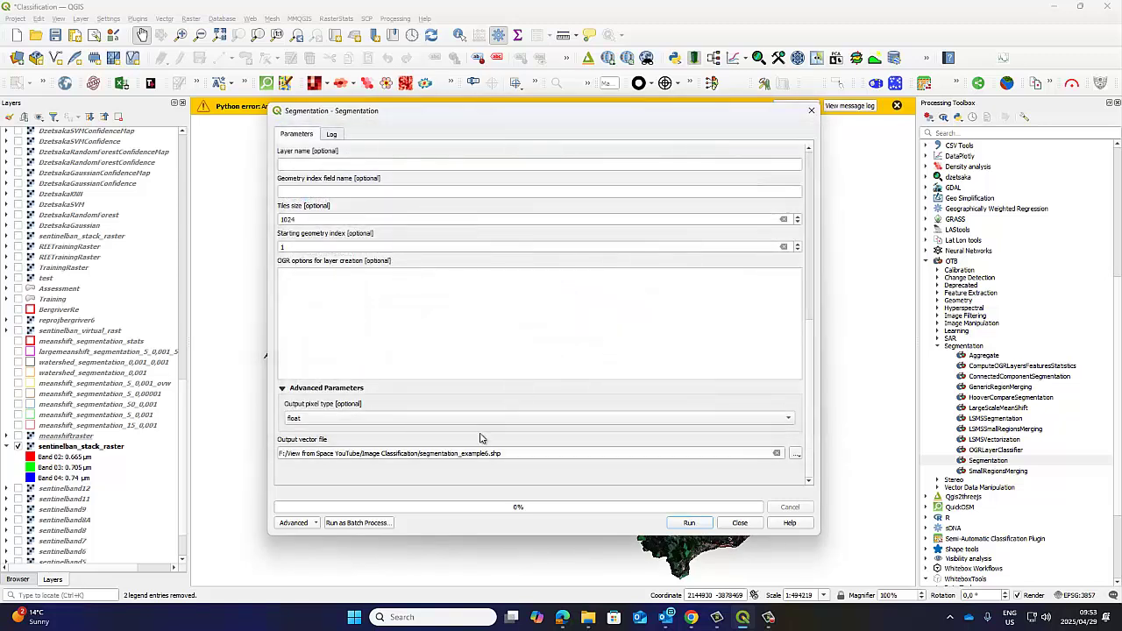
Step: Set the output vector file name to segmentation_example7.shp and run the segmentation
{"action": "left_click", "coordinate": [489, 453]}
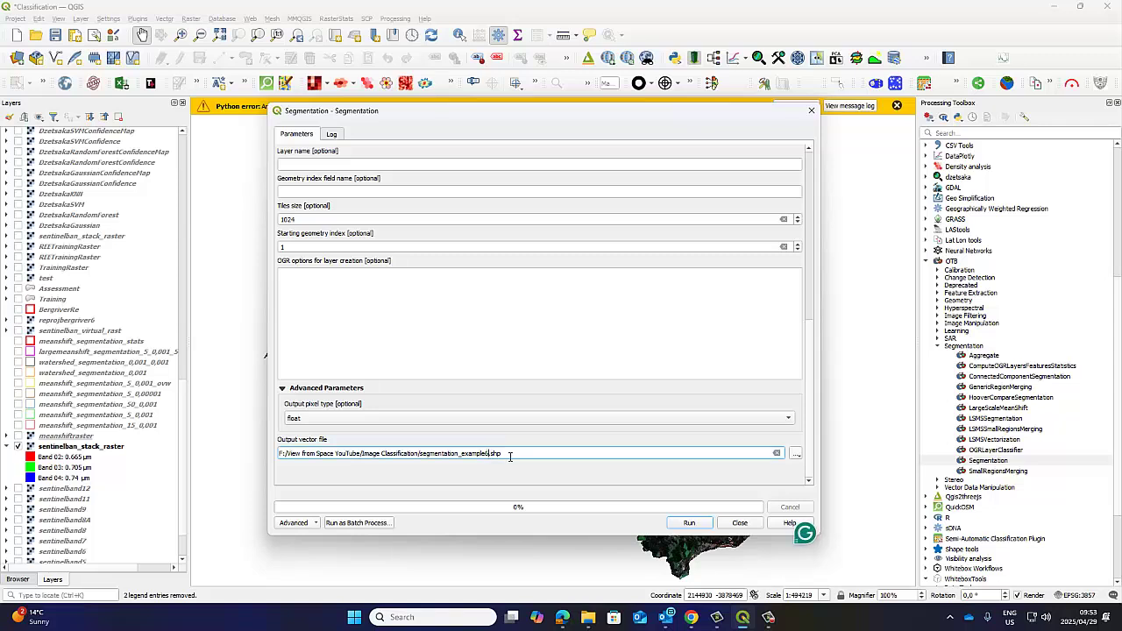
{"action": "key", "text": "BackSpace"}
{"action": "type", "text": "7"}
{"action": "left_click", "coordinate": [691, 523]}
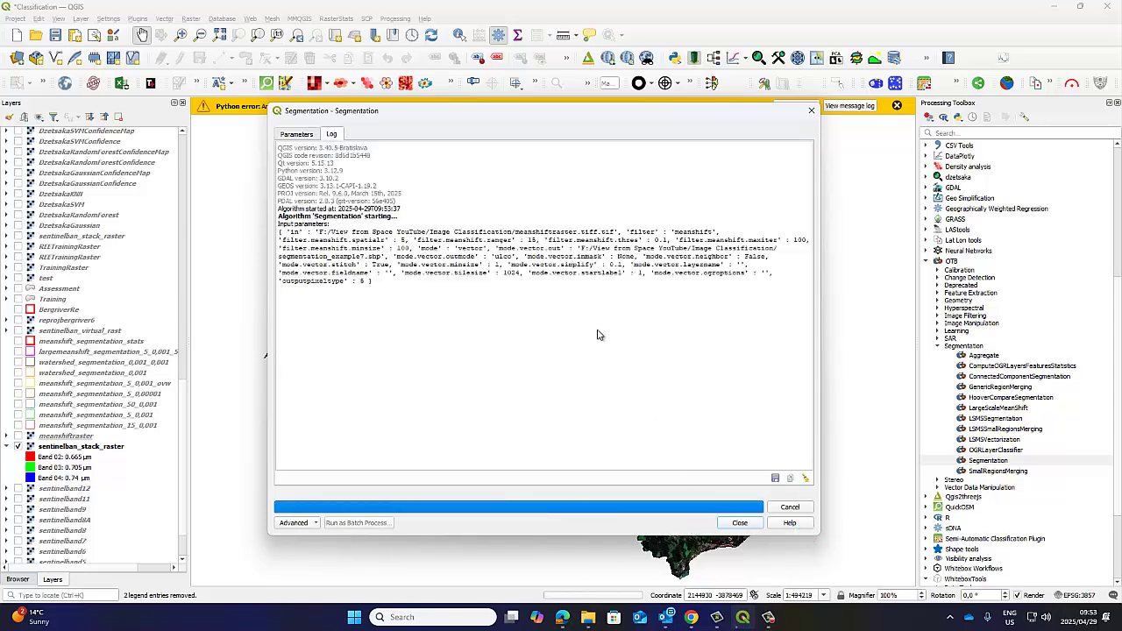
Step: Add segmentation_example7.shp to the project as a vector layer above sentinelban_stack_raster
{"action": "left_click", "coordinate": [69, 447]}
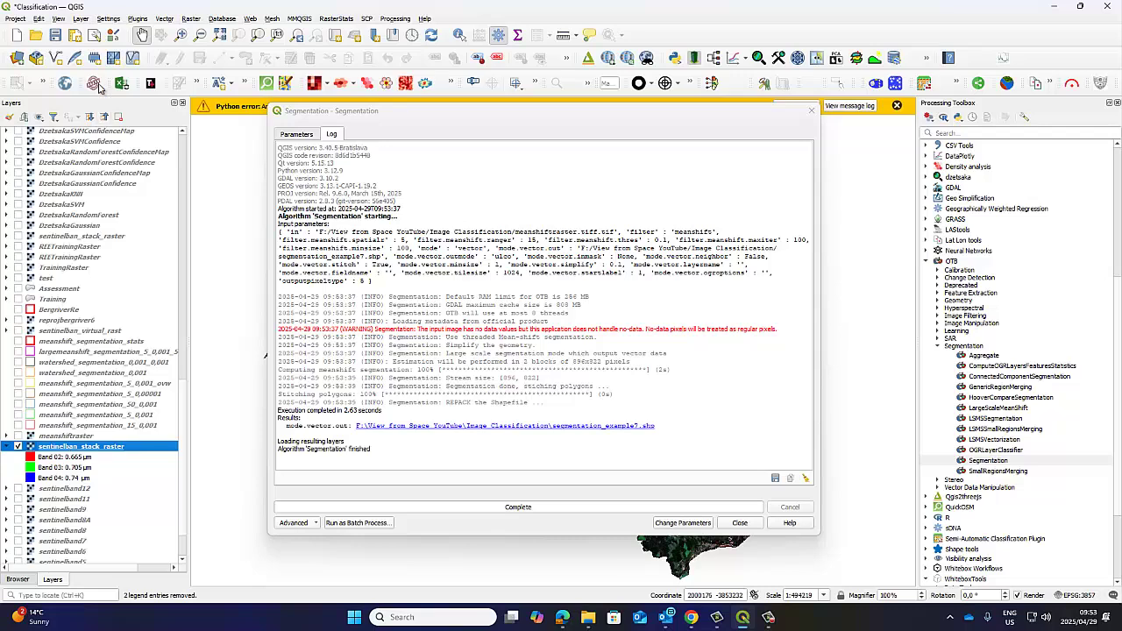
{"action": "left_click", "coordinate": [81, 19]}
{"action": "mouse_move", "coordinate": [157, 56]}
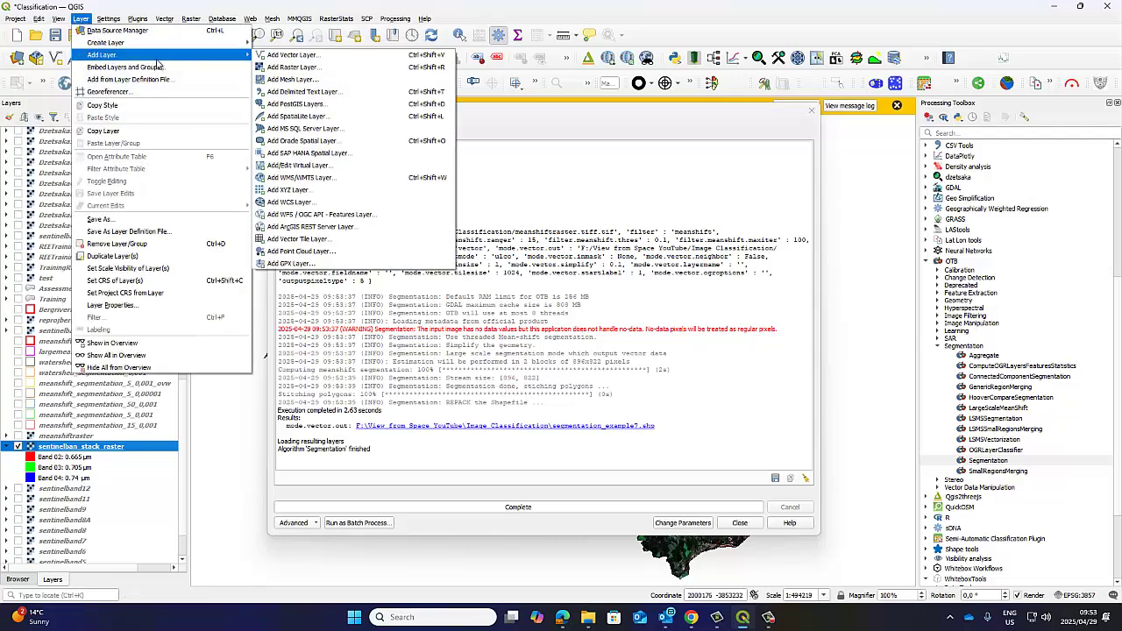
{"action": "left_click", "coordinate": [279, 58]}
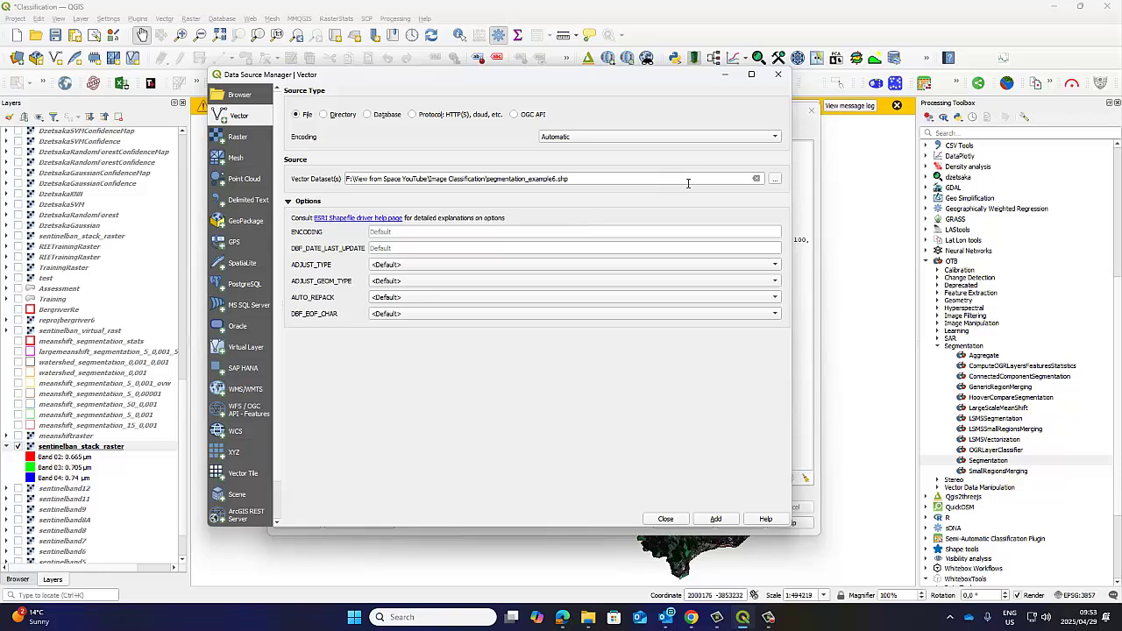
{"action": "left_click", "coordinate": [558, 179]}
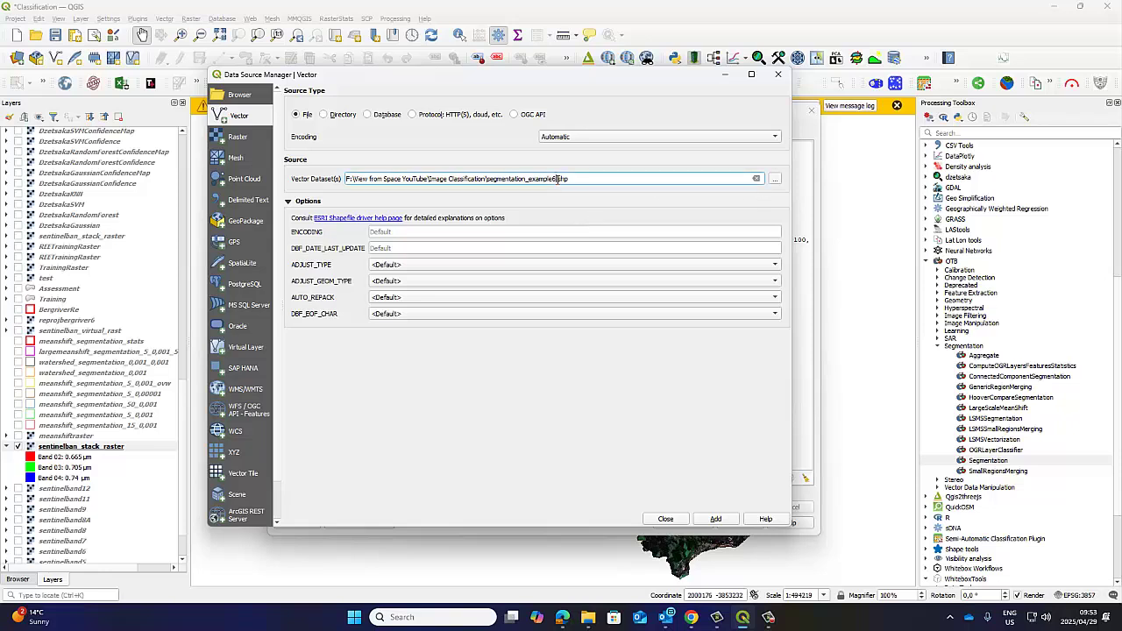
{"action": "key", "text": "BackSpace"}
{"action": "type", "text": "7"}
{"action": "left_click", "coordinate": [716, 519]}
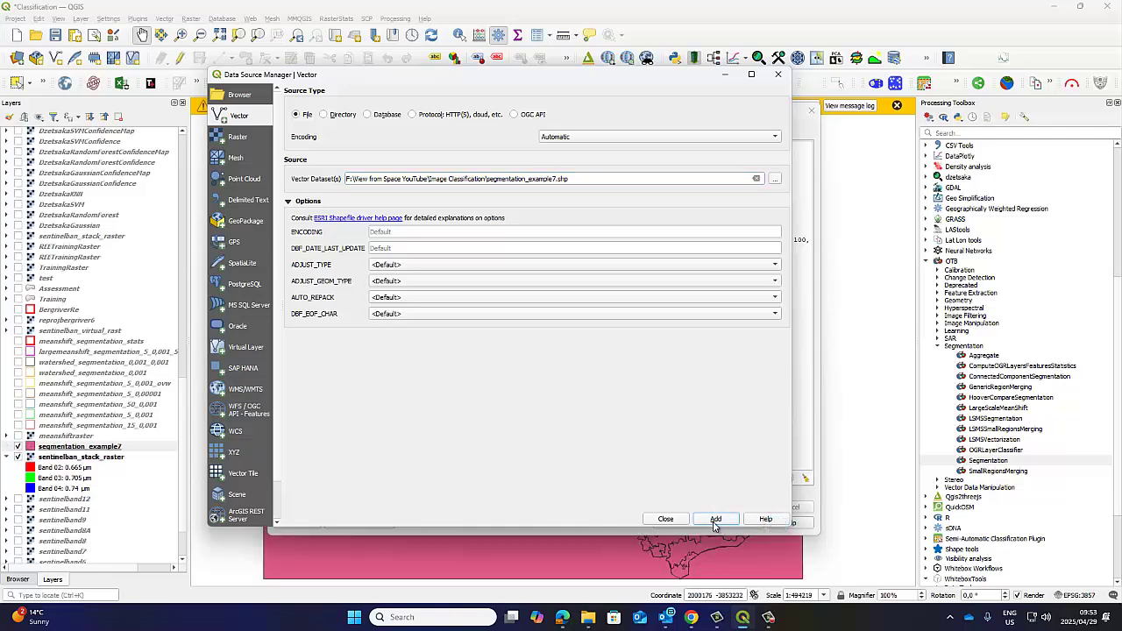
{"action": "left_click", "coordinate": [666, 519]}
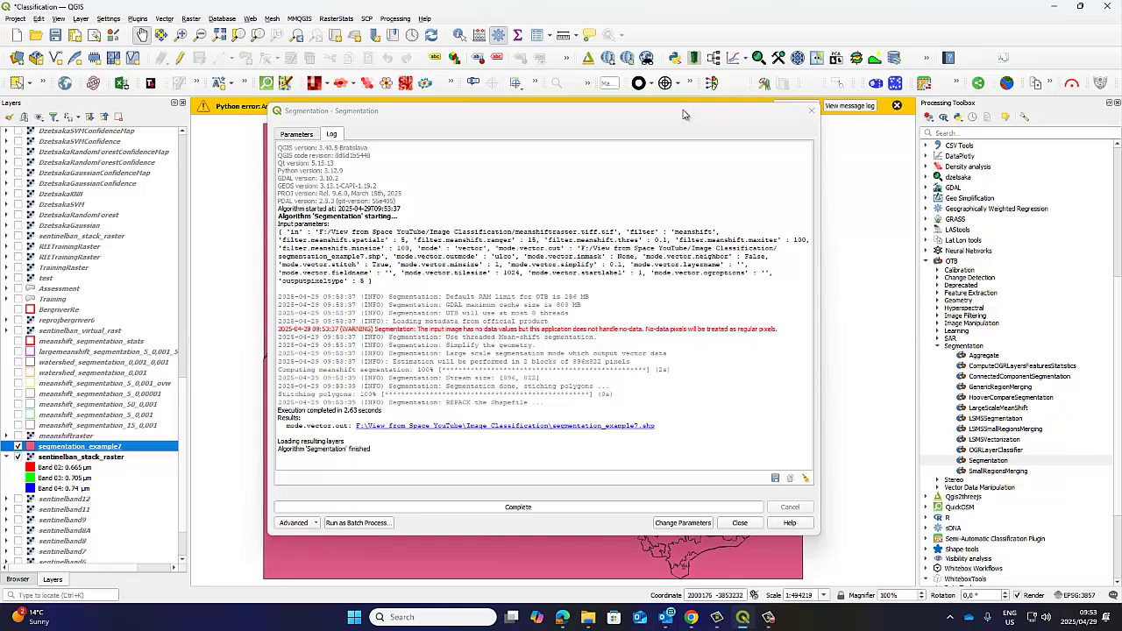
Step: Review the segmentation parameters, move the Segmentation dialog clear of the map and dismiss the Python error message
{"action": "left_click_drag", "start_coordinate": [687, 116], "coordinate": [761, 185]}
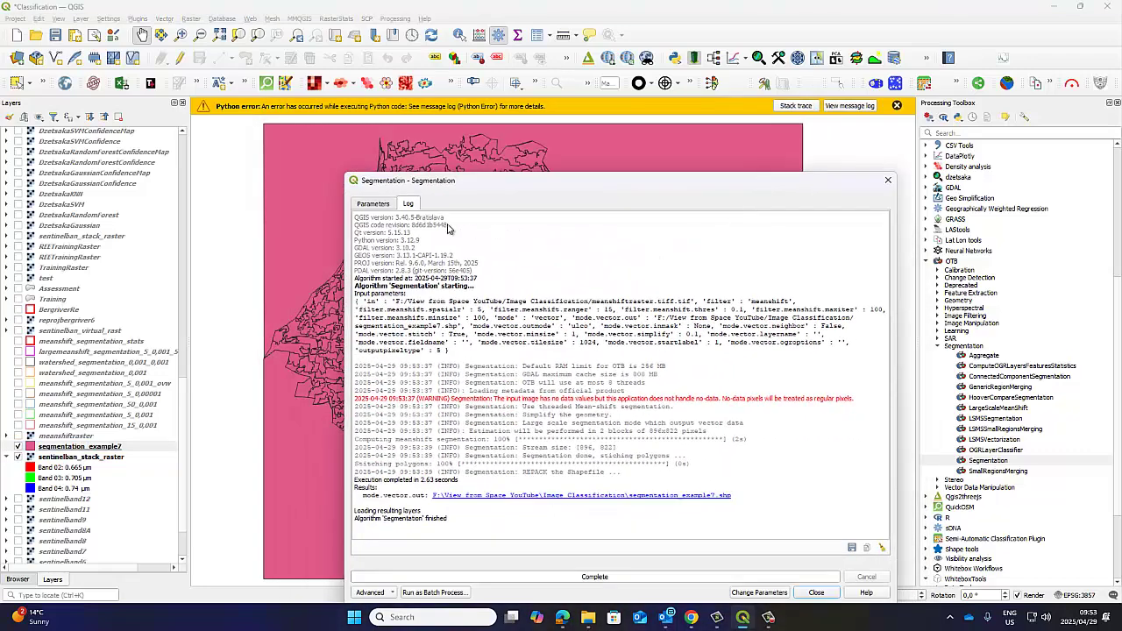
{"action": "left_click", "coordinate": [373, 204]}
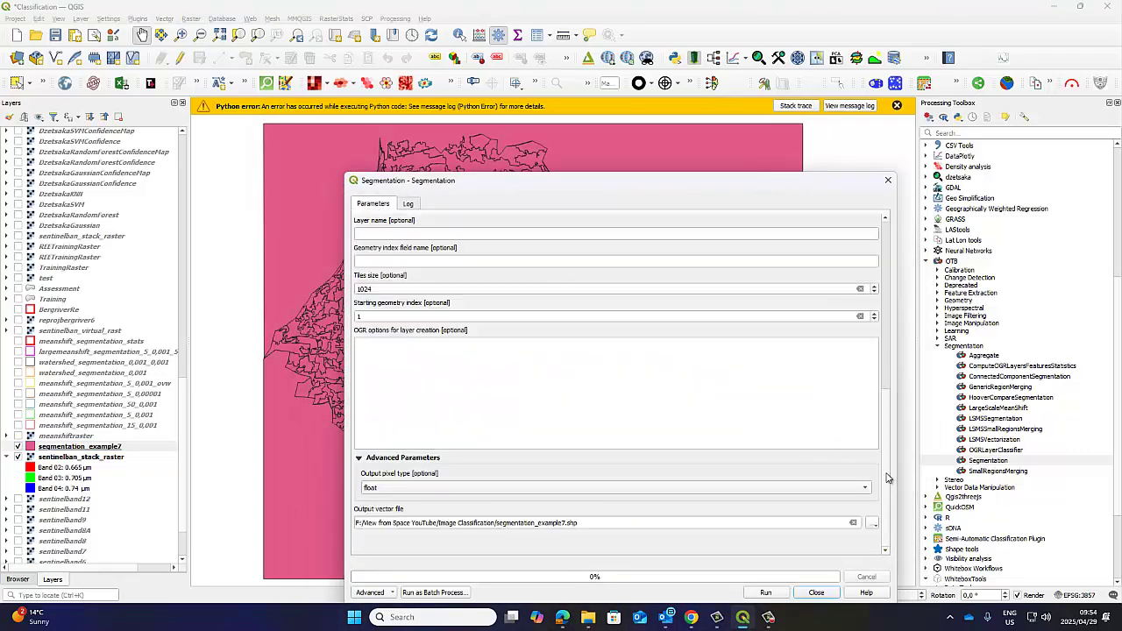
{"action": "left_click_drag", "start_coordinate": [885, 478], "coordinate": [886, 298]}
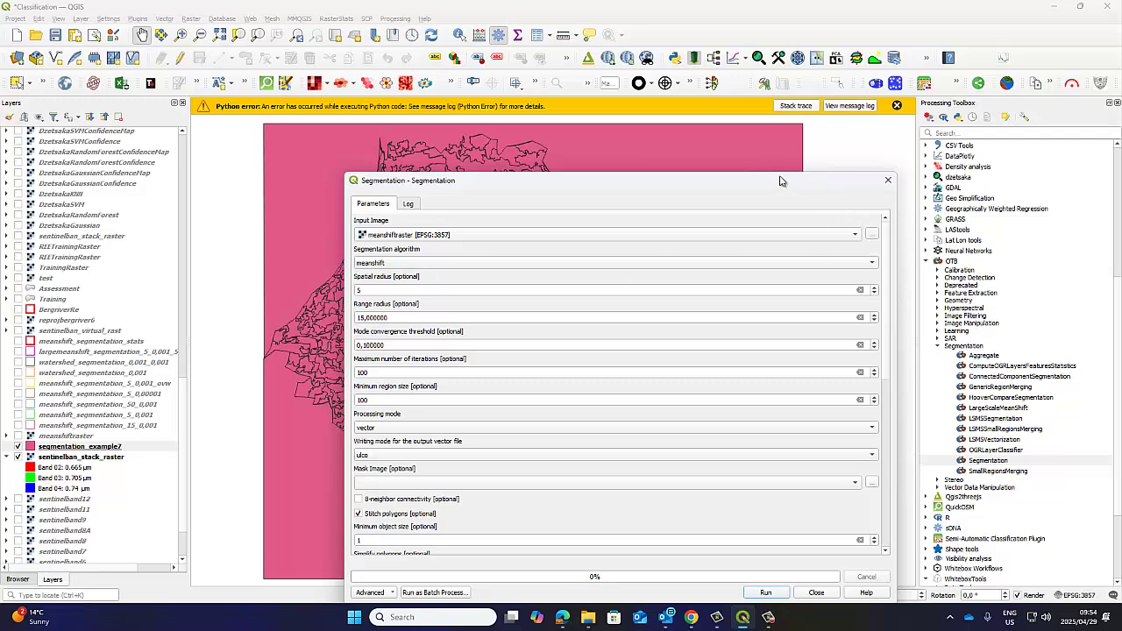
{"action": "left_click_drag", "start_coordinate": [780, 181], "coordinate": [935, 595]}
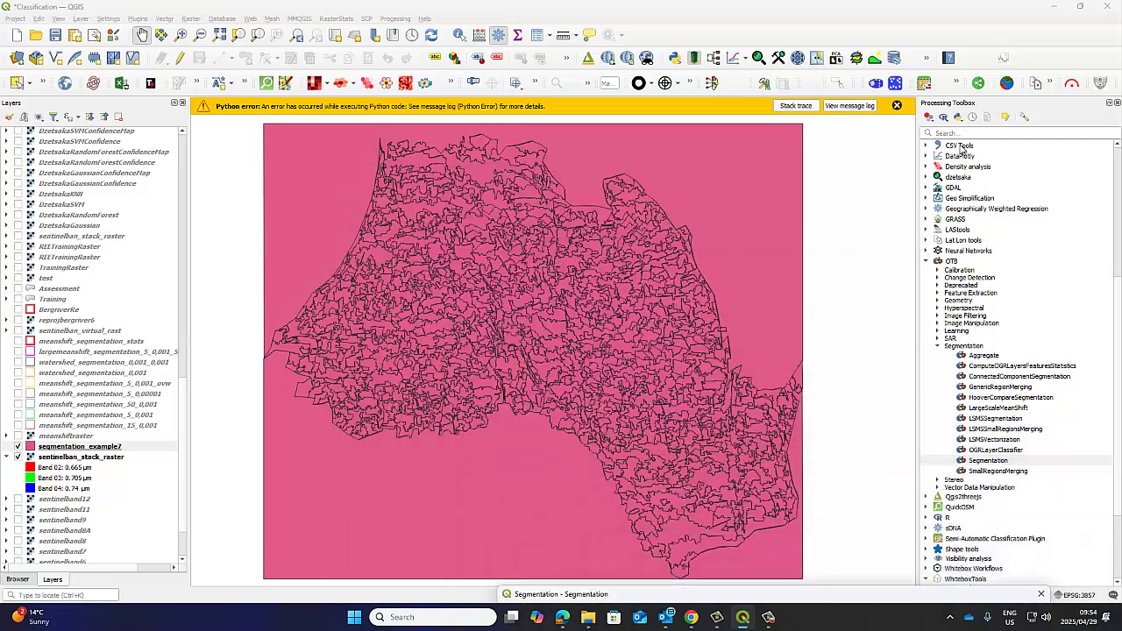
{"action": "left_click", "coordinate": [896, 105]}
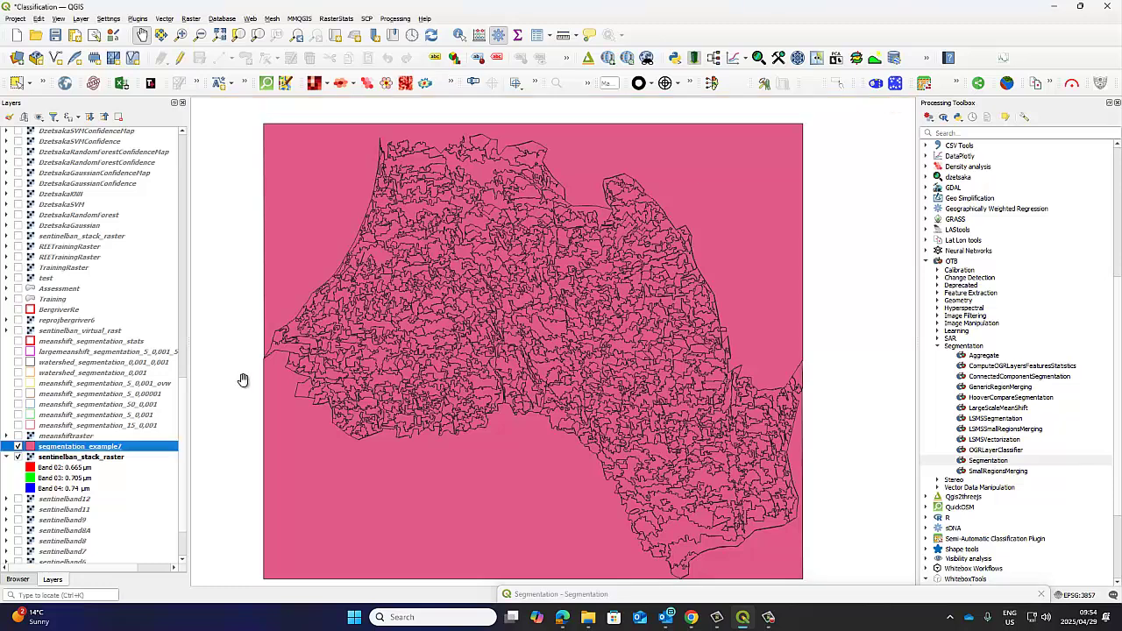
Step: View the attribute table of the segmentation_example7 layer and close it
{"action": "right_click", "coordinate": [91, 449]}
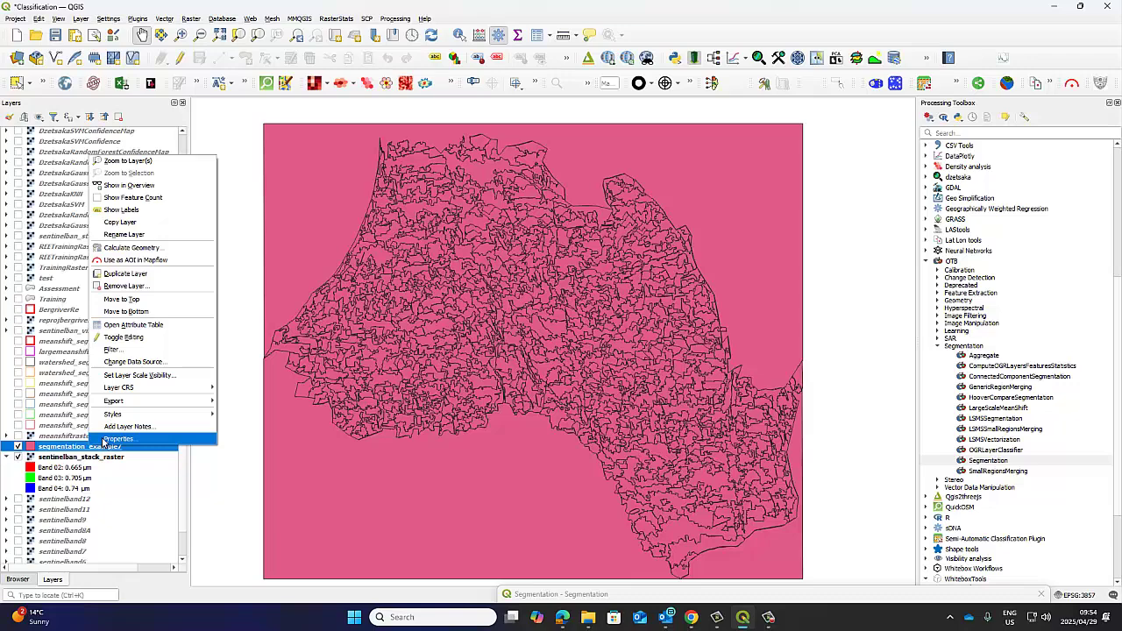
{"action": "left_click", "coordinate": [127, 325]}
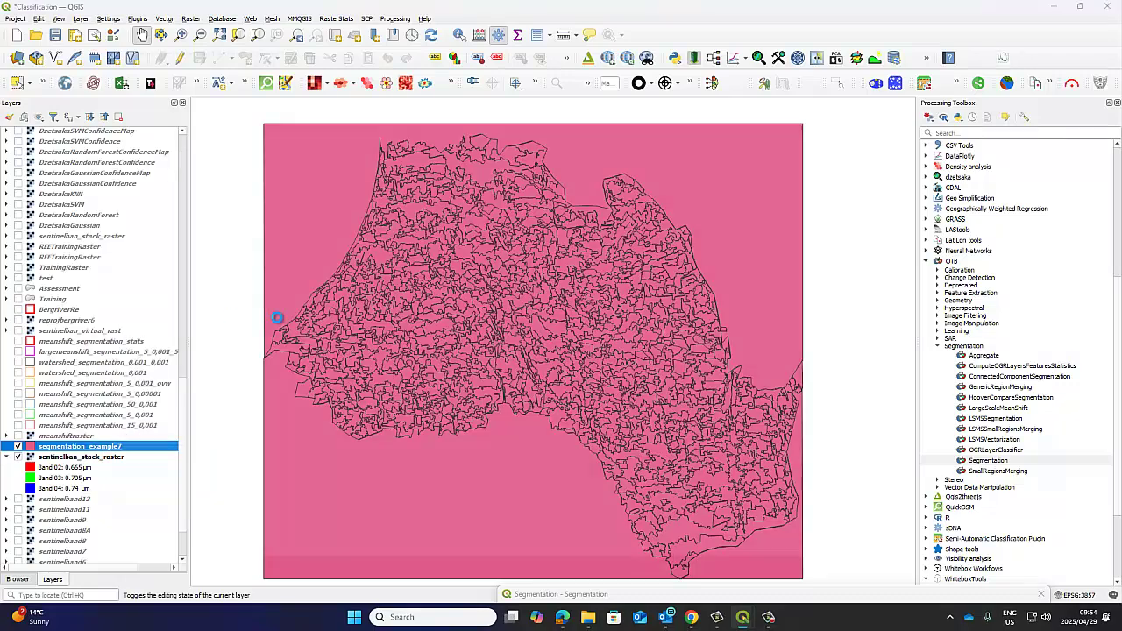
{"action": "left_click", "coordinate": [1108, 6]}
Step: Open the segmentation_example7 layer's symbology and choose the outline red style
{"action": "right_click", "coordinate": [71, 445]}
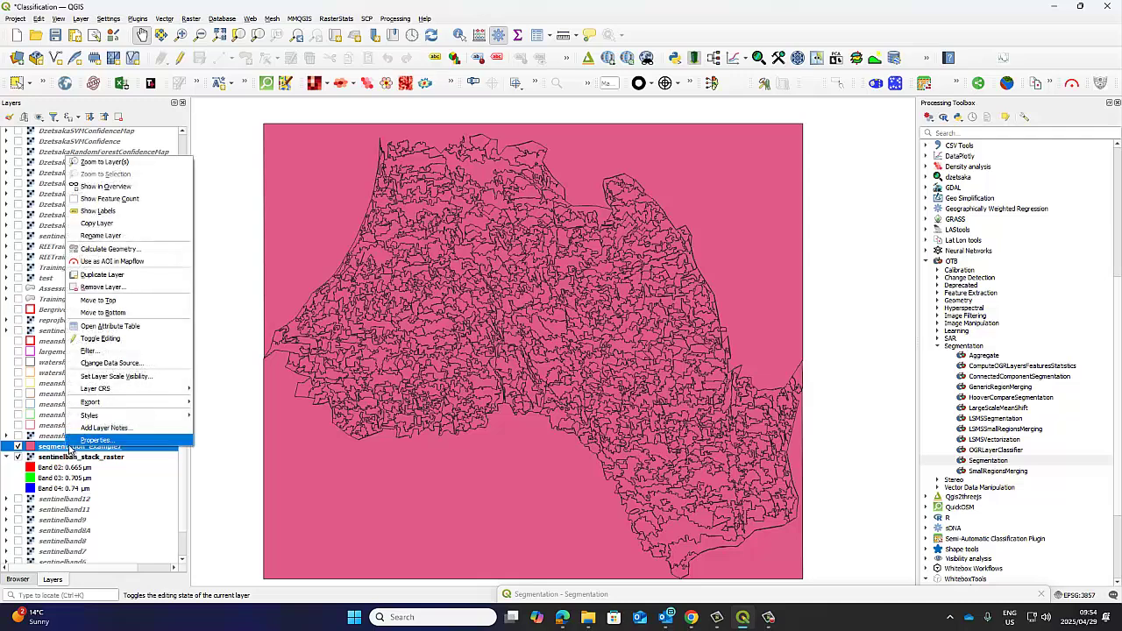
{"action": "left_click", "coordinate": [88, 440]}
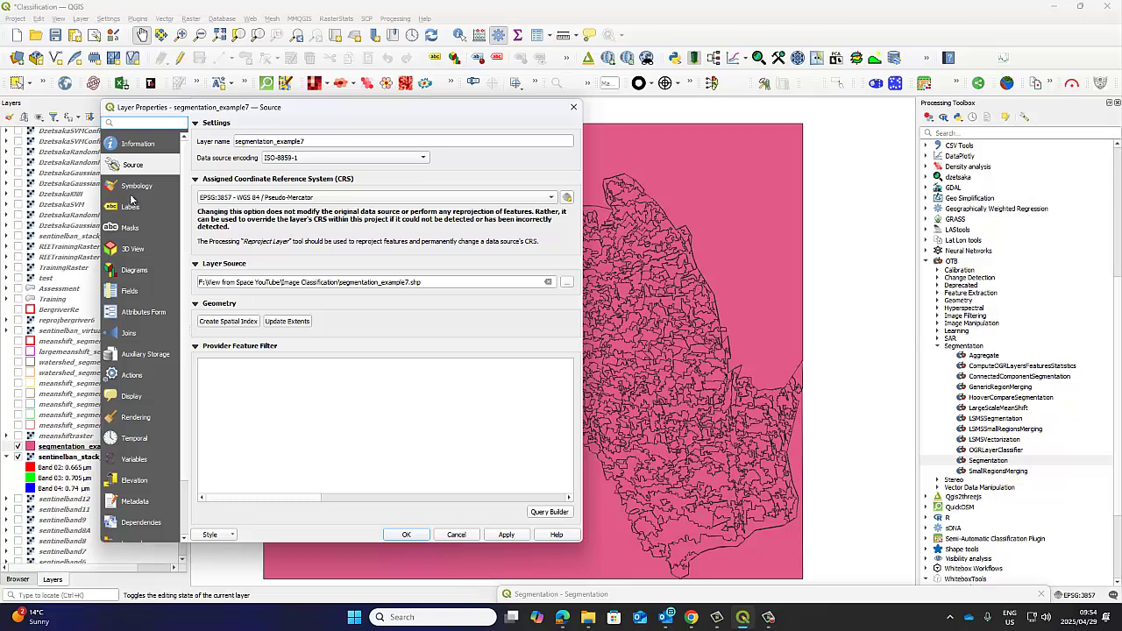
{"action": "left_click", "coordinate": [134, 187]}
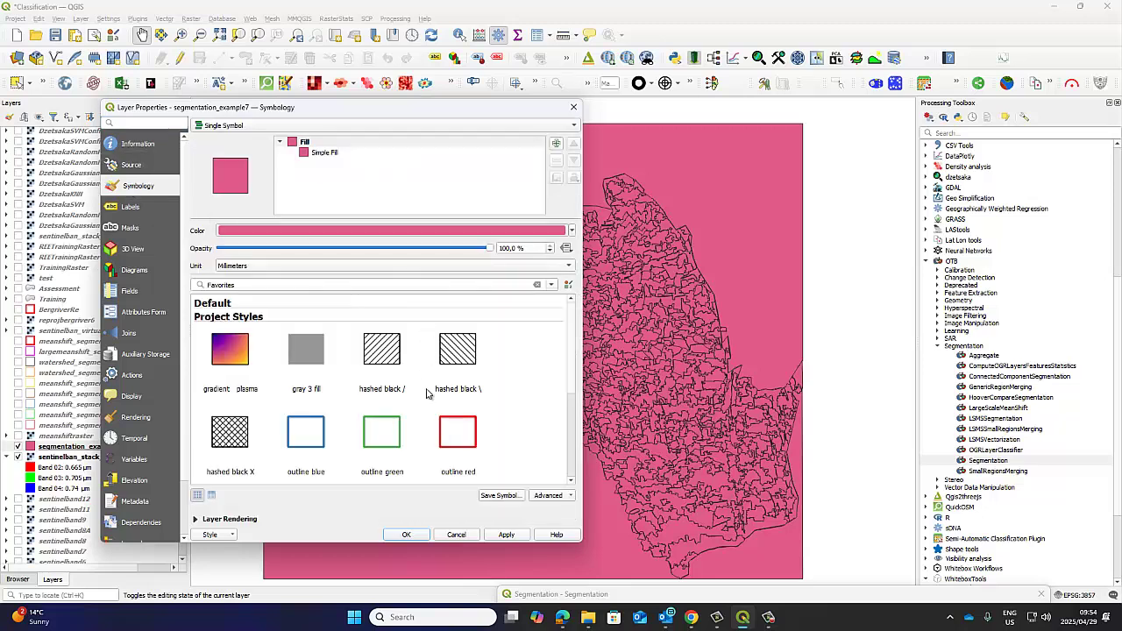
{"action": "left_click", "coordinate": [458, 434]}
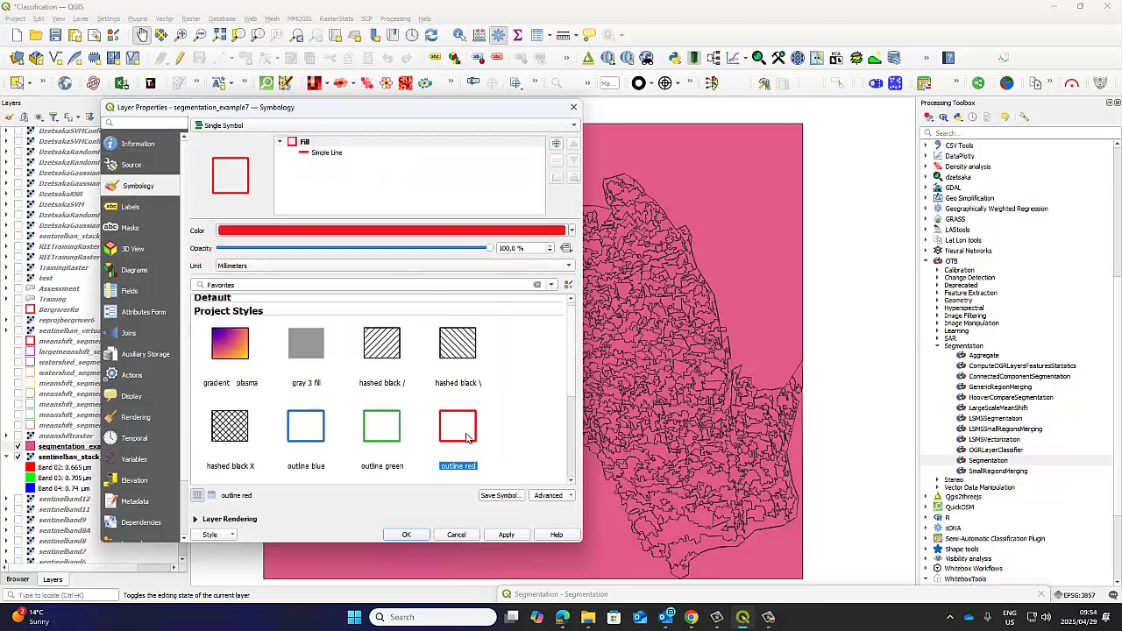
Step: Set the outline's stroke width to 0.2 mm and apply the style to the segmentation_example7 layer
{"action": "left_click", "coordinate": [326, 154]}
{"action": "left_click", "coordinate": [255, 272]}
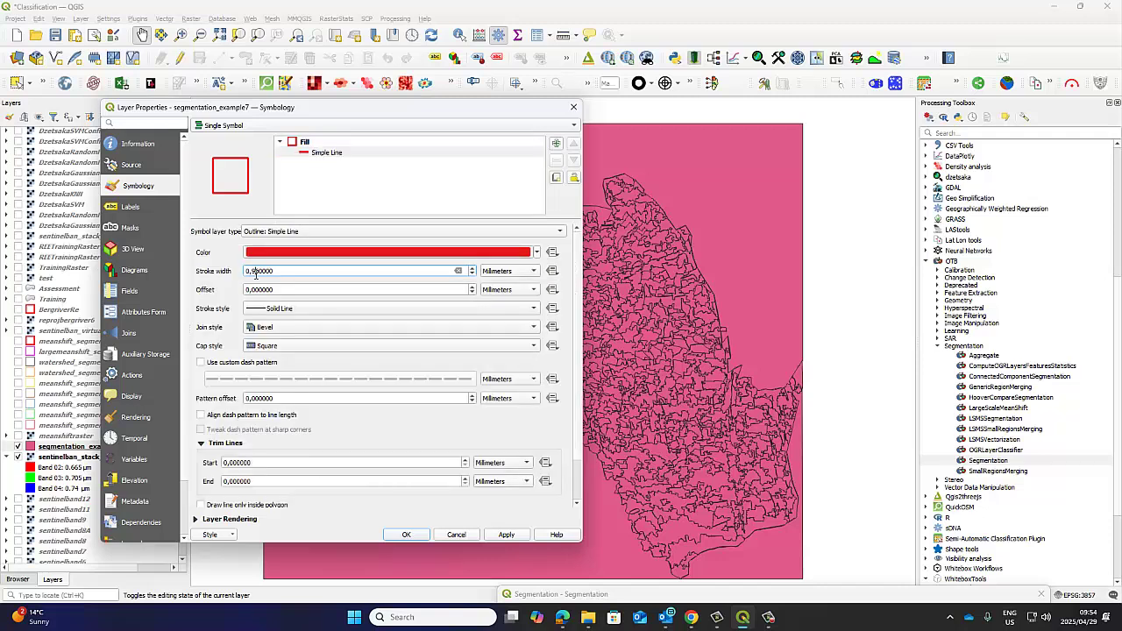
{"action": "key", "text": "BackSpace"}
{"action": "type", "text": "2"}
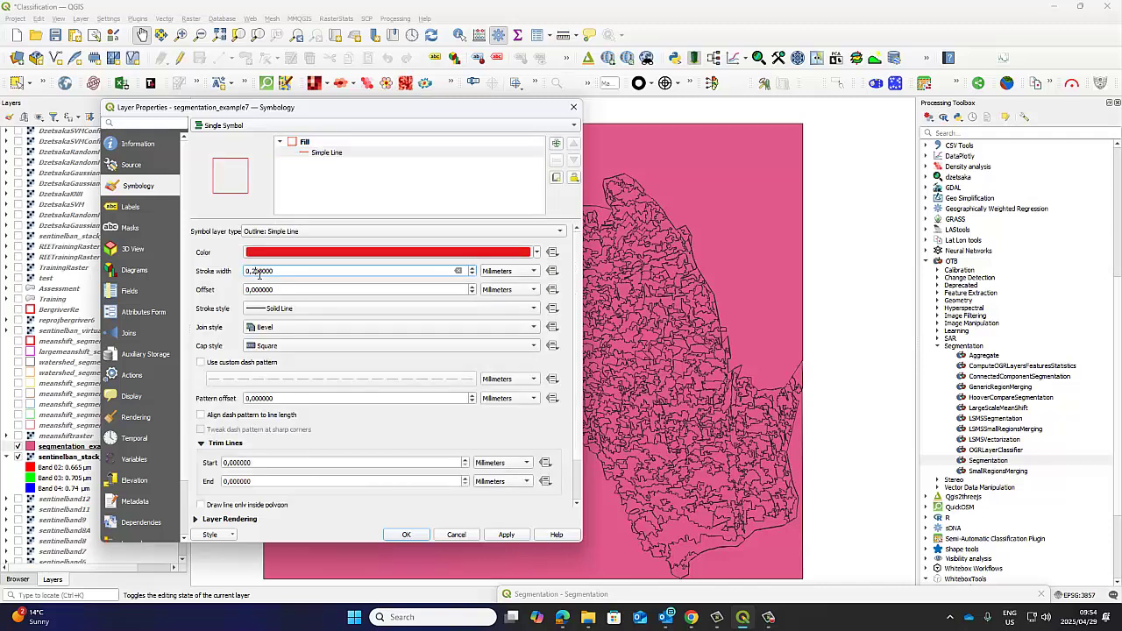
{"action": "left_click", "coordinate": [505, 535]}
{"action": "left_click", "coordinate": [406, 535]}
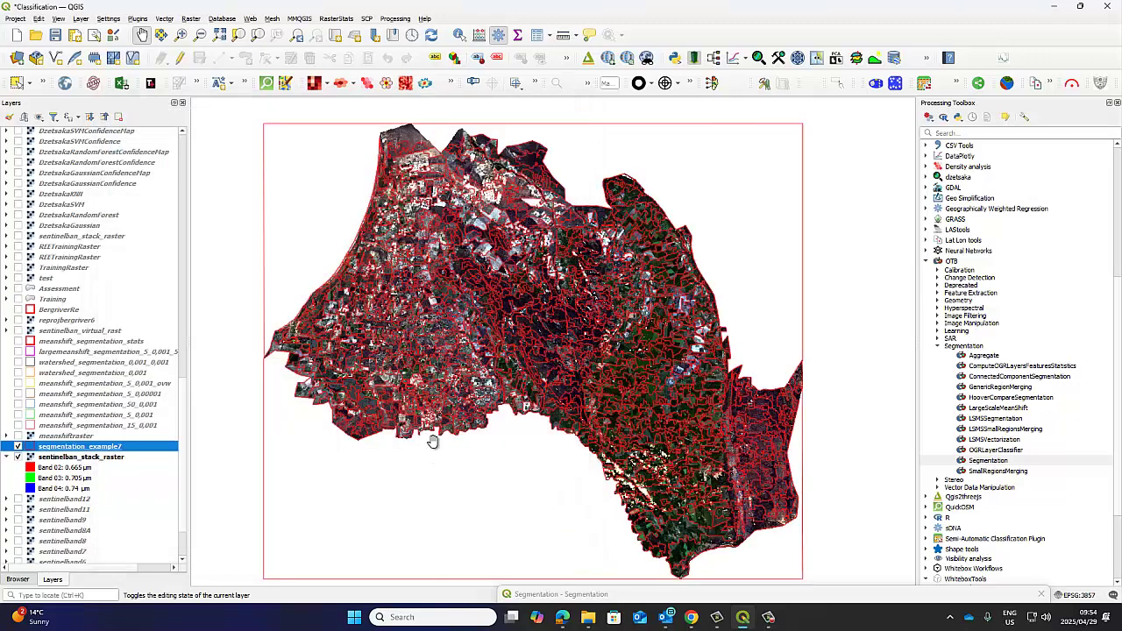
Step: Examine how the red segment outlines follow land features across the coast, the central area and the southeastern part of the satellite image
{"action": "scroll", "coordinate": [291, 342], "scroll_direction": "up", "scroll_amount": 3}
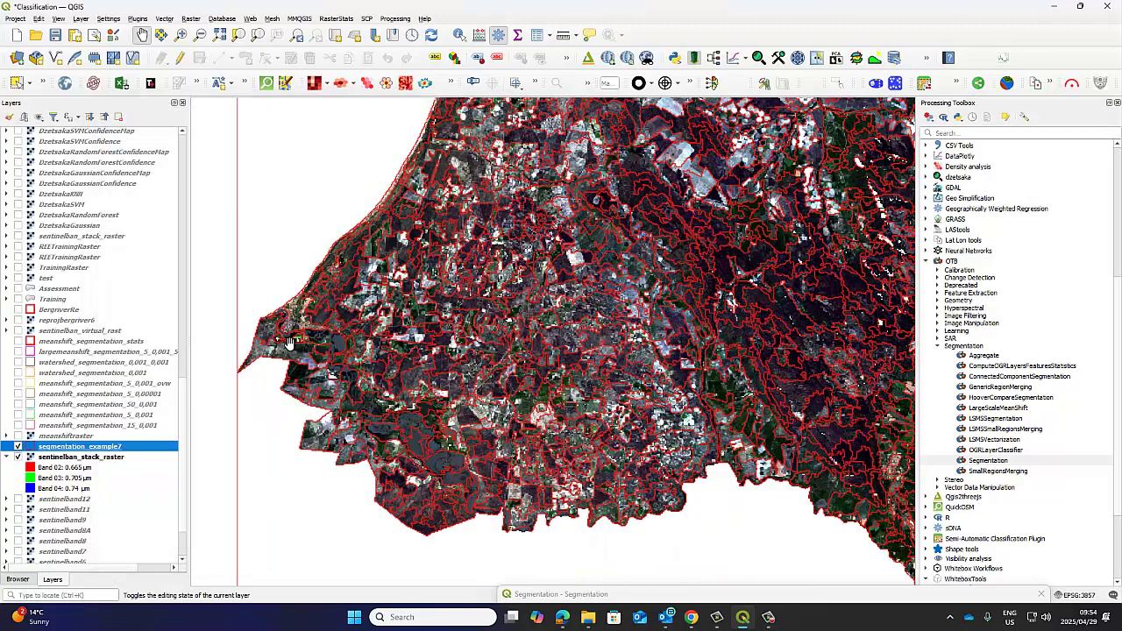
{"action": "scroll", "coordinate": [290, 343], "scroll_direction": "up", "scroll_amount": 2}
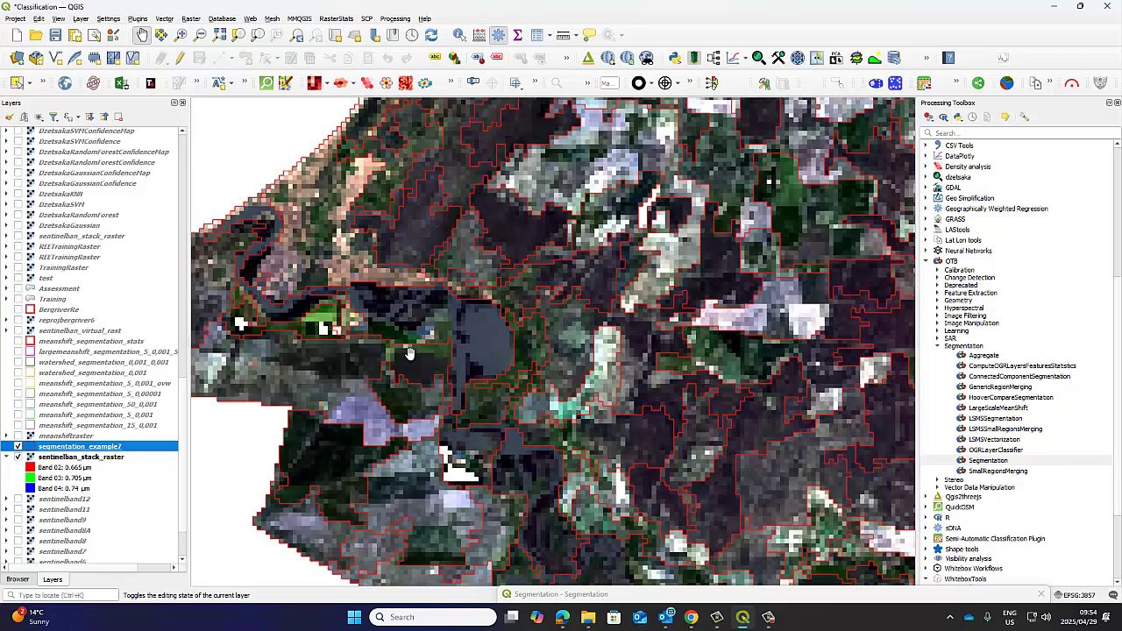
{"action": "left_click_drag", "start_coordinate": [392, 327], "coordinate": [446, 460]}
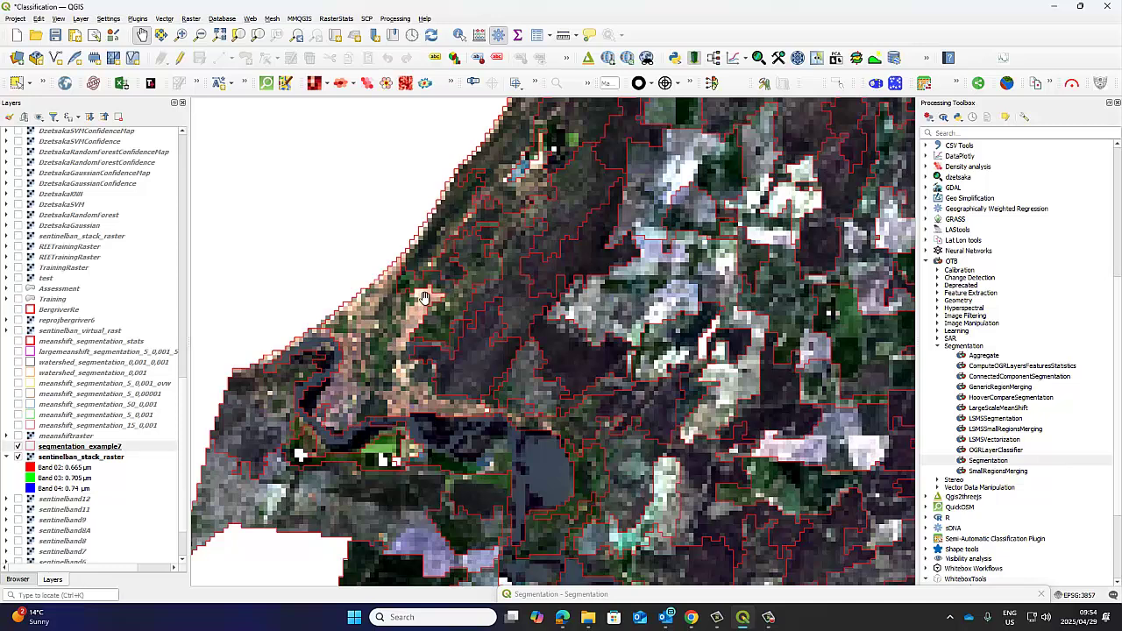
{"action": "left_click_drag", "start_coordinate": [514, 304], "coordinate": [448, 403]}
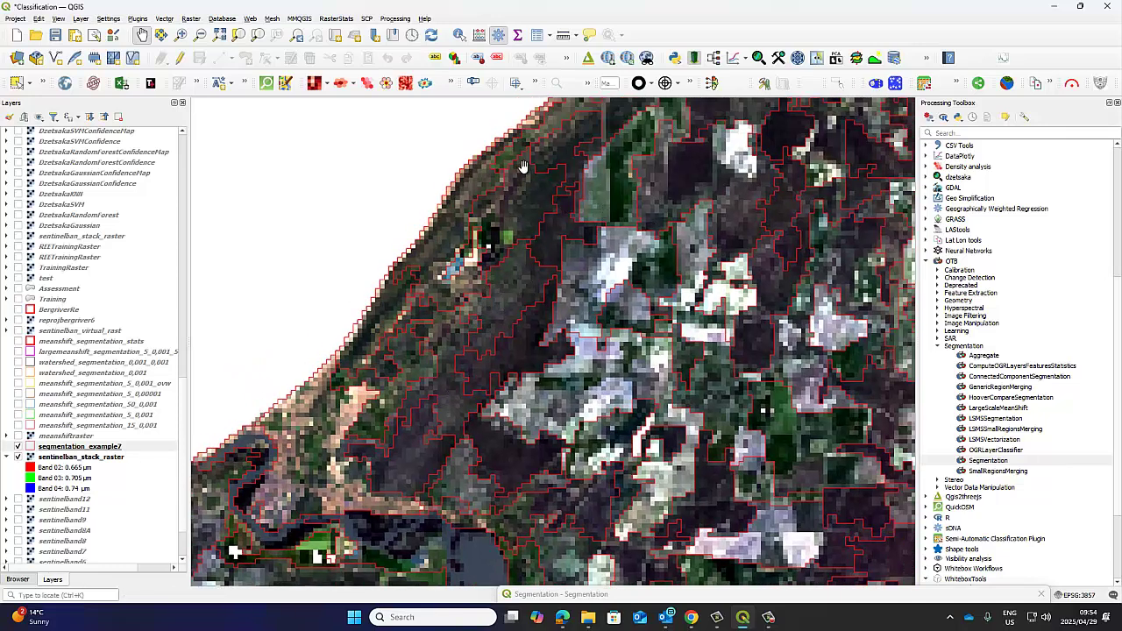
{"action": "left_click_drag", "start_coordinate": [693, 307], "coordinate": [716, 255]}
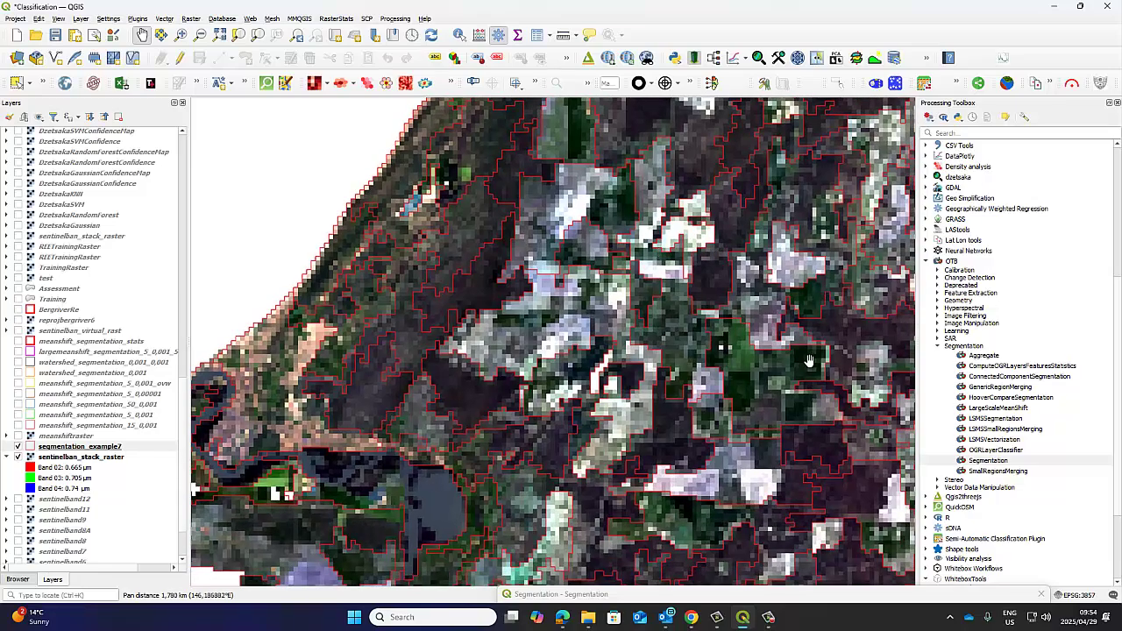
{"action": "left_click_drag", "start_coordinate": [810, 363], "coordinate": [722, 245]}
{"action": "left_click_drag", "start_coordinate": [719, 358], "coordinate": [555, 252]}
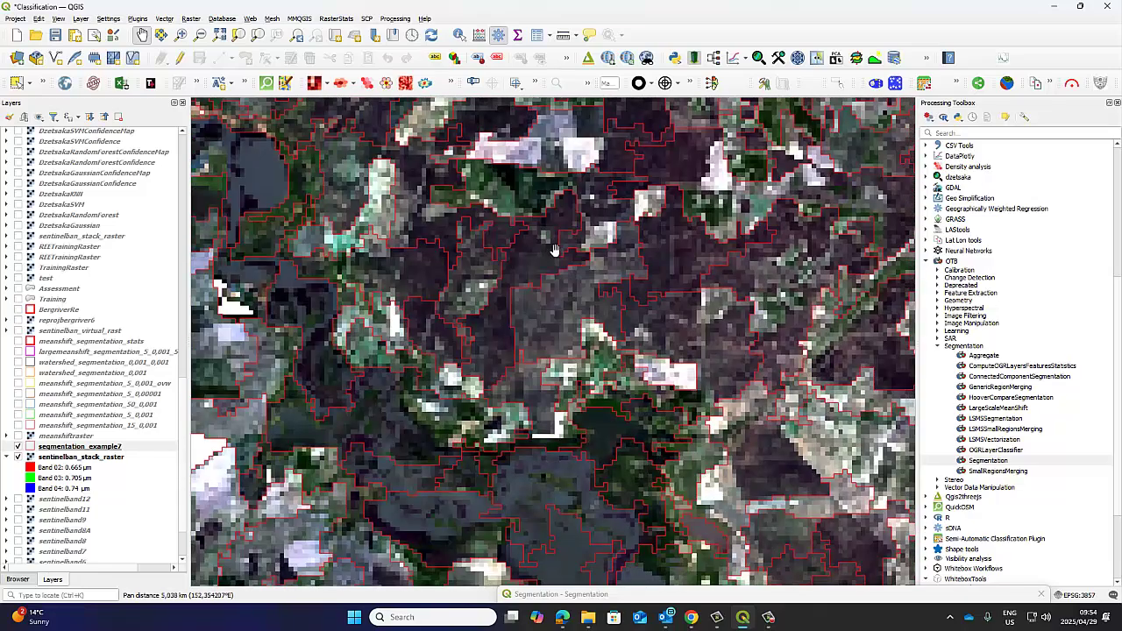
{"action": "left_click_drag", "start_coordinate": [711, 374], "coordinate": [607, 287]}
{"action": "scroll", "coordinate": [636, 358], "scroll_direction": "down", "scroll_amount": 1}
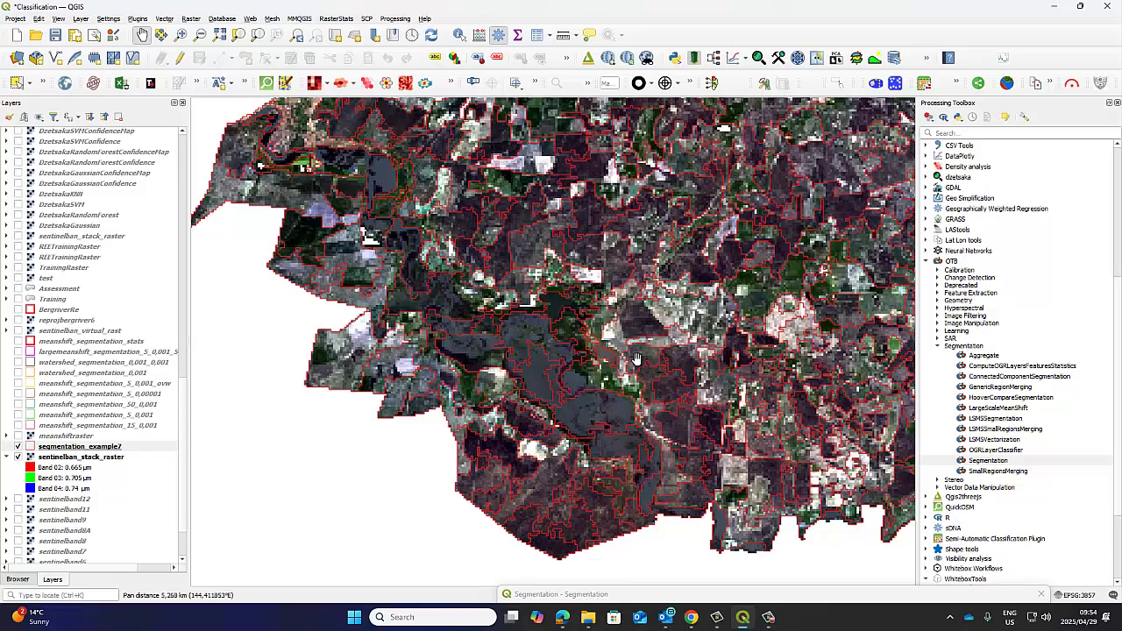
{"action": "scroll", "coordinate": [636, 357], "scroll_direction": "down", "scroll_amount": 1}
{"action": "left_click_drag", "start_coordinate": [636, 358], "coordinate": [428, 519]}
{"action": "left_click_drag", "start_coordinate": [688, 420], "coordinate": [562, 406]}
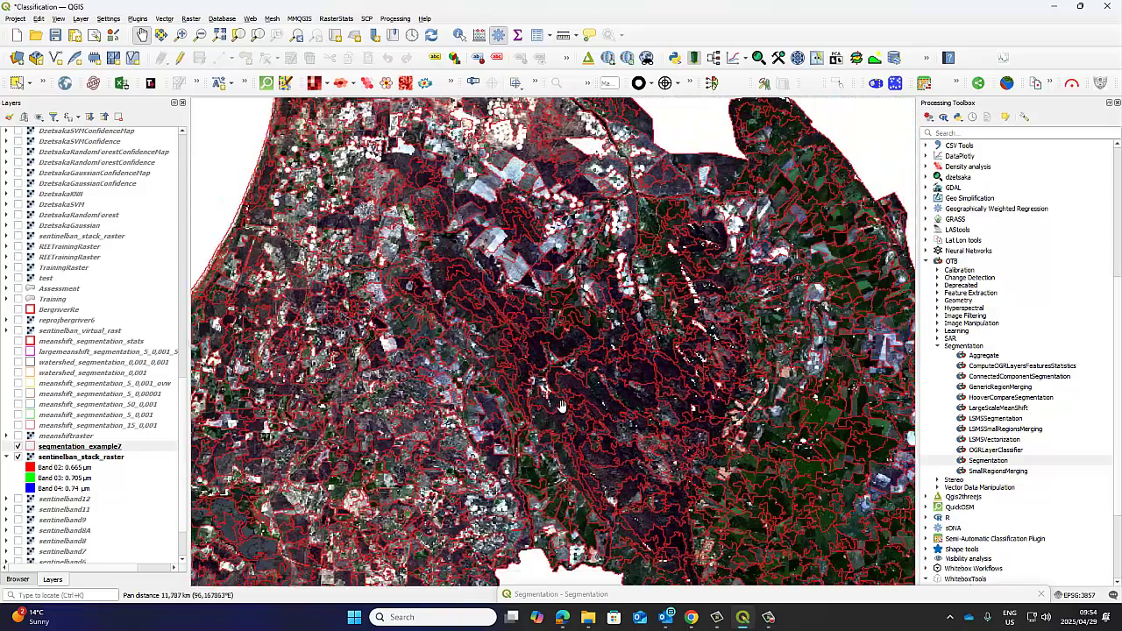
{"action": "scroll", "coordinate": [562, 406], "scroll_direction": "down", "scroll_amount": 1}
{"action": "left_click_drag", "start_coordinate": [658, 441], "coordinate": [558, 311]}
{"action": "scroll", "coordinate": [673, 414], "scroll_direction": "up", "scroll_amount": 2}
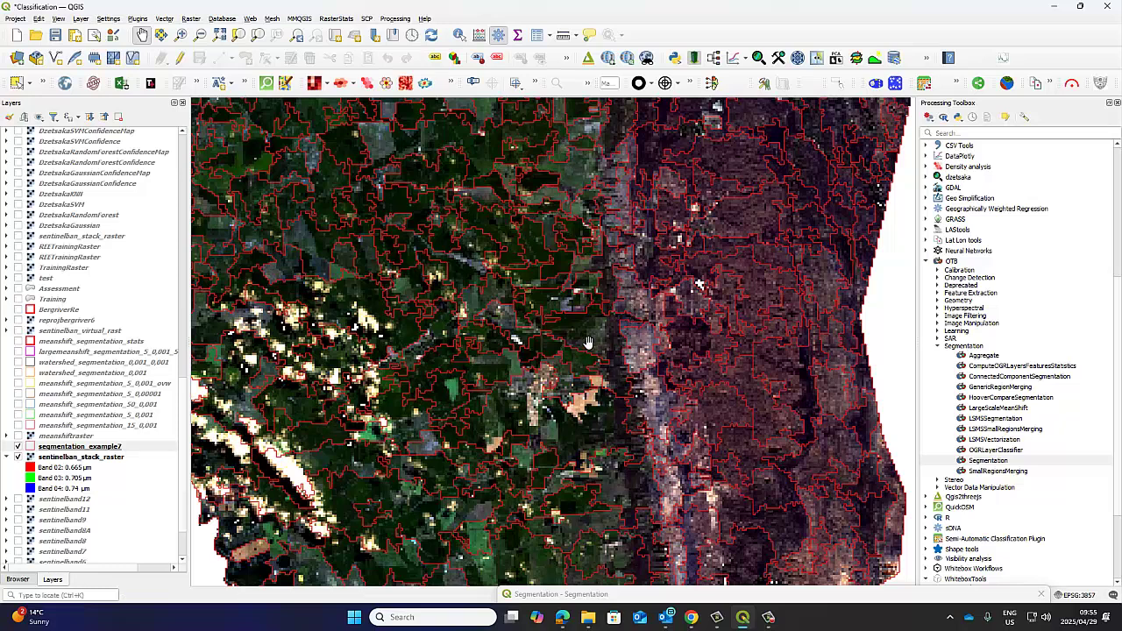
{"action": "scroll", "coordinate": [411, 330], "scroll_direction": "down", "scroll_amount": 1}
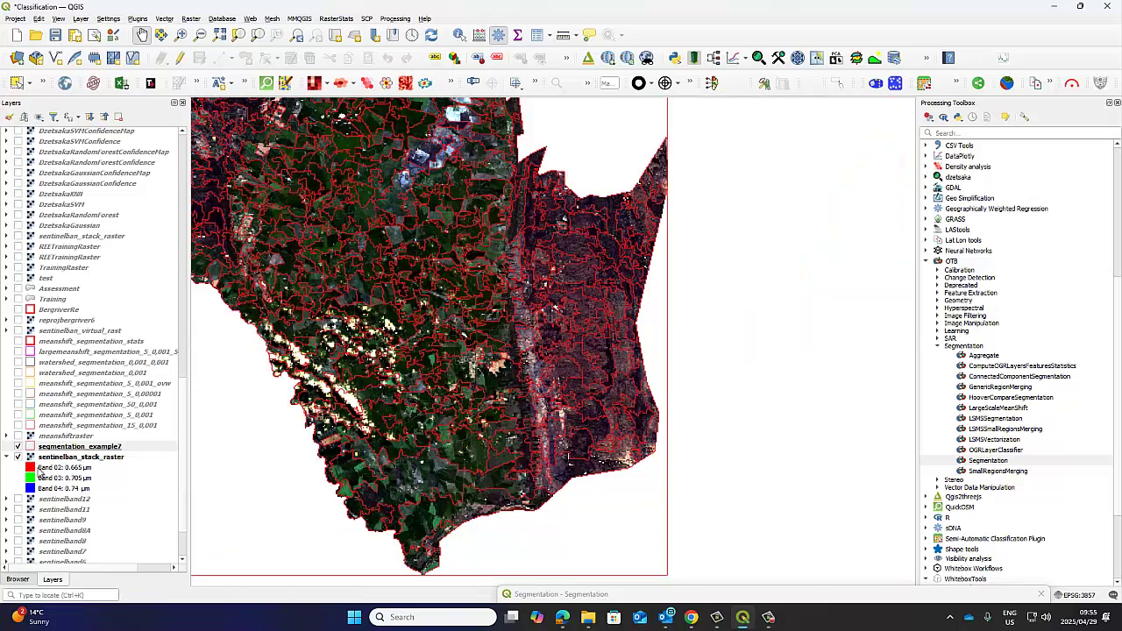
Step: Hide the sentinelban_stack_raster layer and compare segmentation_example7 with the meanshift_segmentation_15_0,001 and meanshift_segmentation_5_0,001 layers
{"action": "left_click", "coordinate": [17, 448]}
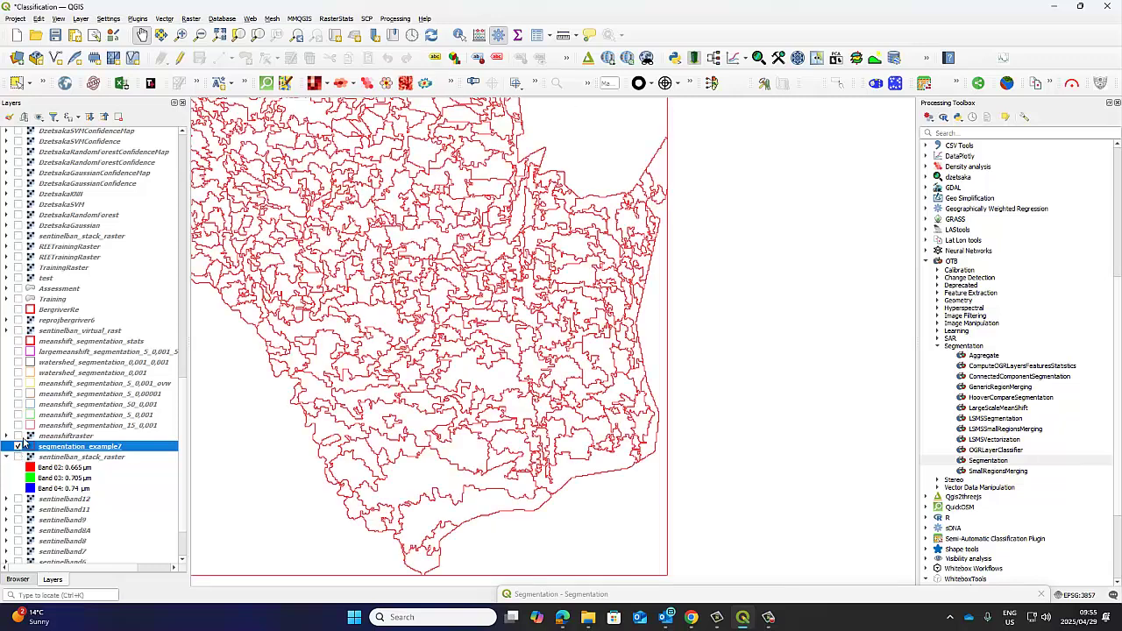
{"action": "left_click", "coordinate": [18, 426]}
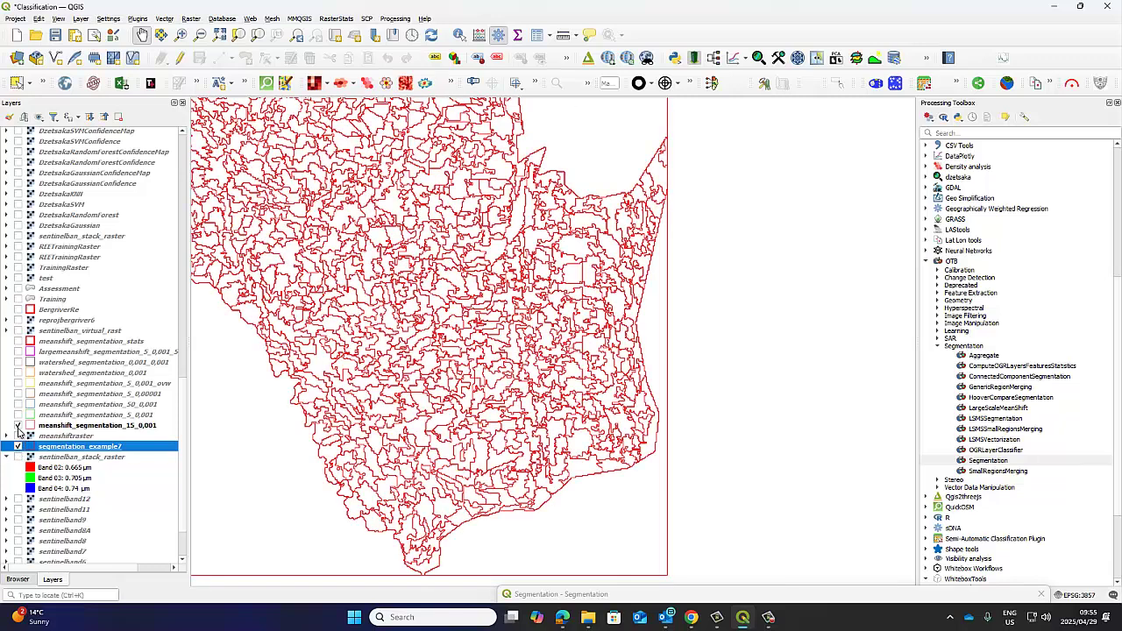
{"action": "left_click", "coordinate": [17, 427]}
{"action": "left_click", "coordinate": [18, 427]}
{"action": "left_click", "coordinate": [17, 427]}
{"action": "left_click", "coordinate": [17, 415]}
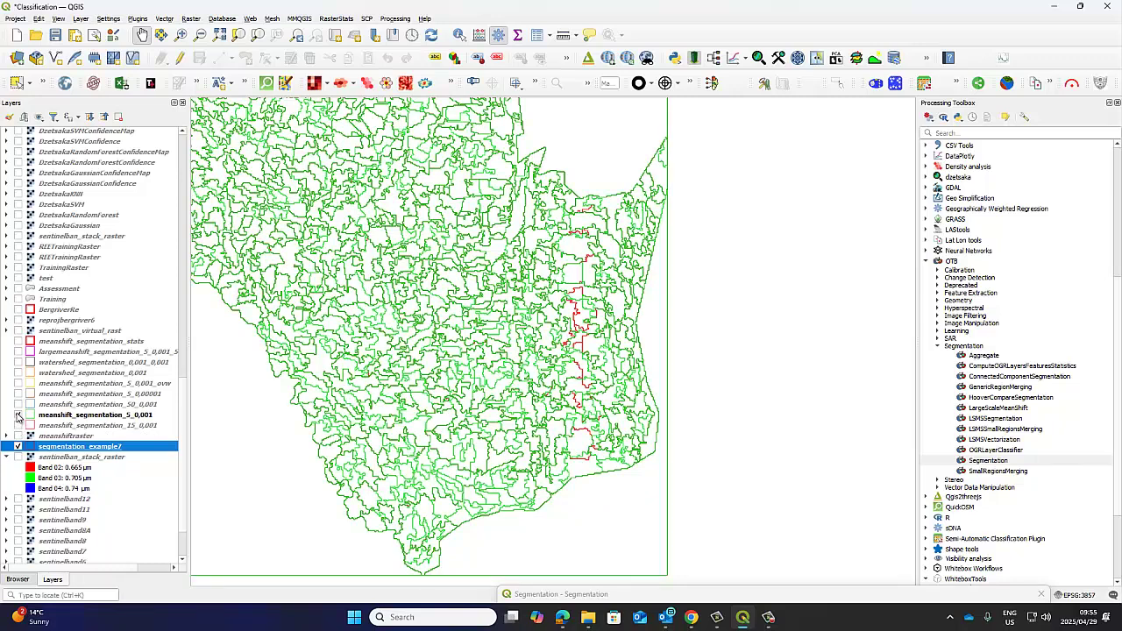
Step: Hide the meanshift_segmentation_5_0,001 layer and compare segmentation_example7 with meanshift_segmentation_50_0,001 over the whole area
{"action": "left_click", "coordinate": [17, 416]}
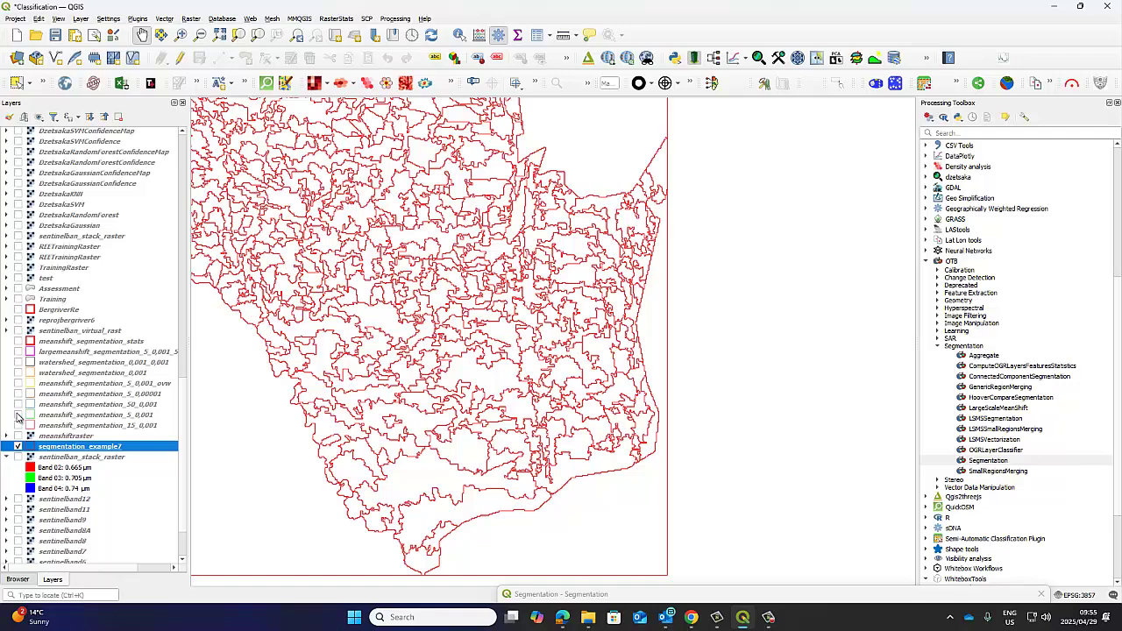
{"action": "left_click", "coordinate": [17, 405]}
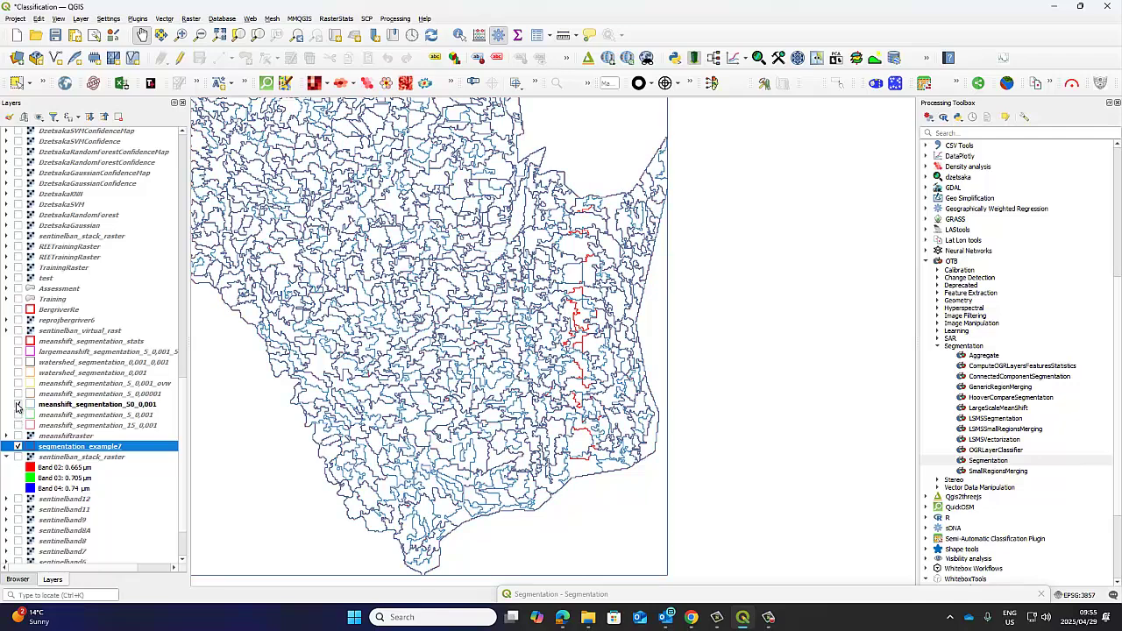
{"action": "left_click", "coordinate": [18, 405]}
{"action": "scroll", "coordinate": [369, 329], "scroll_direction": "down", "scroll_amount": 1}
{"action": "left_click_drag", "start_coordinate": [526, 371], "coordinate": [666, 419]}
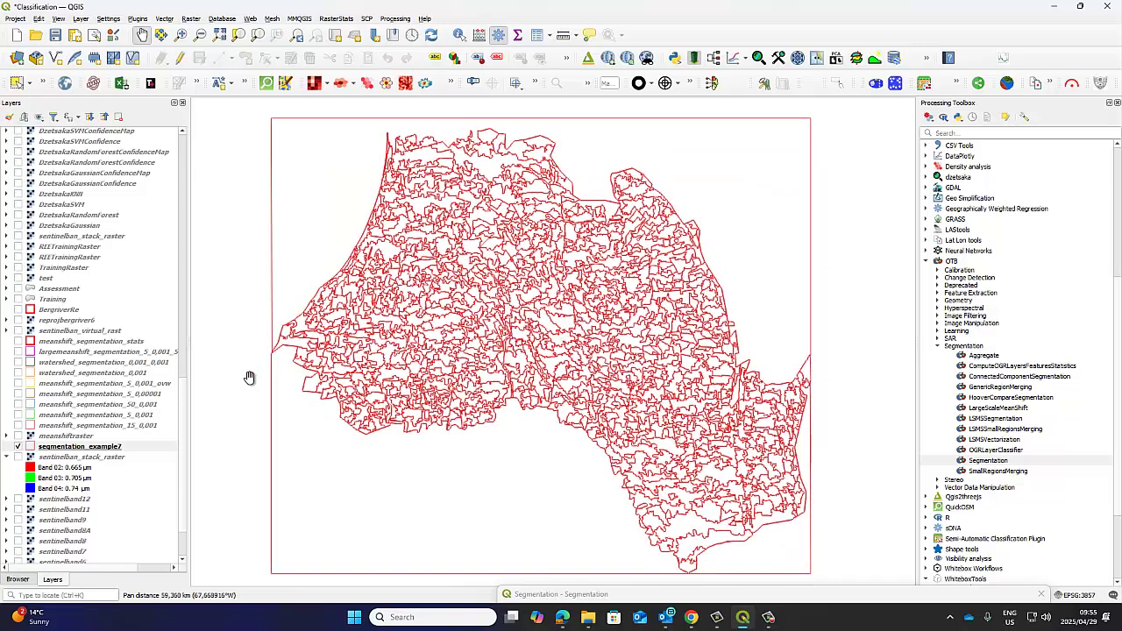
Step: Review the attribute table of the segmentation_example7 layer
{"action": "left_click", "coordinate": [63, 449]}
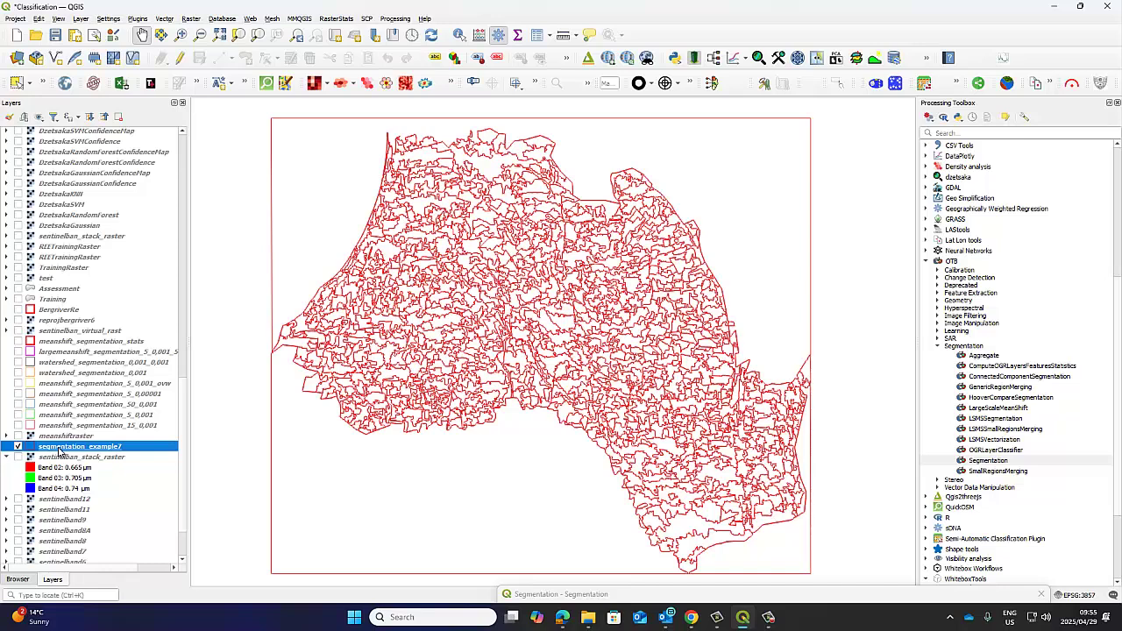
{"action": "right_click", "coordinate": [60, 451]}
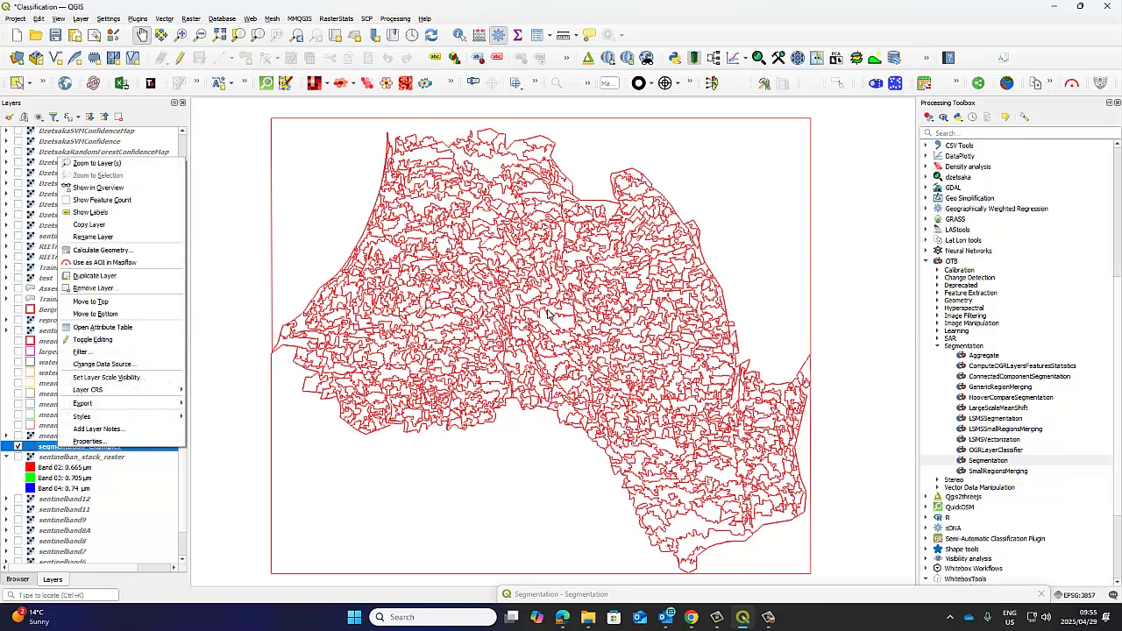
{"action": "left_click", "coordinate": [90, 442]}
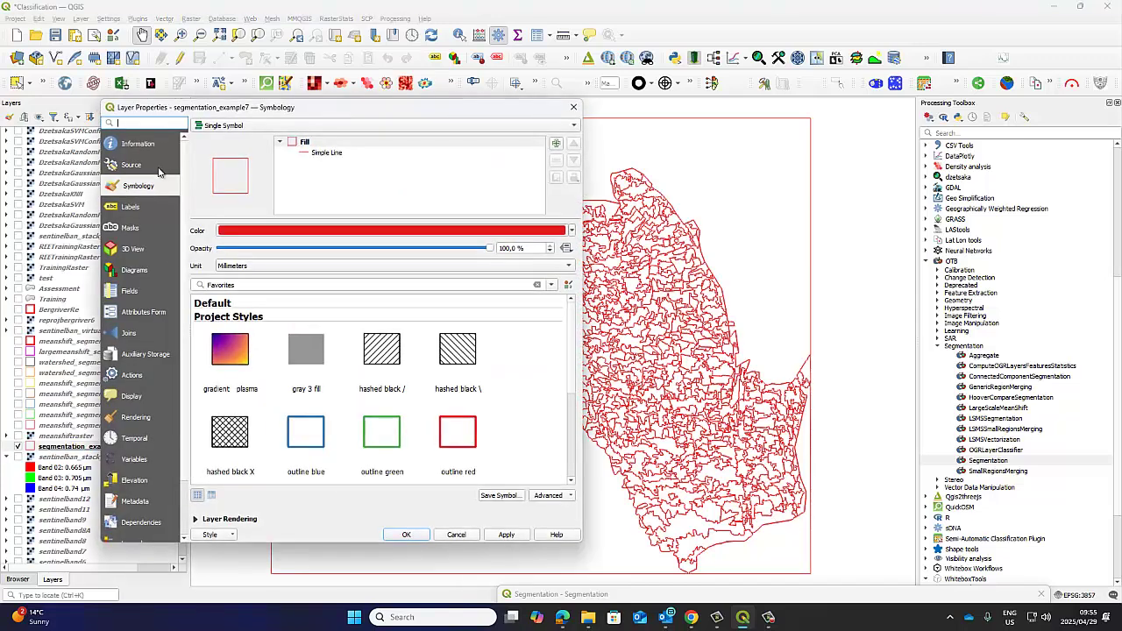
{"action": "left_click", "coordinate": [456, 535]}
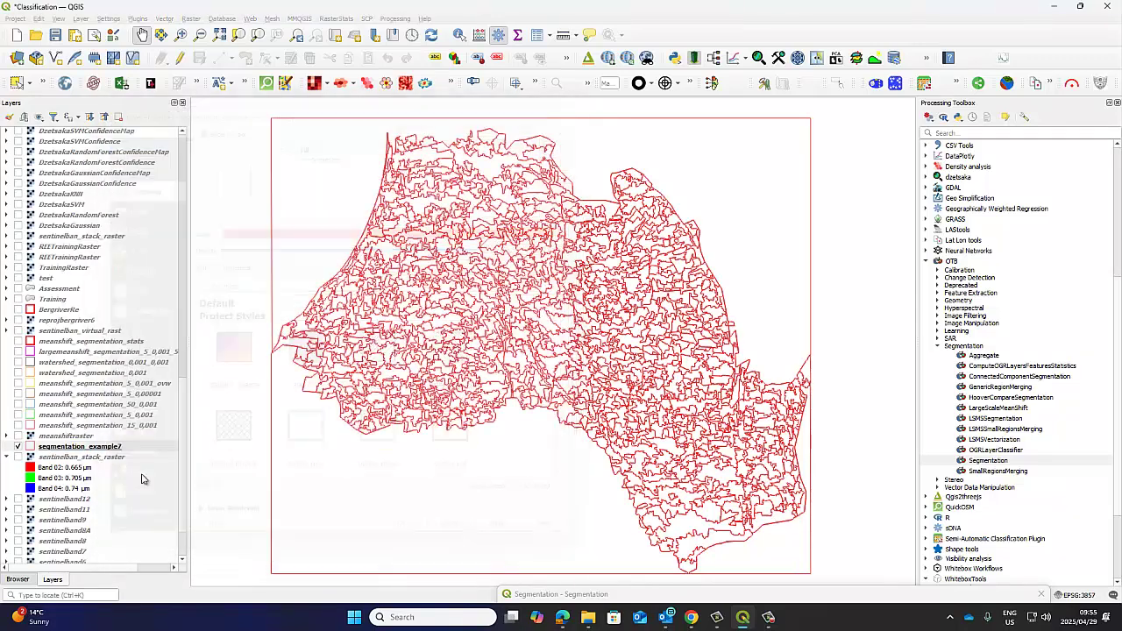
{"action": "right_click", "coordinate": [86, 454]}
{"action": "left_click", "coordinate": [170, 331]}
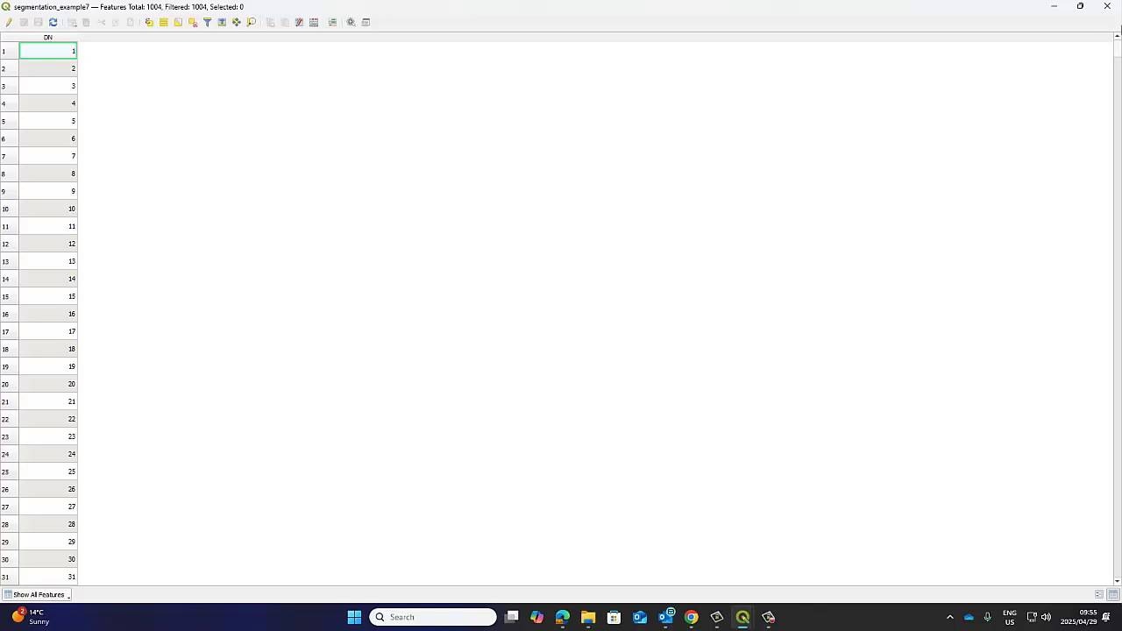
{"action": "left_click", "coordinate": [1107, 7]}
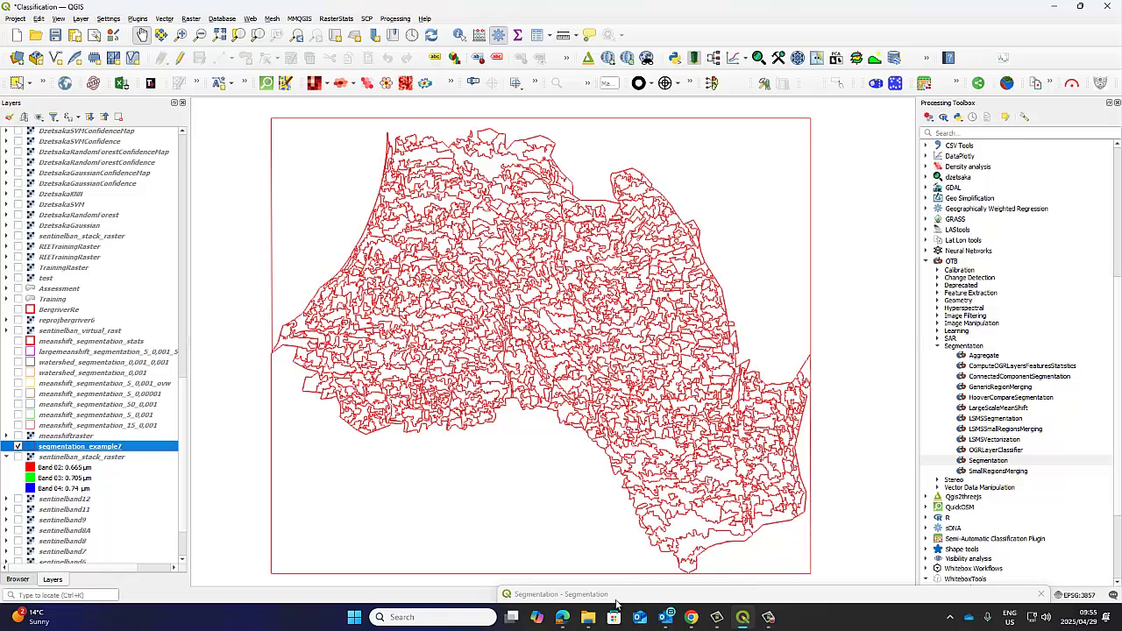
Step: Run the mean-shift segmentation on meanshiftraster with a range radius of 30, writing the output vector to segmentation_example8.shp
{"action": "left_click", "coordinate": [561, 594]}
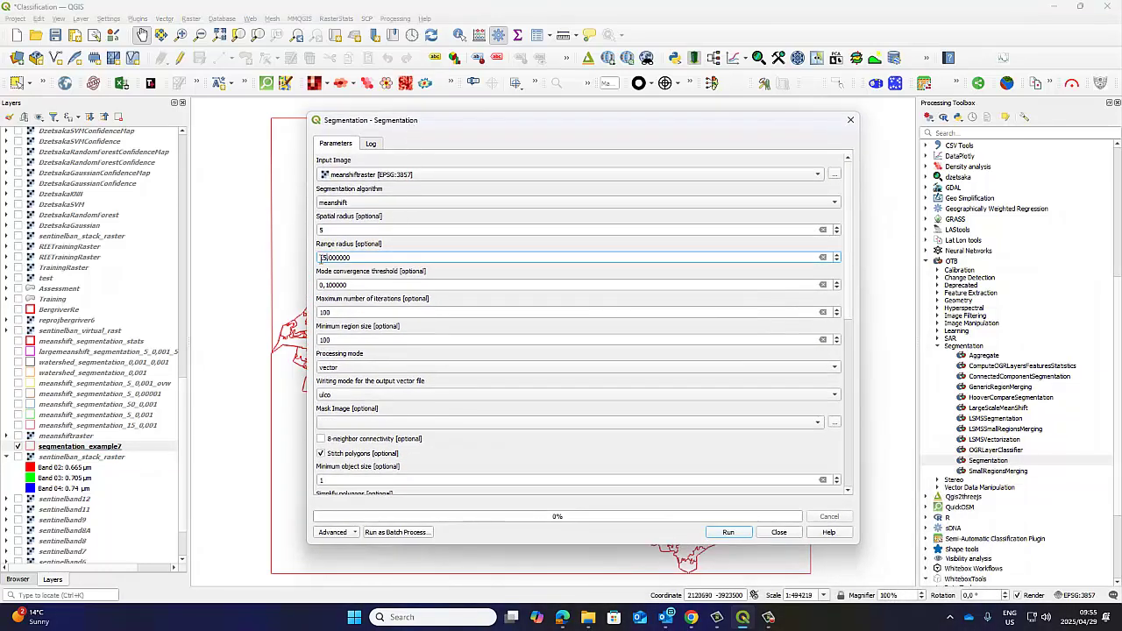
{"action": "double_click", "coordinate": [326, 257]}
{"action": "scroll", "coordinate": [602, 497], "scroll_direction": "down", "scroll_amount": 10}
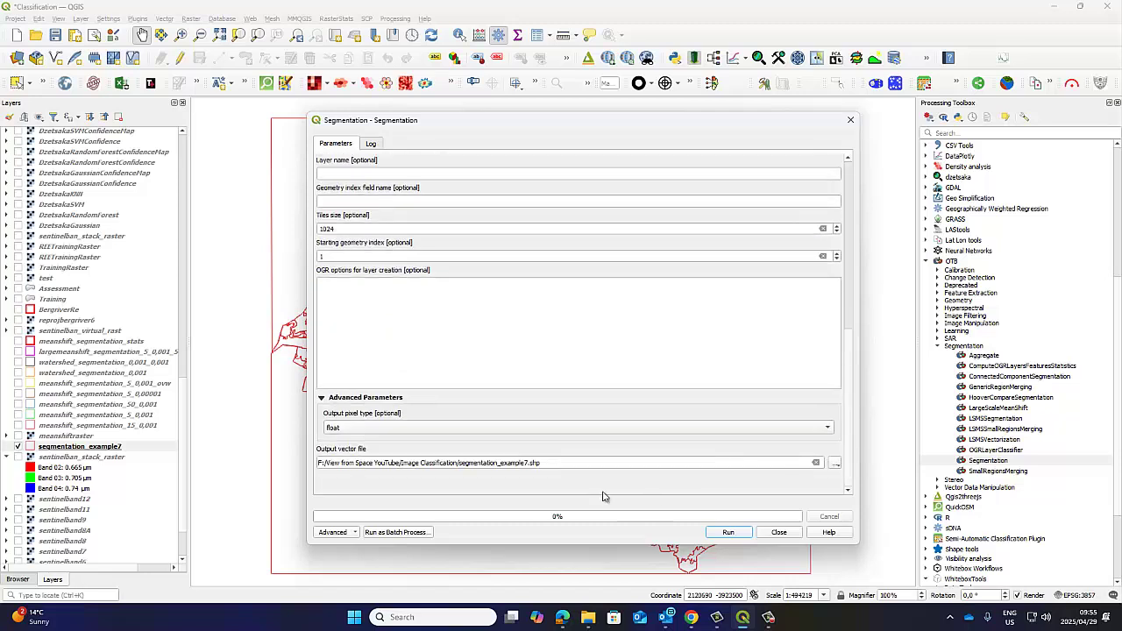
{"action": "left_click", "coordinate": [527, 463]}
{"action": "key", "text": "BackSpace"}
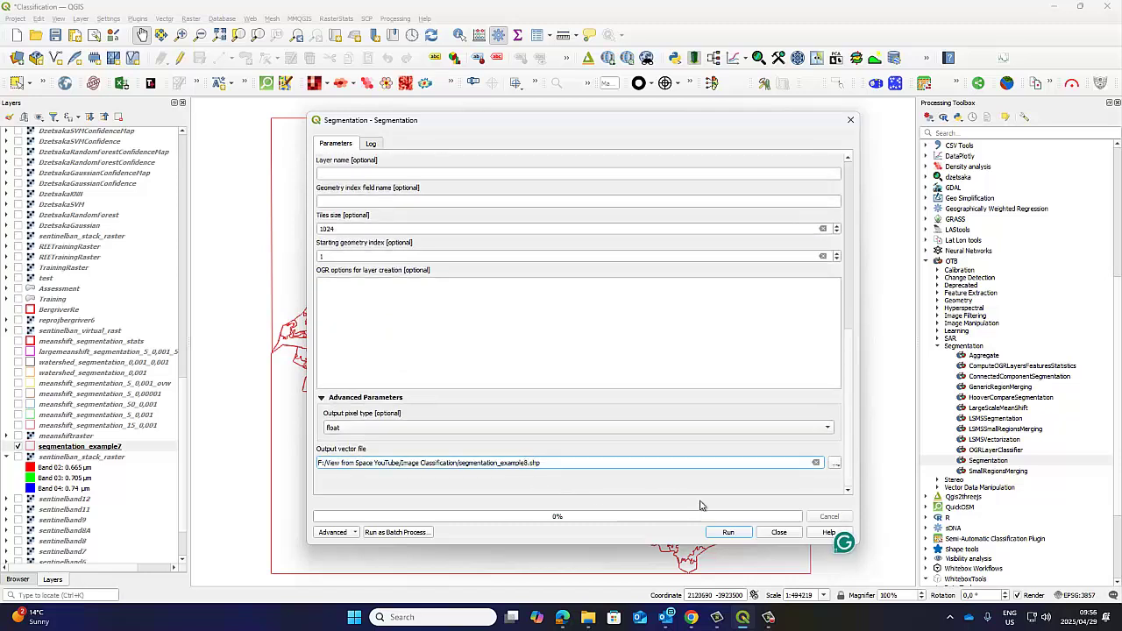
{"action": "left_click", "coordinate": [726, 534]}
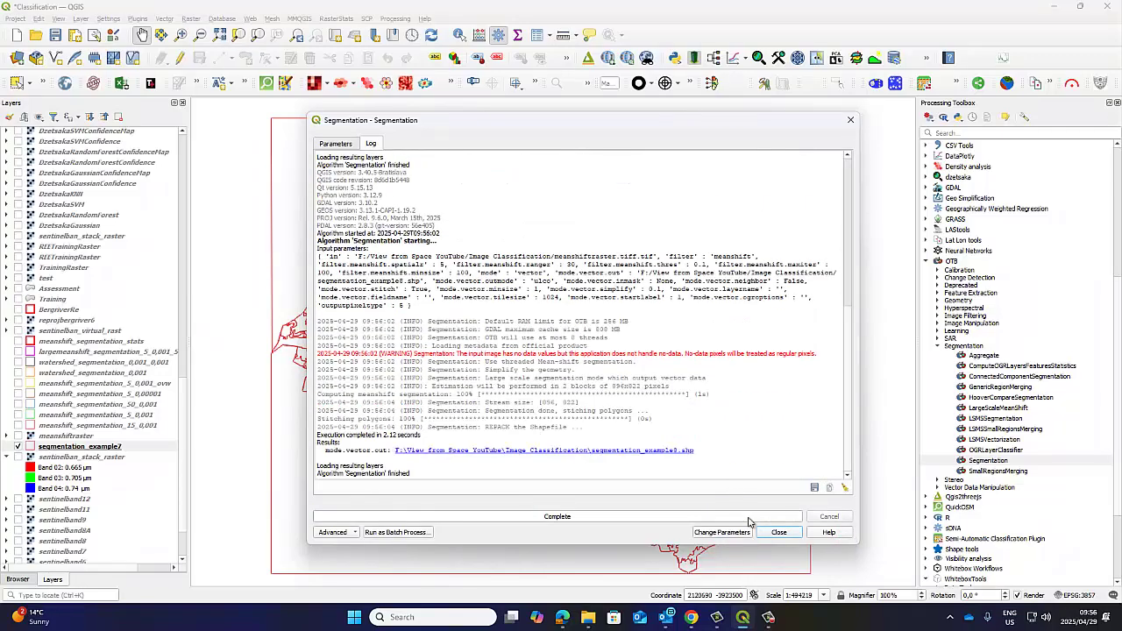
Step: Add the segmentation_example8.shp shapefile from the Image Classification folder to the project as a vector layer
{"action": "left_click_drag", "start_coordinate": [510, 123], "coordinate": [666, 589]}
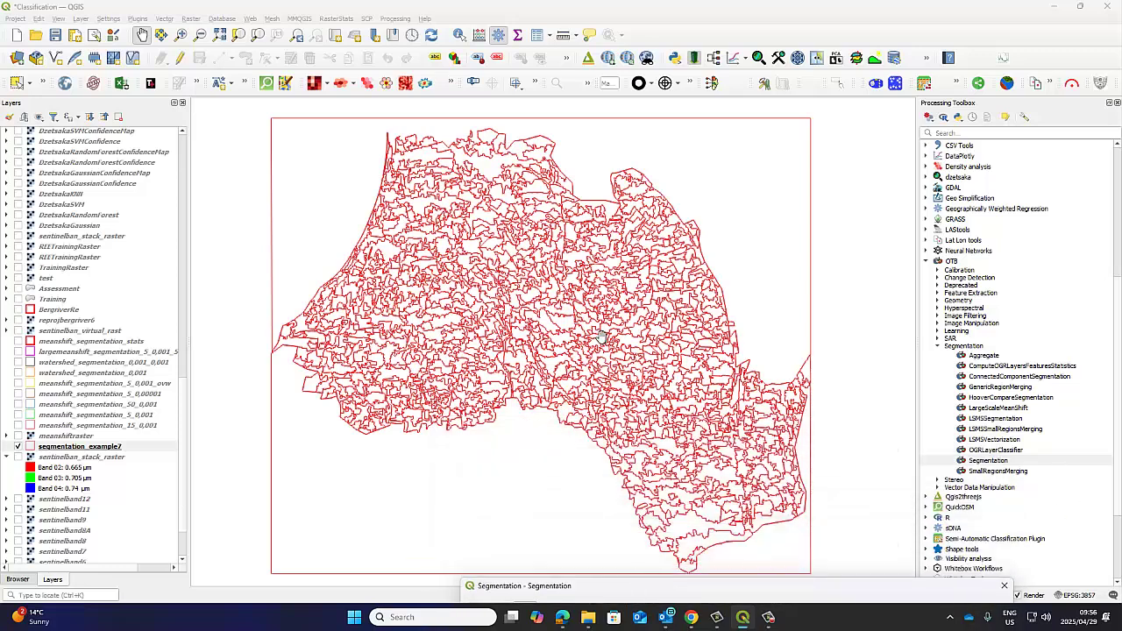
{"action": "double_click", "coordinate": [594, 586]}
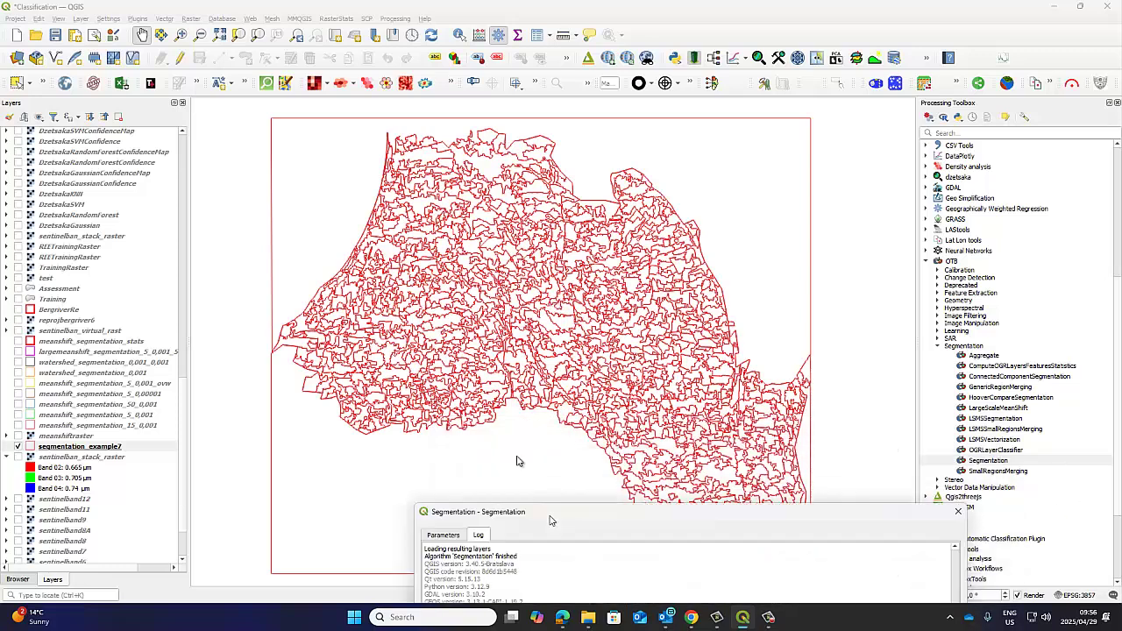
{"action": "left_click_drag", "start_coordinate": [418, 230], "coordinate": [591, 549]}
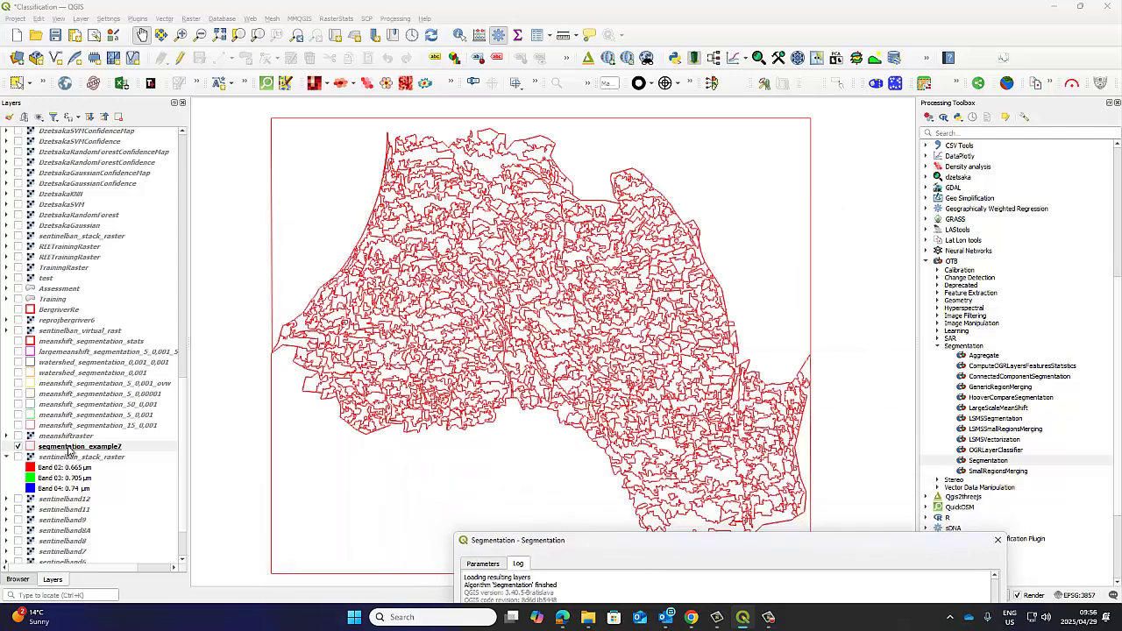
{"action": "left_click", "coordinate": [70, 449]}
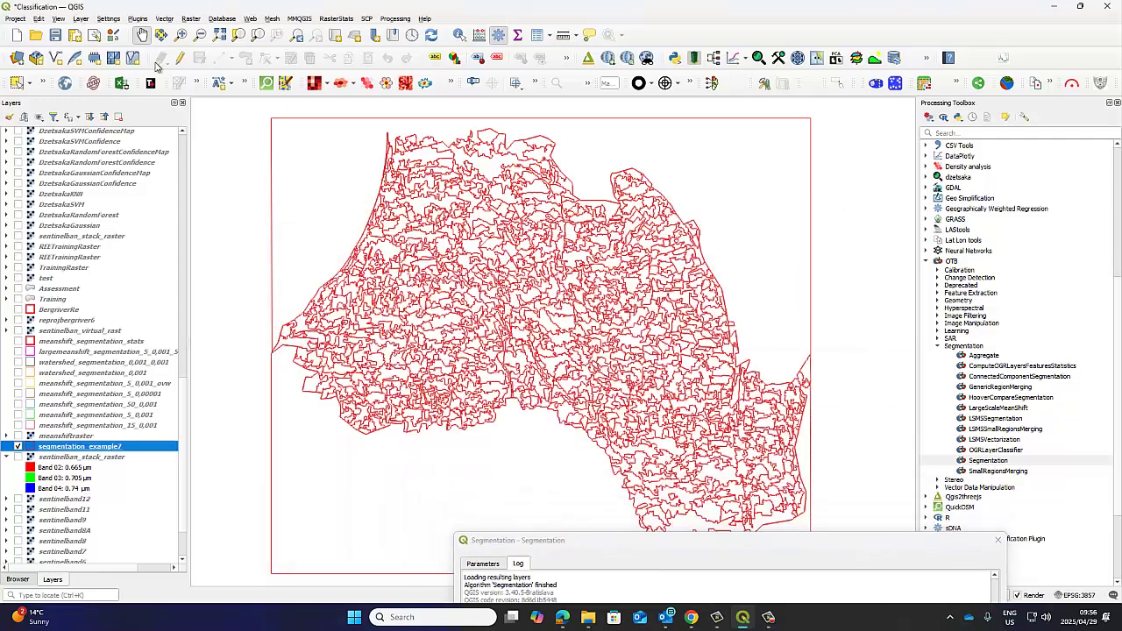
{"action": "left_click", "coordinate": [80, 19]}
{"action": "mouse_move", "coordinate": [168, 55]}
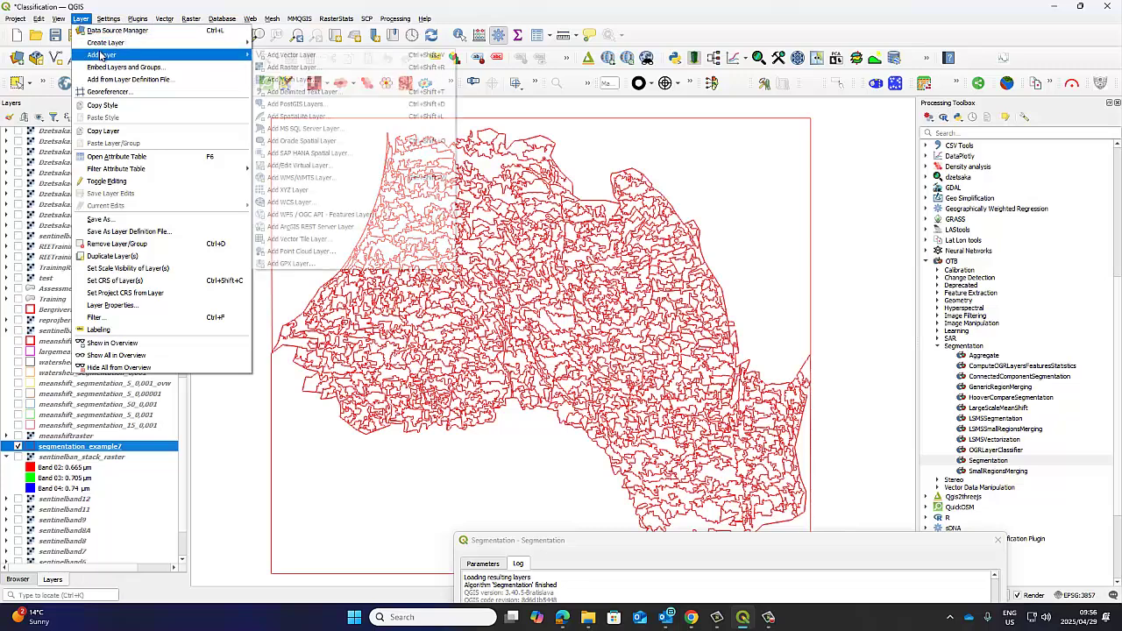
{"action": "left_click", "coordinate": [273, 56]}
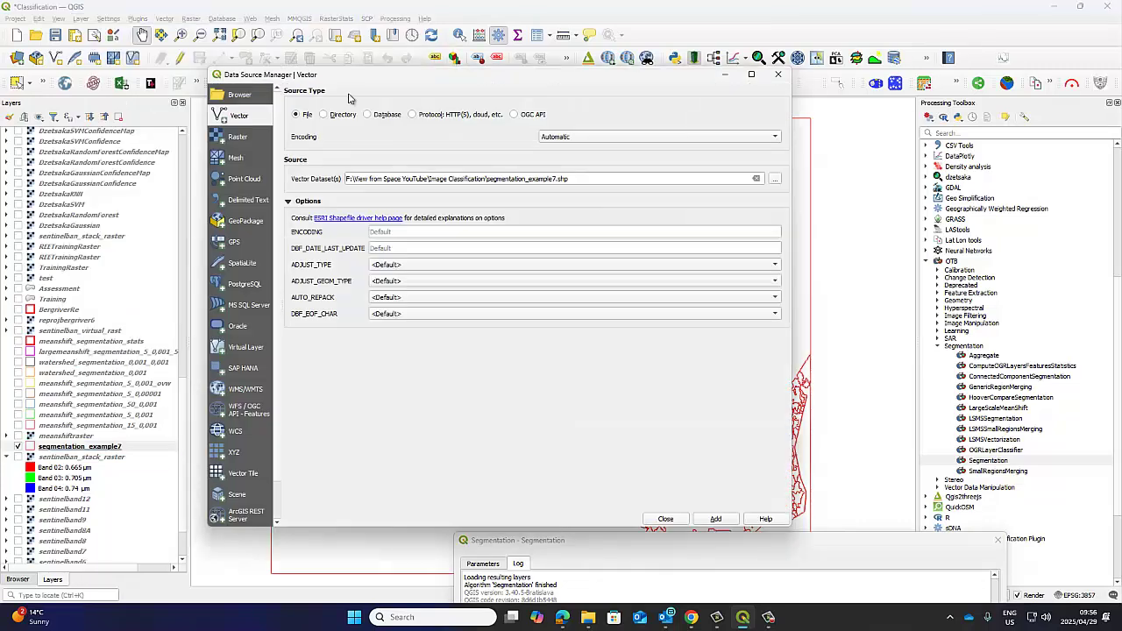
{"action": "left_click", "coordinate": [559, 179]}
{"action": "key", "text": "BackSpace"}
{"action": "type", "text": "8"}
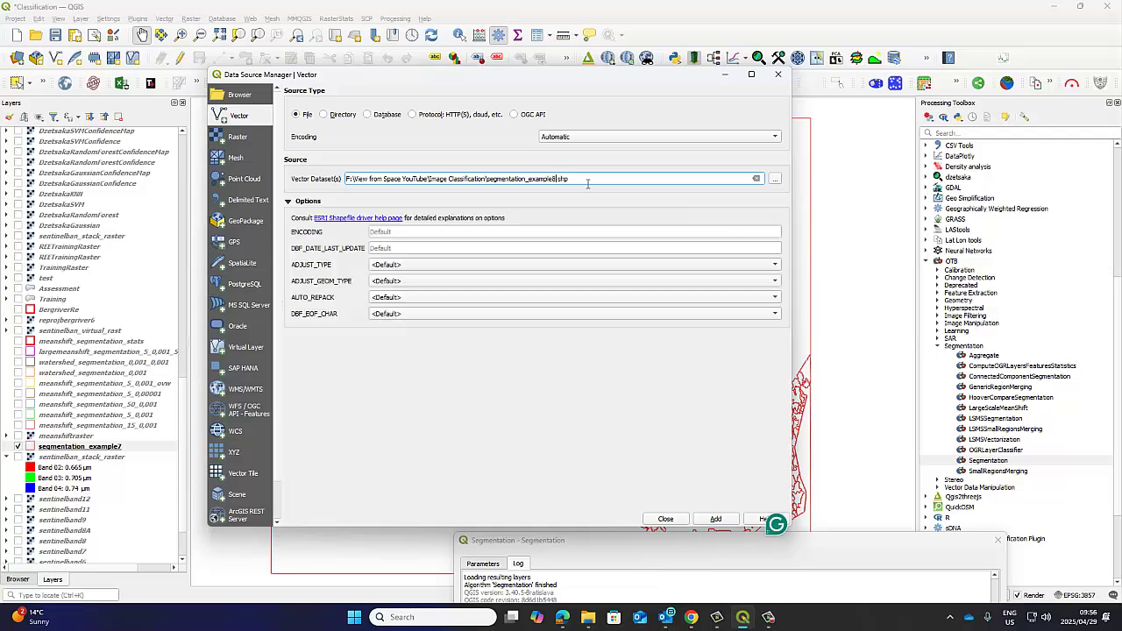
{"action": "left_click", "coordinate": [713, 520]}
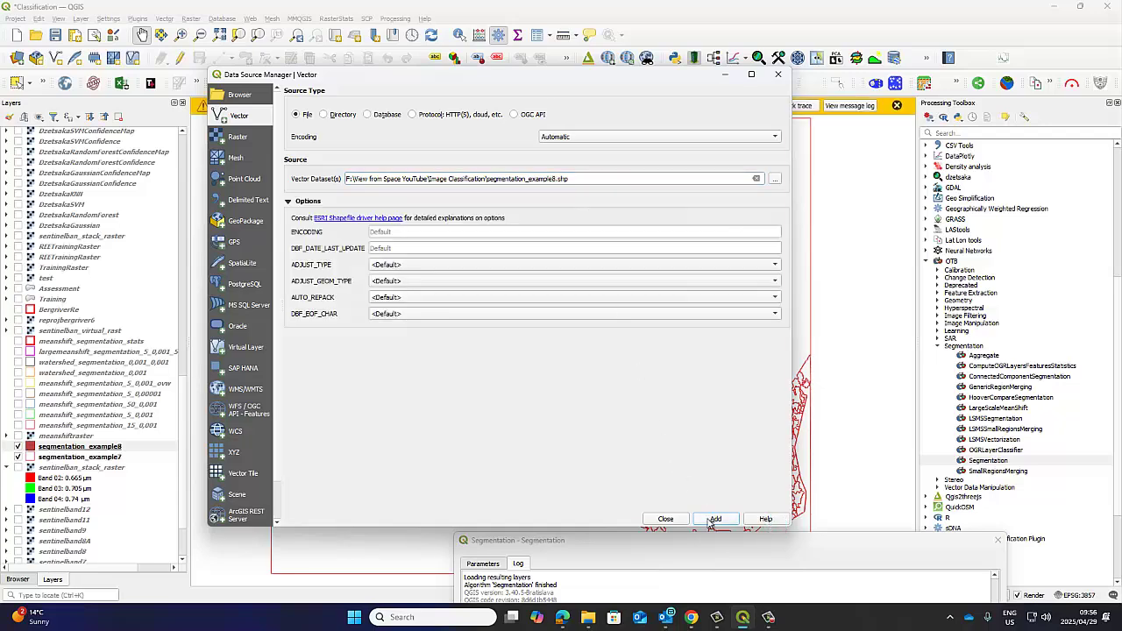
{"action": "left_click", "coordinate": [665, 519]}
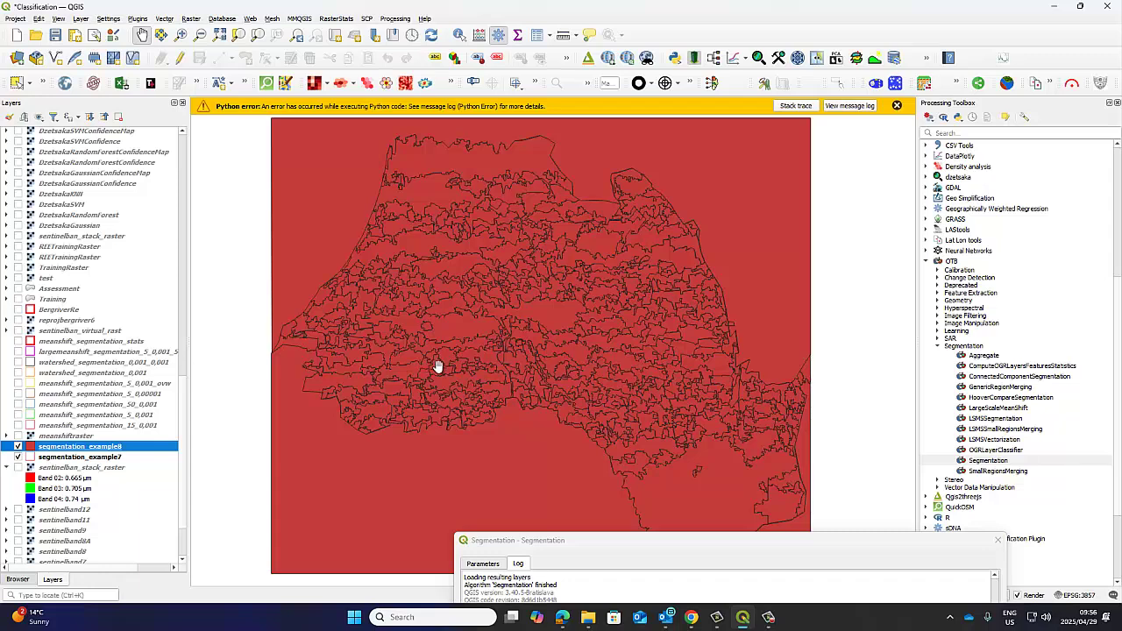
Step: Inspect the segmentation_example8 segments in the southern part of the map and hide the layer to compare with segmentation_example7
{"action": "right_click", "coordinate": [61, 449]}
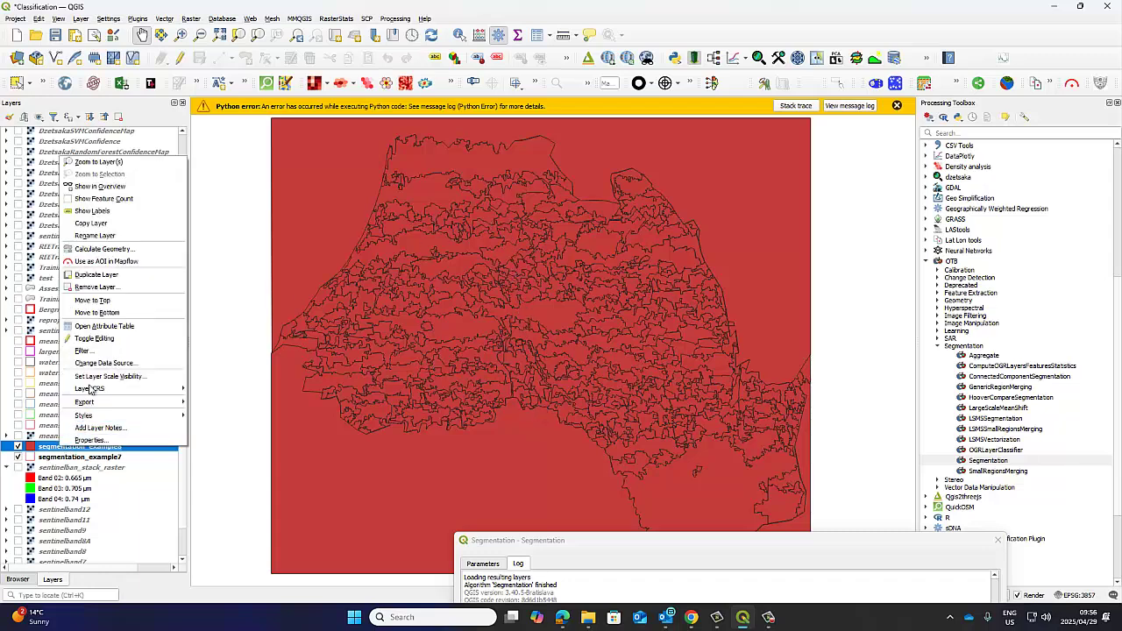
{"action": "left_click", "coordinate": [103, 326]}
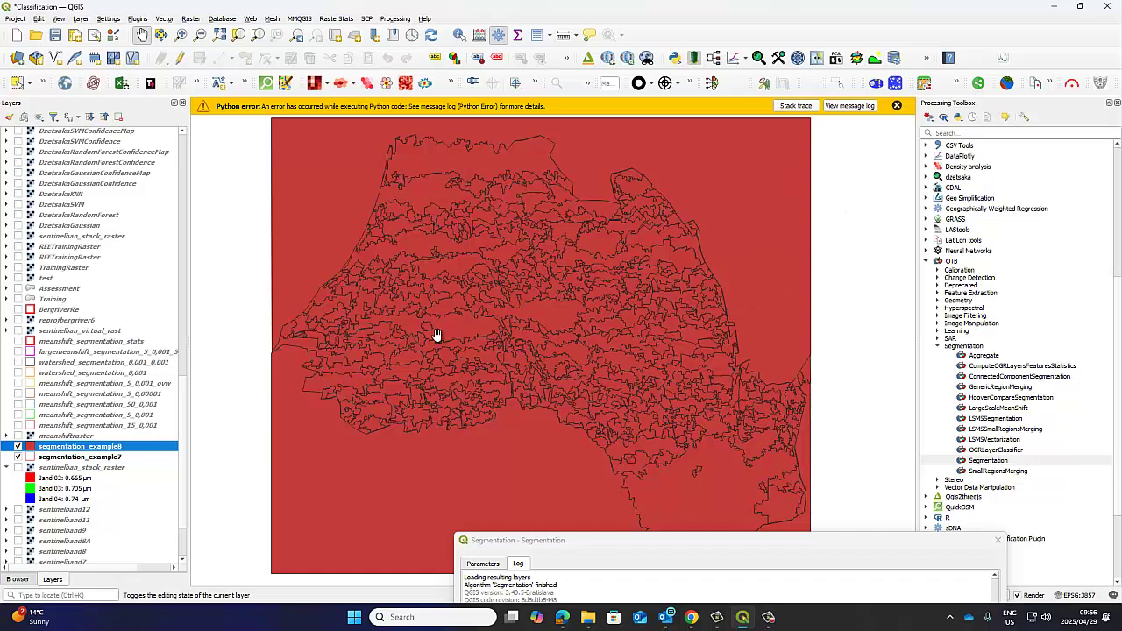
{"action": "left_click_drag", "start_coordinate": [691, 468], "coordinate": [648, 293]}
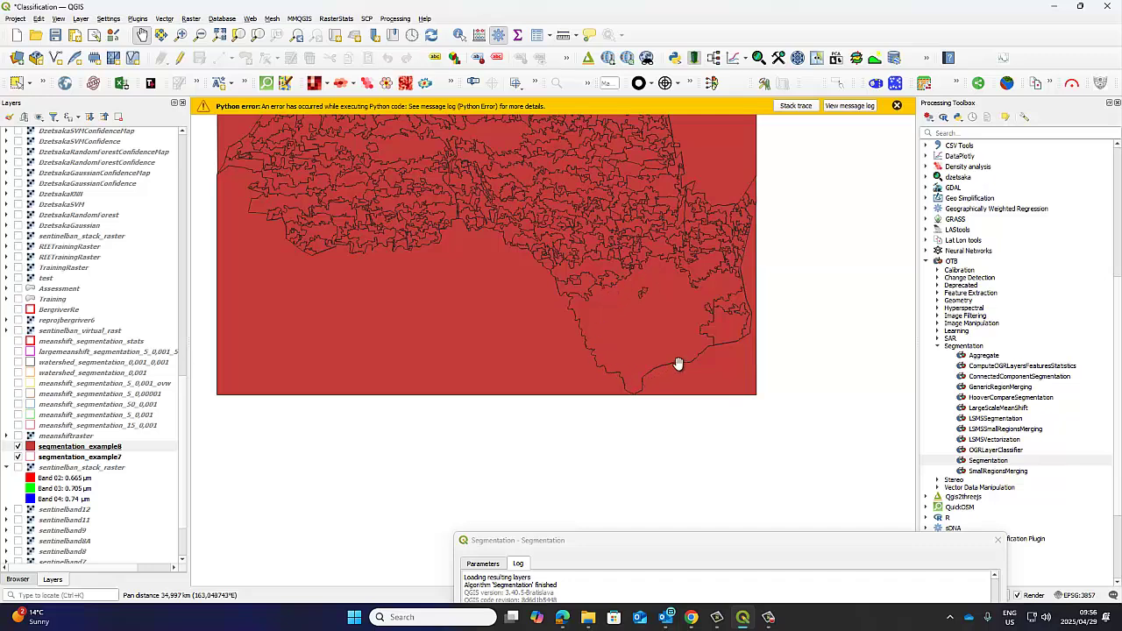
{"action": "left_click", "coordinate": [20, 446]}
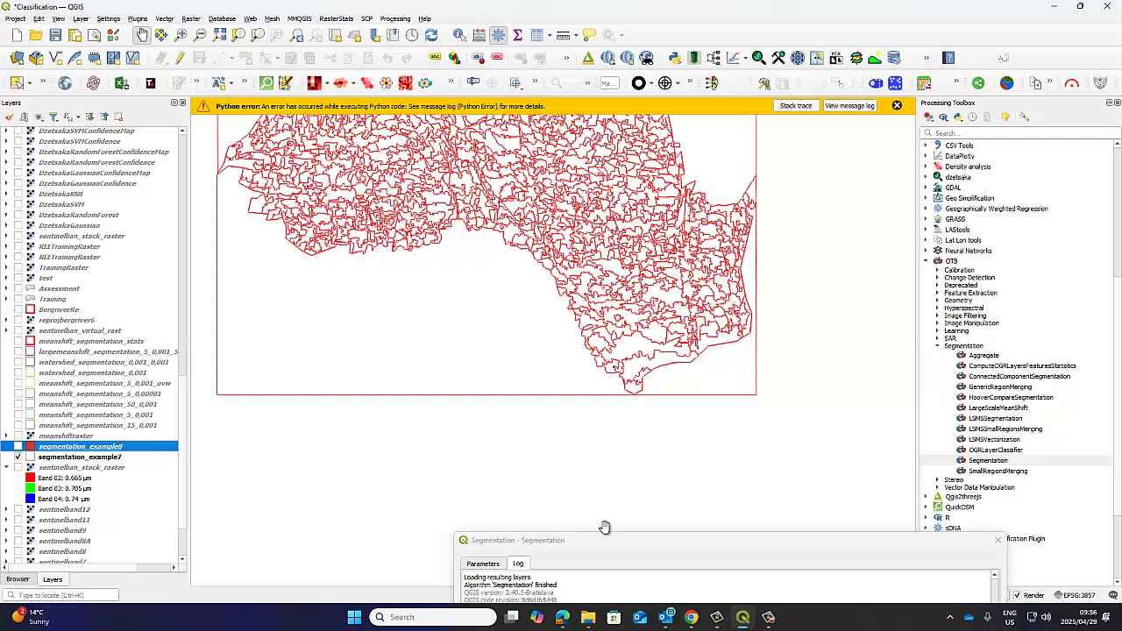
Step: Return to the Segmentation tool's parameters and set the mean-shift range radius to 5
{"action": "left_click_drag", "start_coordinate": [605, 540], "coordinate": [489, 256]}
{"action": "left_click", "coordinate": [377, 277]}
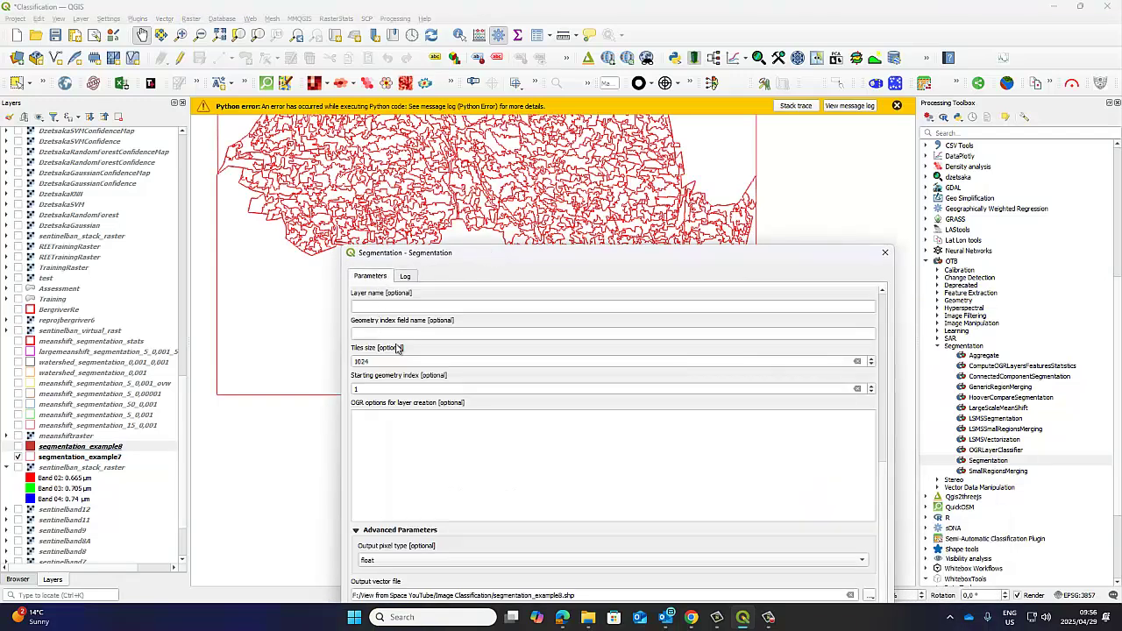
{"action": "scroll", "coordinate": [884, 474], "scroll_direction": "up", "scroll_amount": 10}
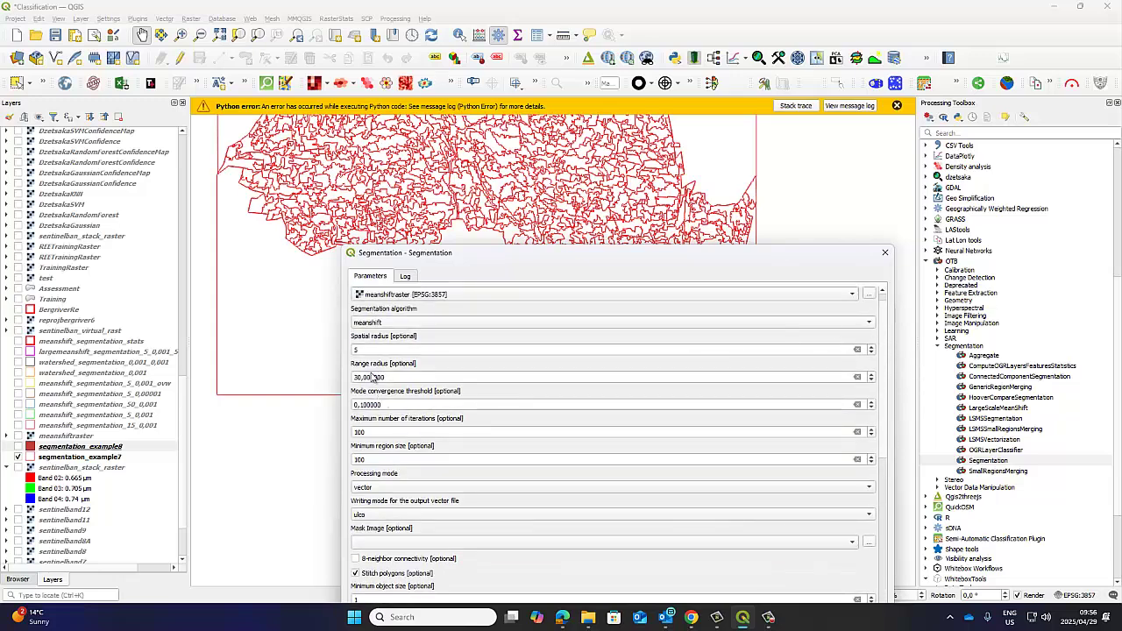
{"action": "left_click_drag", "start_coordinate": [510, 259], "coordinate": [552, 291]}
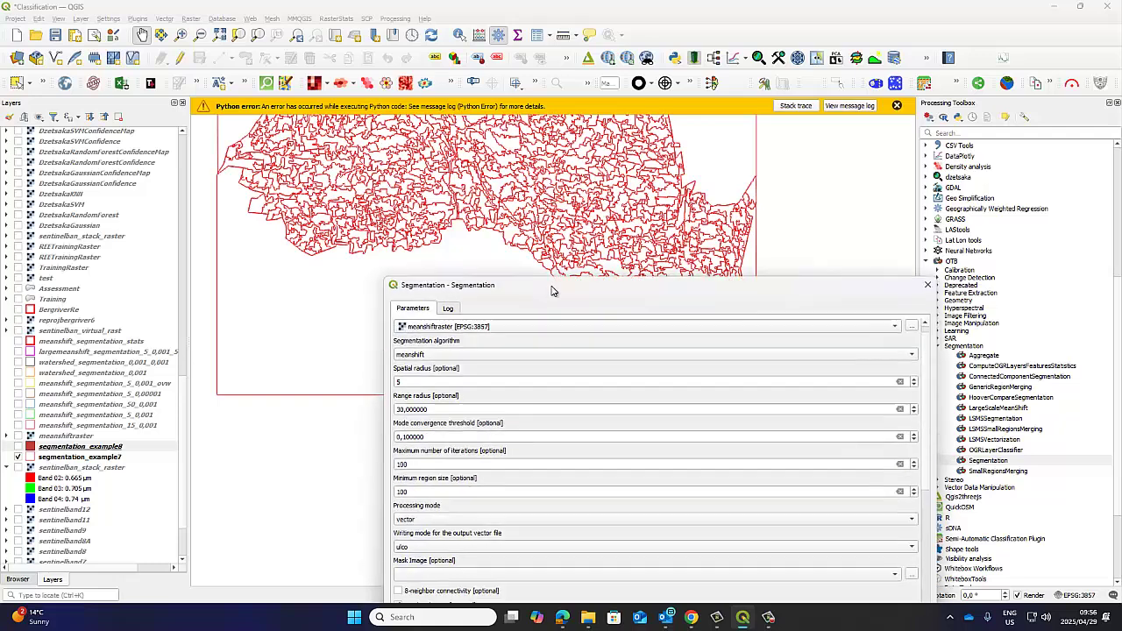
{"action": "left_click", "coordinate": [401, 409]}
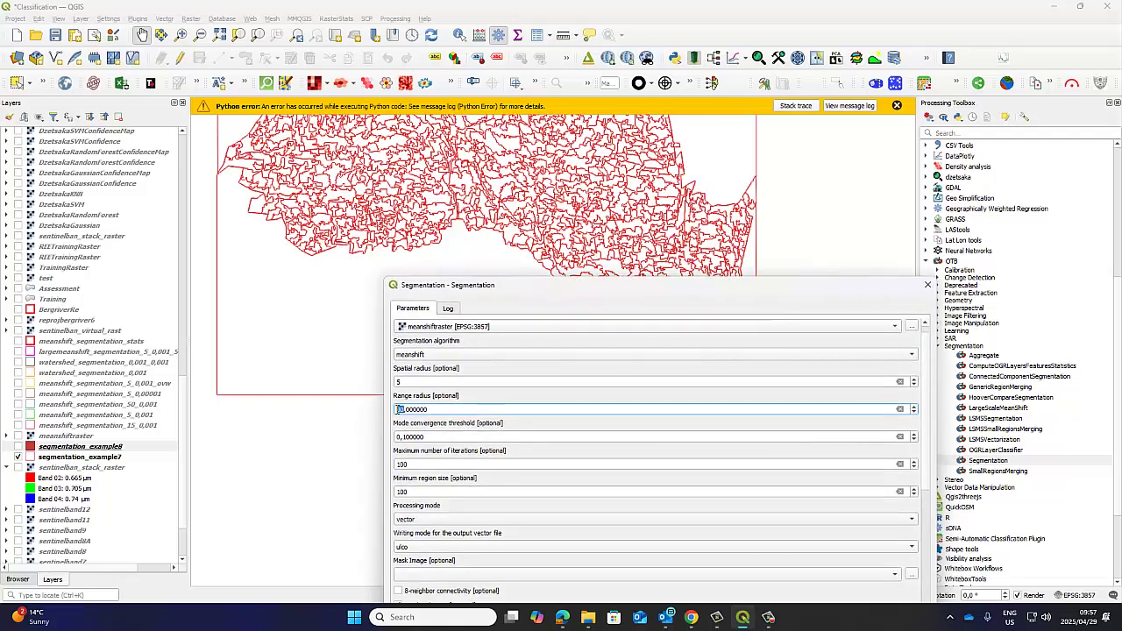
{"action": "key", "text": "BackSpace"}
Step: Set the output vector file to segmentation_example9.shp and run the segmentation
{"action": "left_click_drag", "start_coordinate": [513, 295], "coordinate": [478, 170]}
{"action": "left_click_drag", "start_coordinate": [889, 340], "coordinate": [884, 500]}
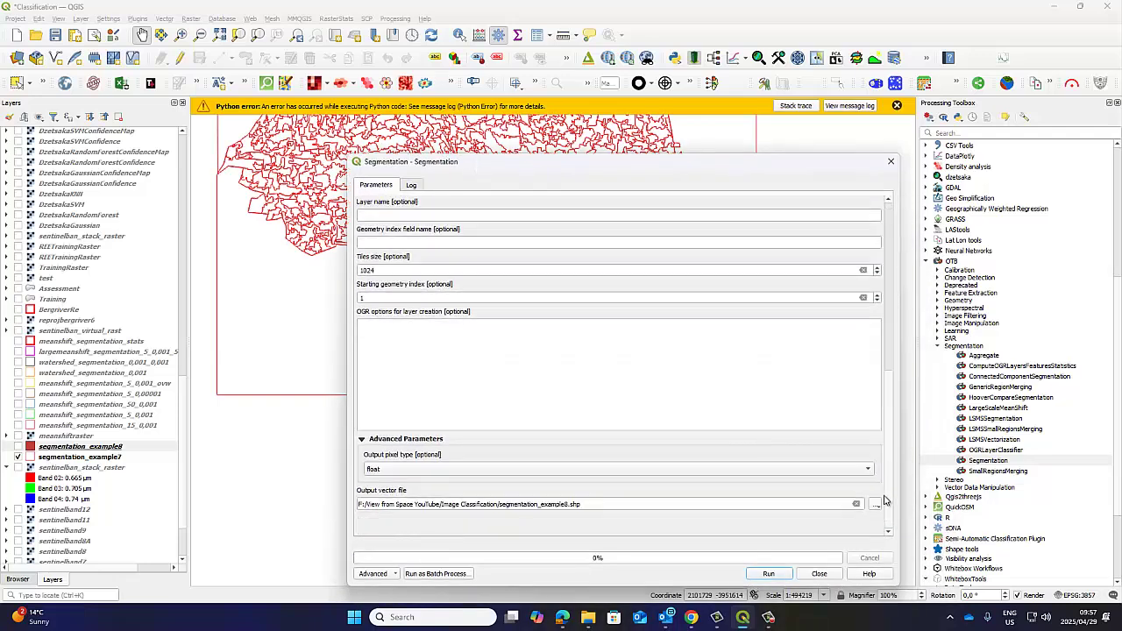
{"action": "left_click", "coordinate": [567, 505]}
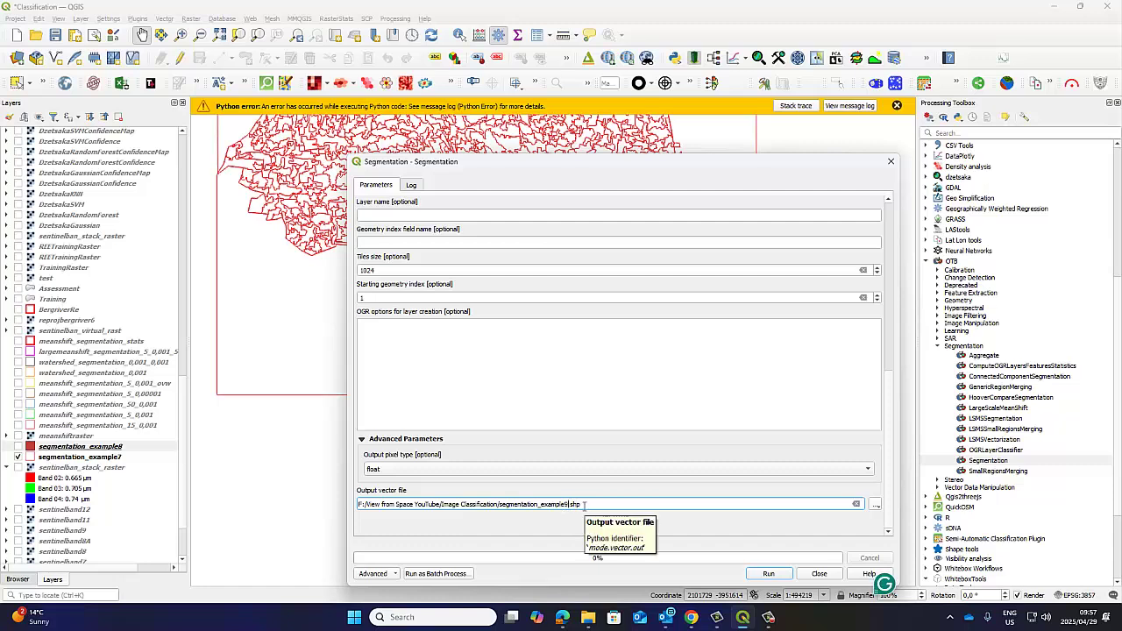
{"action": "scroll", "coordinate": [584, 505], "scroll_direction": "up", "scroll_amount": 1}
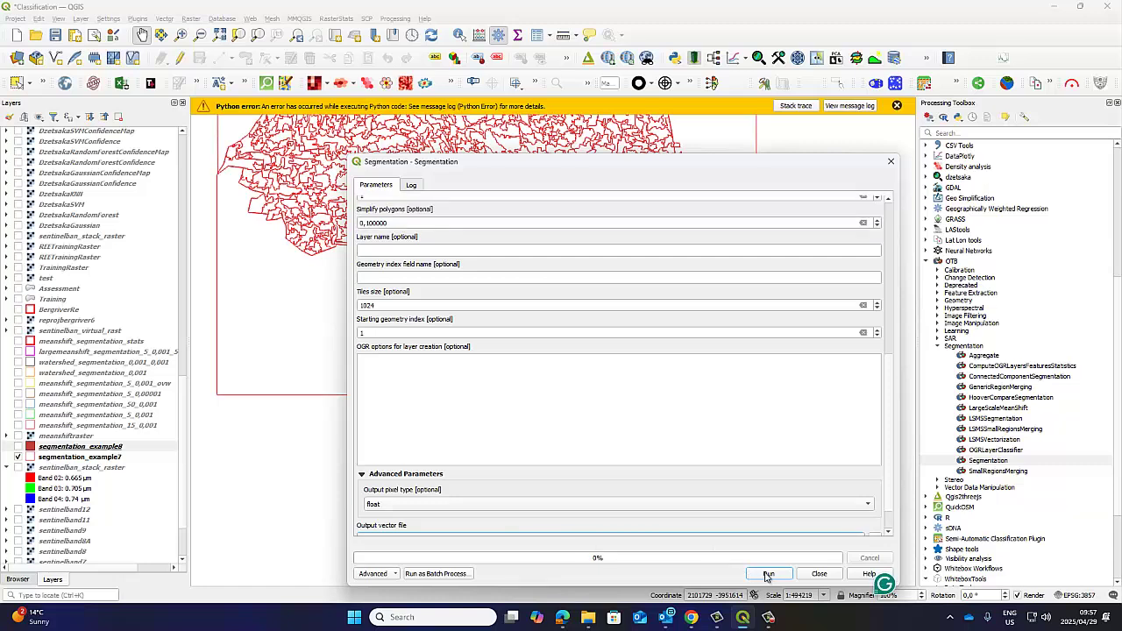
{"action": "scroll", "coordinate": [889, 458], "scroll_direction": "down", "scroll_amount": 1}
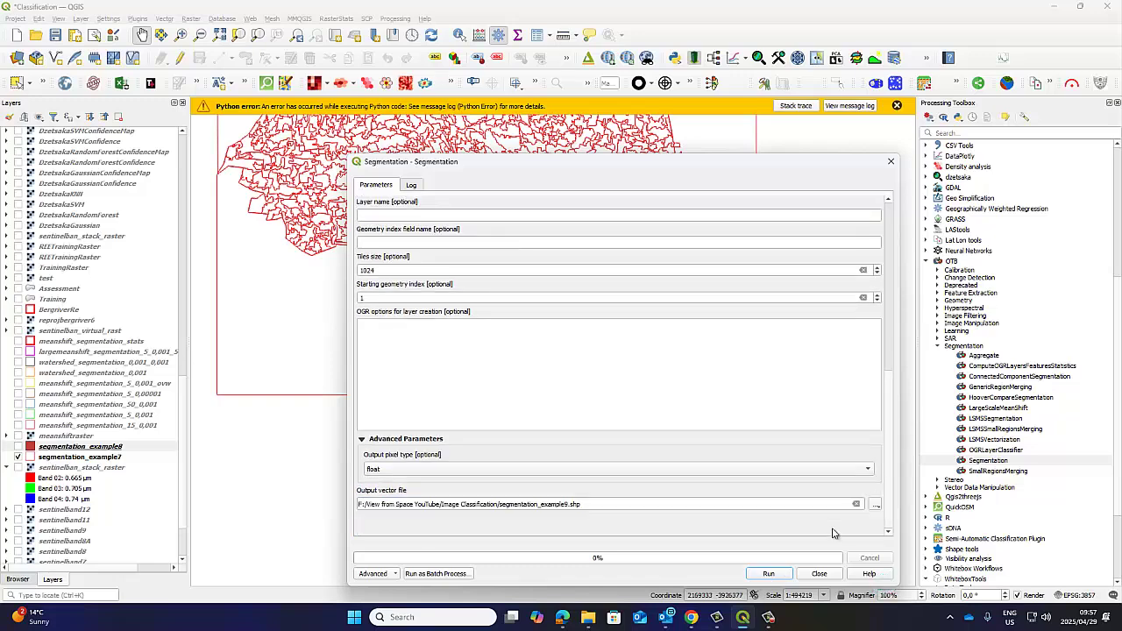
{"action": "left_click", "coordinate": [769, 574]}
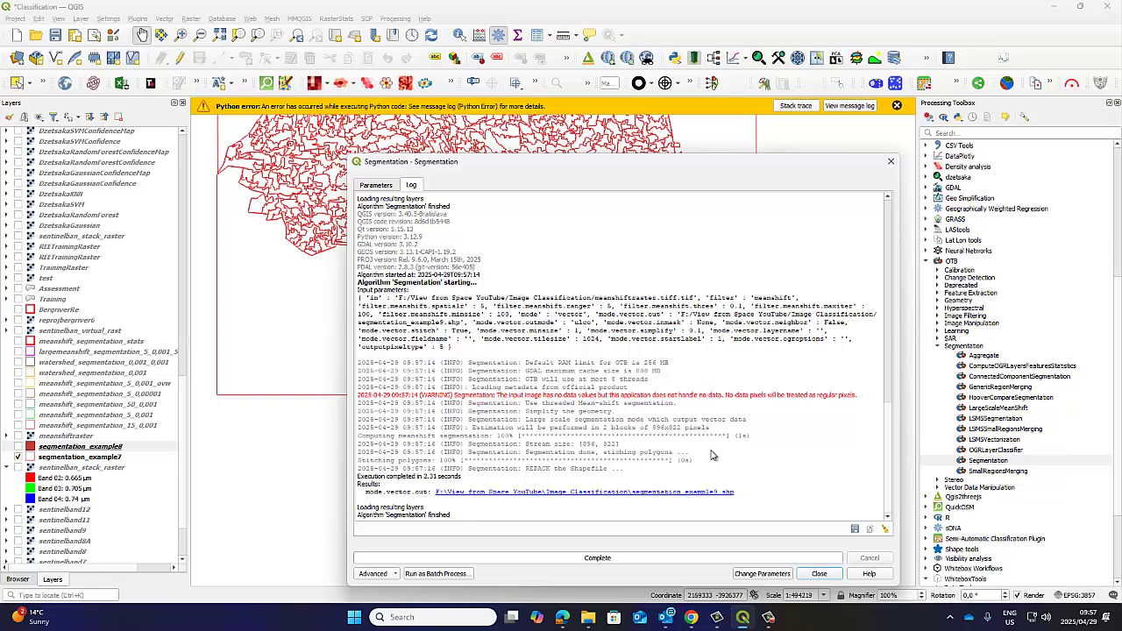
Step: Add the segmentation_example9.shp shapefile from the Image Classification folder to the project as a vector layer
{"action": "left_click_drag", "start_coordinate": [456, 161], "coordinate": [463, 535]}
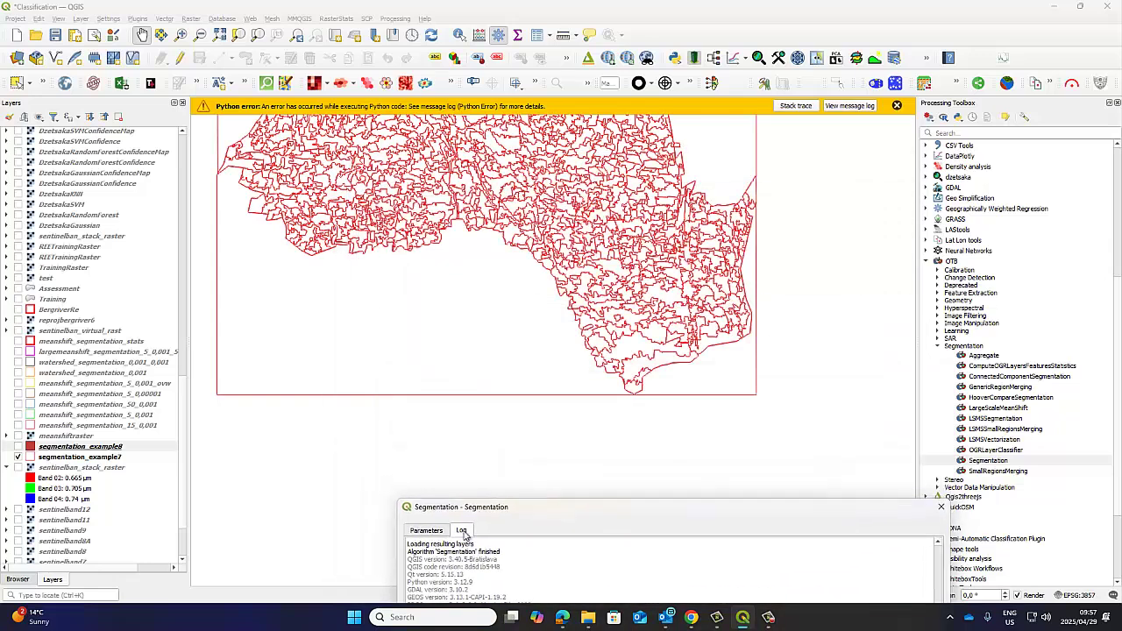
{"action": "left_click", "coordinate": [108, 448]}
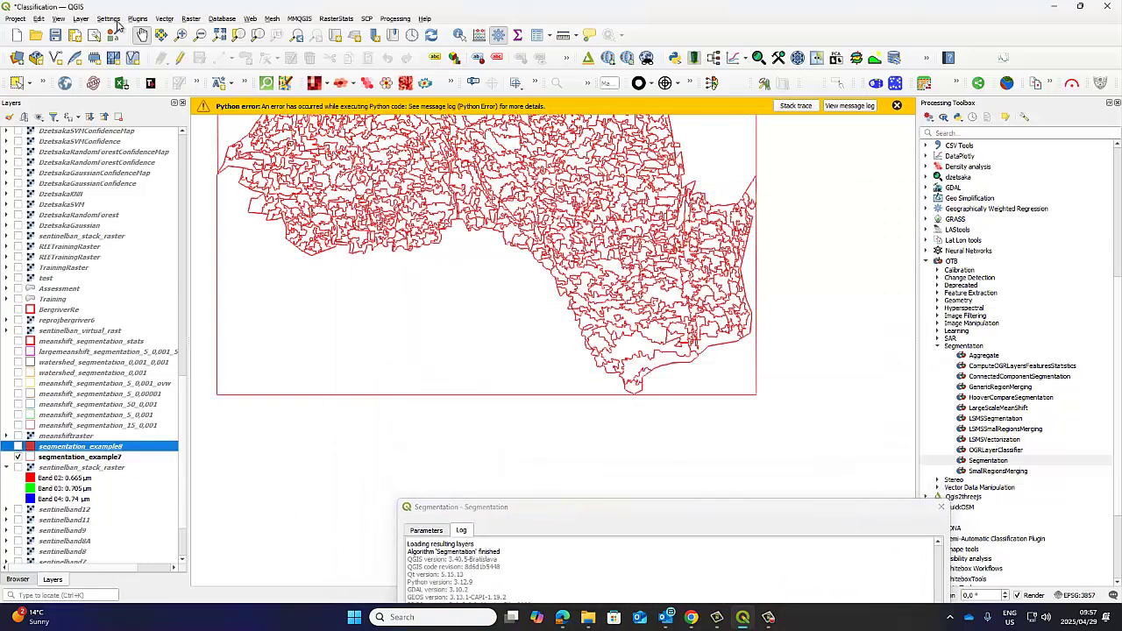
{"action": "left_click", "coordinate": [80, 18]}
{"action": "mouse_move", "coordinate": [131, 53]}
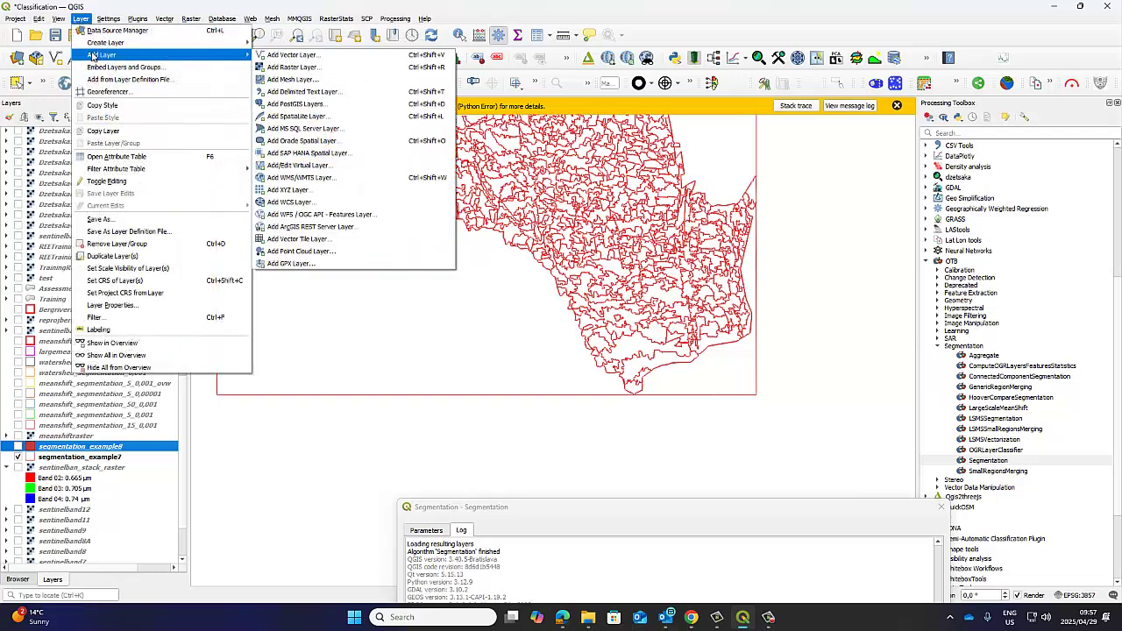
{"action": "left_click", "coordinate": [289, 56]}
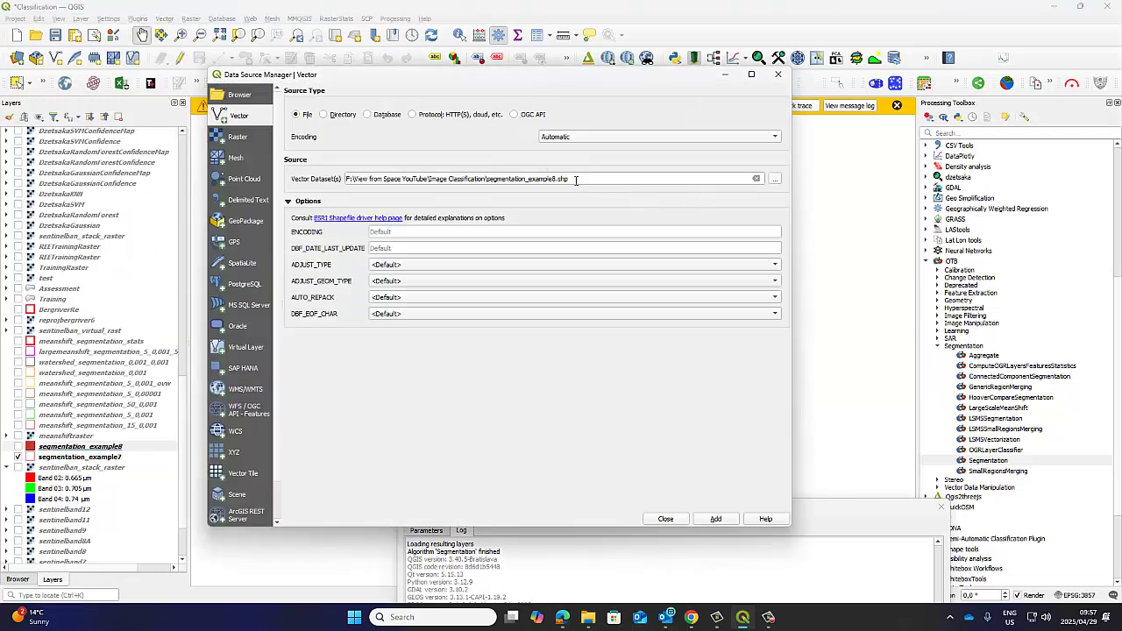
{"action": "left_click", "coordinate": [557, 179]}
{"action": "key", "text": "BackSpace"}
{"action": "type", "text": "9"}
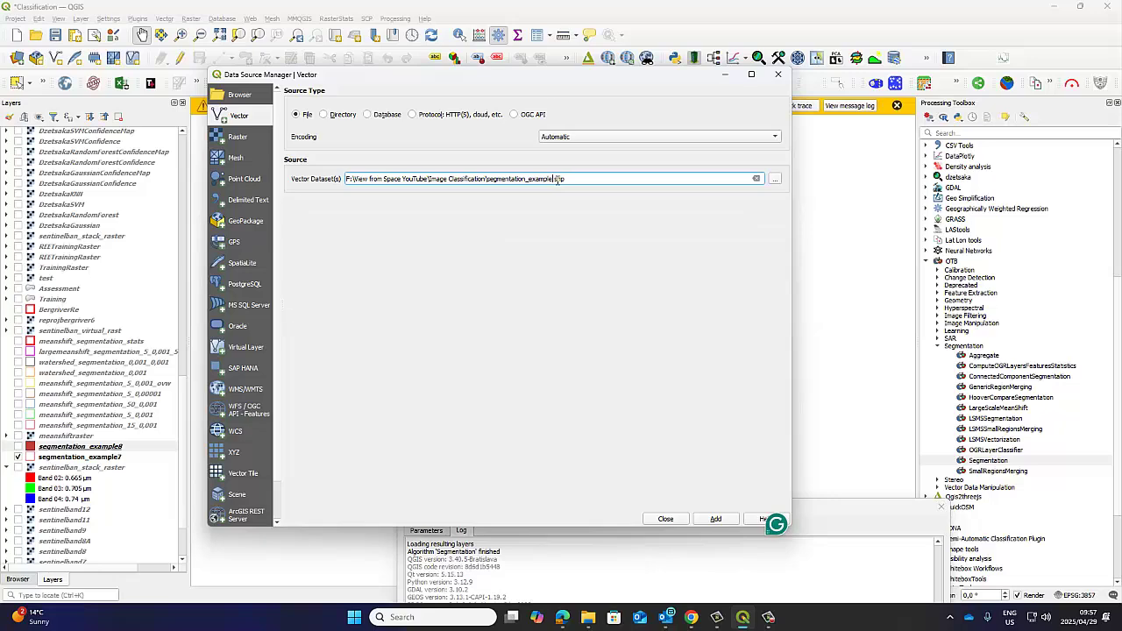
{"action": "left_click", "coordinate": [717, 519]}
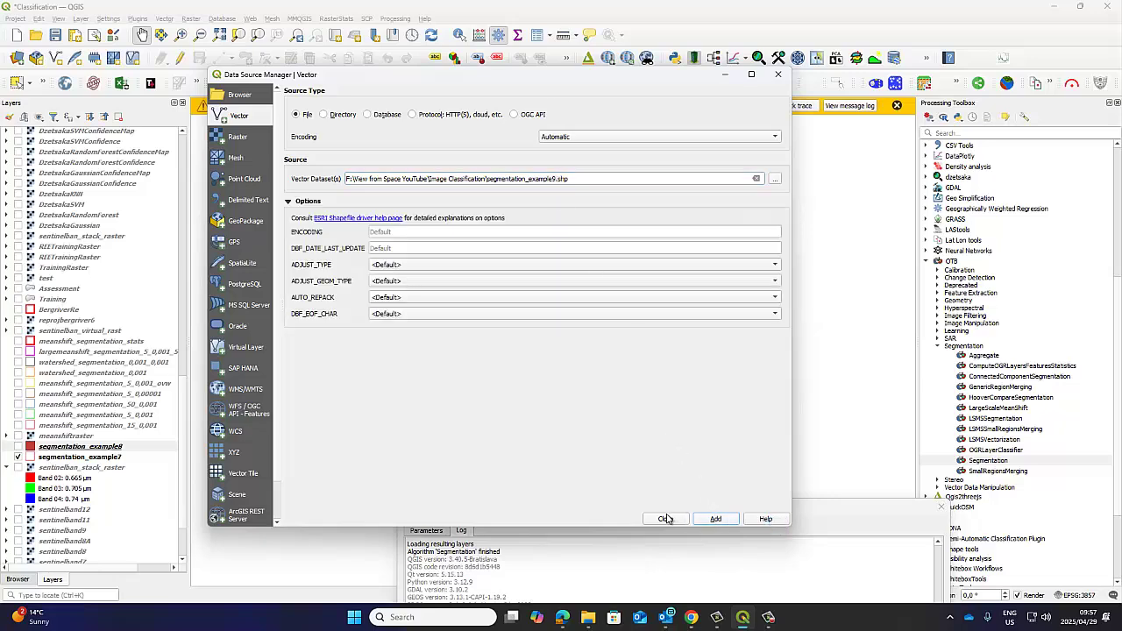
{"action": "left_click", "coordinate": [665, 519]}
Step: Inspect the segmentation_example9 segments on the map and check the feature total in the layer's attribute table
{"action": "left_click_drag", "start_coordinate": [535, 268], "coordinate": [558, 363]}
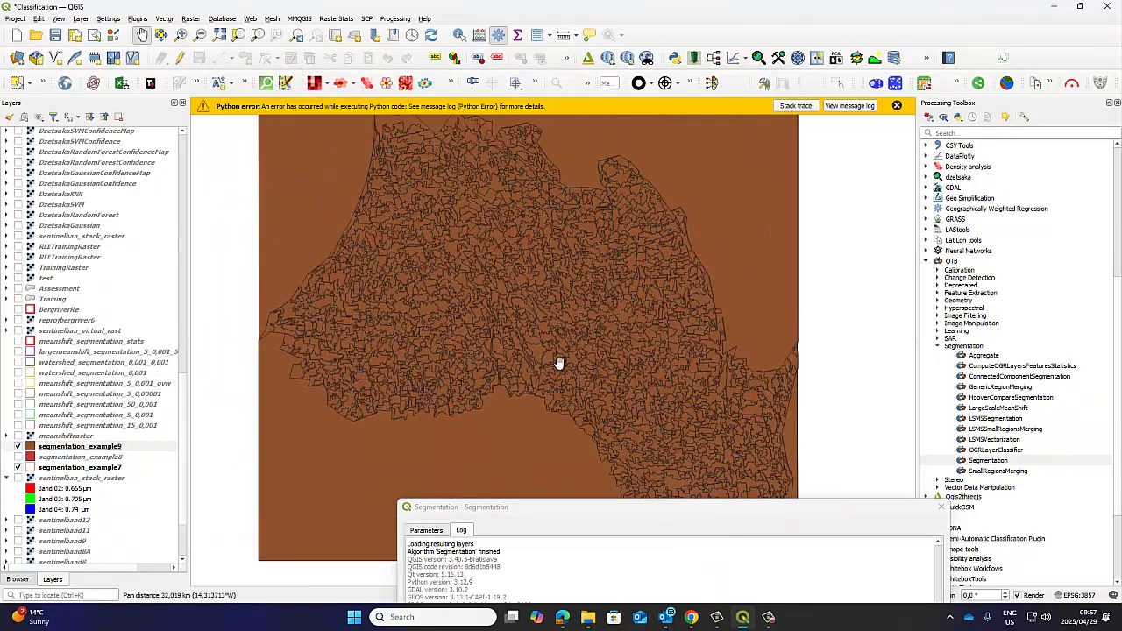
{"action": "left_click", "coordinate": [896, 105]}
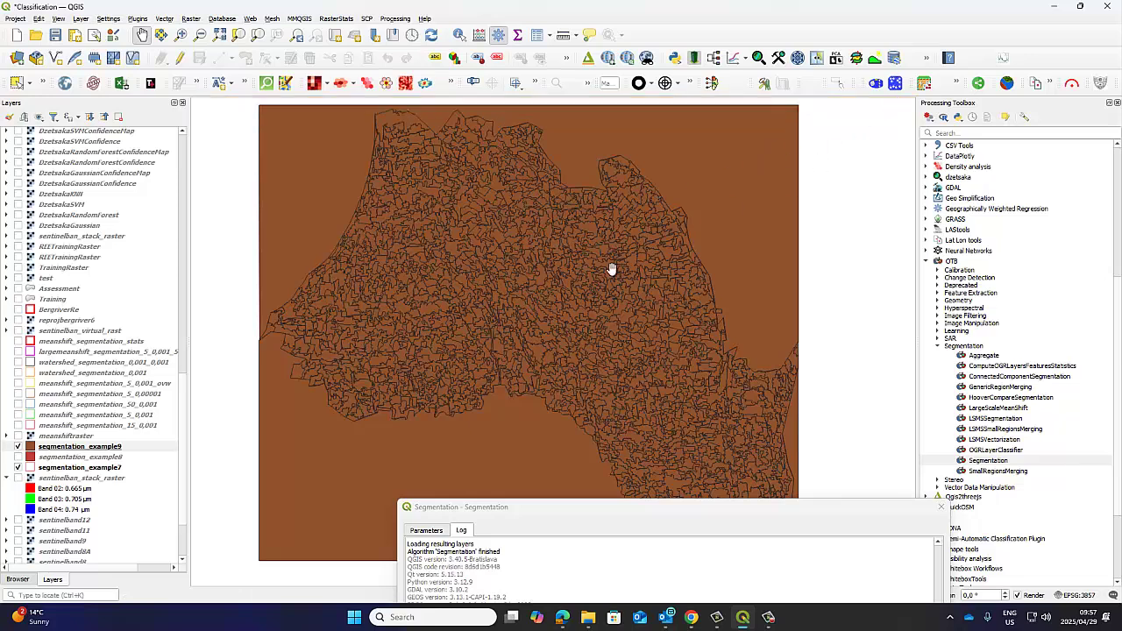
{"action": "left_click_drag", "start_coordinate": [606, 276], "coordinate": [619, 274]}
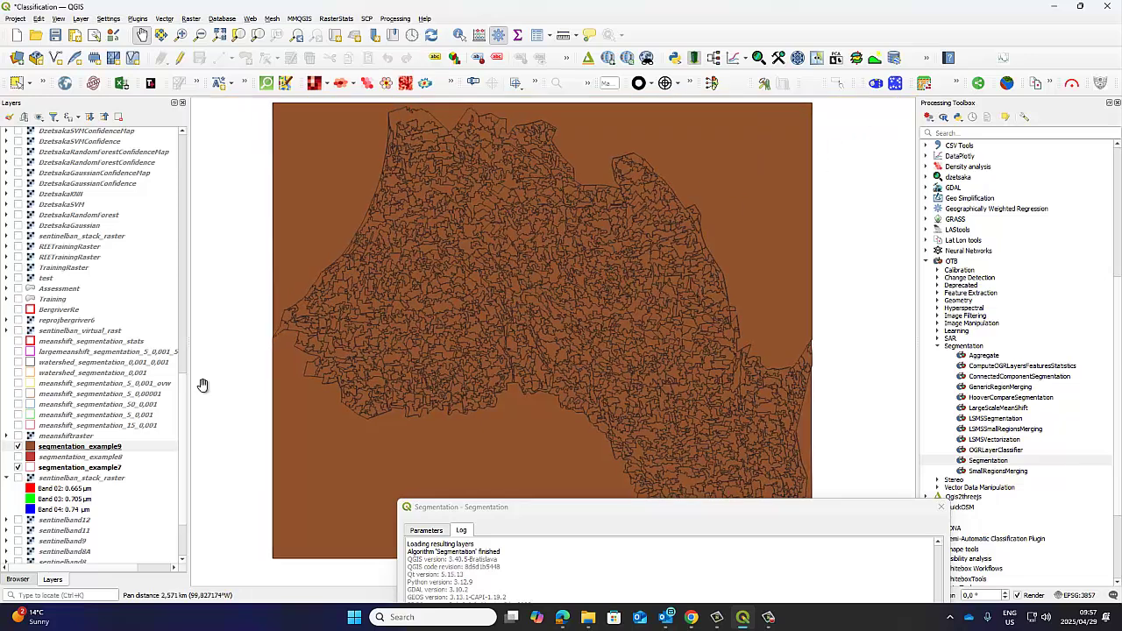
{"action": "right_click", "coordinate": [84, 452]}
{"action": "mouse_move", "coordinate": [105, 419]}
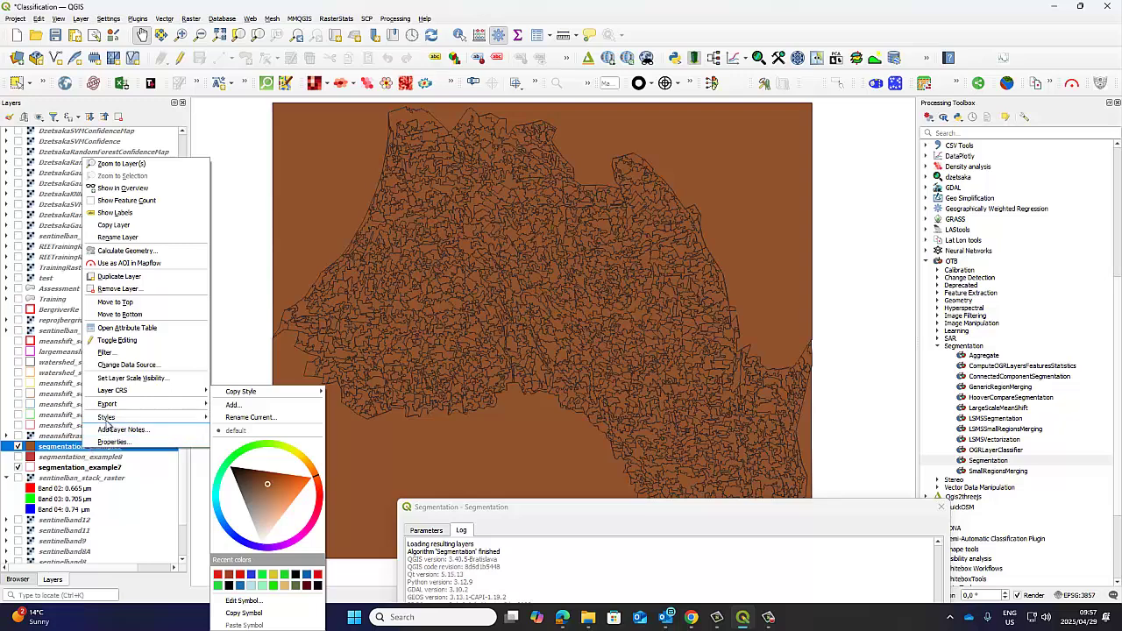
{"action": "left_click", "coordinate": [128, 327]}
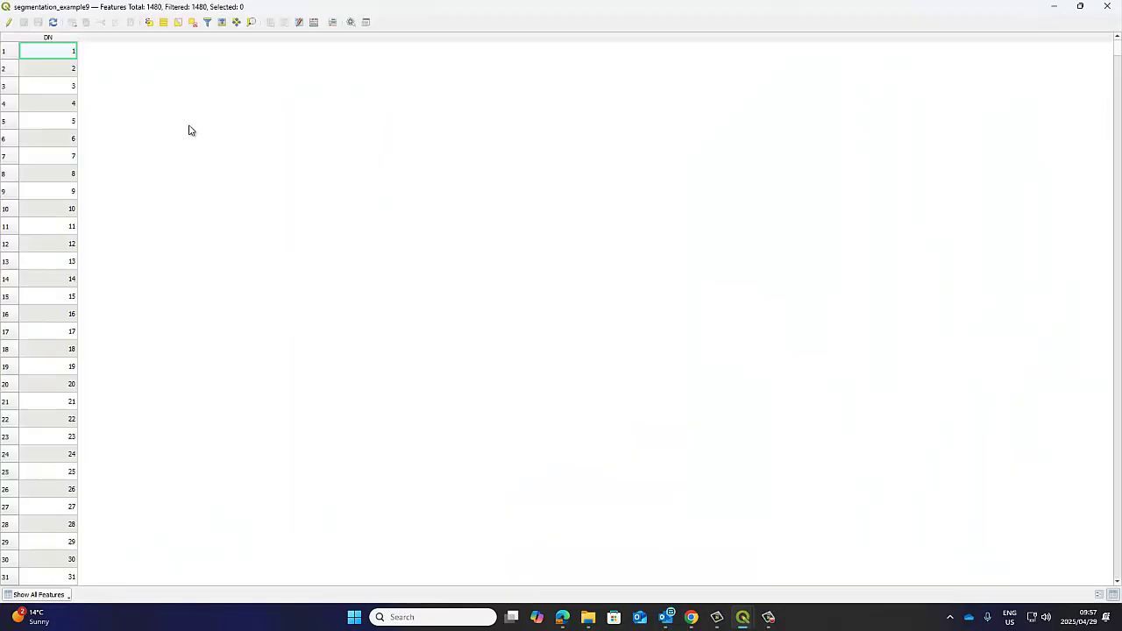
{"action": "left_click", "coordinate": [1106, 7]}
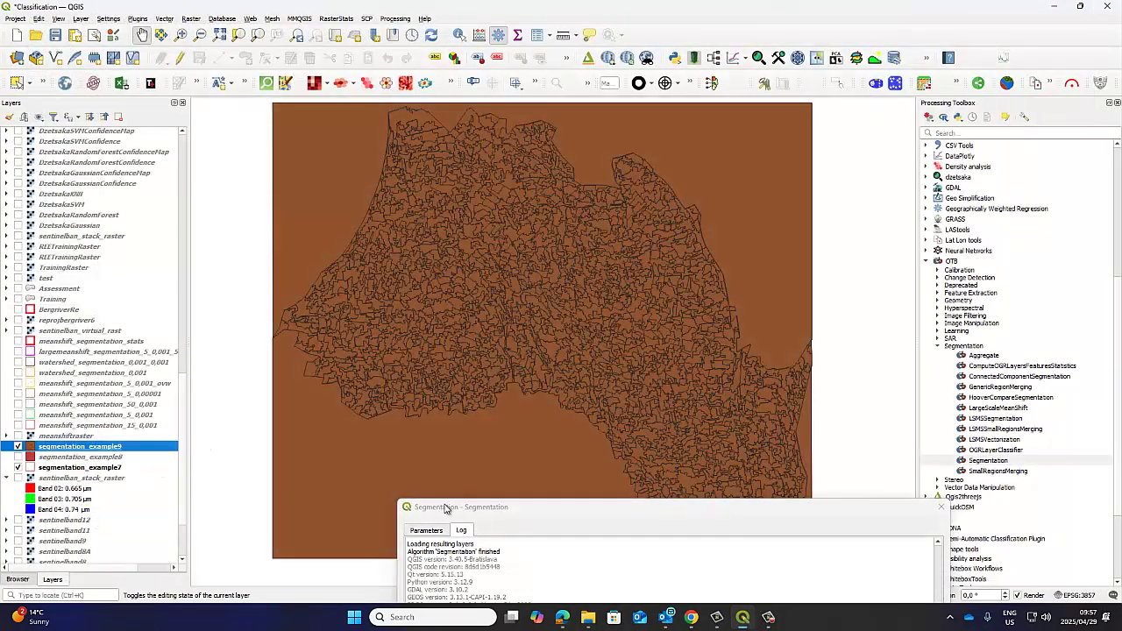
Step: Return to the Segmentation tool's parameters and set the mode convergence threshold to 0,01
{"action": "left_click_drag", "start_coordinate": [456, 507], "coordinate": [337, 93]}
{"action": "left_click", "coordinate": [302, 117]}
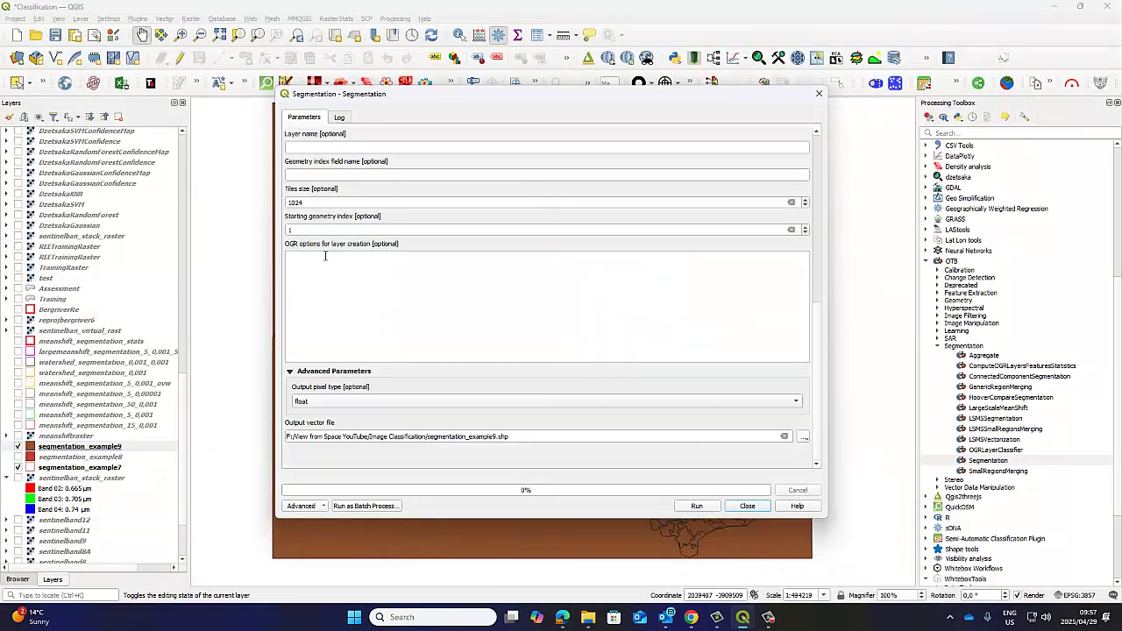
{"action": "left_click_drag", "start_coordinate": [819, 341], "coordinate": [816, 173]}
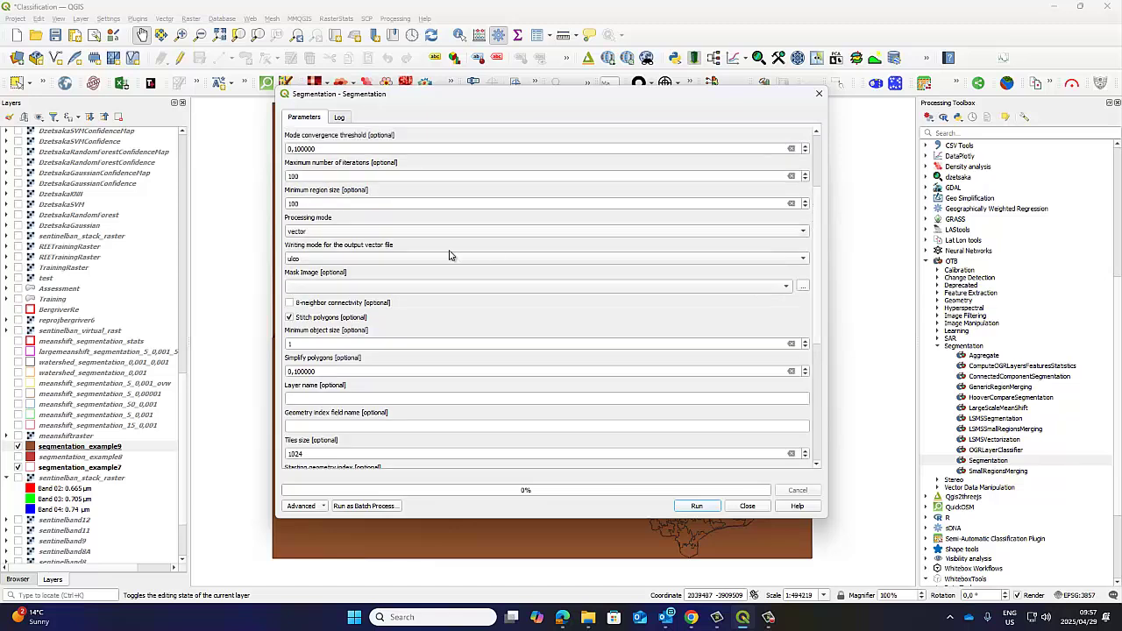
{"action": "left_click_drag", "start_coordinate": [815, 278], "coordinate": [791, 237]}
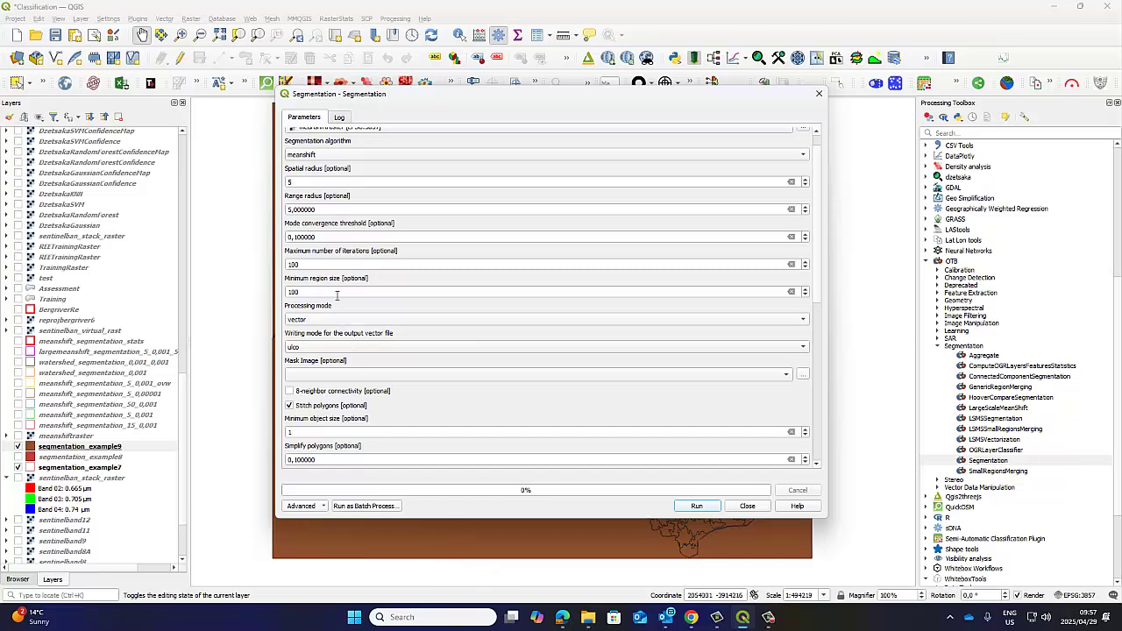
{"action": "left_click", "coordinate": [295, 237]}
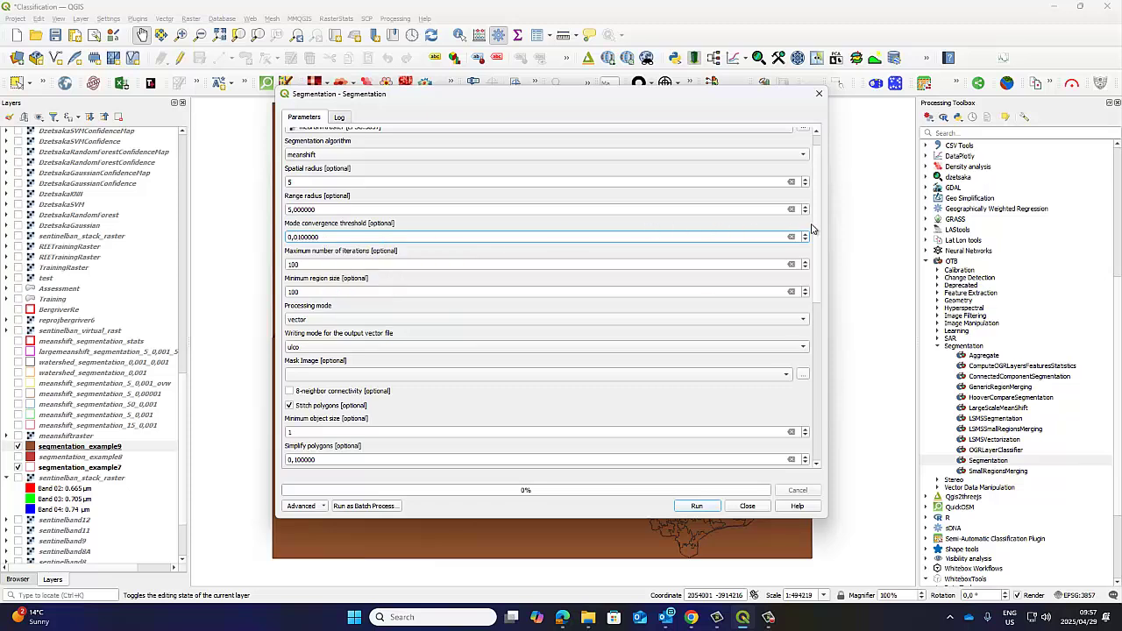
Step: Set the output vector file to segmentation_example10.shp and run the segmentation
{"action": "left_click_drag", "start_coordinate": [816, 224], "coordinate": [818, 397]}
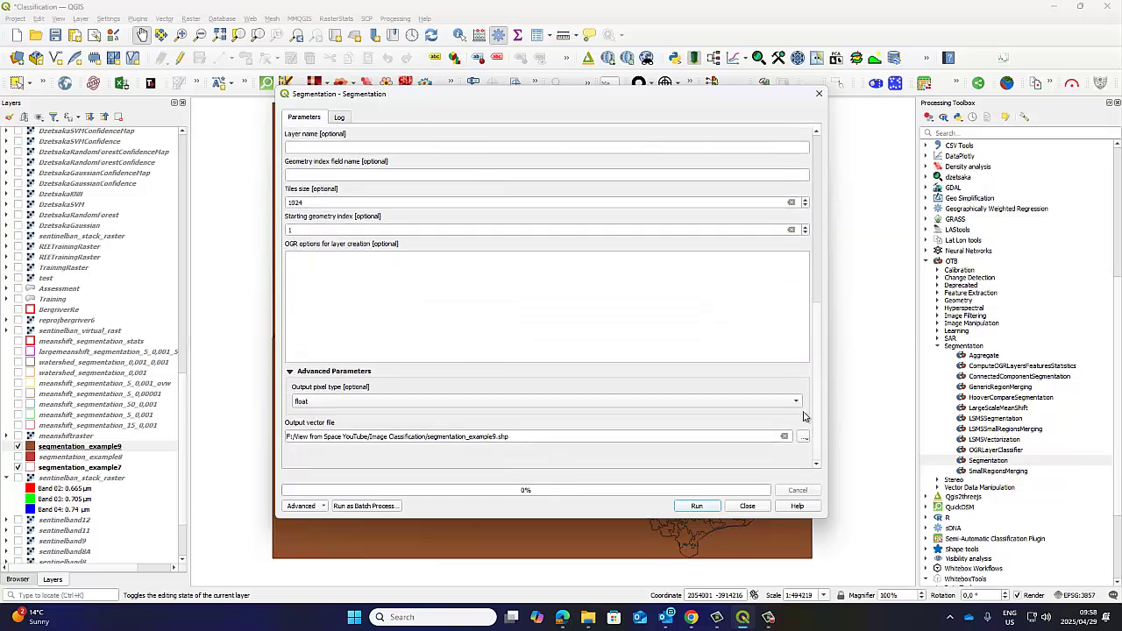
{"action": "left_click", "coordinate": [496, 437]}
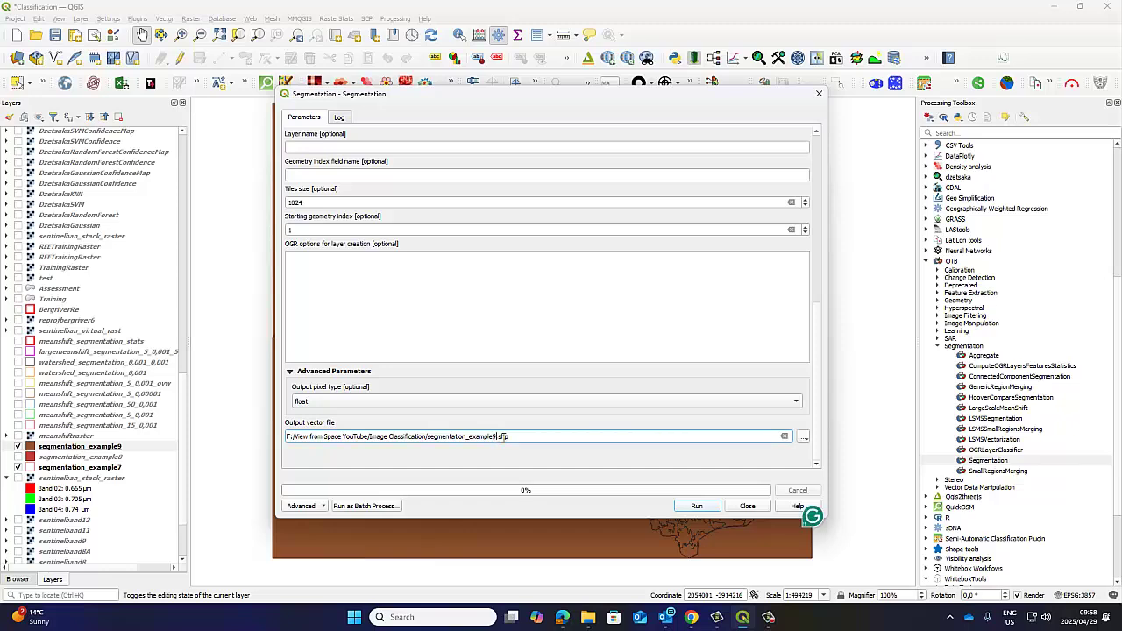
{"action": "key", "text": "BackSpace"}
{"action": "type", "text": "10"}
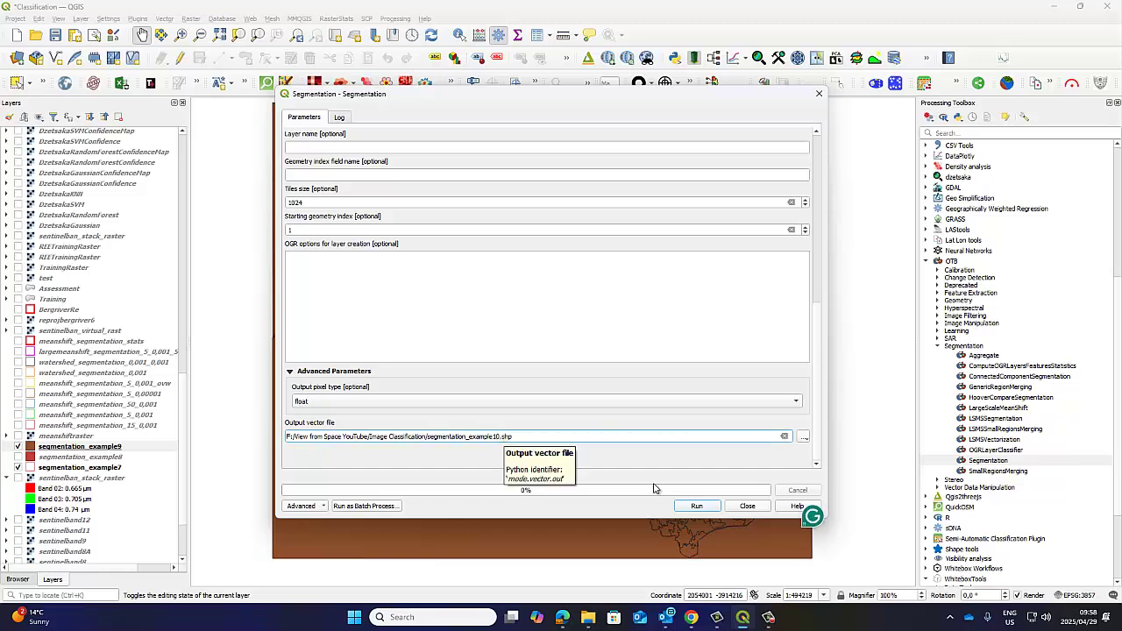
{"action": "left_click", "coordinate": [696, 506]}
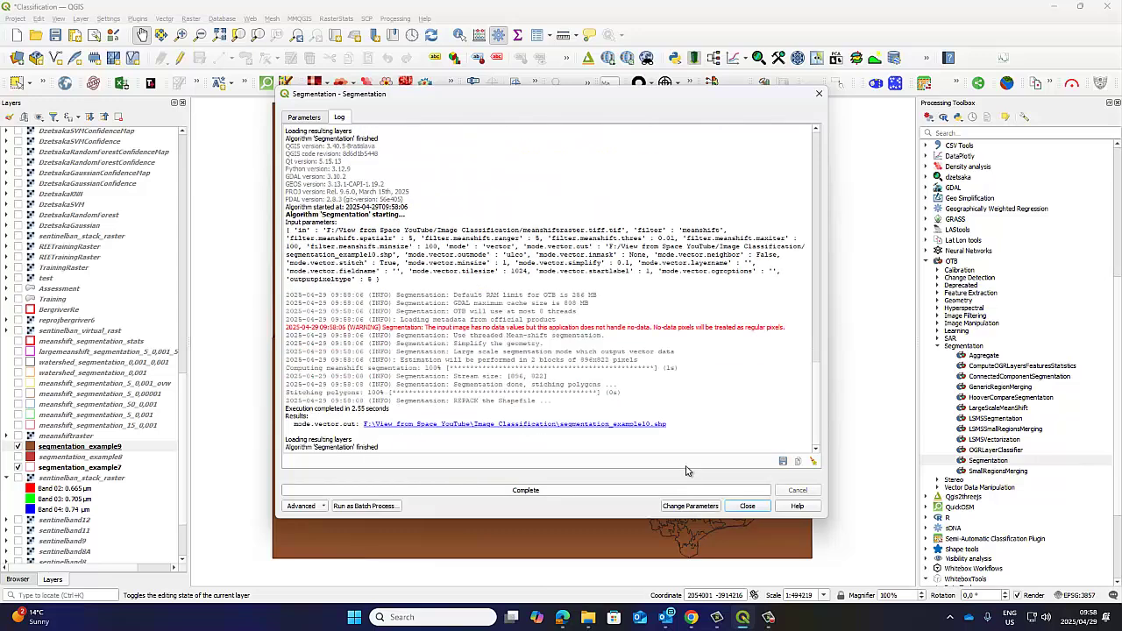
Step: Add the segmentation_example10.shp shapefile from the Image Classification folder to the project as a vector layer
{"action": "left_click_drag", "start_coordinate": [471, 98], "coordinate": [593, 515]}
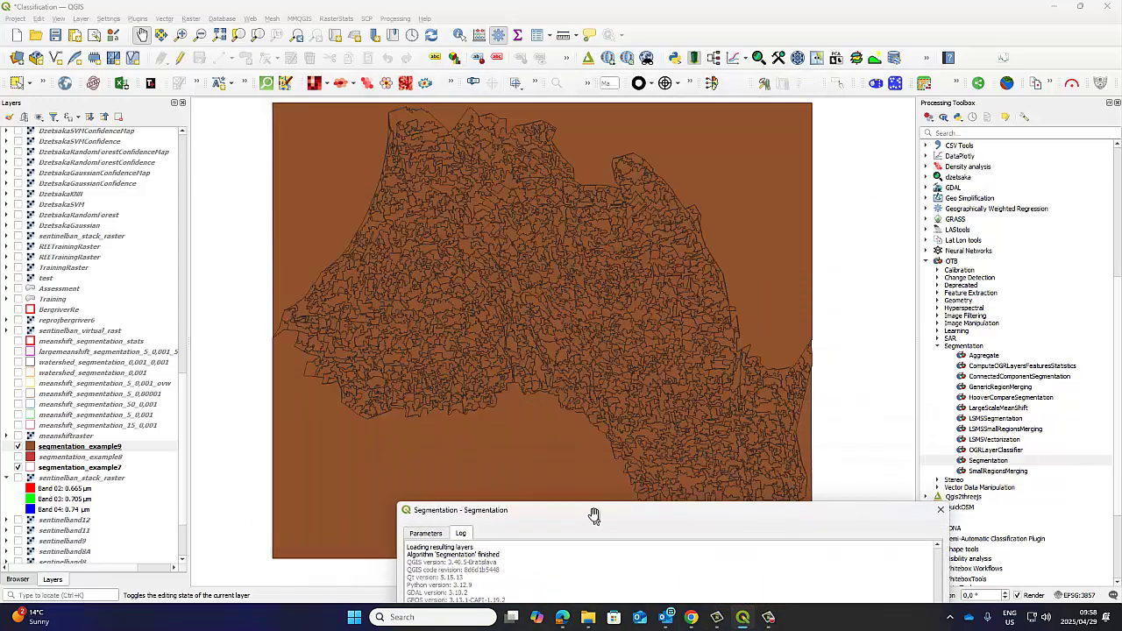
{"action": "left_click", "coordinate": [80, 18]}
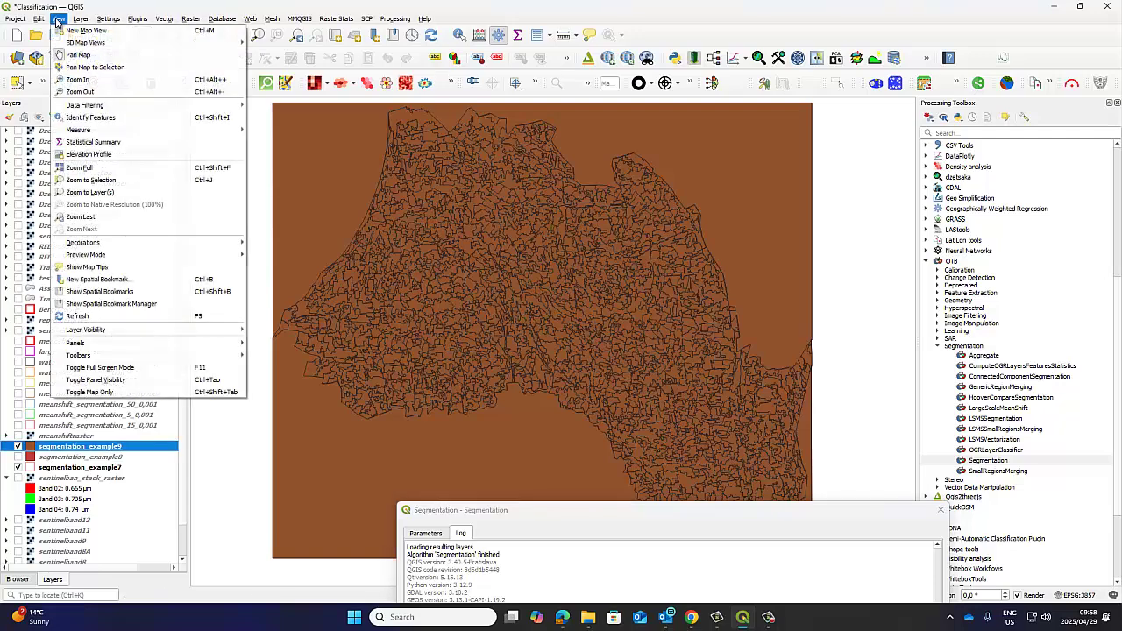
{"action": "mouse_move", "coordinate": [97, 56]}
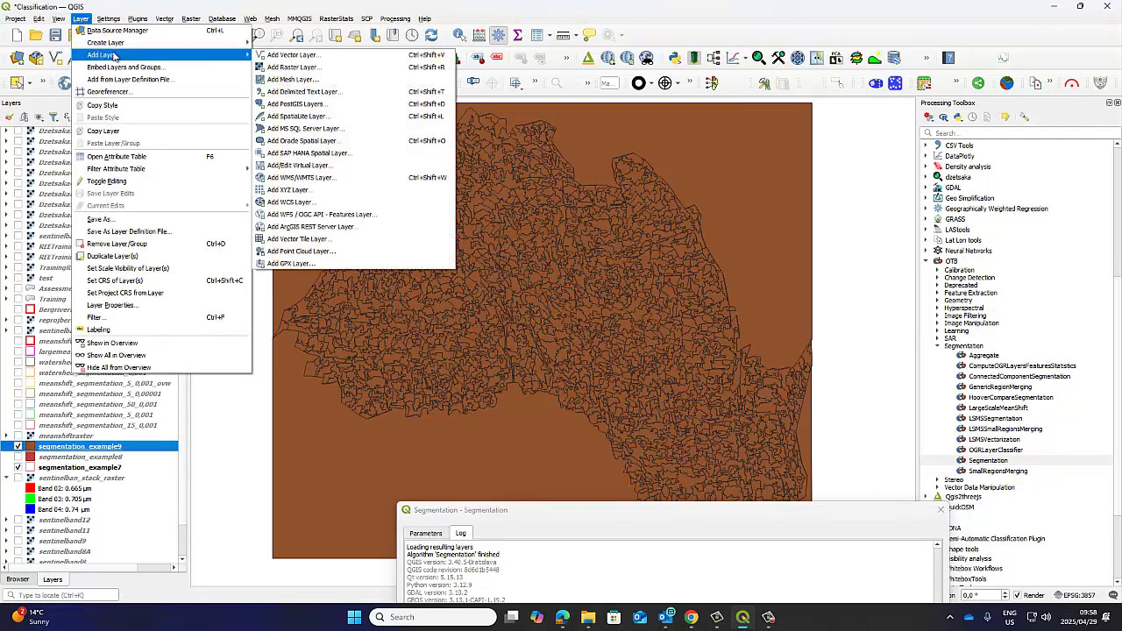
{"action": "left_click", "coordinate": [289, 65]}
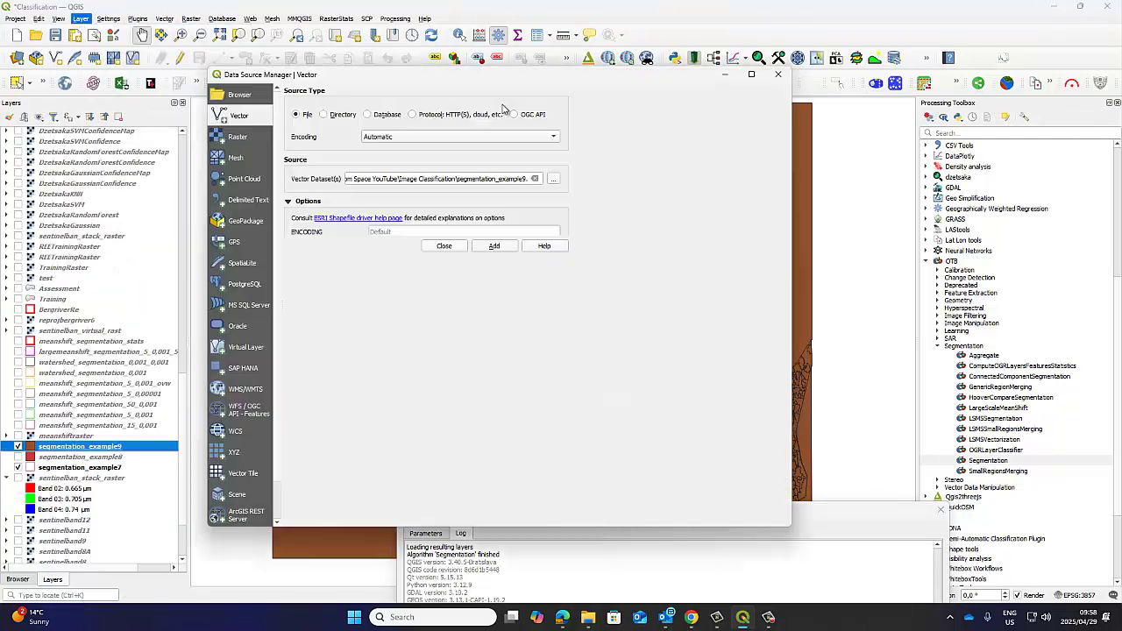
{"action": "left_click", "coordinate": [557, 179]}
{"action": "key", "text": "BackSpace"}
{"action": "type", "text": "10"}
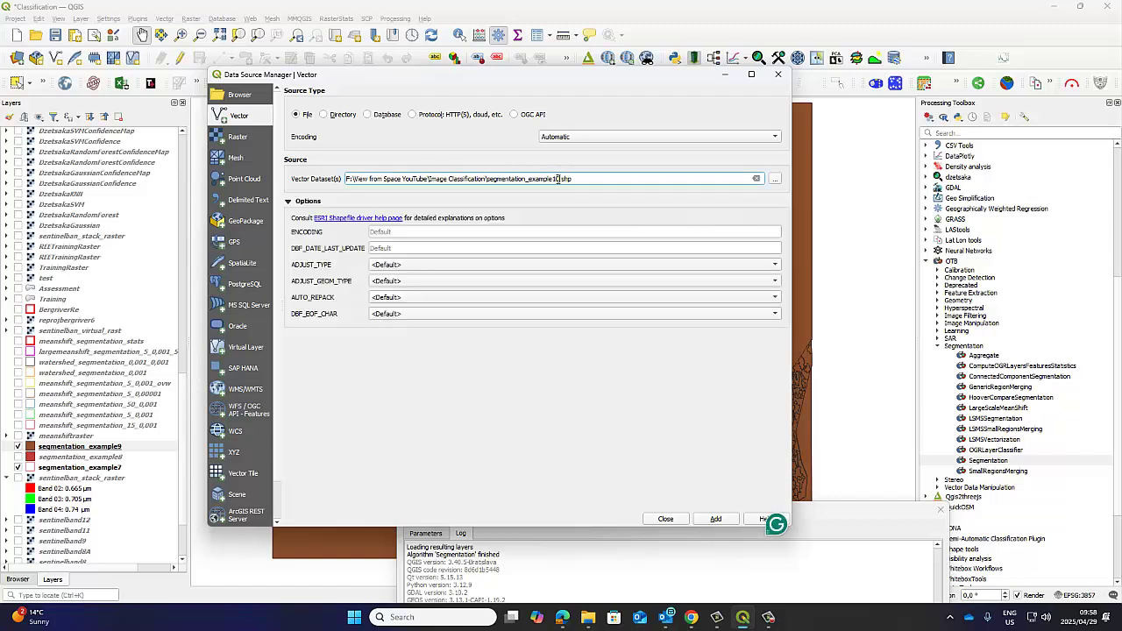
{"action": "left_click", "coordinate": [716, 519]}
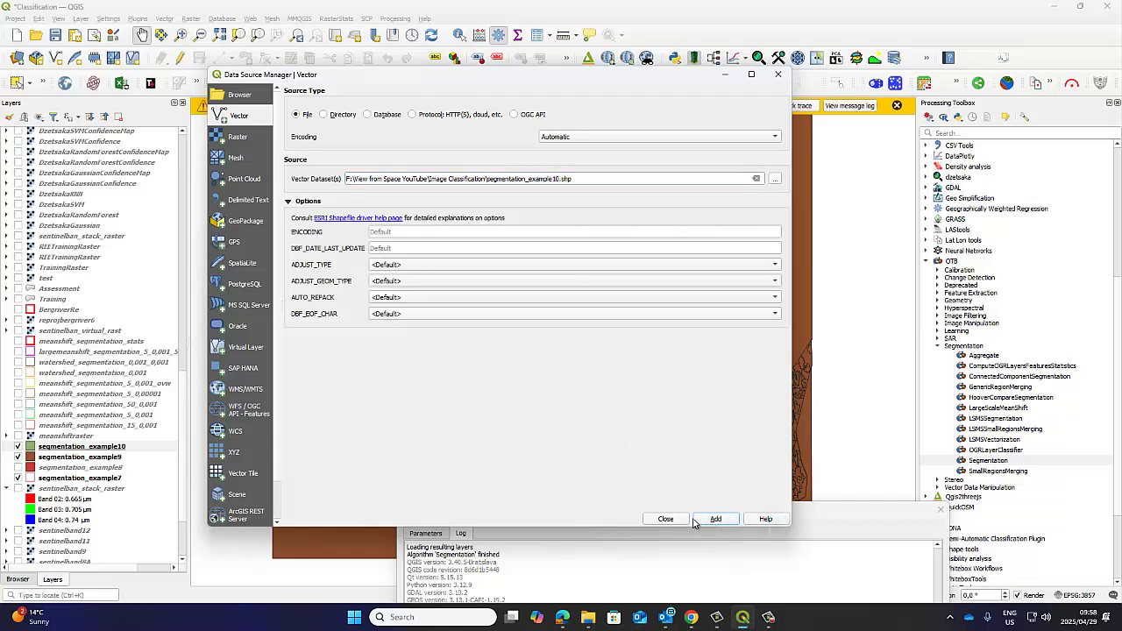
{"action": "left_click", "coordinate": [667, 520]}
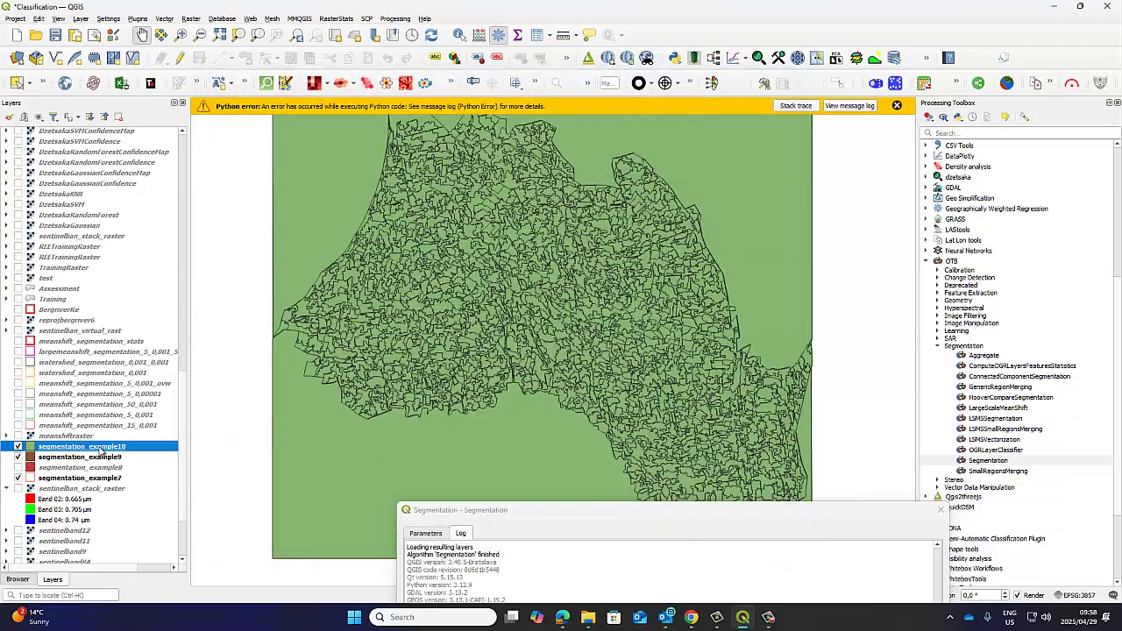
Step: Check the feature total in the attribute table of segmentation_example10 to compare it with segmentation_example9
{"action": "right_click", "coordinate": [101, 449]}
{"action": "left_click", "coordinate": [121, 441]}
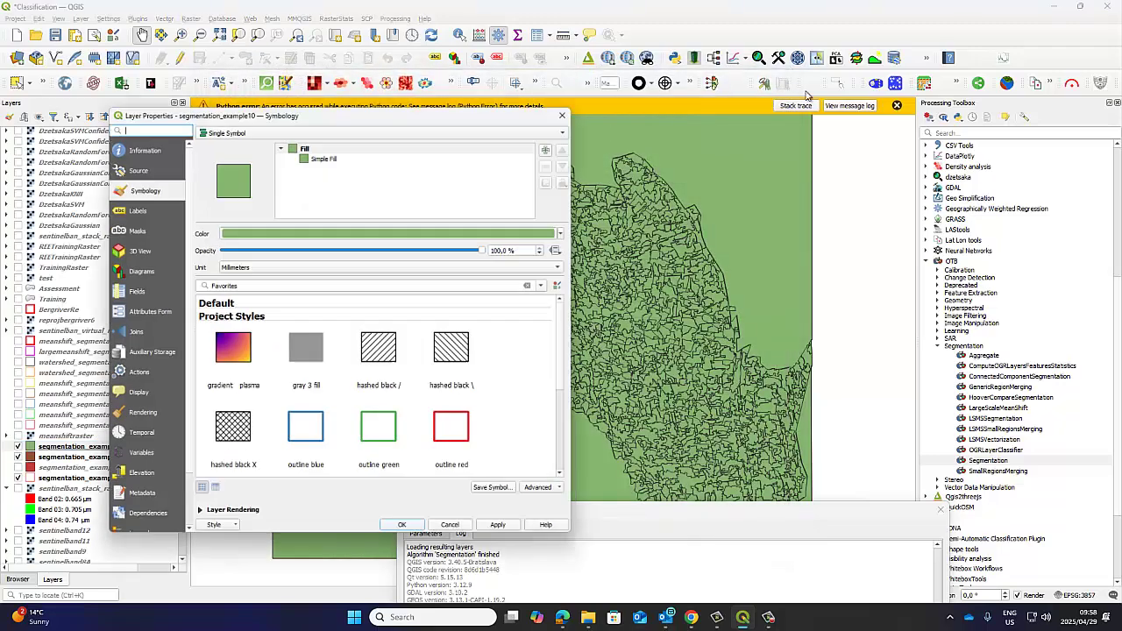
{"action": "left_click", "coordinate": [580, 101]}
{"action": "right_click", "coordinate": [63, 448]}
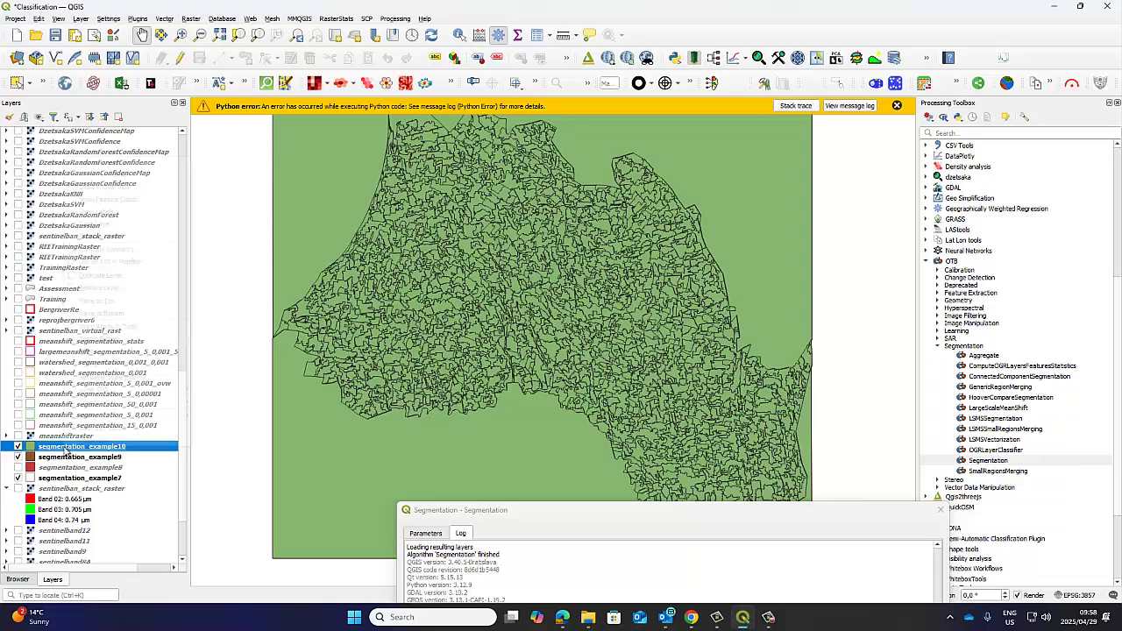
{"action": "left_click", "coordinate": [112, 326]}
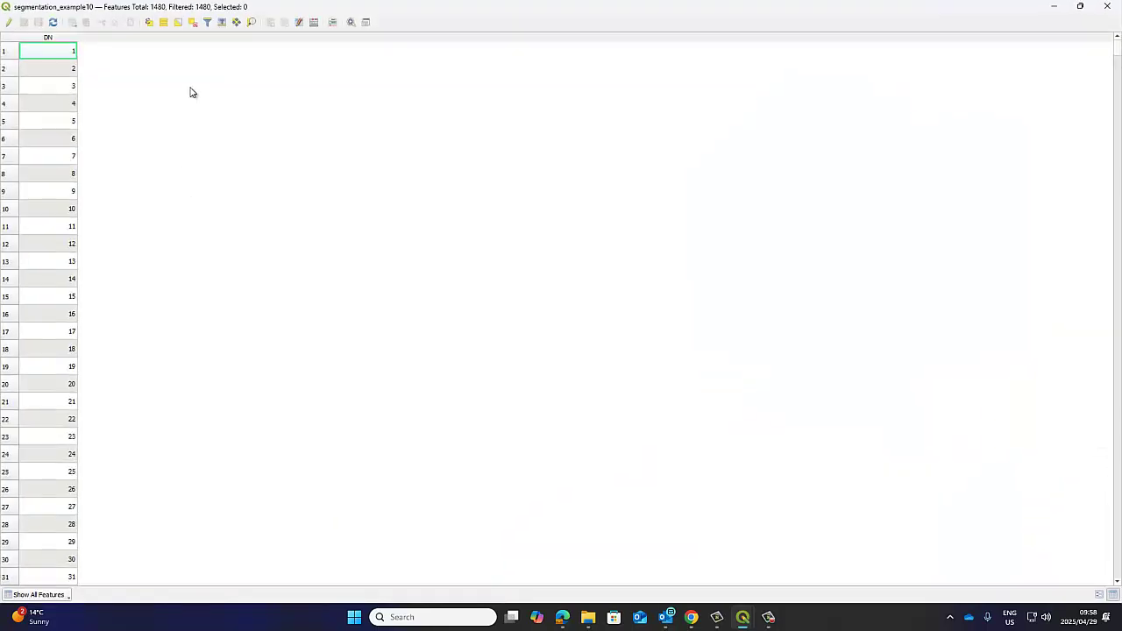
{"action": "left_click", "coordinate": [1108, 6]}
Step: Remove the segmentation_example10 layer from the project
{"action": "right_click", "coordinate": [98, 448]}
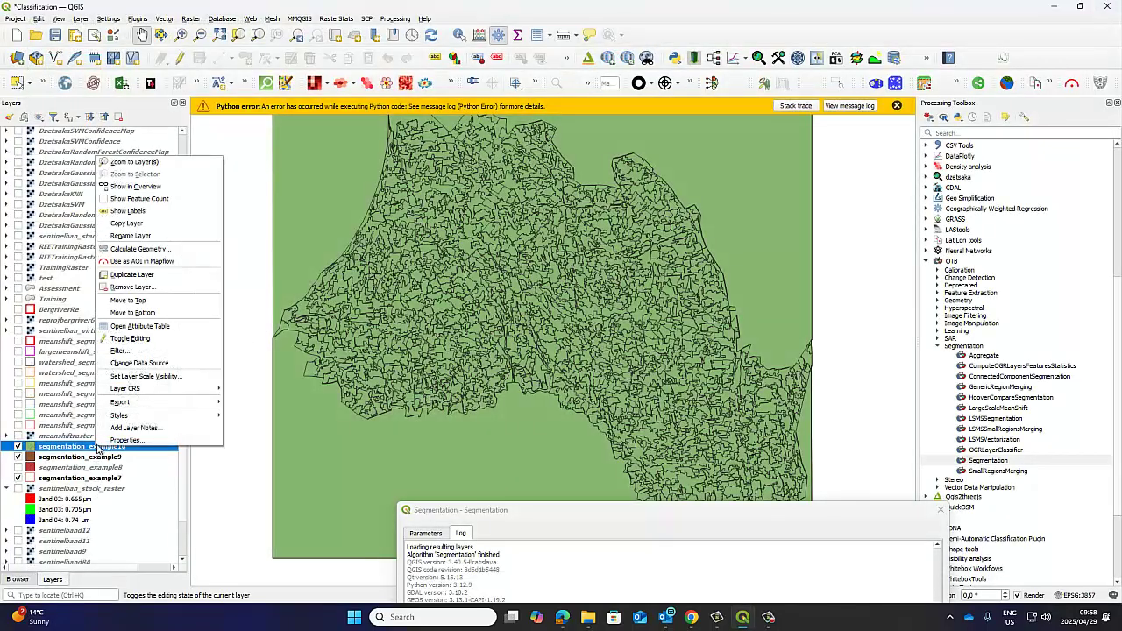
{"action": "left_click", "coordinate": [137, 288]}
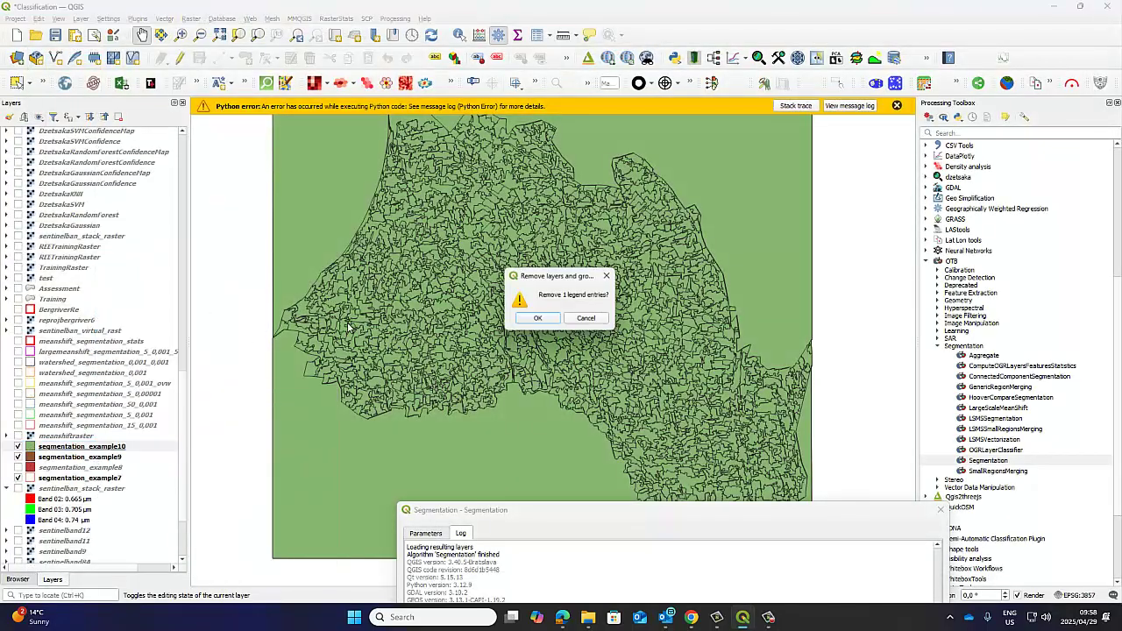
{"action": "left_click", "coordinate": [537, 321]}
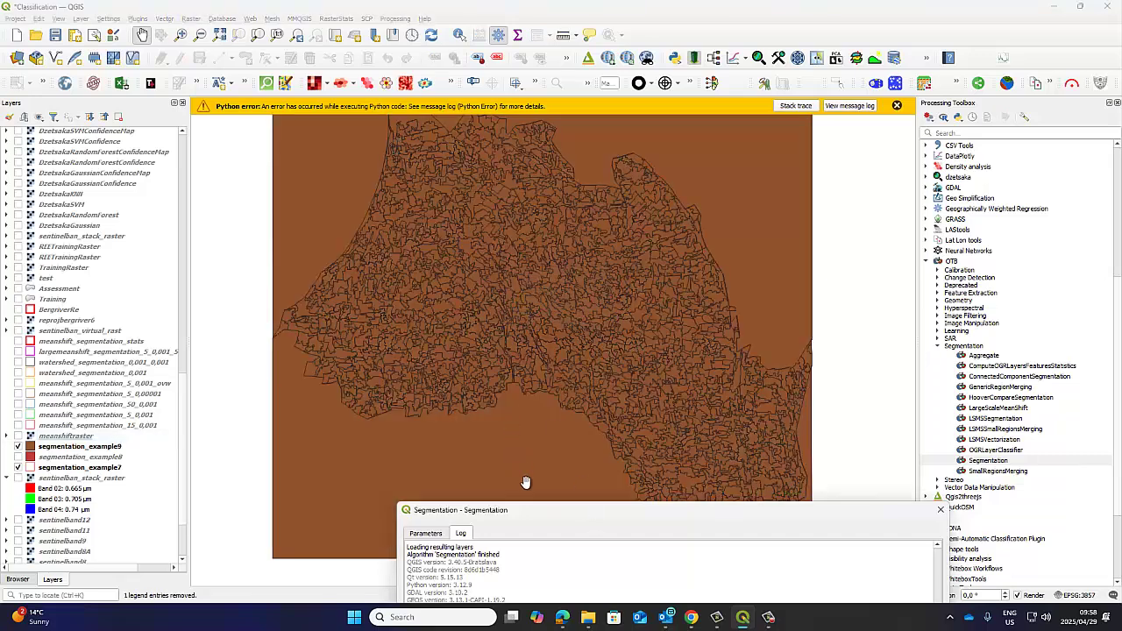
Step: Return to the Segmentation tool's parameters and review the range radius setting
{"action": "left_click_drag", "start_coordinate": [537, 515], "coordinate": [390, 178]}
{"action": "left_click", "coordinate": [286, 198]}
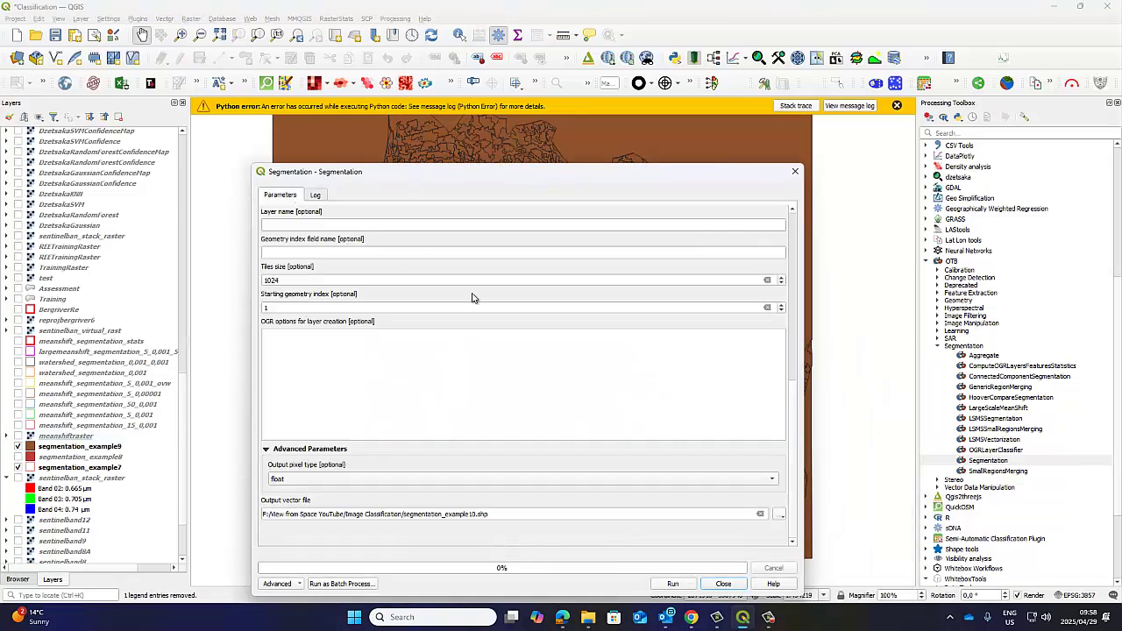
{"action": "scroll", "coordinate": [786, 383], "scroll_direction": "up", "scroll_amount": 2}
{"action": "scroll", "coordinate": [785, 383], "scroll_direction": "up", "scroll_amount": 8}
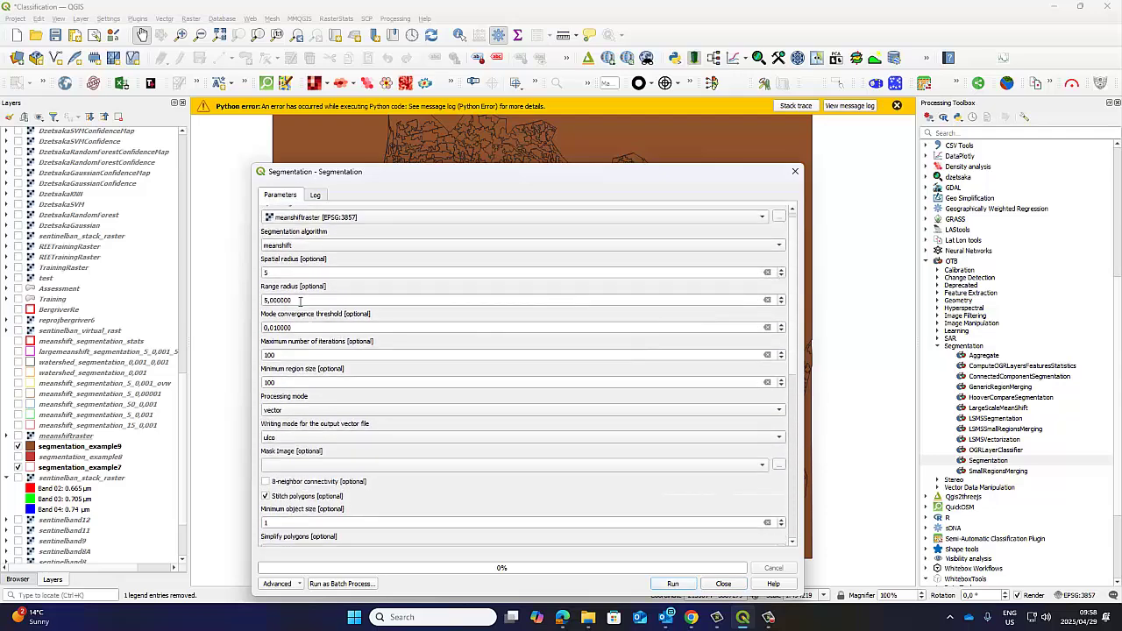
{"action": "left_click_drag", "start_coordinate": [300, 300], "coordinate": [260, 301]}
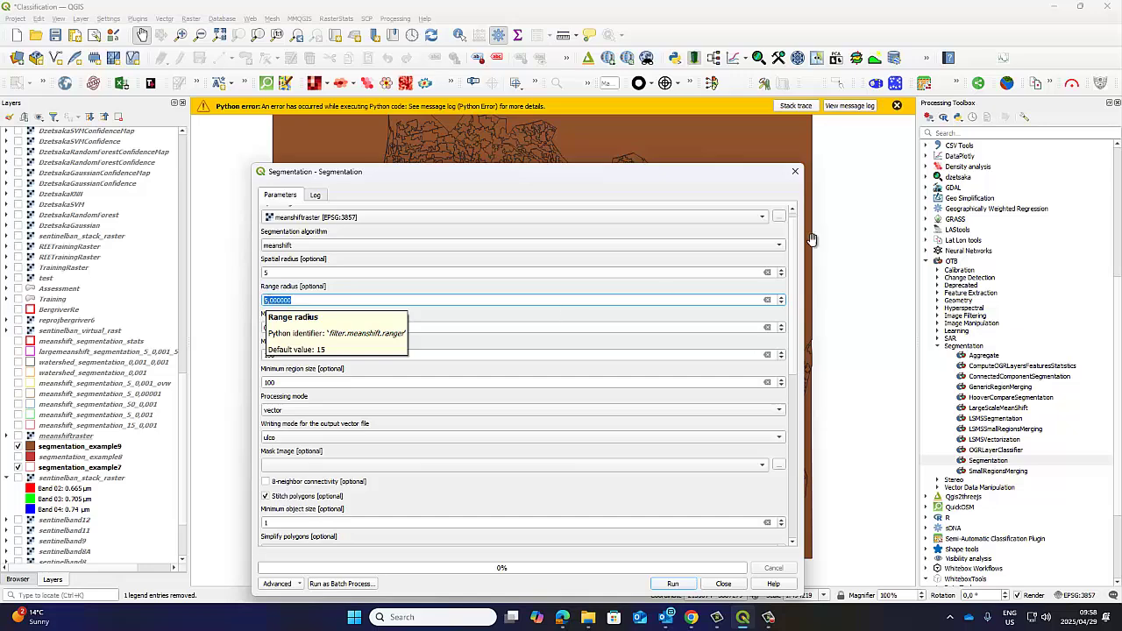
Step: Clear the Python error message, then hide segmentation_example9 and show segmentation_example8 above segmentation_example7 for comparison
{"action": "left_click_drag", "start_coordinate": [688, 172], "coordinate": [732, 502]}
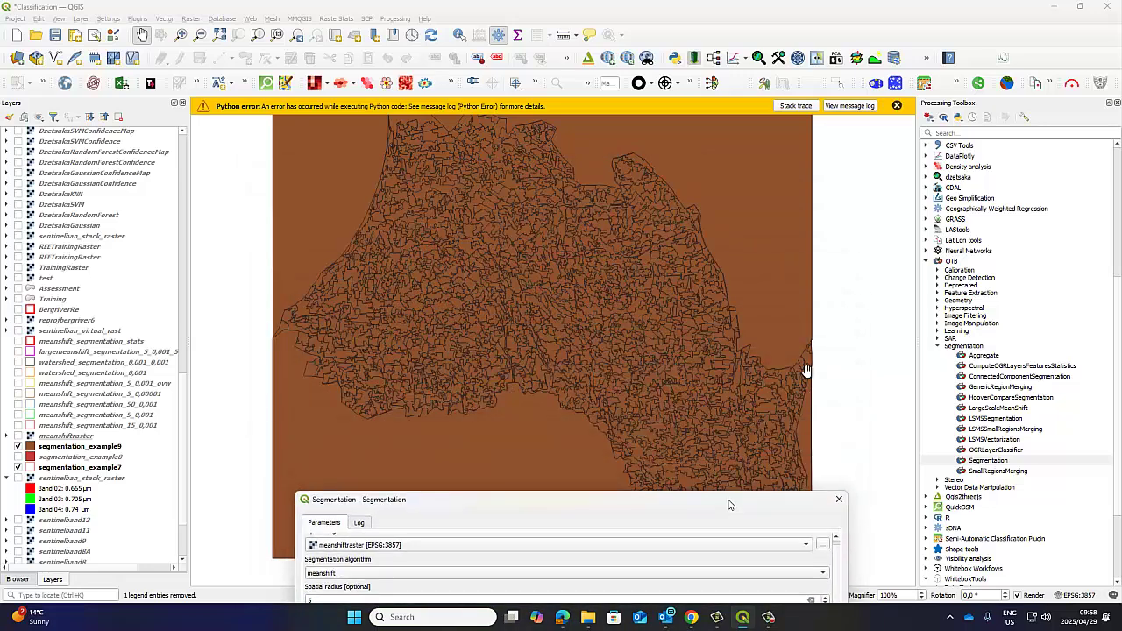
{"action": "left_click", "coordinate": [896, 105]}
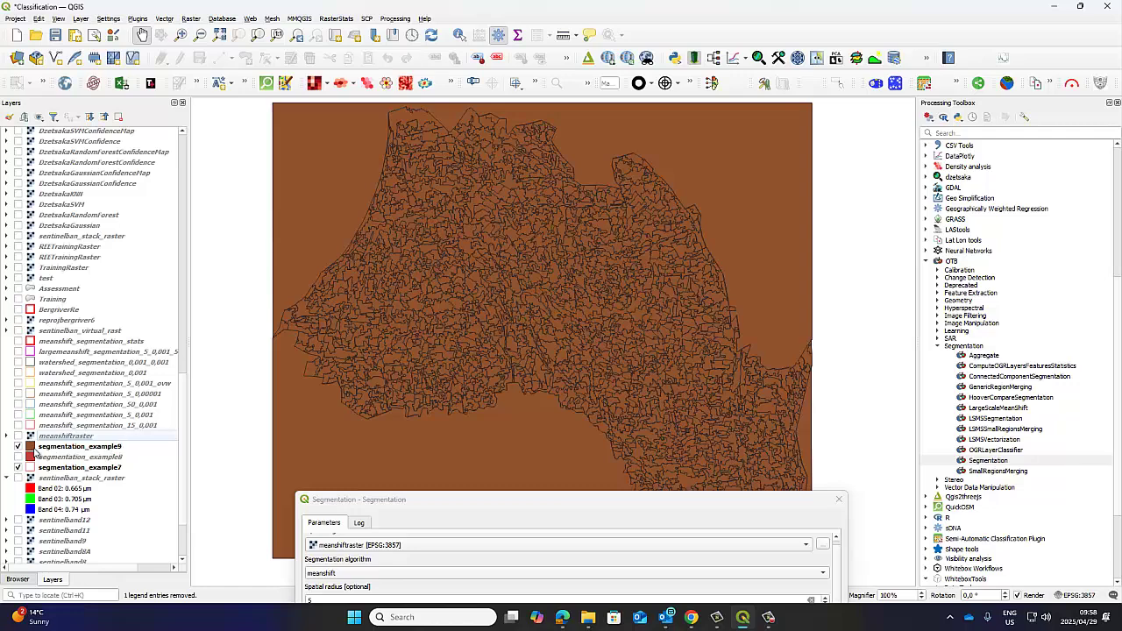
{"action": "scroll", "coordinate": [275, 356], "scroll_direction": "up", "scroll_amount": 5}
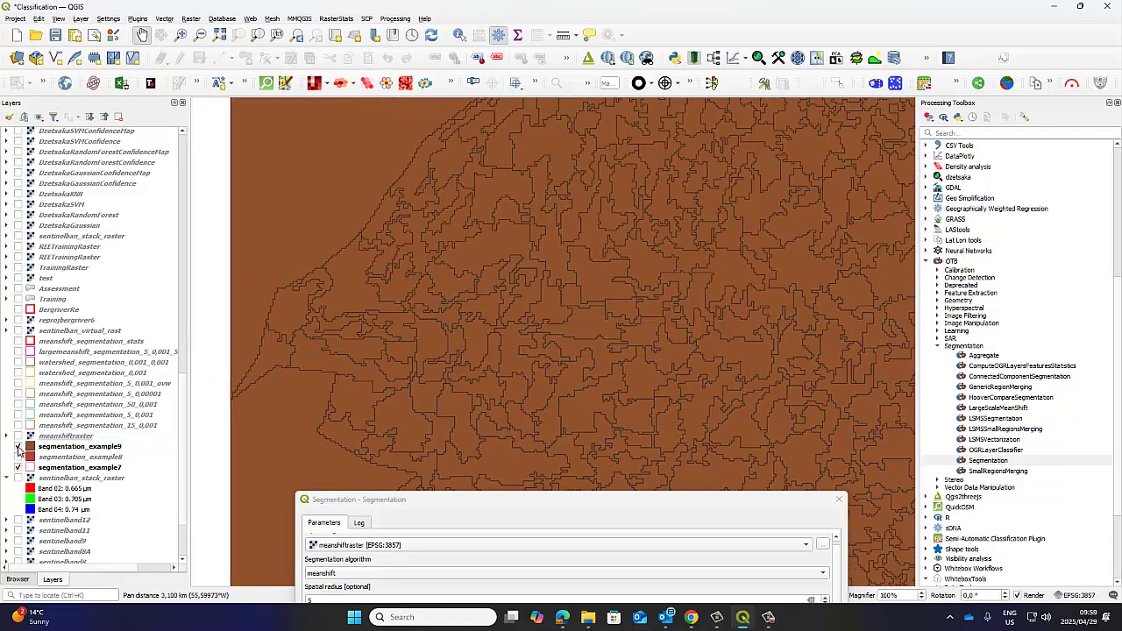
{"action": "left_click", "coordinate": [18, 448]}
{"action": "left_click", "coordinate": [18, 448]}
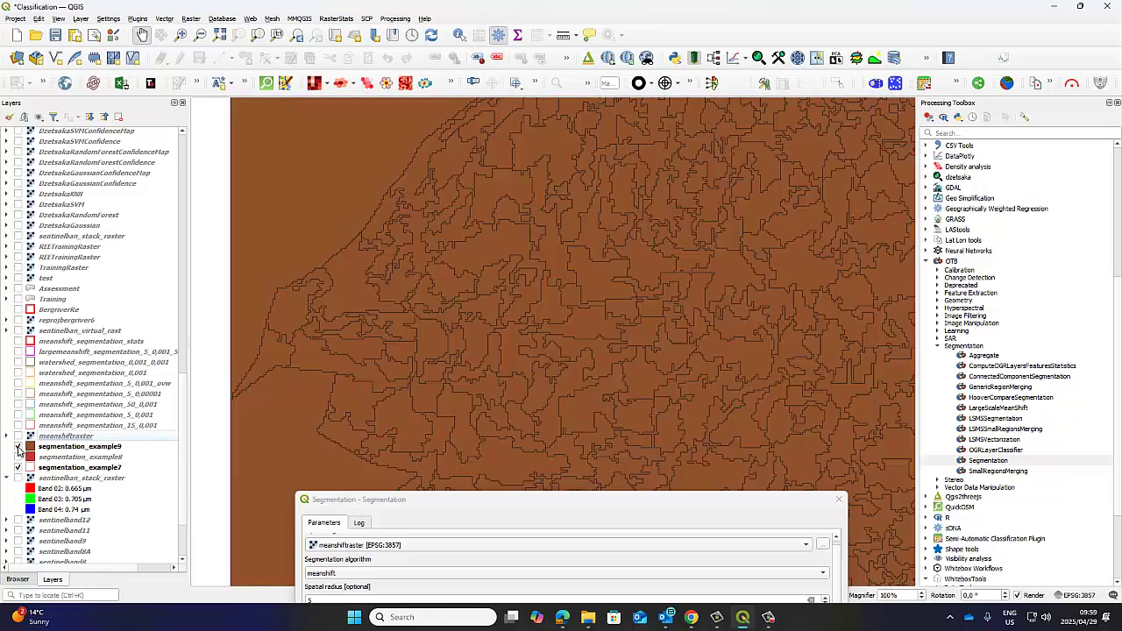
{"action": "left_click", "coordinate": [18, 448]}
{"action": "left_click", "coordinate": [18, 457]}
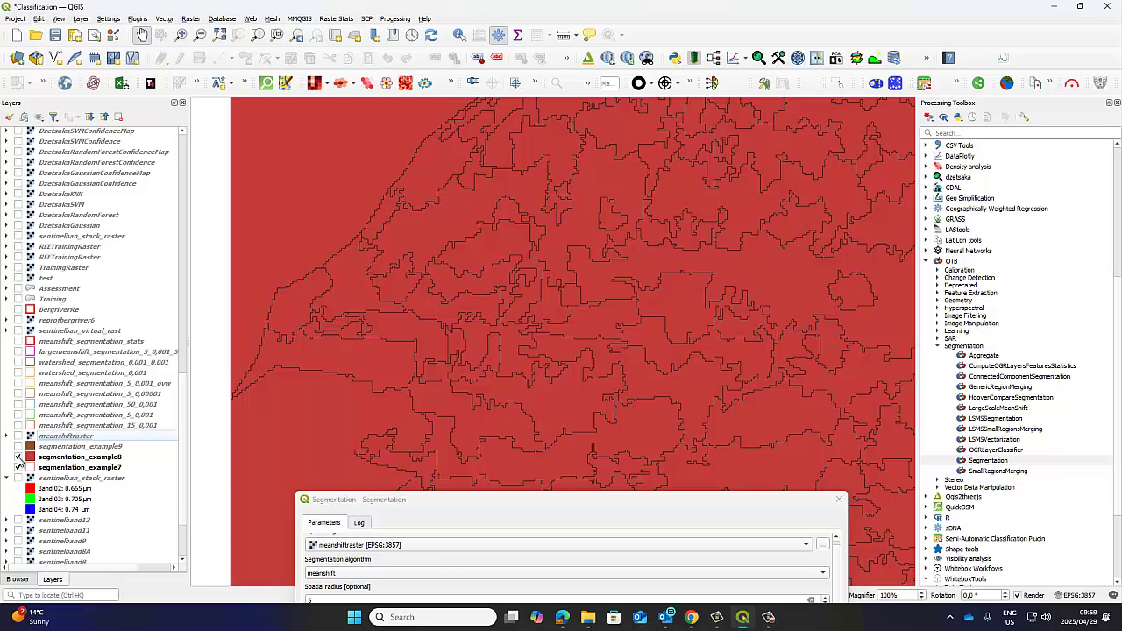
{"action": "left_click", "coordinate": [18, 457]}
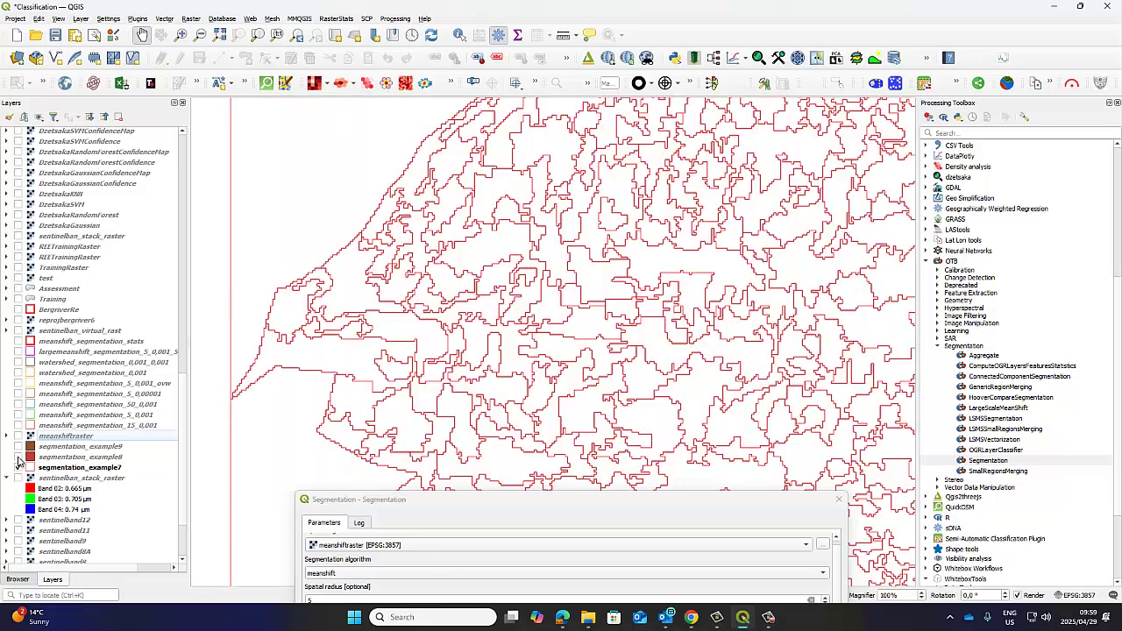
{"action": "left_click", "coordinate": [18, 457]}
{"action": "left_click", "coordinate": [19, 458]}
{"action": "left_click", "coordinate": [19, 458]}
Step: Style the segmentation_example8 layer with the outline green symbol and a stroke width of 0.26 mm
{"action": "right_click", "coordinate": [74, 455]}
{"action": "key", "text": "Escape"}
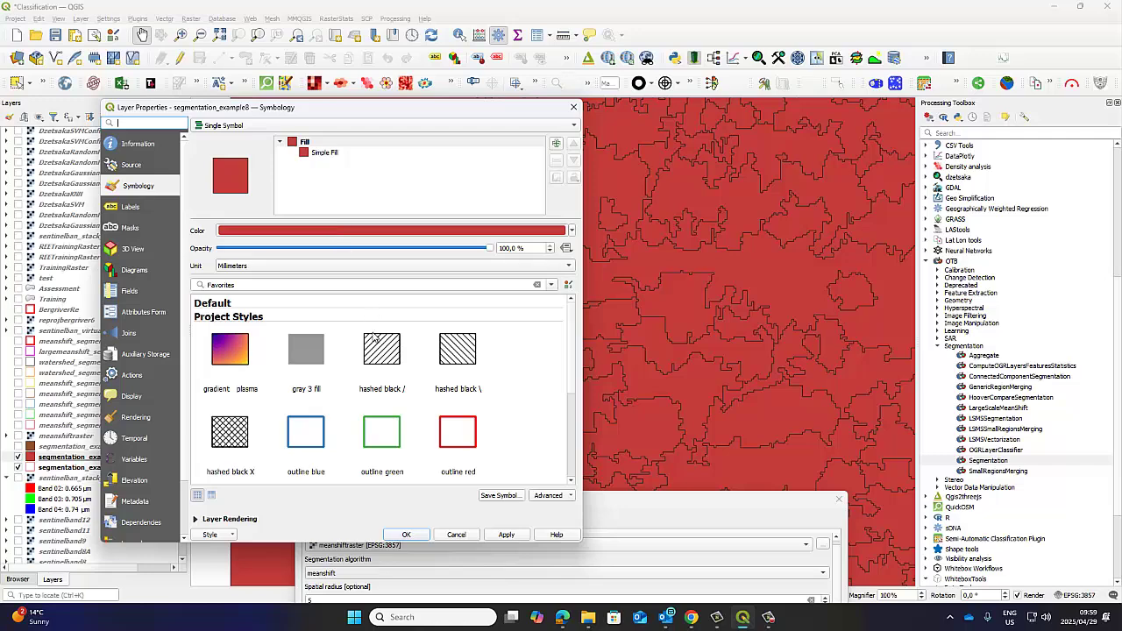
{"action": "left_click", "coordinate": [387, 431]}
{"action": "scroll", "coordinate": [432, 453], "scroll_direction": "down", "scroll_amount": 1}
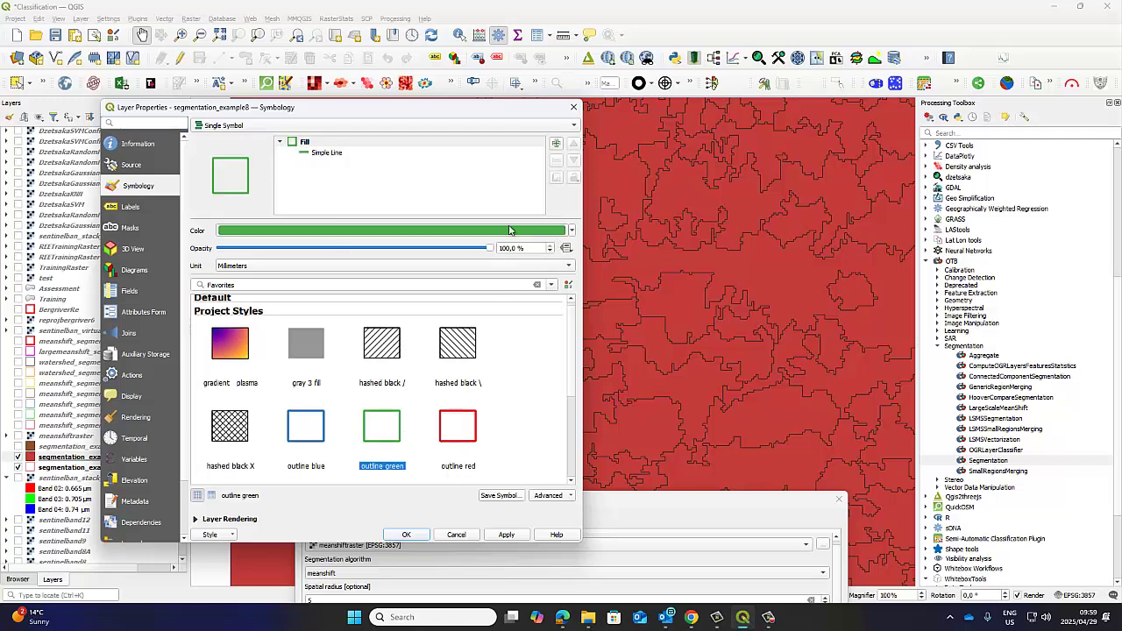
{"action": "left_click", "coordinate": [328, 153]}
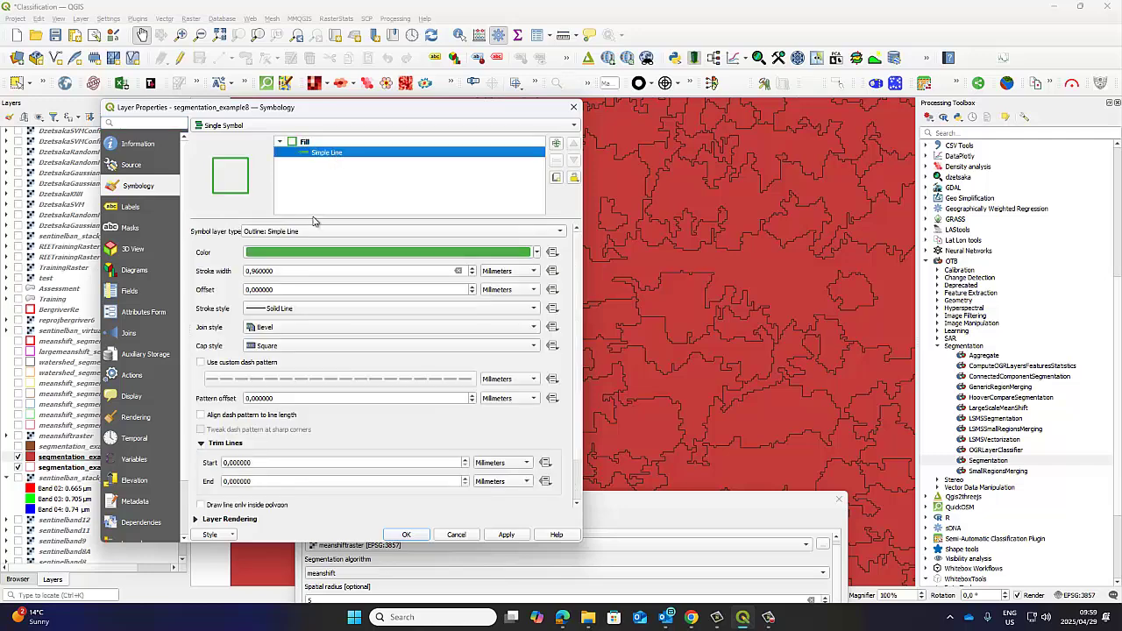
{"action": "left_click", "coordinate": [252, 271]}
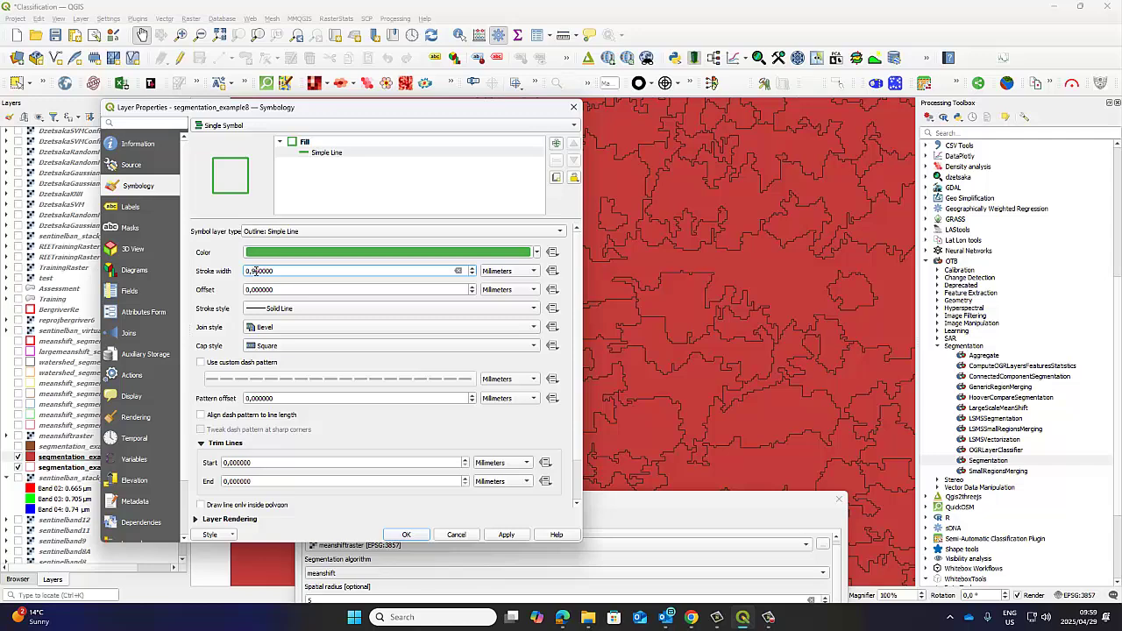
{"action": "key", "text": "BackSpace"}
{"action": "type", "text": "2"}
{"action": "left_click", "coordinate": [504, 535]}
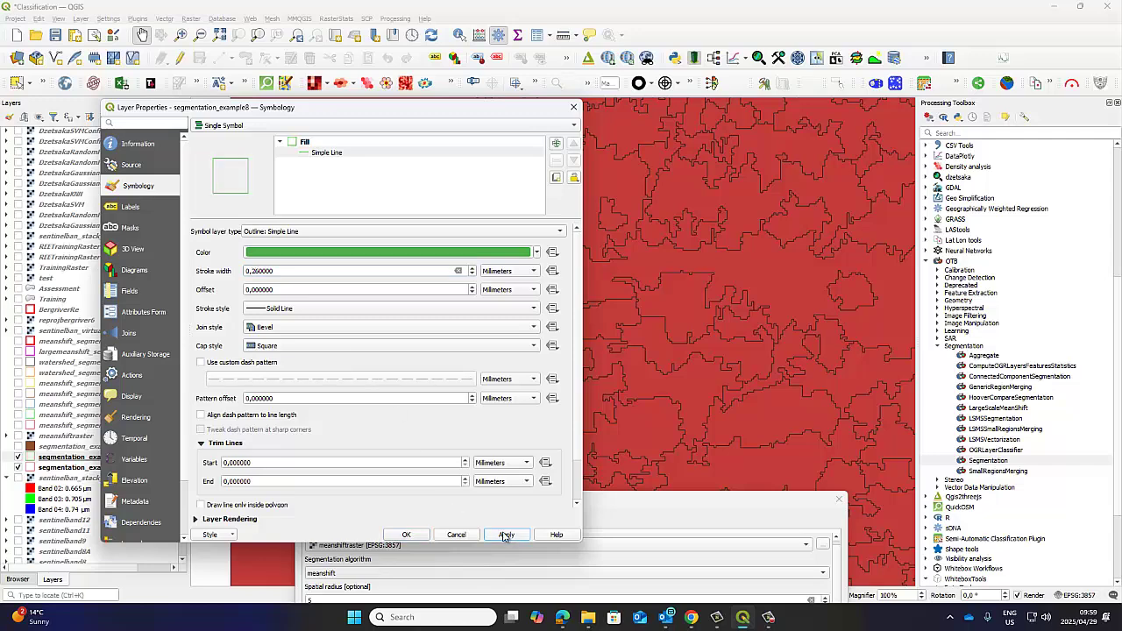
{"action": "left_click", "coordinate": [406, 535]}
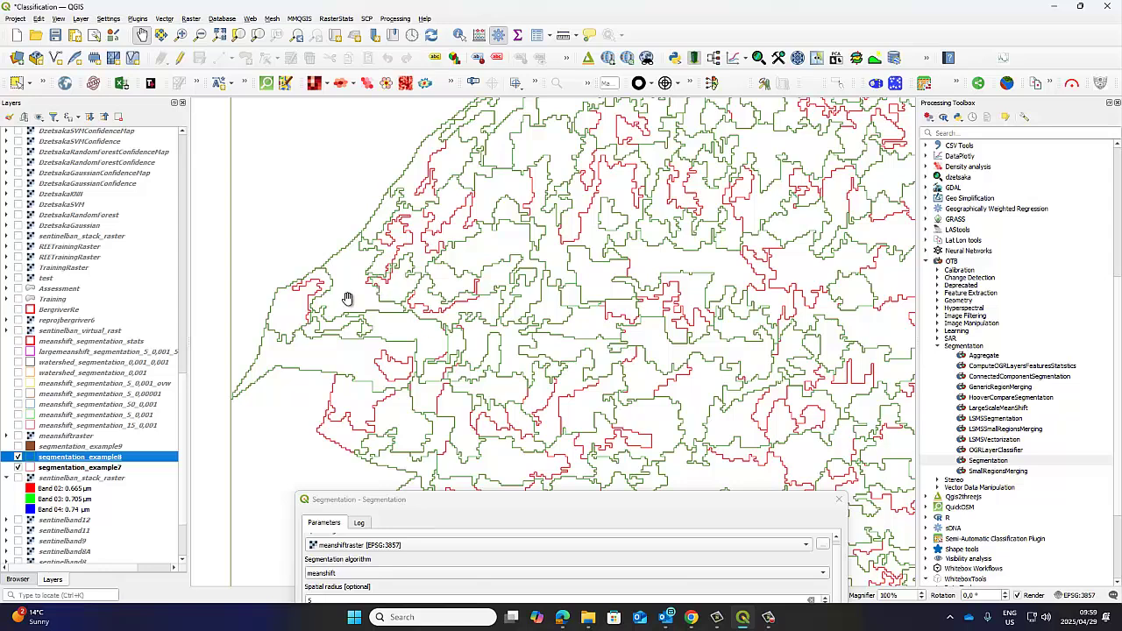
Step: Switch segmentation_example8 and segmentation_example7 off and on in turn to compare their segment boundaries
{"action": "left_click_drag", "start_coordinate": [430, 376], "coordinate": [443, 322]}
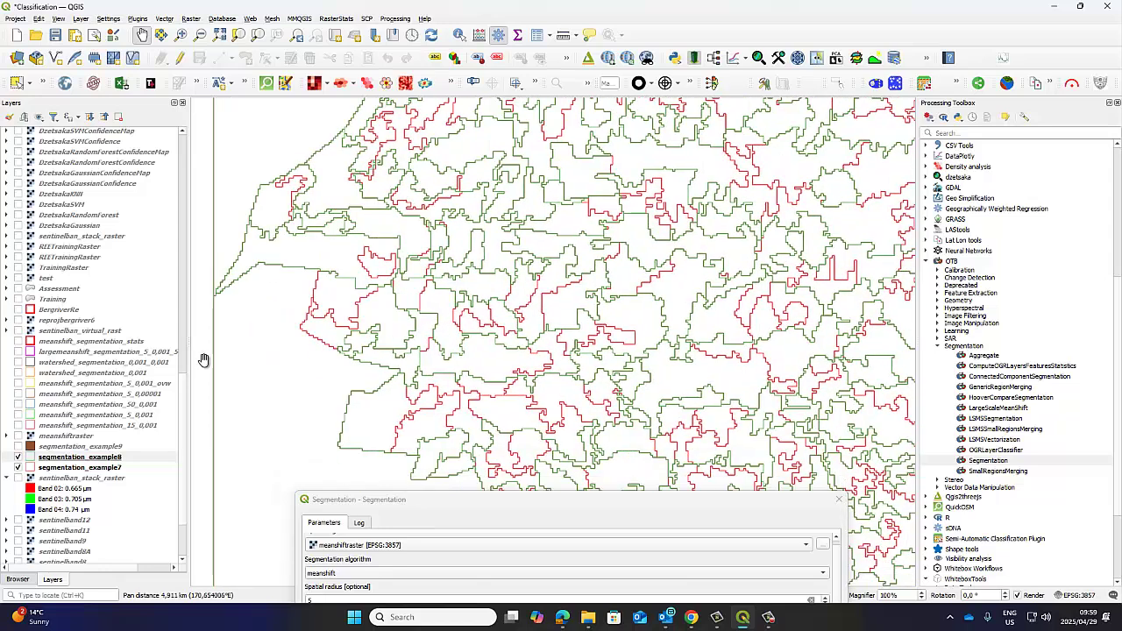
{"action": "left_click", "coordinate": [18, 457]}
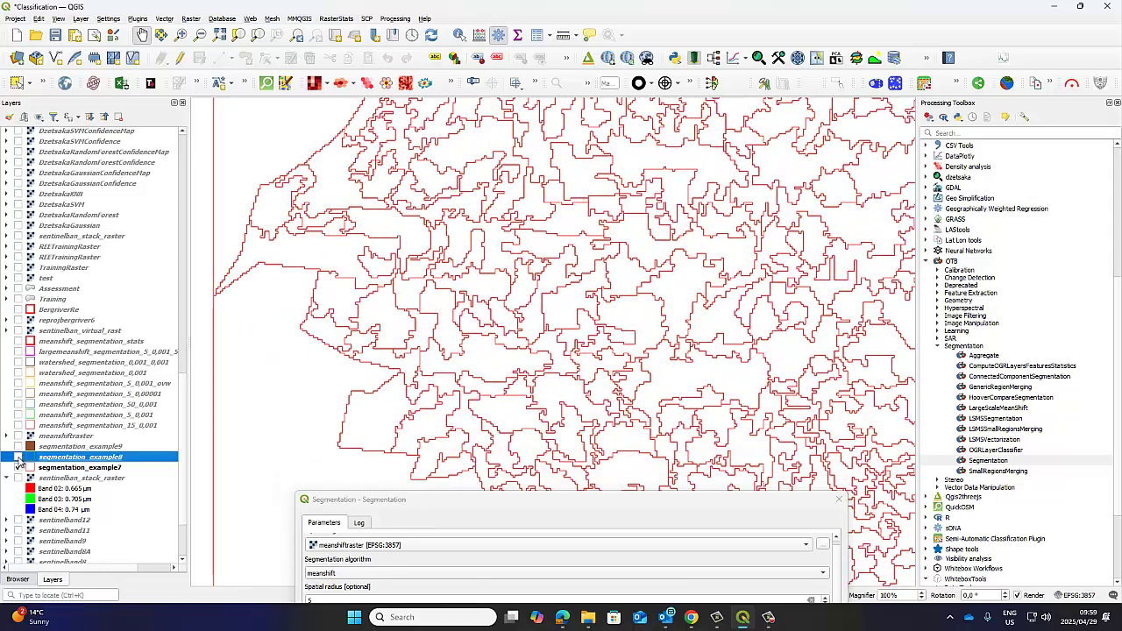
{"action": "left_click", "coordinate": [19, 457]}
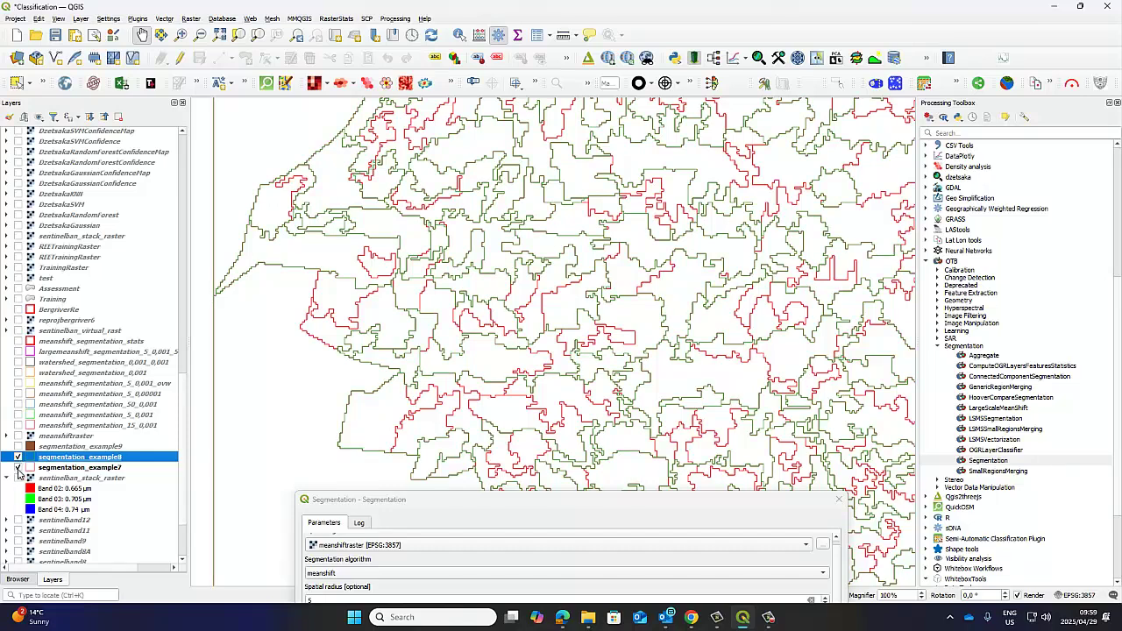
{"action": "left_click", "coordinate": [19, 468]}
{"action": "left_click", "coordinate": [18, 468]}
{"action": "left_click_drag", "start_coordinate": [406, 208], "coordinate": [413, 320]}
Step: Hide segmentation_example8 and show sentinelban_stack_raster beneath the segmentation_example7 outlines
{"action": "left_click", "coordinate": [18, 457]}
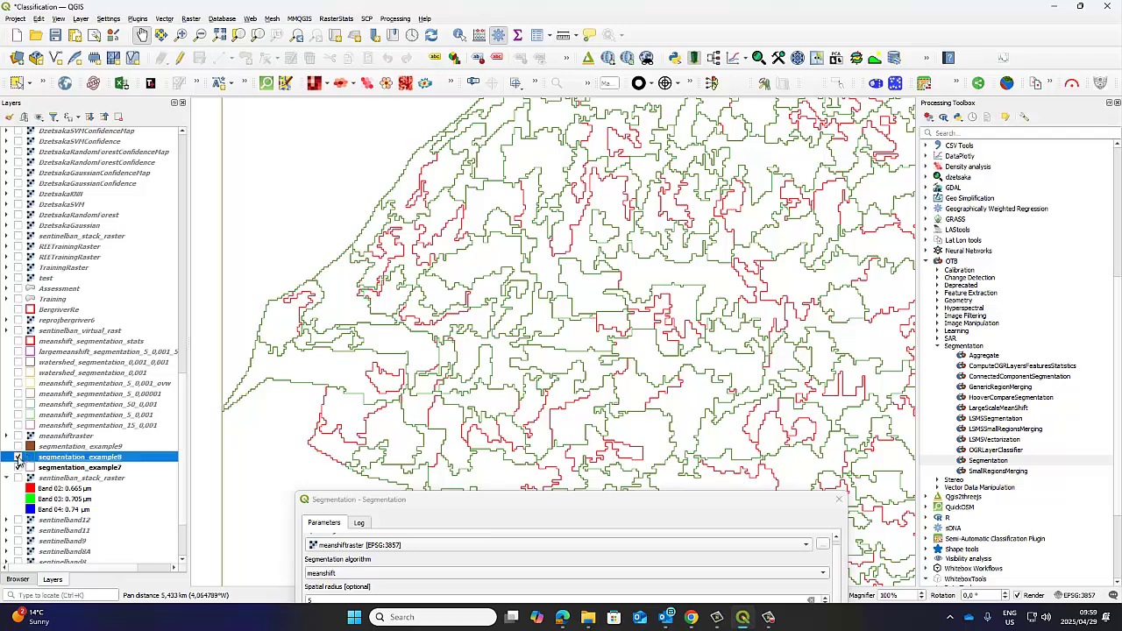
{"action": "left_click", "coordinate": [19, 478]}
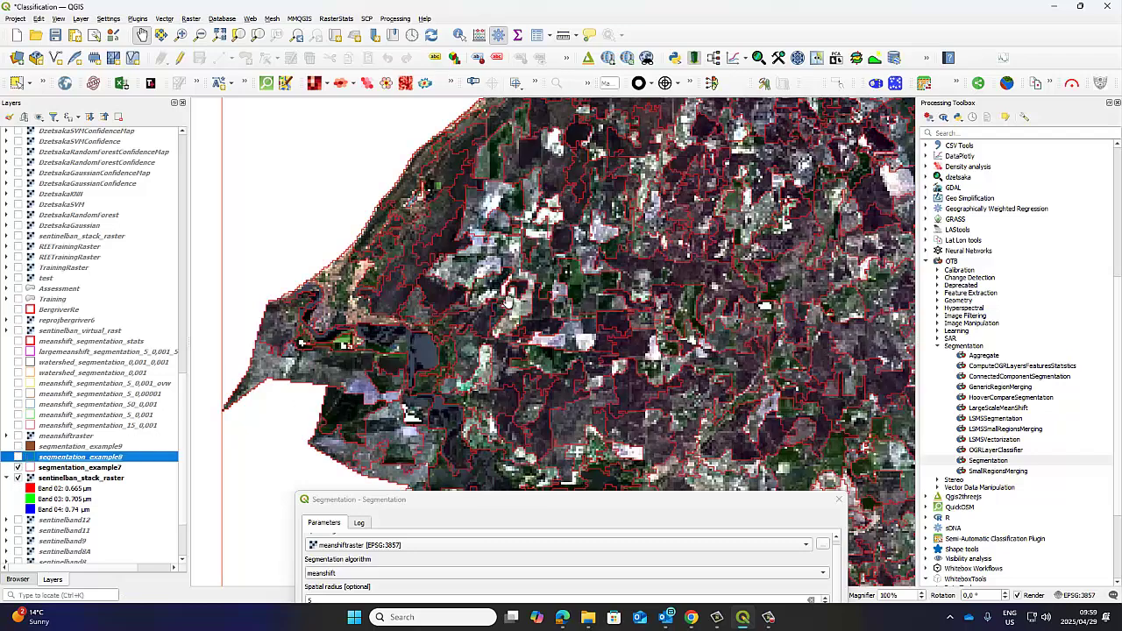
{"action": "scroll", "coordinate": [505, 296], "scroll_direction": "up", "scroll_amount": 3}
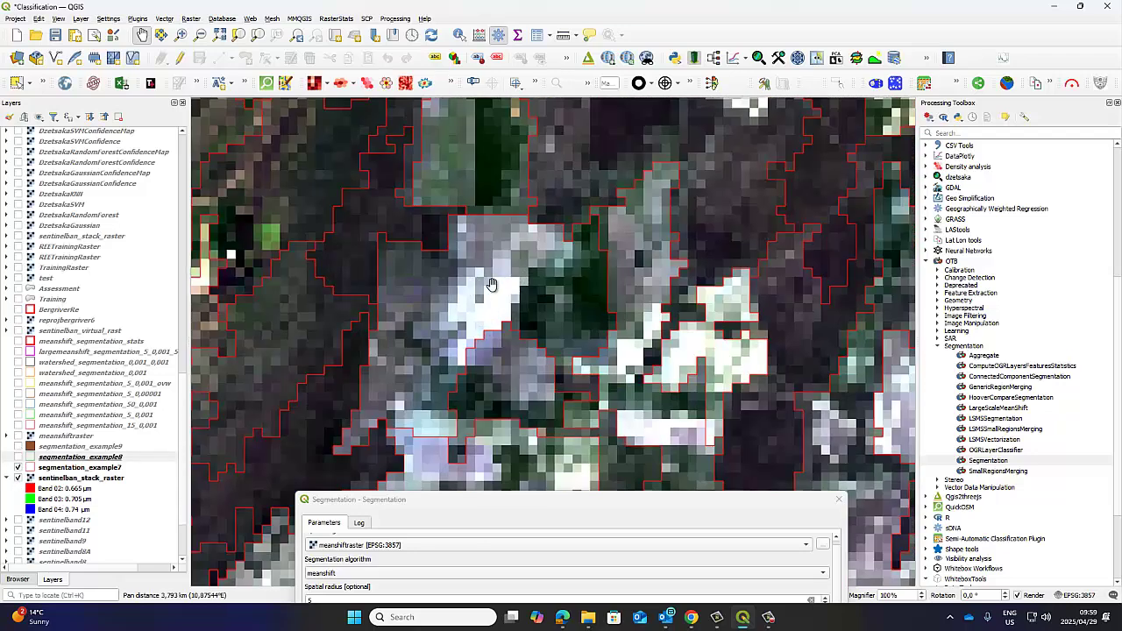
{"action": "scroll", "coordinate": [491, 285], "scroll_direction": "down", "scroll_amount": 2}
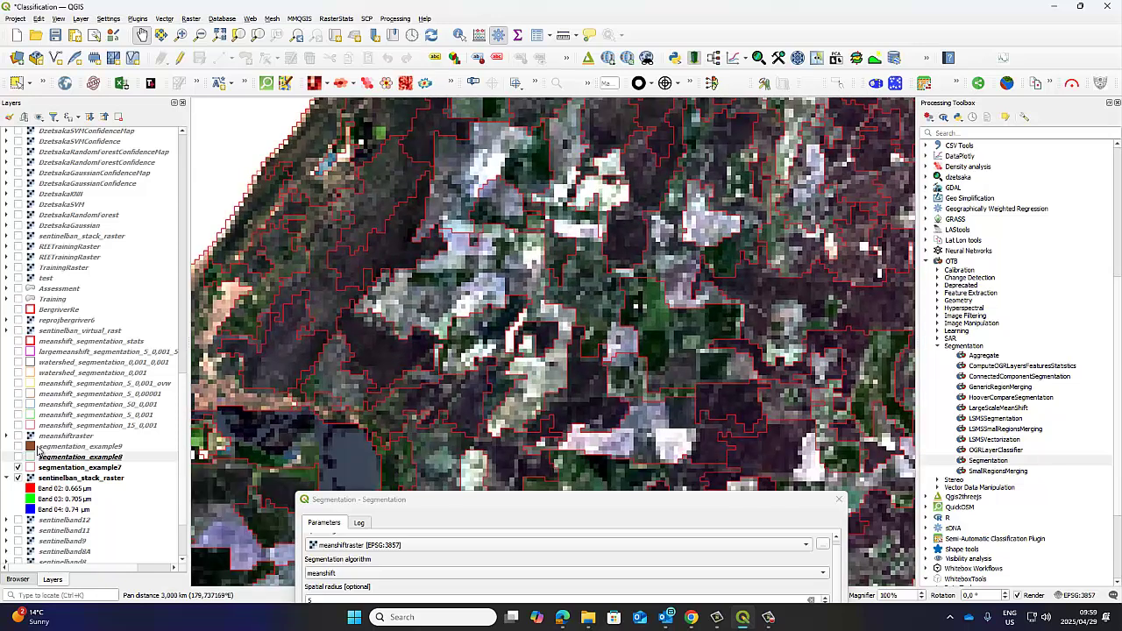
Step: Compare the segmentation_example8 outlines with segmentation_example7 over the satellite image along the coast
{"action": "left_click", "coordinate": [19, 457]}
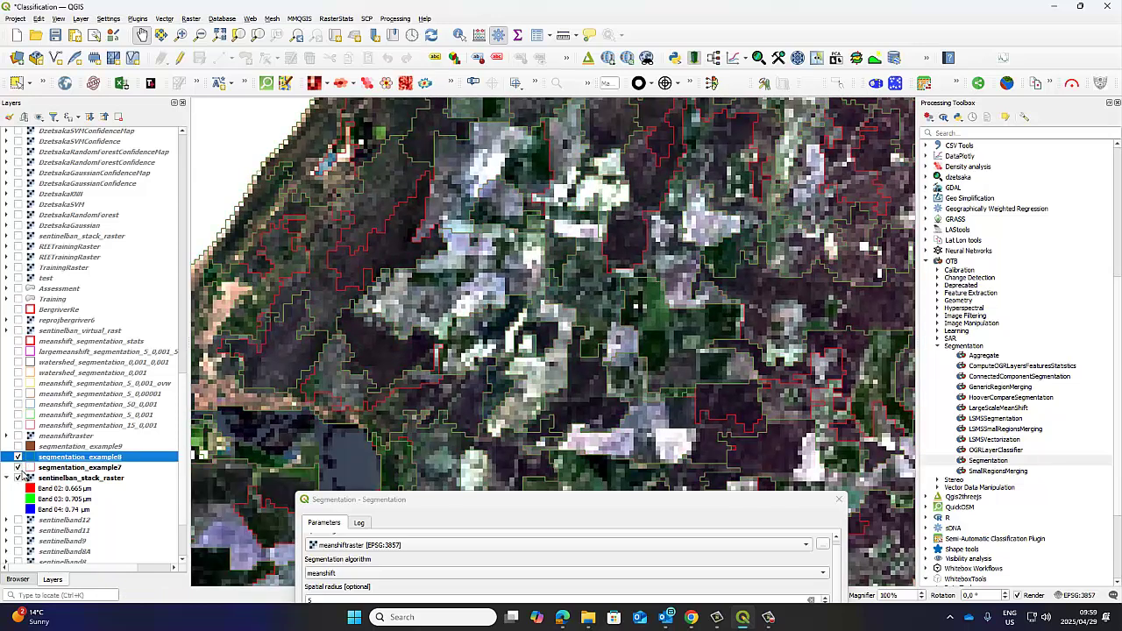
{"action": "left_click", "coordinate": [18, 467]}
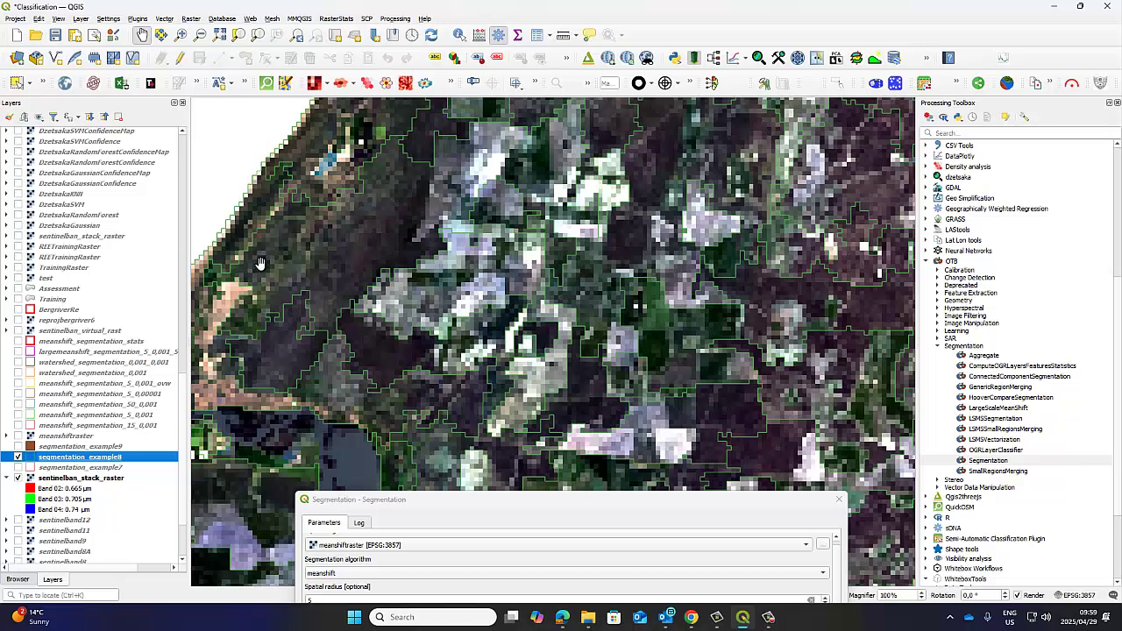
{"action": "left_click", "coordinate": [18, 467]}
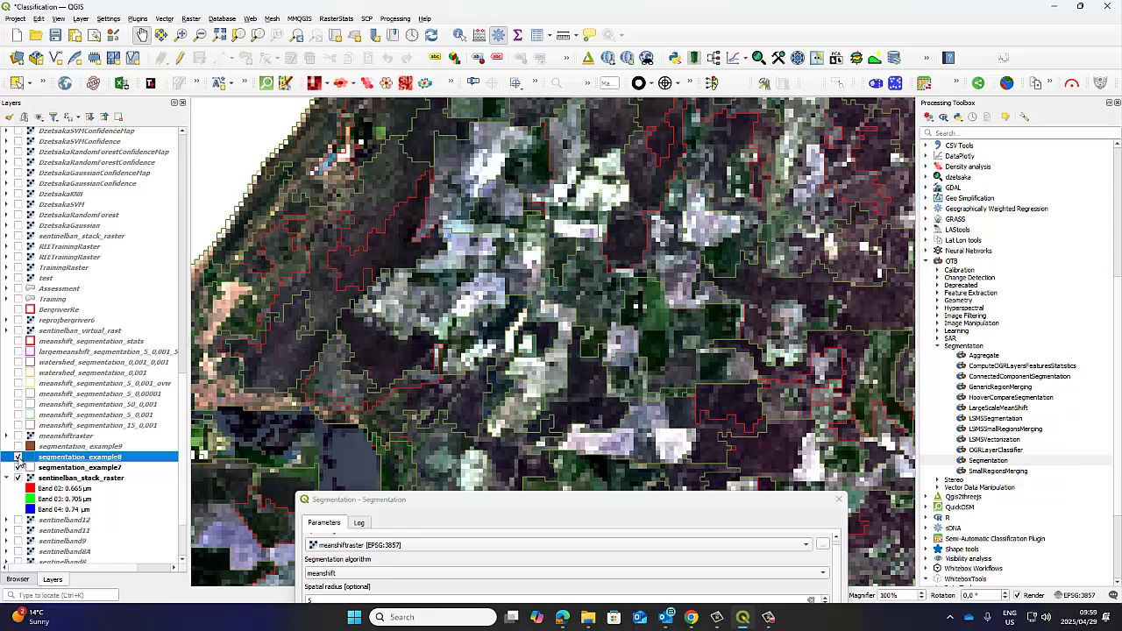
{"action": "left_click", "coordinate": [18, 467]}
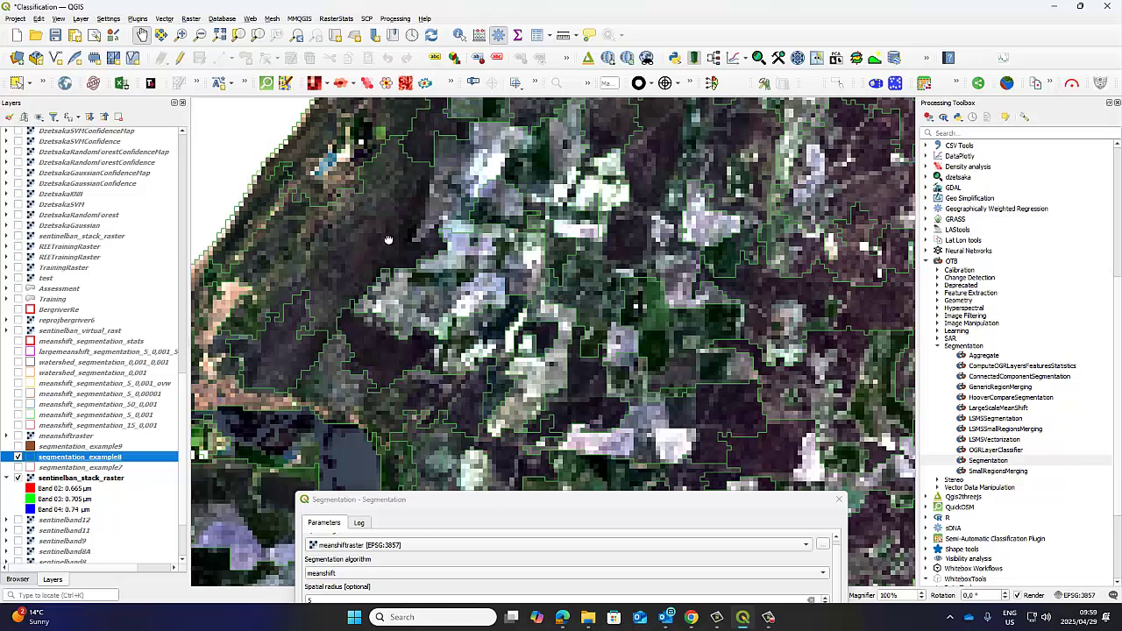
{"action": "left_click_drag", "start_coordinate": [388, 240], "coordinate": [511, 213]}
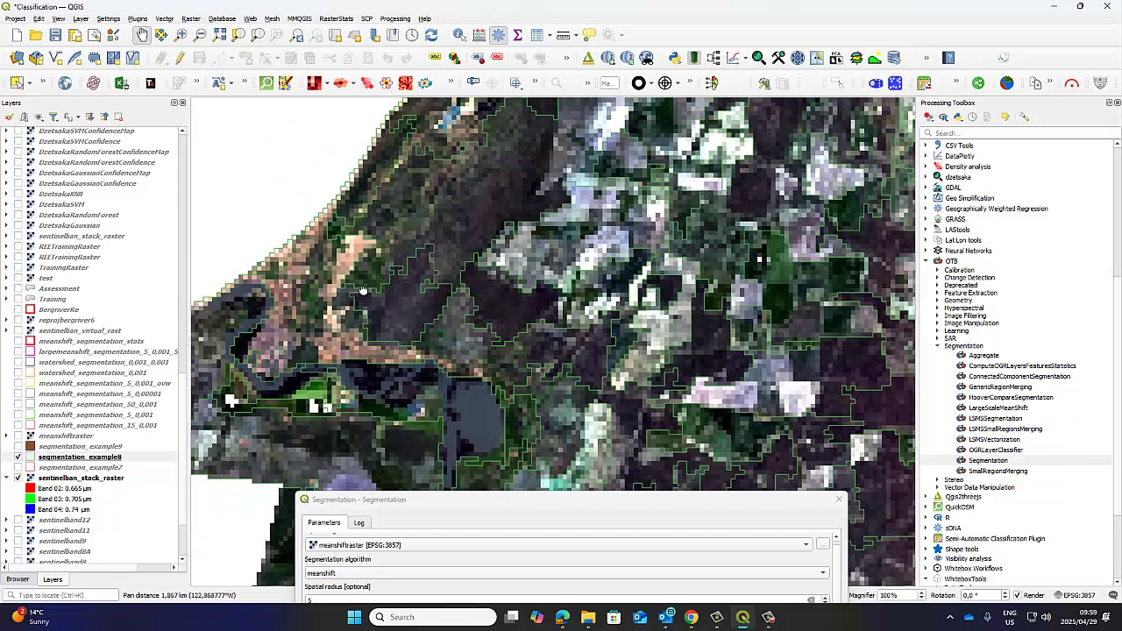
{"action": "left_click_drag", "start_coordinate": [396, 243], "coordinate": [371, 248]}
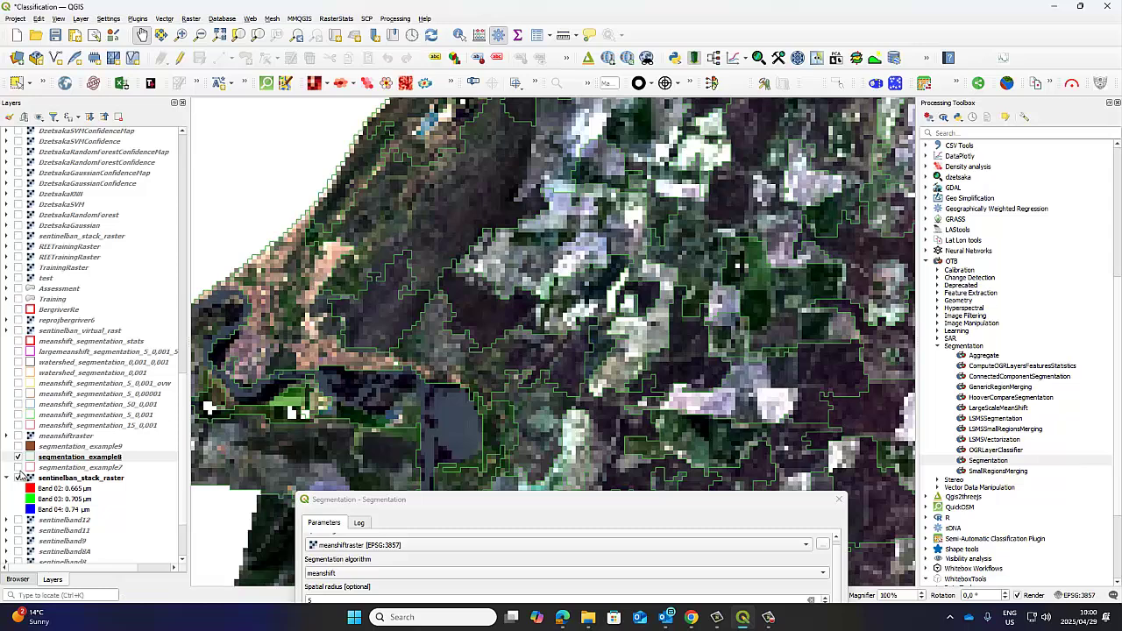
Step: Examine segmentation_example7 alone from the coast to the image's southern edge, and switch to segmentation_example8 there for comparison
{"action": "left_click", "coordinate": [17, 467]}
{"action": "left_click", "coordinate": [18, 456]}
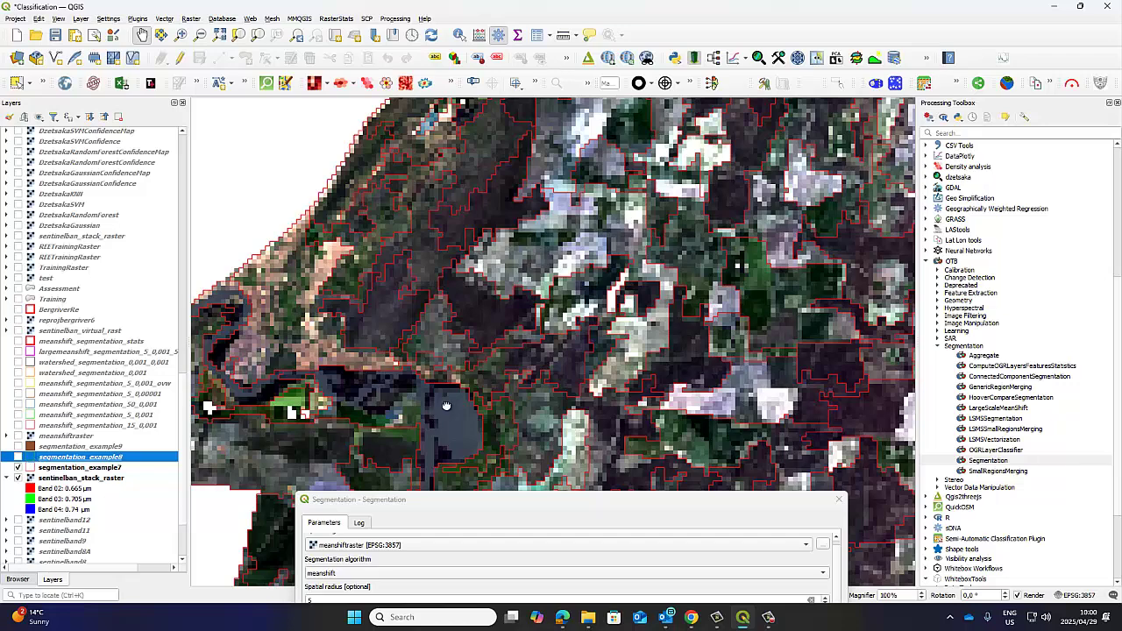
{"action": "left_click_drag", "start_coordinate": [447, 406], "coordinate": [534, 217]}
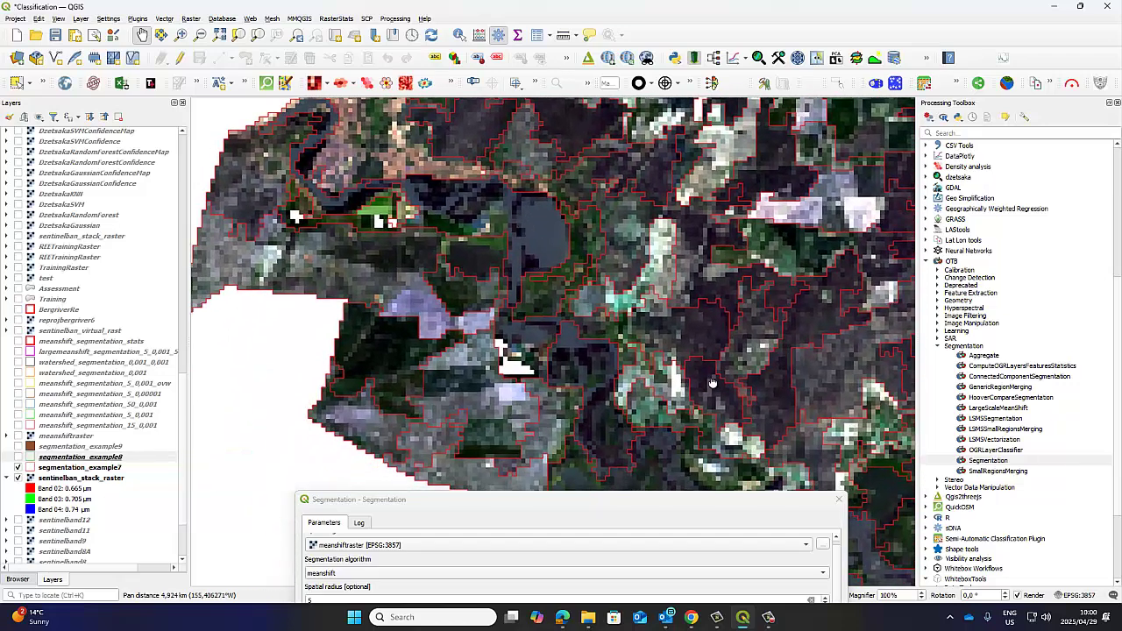
{"action": "left_click_drag", "start_coordinate": [713, 383], "coordinate": [588, 245]}
{"action": "left_click_drag", "start_coordinate": [696, 403], "coordinate": [596, 251]}
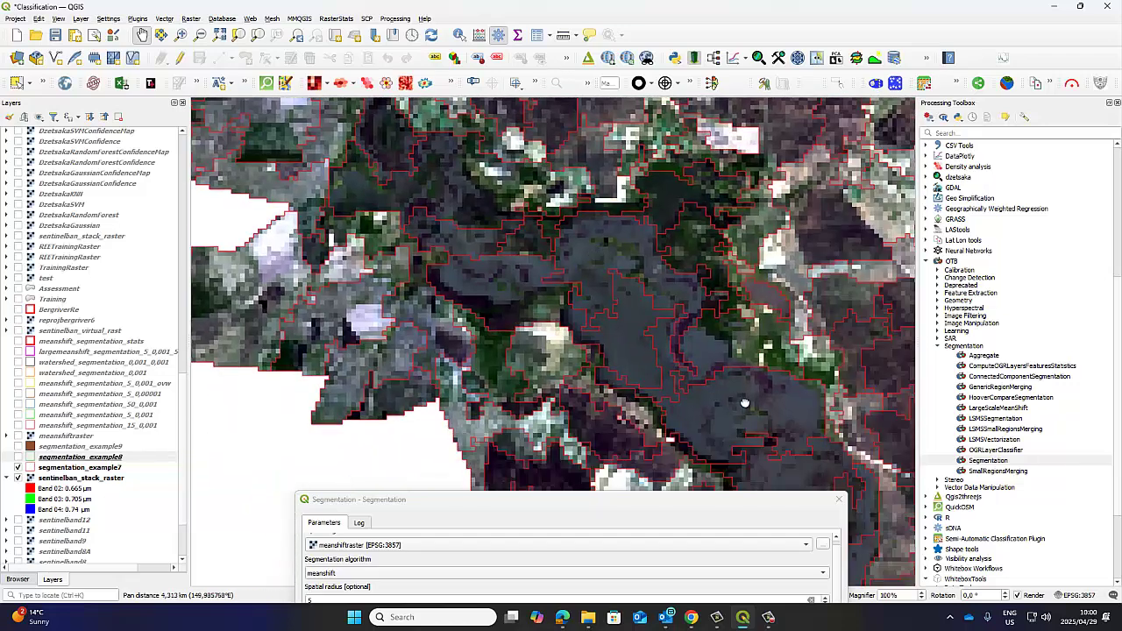
{"action": "left_click_drag", "start_coordinate": [745, 402], "coordinate": [615, 284]}
{"action": "left_click_drag", "start_coordinate": [678, 374], "coordinate": [597, 275]}
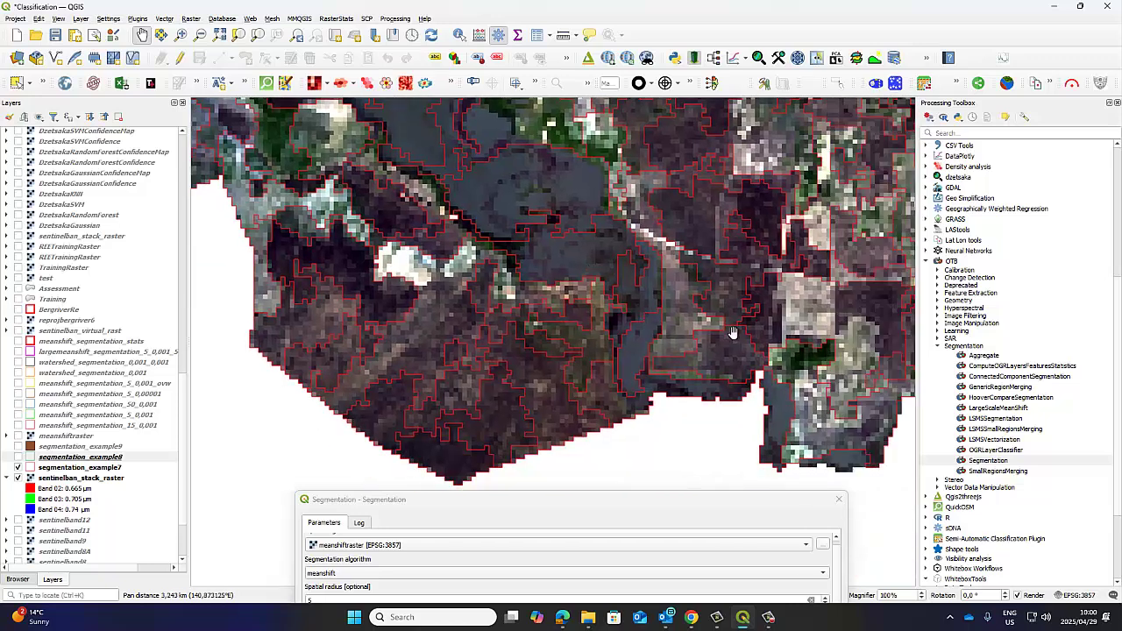
{"action": "left_click_drag", "start_coordinate": [733, 332], "coordinate": [581, 366]}
{"action": "left_click_drag", "start_coordinate": [631, 300], "coordinate": [547, 297]}
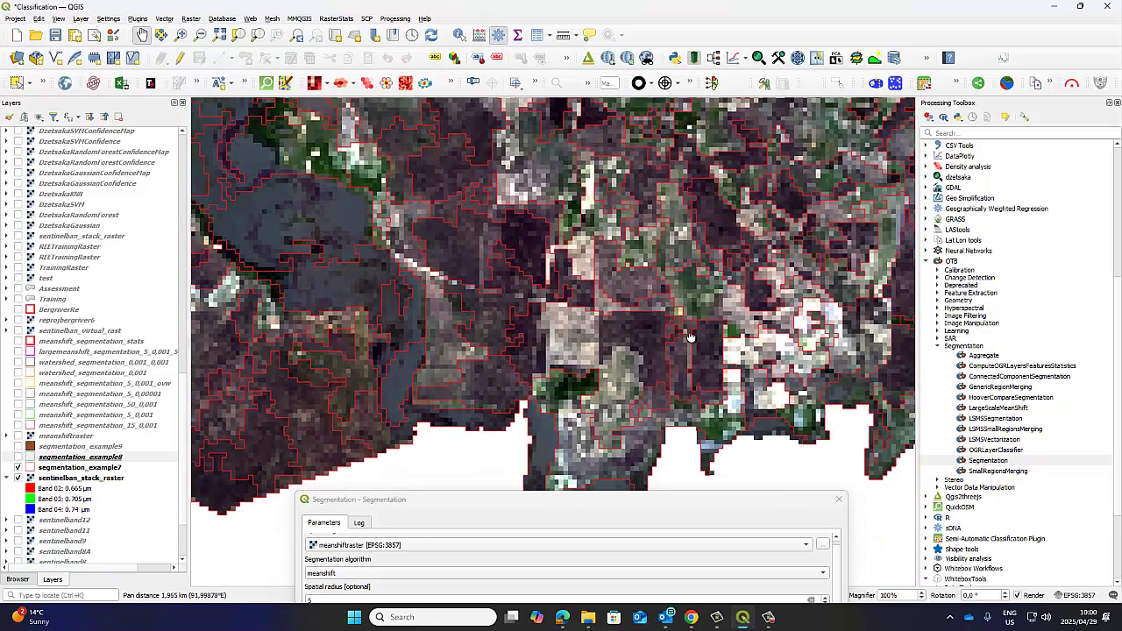
{"action": "left_click_drag", "start_coordinate": [691, 338], "coordinate": [530, 313]}
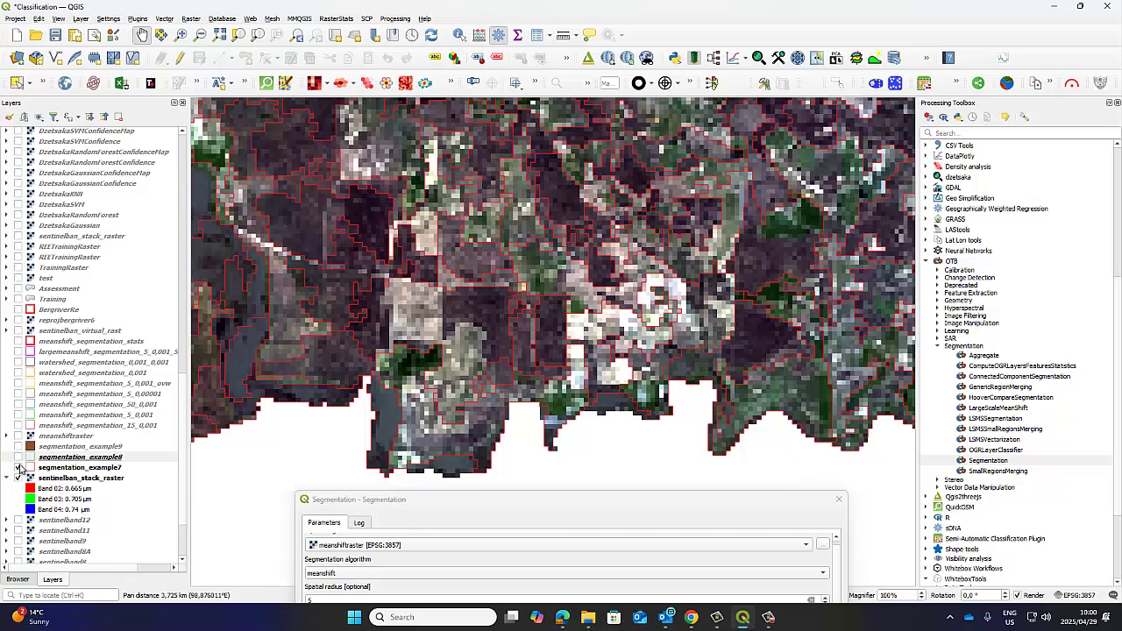
{"action": "left_click", "coordinate": [19, 467]}
{"action": "left_click", "coordinate": [19, 457]}
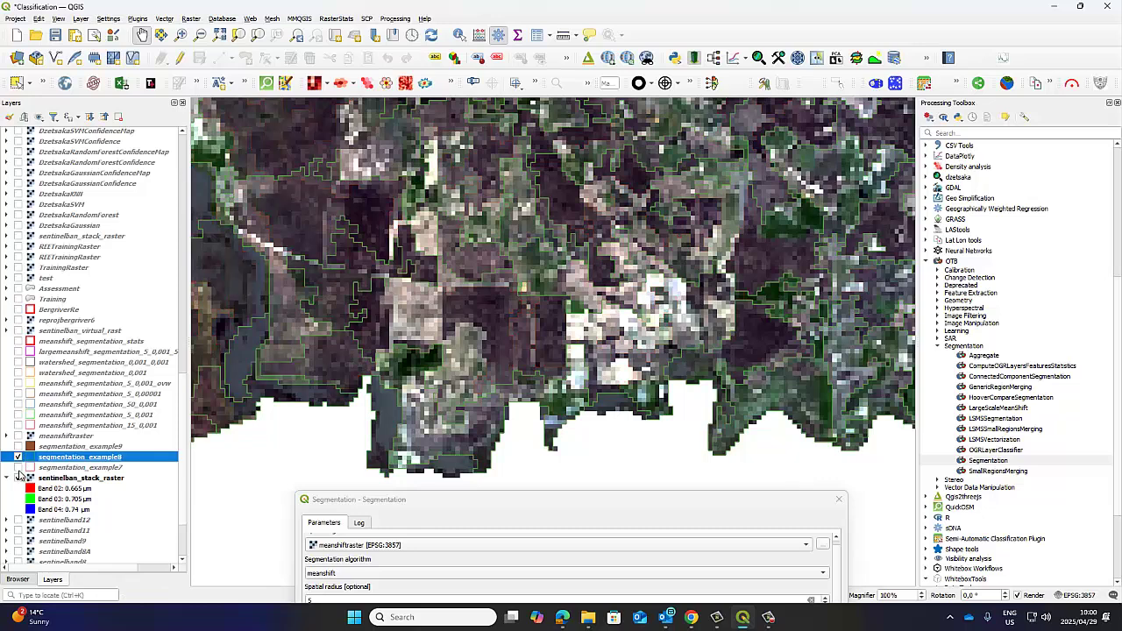
Step: Switch to segmentation_example7, examine it toward the image's southeastern edge, and switch back to segmentation_example8 there for comparison
{"action": "left_click", "coordinate": [19, 467]}
{"action": "left_click", "coordinate": [19, 457]}
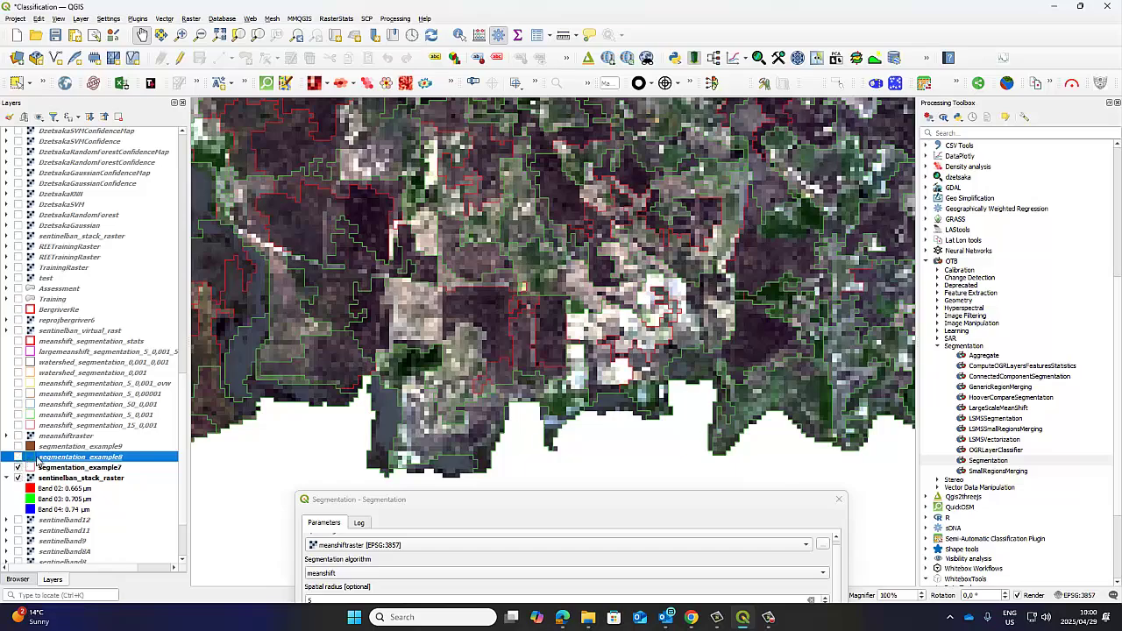
{"action": "left_click_drag", "start_coordinate": [687, 305], "coordinate": [382, 263]}
{"action": "scroll", "coordinate": [711, 287], "scroll_direction": "down", "scroll_amount": 2}
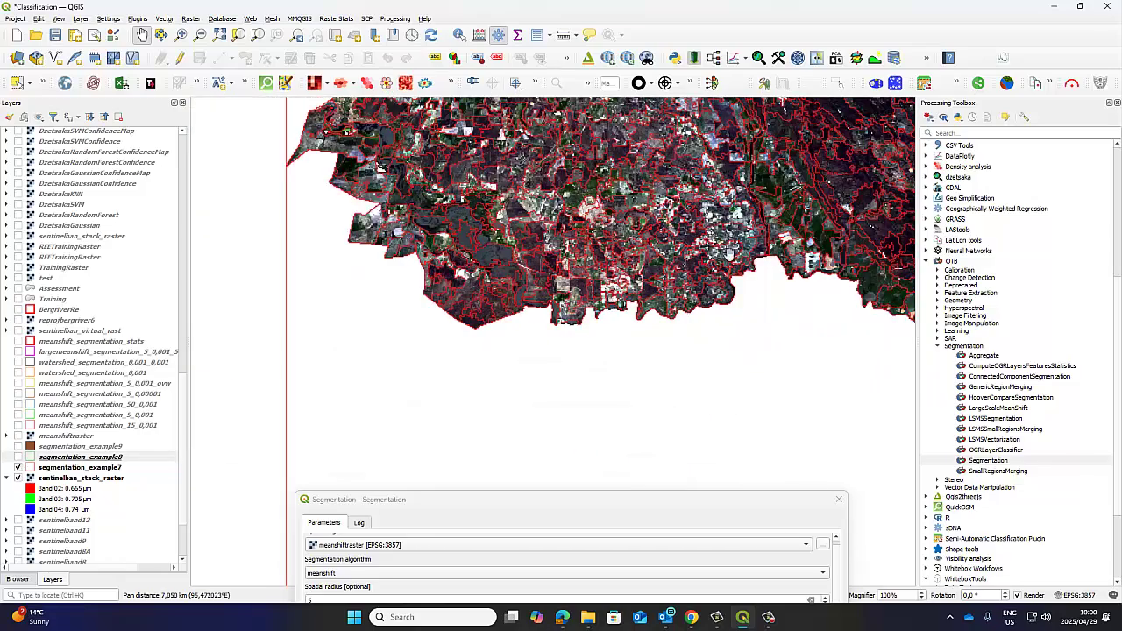
{"action": "left_click_drag", "start_coordinate": [771, 208], "coordinate": [274, 441]}
{"action": "left_click_drag", "start_coordinate": [524, 462], "coordinate": [485, 264]}
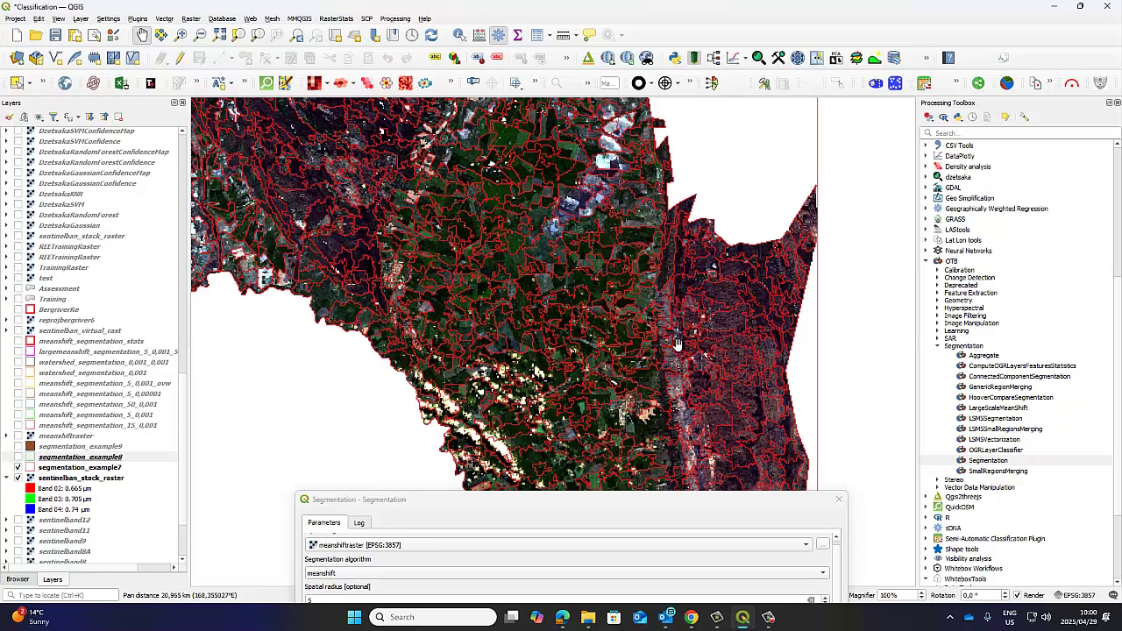
{"action": "left_click_drag", "start_coordinate": [678, 345], "coordinate": [555, 219]}
{"action": "scroll", "coordinate": [564, 211], "scroll_direction": "up", "scroll_amount": 1}
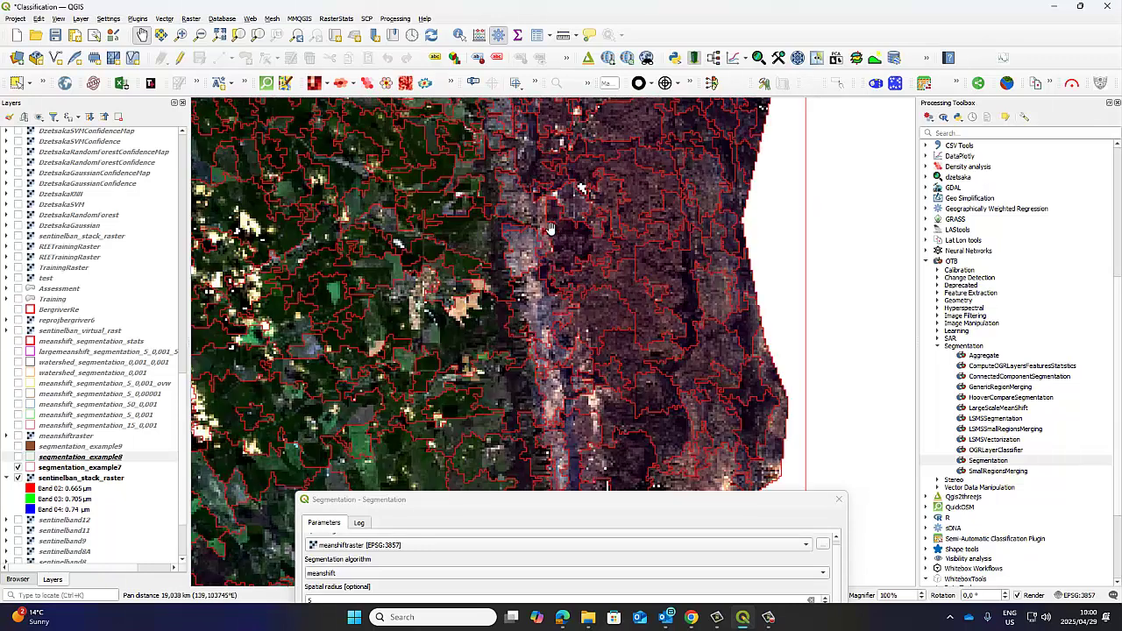
{"action": "left_click", "coordinate": [18, 457]}
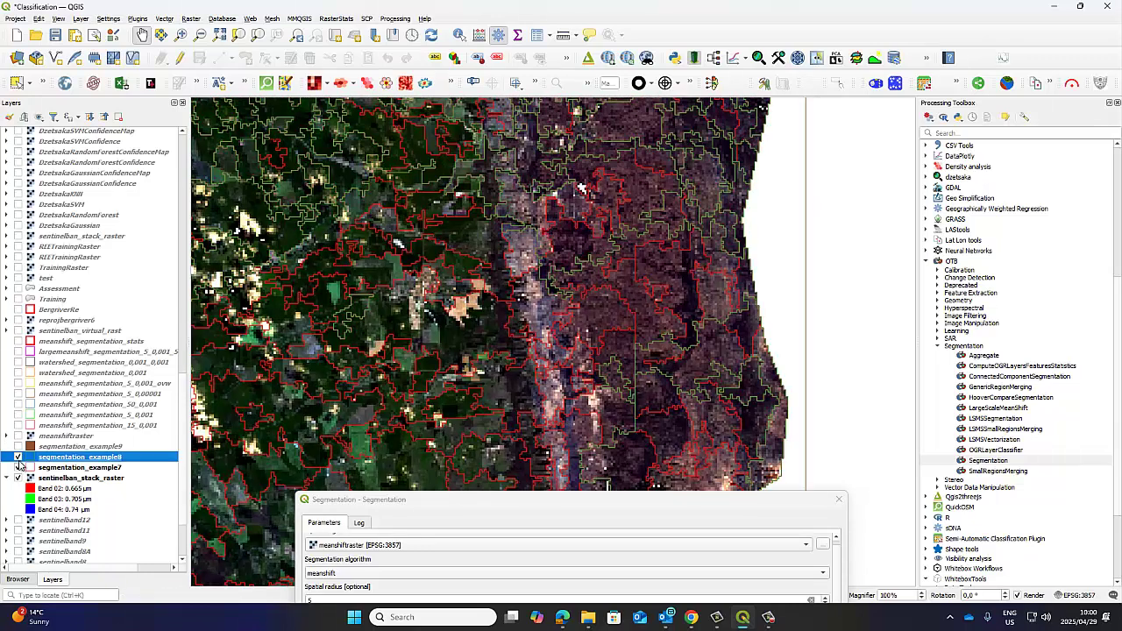
{"action": "left_click", "coordinate": [19, 468]}
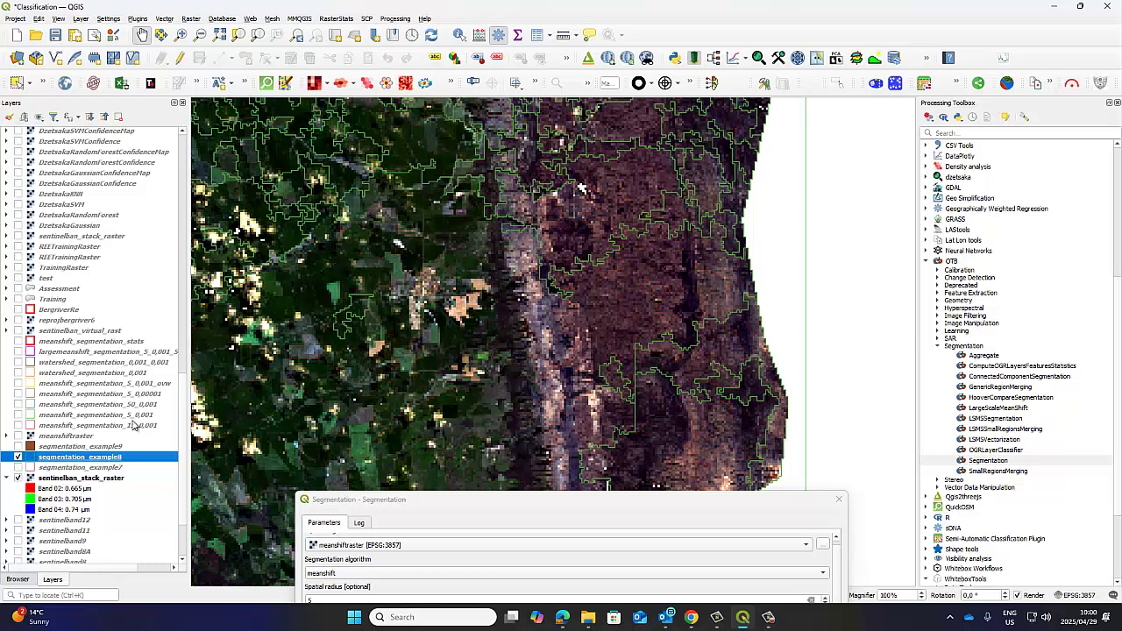
Step: Check the feature total in segmentation_example8's attribute table, and close the table
{"action": "right_click", "coordinate": [51, 460]}
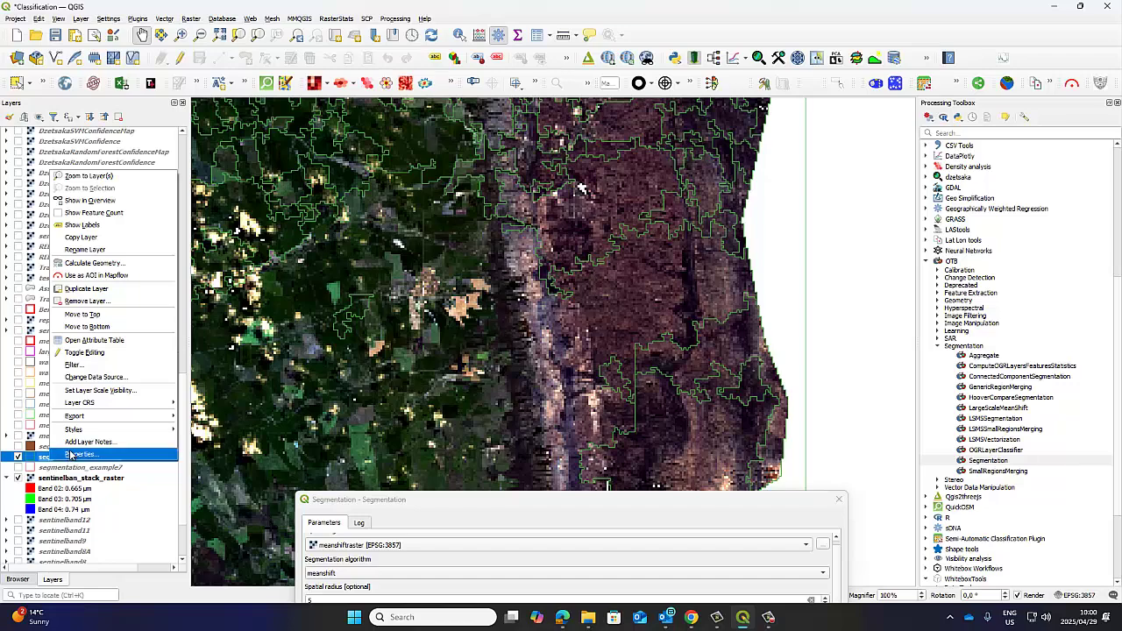
{"action": "left_click", "coordinate": [114, 340]}
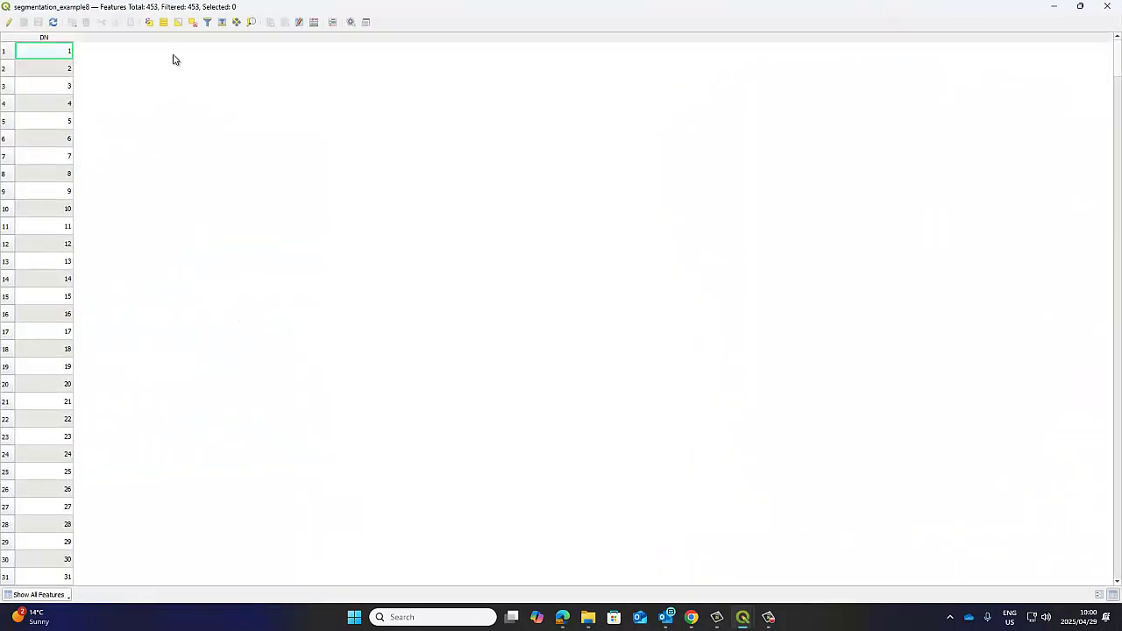
{"action": "left_click", "coordinate": [1106, 6]}
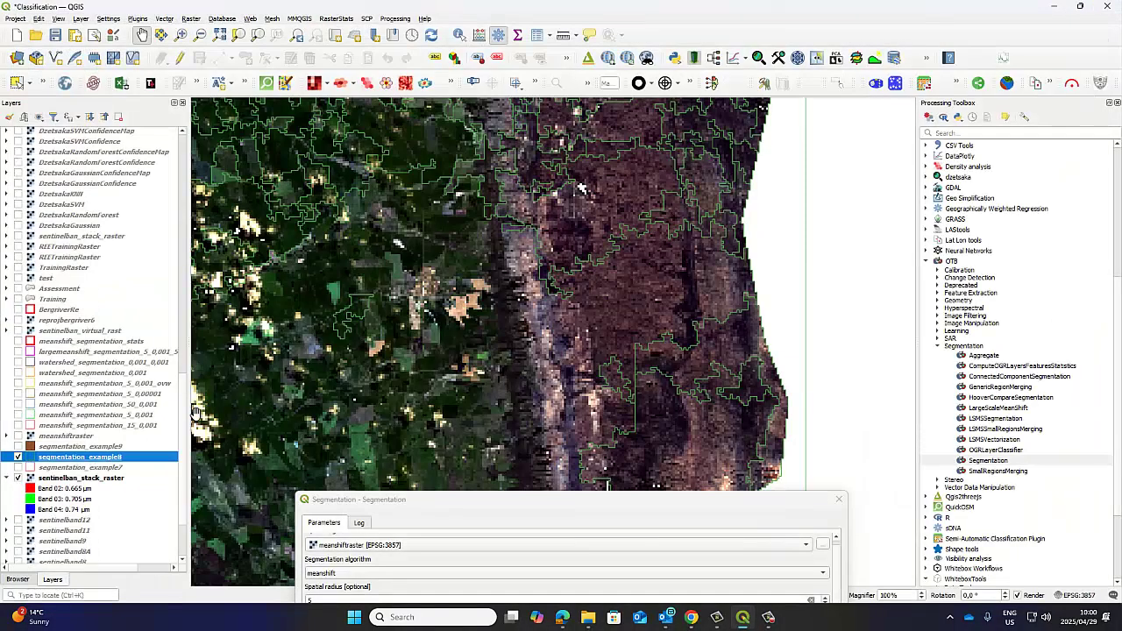
Step: Hide segmentation_example8 and show segmentation_example9 across its full extent
{"action": "left_click", "coordinate": [18, 457]}
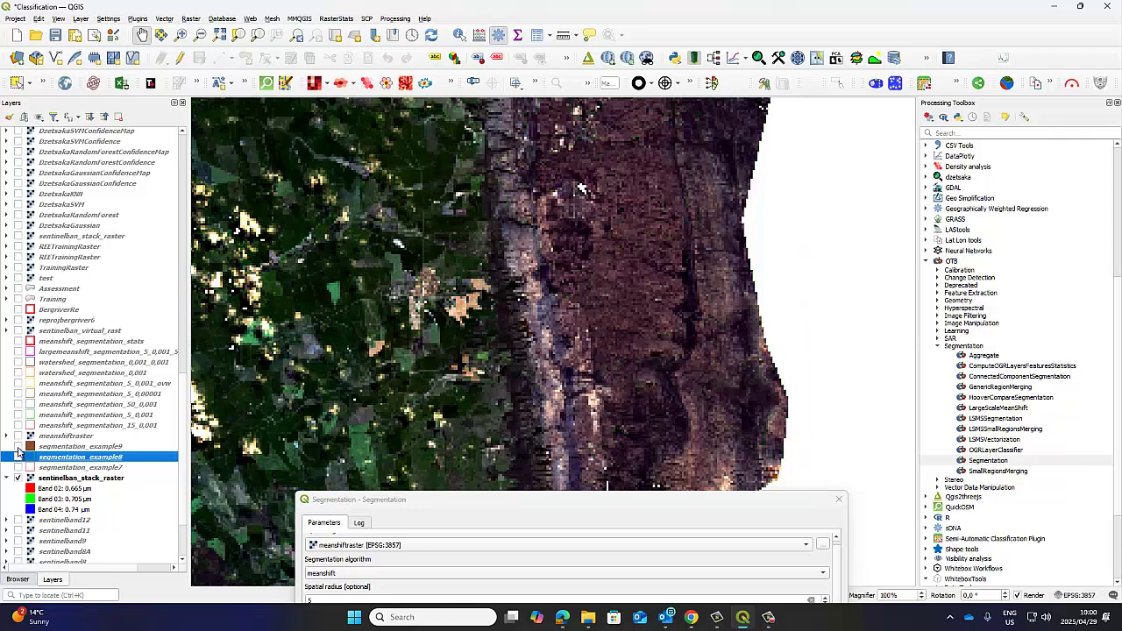
{"action": "left_click", "coordinate": [18, 447]}
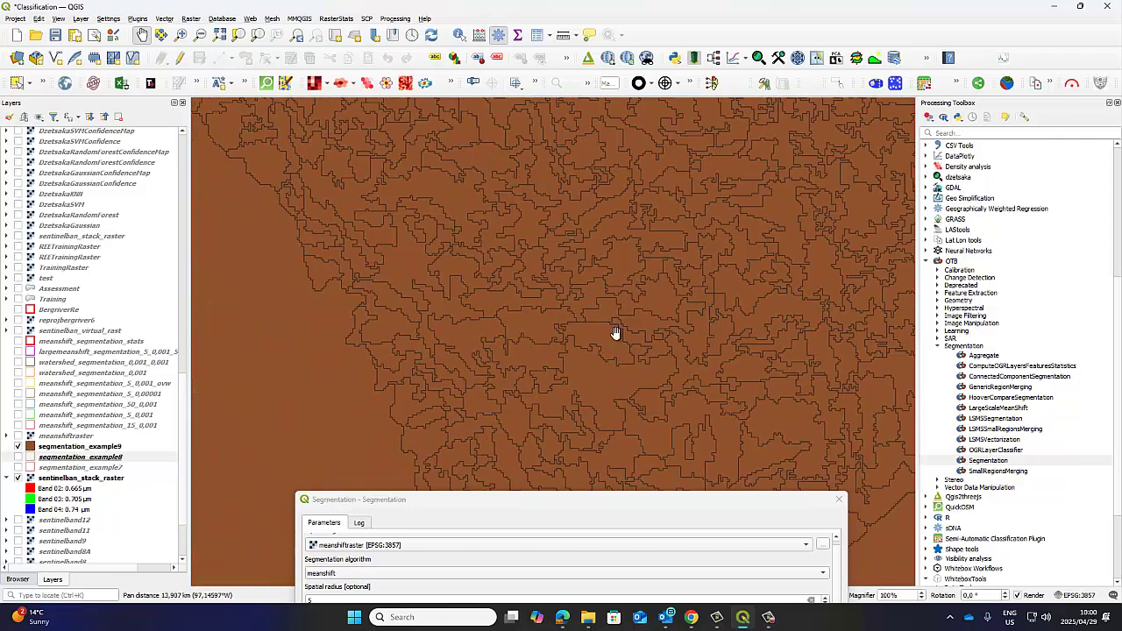
{"action": "scroll", "coordinate": [616, 333], "scroll_direction": "down", "scroll_amount": 3}
{"action": "left_click_drag", "start_coordinate": [617, 333], "coordinate": [604, 366]}
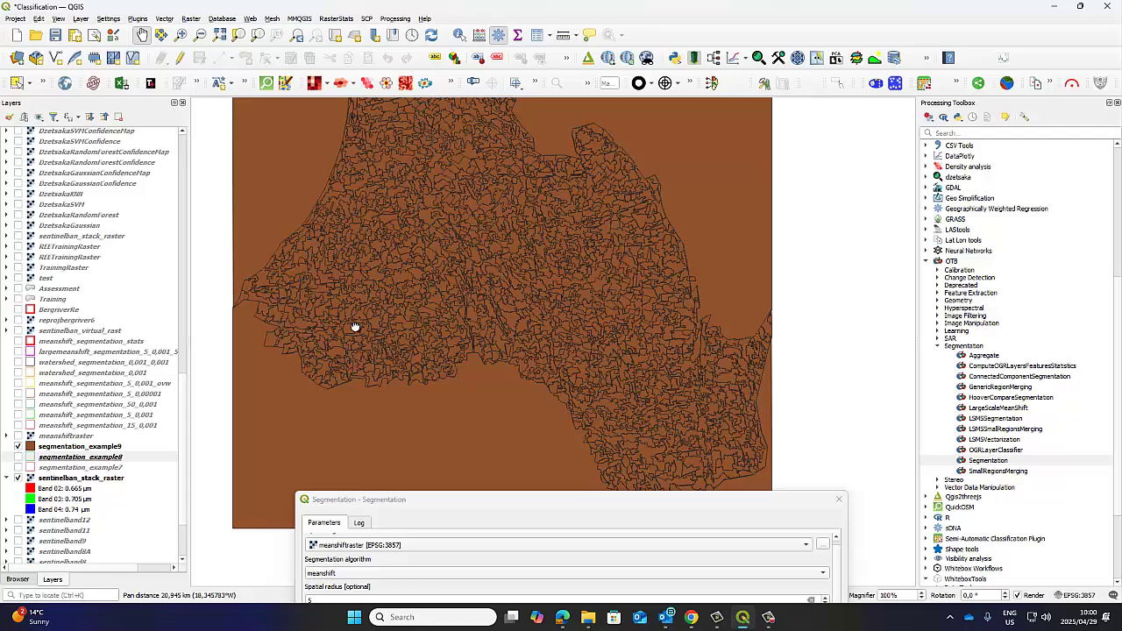
Step: Style segmentation_example9 with the outline blue preset and a 0.26 mm stroke width
{"action": "right_click", "coordinate": [61, 448]}
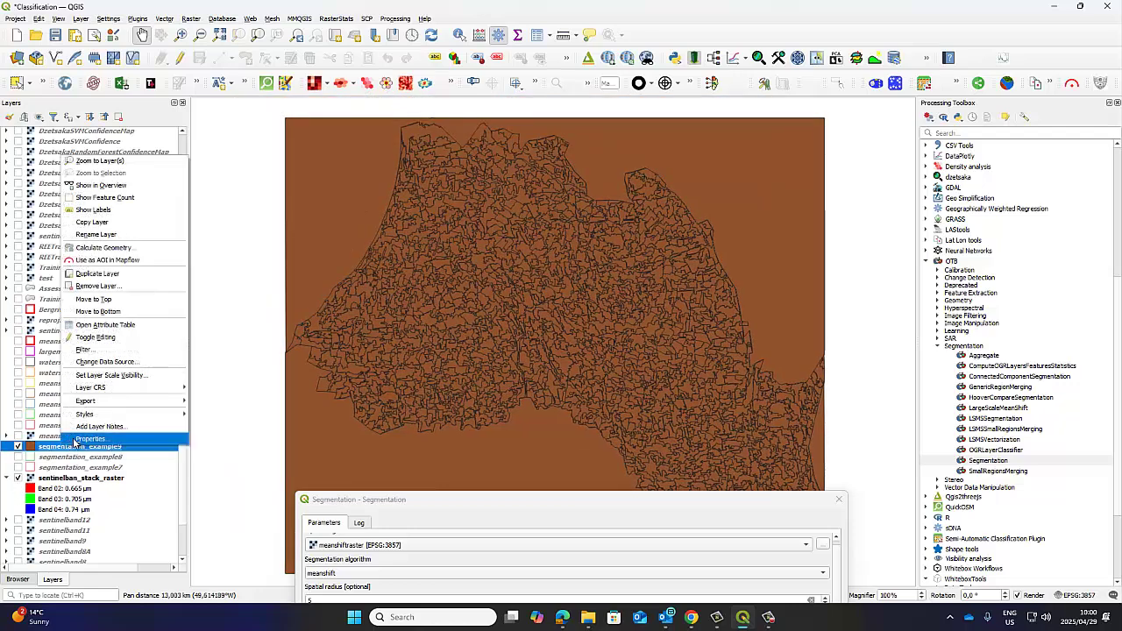
{"action": "left_click", "coordinate": [73, 438]}
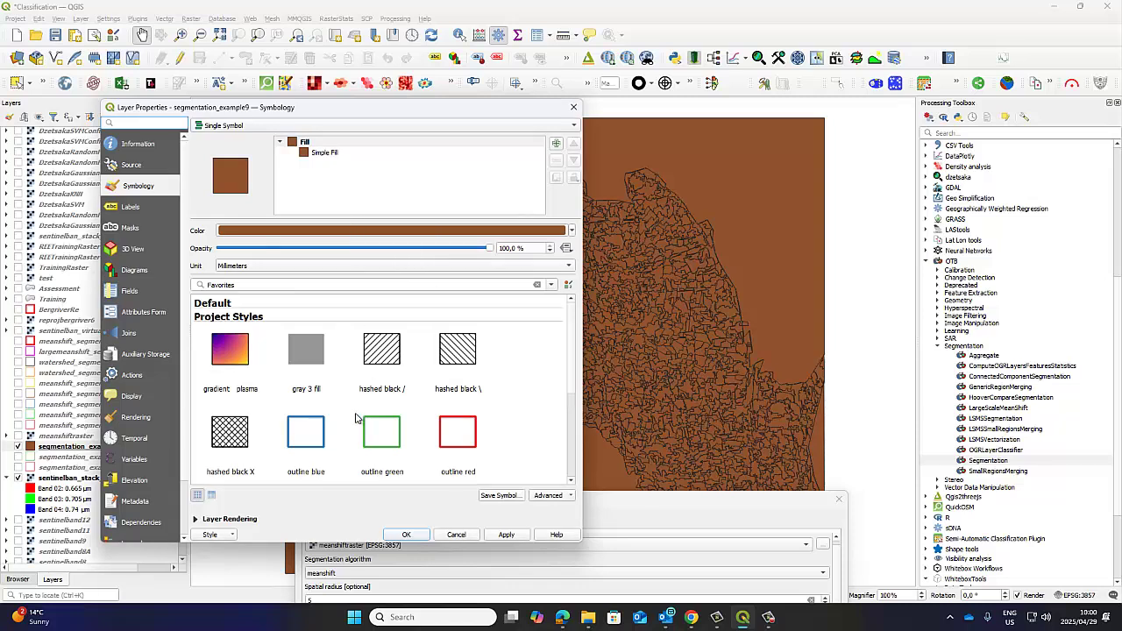
{"action": "left_click", "coordinate": [306, 432]}
{"action": "left_click", "coordinate": [330, 153]}
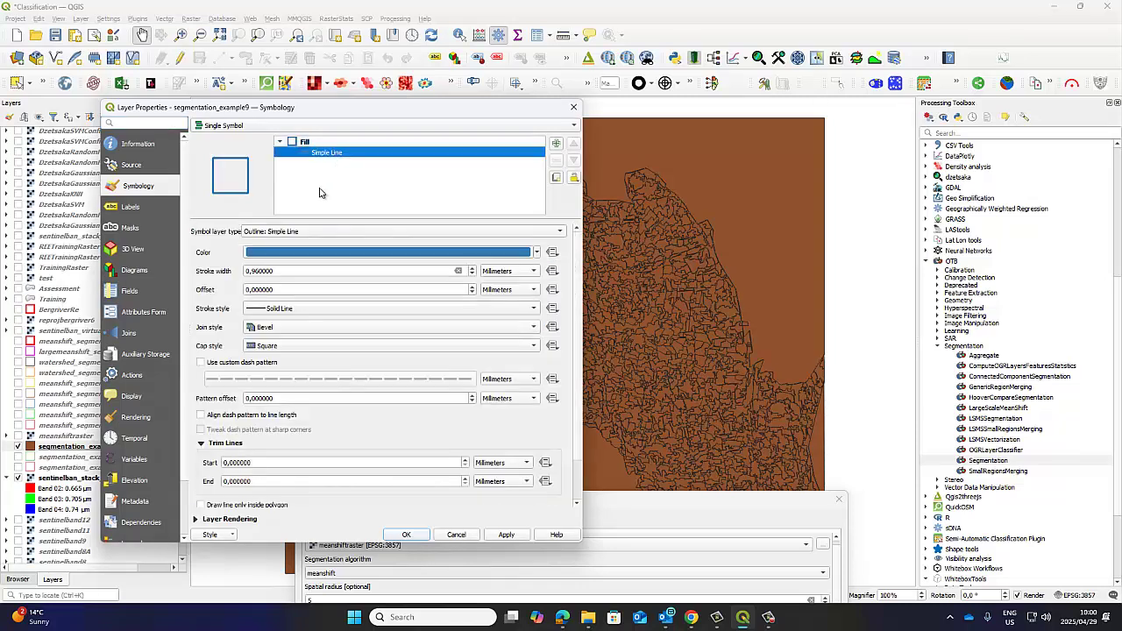
{"action": "left_click", "coordinate": [255, 273]}
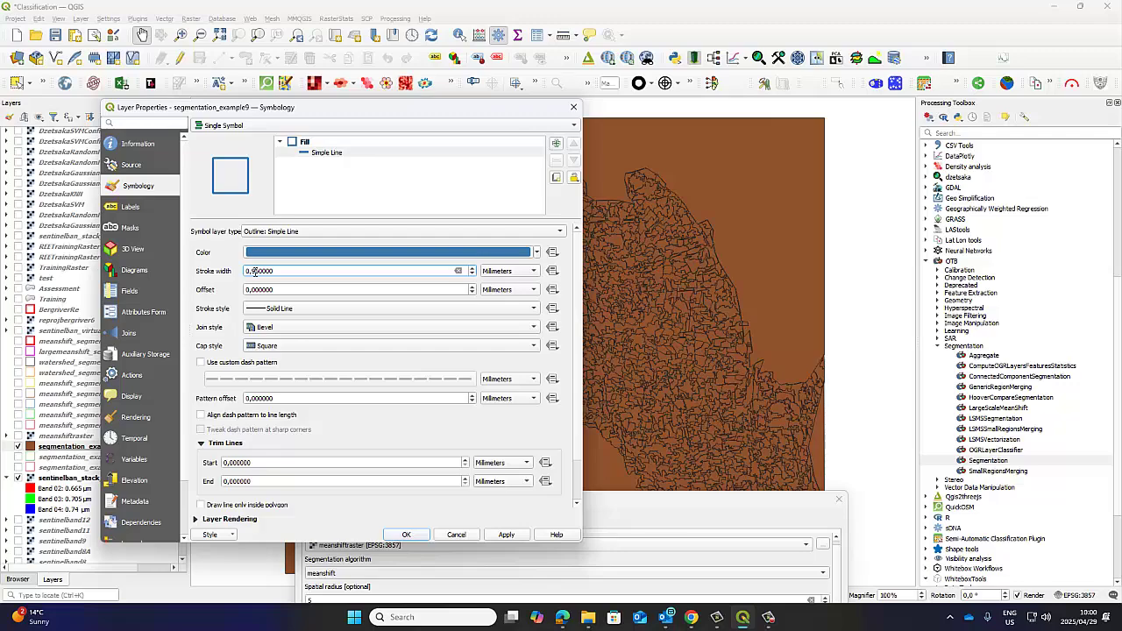
{"action": "scroll", "coordinate": [255, 273], "scroll_direction": "down", "scroll_amount": 1}
{"action": "left_click", "coordinate": [506, 535]}
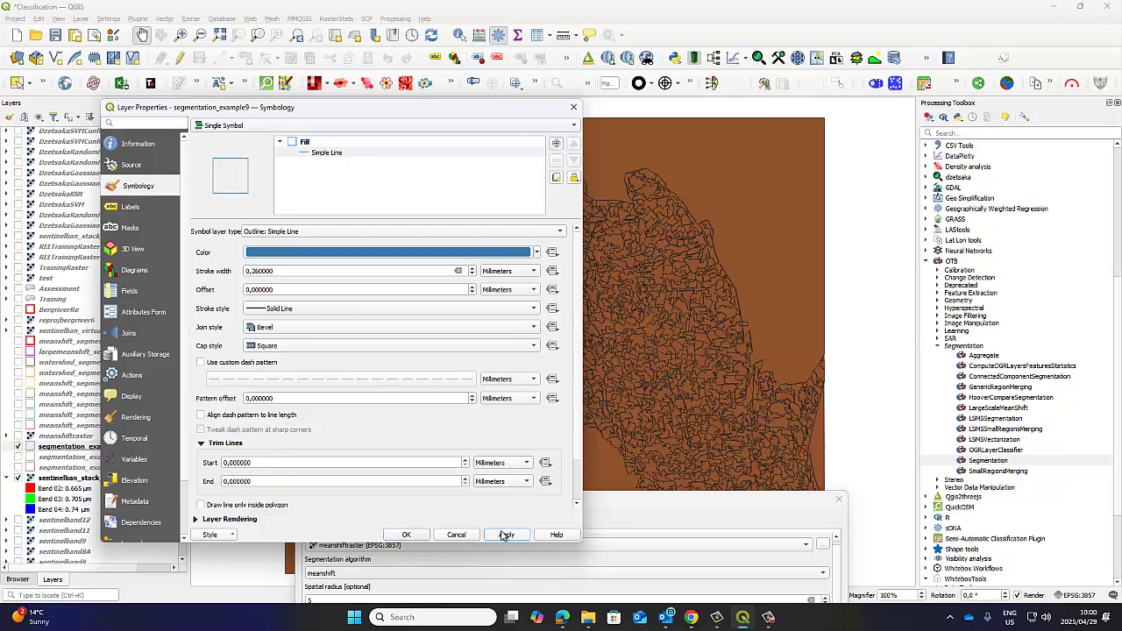
{"action": "left_click", "coordinate": [406, 535]}
Step: Show segmentation_example7 as well, and toggle segmentation_example9 off and on to compare their boundaries near the coast
{"action": "scroll", "coordinate": [316, 336], "scroll_direction": "up", "scroll_amount": 5}
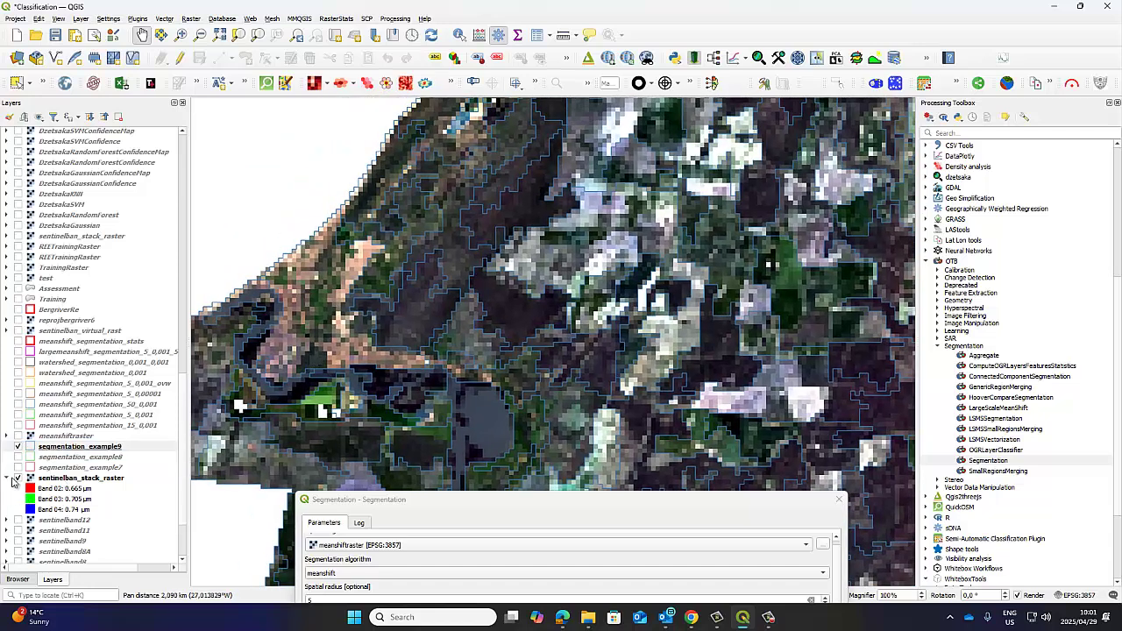
{"action": "left_click", "coordinate": [18, 469]}
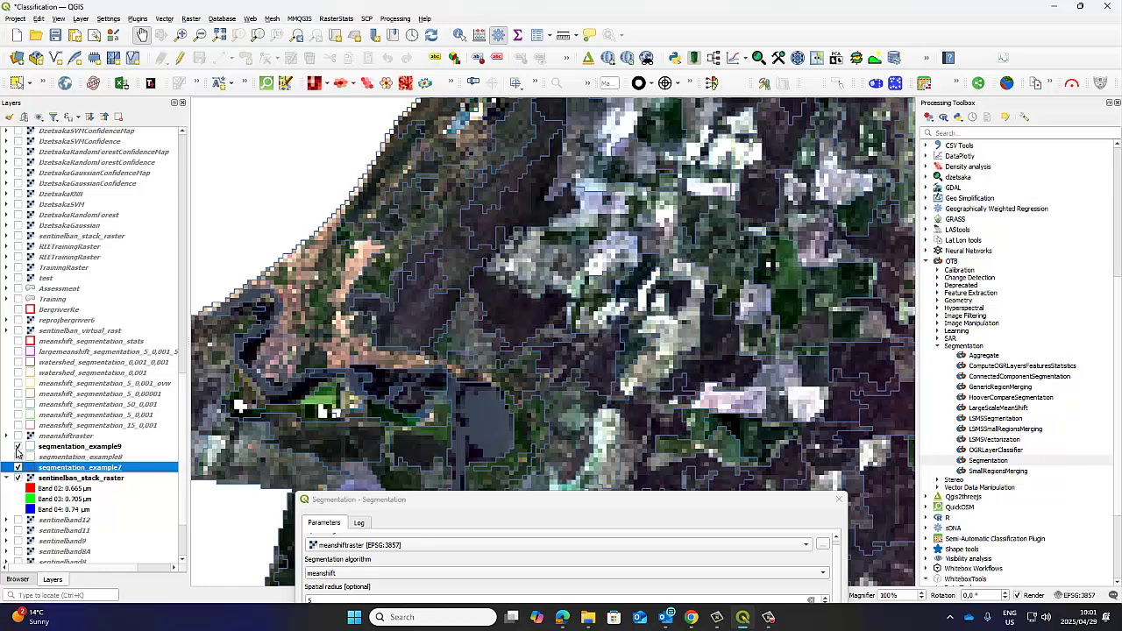
{"action": "left_click", "coordinate": [18, 448]}
{"action": "left_click", "coordinate": [19, 447]}
{"action": "left_click", "coordinate": [19, 447]}
{"action": "left_click", "coordinate": [18, 447]}
Step: Check the feature total in segmentation_example9's attribute table, and close the table
{"action": "right_click", "coordinate": [57, 452]}
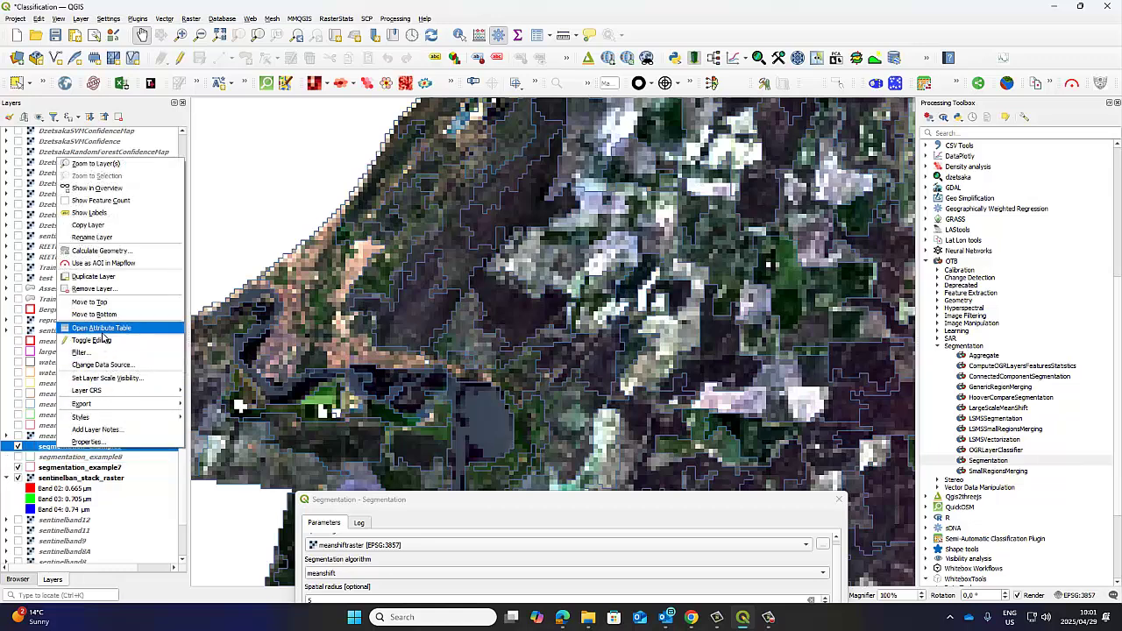
{"action": "left_click", "coordinate": [100, 328]}
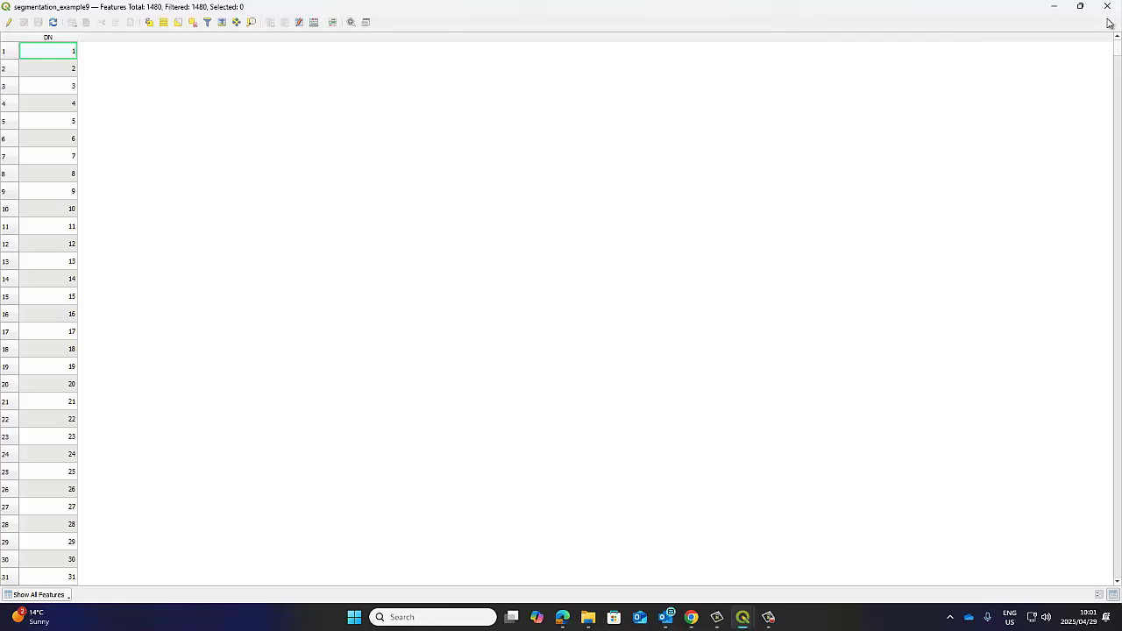
{"action": "left_click", "coordinate": [1107, 7]}
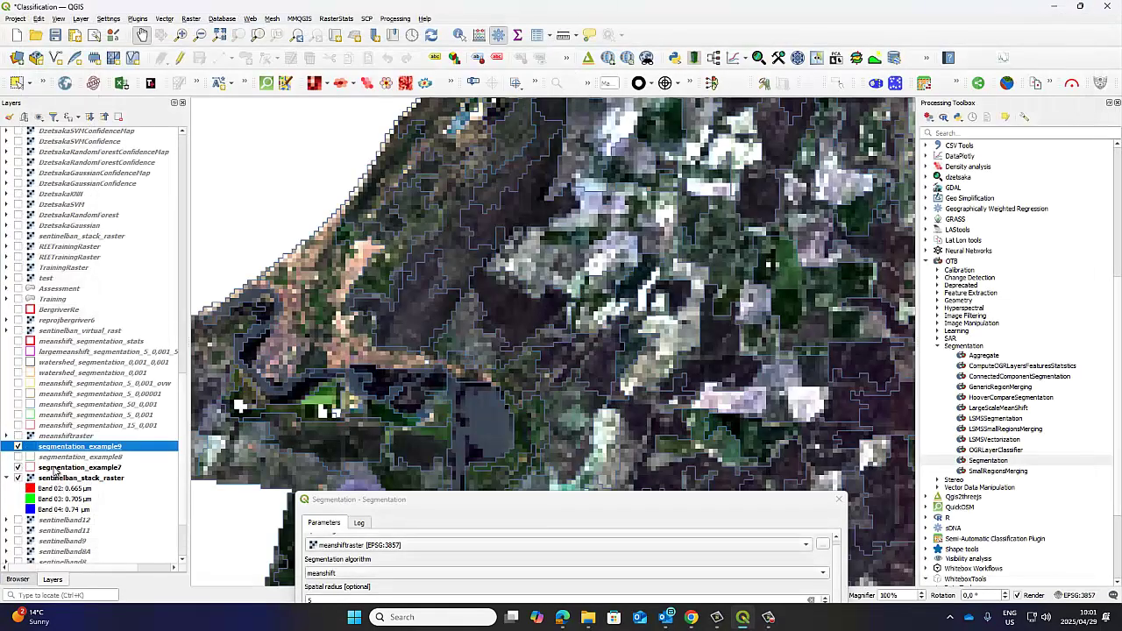
{"action": "right_click", "coordinate": [55, 471]}
{"action": "left_click", "coordinate": [108, 465]}
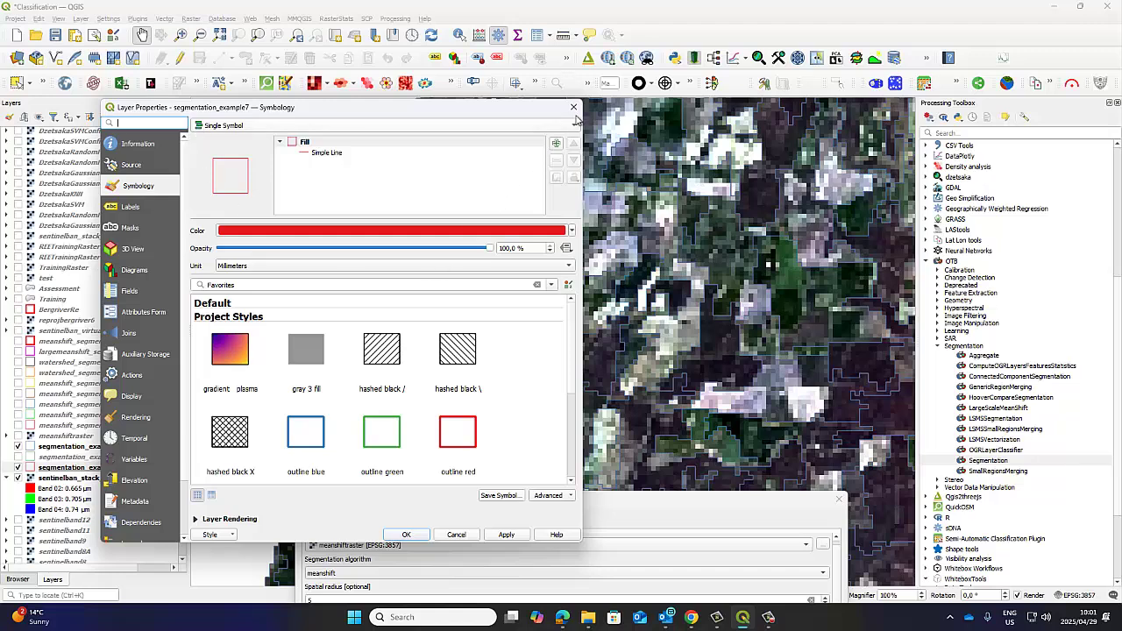
{"action": "left_click", "coordinate": [574, 107]}
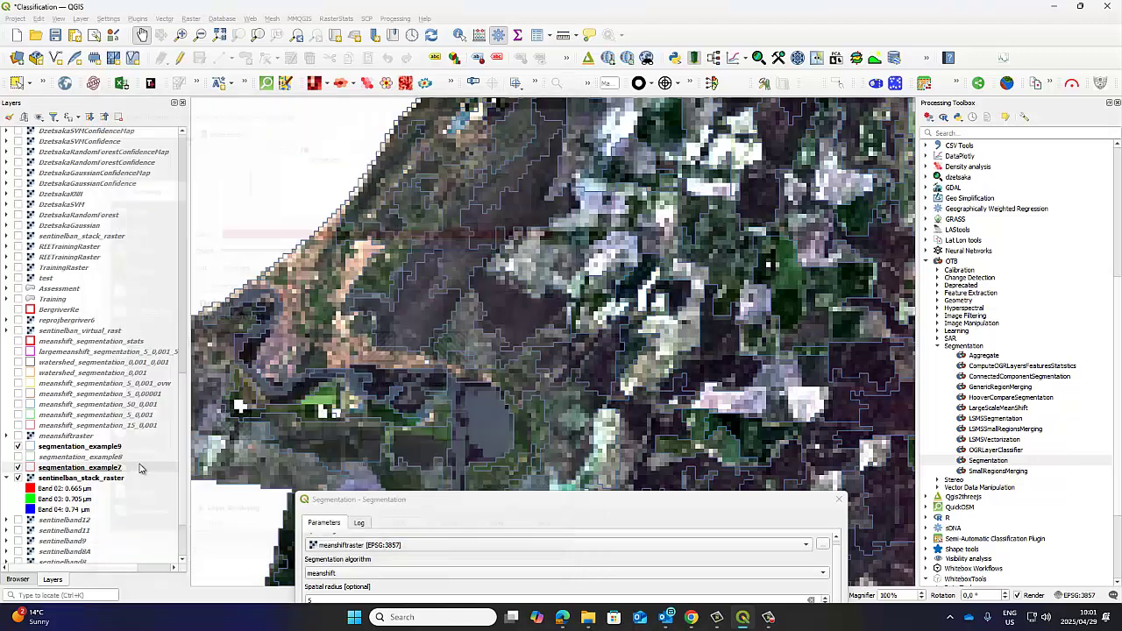
Step: Check the feature total in segmentation_example7's attribute table, and close the table
{"action": "right_click", "coordinate": [66, 470]}
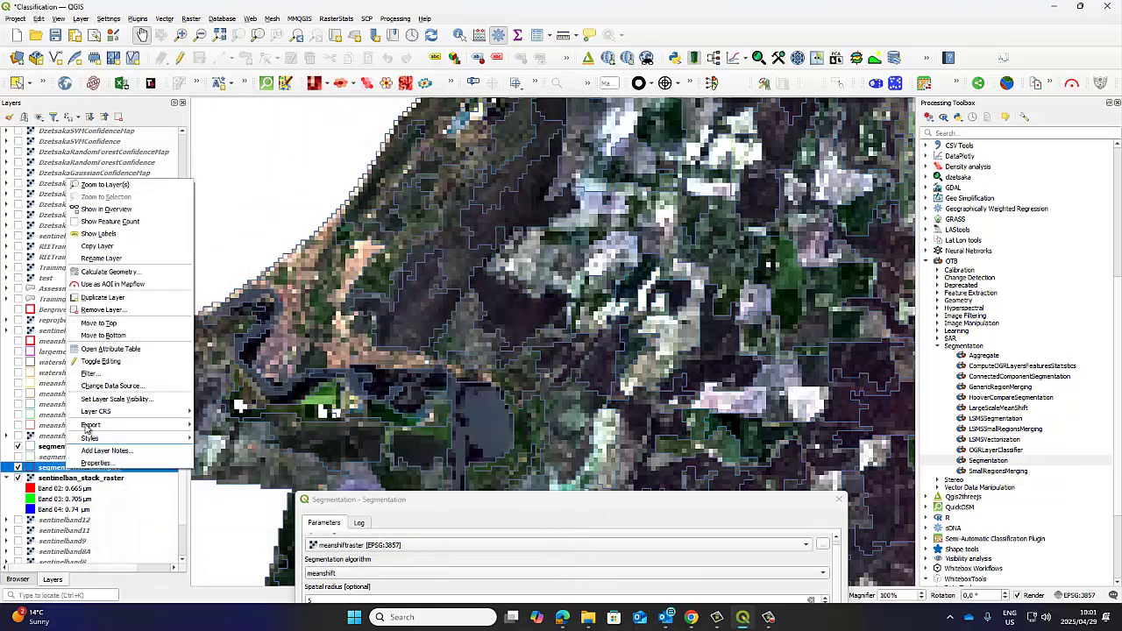
{"action": "left_click", "coordinate": [110, 349]}
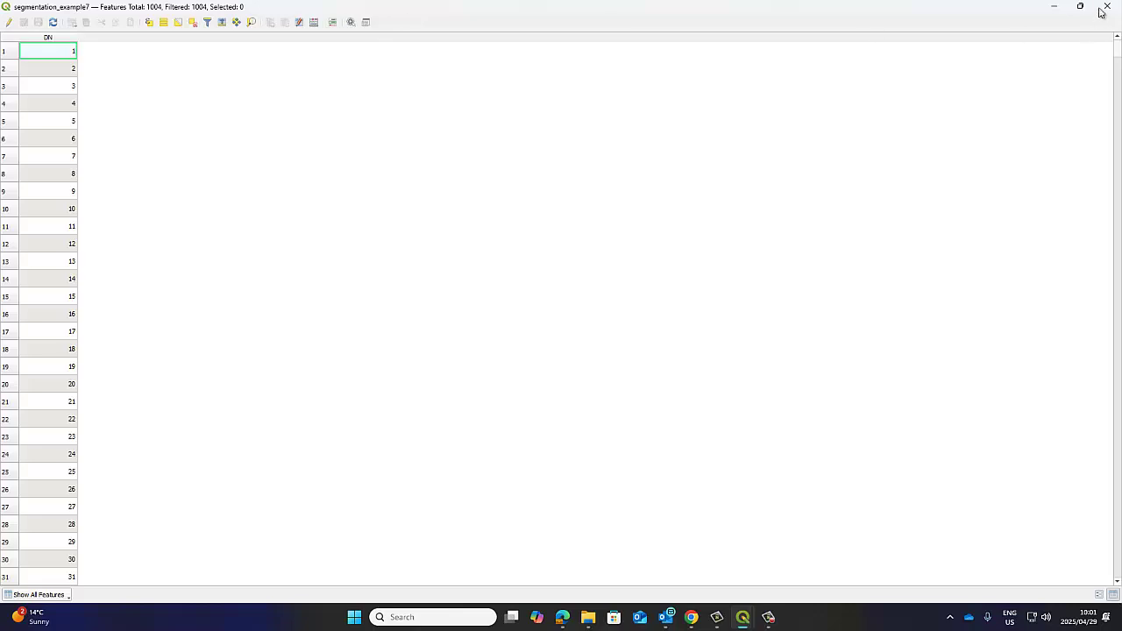
{"action": "left_click", "coordinate": [1105, 7]}
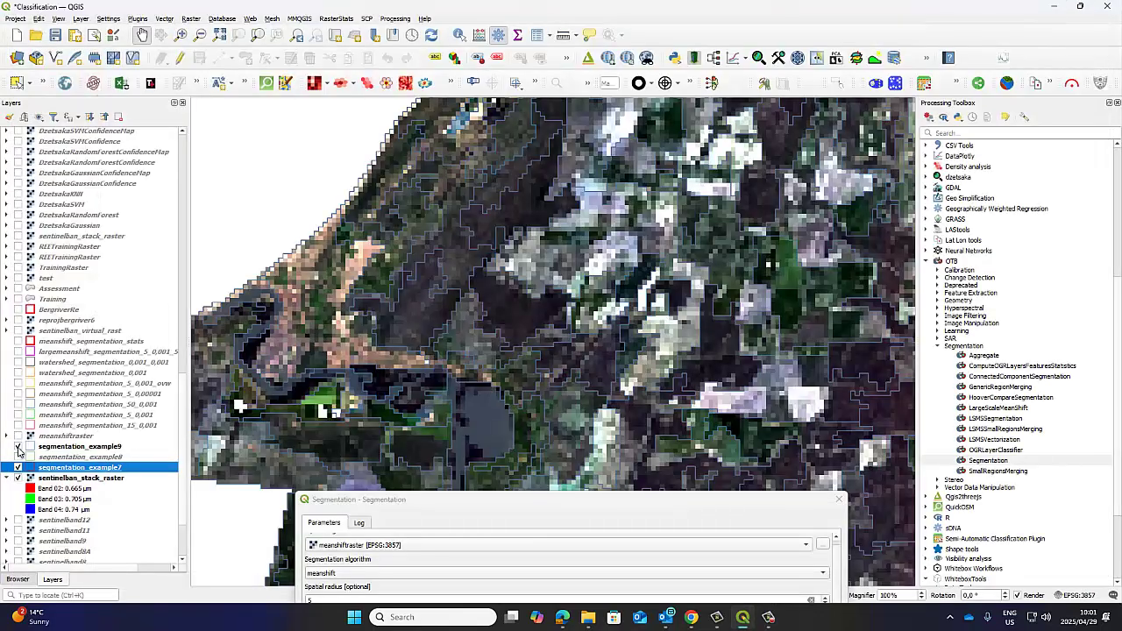
Step: Toggle segmentation_example9 off and on repeatedly over segmentation_example7 to compare how each outlines the fields and water bodies
{"action": "left_click", "coordinate": [20, 451]}
{"action": "left_click", "coordinate": [19, 451]}
{"action": "left_click", "coordinate": [19, 451]}
{"action": "left_click", "coordinate": [19, 450]}
{"action": "left_click", "coordinate": [19, 450]}
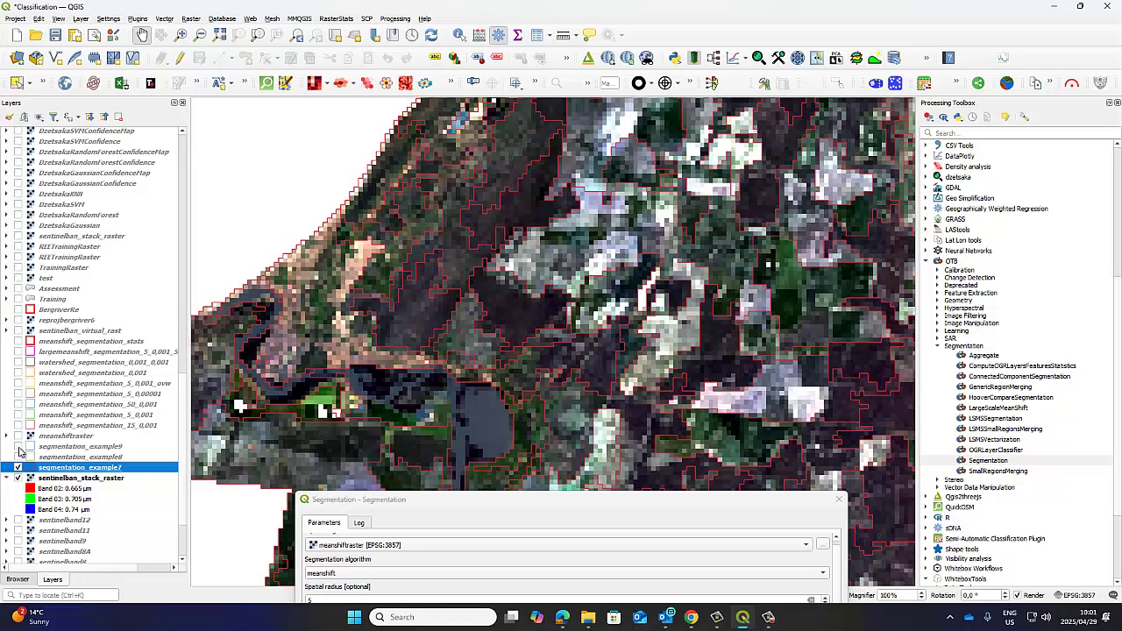
{"action": "left_click", "coordinate": [20, 450]}
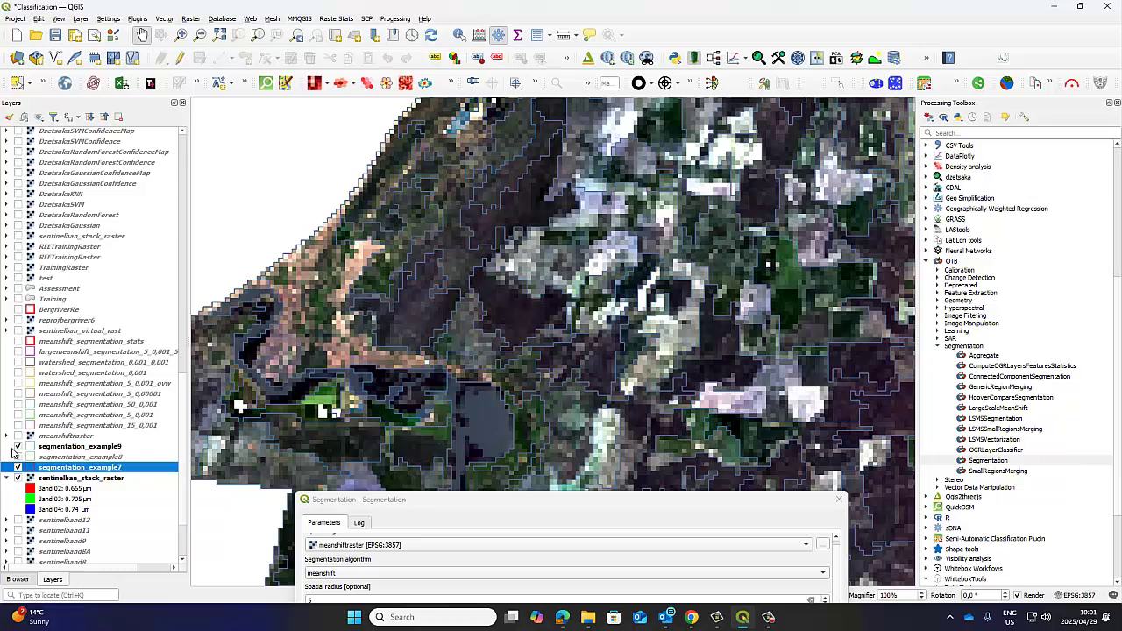
{"action": "left_click", "coordinate": [17, 448]}
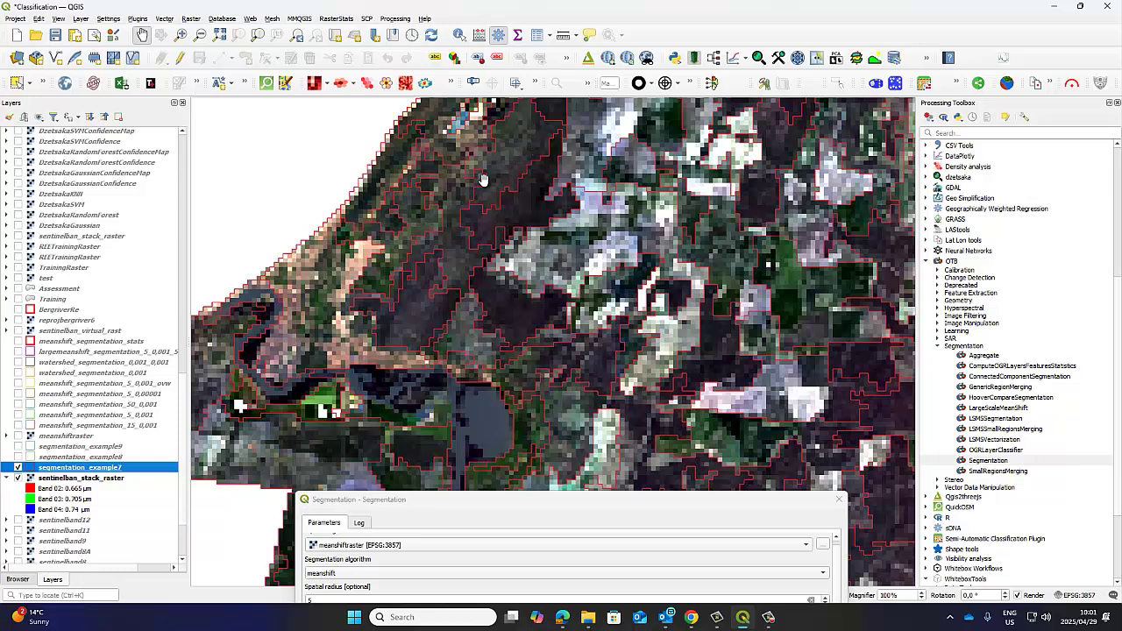
{"action": "left_click", "coordinate": [18, 447]}
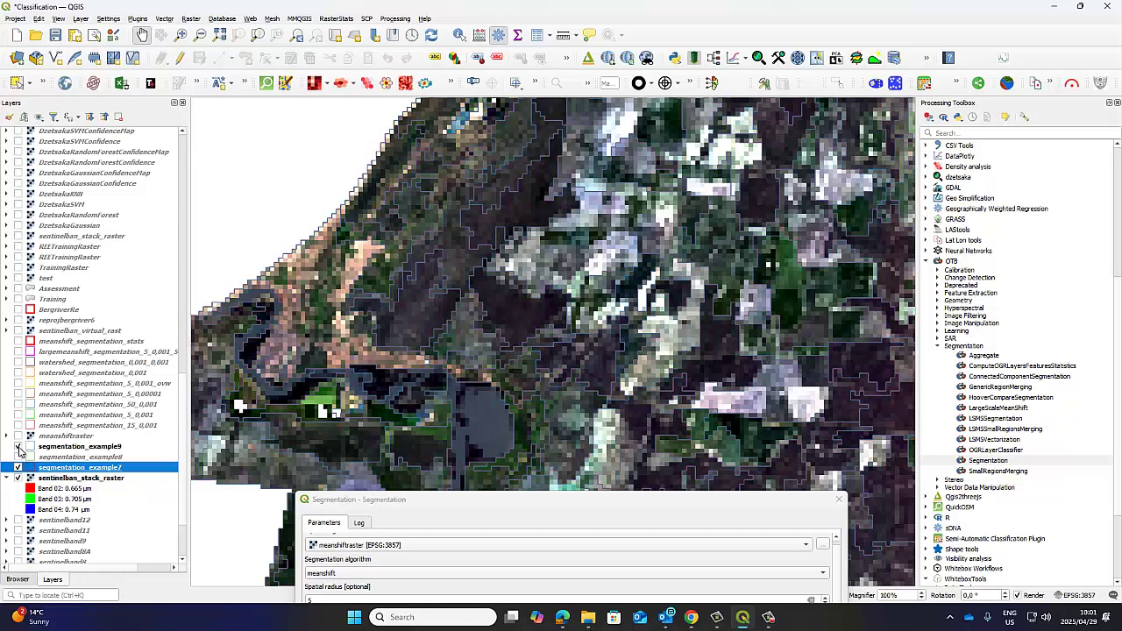
{"action": "left_click", "coordinate": [18, 447]}
{"action": "left_click", "coordinate": [18, 447]}
{"action": "left_click", "coordinate": [18, 447]}
{"action": "left_click", "coordinate": [19, 447]}
Step: Close the Segmentation dialog and view the segmentation_example9 outlines over a wider area of the satellite image
{"action": "scroll", "coordinate": [692, 391], "scroll_direction": "down", "scroll_amount": 3}
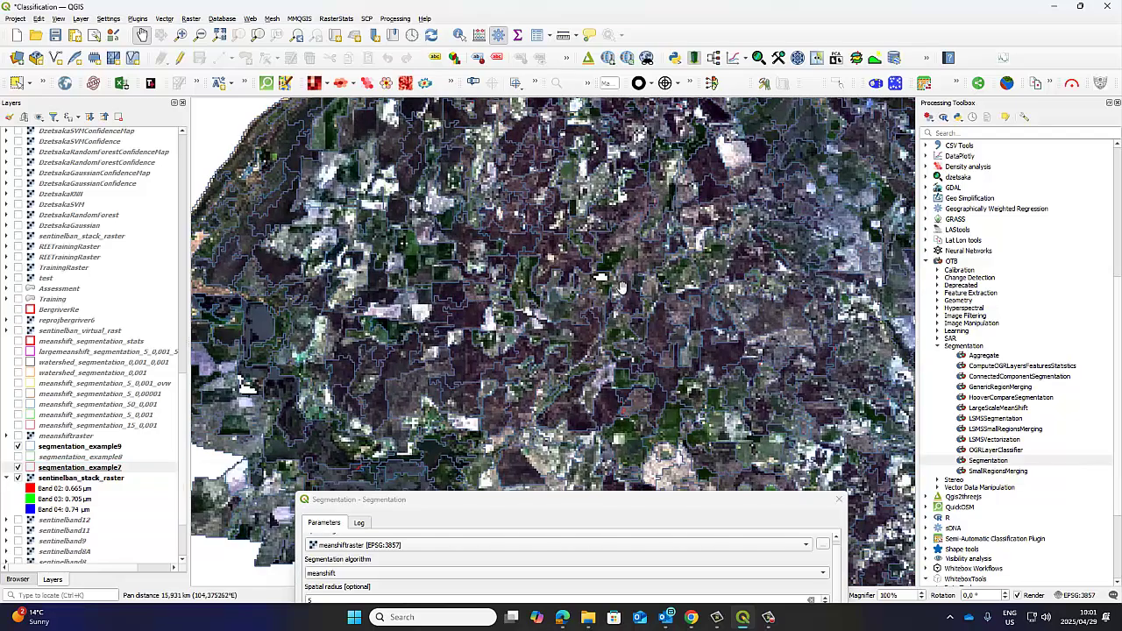
{"action": "left_click_drag", "start_coordinate": [620, 288], "coordinate": [772, 304]}
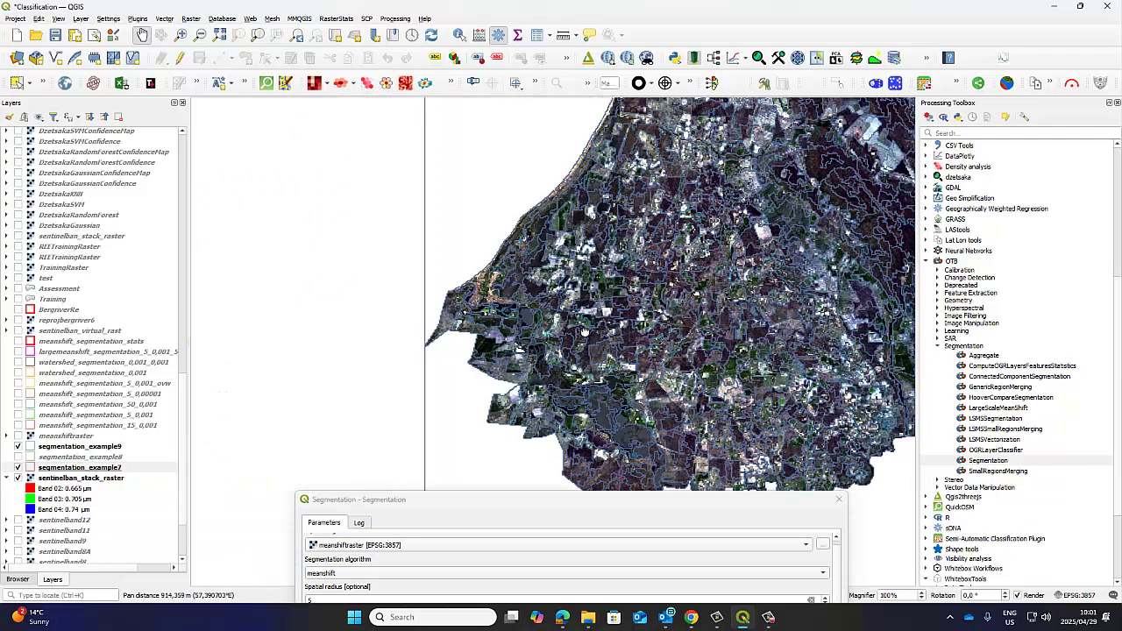
{"action": "left_click", "coordinate": [839, 499]}
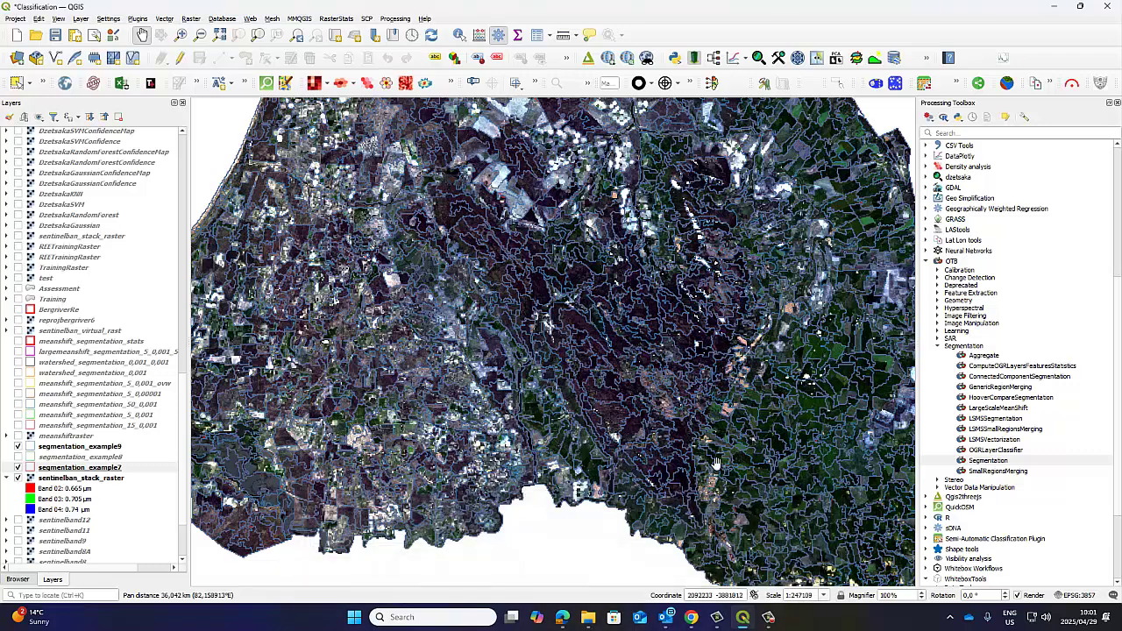
{"action": "left_click_drag", "start_coordinate": [559, 287], "coordinate": [569, 389]}
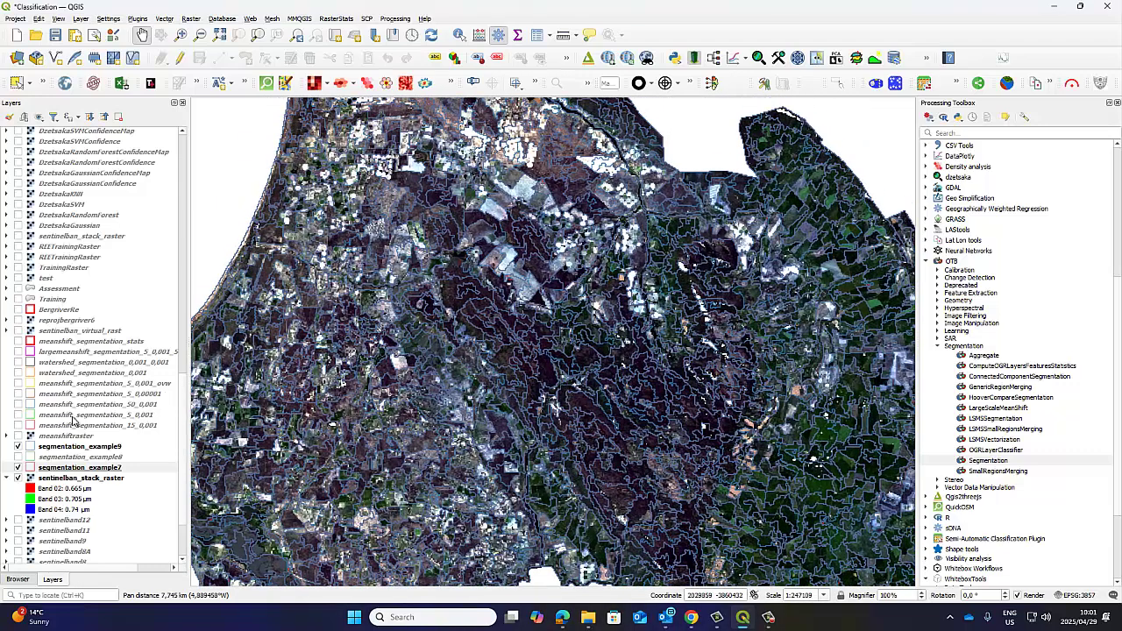
Step: Hide segmentation_example9 and segmentation_example7, show watershed_segmentation_0,001_0,001, and examine its outlines up close over the fields
{"action": "left_click", "coordinate": [17, 446]}
{"action": "left_click", "coordinate": [18, 467]}
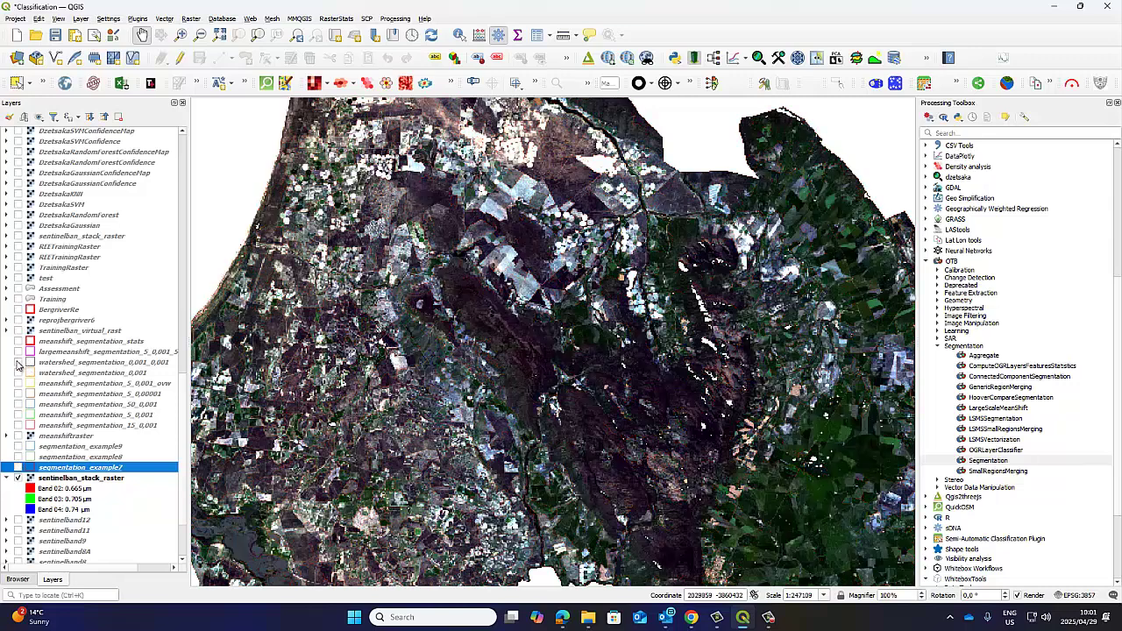
{"action": "left_click", "coordinate": [18, 362]}
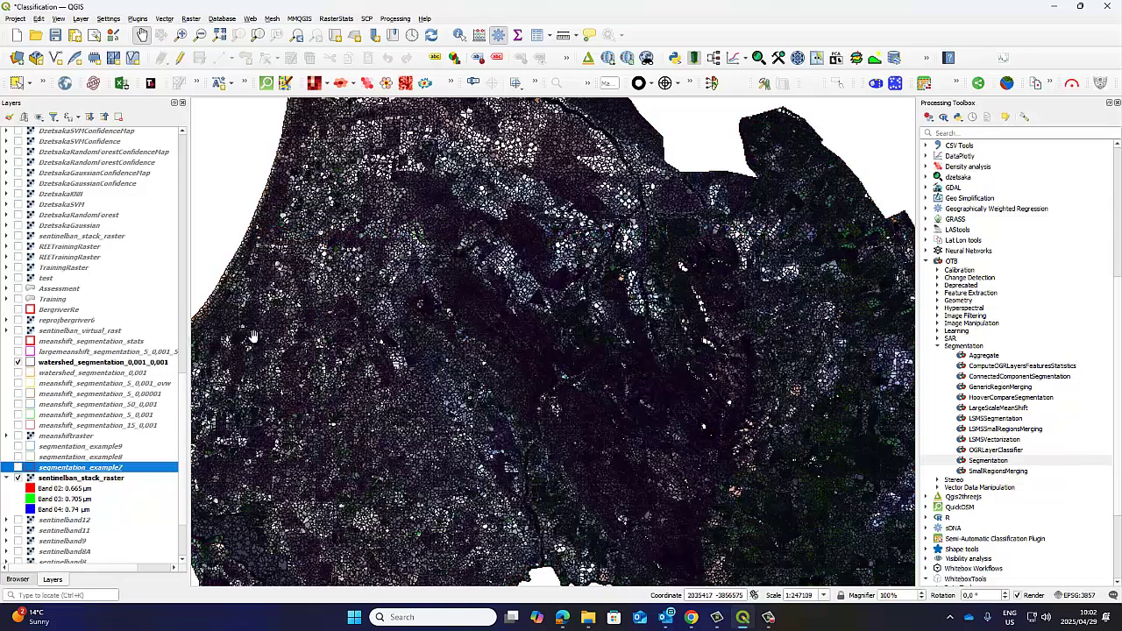
{"action": "scroll", "coordinate": [363, 374], "scroll_direction": "up", "scroll_amount": 2}
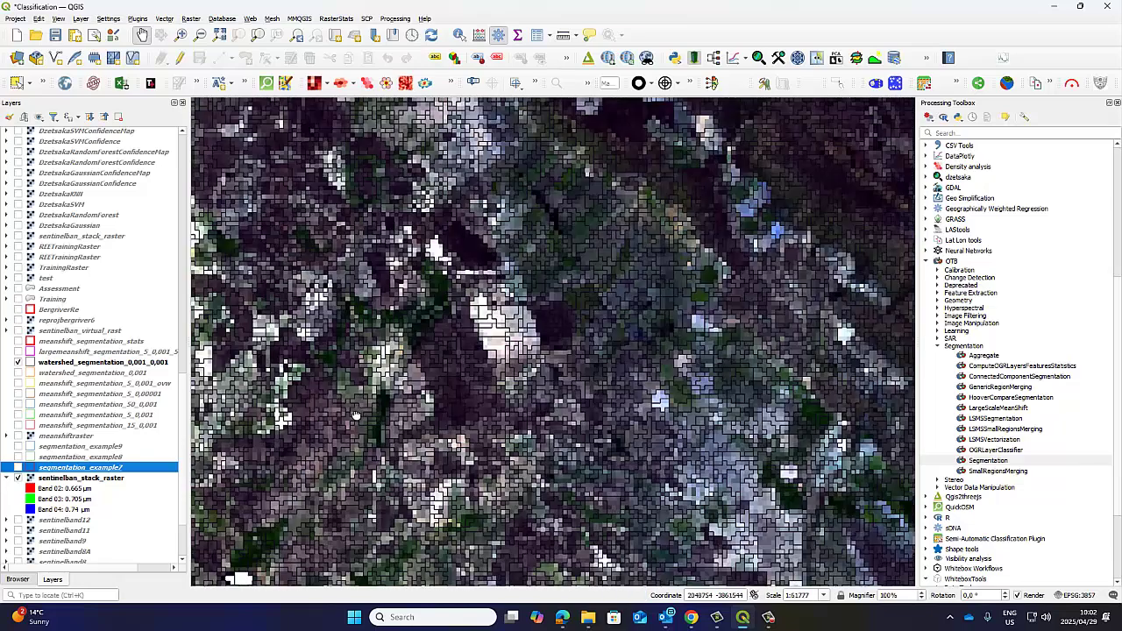
{"action": "left_click_drag", "start_coordinate": [357, 414], "coordinate": [600, 321]}
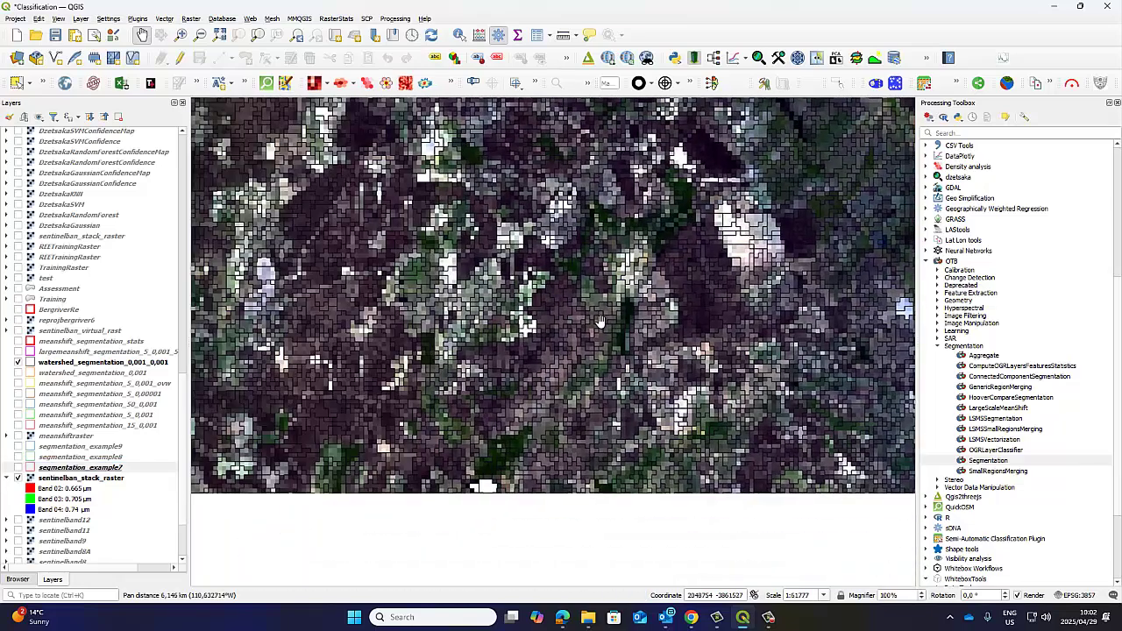
{"action": "scroll", "coordinate": [405, 347], "scroll_direction": "up", "scroll_amount": 1}
{"action": "left_click_drag", "start_coordinate": [365, 364], "coordinate": [396, 412]}
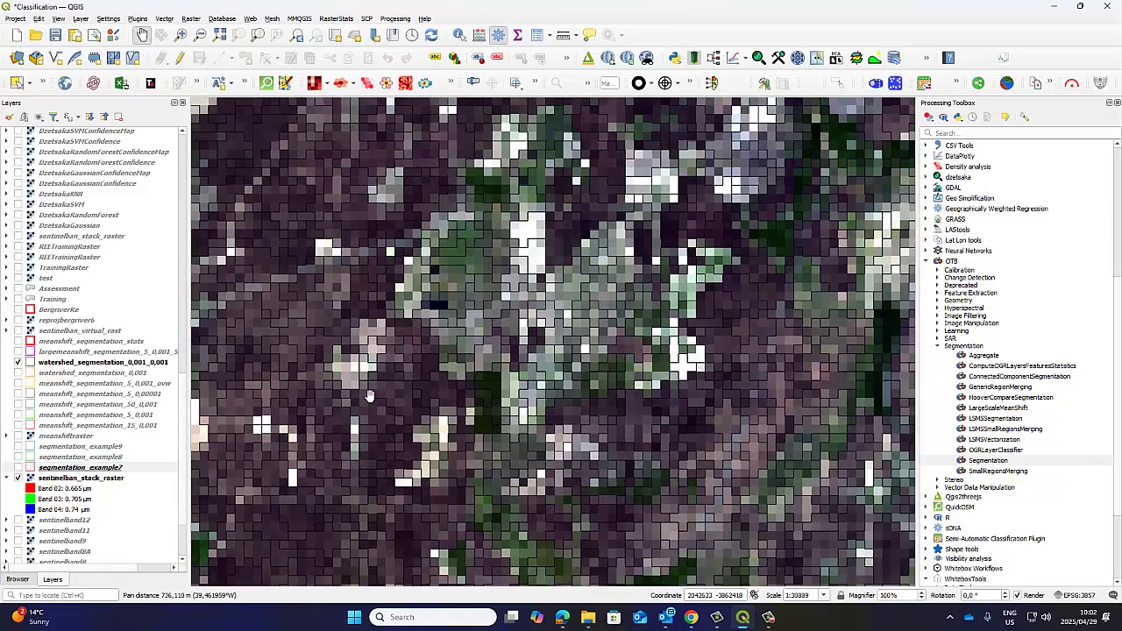
Step: Check the feature total in watershed_segmentation_0,001_0,001's attribute table, and close the table
{"action": "right_click", "coordinate": [85, 365]}
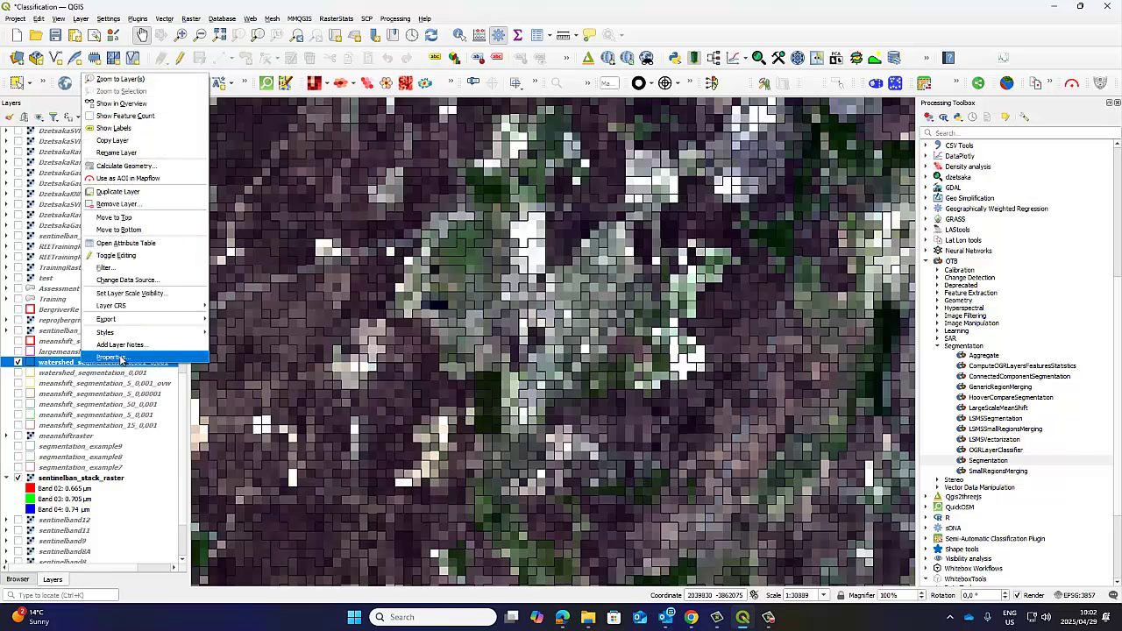
{"action": "left_click", "coordinate": [144, 243]}
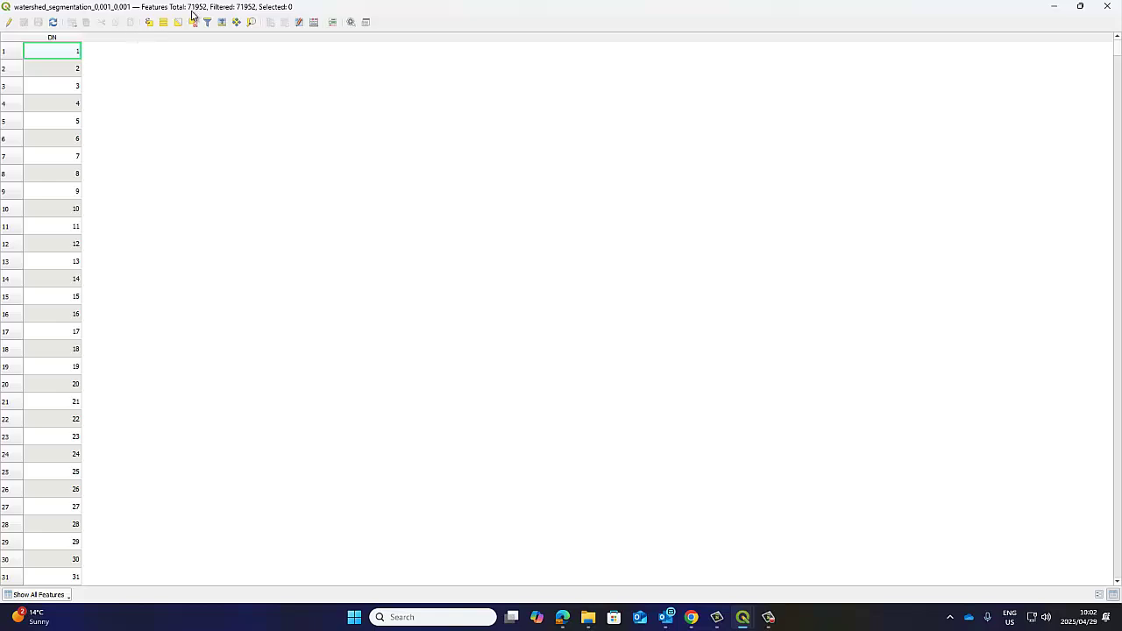
{"action": "left_click", "coordinate": [1106, 6]}
Step: Display watershed_segmentation_0,001 instead of watershed_segmentation_0,001_0,001, and check the feature total in its attribute table
{"action": "left_click", "coordinate": [19, 363]}
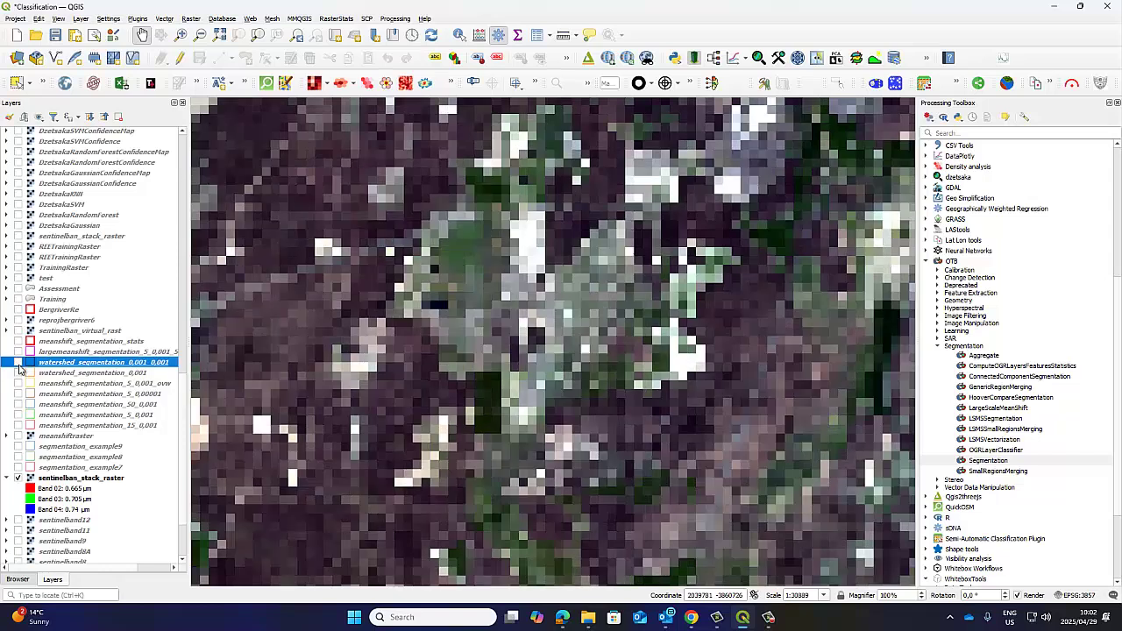
{"action": "left_click", "coordinate": [18, 374]}
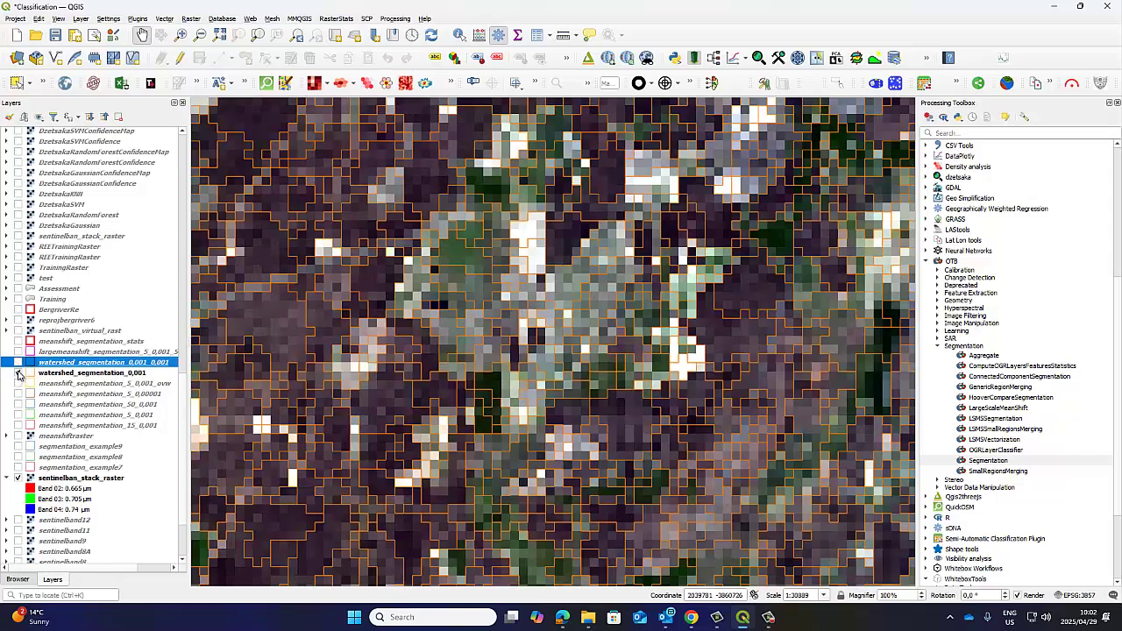
{"action": "right_click", "coordinate": [66, 374]}
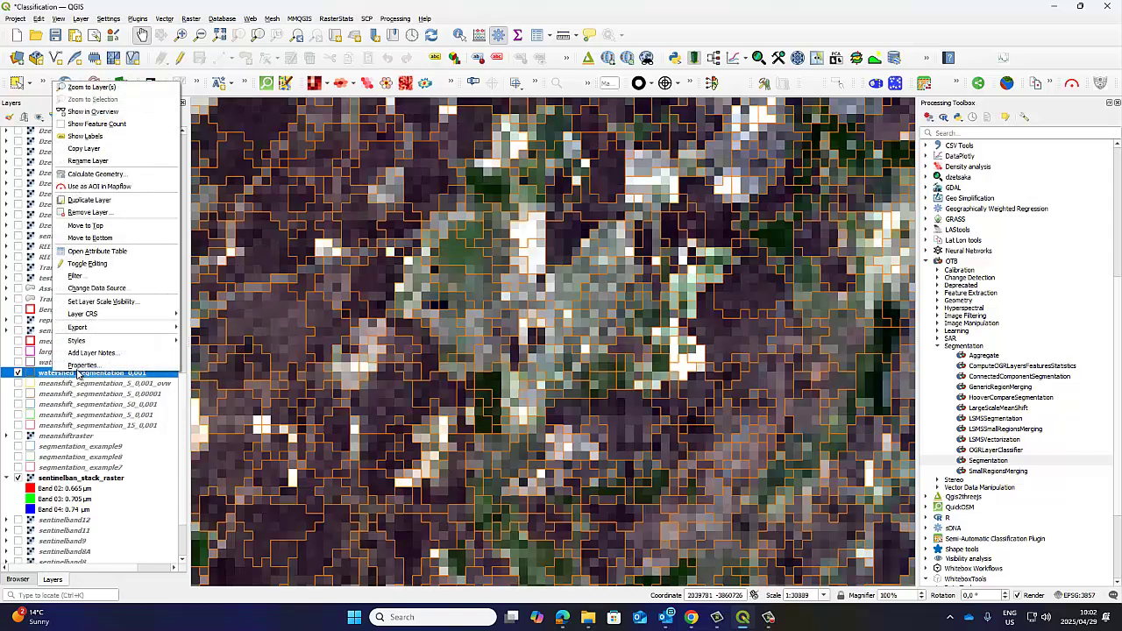
{"action": "left_click", "coordinate": [132, 255]}
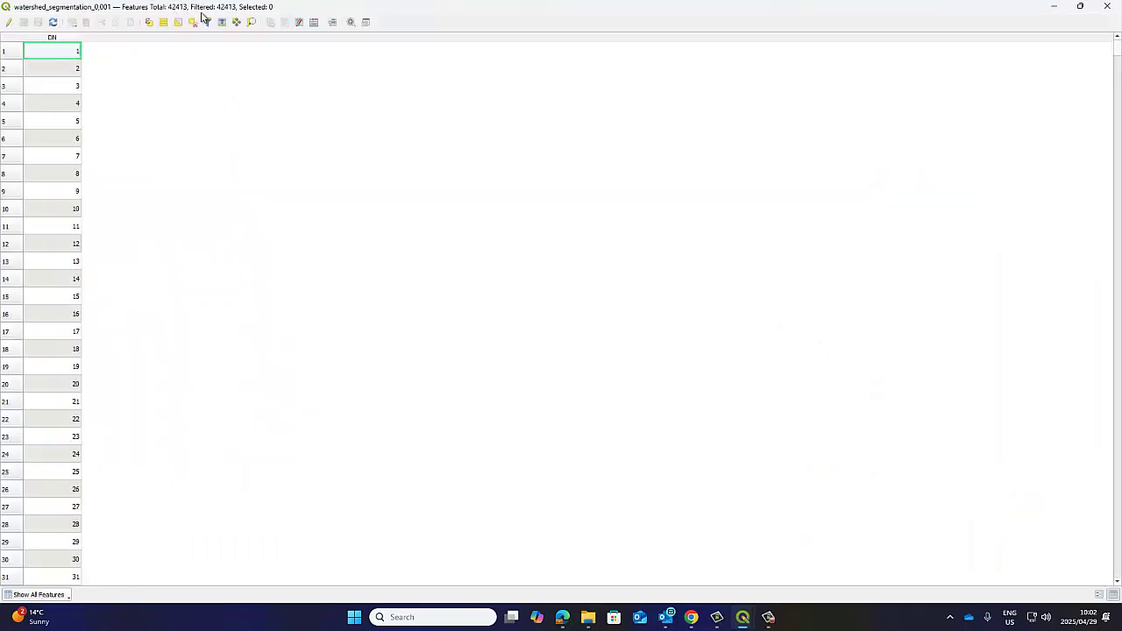
{"action": "left_click", "coordinate": [1106, 6]}
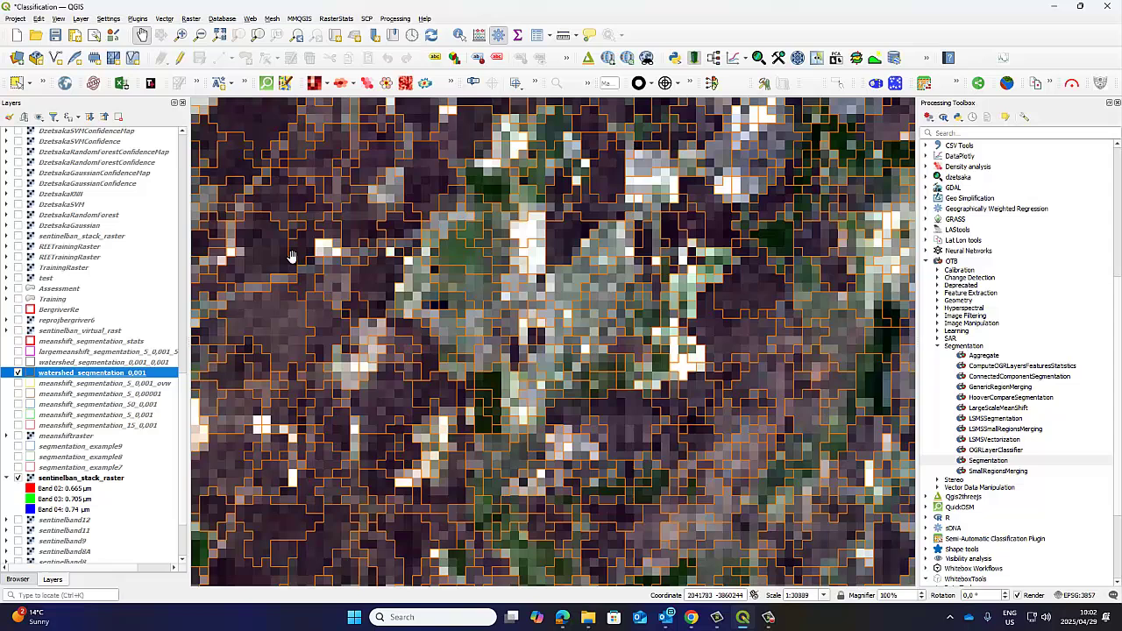
Step: Display meanshift_segmentation_5_0,001_ovw instead of watershed_segmentation_0,001, and check the feature total in its attribute table
{"action": "left_click", "coordinate": [19, 374]}
{"action": "left_click", "coordinate": [18, 384]}
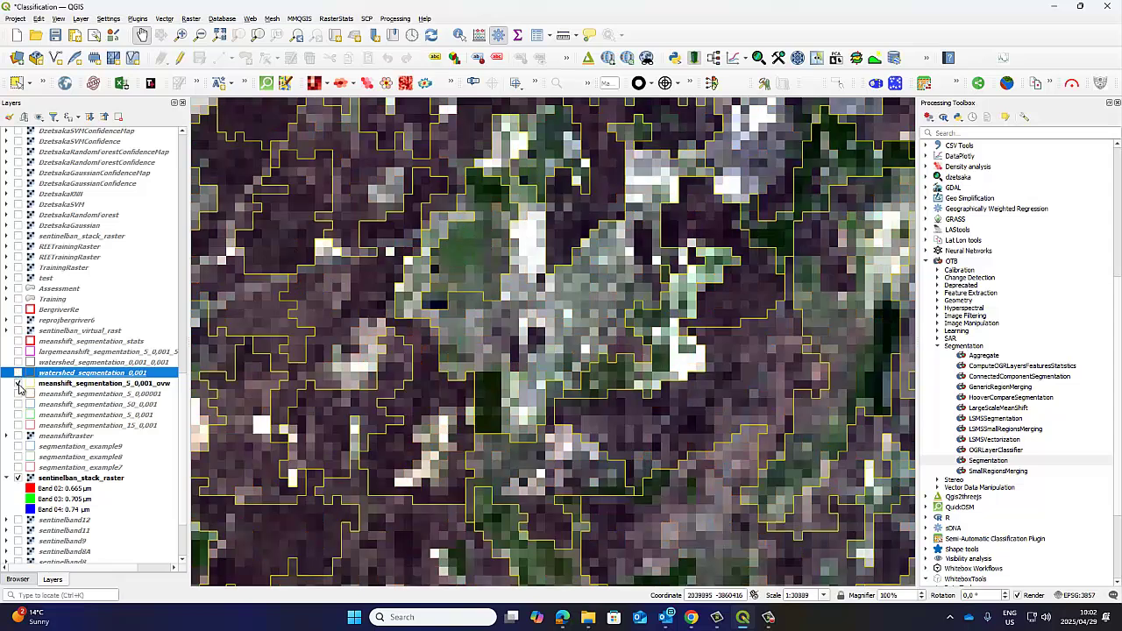
{"action": "right_click", "coordinate": [51, 386]}
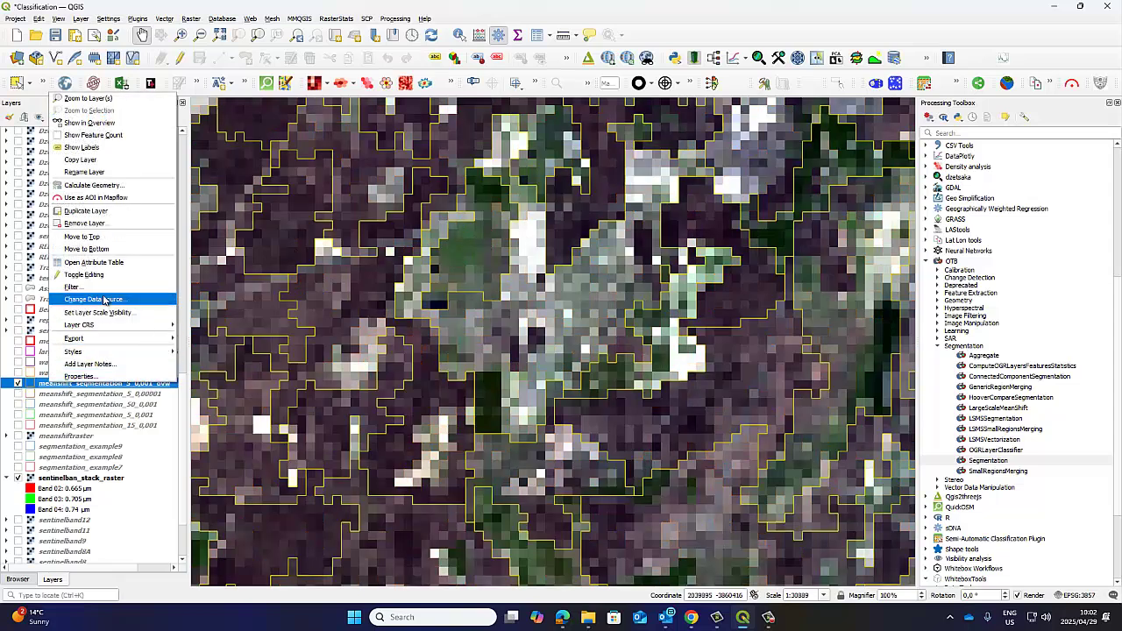
{"action": "left_click", "coordinate": [95, 262]}
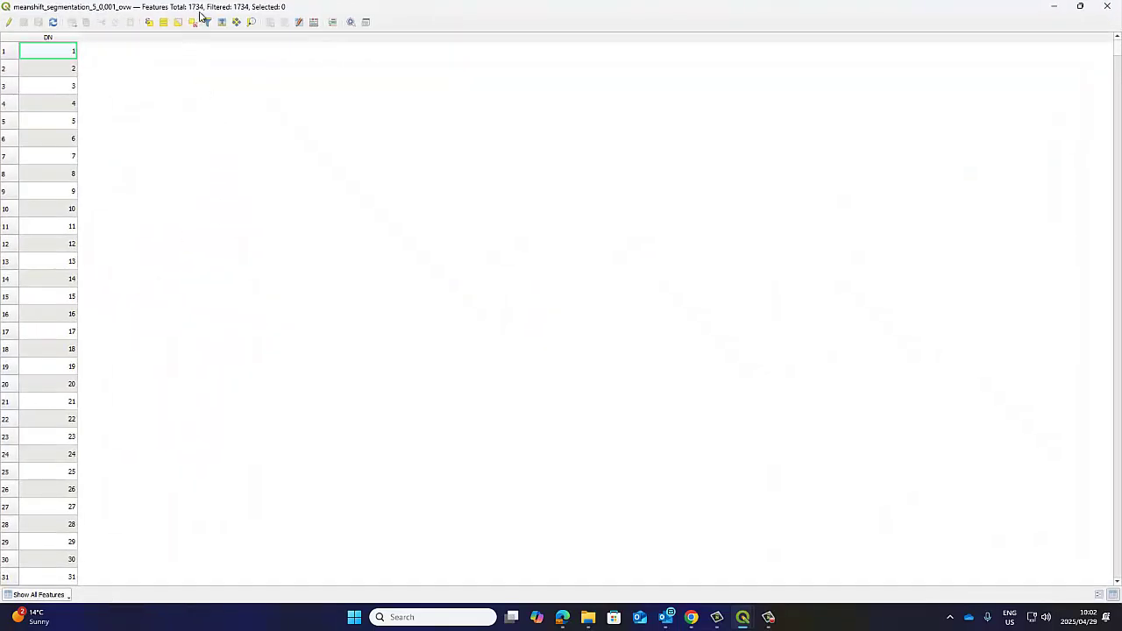
{"action": "left_click", "coordinate": [1107, 6]}
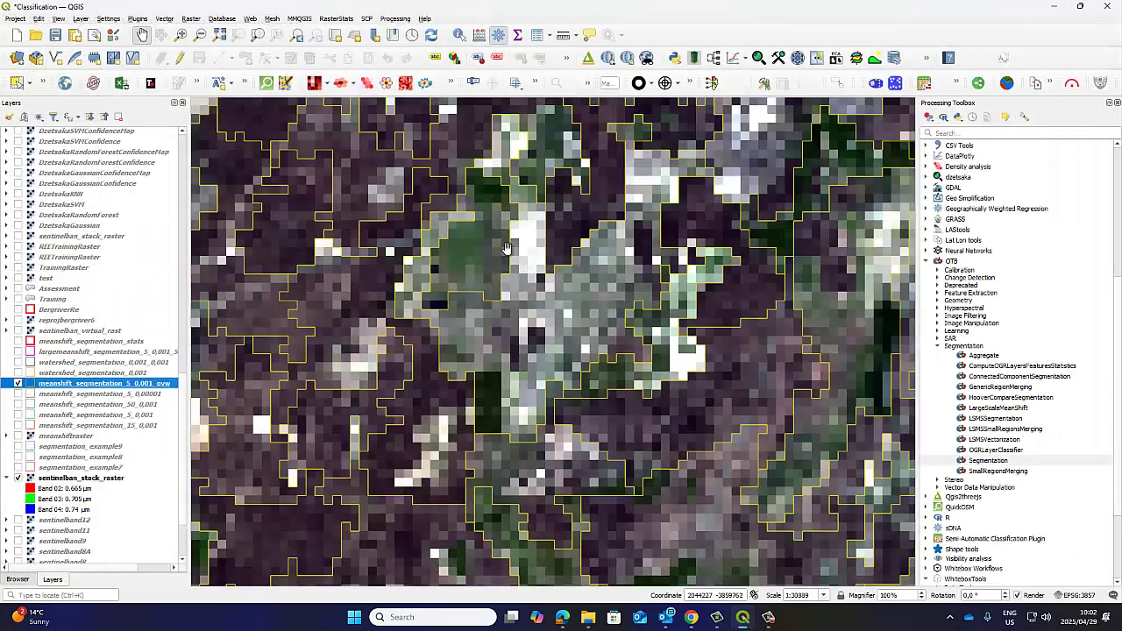
Step: View the meanshift_segmentation_5_0,001_ovw outlines over a wider coastal area, and hide the layer to inspect the bare image
{"action": "scroll", "coordinate": [635, 327], "scroll_direction": "down", "scroll_amount": 2}
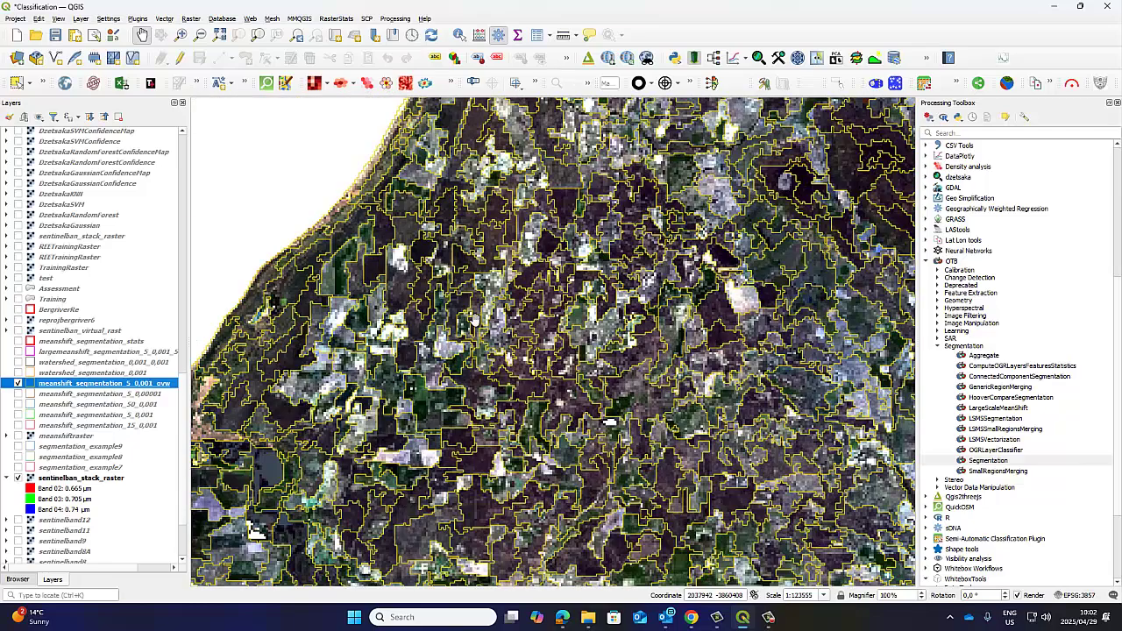
{"action": "left_click_drag", "start_coordinate": [473, 321], "coordinate": [522, 382]}
{"action": "left_click", "coordinate": [17, 384]}
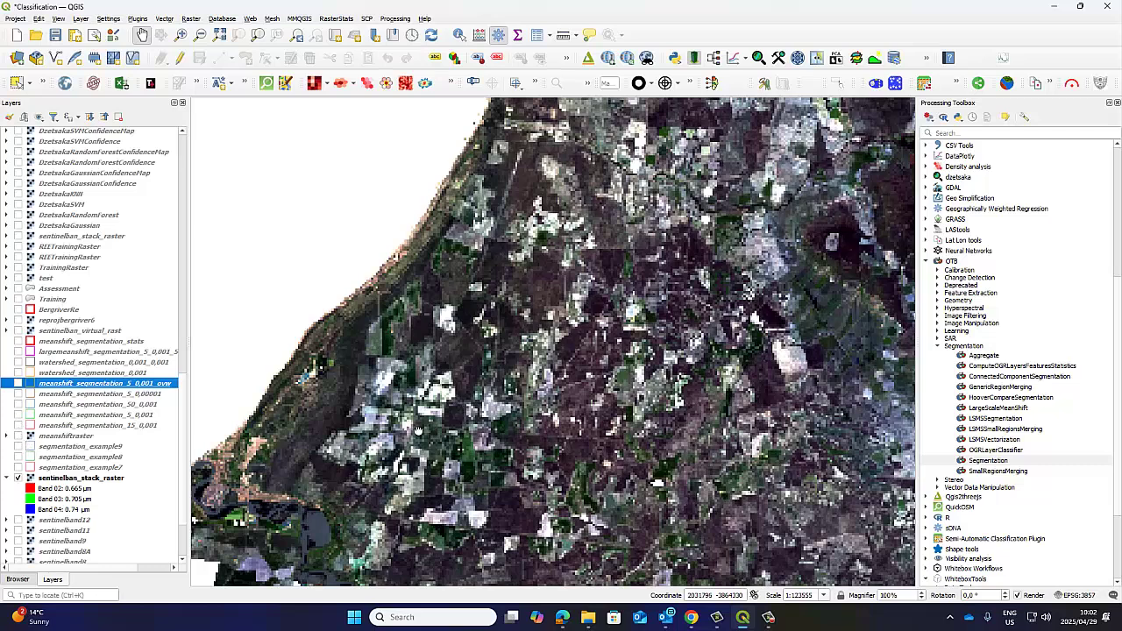
{"action": "left_click_drag", "start_coordinate": [414, 429], "coordinate": [423, 301]}
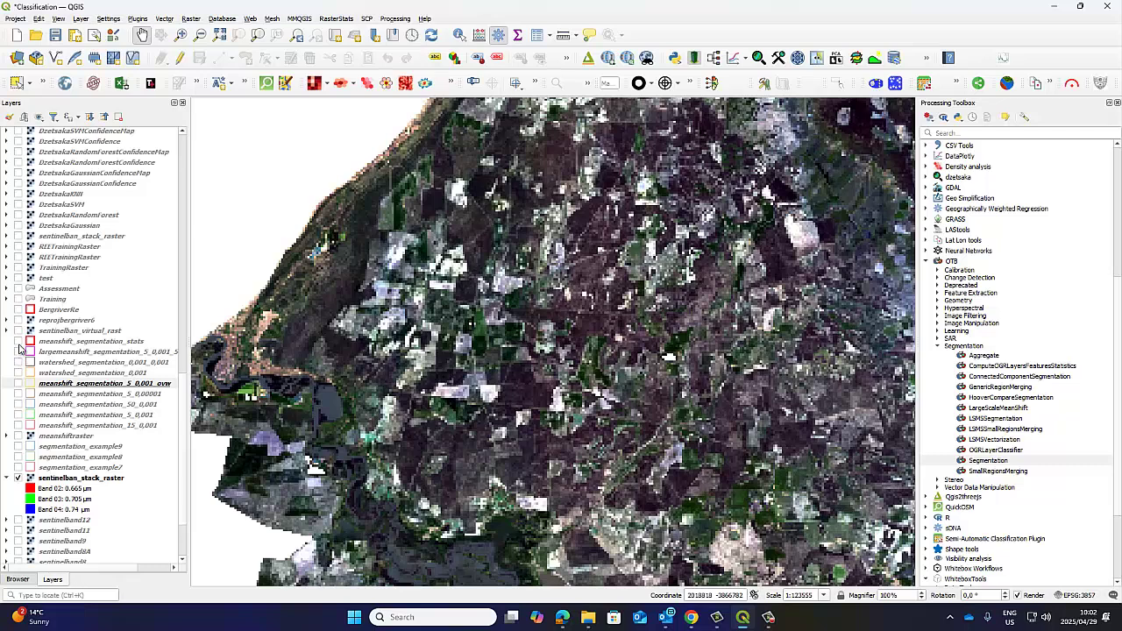
Step: Compare watershed_segmentation_0,001_0,001, watershed_segmentation_0,001 and meanshift_segmentation_5_0,001_ovw over the coastal fields by showing and hiding each in turn
{"action": "left_click", "coordinate": [19, 362]}
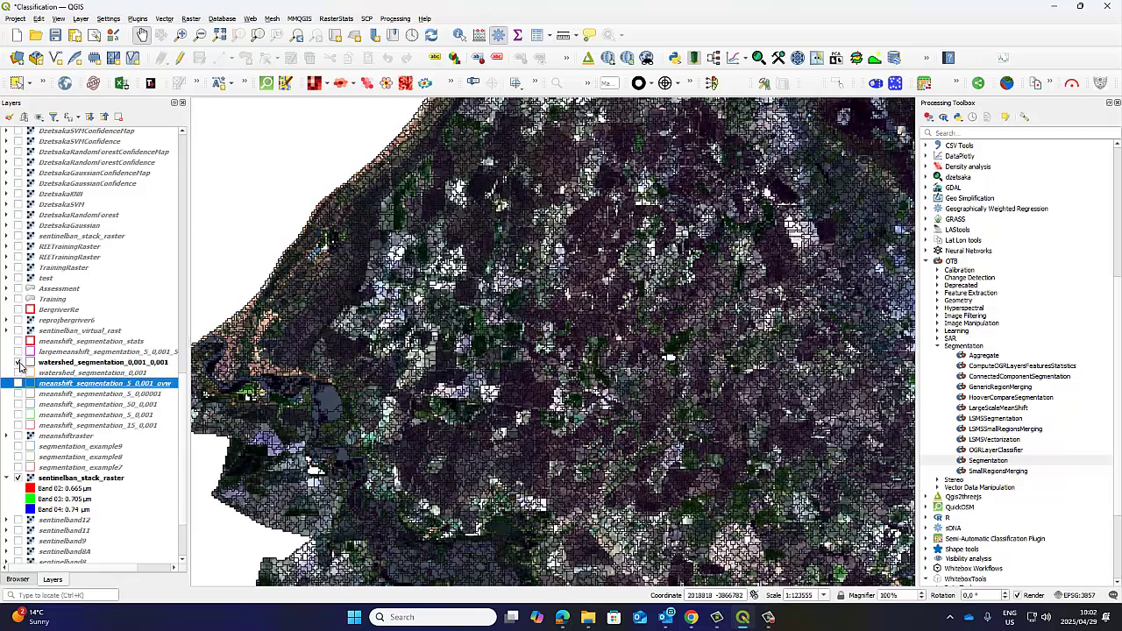
{"action": "left_click", "coordinate": [19, 362]}
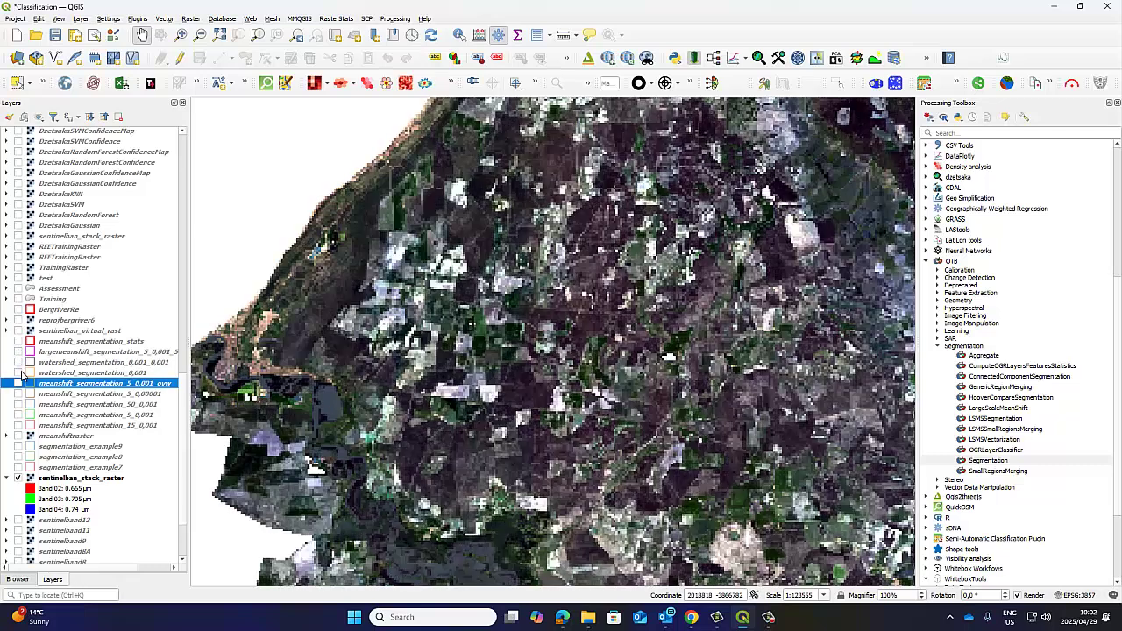
{"action": "left_click", "coordinate": [18, 373]}
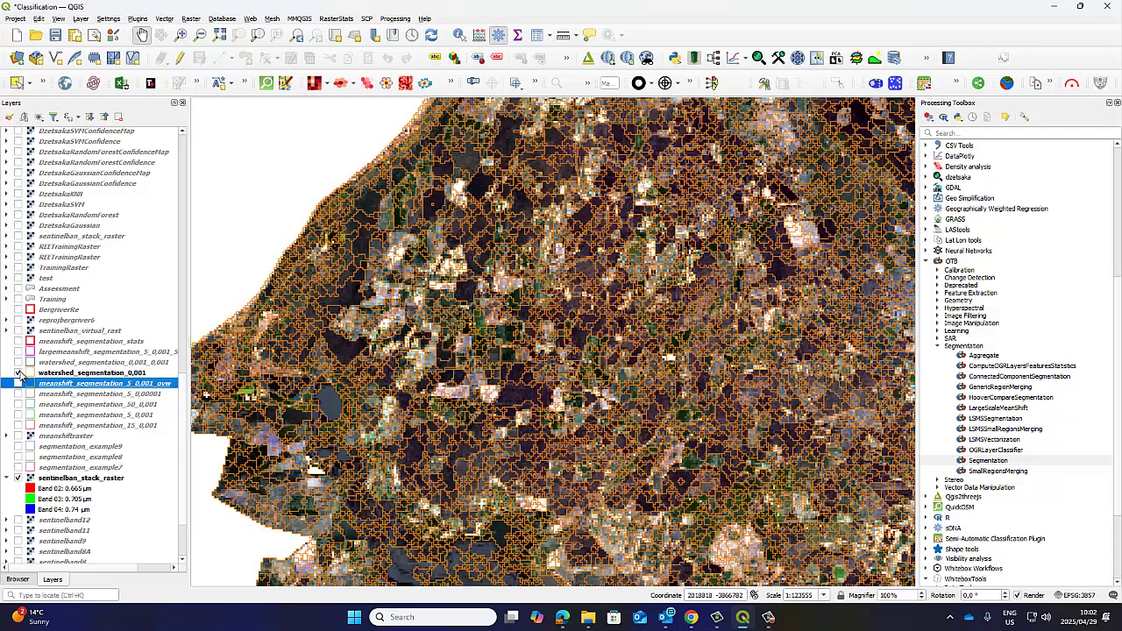
{"action": "left_click", "coordinate": [18, 373]}
{"action": "left_click", "coordinate": [18, 383]}
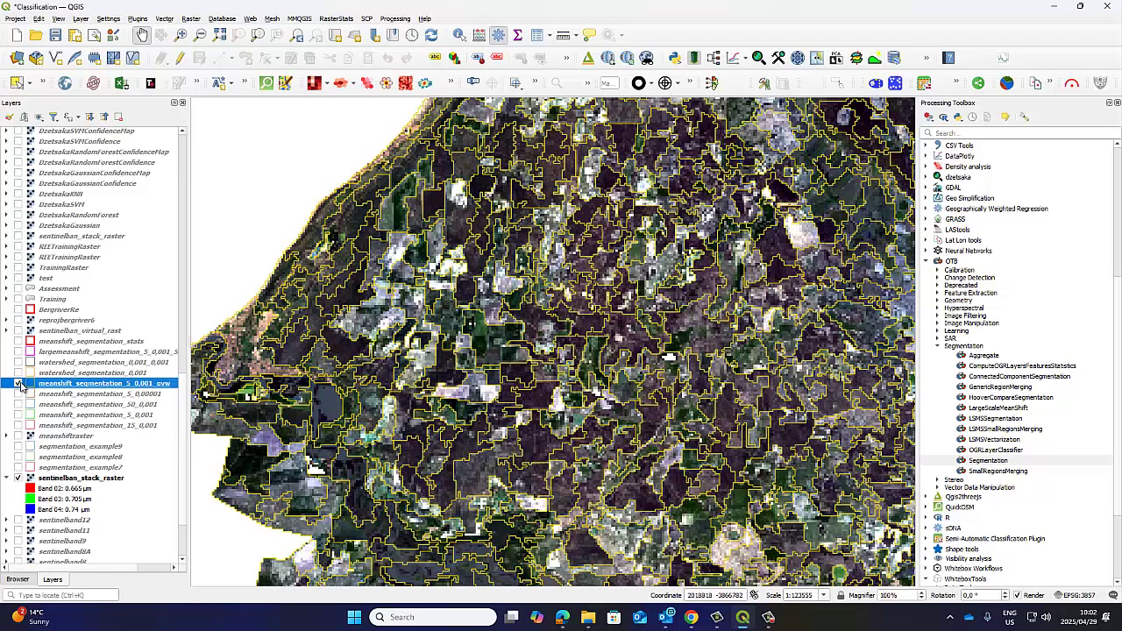
{"action": "left_click", "coordinate": [18, 383]}
{"action": "left_click", "coordinate": [19, 384]}
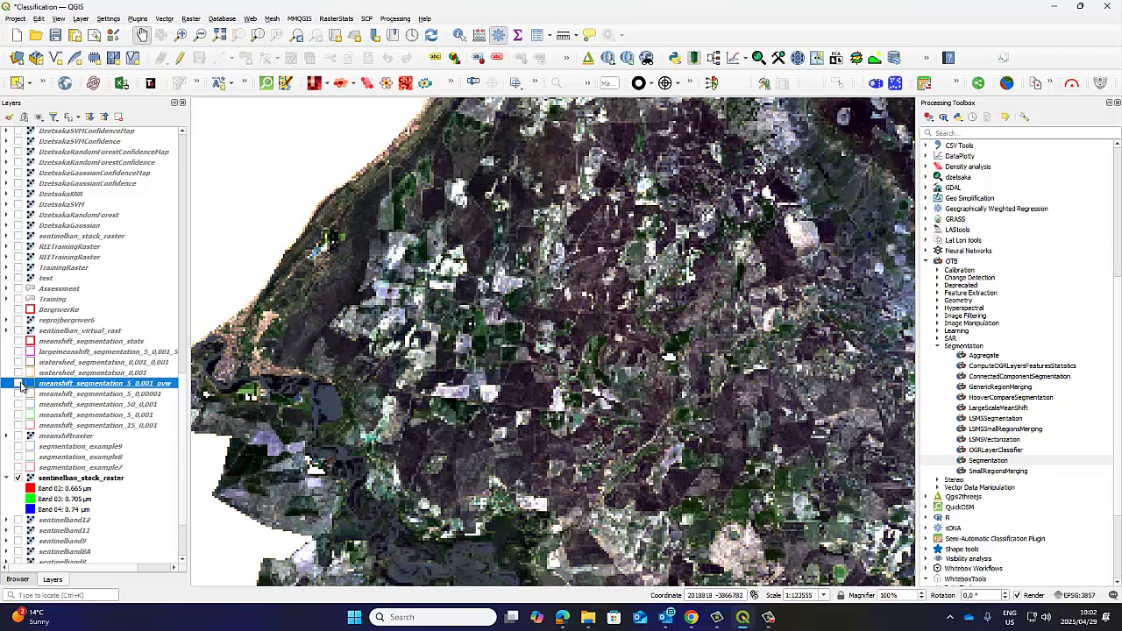
Step: Briefly show and hide meanshift_segmentation_5_0,00001, and do the same with segmentation_example7, over the coastal fields
{"action": "left_click", "coordinate": [18, 394]}
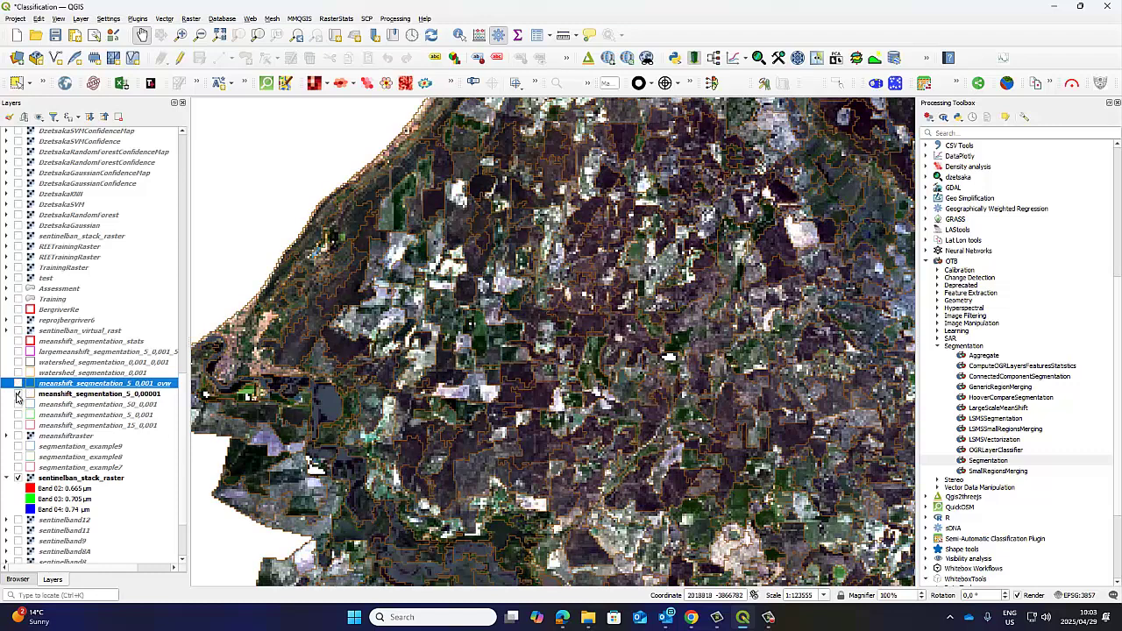
{"action": "left_click", "coordinate": [19, 394]}
{"action": "left_click", "coordinate": [18, 468]}
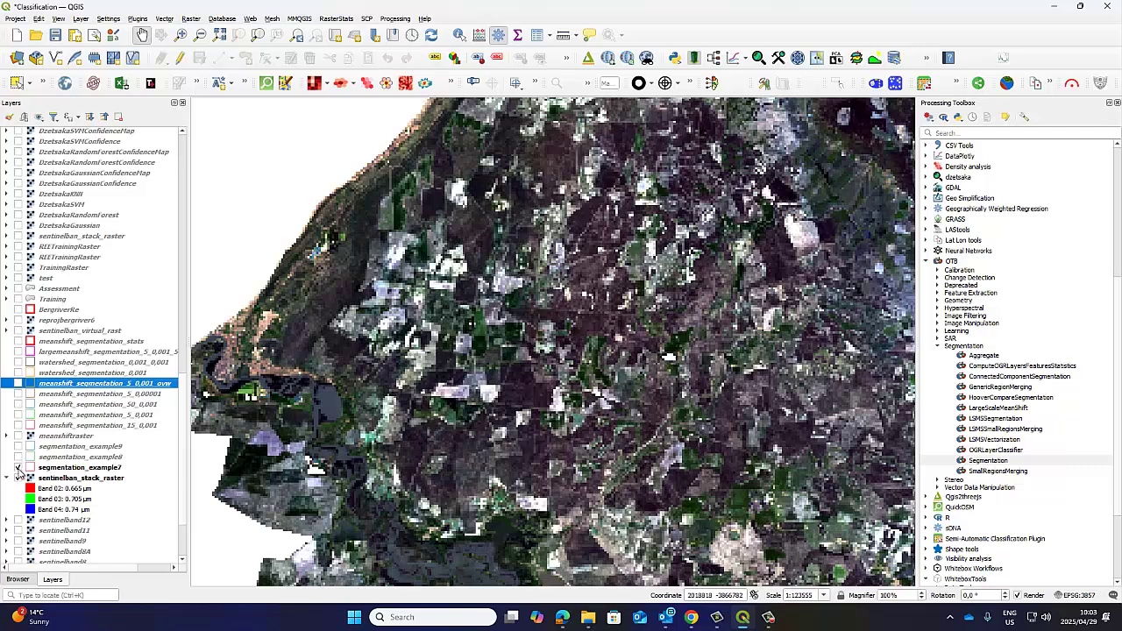
{"action": "left_click", "coordinate": [19, 469]}
Step: Compare watershed_segmentation_0,001_0,001 and watershed_segmentation_0,001 at the image's southeastern end by showing and hiding each in turn
{"action": "scroll", "coordinate": [599, 338], "scroll_direction": "down", "scroll_amount": 1}
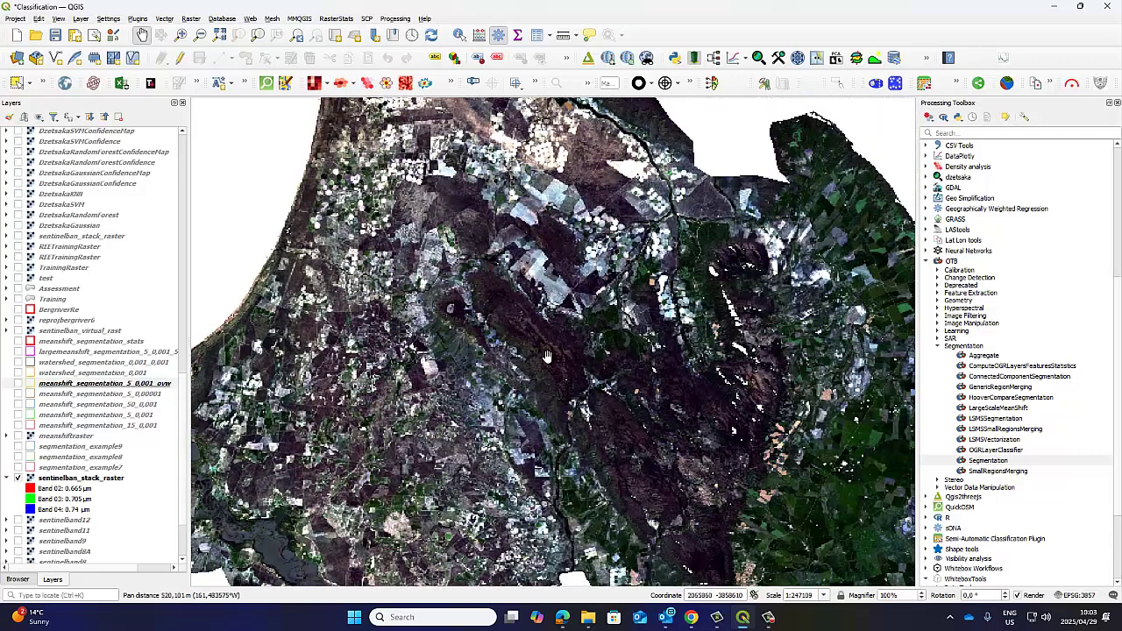
{"action": "scroll", "coordinate": [553, 358], "scroll_direction": "down", "scroll_amount": 1}
{"action": "left_click_drag", "start_coordinate": [589, 380], "coordinate": [536, 322]}
{"action": "scroll", "coordinate": [526, 315], "scroll_direction": "up", "scroll_amount": 1}
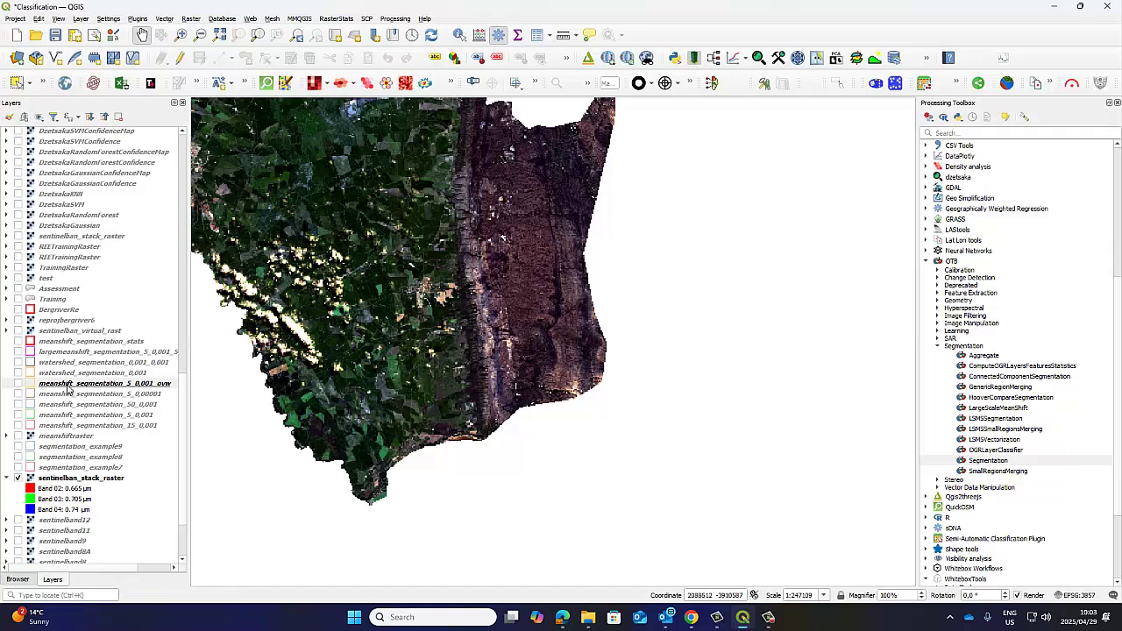
{"action": "left_click", "coordinate": [18, 364]}
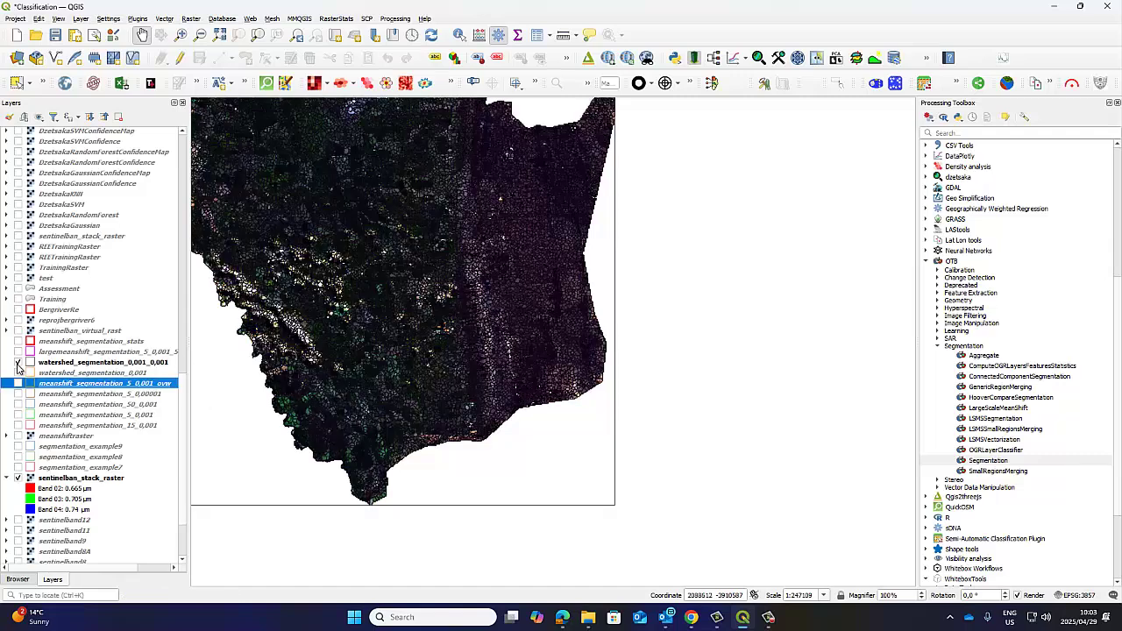
{"action": "left_click", "coordinate": [17, 363]}
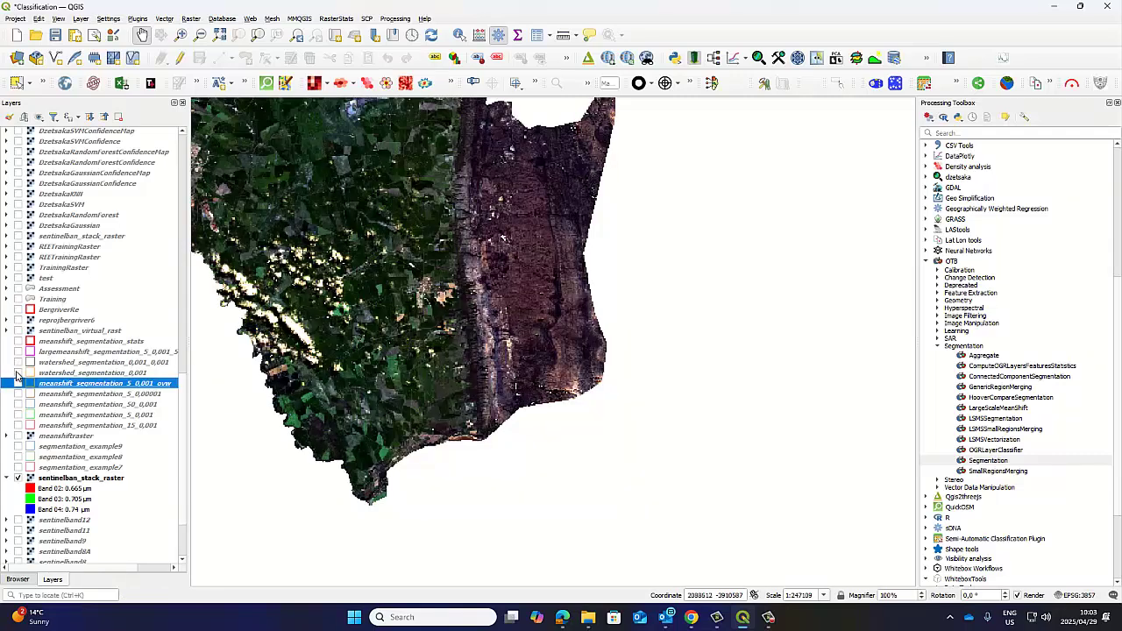
{"action": "left_click", "coordinate": [18, 373]}
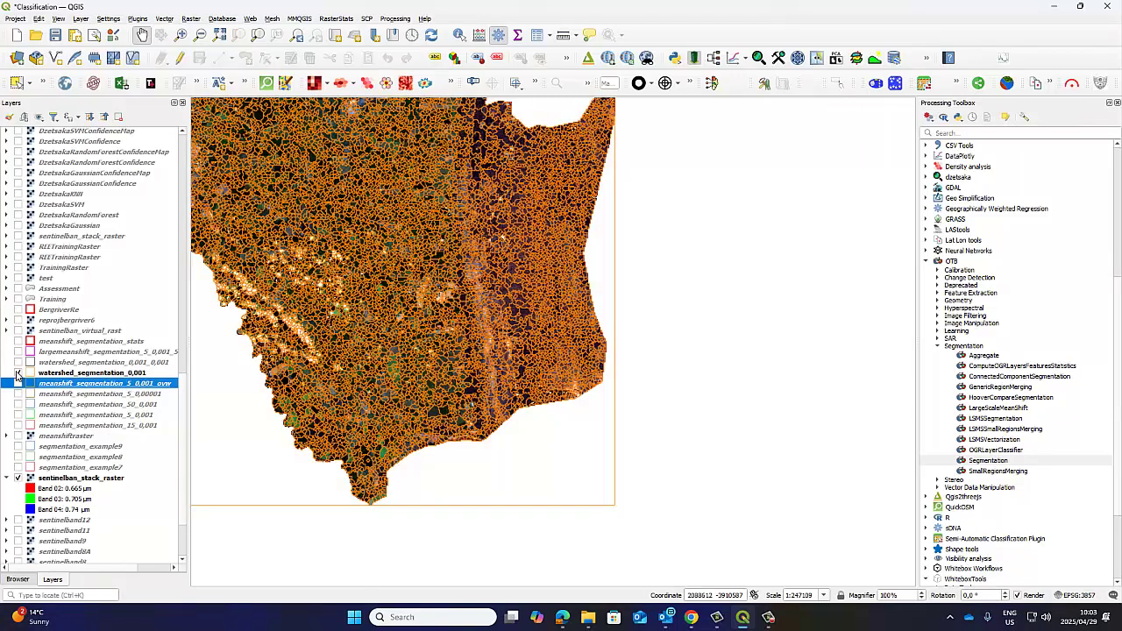
{"action": "left_click", "coordinate": [17, 374]}
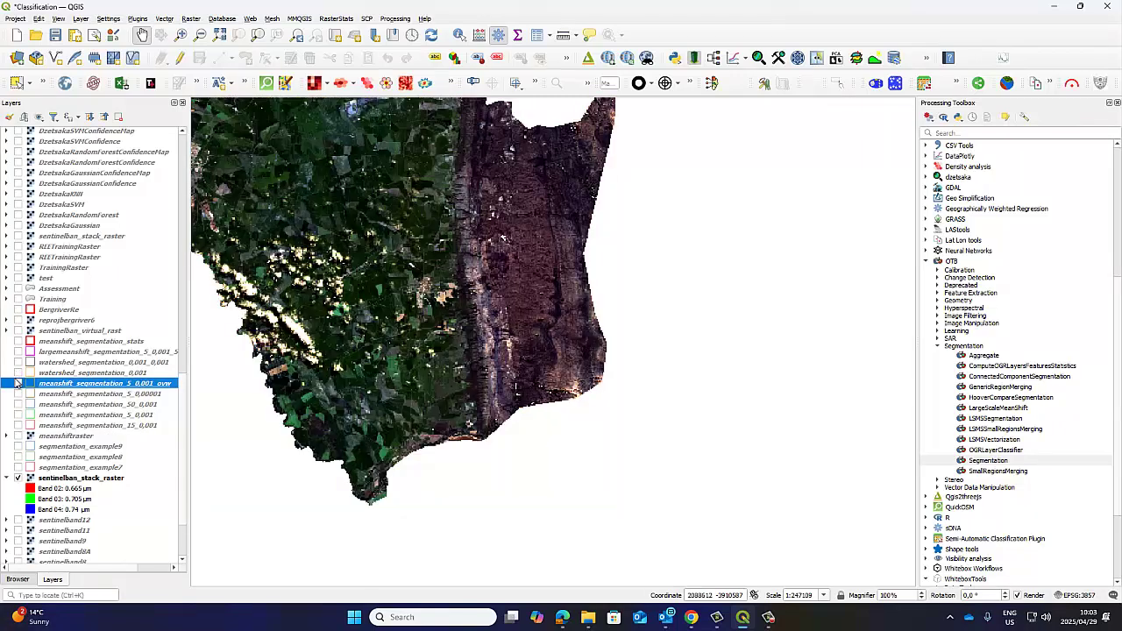
Step: Show meanshift_segmentation_5_0,001_ovw and examine its outlines from the image's southeastern end northward
{"action": "left_click", "coordinate": [17, 384]}
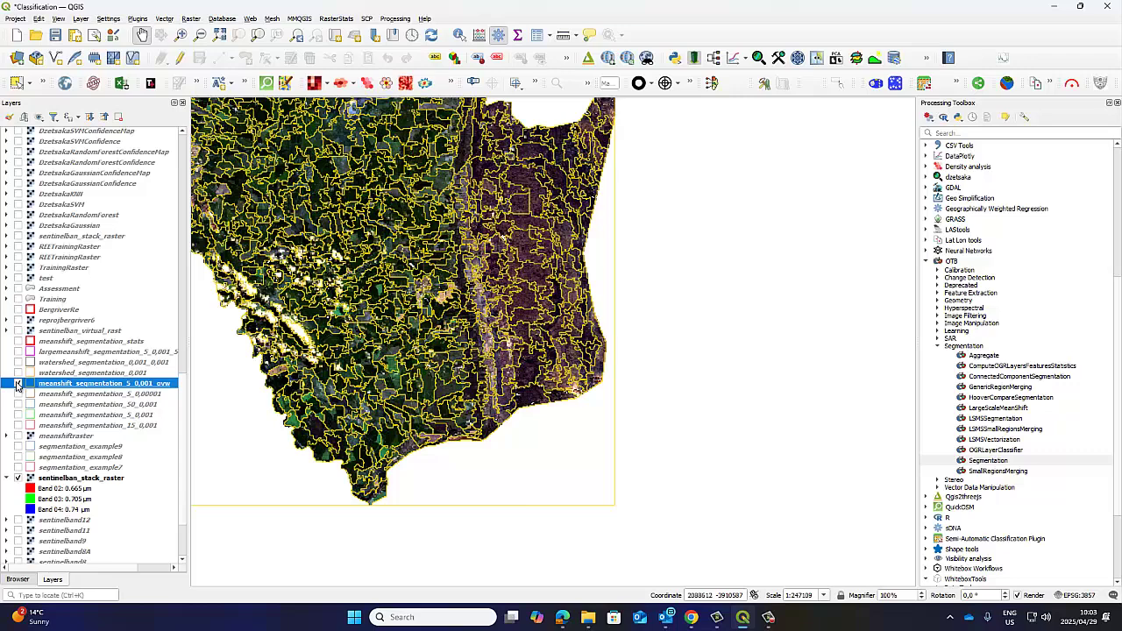
{"action": "left_click_drag", "start_coordinate": [324, 340], "coordinate": [453, 414]}
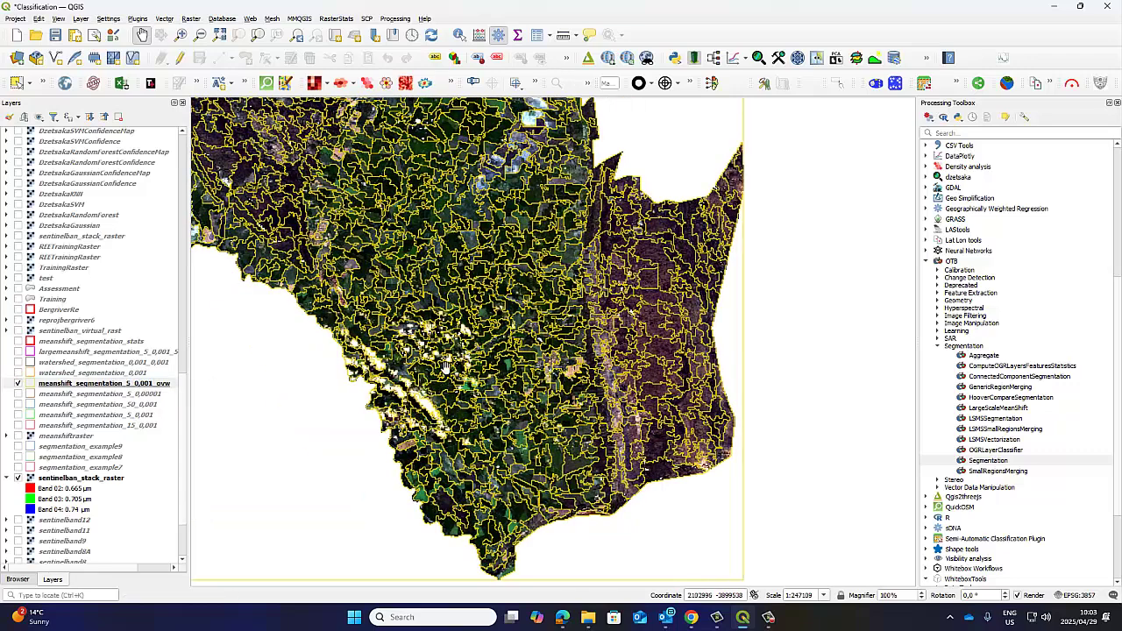
{"action": "left_click_drag", "start_coordinate": [406, 263], "coordinate": [478, 429]}
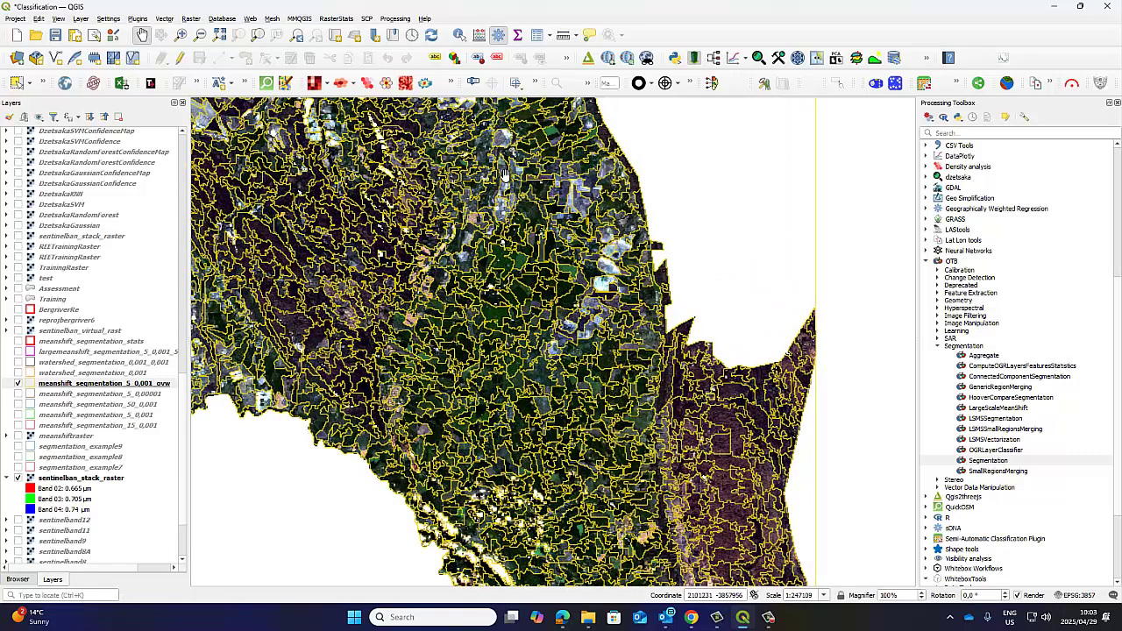
Step: Replace meanshift_segmentation_5_0,001_ovw with watershed_segmentation_0,001 and examine its outlines around the bright eastern fields and over the whole image
{"action": "left_click", "coordinate": [17, 383]}
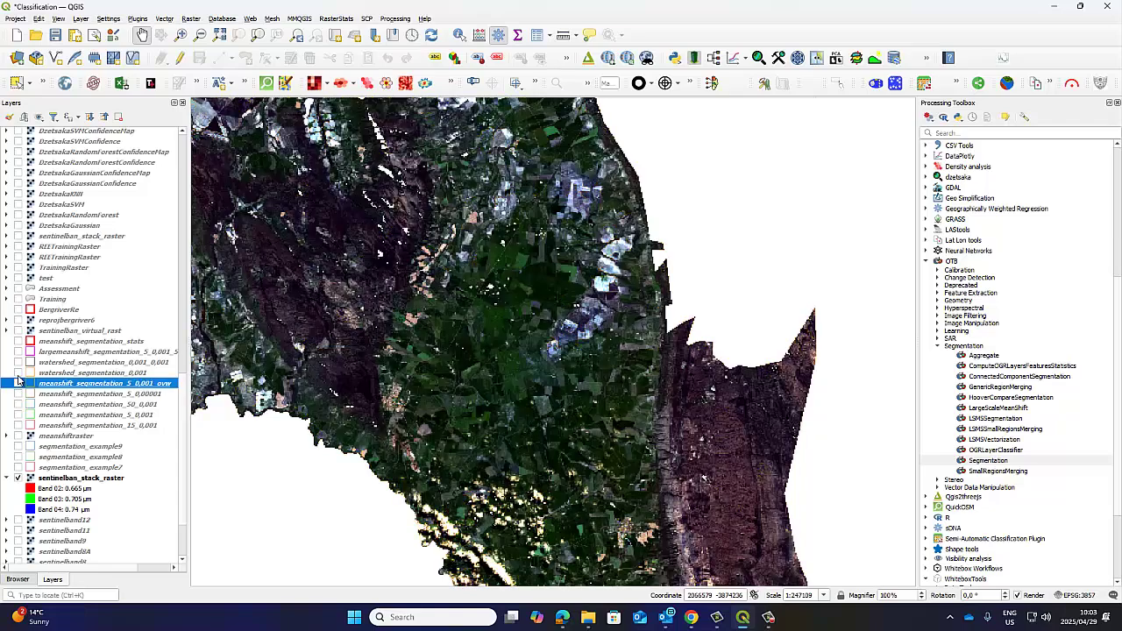
{"action": "left_click", "coordinate": [18, 373]}
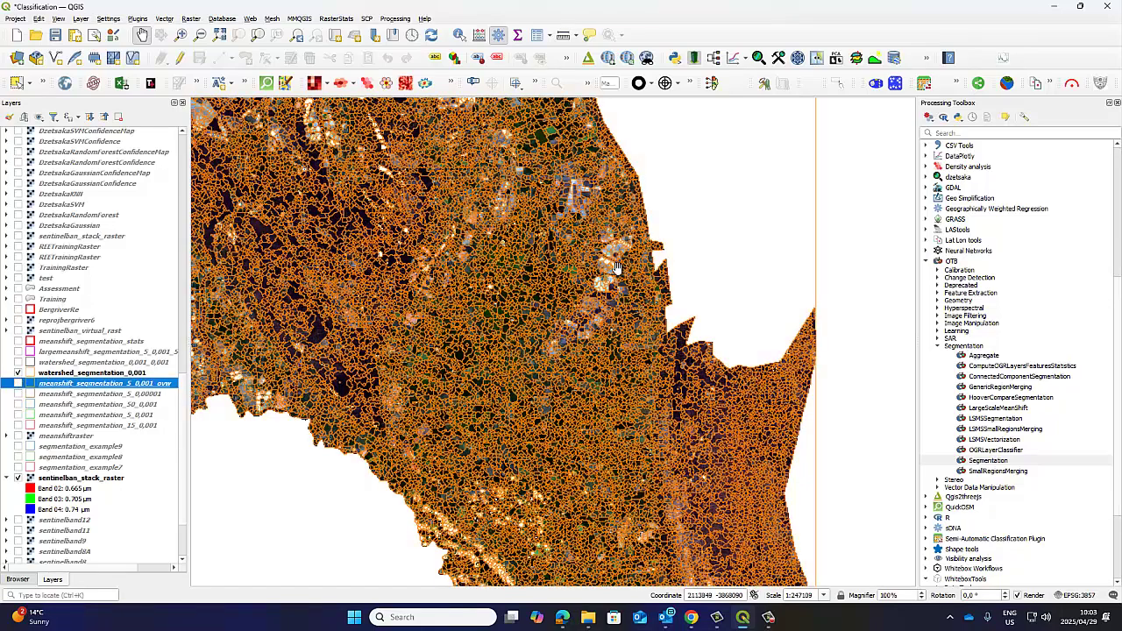
{"action": "scroll", "coordinate": [614, 267], "scroll_direction": "up", "scroll_amount": 2}
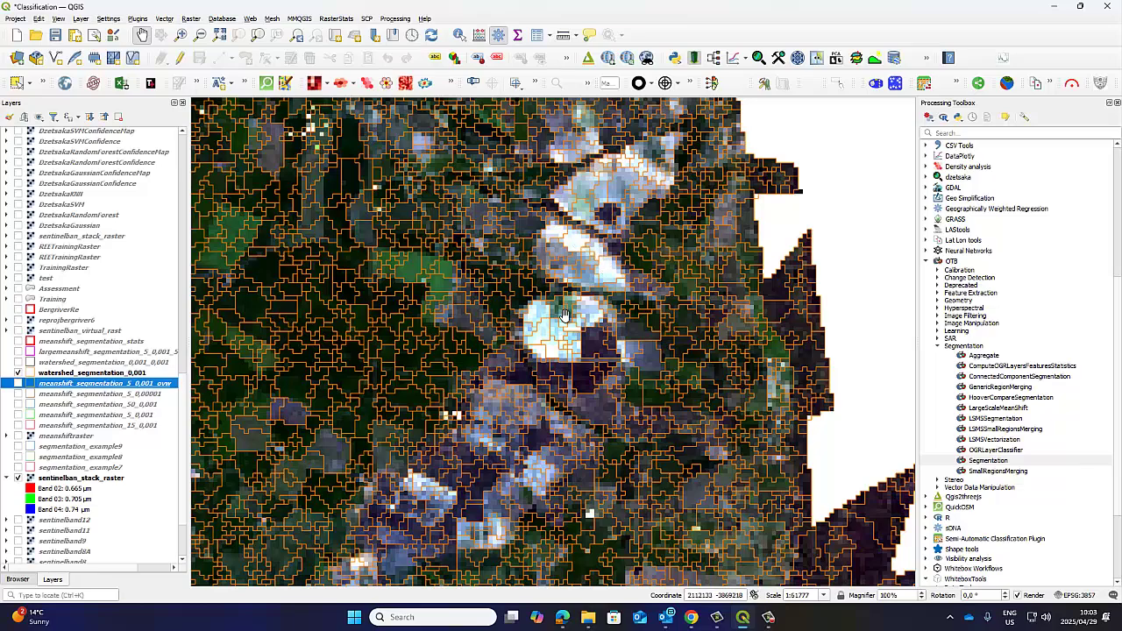
{"action": "scroll", "coordinate": [546, 392], "scroll_direction": "down", "scroll_amount": 2}
{"action": "left_click_drag", "start_coordinate": [546, 392], "coordinate": [567, 334]}
{"action": "scroll", "coordinate": [567, 334], "scroll_direction": "down", "scroll_amount": 1}
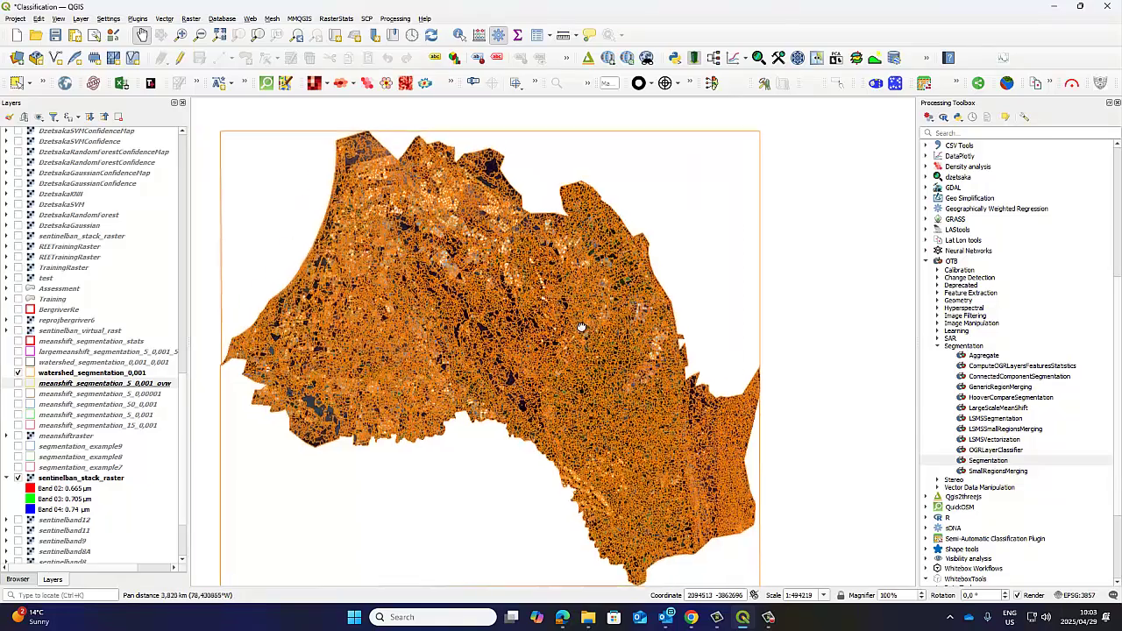
Step: Open the OTB Segmentation tool, switch the algorithm to watershed to review its parameters, and close the tool without running it
{"action": "left_click", "coordinate": [744, 620]}
{"action": "left_click", "coordinate": [744, 619]}
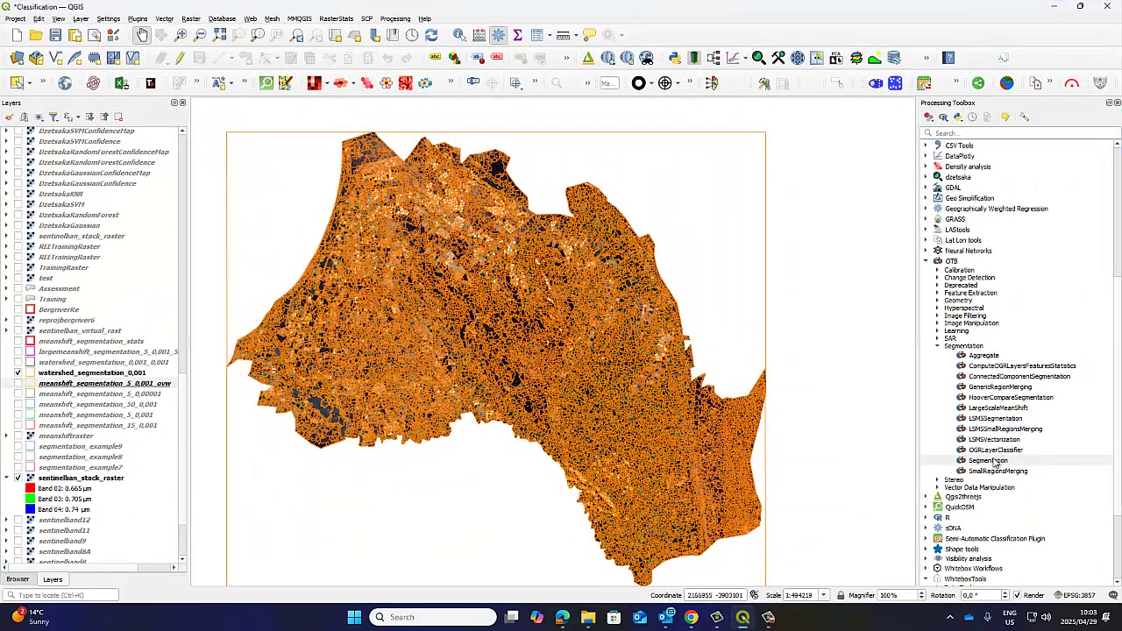
{"action": "double_click", "coordinate": [994, 461]}
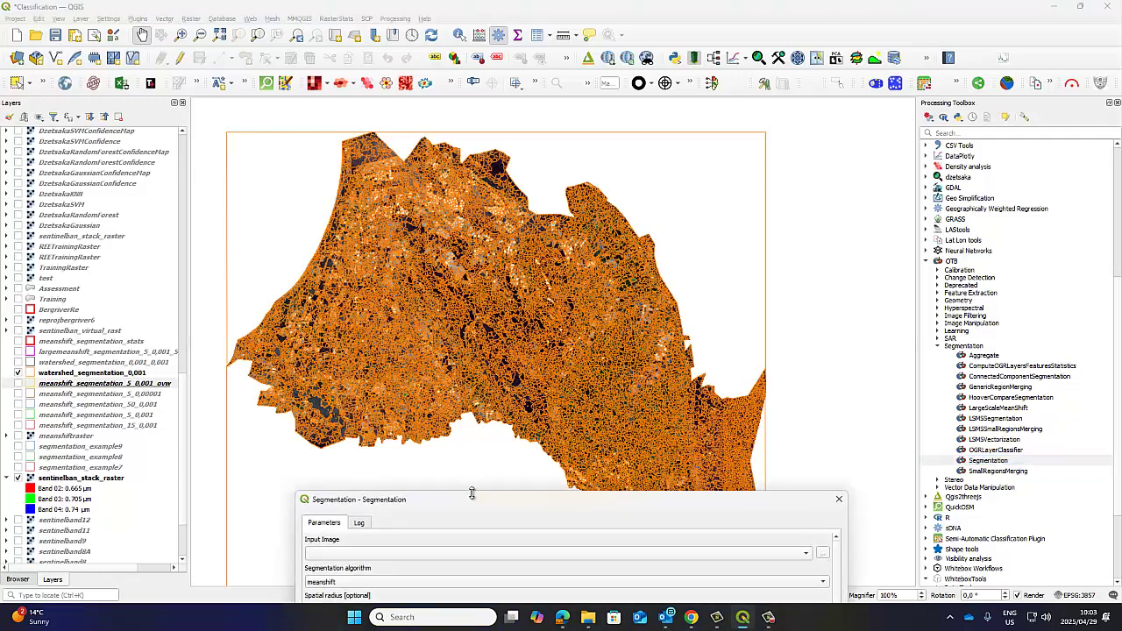
{"action": "left_click_drag", "start_coordinate": [471, 493], "coordinate": [457, 86]}
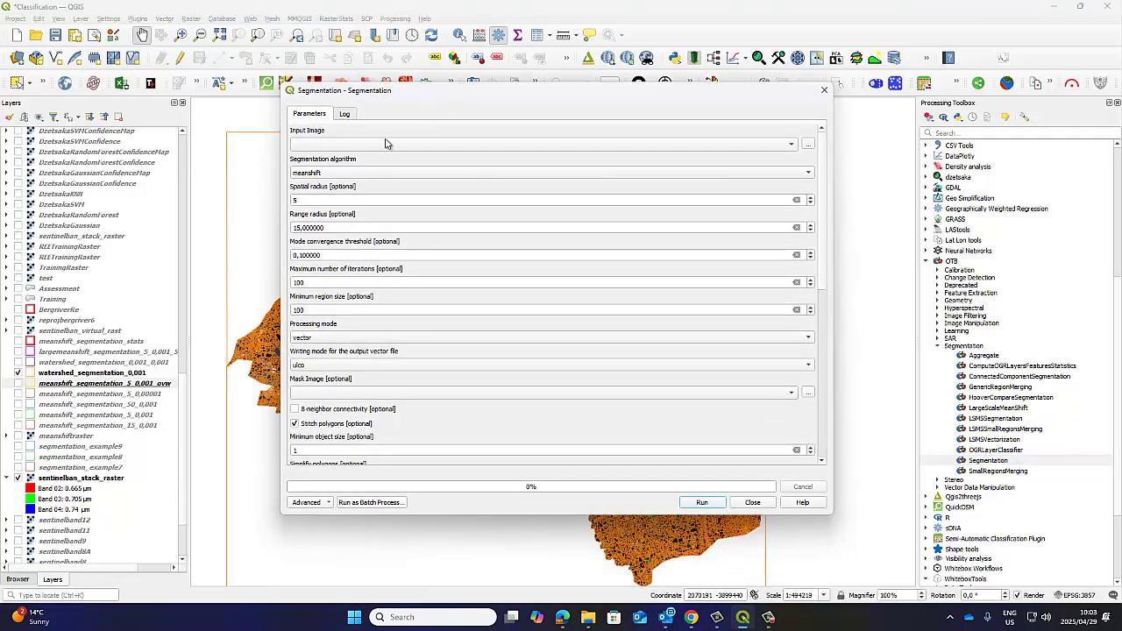
{"action": "left_click", "coordinate": [330, 173]}
{"action": "left_click", "coordinate": [326, 201]}
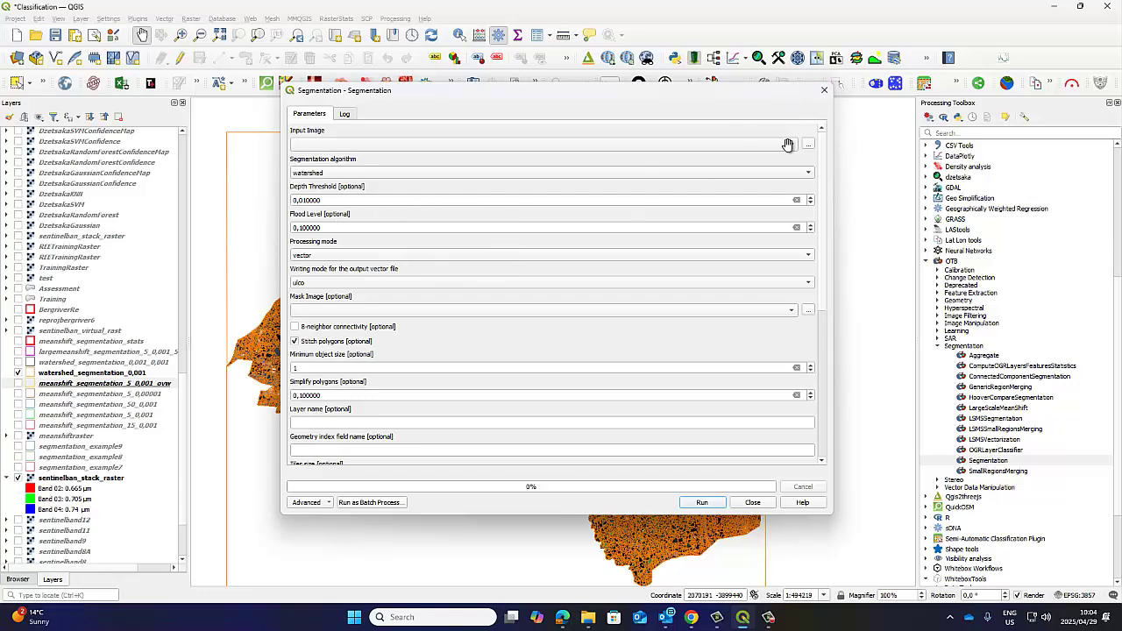
{"action": "left_click", "coordinate": [825, 91]}
{"action": "left_click_drag", "start_coordinate": [471, 327], "coordinate": [480, 327]}
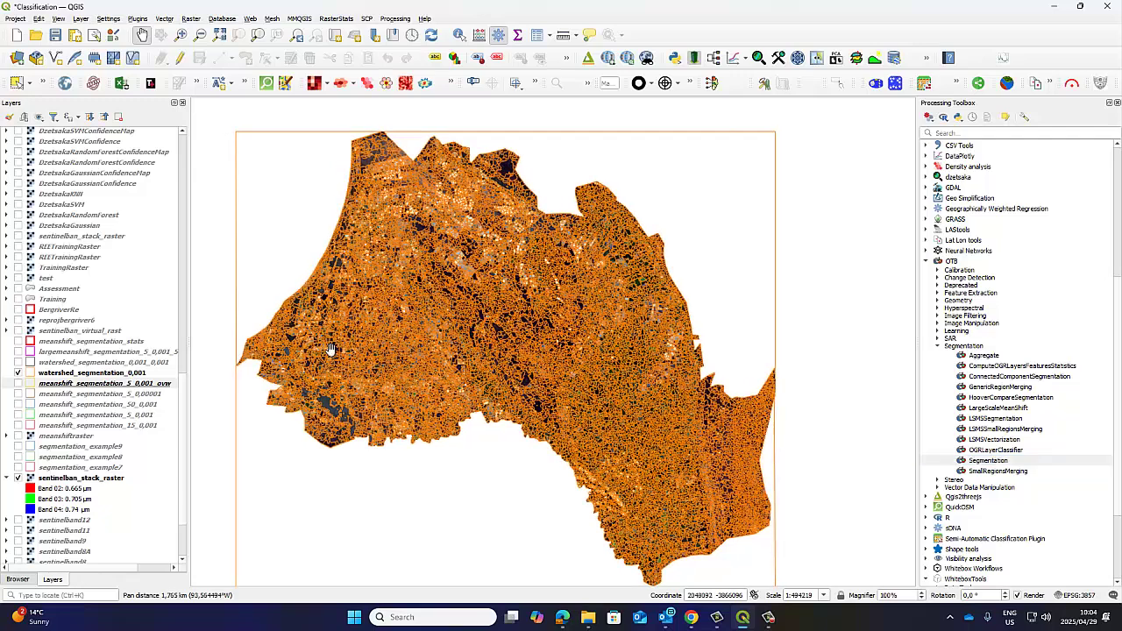
Step: Show segmentation_example7 instead of watershed_segmentation_0,001 and inspect its attribute table, sorting the DN values in descending and ascending order
{"action": "left_click", "coordinate": [18, 374]}
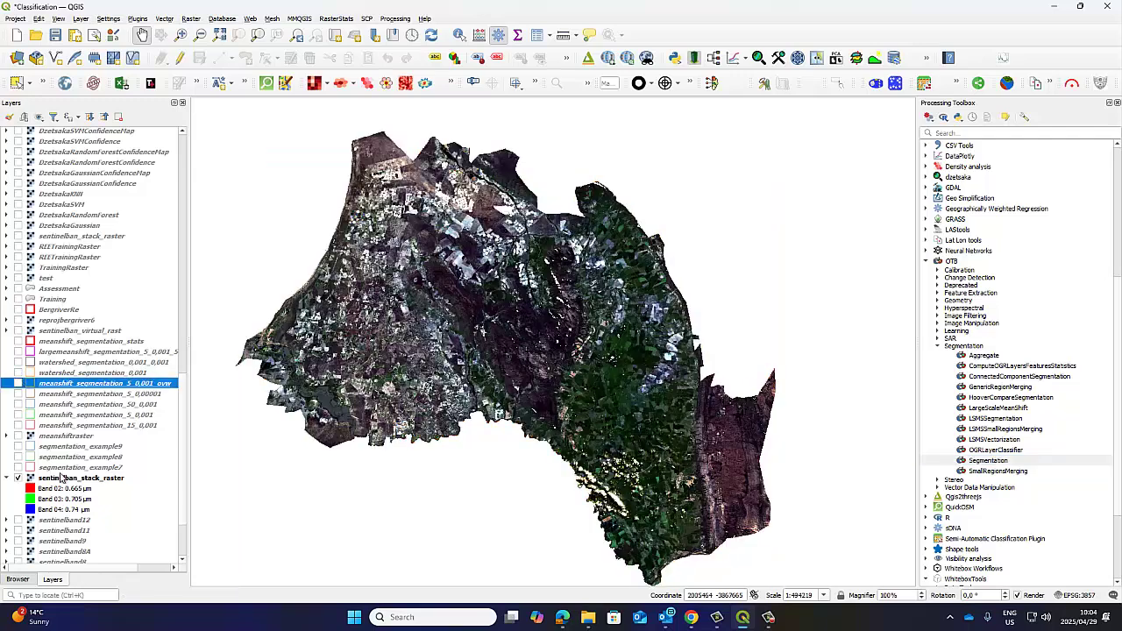
{"action": "left_click", "coordinate": [19, 467]}
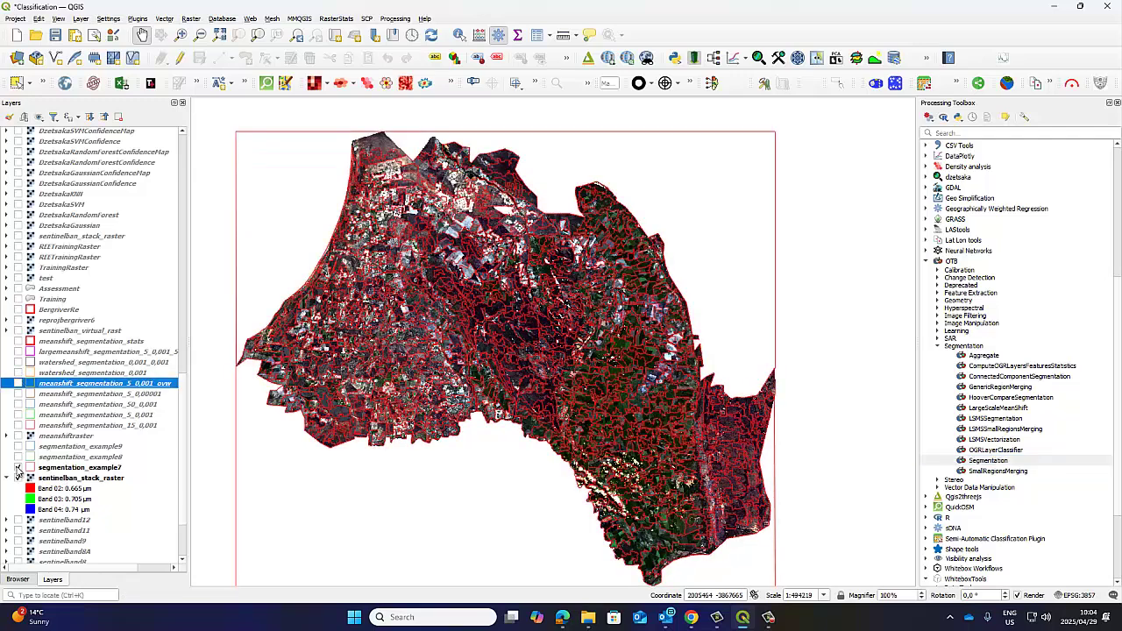
{"action": "right_click", "coordinate": [64, 472]}
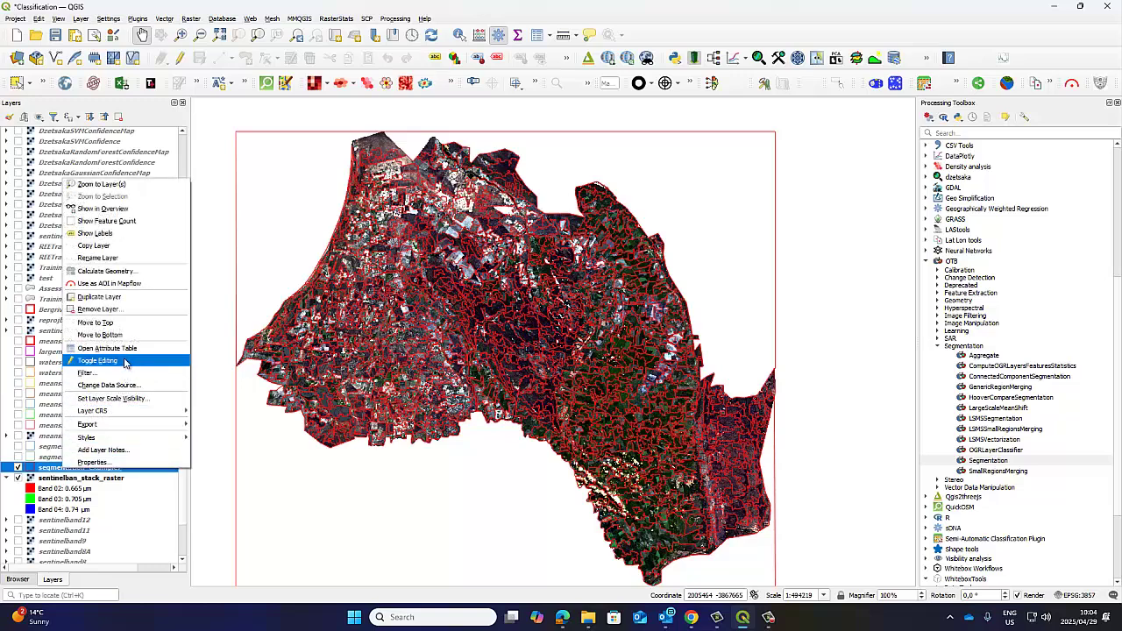
{"action": "left_click", "coordinate": [129, 348]}
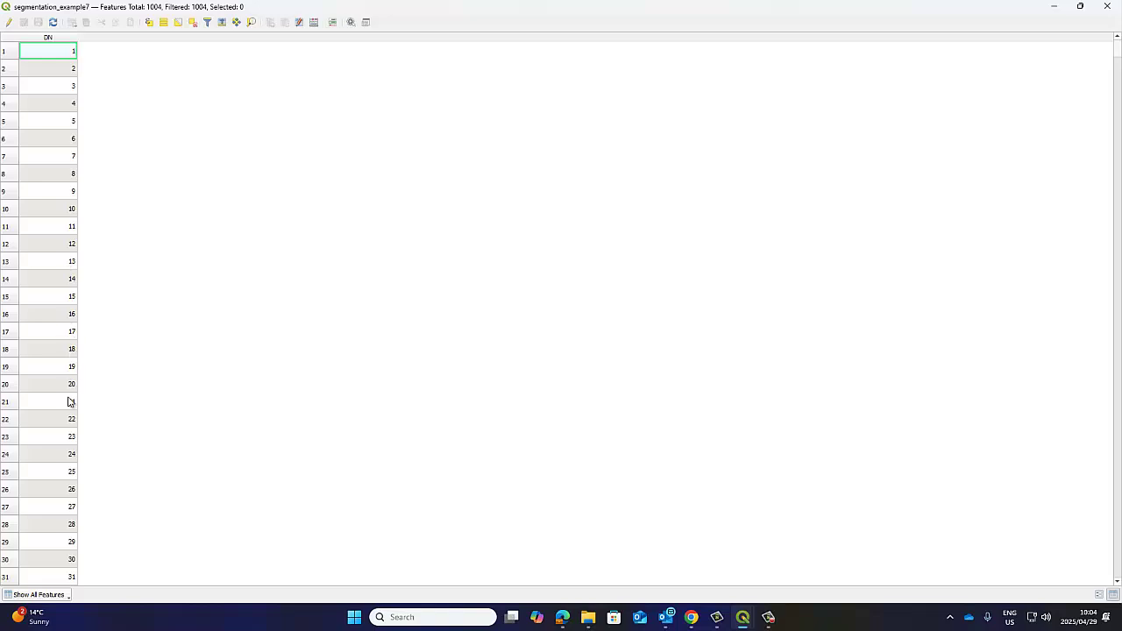
{"action": "left_click", "coordinate": [61, 38]}
{"action": "left_click", "coordinate": [56, 38]}
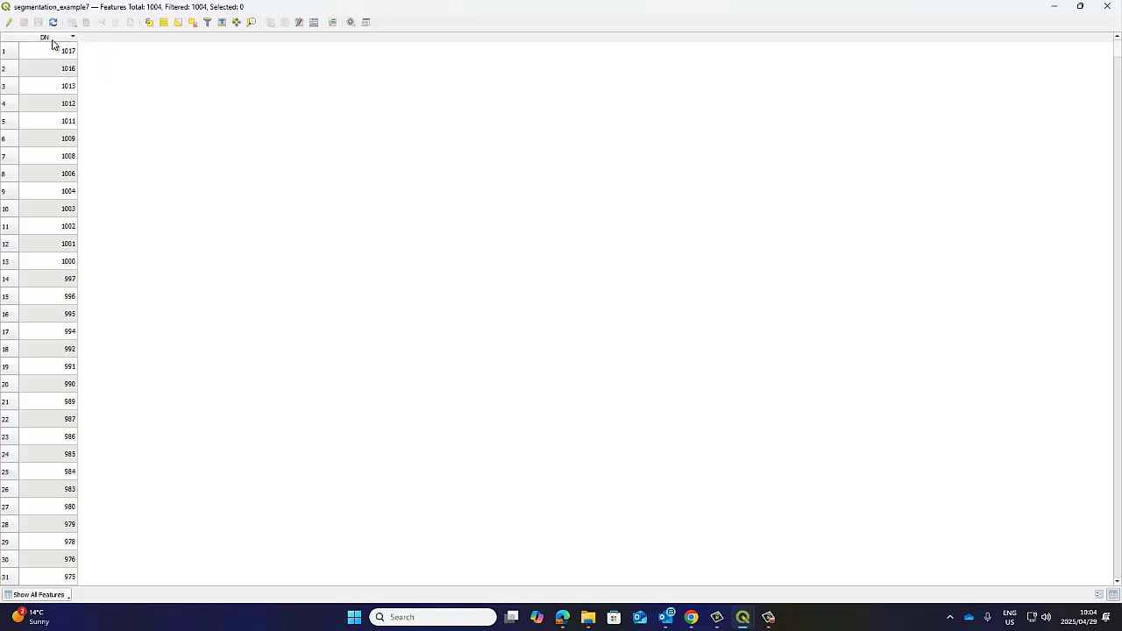
{"action": "left_click", "coordinate": [55, 40]}
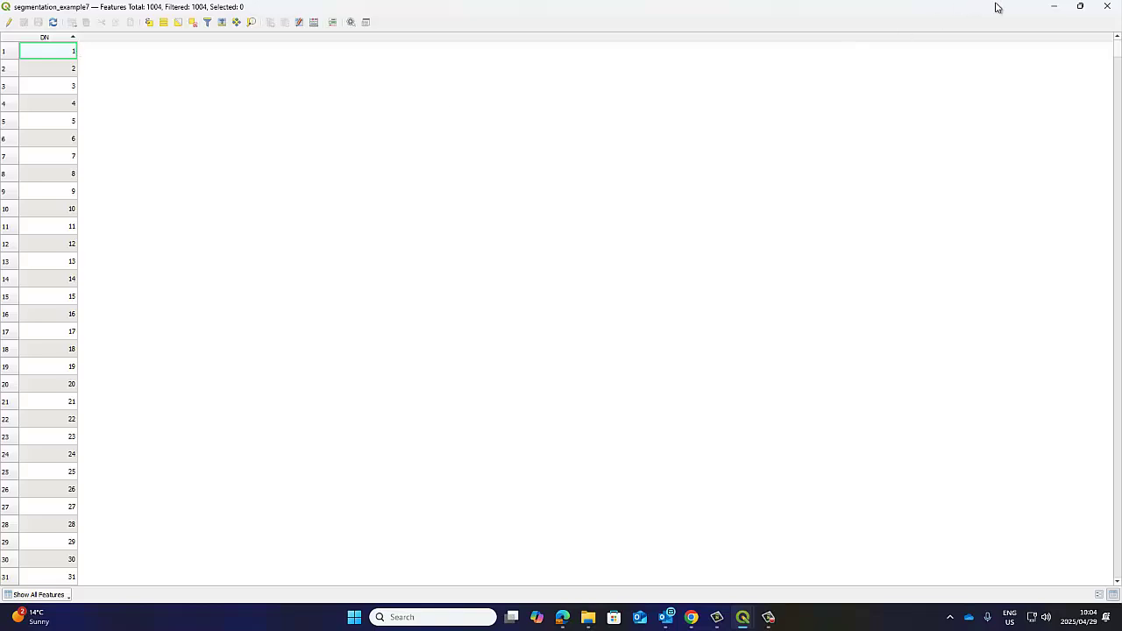
{"action": "left_click", "coordinate": [1053, 7]}
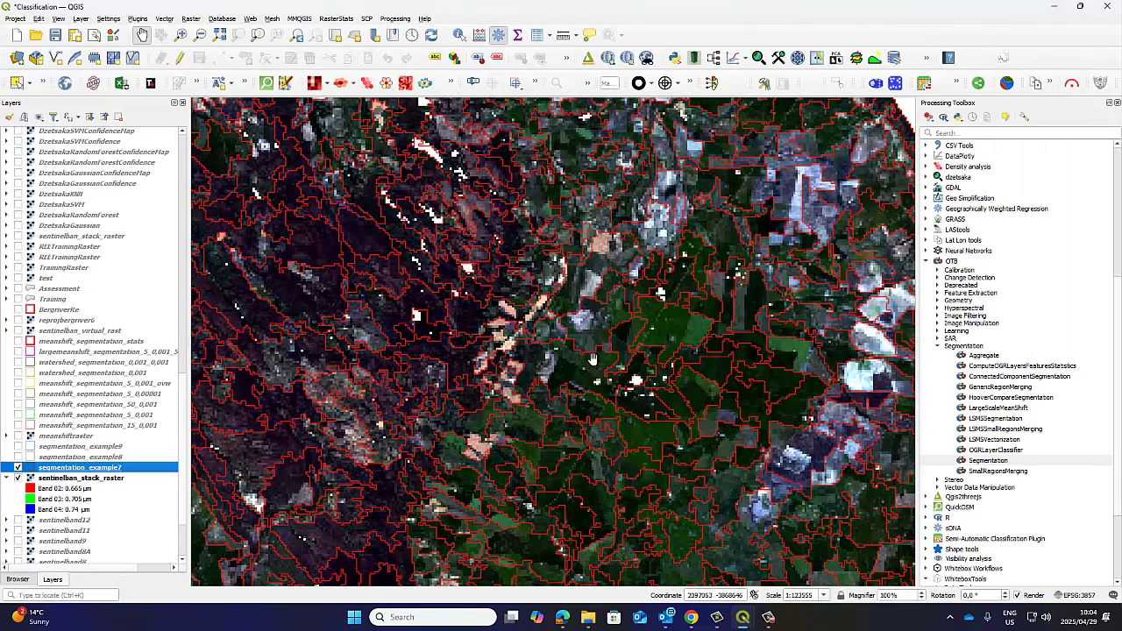
Step: Identify the segmentation_example7 polygon around the dark field in the central green farmland
{"action": "scroll", "coordinate": [592, 357], "scroll_direction": "up", "scroll_amount": 1}
{"action": "left_click_drag", "start_coordinate": [673, 319], "coordinate": [554, 341]}
{"action": "scroll", "coordinate": [650, 347], "scroll_direction": "up", "scroll_amount": 1}
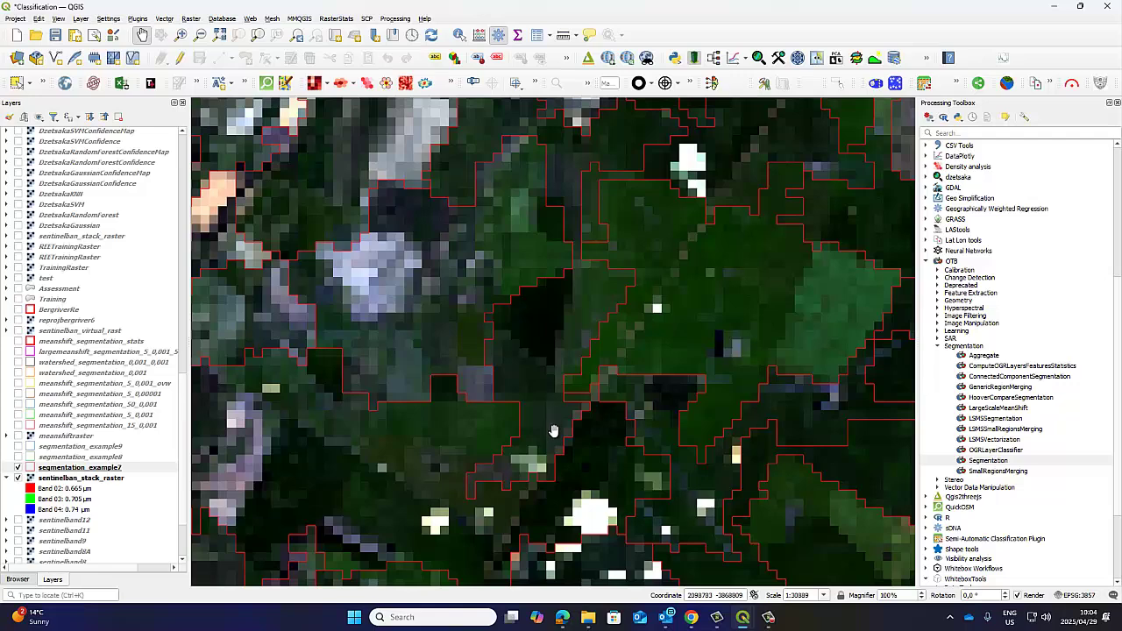
{"action": "left_click", "coordinate": [459, 35]}
{"action": "left_click", "coordinate": [547, 354]}
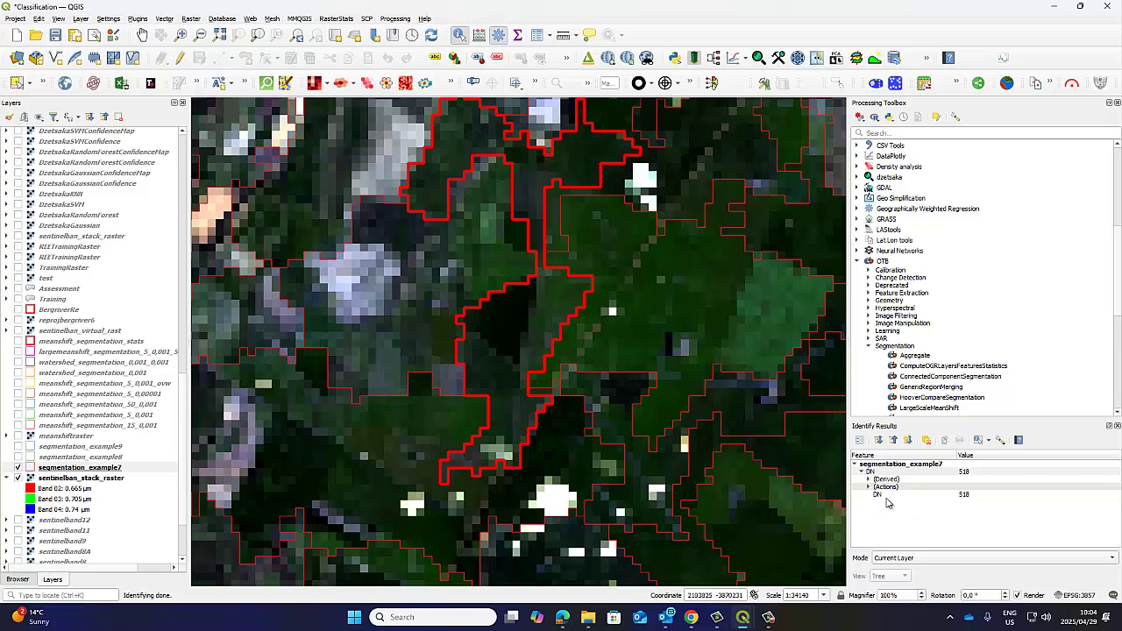
Step: Review the identified polygon's derived measurements, actions and DN attribute, identify it again, and close the results
{"action": "left_click", "coordinate": [870, 488]}
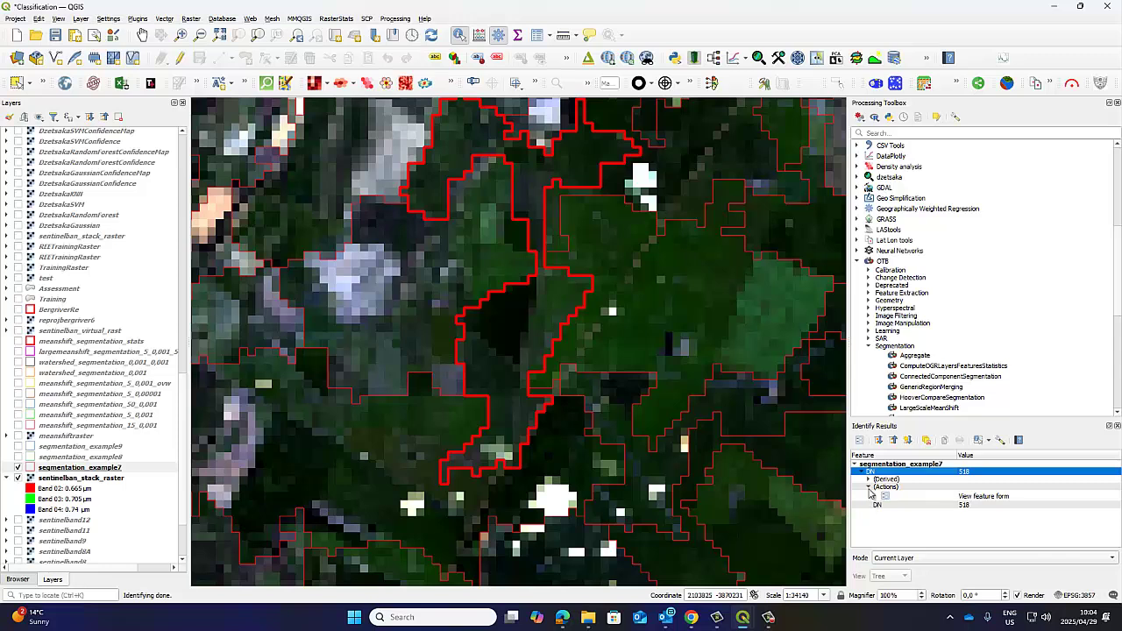
{"action": "left_click", "coordinate": [868, 480]}
{"action": "scroll", "coordinate": [928, 522], "scroll_direction": "down", "scroll_amount": 2}
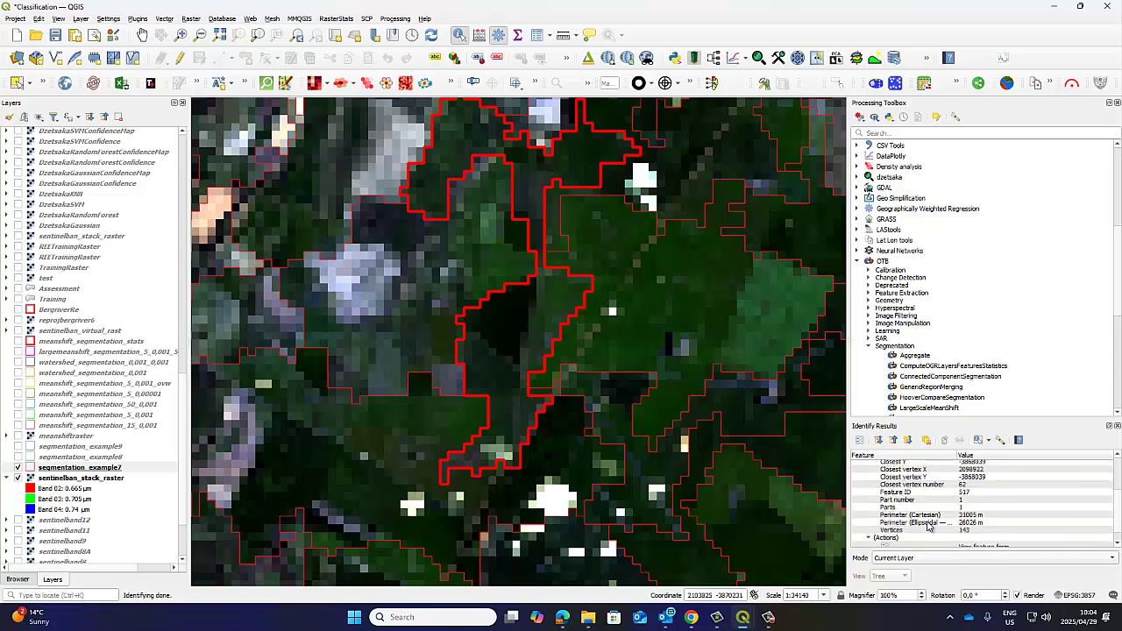
{"action": "scroll", "coordinate": [927, 524], "scroll_direction": "down", "scroll_amount": 1}
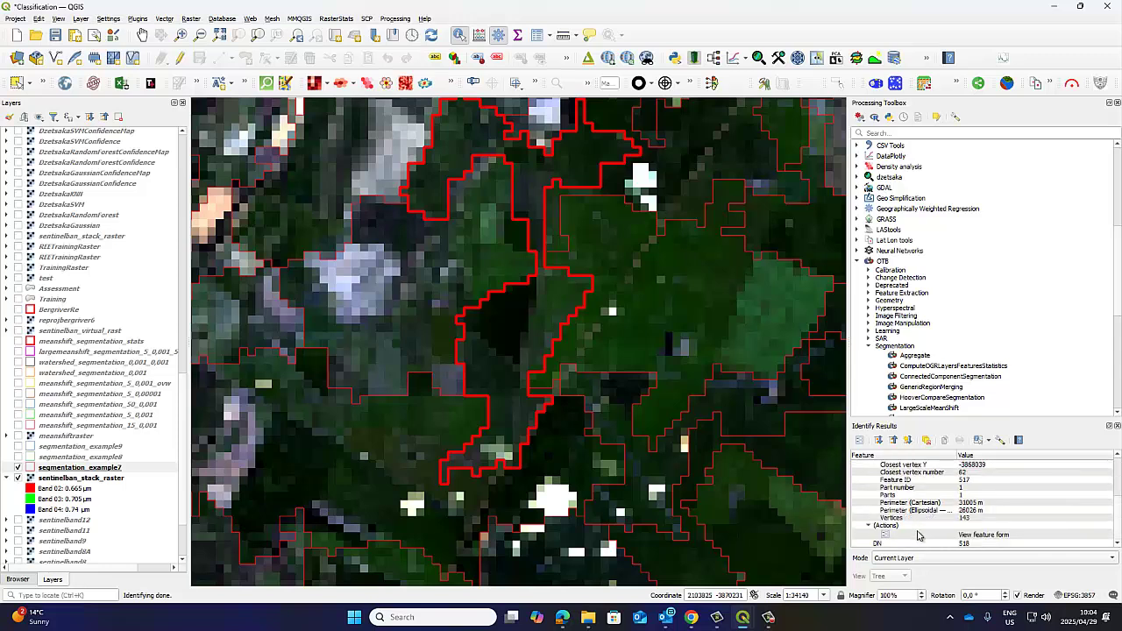
{"action": "scroll", "coordinate": [918, 536], "scroll_direction": "up", "scroll_amount": 5}
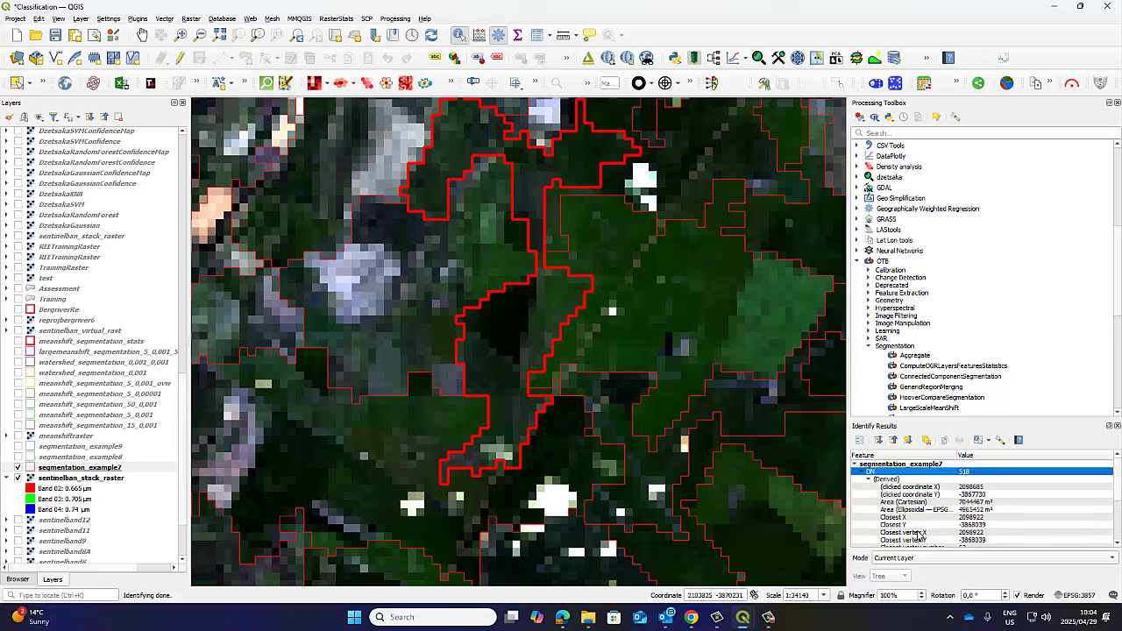
{"action": "scroll", "coordinate": [912, 532], "scroll_direction": "down", "scroll_amount": 5}
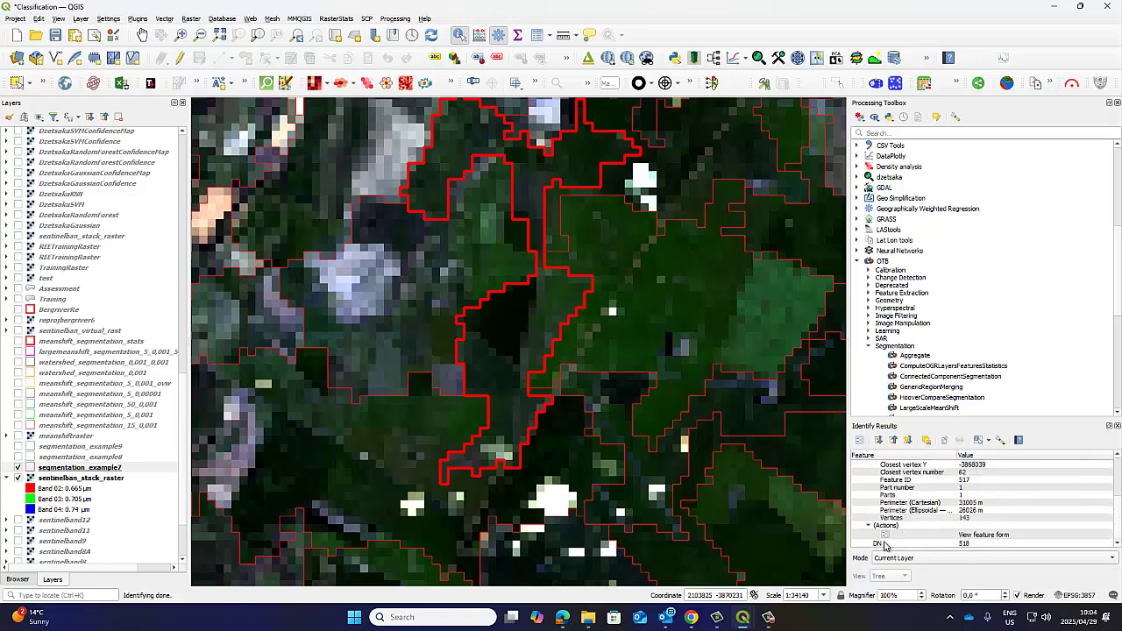
{"action": "left_click", "coordinate": [883, 544]}
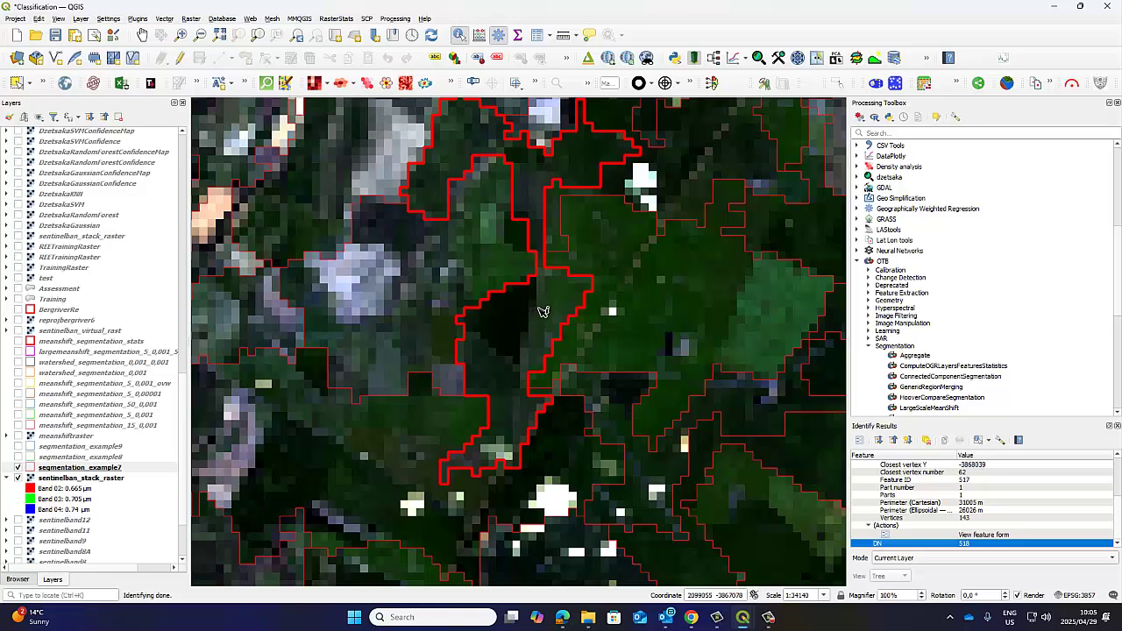
{"action": "left_click", "coordinate": [537, 316]}
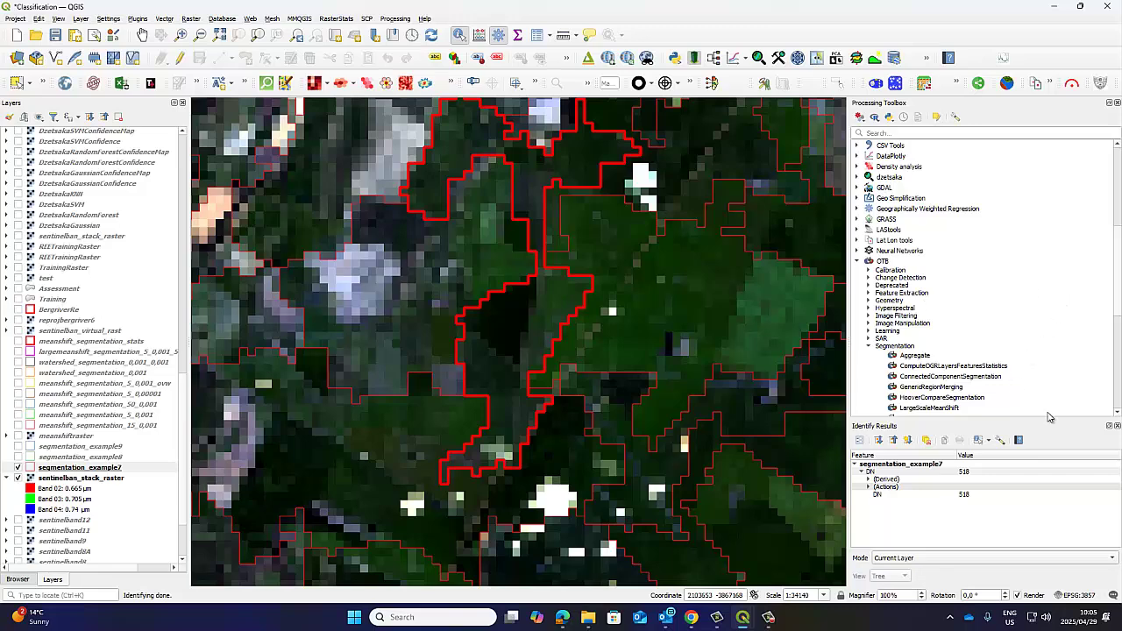
{"action": "left_click", "coordinate": [1117, 426]}
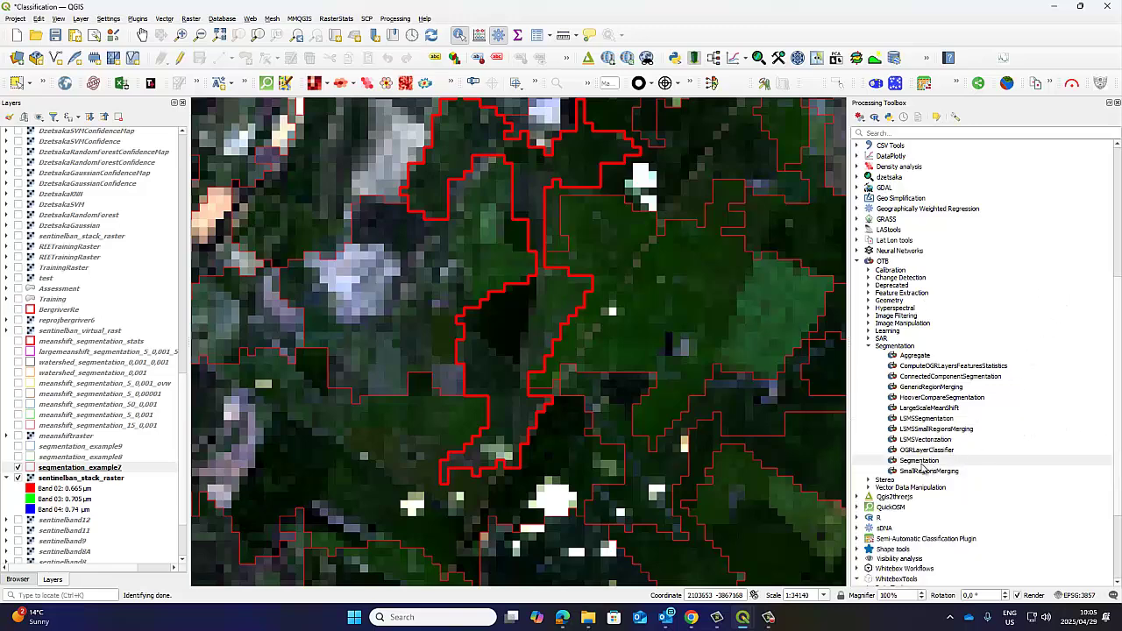
Step: Open the OTB LargeScaleMeanShift tool, review its radius, segment size and tile parameters, and close it without running
{"action": "double_click", "coordinate": [929, 408]}
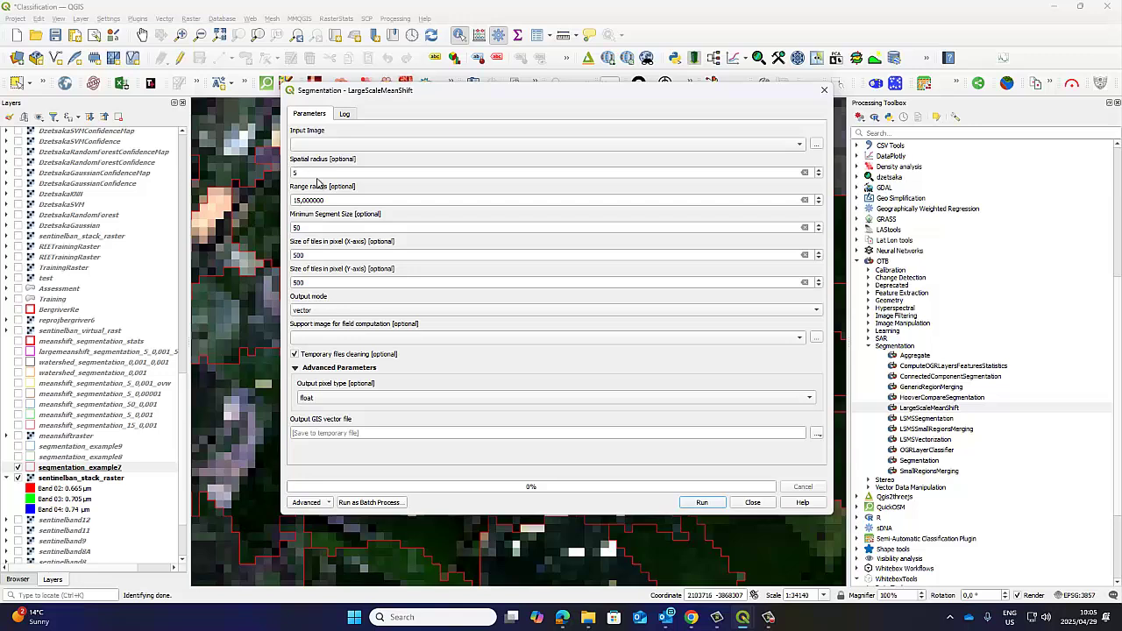
{"action": "mouse_move", "coordinate": [351, 273]}
{"action": "left_click", "coordinate": [825, 90]}
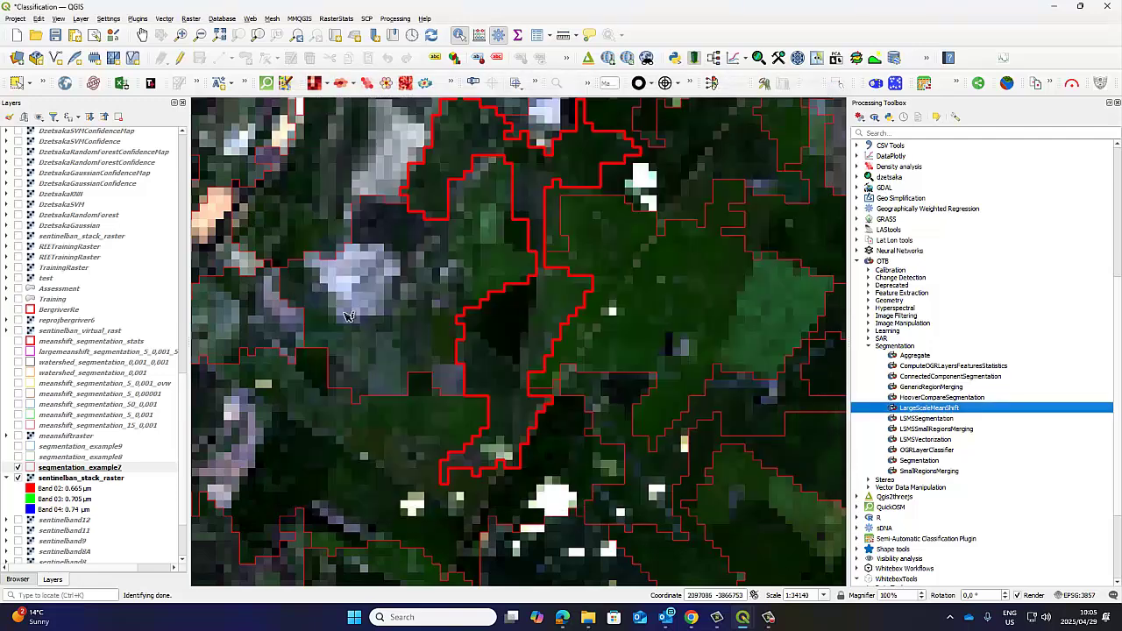
Step: Inspect the attribute table of meanshift_segmentation_stats, selecting its first record and reading the per-band statistics columns
{"action": "right_click", "coordinate": [92, 344]}
{"action": "left_click", "coordinate": [143, 220]}
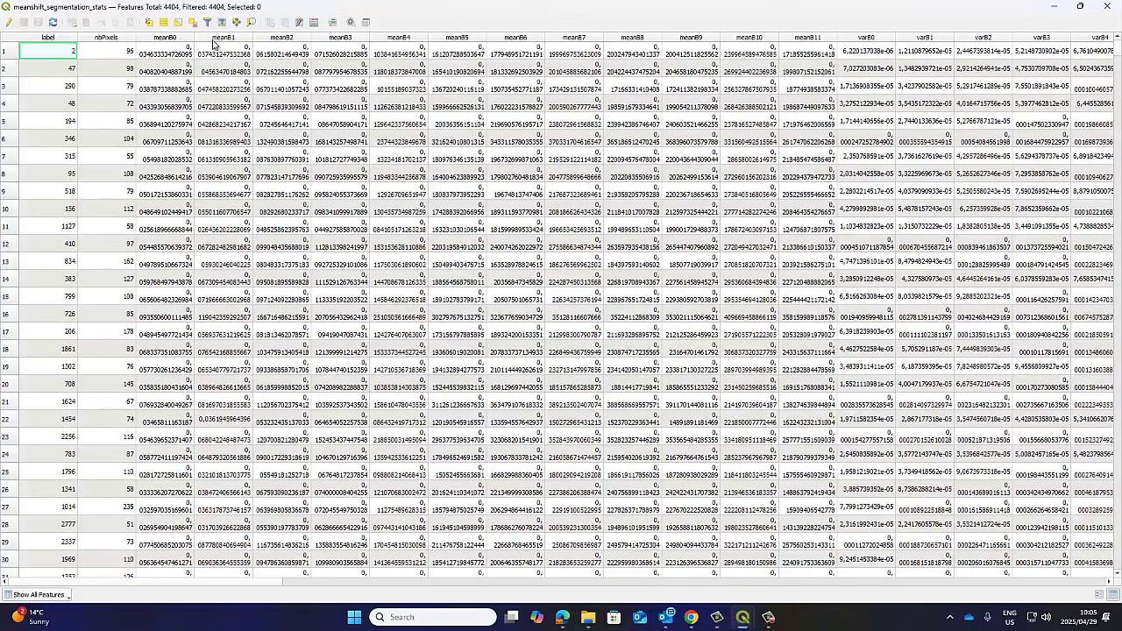
{"action": "left_click", "coordinate": [40, 58]}
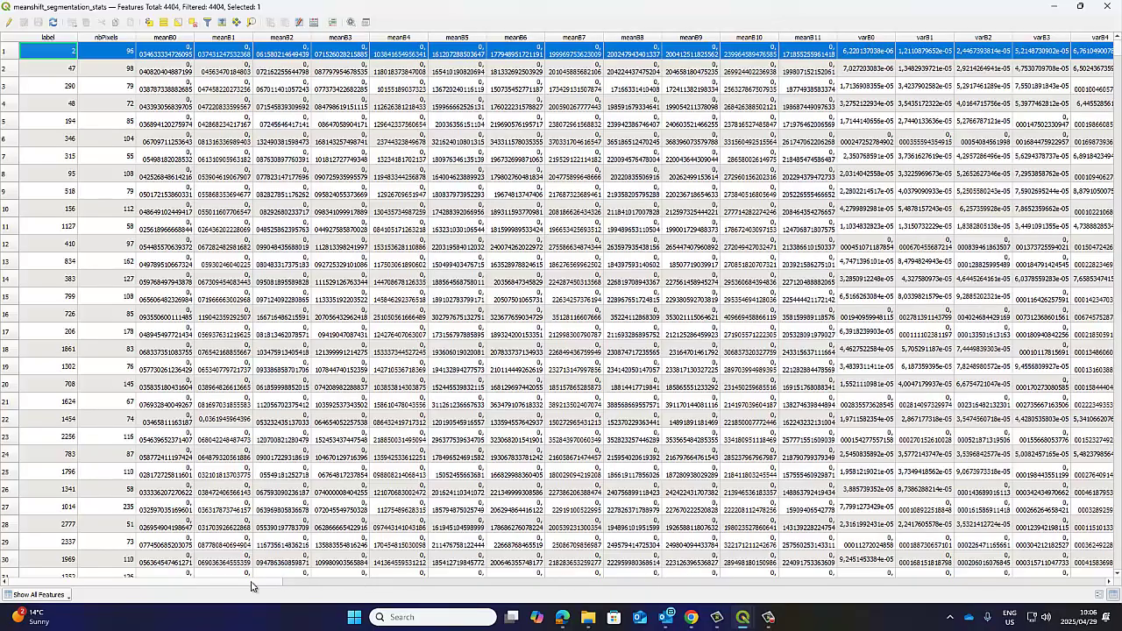
{"action": "left_click_drag", "start_coordinate": [251, 584], "coordinate": [542, 574]}
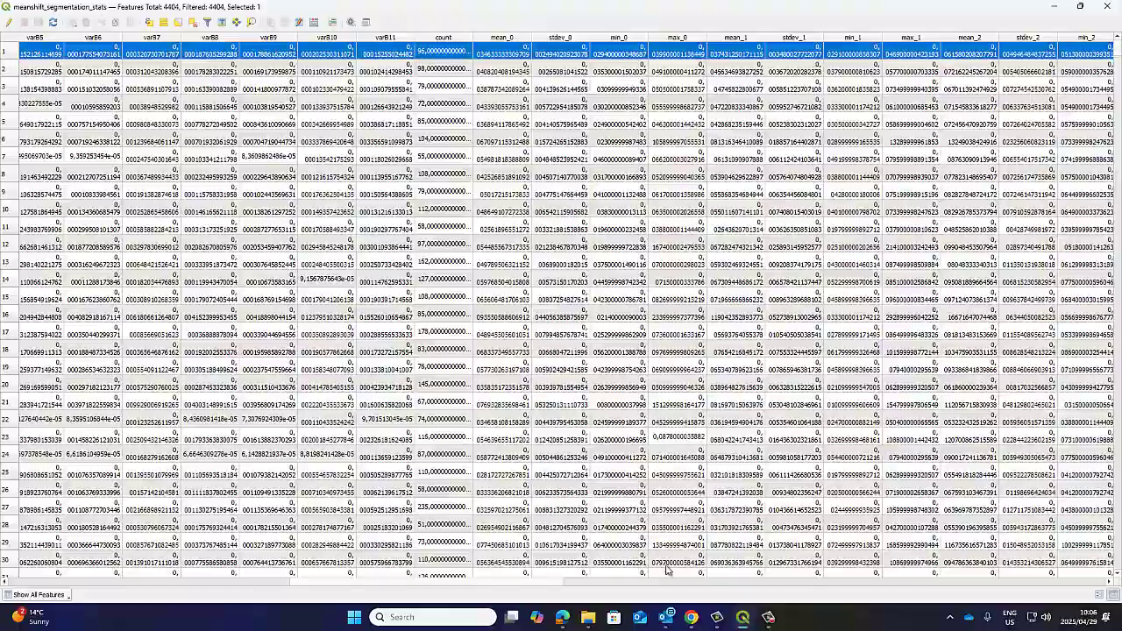
{"action": "left_click_drag", "start_coordinate": [544, 585], "coordinate": [745, 579]}
{"action": "left_click", "coordinate": [1108, 6]}
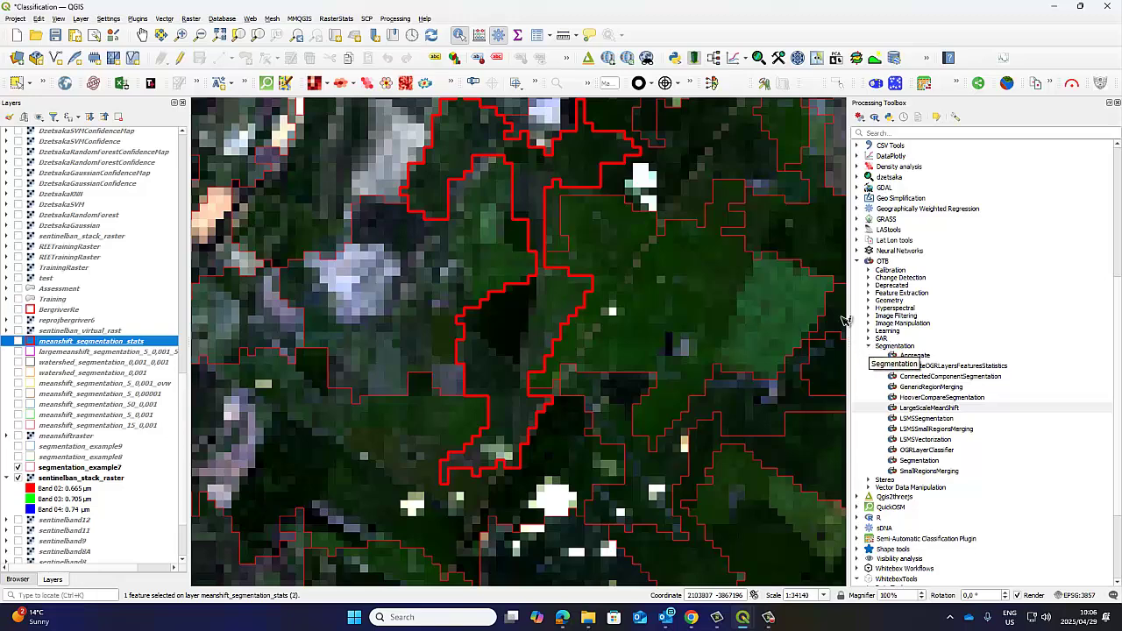
Step: Examine the segmentation_example7 outlines over the whole image and closer up in its northwestern part
{"action": "left_click", "coordinate": [142, 36]}
{"action": "scroll", "coordinate": [518, 268], "scroll_direction": "down", "scroll_amount": 3}
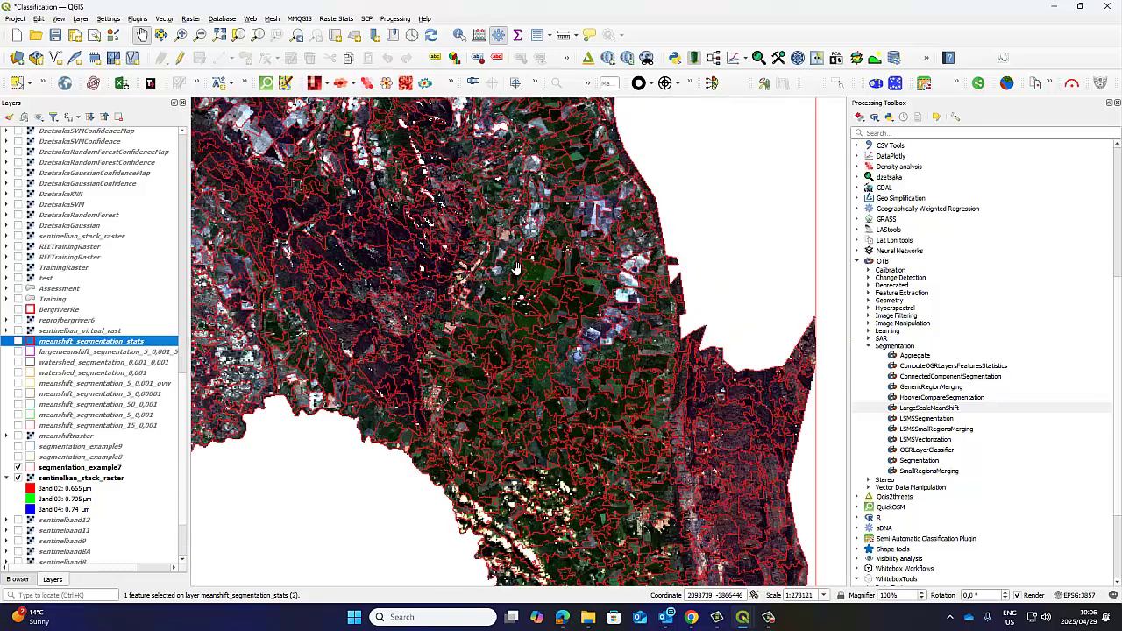
{"action": "scroll", "coordinate": [492, 321], "scroll_direction": "down", "scroll_amount": 1}
{"action": "left_click_drag", "start_coordinate": [492, 321], "coordinate": [599, 345]}
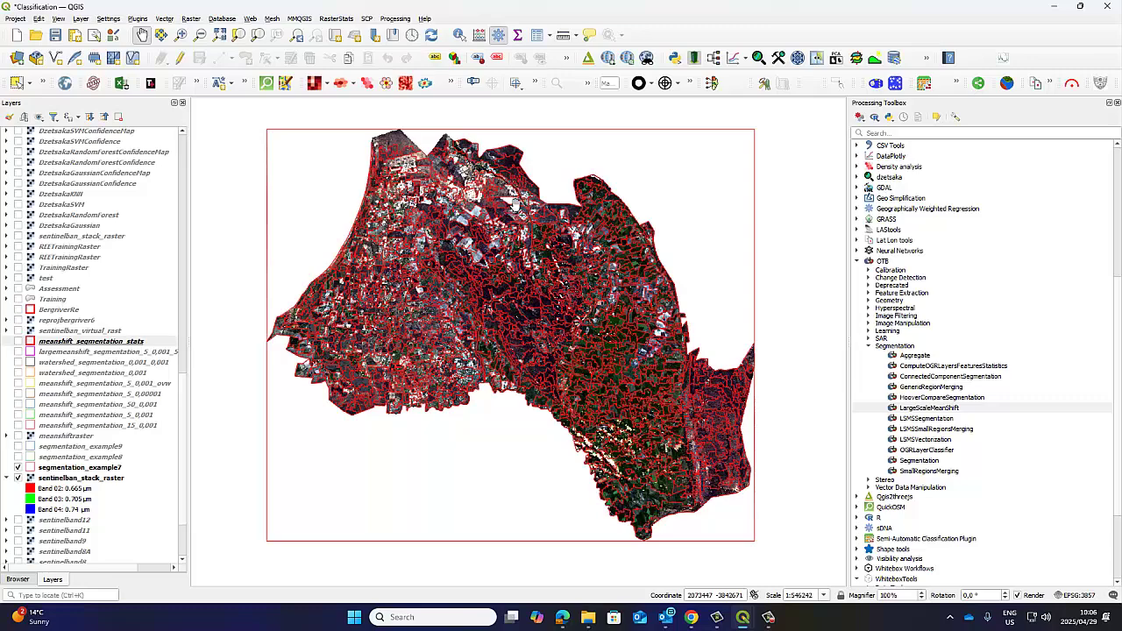
{"action": "scroll", "coordinate": [401, 141], "scroll_direction": "up", "scroll_amount": 2}
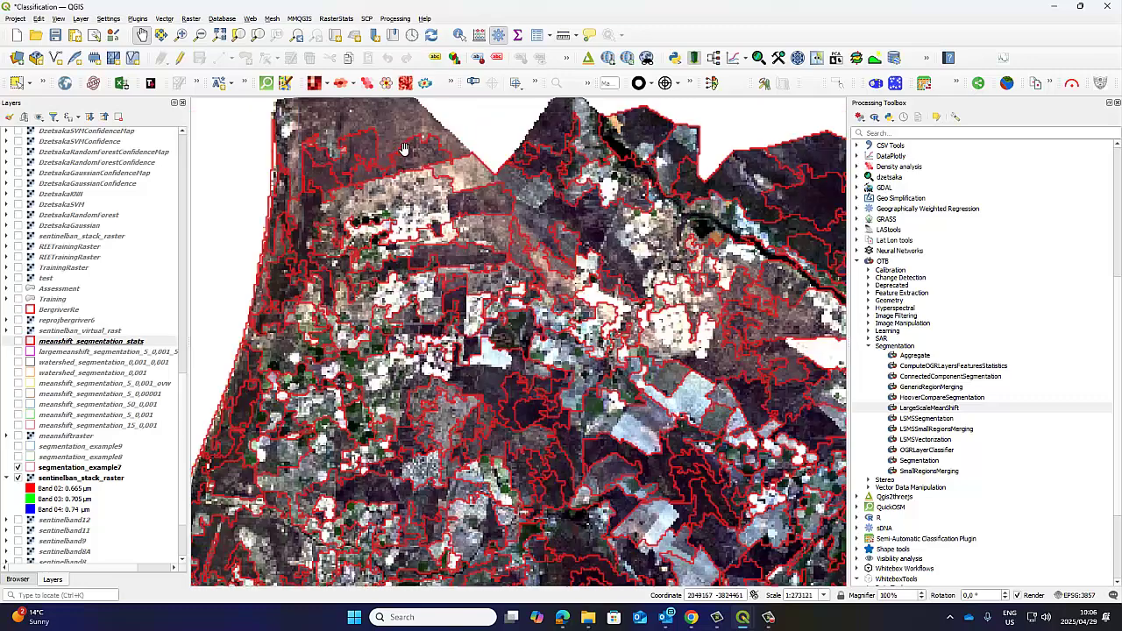
Step: Make segmentation_example7 the active layer and identify its polygons along the northern edge of the image
{"action": "left_click_drag", "start_coordinate": [400, 152], "coordinate": [457, 252]}
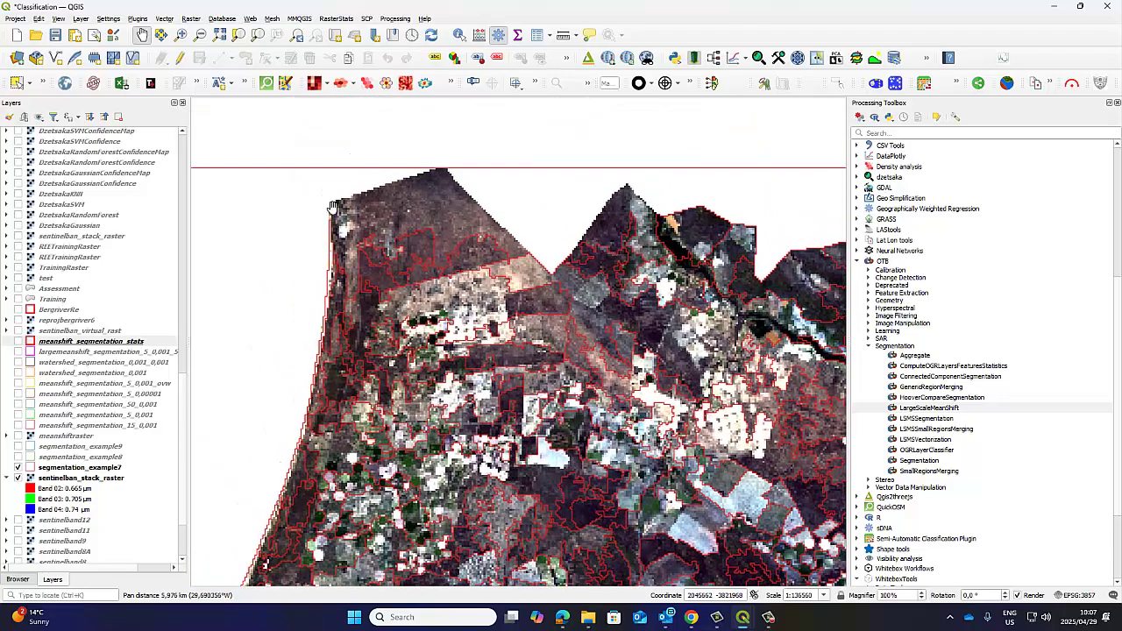
{"action": "left_click", "coordinate": [111, 342]}
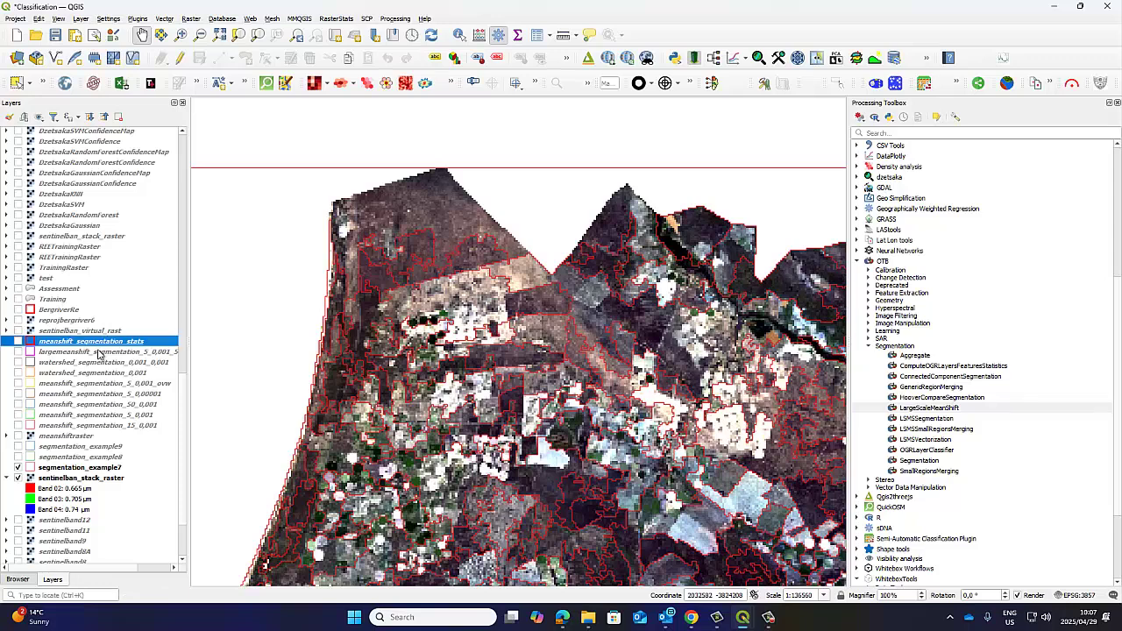
{"action": "left_click", "coordinate": [79, 478]}
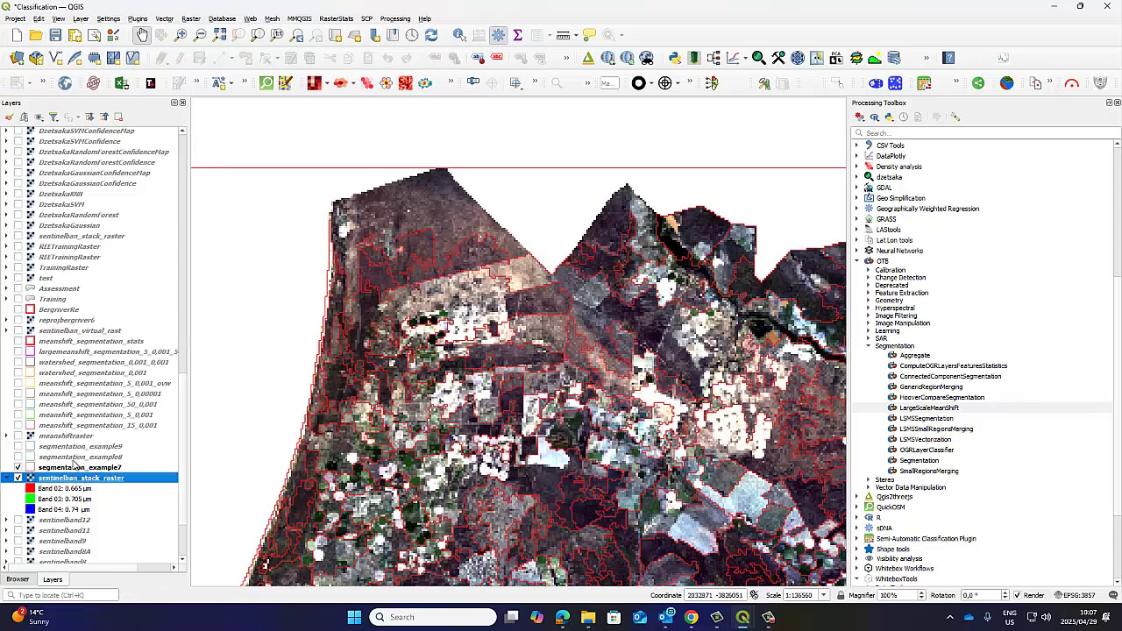
{"action": "left_click", "coordinate": [75, 468]}
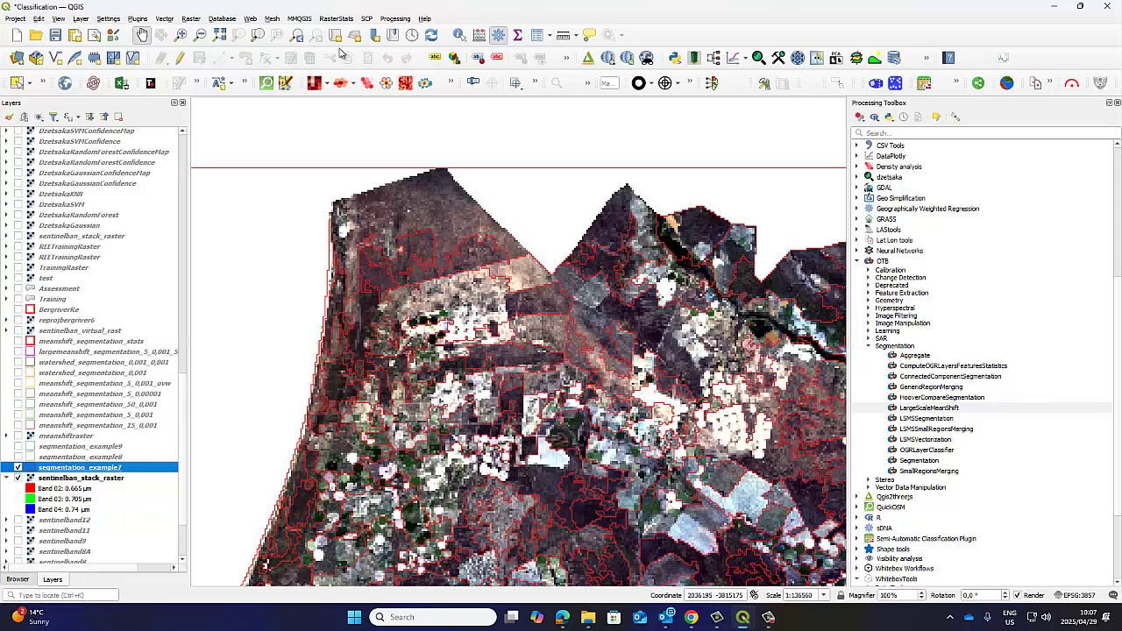
{"action": "left_click", "coordinate": [459, 34]}
{"action": "left_click", "coordinate": [421, 202]}
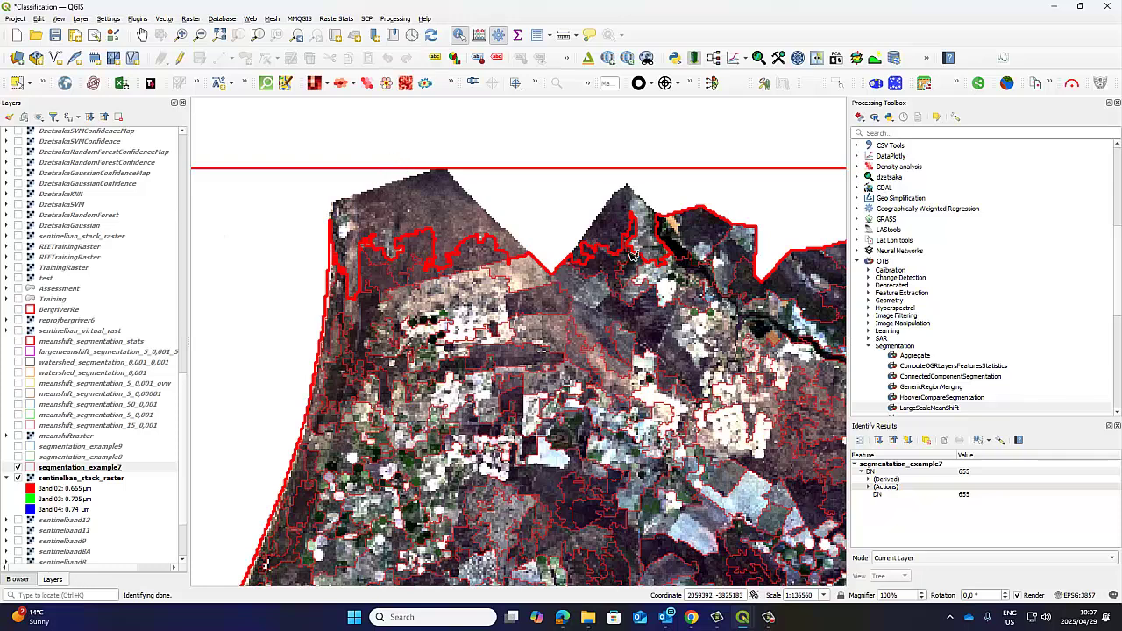
{"action": "left_click", "coordinate": [636, 289]}
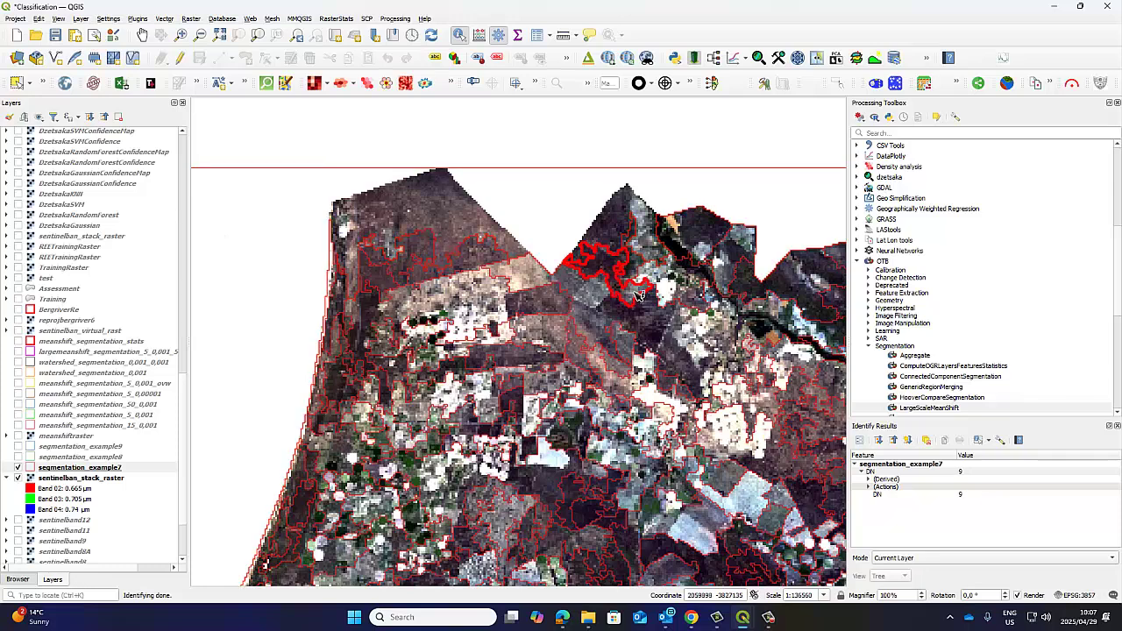
{"action": "left_click", "coordinate": [657, 253]}
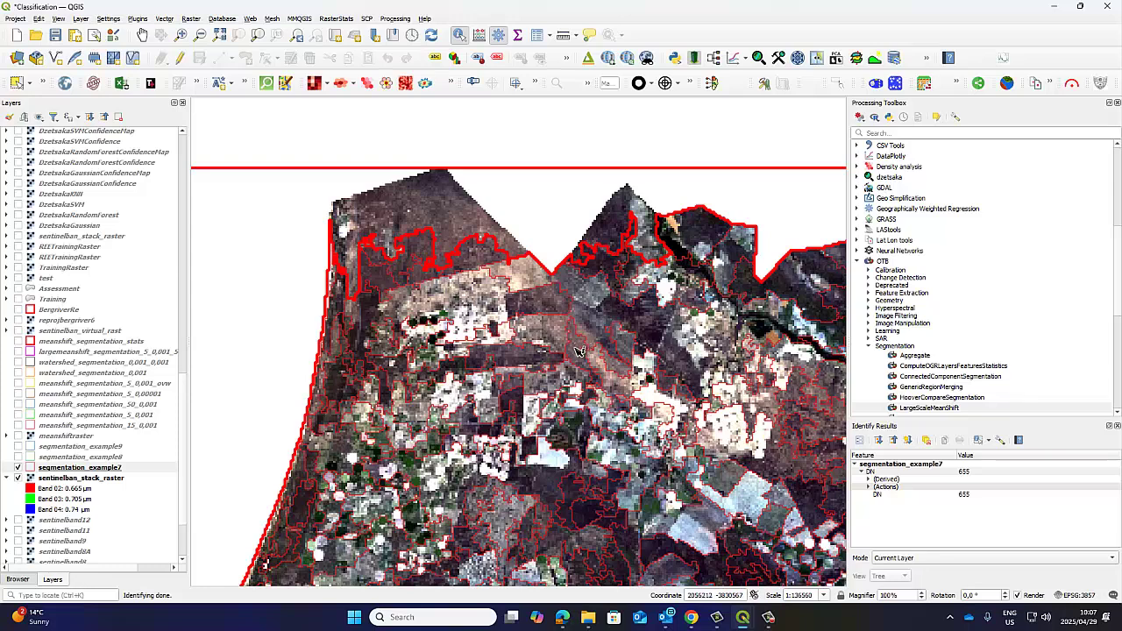
Step: Identify several segmentation_example7 polygons across the bright and dark fields south of the image's northern edge
{"action": "left_click", "coordinate": [579, 351]}
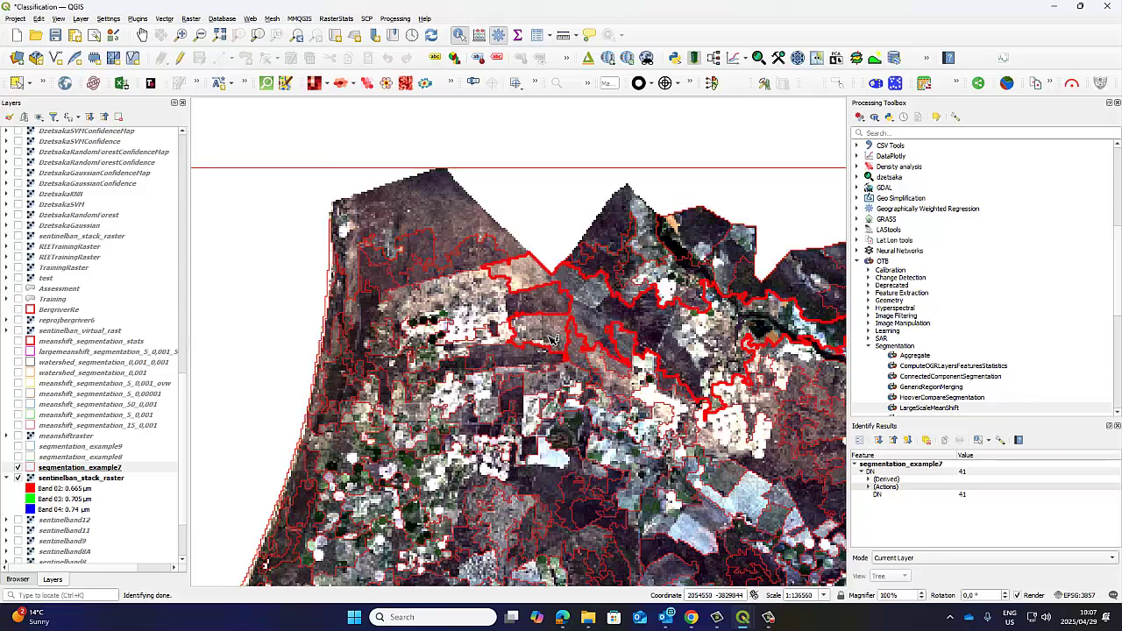
{"action": "left_click", "coordinate": [773, 414]}
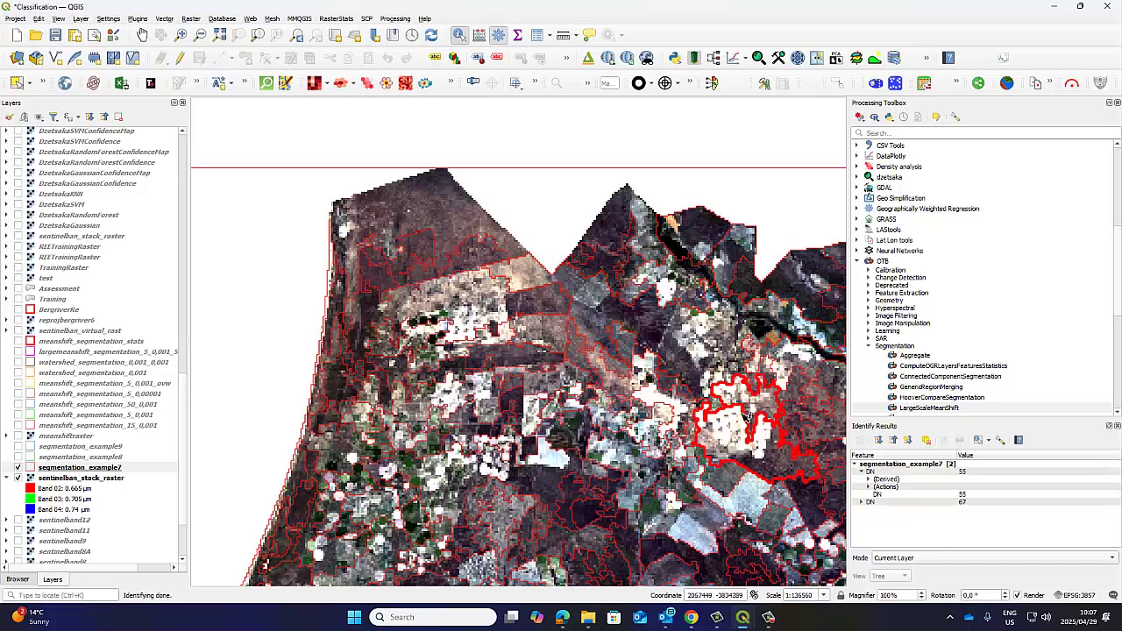
{"action": "left_click", "coordinate": [536, 416]}
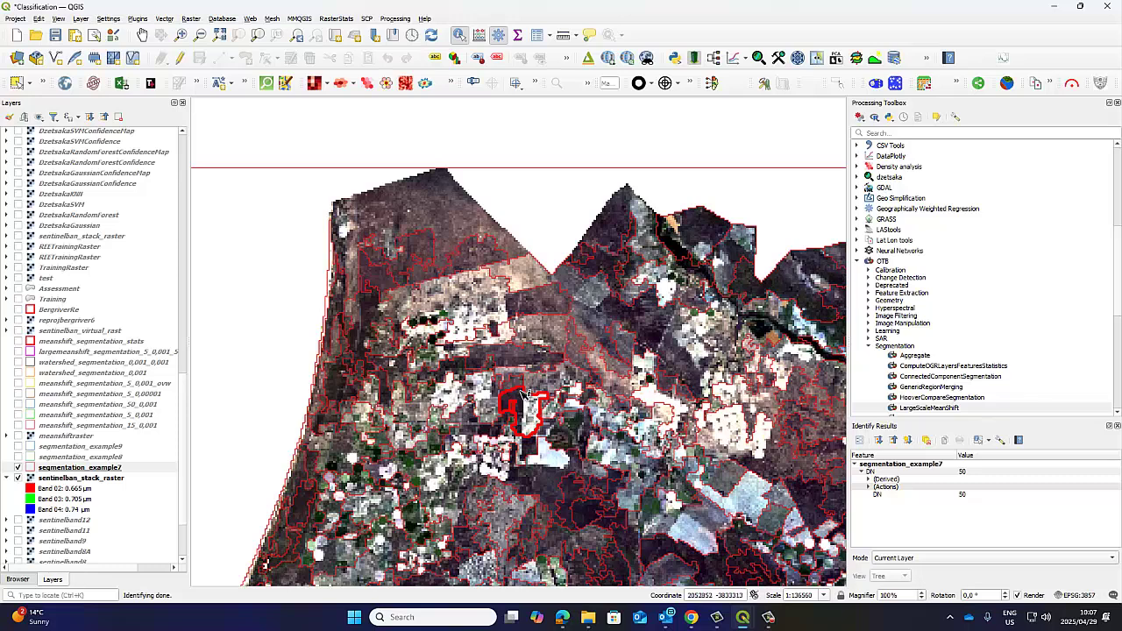
{"action": "left_click", "coordinate": [481, 385]}
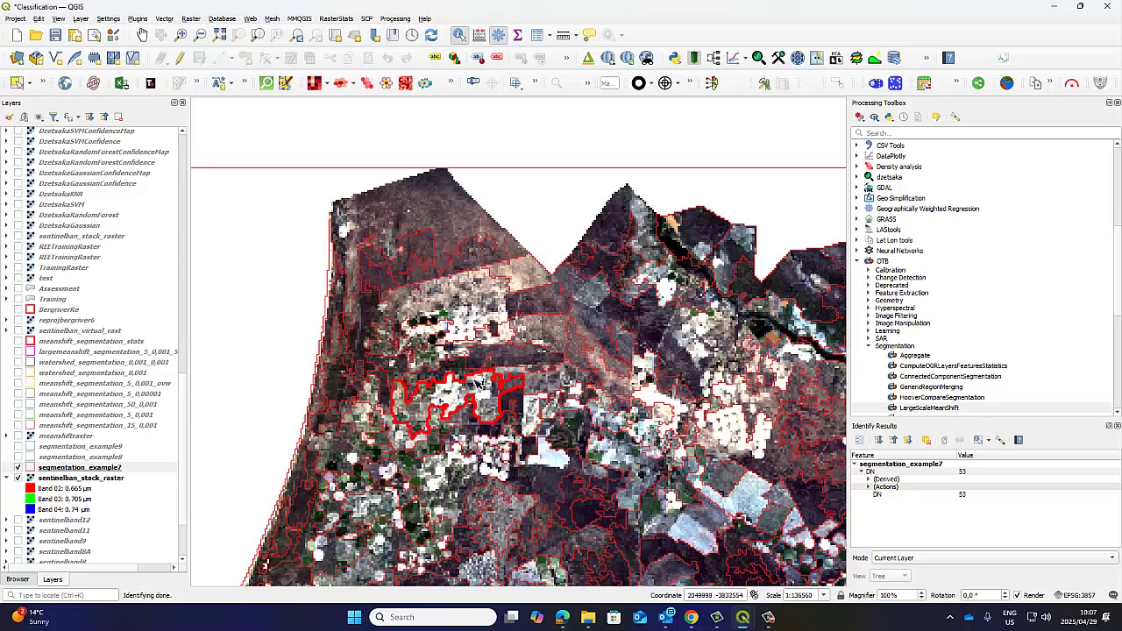
{"action": "left_click", "coordinate": [388, 403]}
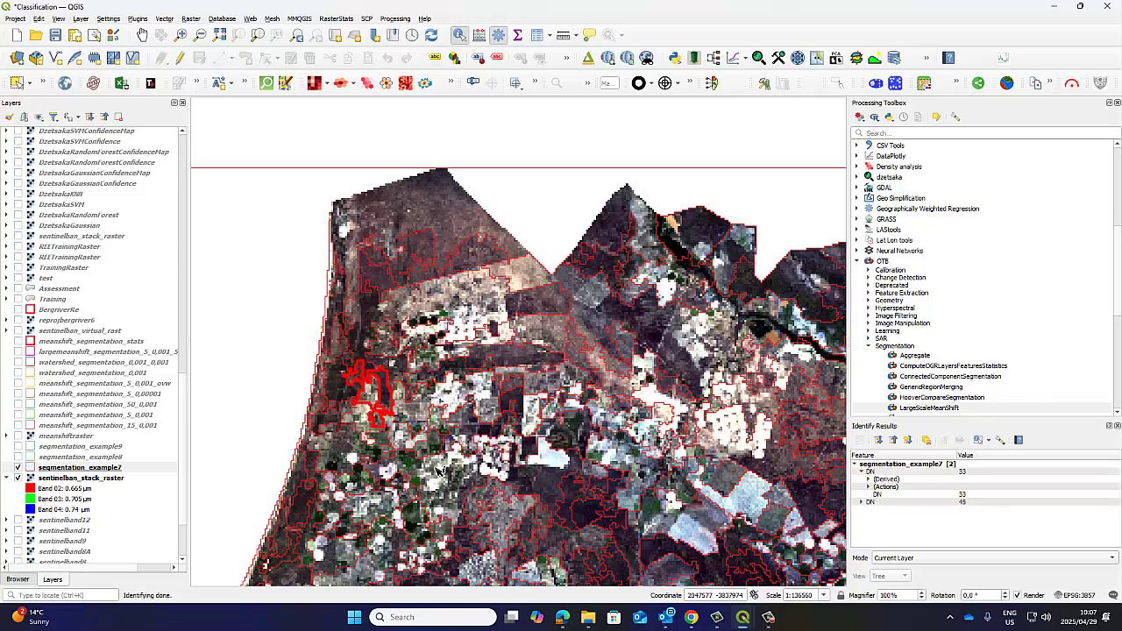
{"action": "left_click", "coordinate": [440, 471]}
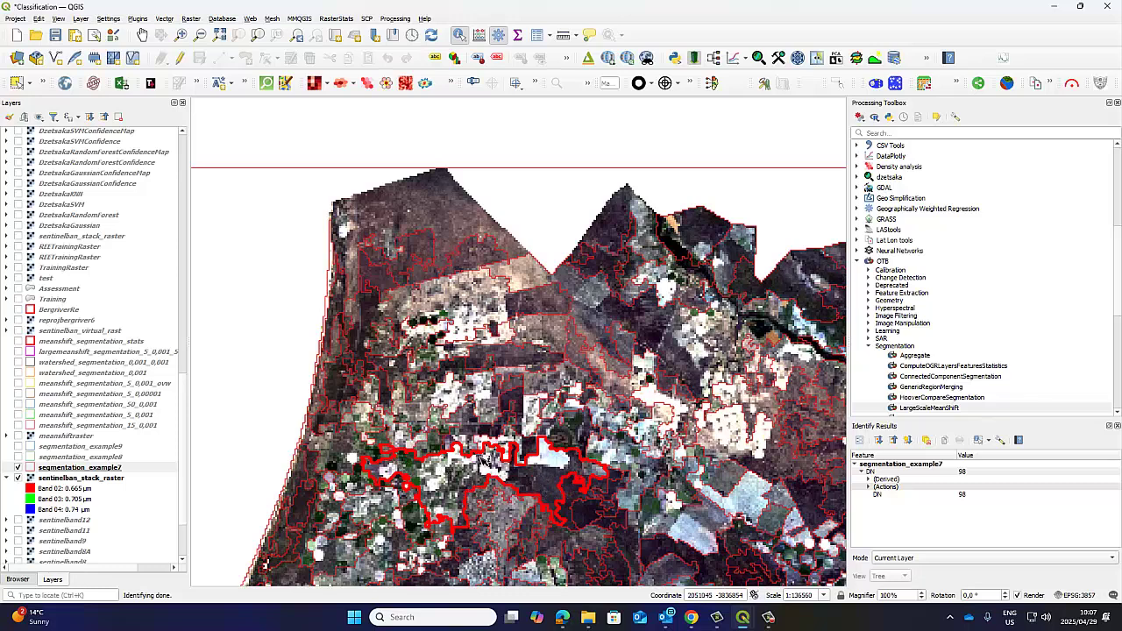
{"action": "left_click", "coordinate": [603, 517]}
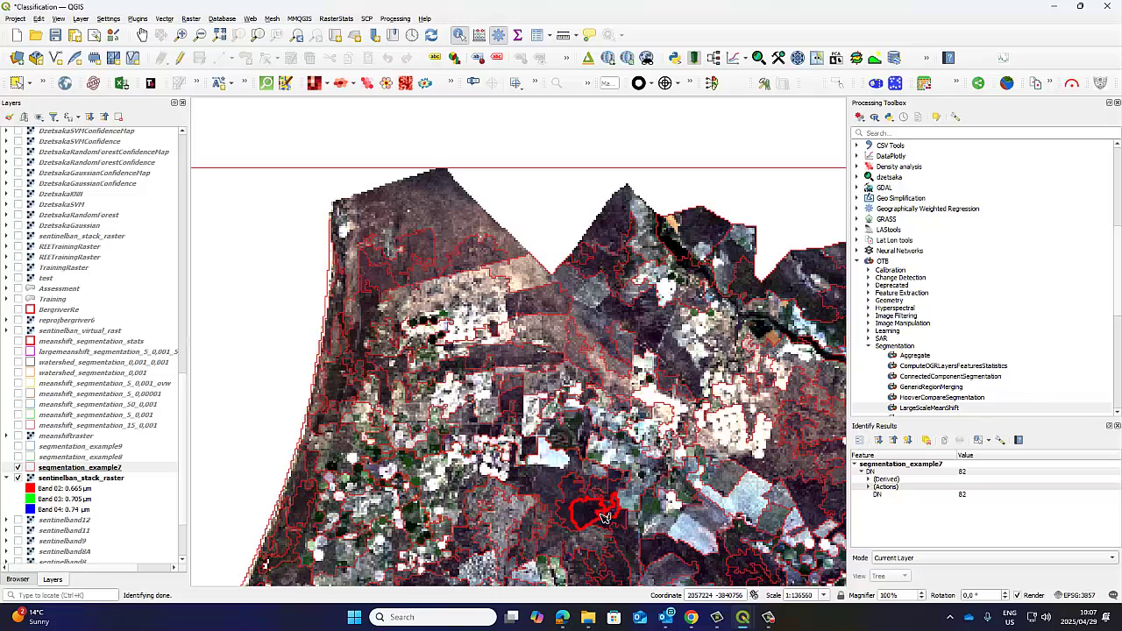
Step: Hide segmentation_example7, show watershed_segmentation_0,001, and identify the hidden layer's polygons against the watershed outlines at closer range
{"action": "left_click", "coordinate": [18, 467]}
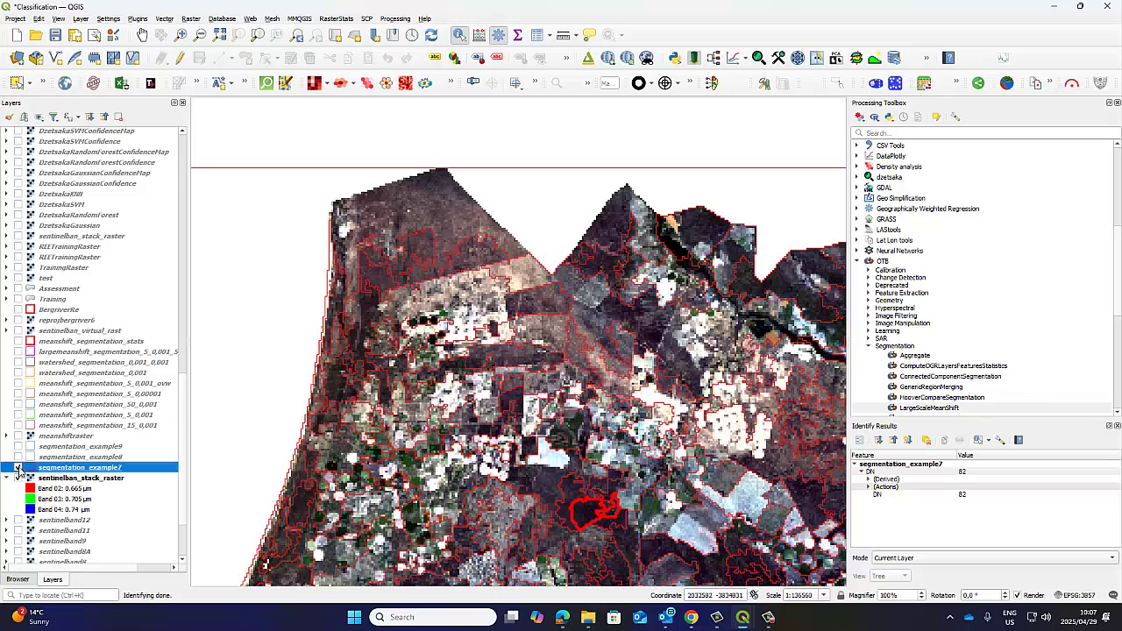
{"action": "left_click", "coordinate": [18, 373]}
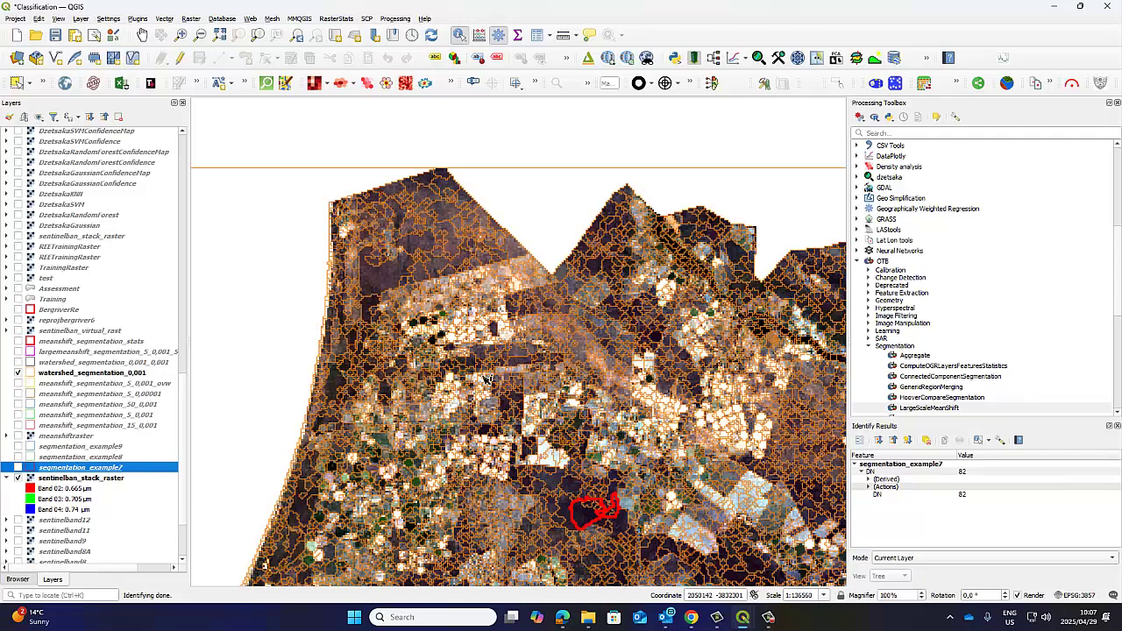
{"action": "left_click", "coordinate": [482, 352]}
{"action": "scroll", "coordinate": [482, 353], "scroll_direction": "up", "scroll_amount": 2}
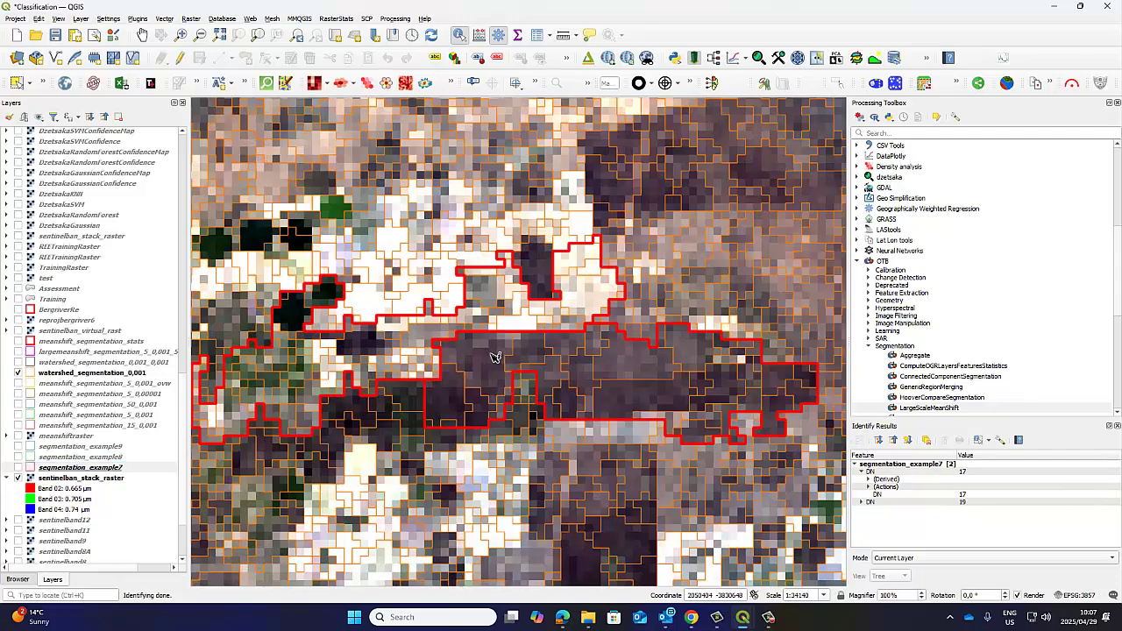
{"action": "left_click", "coordinate": [520, 327]}
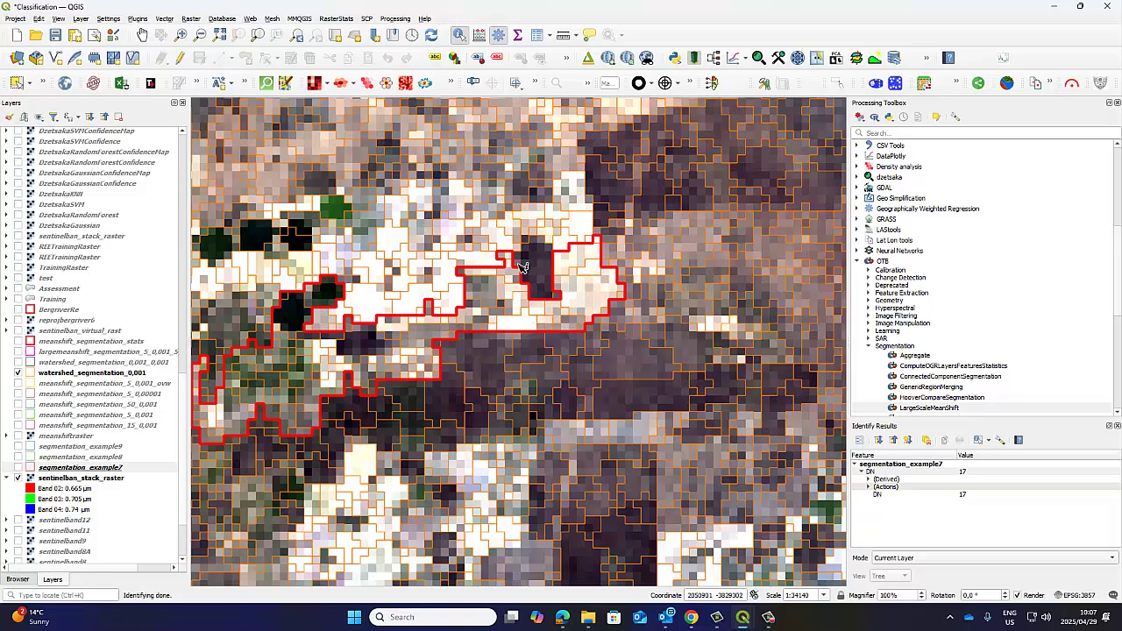
{"action": "left_click", "coordinate": [449, 228]}
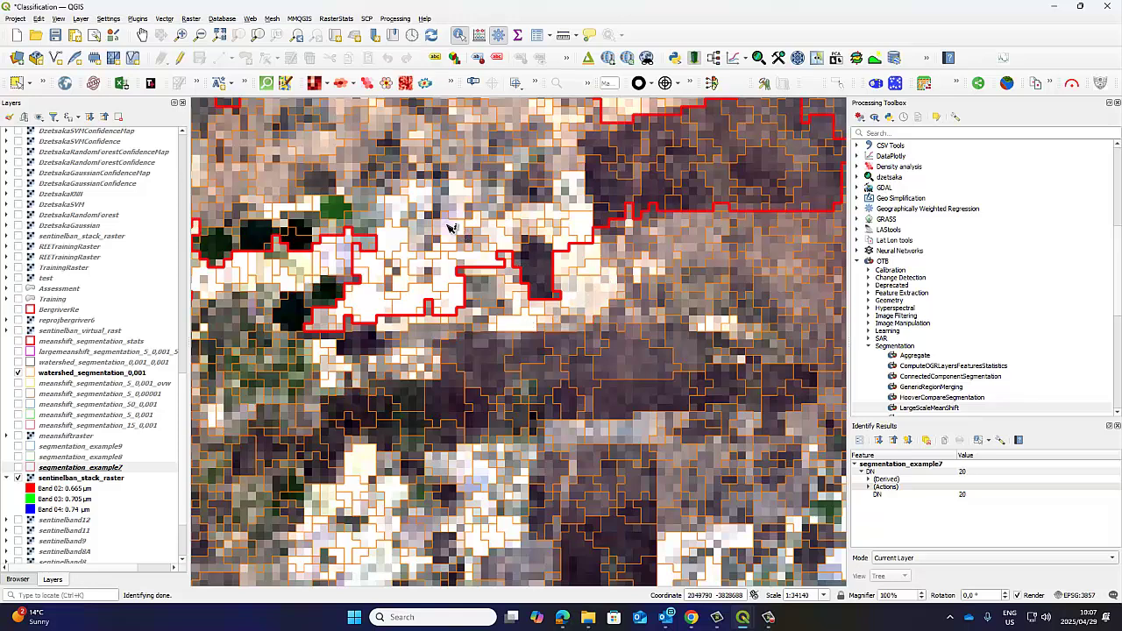
Step: Make watershed_segmentation_0,001 the active layer and identify its segments along the lower edge of the bright patch
{"action": "left_click", "coordinate": [77, 375]}
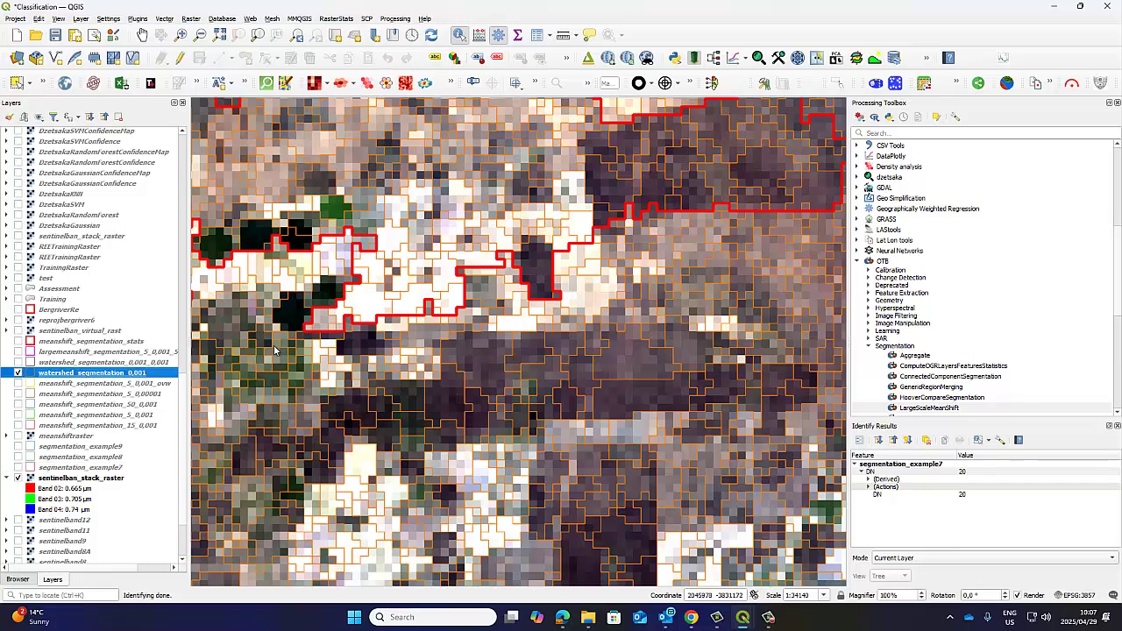
{"action": "left_click", "coordinate": [369, 306]}
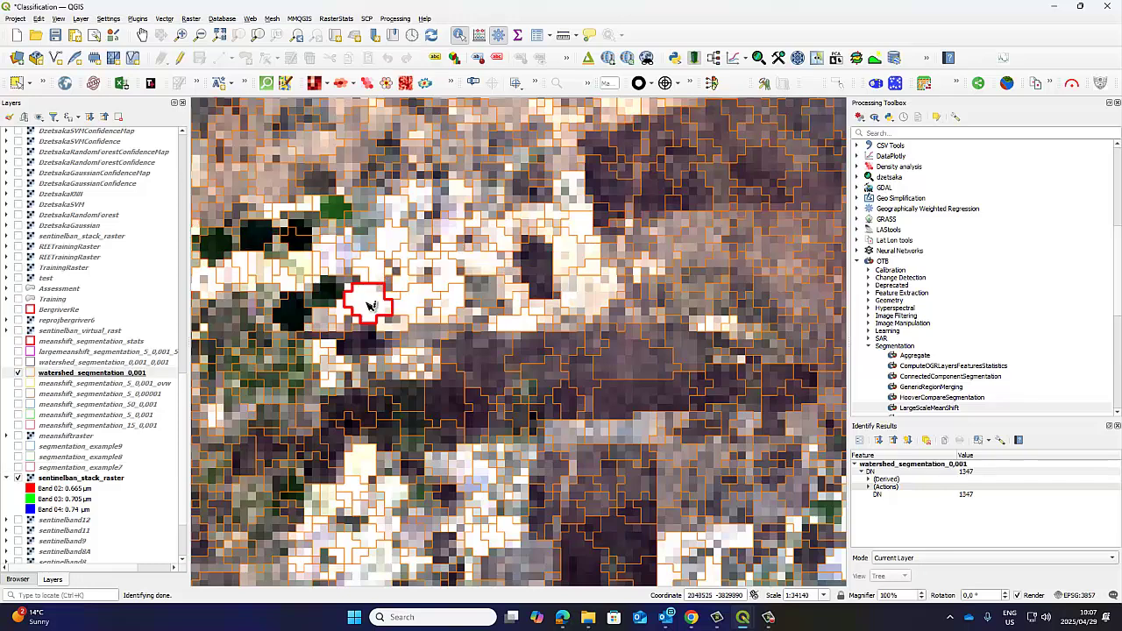
{"action": "left_click", "coordinate": [420, 307]}
{"action": "left_click", "coordinate": [458, 309]}
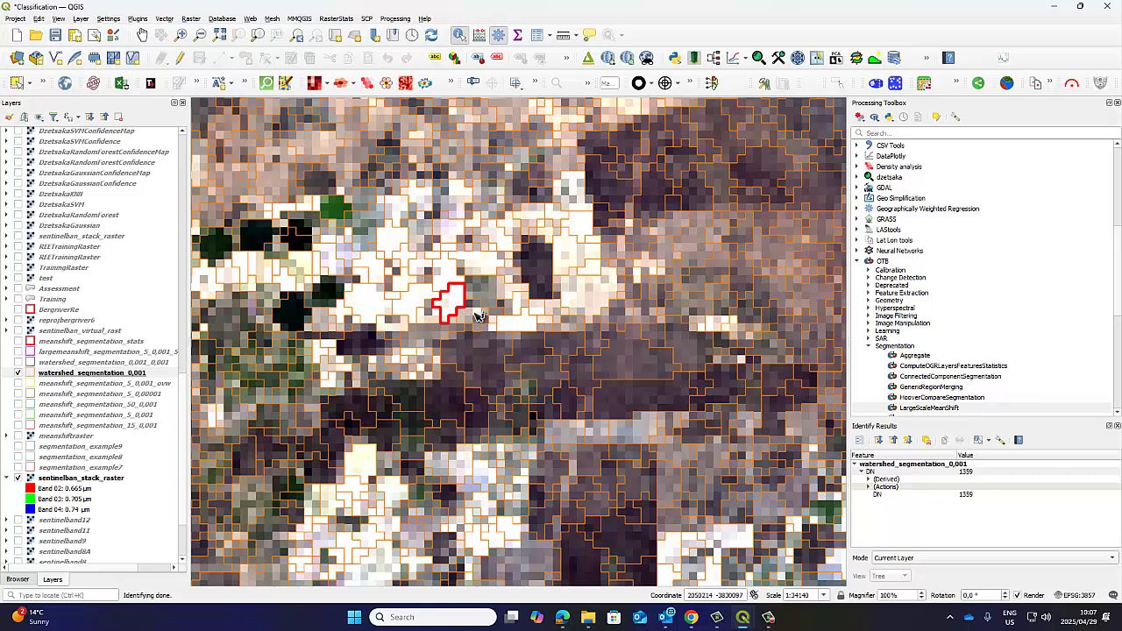
{"action": "left_click_drag", "start_coordinate": [468, 316], "coordinate": [456, 344]}
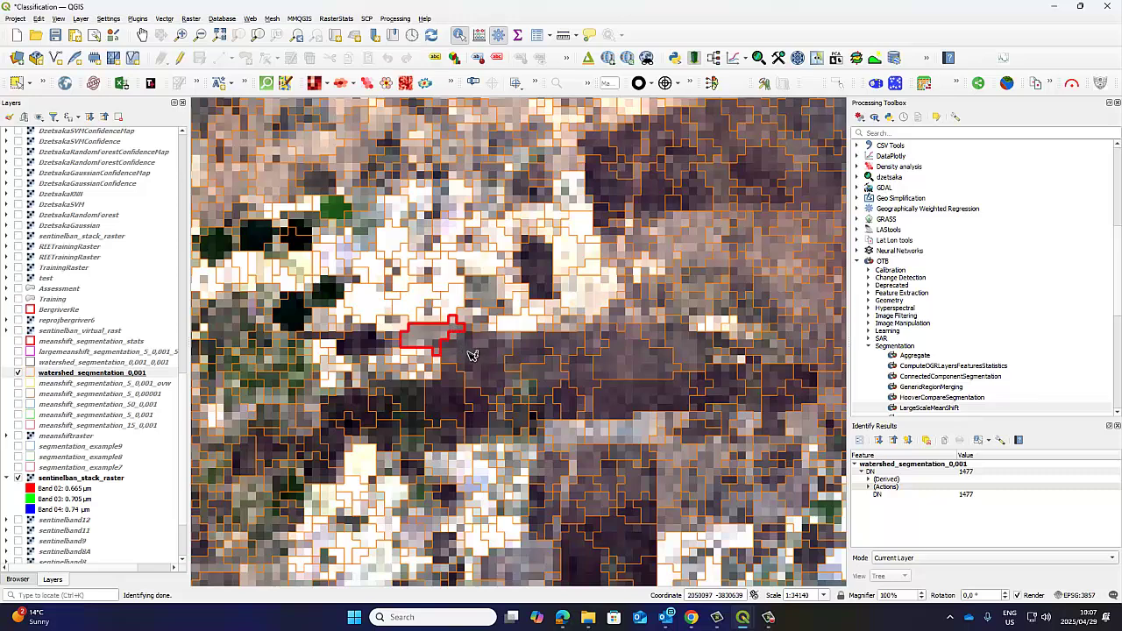
Step: Identify several watershed_segmentation_0,001 segments along the dark strip south of the bright patch
{"action": "left_click", "coordinate": [470, 354]}
{"action": "left_click", "coordinate": [451, 406]}
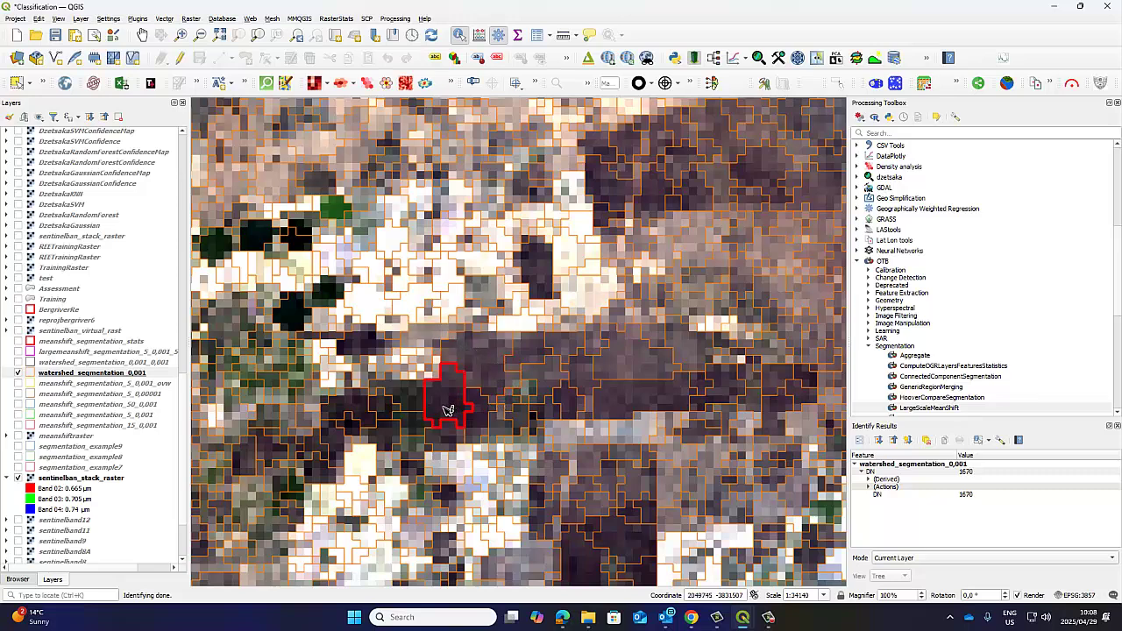
{"action": "left_click", "coordinate": [621, 408]}
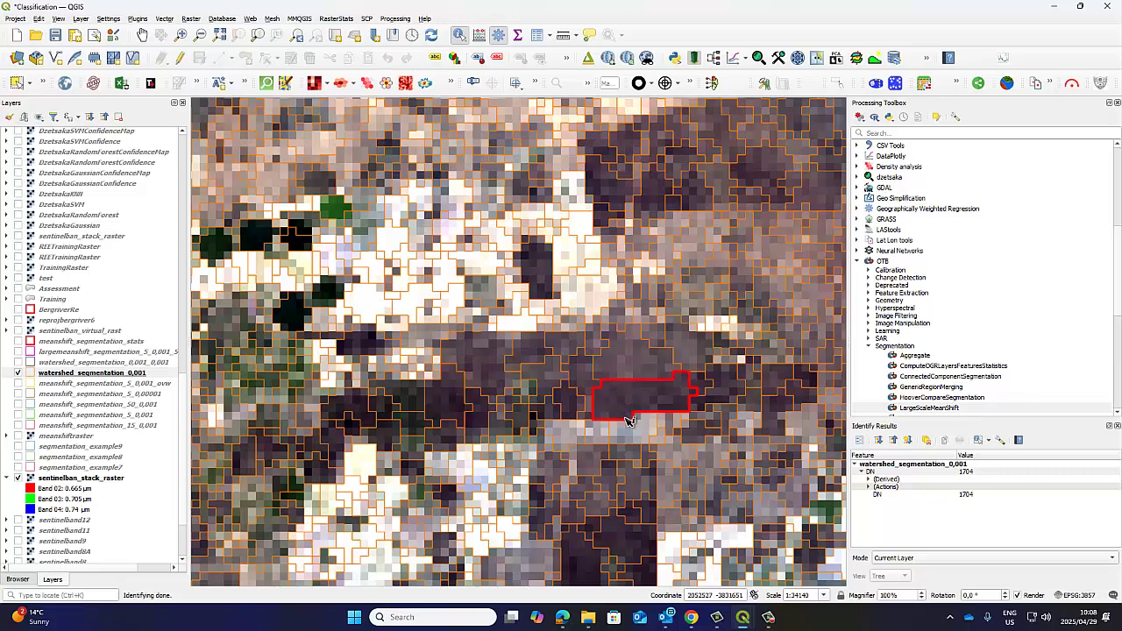
{"action": "left_click", "coordinate": [646, 366]}
{"action": "left_click", "coordinate": [701, 358]}
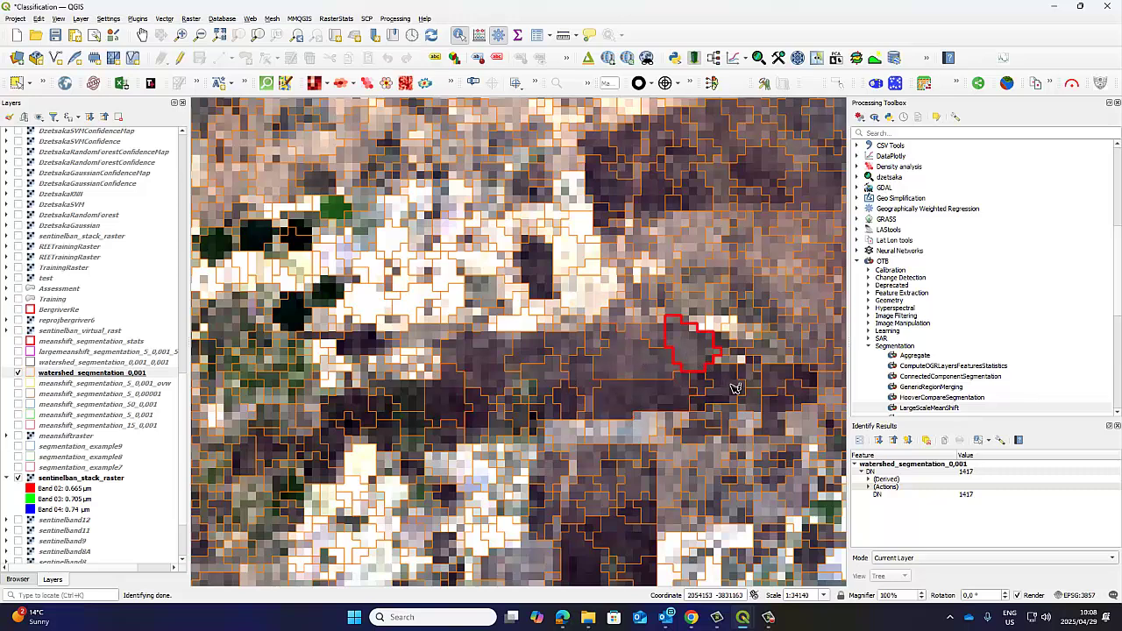
{"action": "left_click", "coordinate": [735, 389]}
{"action": "left_click", "coordinate": [629, 470]}
Step: Examine the watershed_segmentation_0,001 outlines over the northern fields, the central area and the whole image extent
{"action": "scroll", "coordinate": [568, 405], "scroll_direction": "down", "scroll_amount": 1}
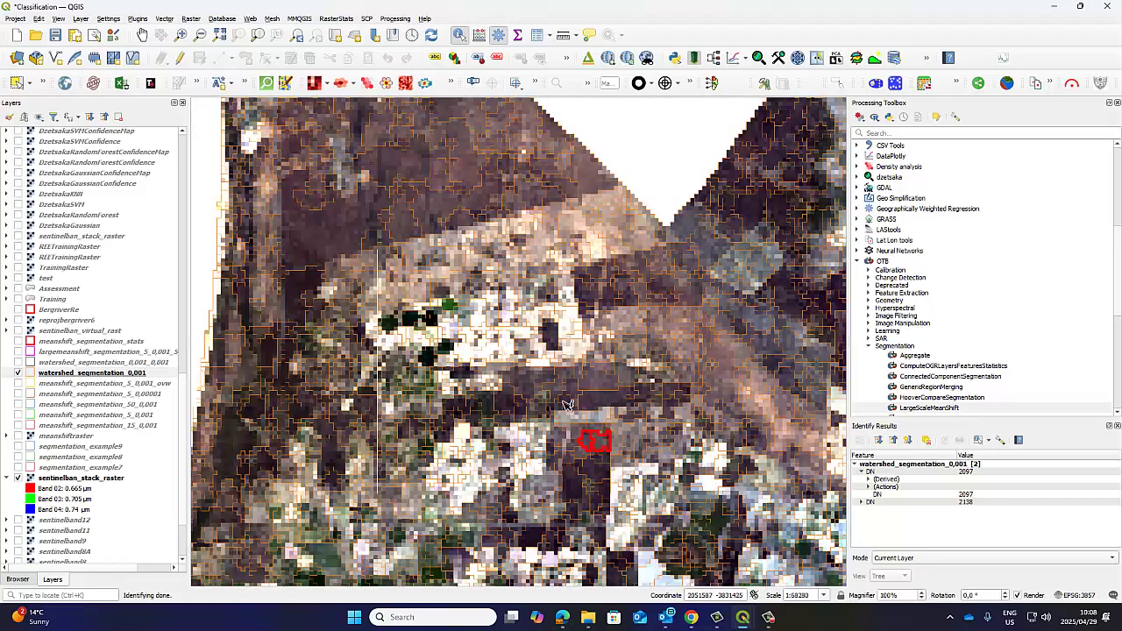
{"action": "scroll", "coordinate": [569, 406], "scroll_direction": "down", "scroll_amount": 1}
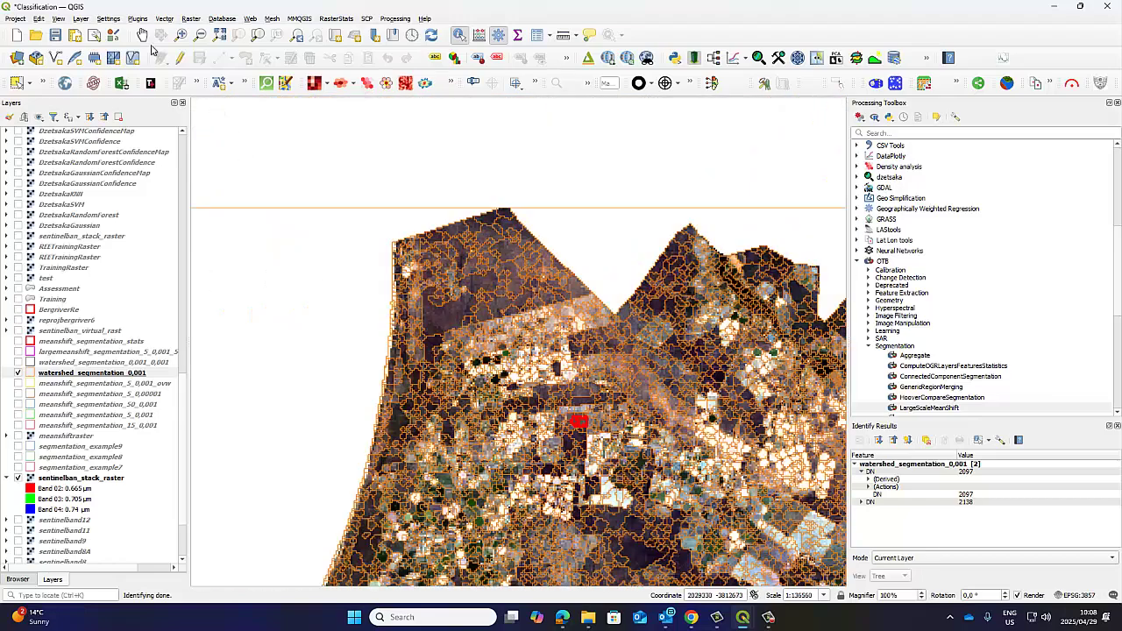
{"action": "left_click", "coordinate": [142, 34]}
{"action": "left_click_drag", "start_coordinate": [642, 425], "coordinate": [351, 219]}
{"action": "scroll", "coordinate": [627, 401], "scroll_direction": "down", "scroll_amount": 1}
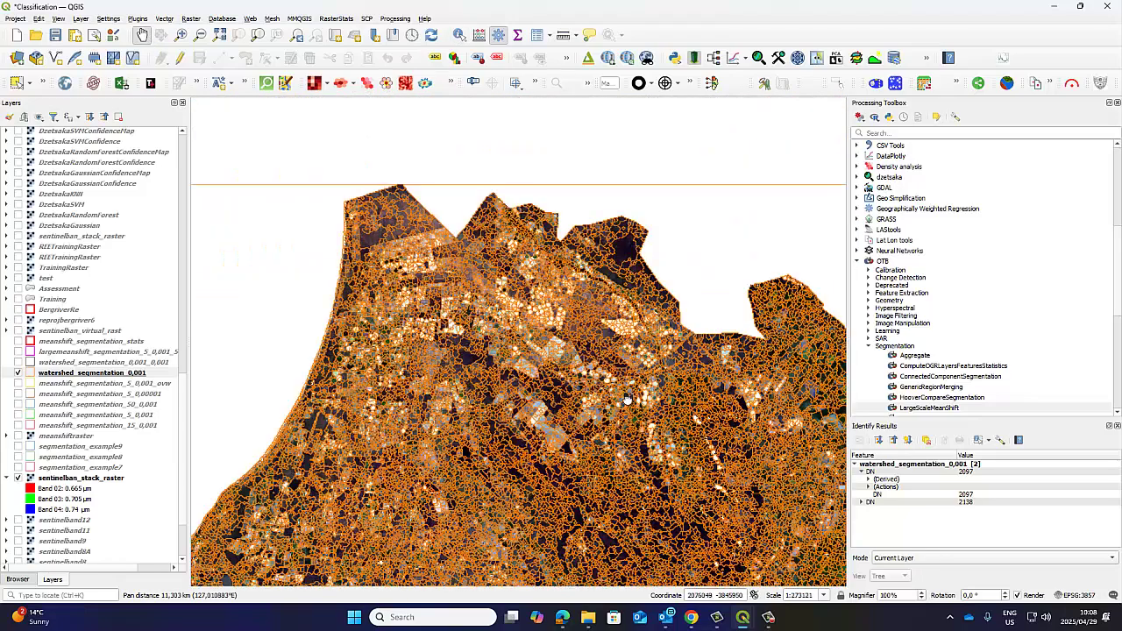
{"action": "left_click_drag", "start_coordinate": [627, 400], "coordinate": [613, 206]}
{"action": "scroll", "coordinate": [562, 336], "scroll_direction": "down", "scroll_amount": 1}
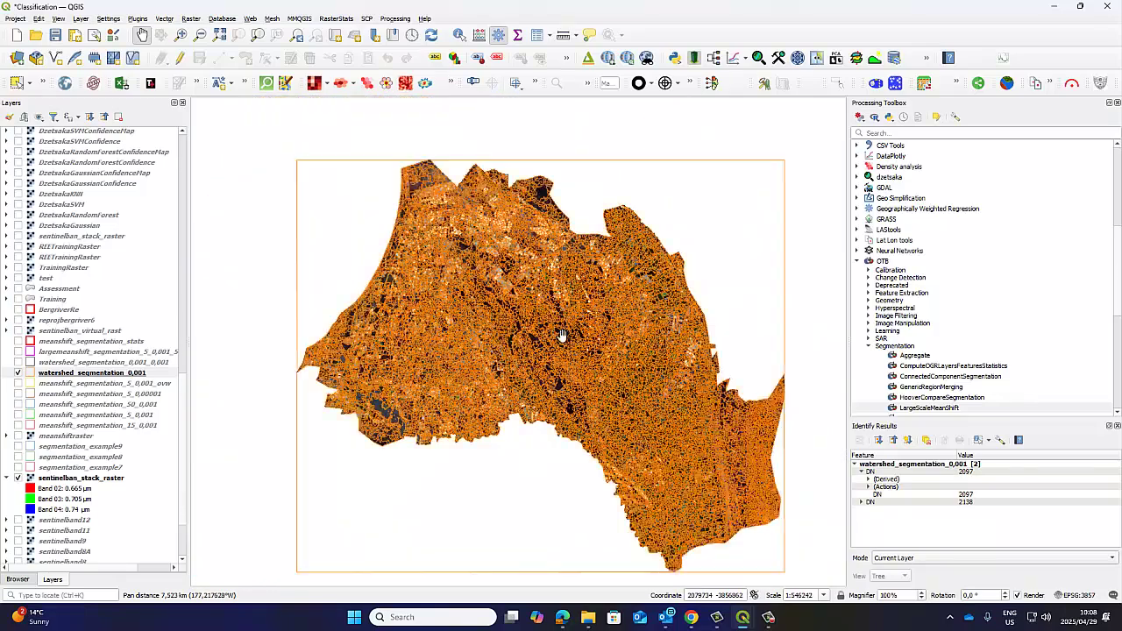
{"action": "left_click_drag", "start_coordinate": [566, 369], "coordinate": [545, 371]}
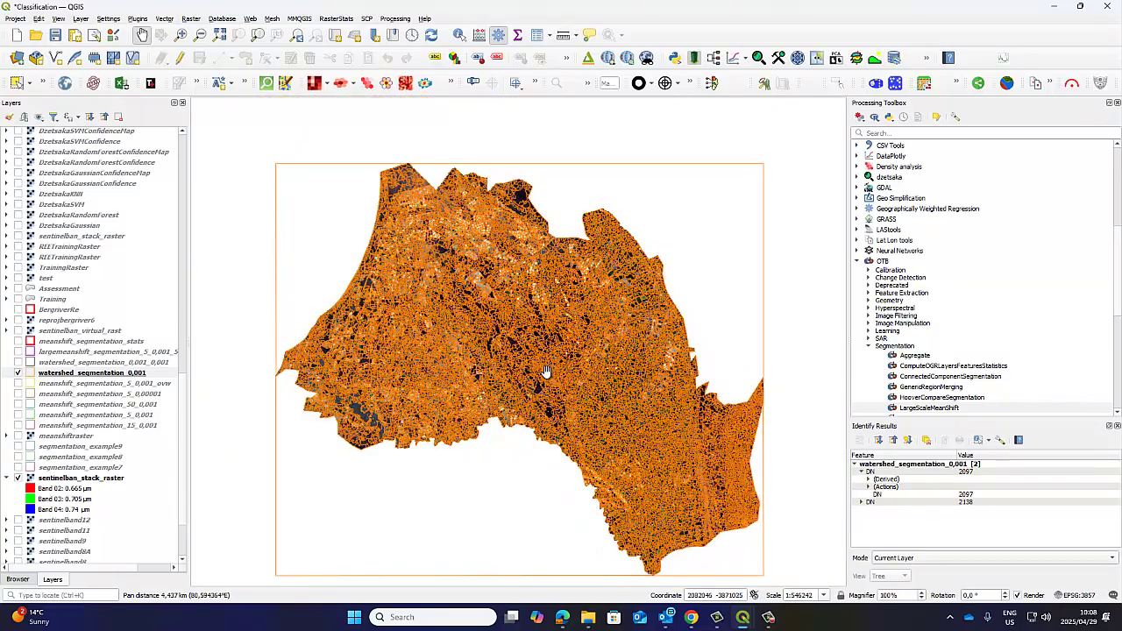
{"action": "scroll", "coordinate": [545, 371], "scroll_direction": "up", "scroll_amount": 1}
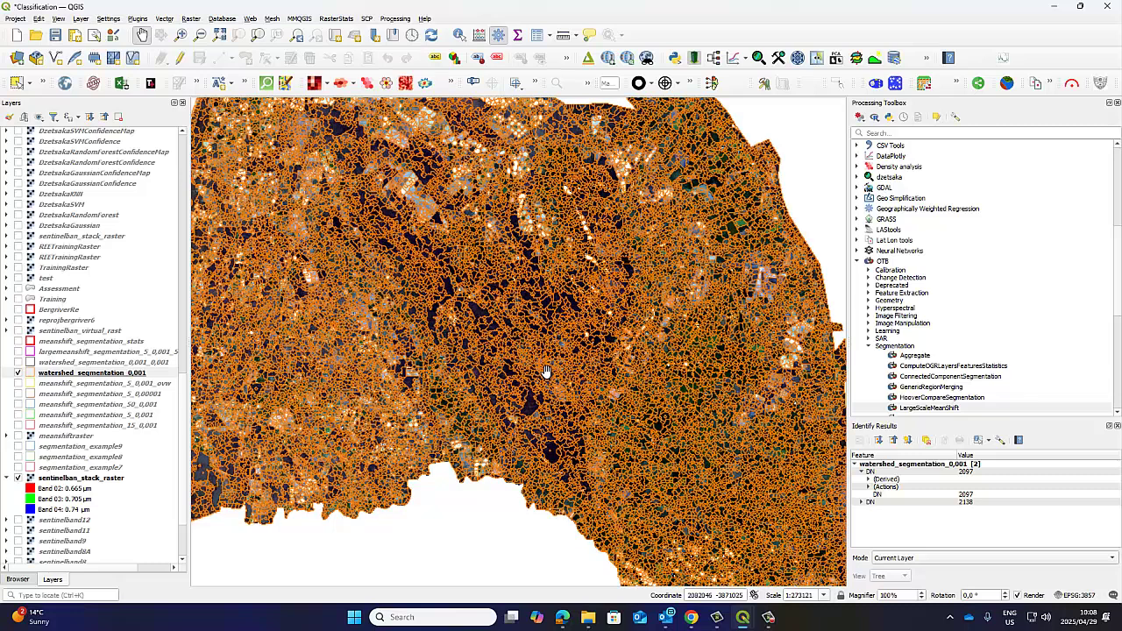
{"action": "scroll", "coordinate": [545, 372], "scroll_direction": "down", "scroll_amount": 1}
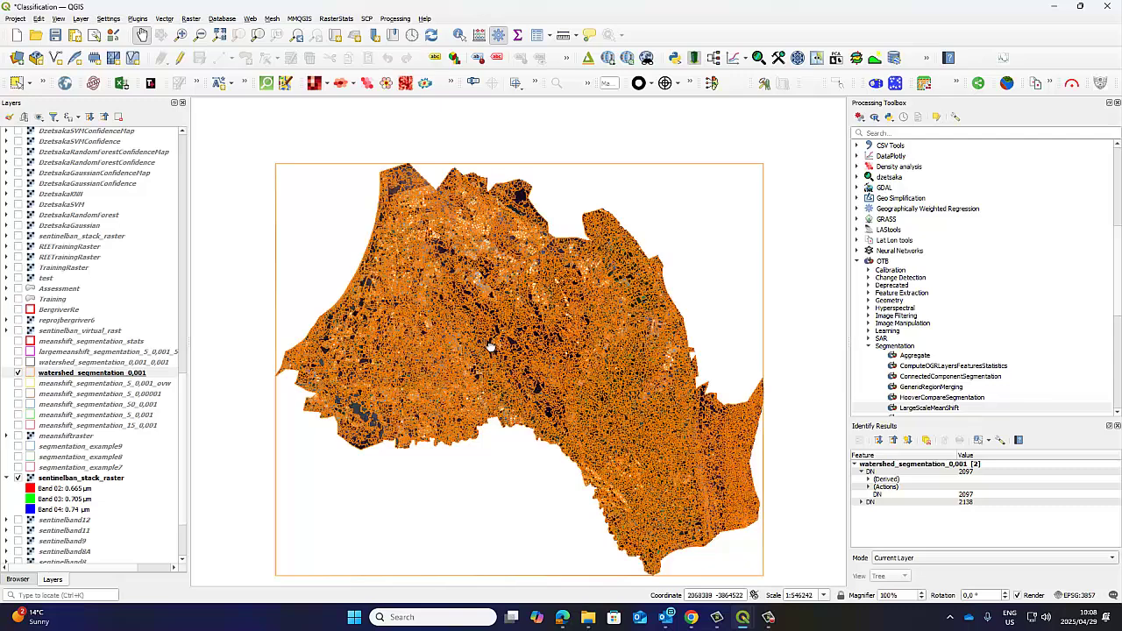
{"action": "left_click_drag", "start_coordinate": [491, 347], "coordinate": [475, 307]}
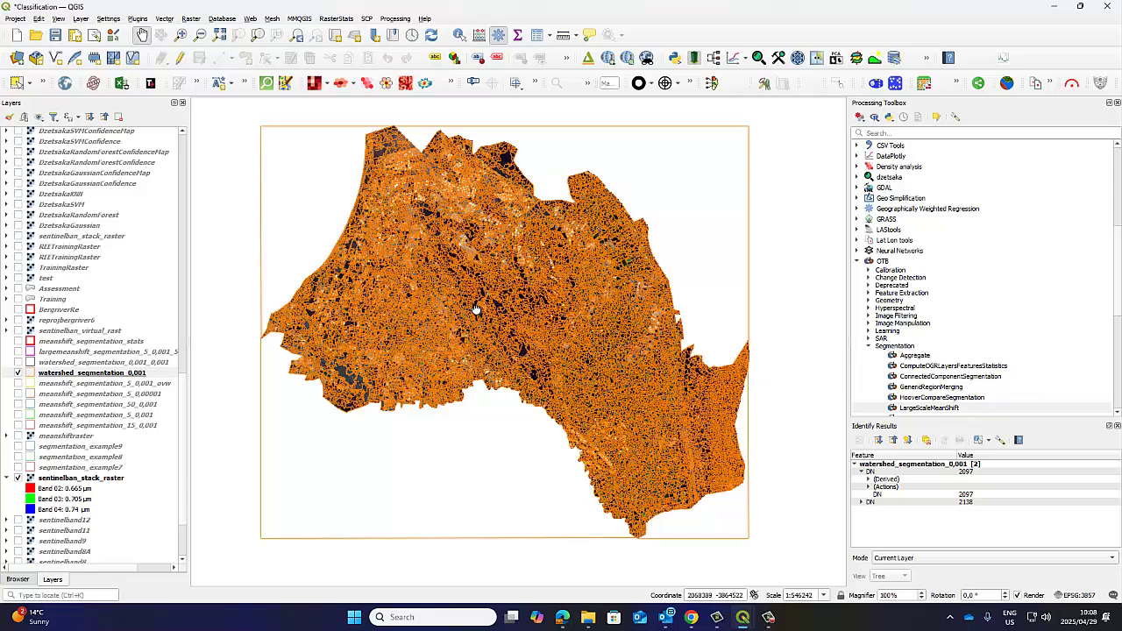
{"action": "left_click_drag", "start_coordinate": [478, 306], "coordinate": [481, 300]}
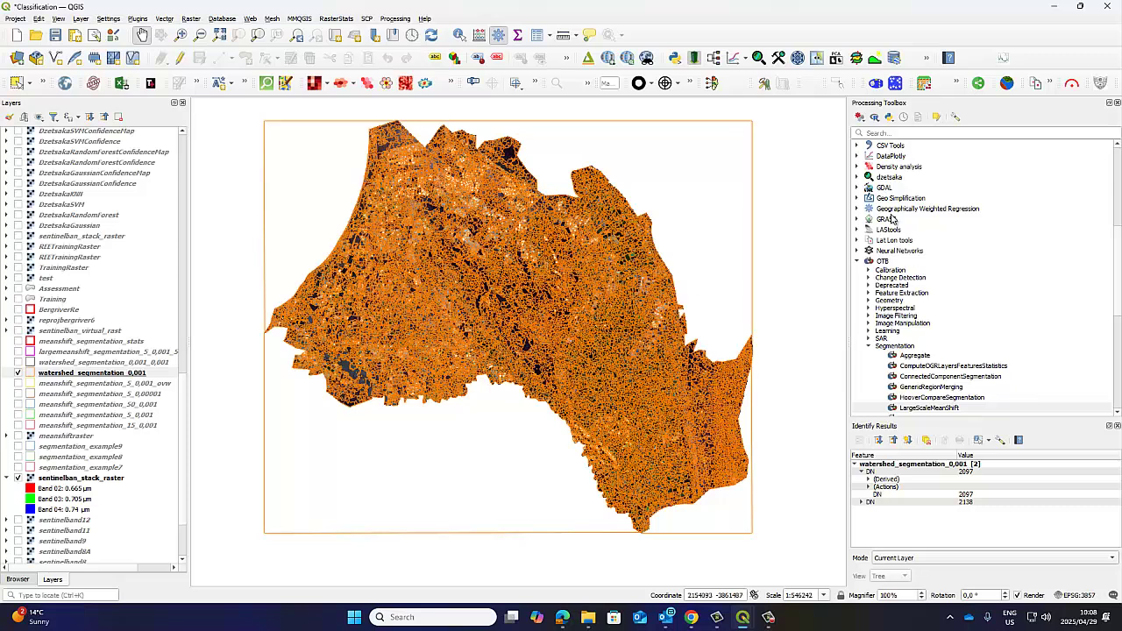
Step: Look over the OTB Segmentation algorithms in the toolbox and close the identify results
{"action": "left_click", "coordinate": [877, 263]}
{"action": "scroll", "coordinate": [965, 349], "scroll_direction": "down", "scroll_amount": 1}
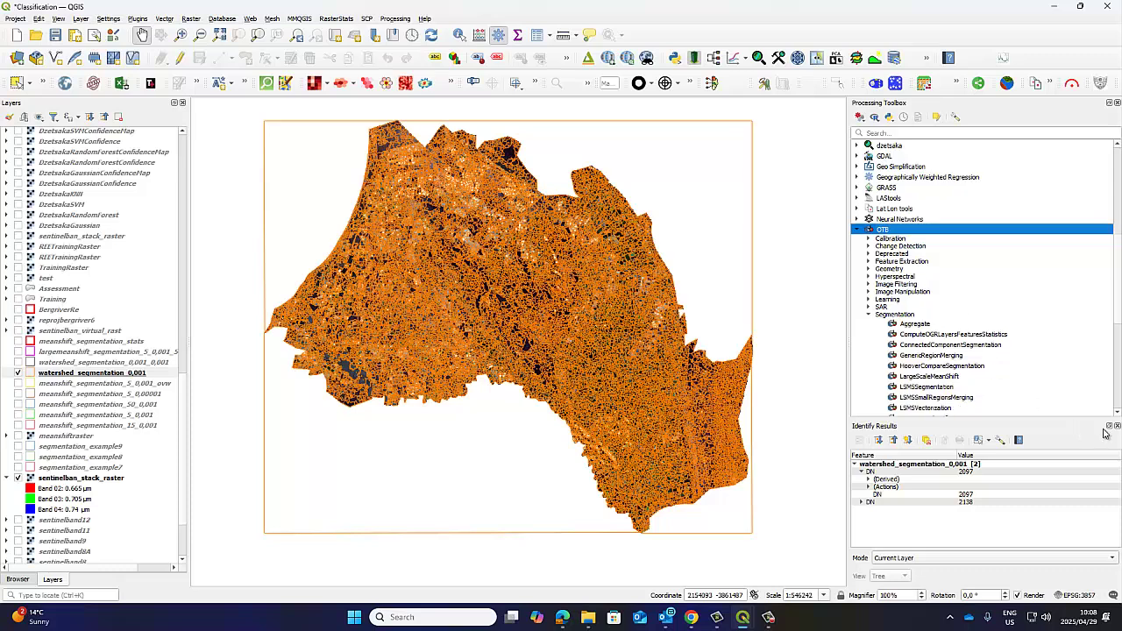
{"action": "left_click", "coordinate": [1117, 426]}
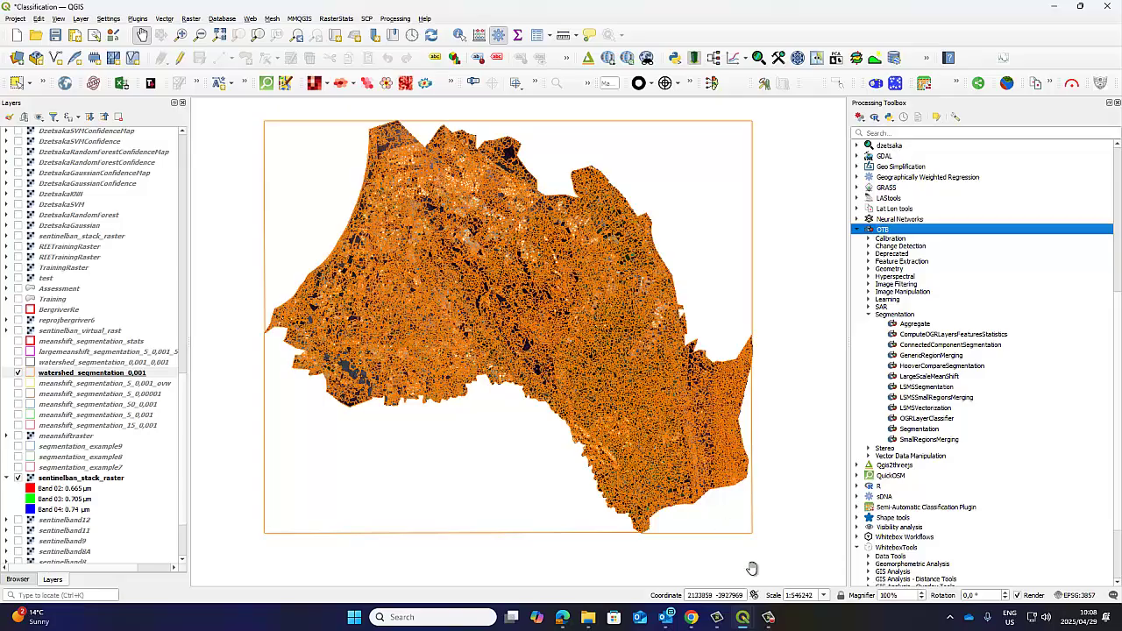
{"action": "left_click", "coordinate": [769, 619]}
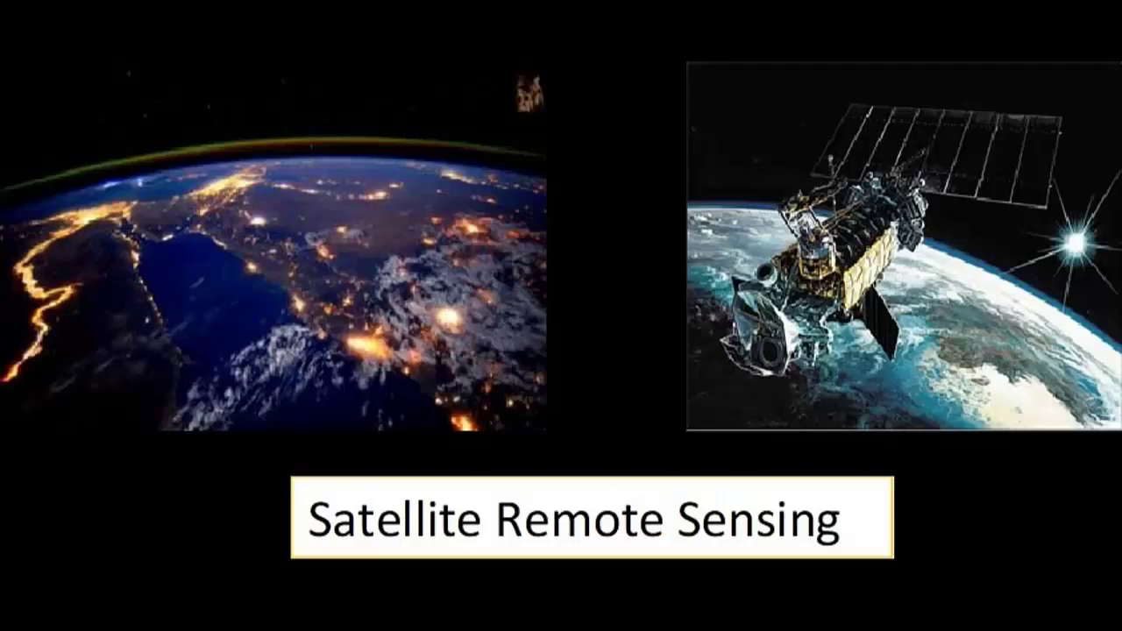